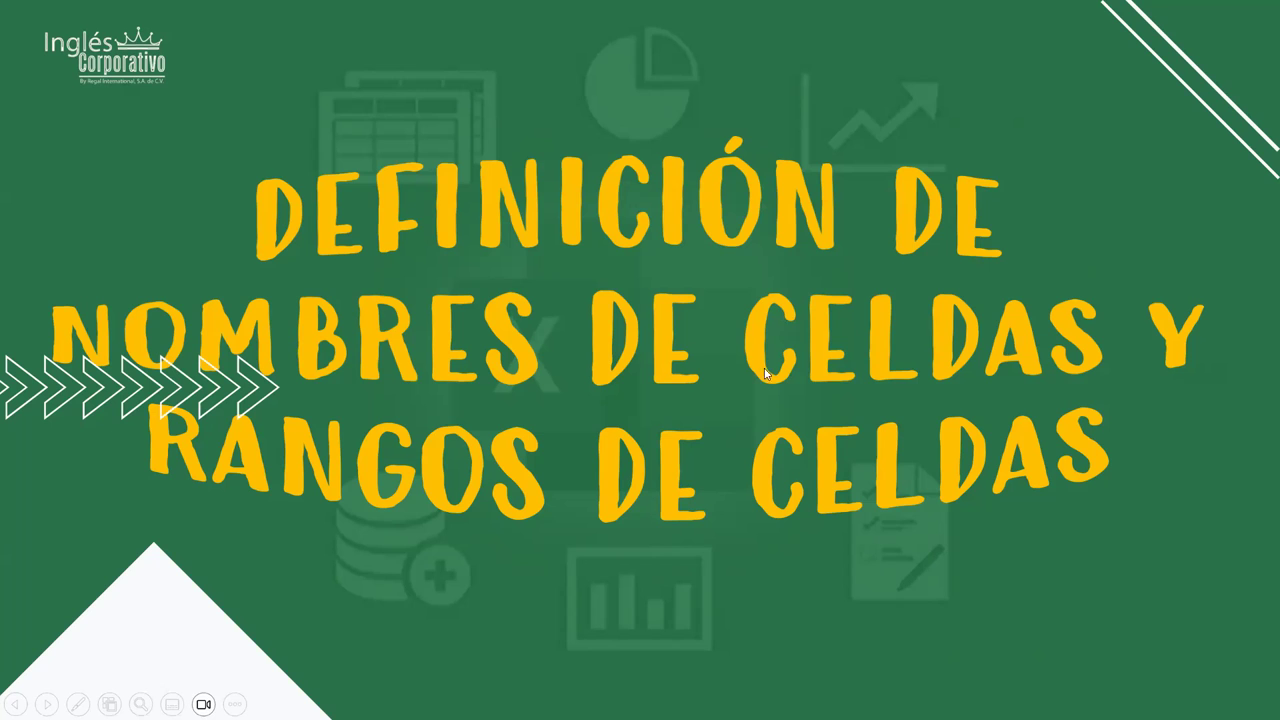
Step: Advance the slideshow to the slide explaining how names make formulas easier to understand and maintain
click(714, 307)
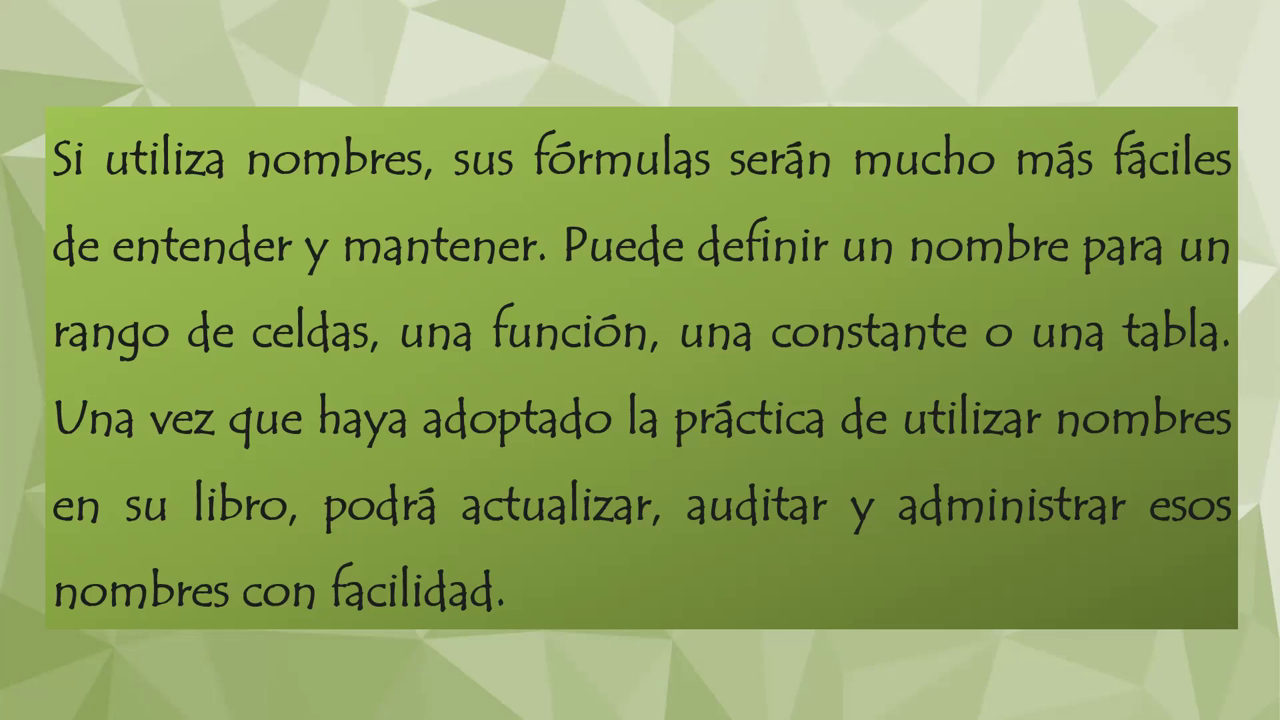
Step: Show the 'Asignar un nombre a una celda' slide with its three numbered steps
click(694, 463)
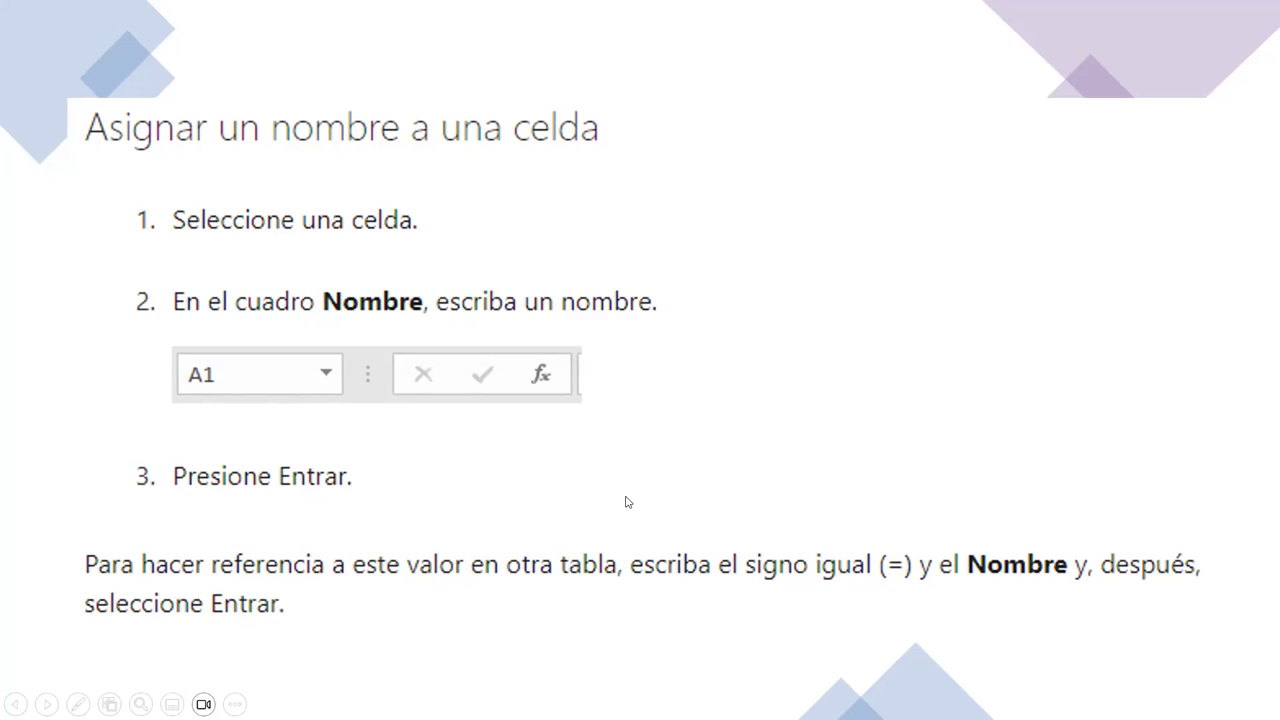
Step: Show the 'Definir los nombres de un rango seleccionado' slide listing four numbered steps
click(694, 458)
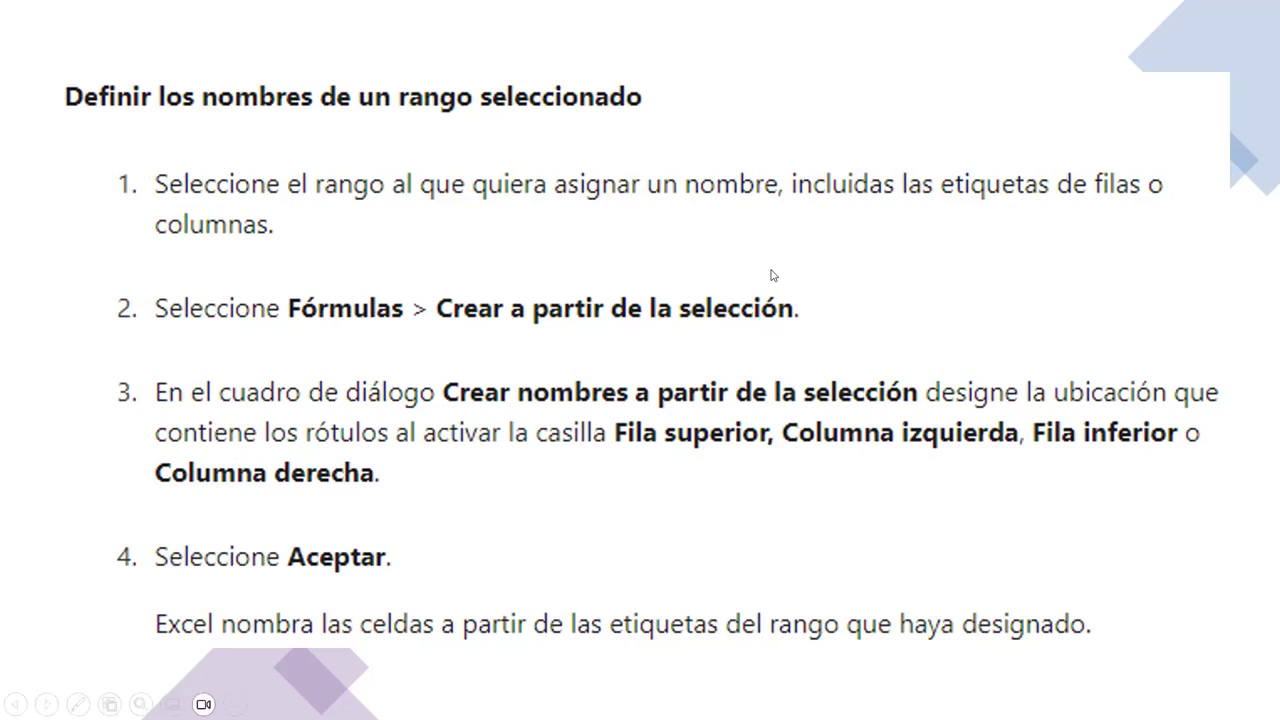
Step: Advance the slideshow toward the Administrador de nombres explanation slide
click(614, 388)
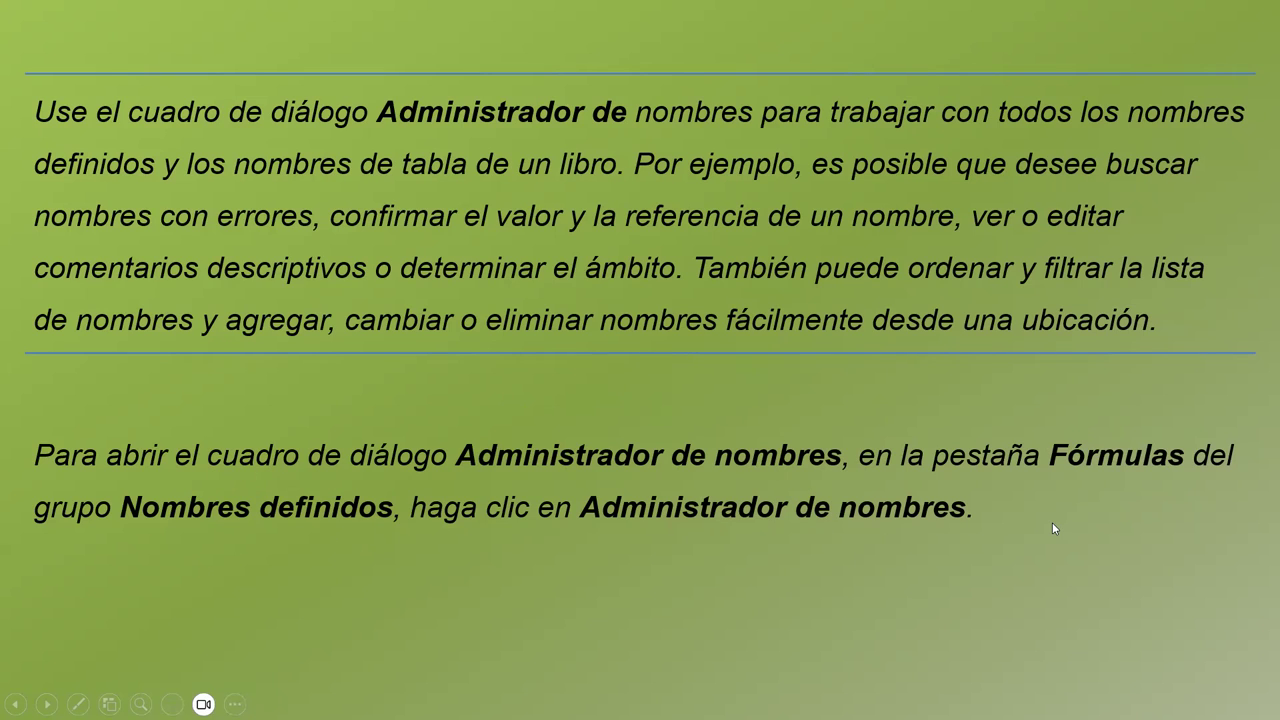
Step: Show the Administrador de nombres screenshot slide listing Importe, GANANCIAS, Cantidad and Table5
click(711, 340)
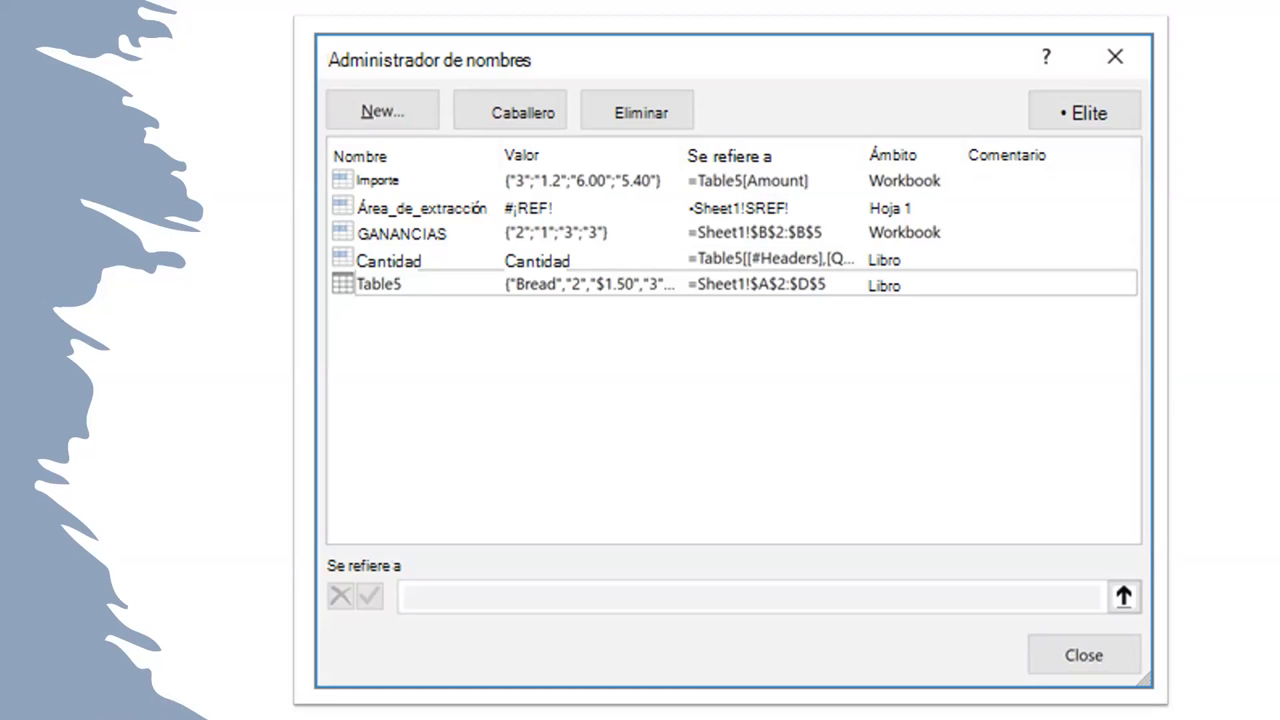
Step: Move back and forth between the Name Manager slide and the 'Hoja de práctica' title slide
click(607, 460)
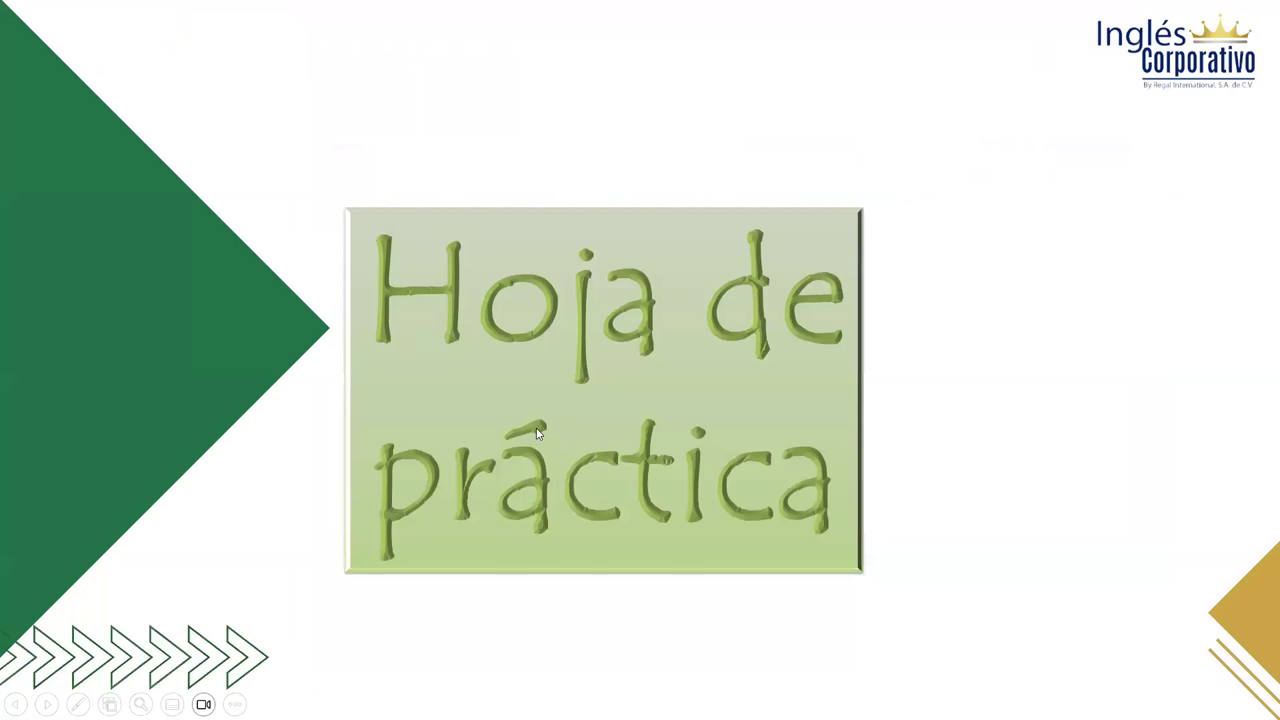
key(Left)
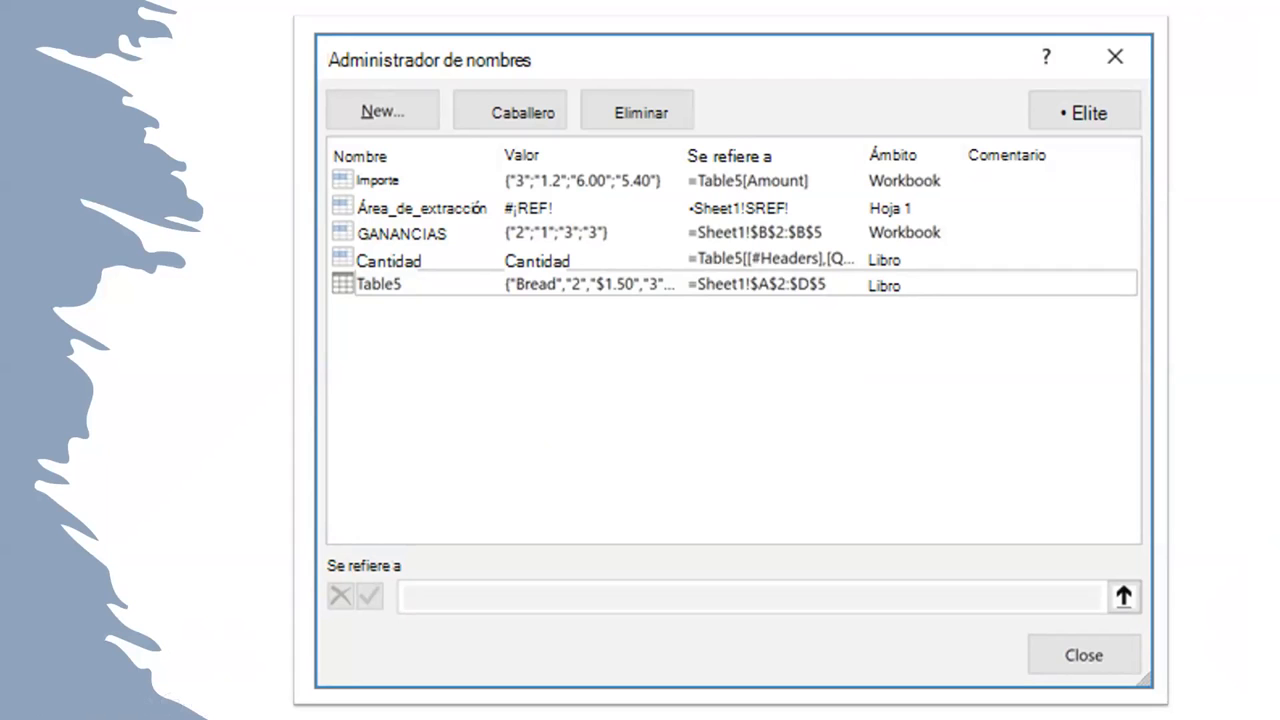
key(Right)
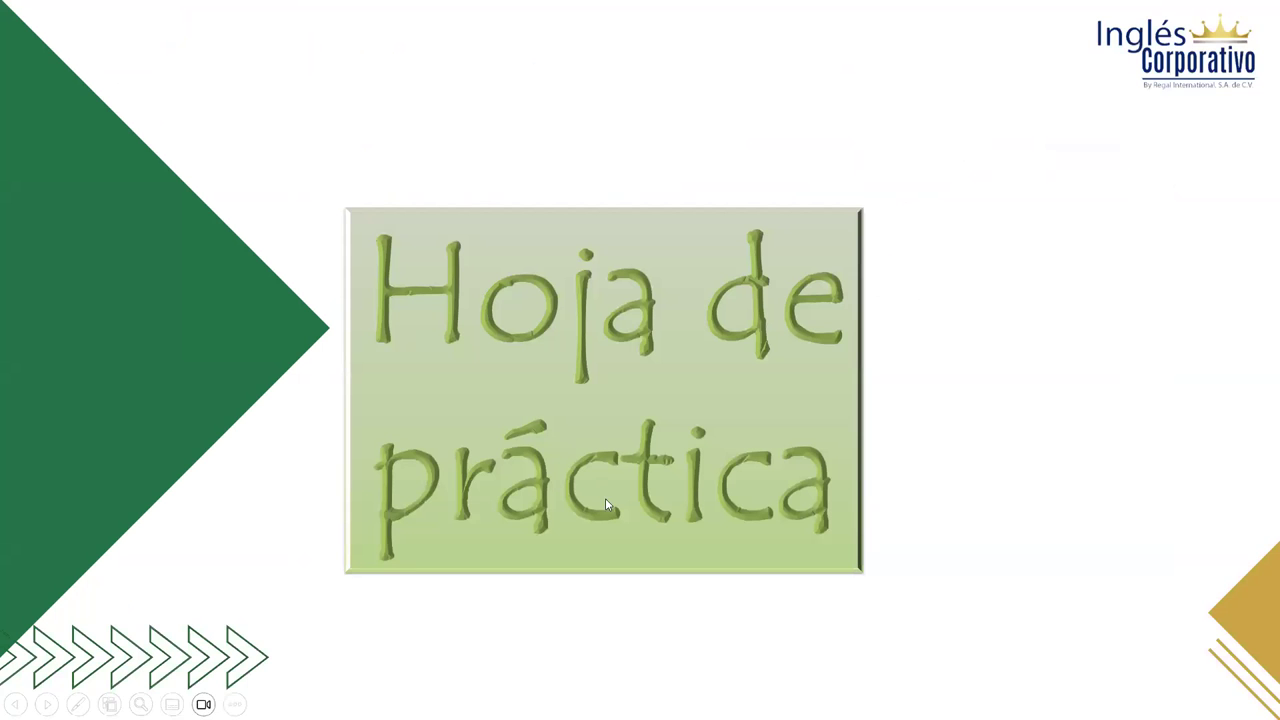
click(646, 287)
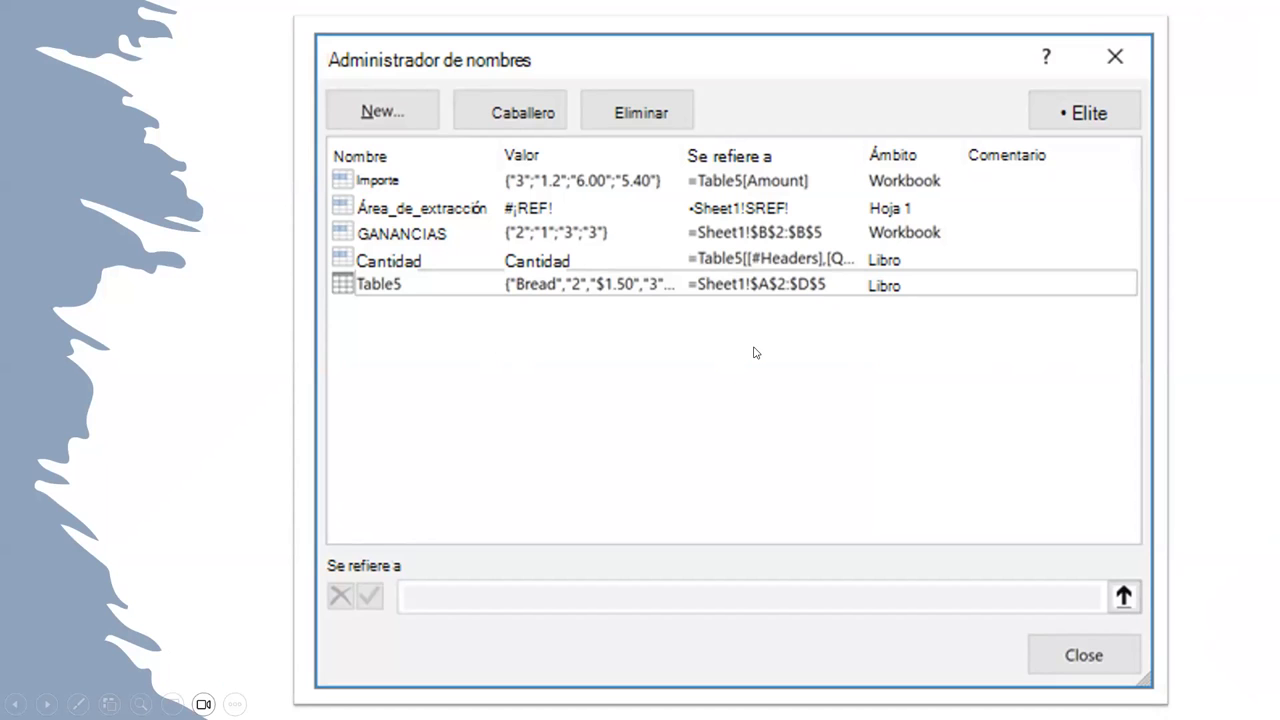
click(755, 352)
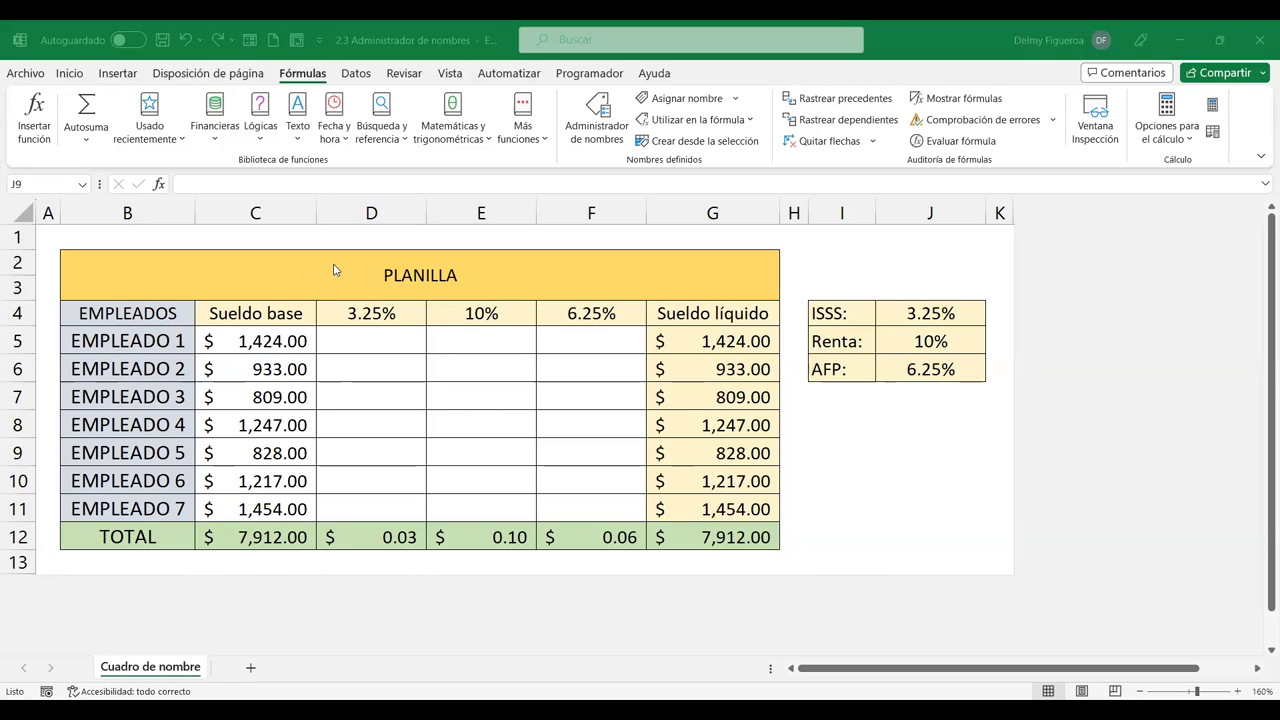
click(458, 267)
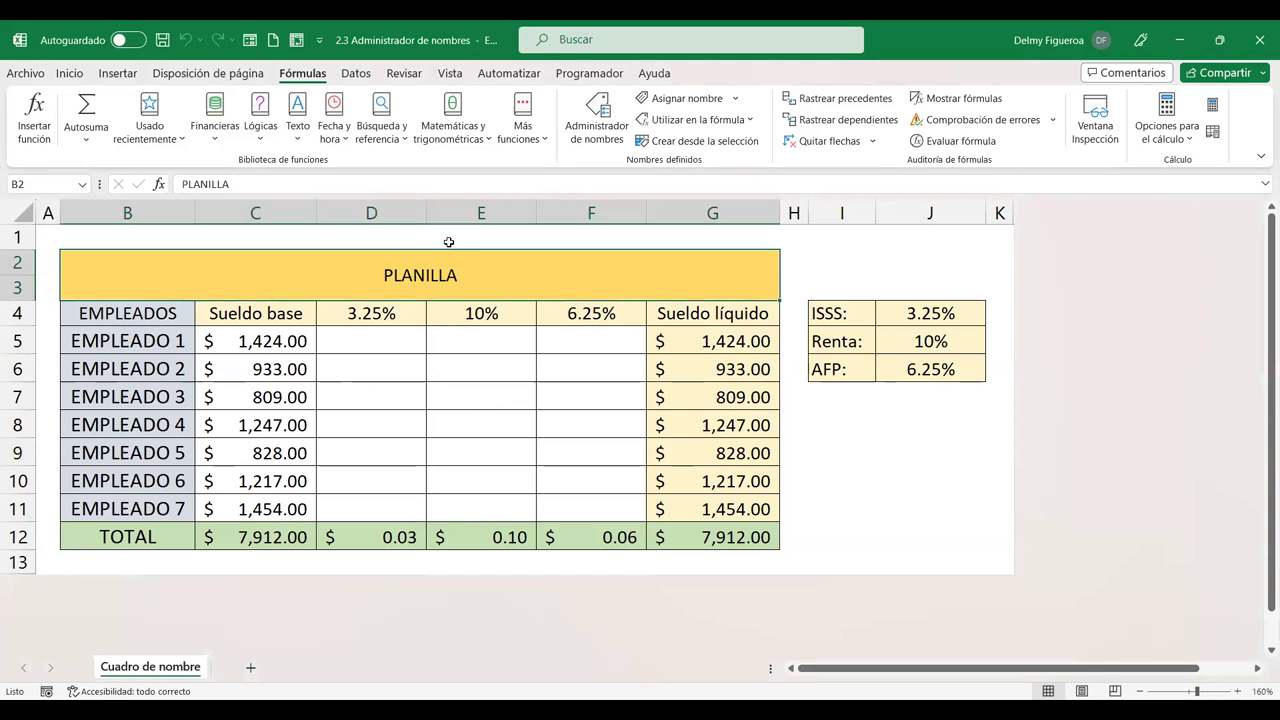
click(147, 340)
click(236, 403)
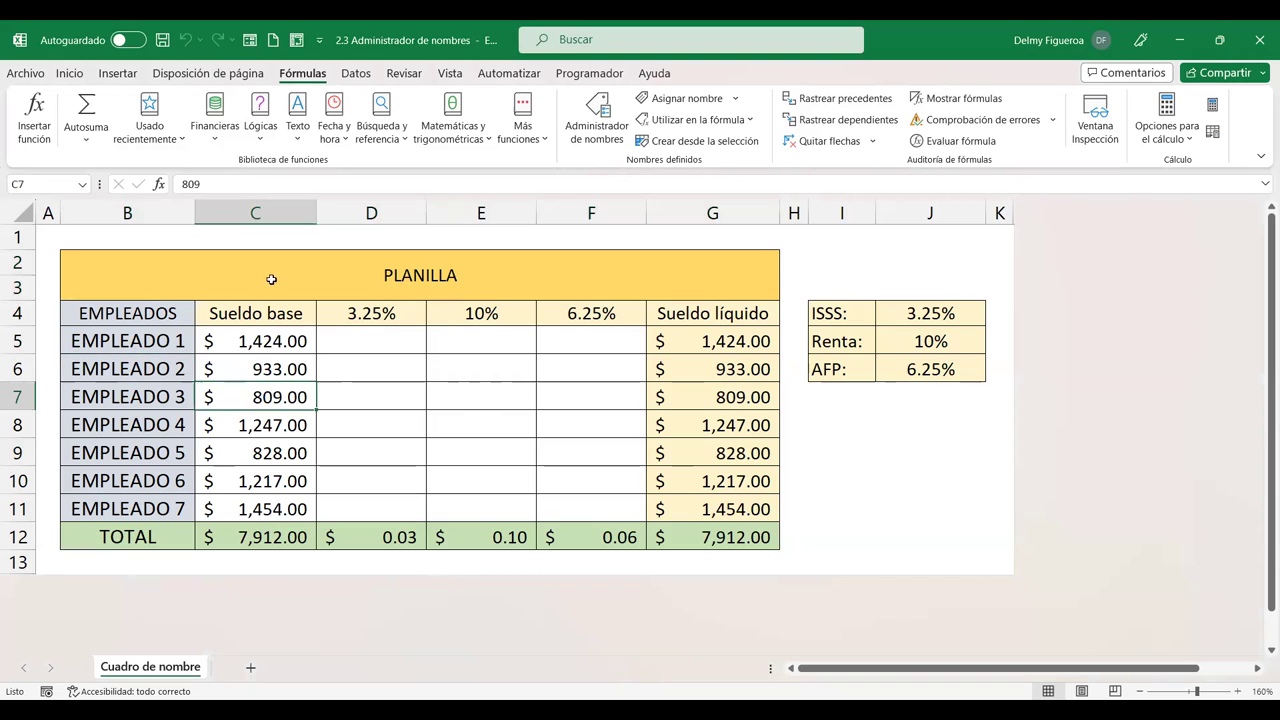
click(256, 476)
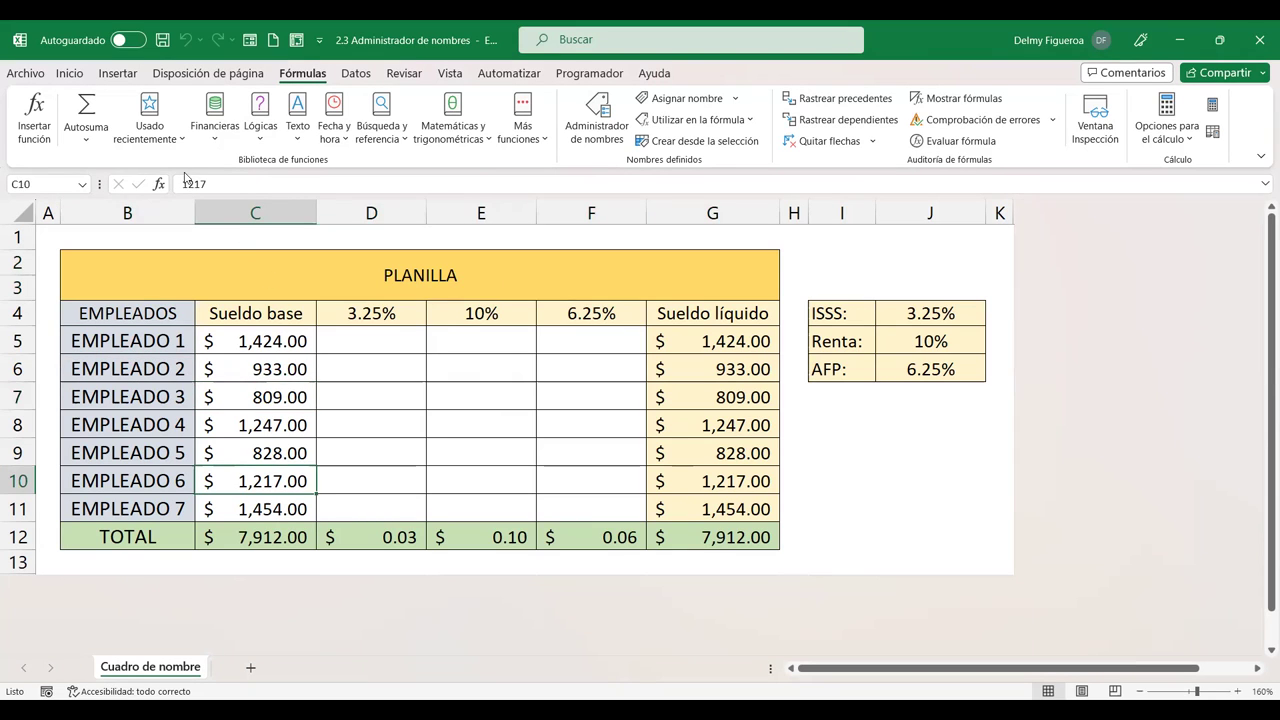
click(589, 427)
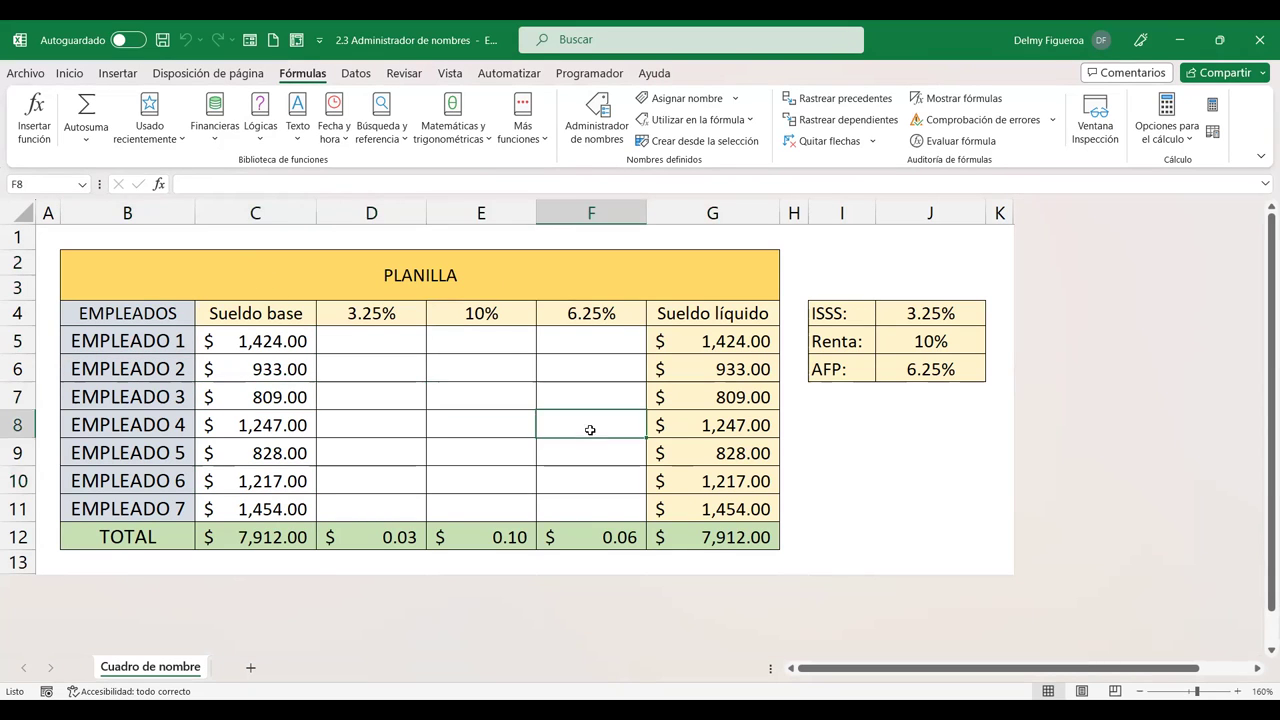
click(724, 351)
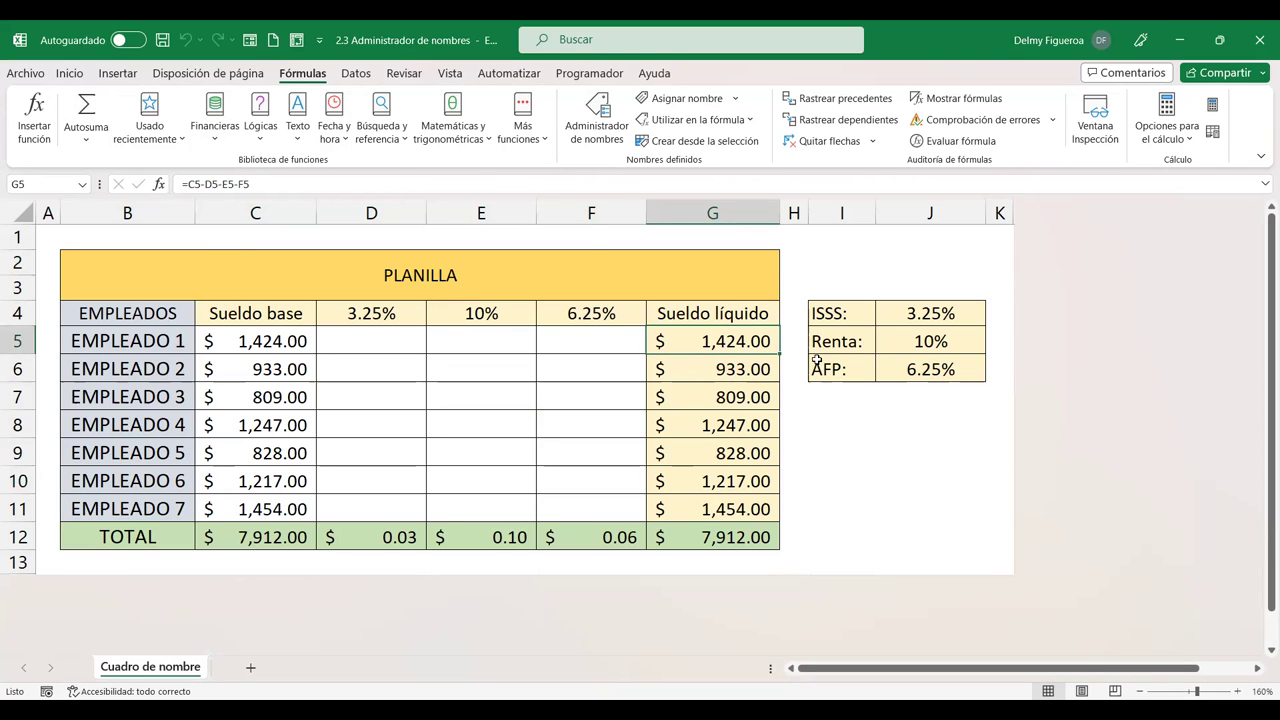
click(727, 537)
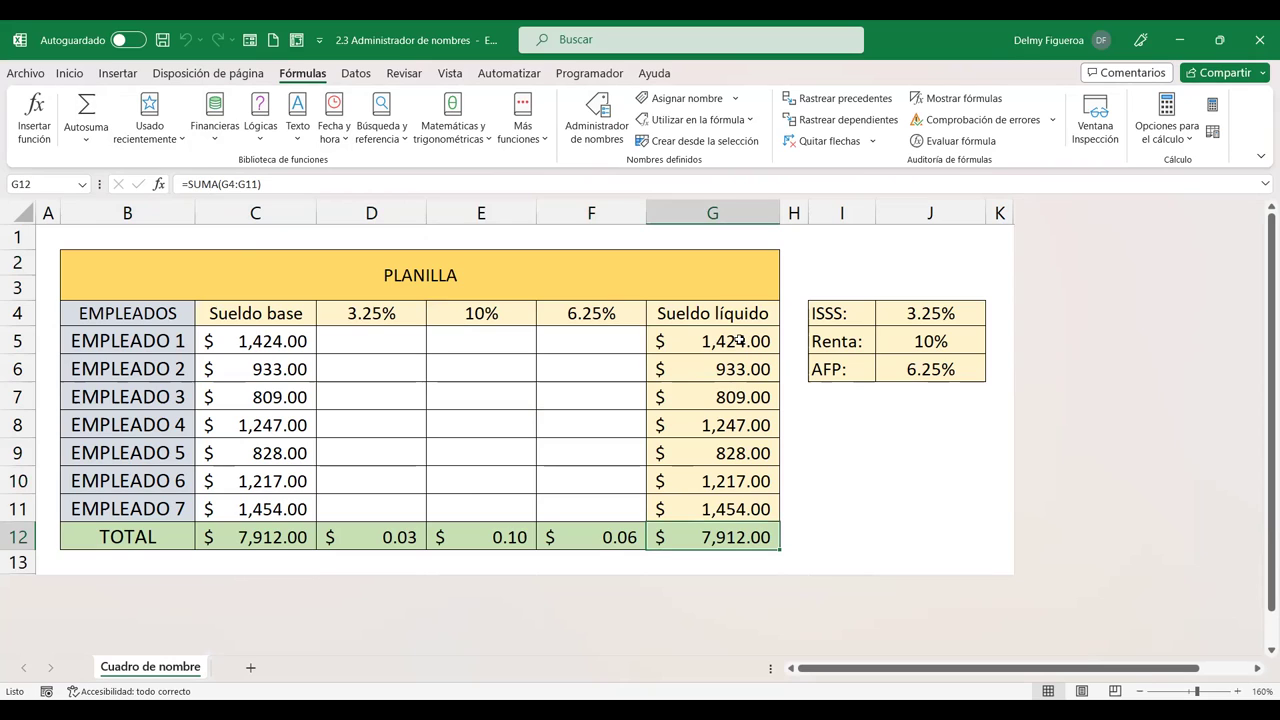
click(580, 538)
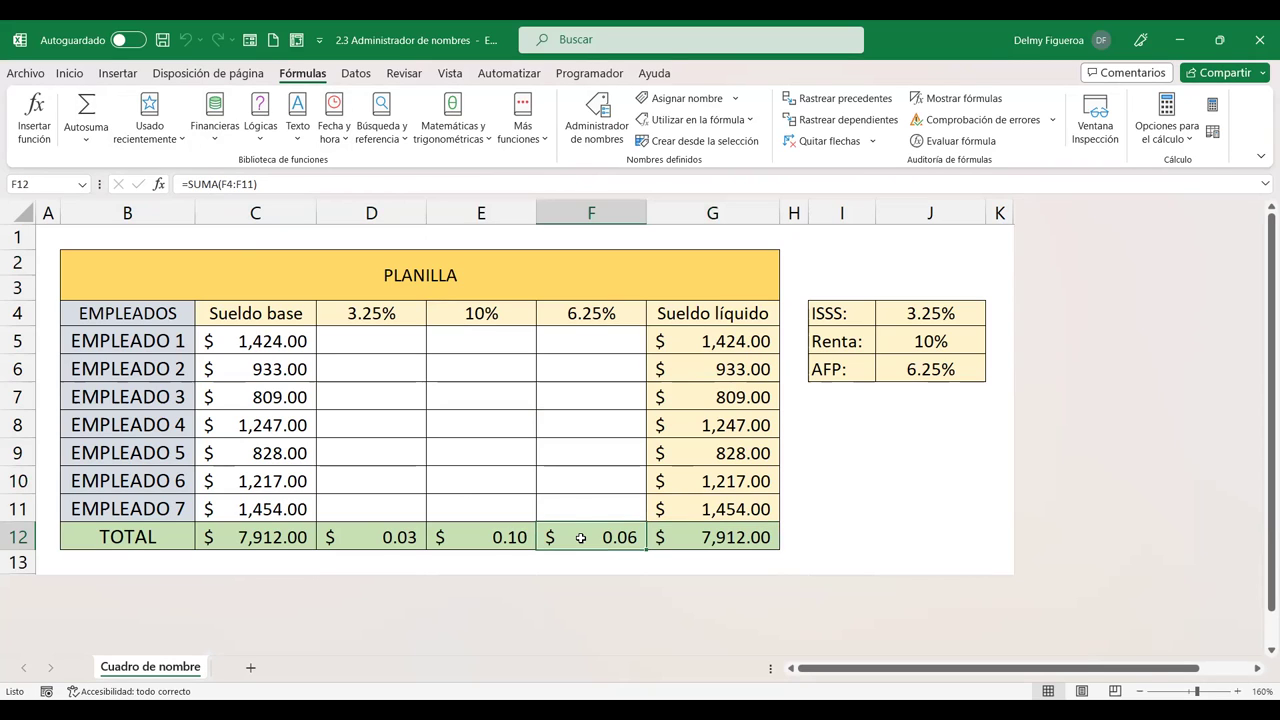
click(362, 537)
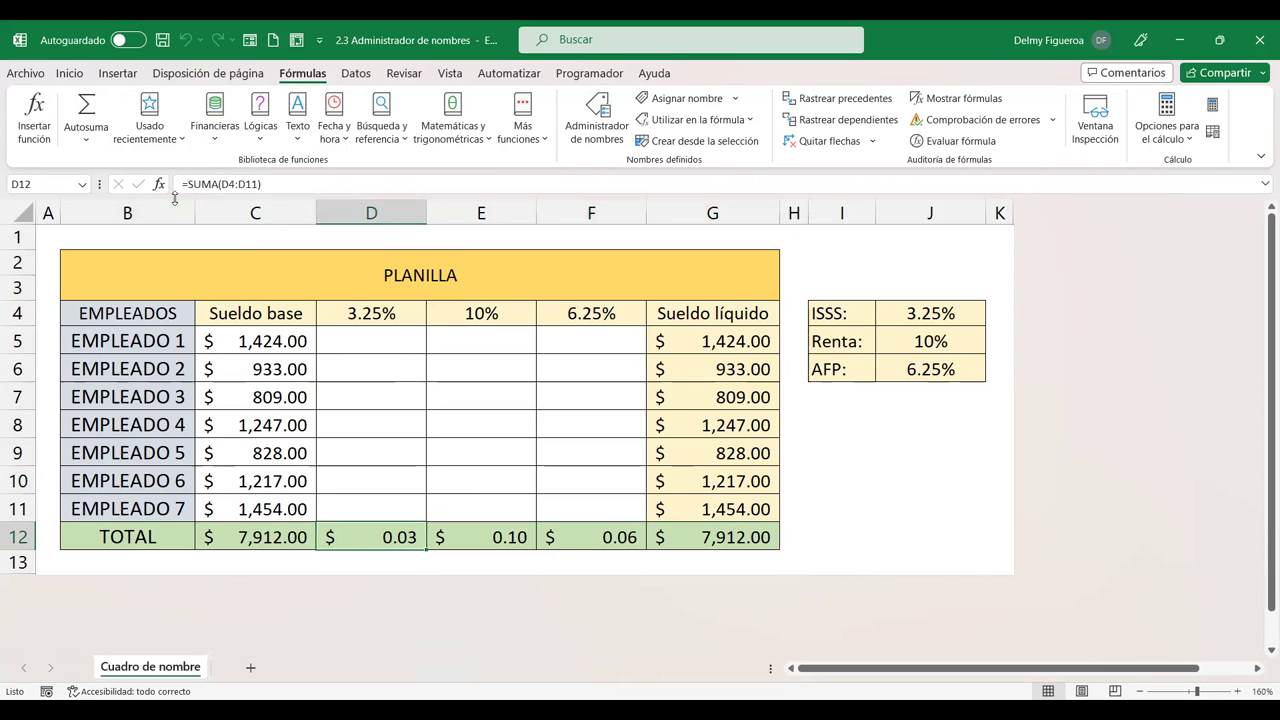
click(480, 530)
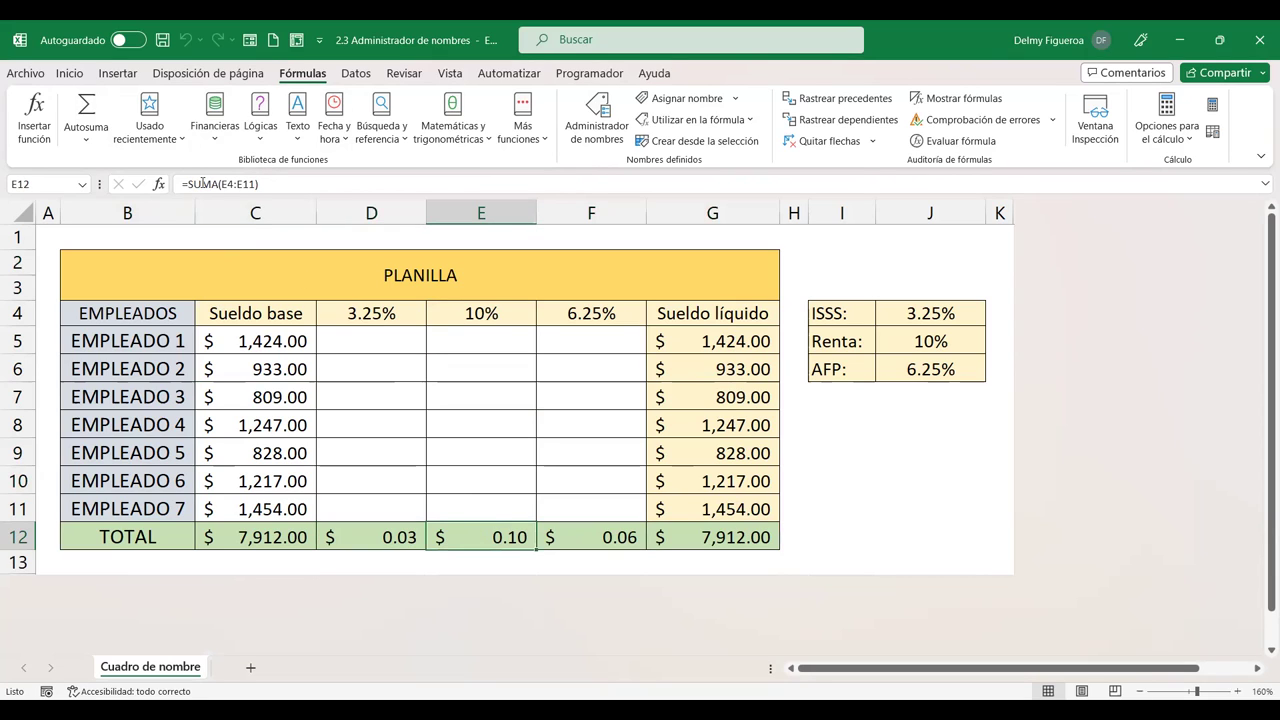
click(606, 540)
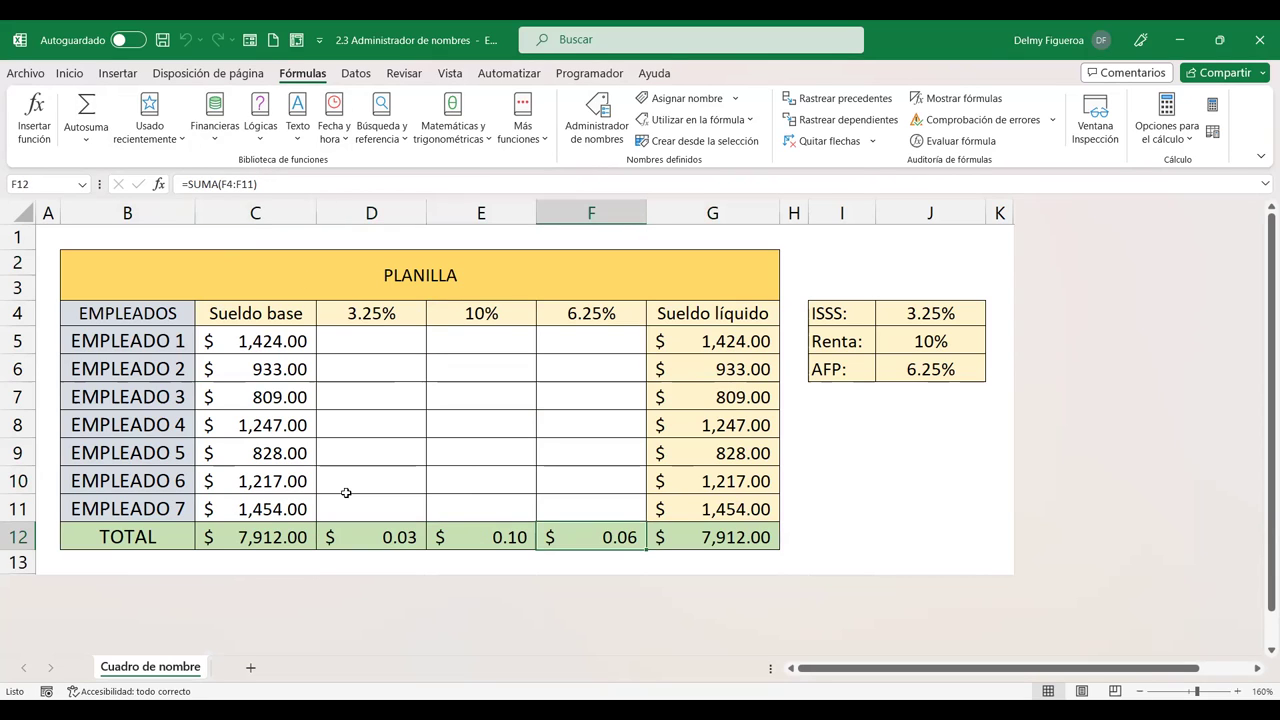
click(275, 527)
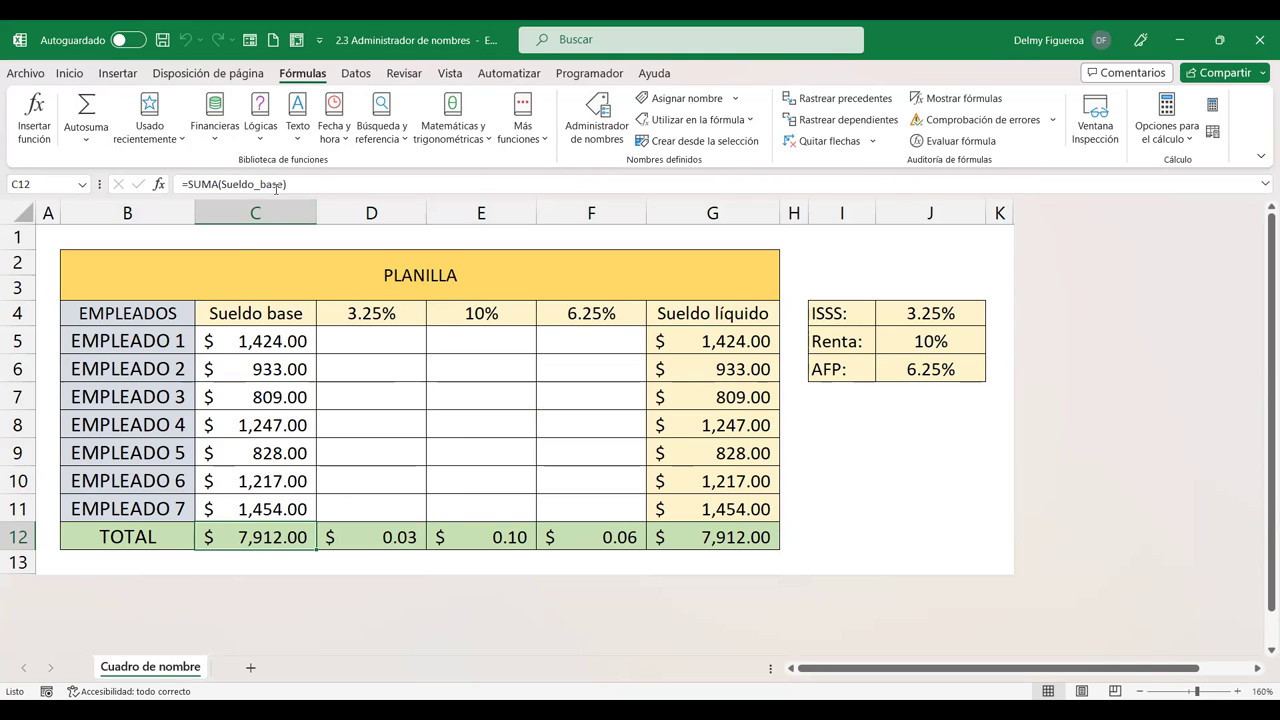
click(386, 535)
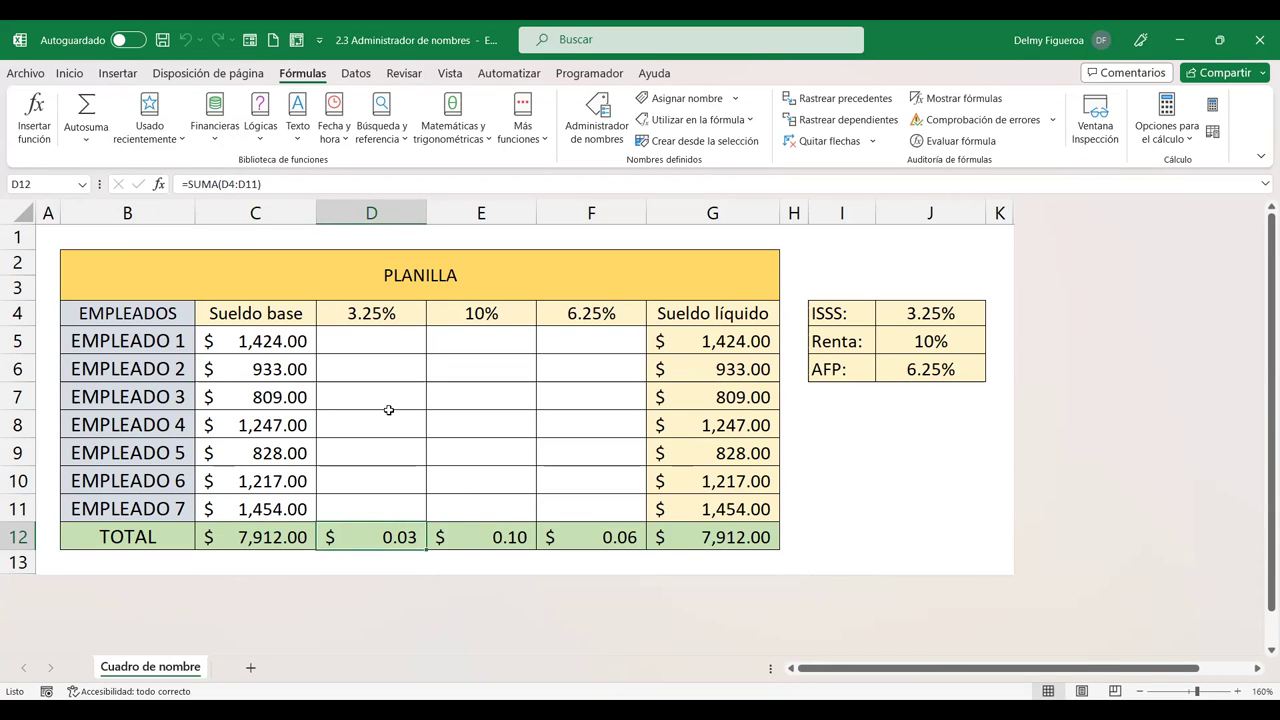
click(515, 545)
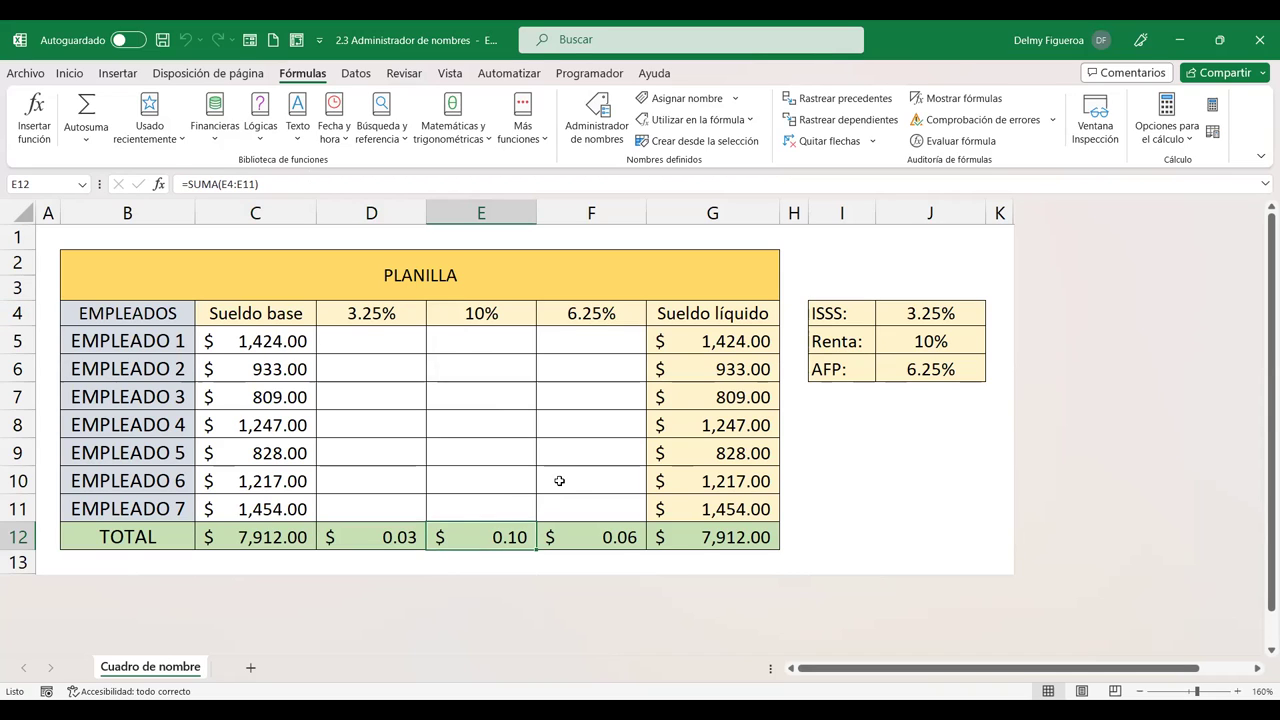
click(598, 530)
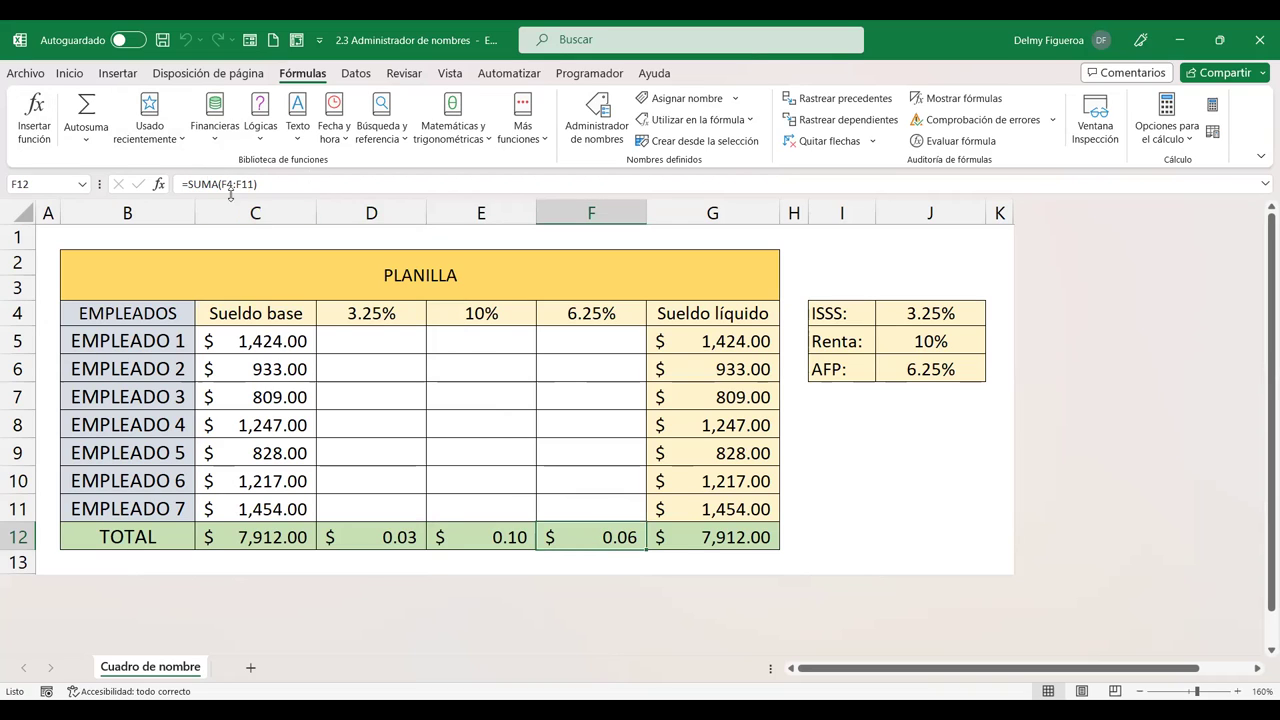
click(283, 537)
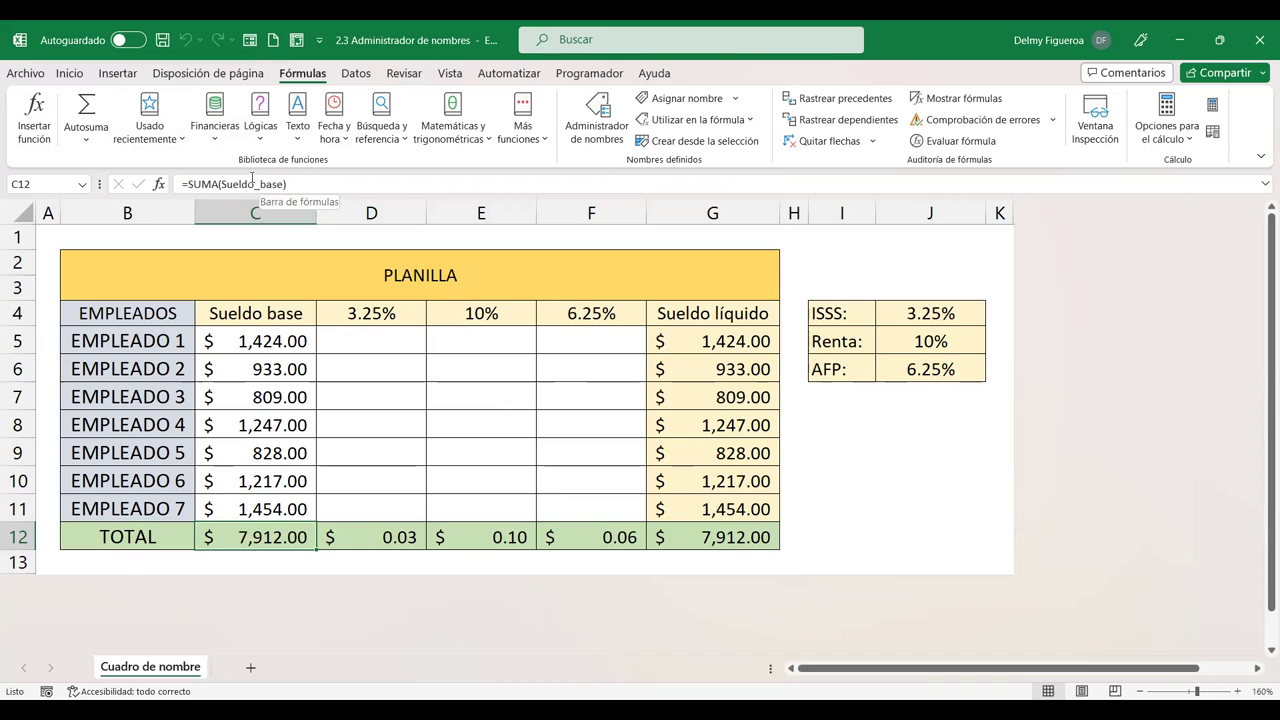
click(932, 301)
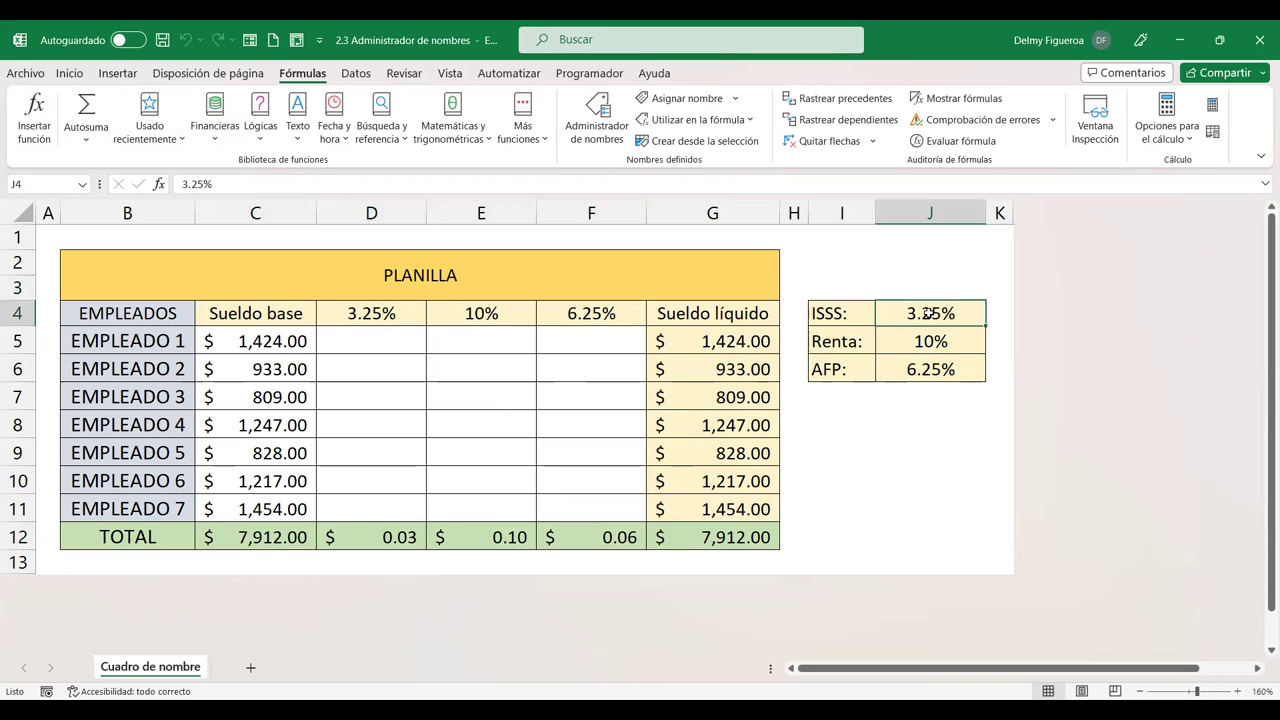
click(932, 341)
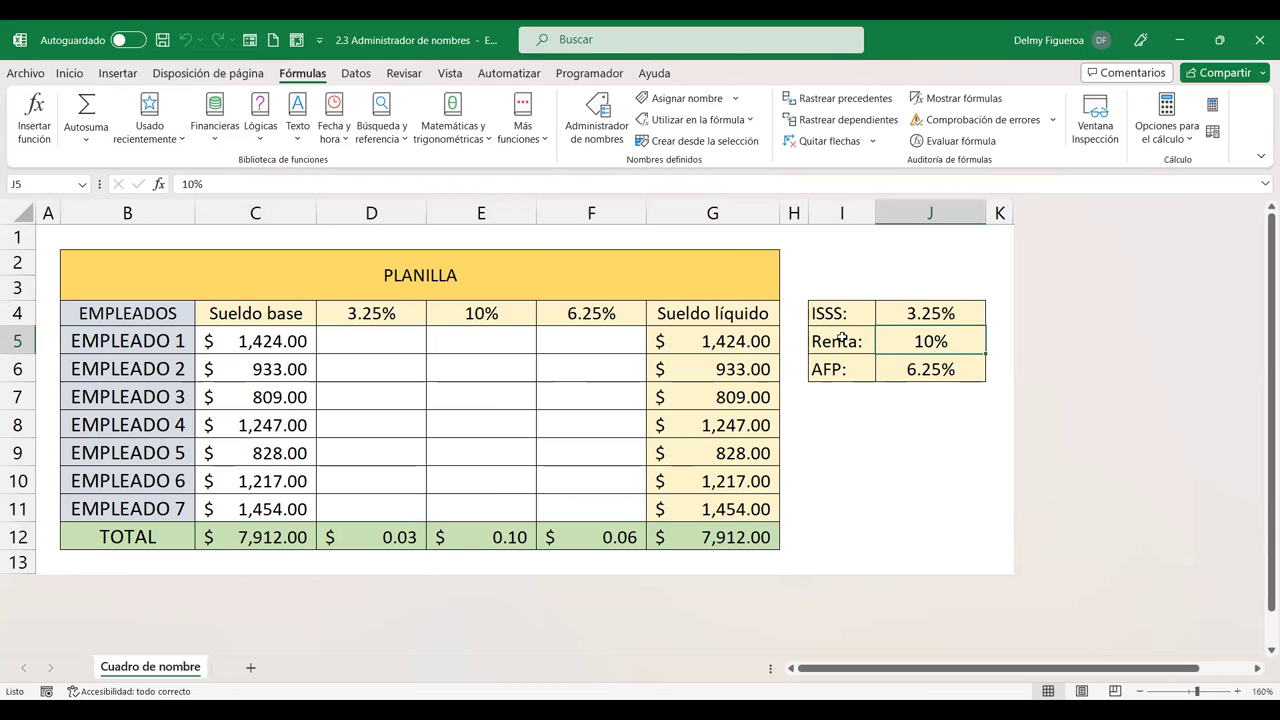
click(842, 337)
click(848, 367)
click(932, 369)
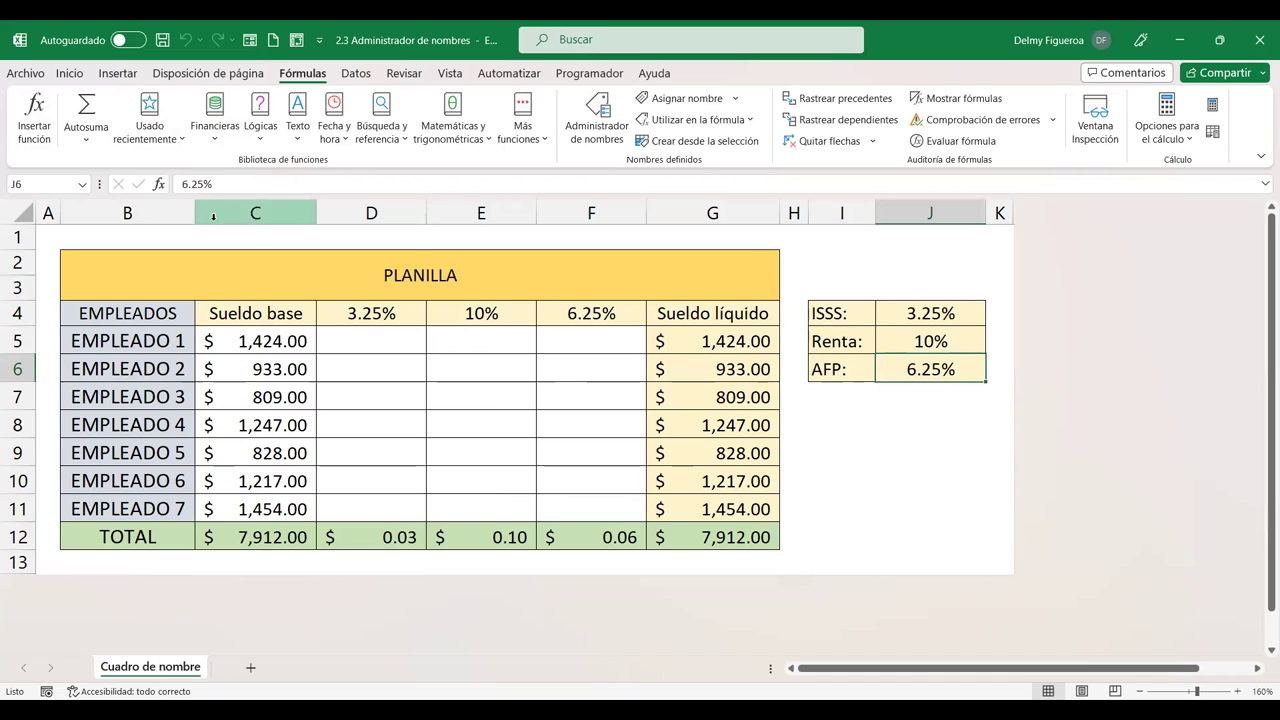
click(403, 347)
click(1003, 208)
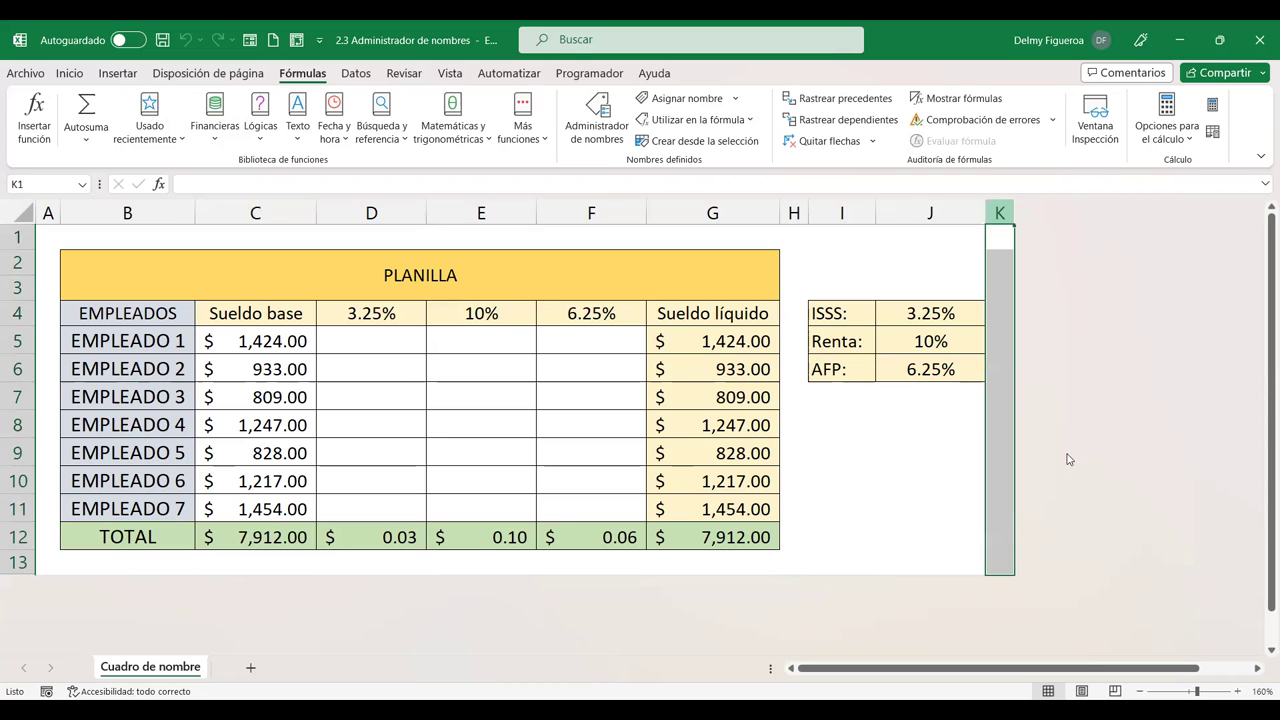
Step: Unhide the columns after K and the rows below row 13 with Mostrar, then select C16
right_click(1002, 212)
click(1052, 522)
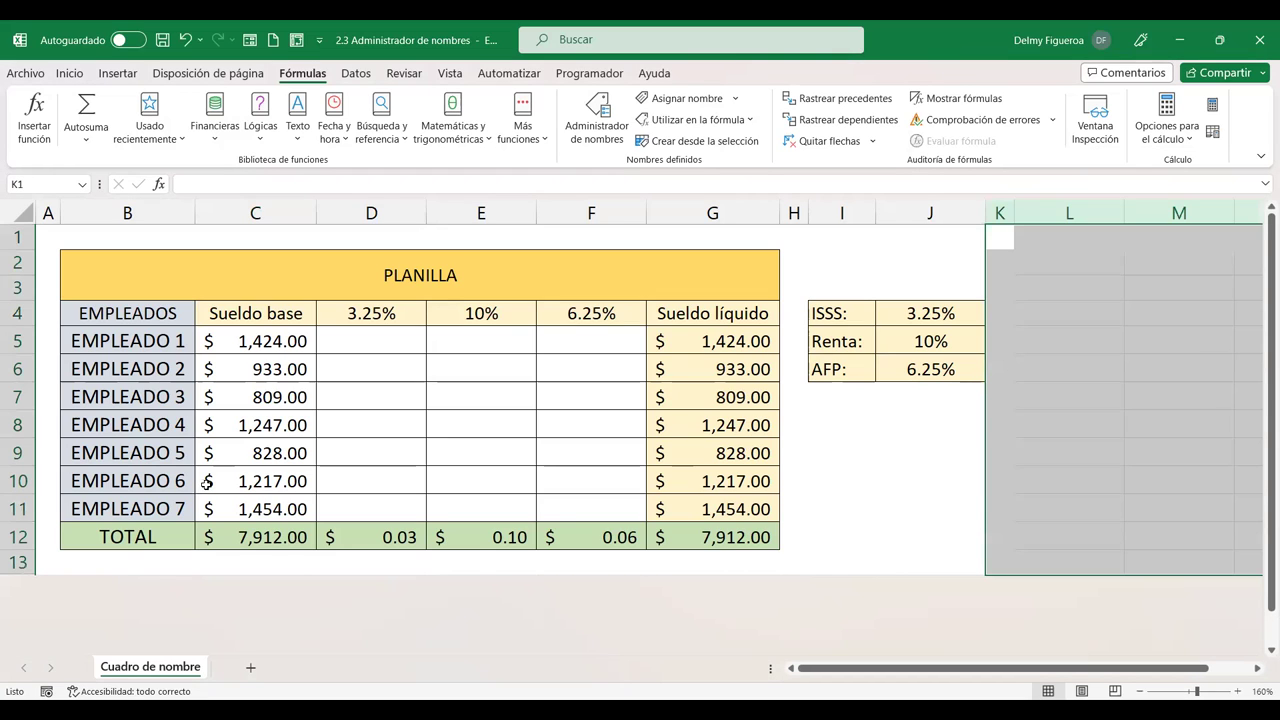
click(10, 565)
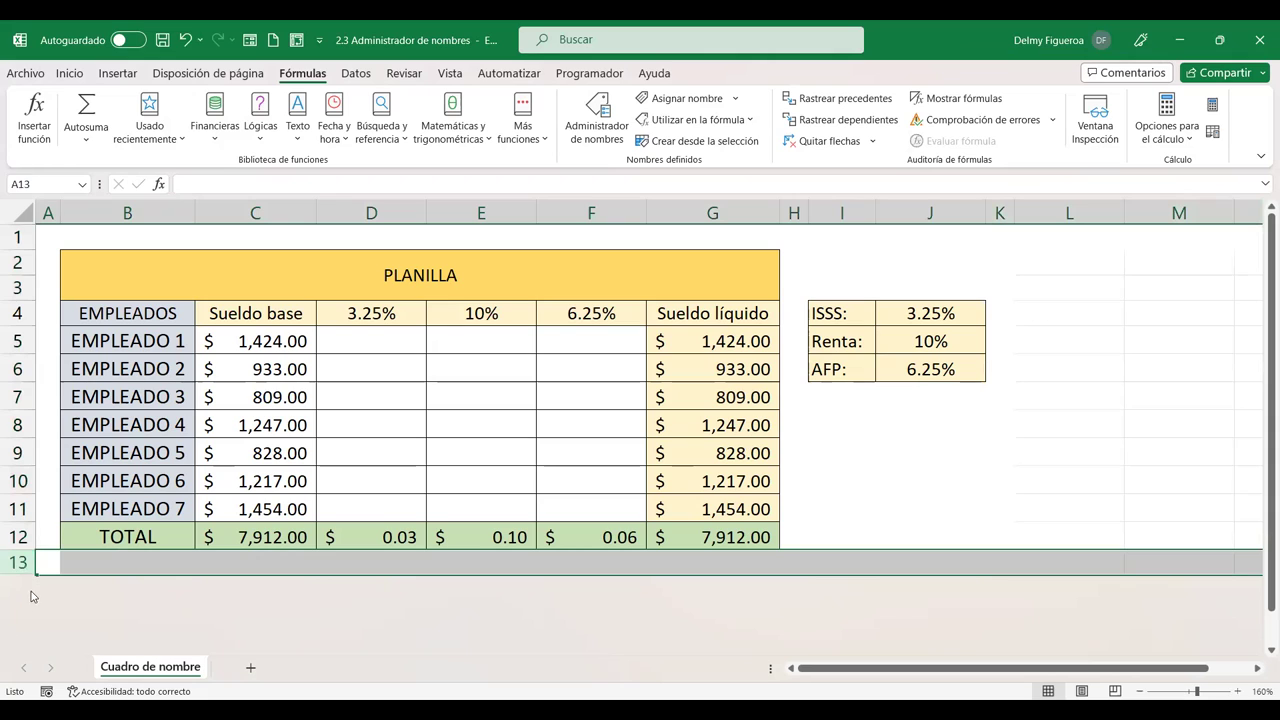
right_click(12, 572)
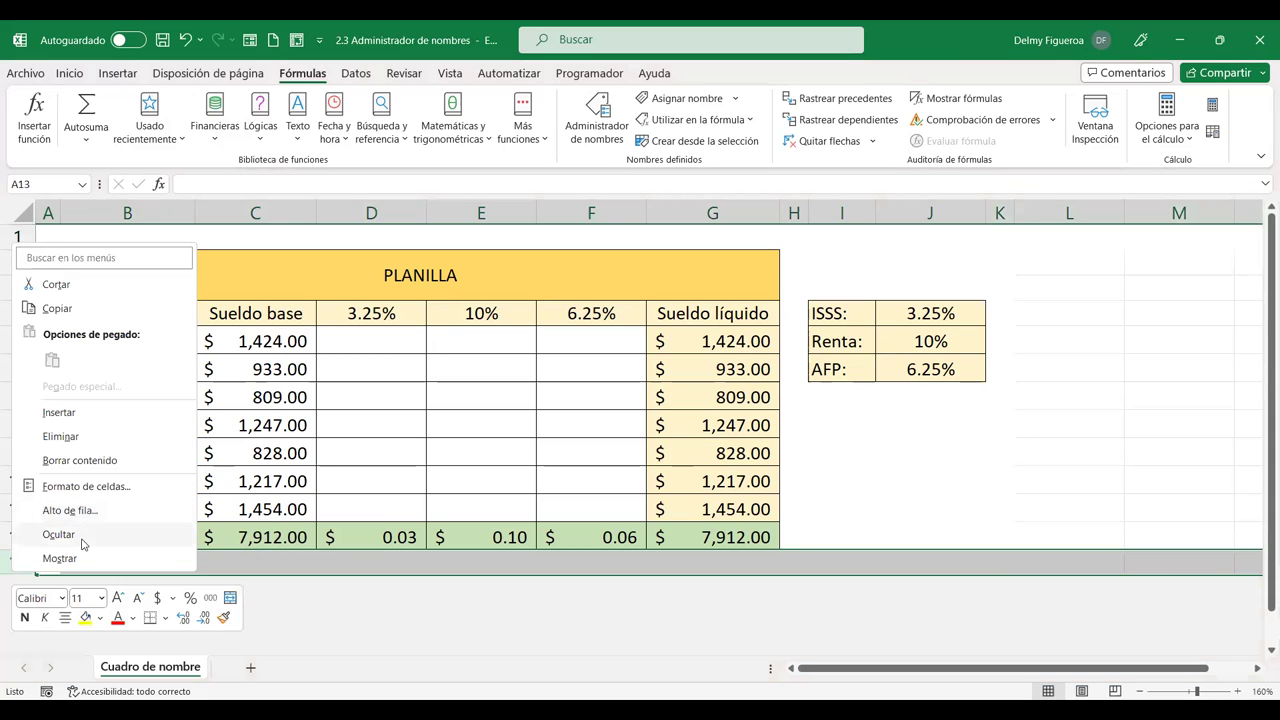
click(80, 558)
click(218, 640)
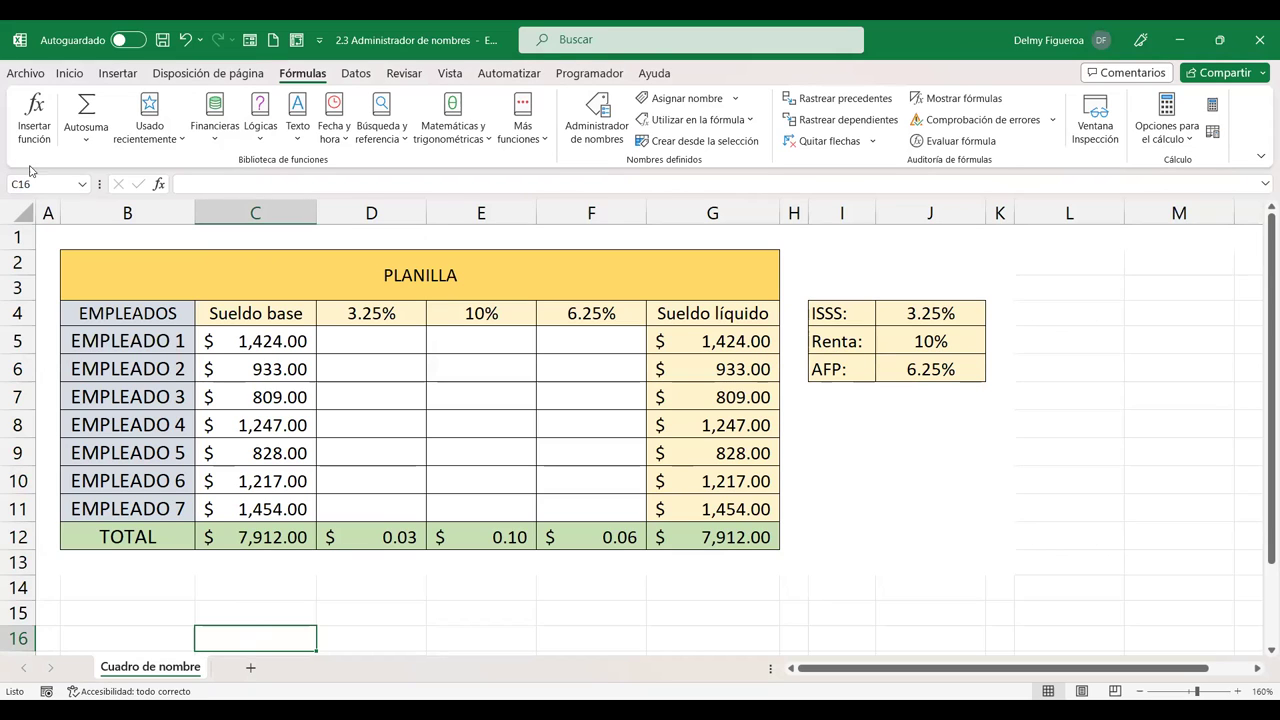
Step: Jump to the EMPLEADOS range, then to the Sueldo_base salaries C5:C11, from the Name Box list
click(1017, 477)
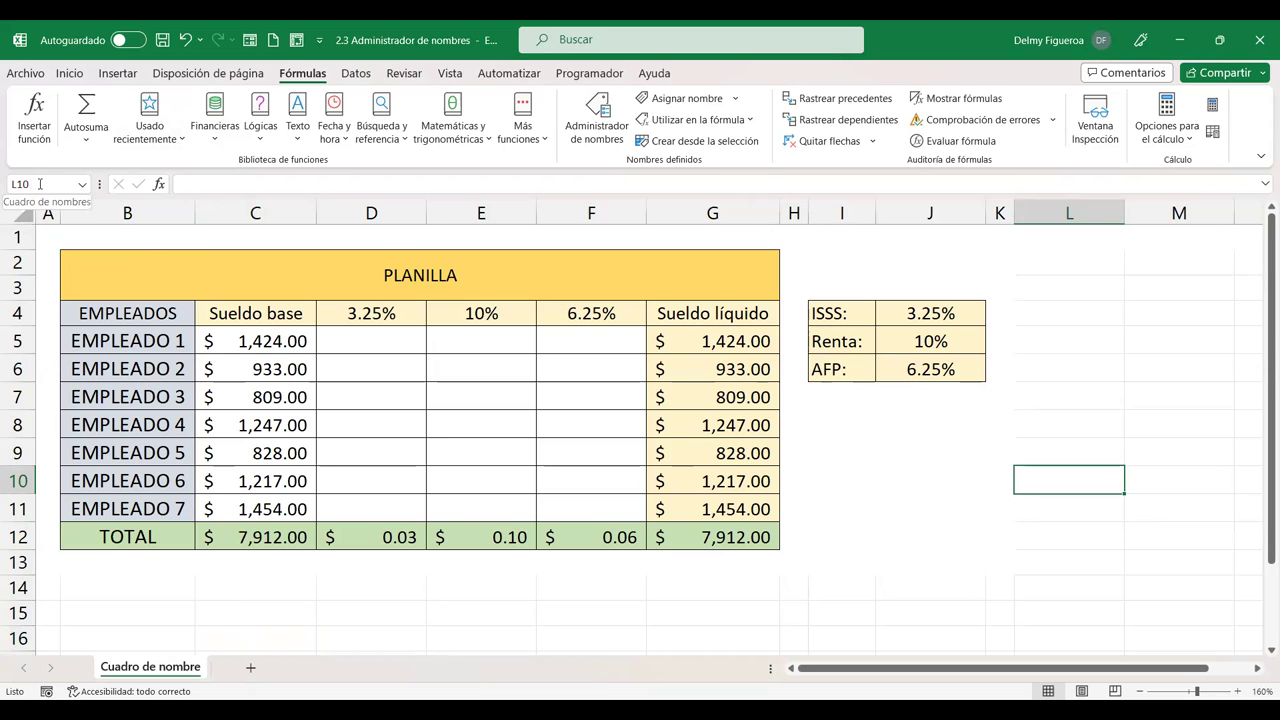
click(85, 190)
key(BackSpace)
click(84, 186)
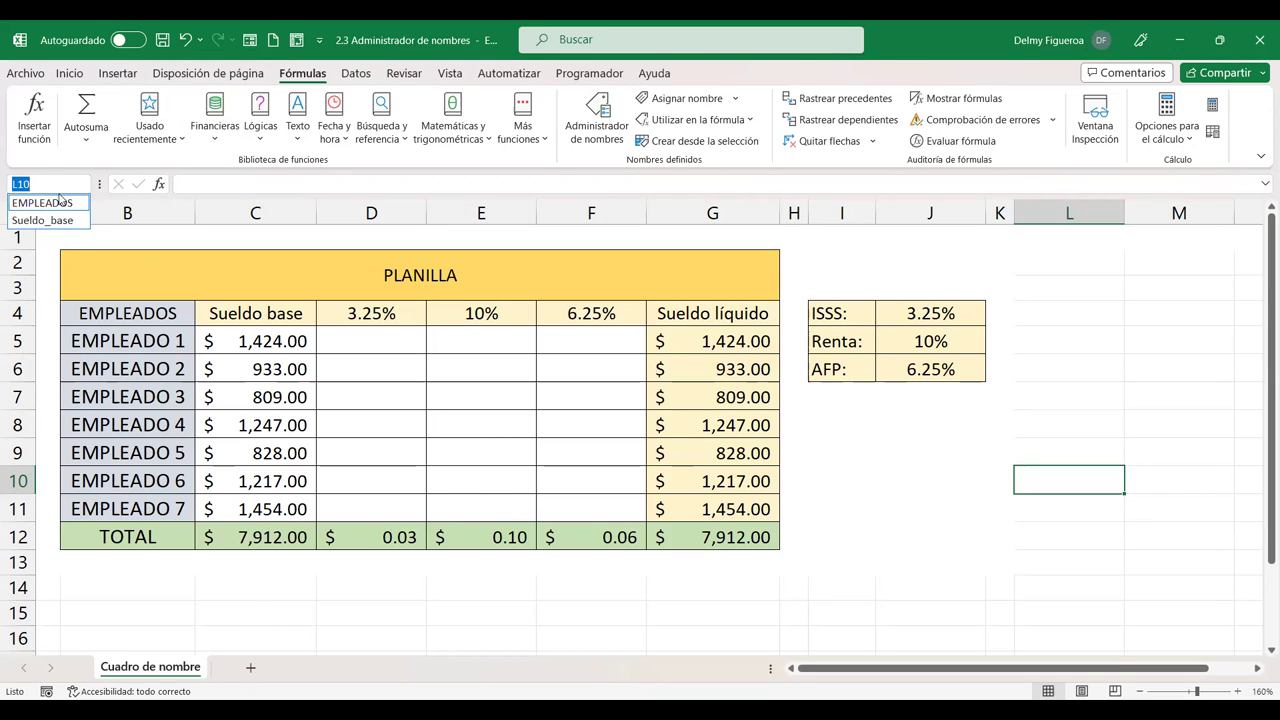
click(31, 202)
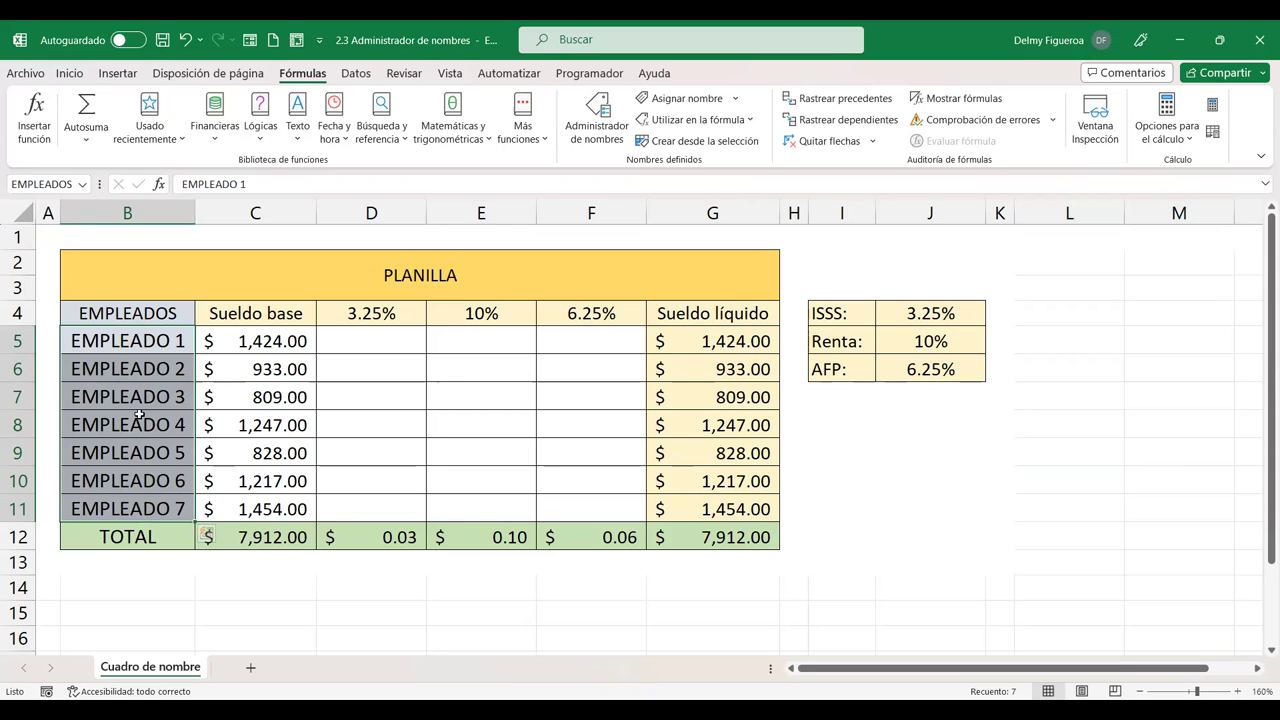
click(82, 185)
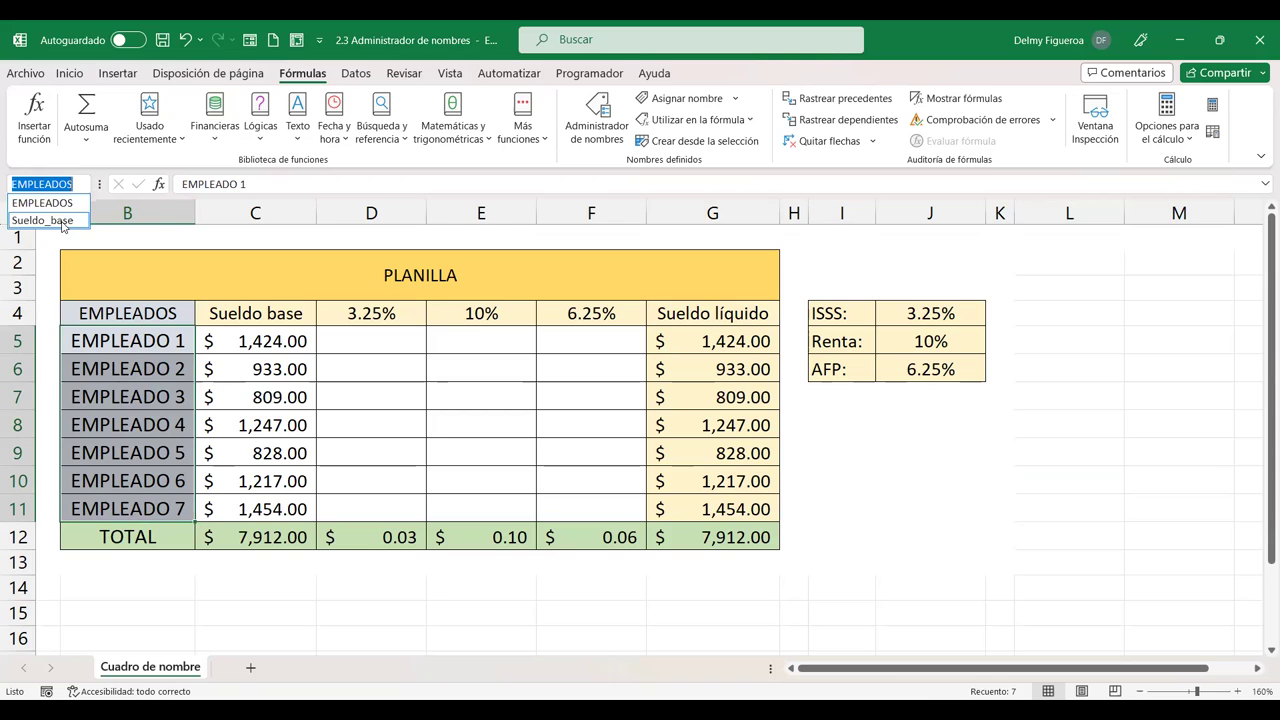
click(42, 220)
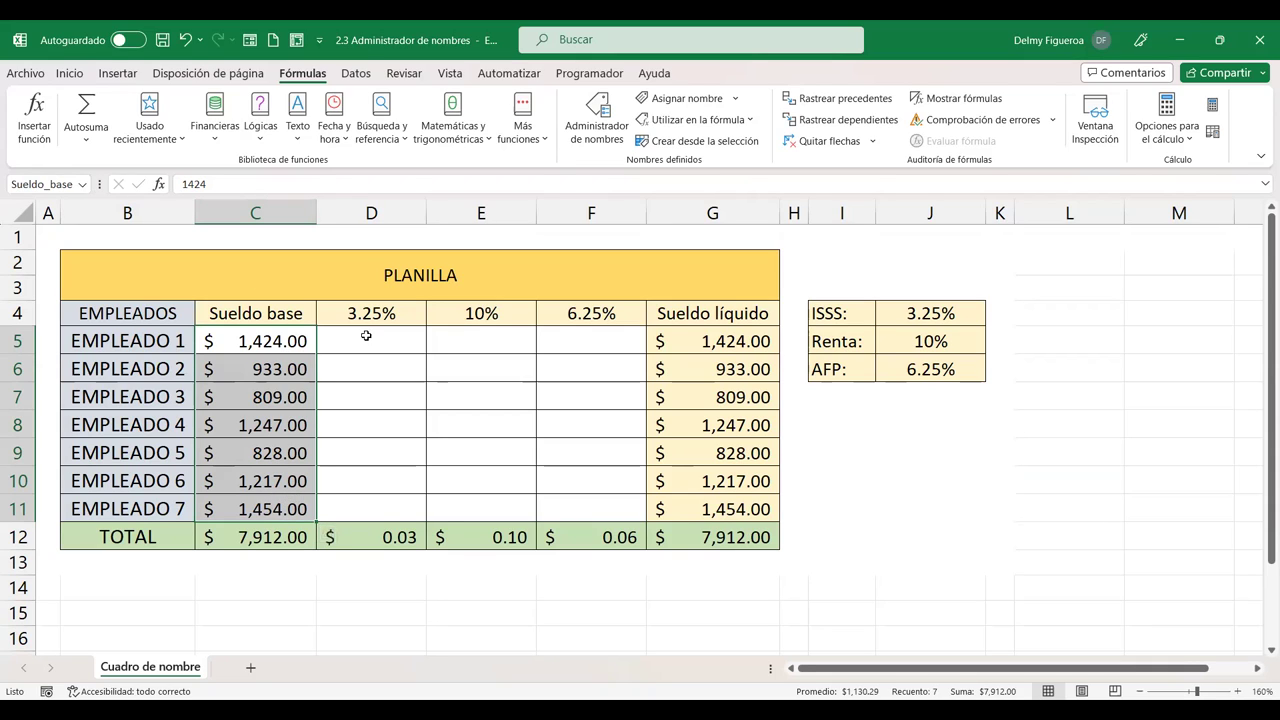
click(922, 430)
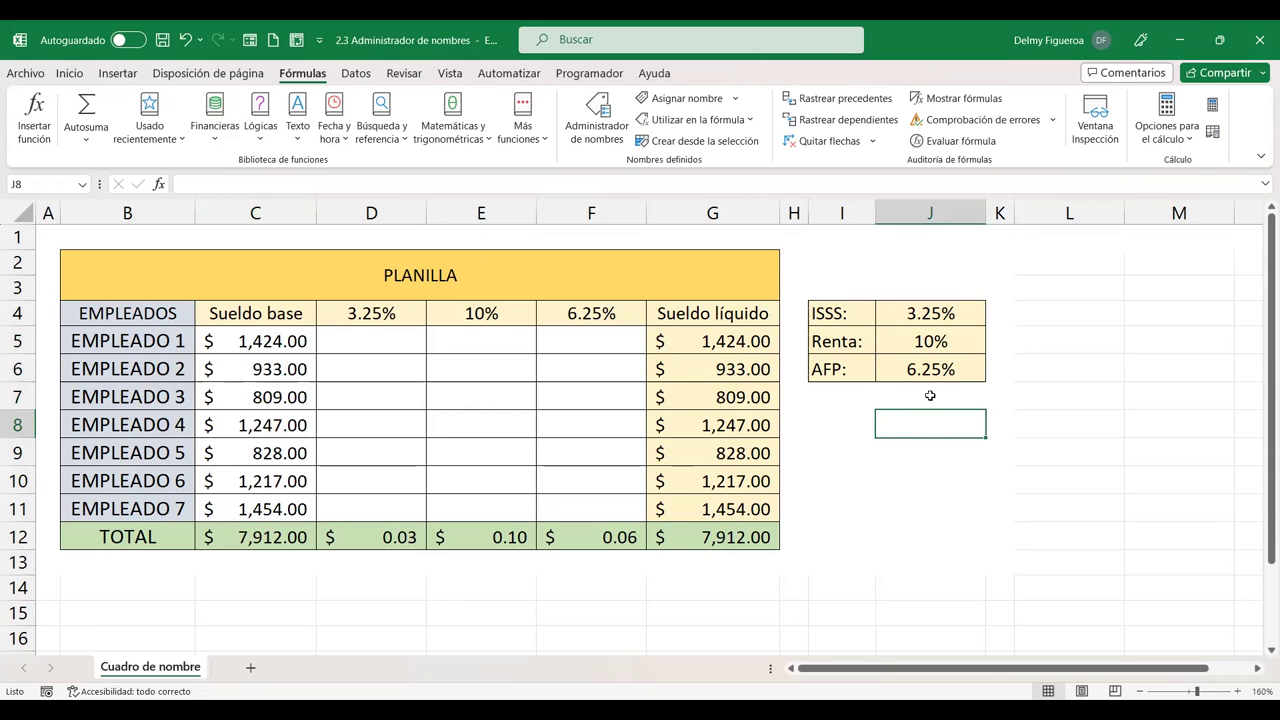
click(43, 181)
text(h25)
key(Return)
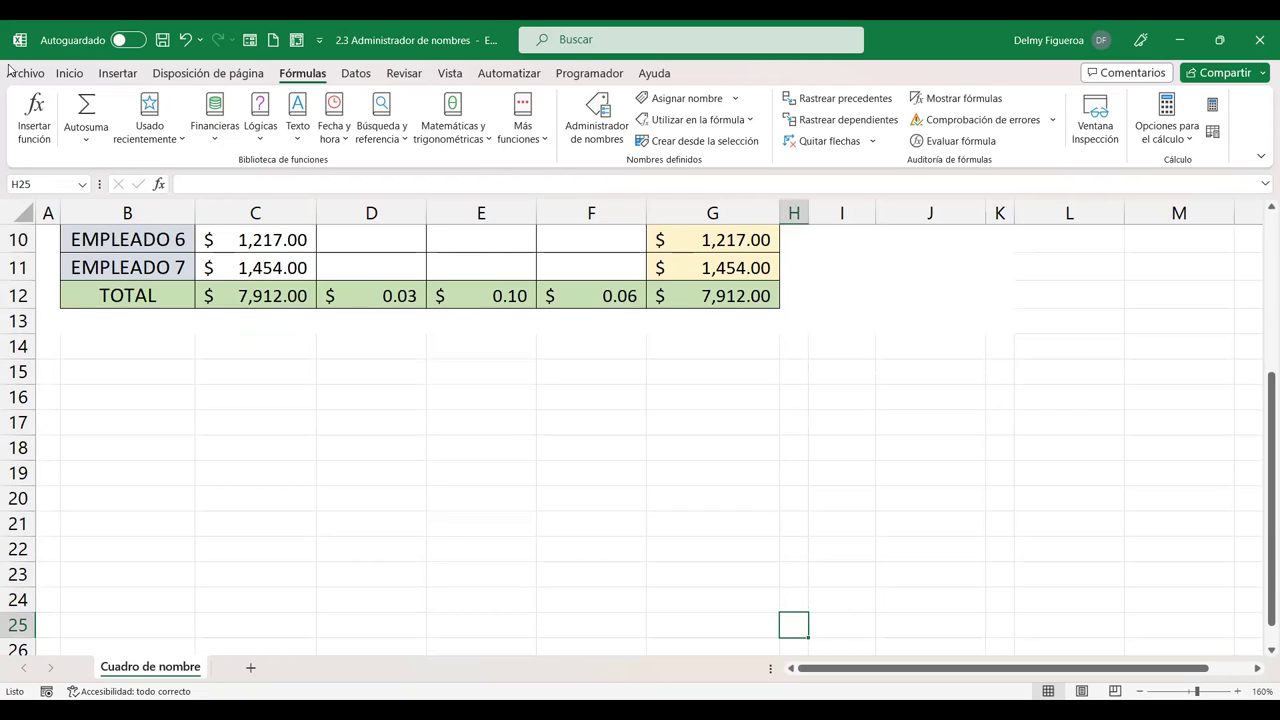
click(47, 181)
text(z400)
key(Return)
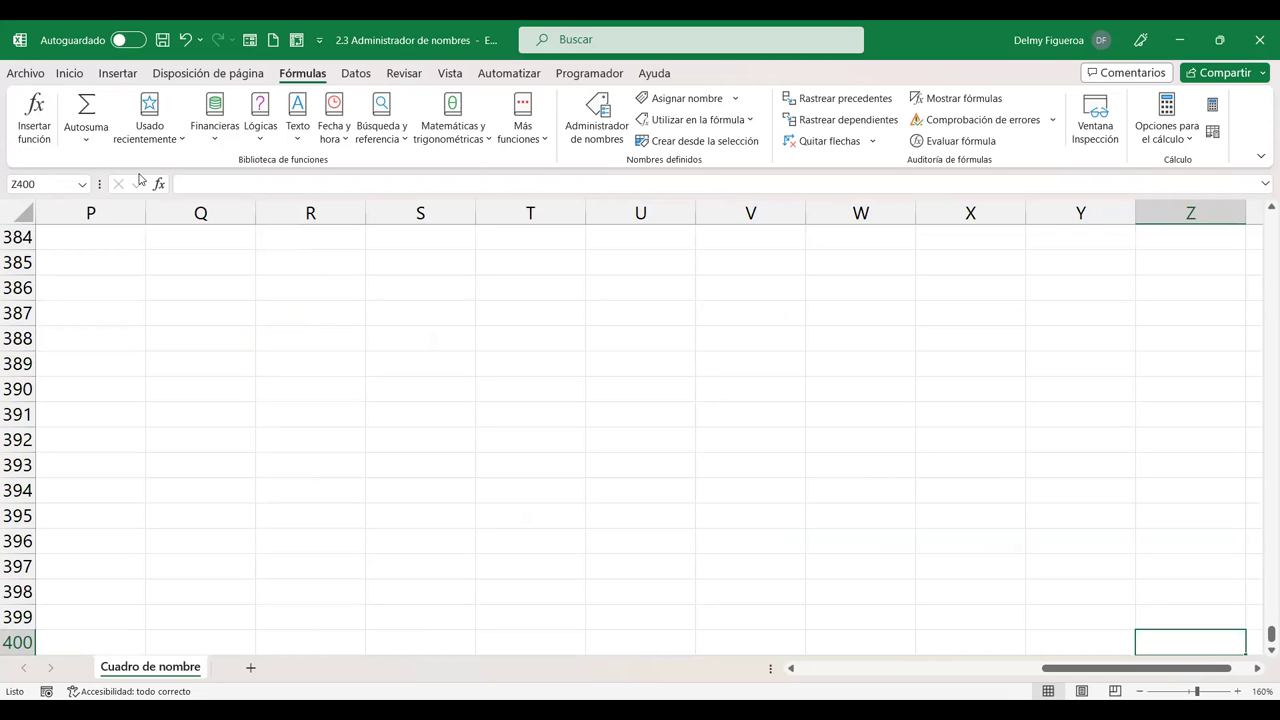
key(ctrl+Home)
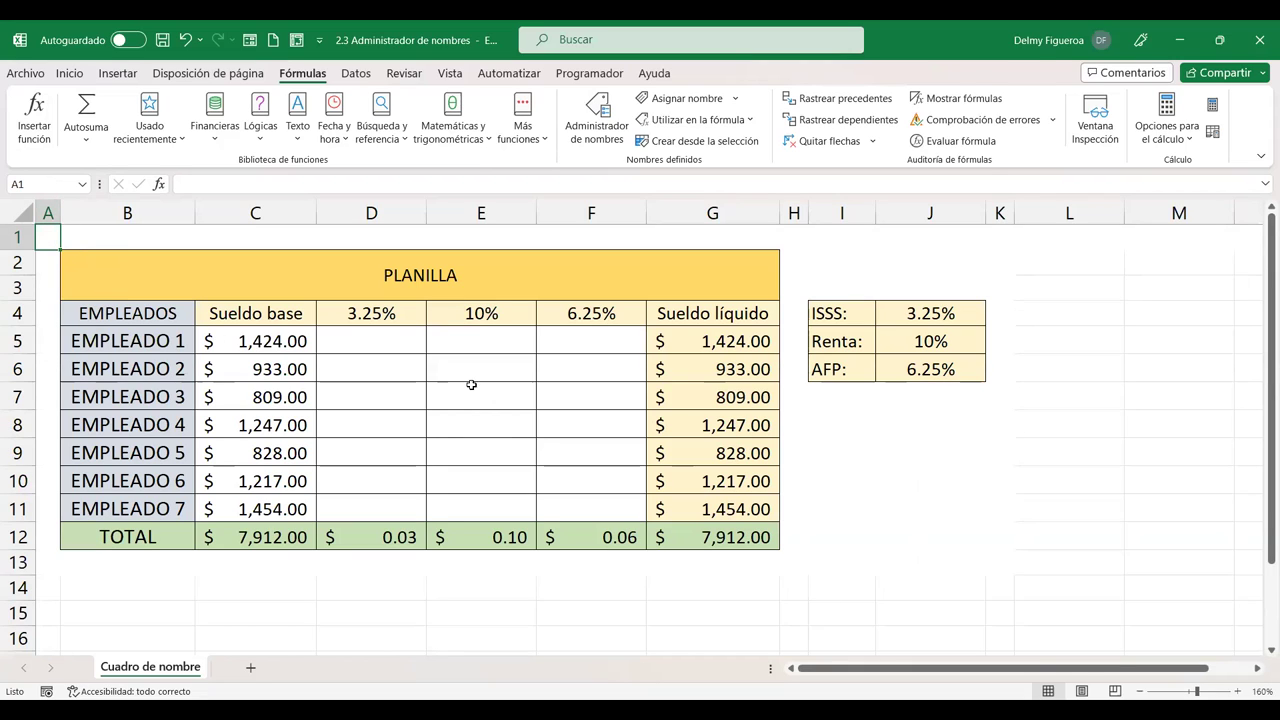
Step: Select the whole PLANILLA table B2:G12 through the Name Box
click(34, 183)
text(b2:)
text(g12)
key(Return)
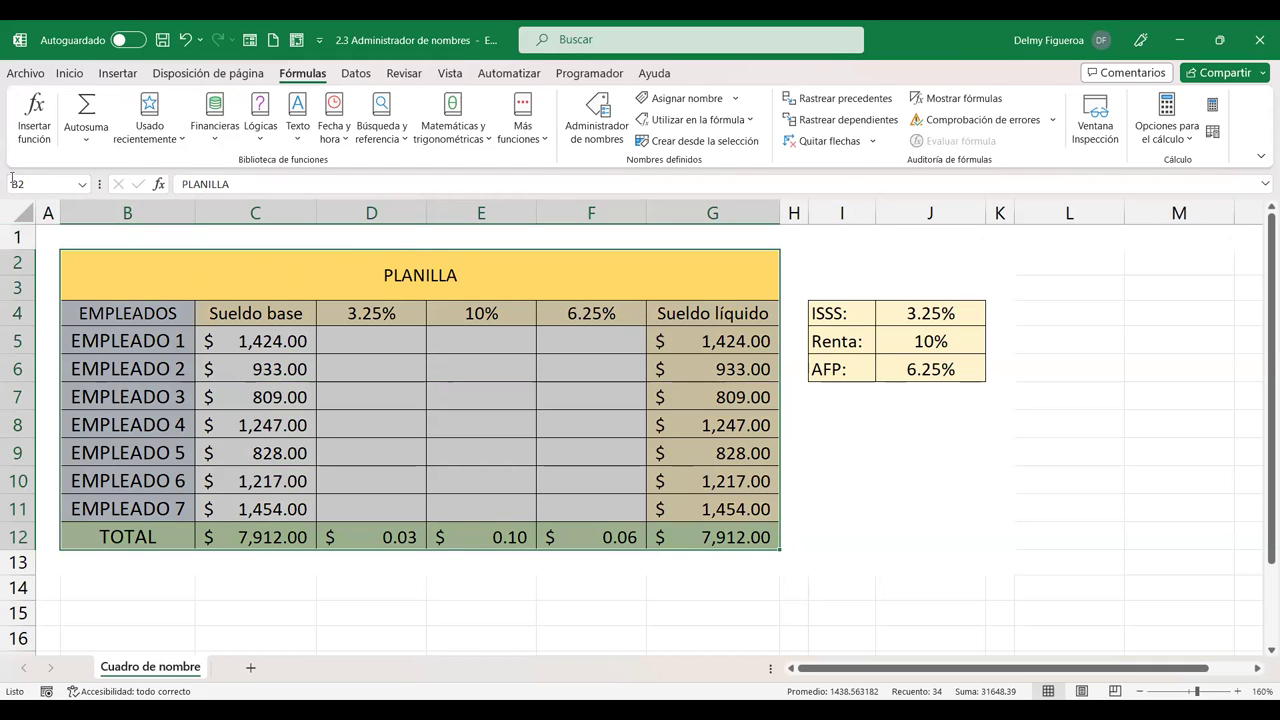
Step: Select I4:J6 and L4:L12 together by entering i4:j6;l4:l12 in the Name Box
click(43, 183)
key(BackSpace)
text(i4)
text(j6)
text(;)
text(l4:)
text(l12)
key(Return)
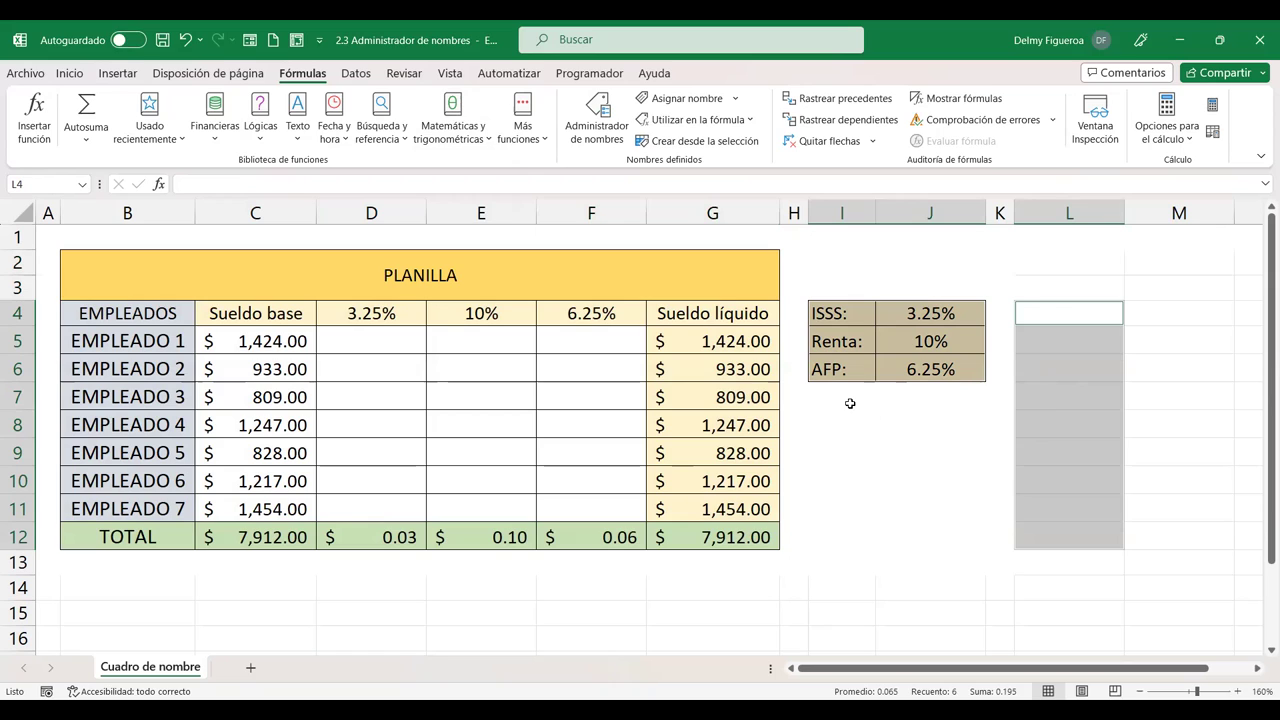
Step: Drag-select the cell block I8:L12
drag(845, 410, 1006, 459)
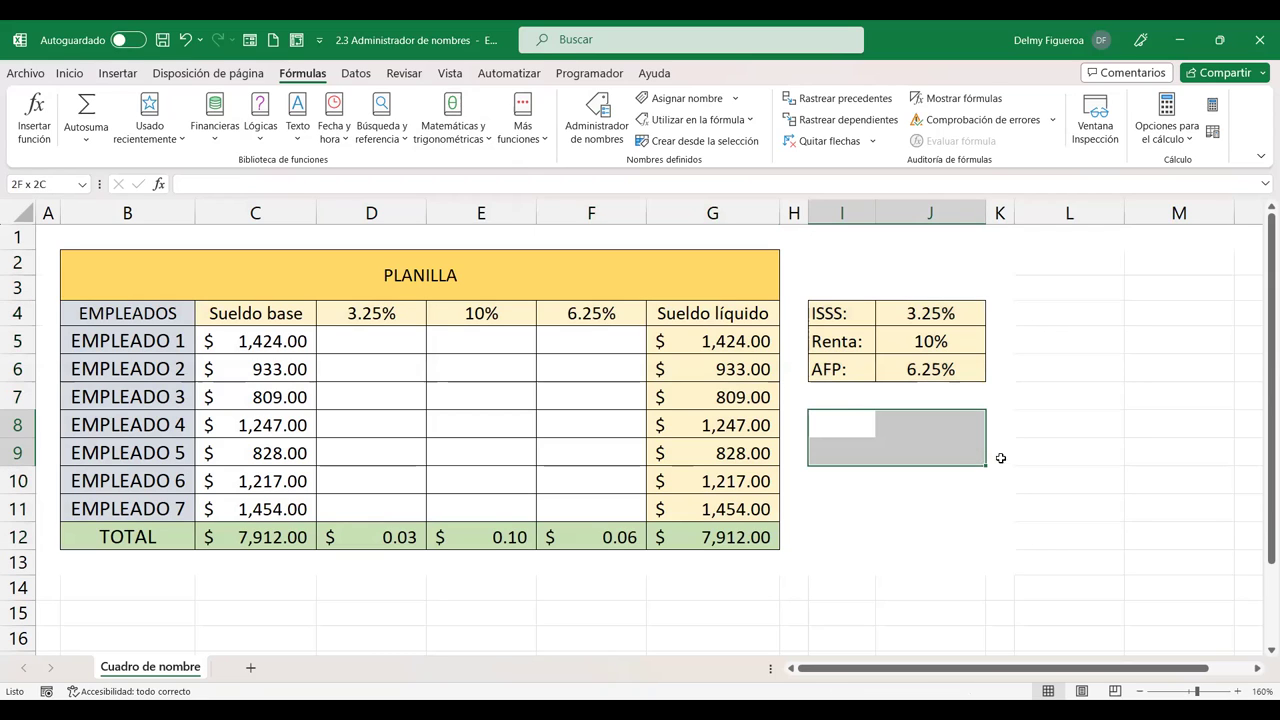
drag(1006, 459, 1053, 533)
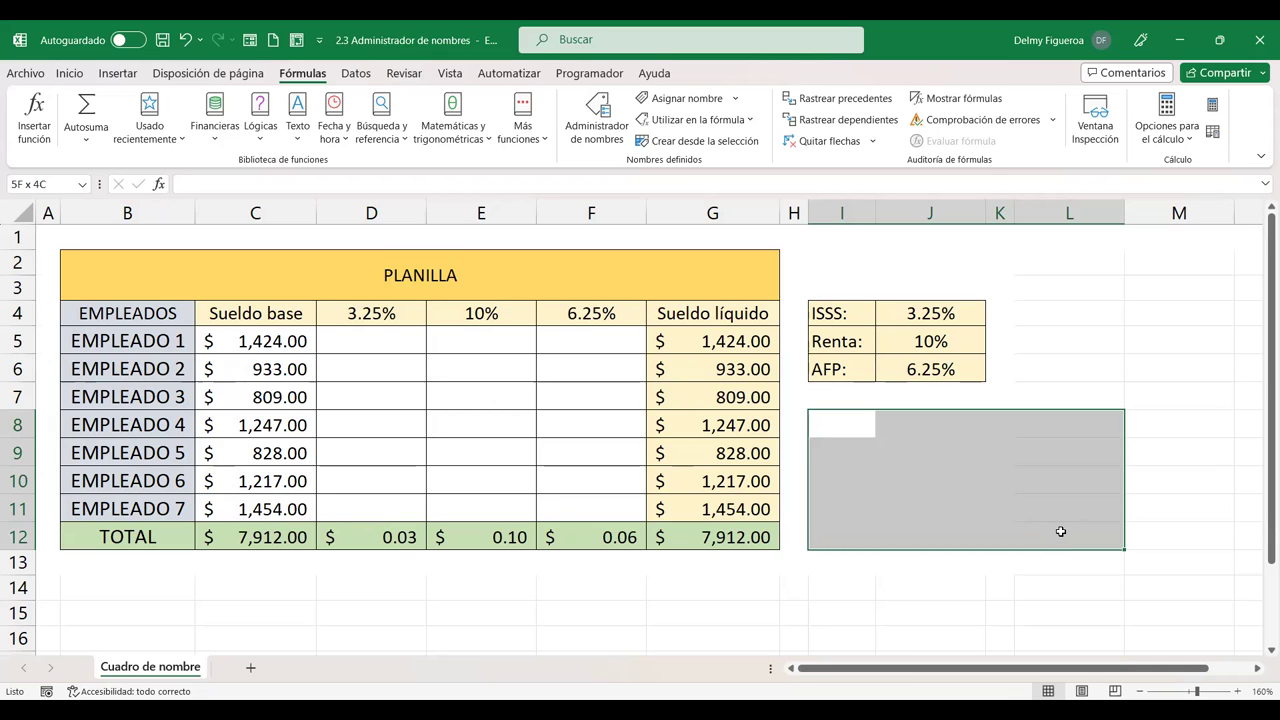
drag(1061, 531, 1061, 531)
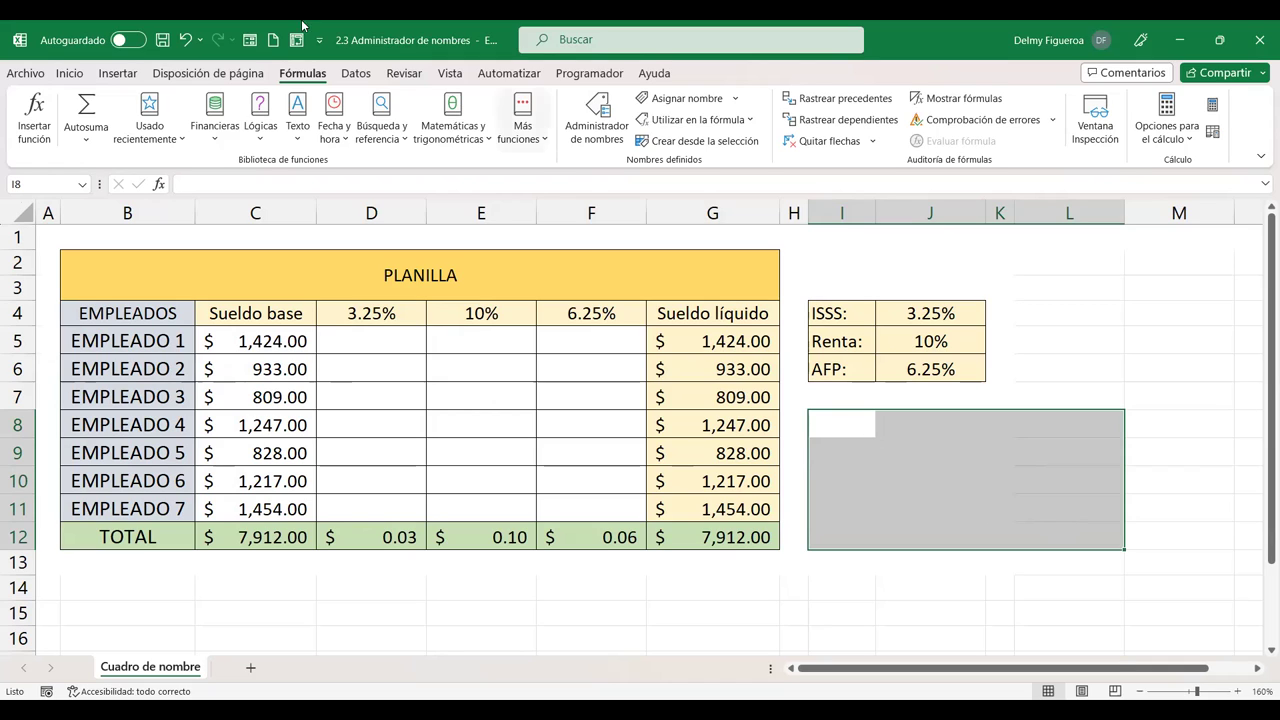
Step: Select the entire rate column by entering I:I in the Name Box
click(48, 184)
text(I:I)
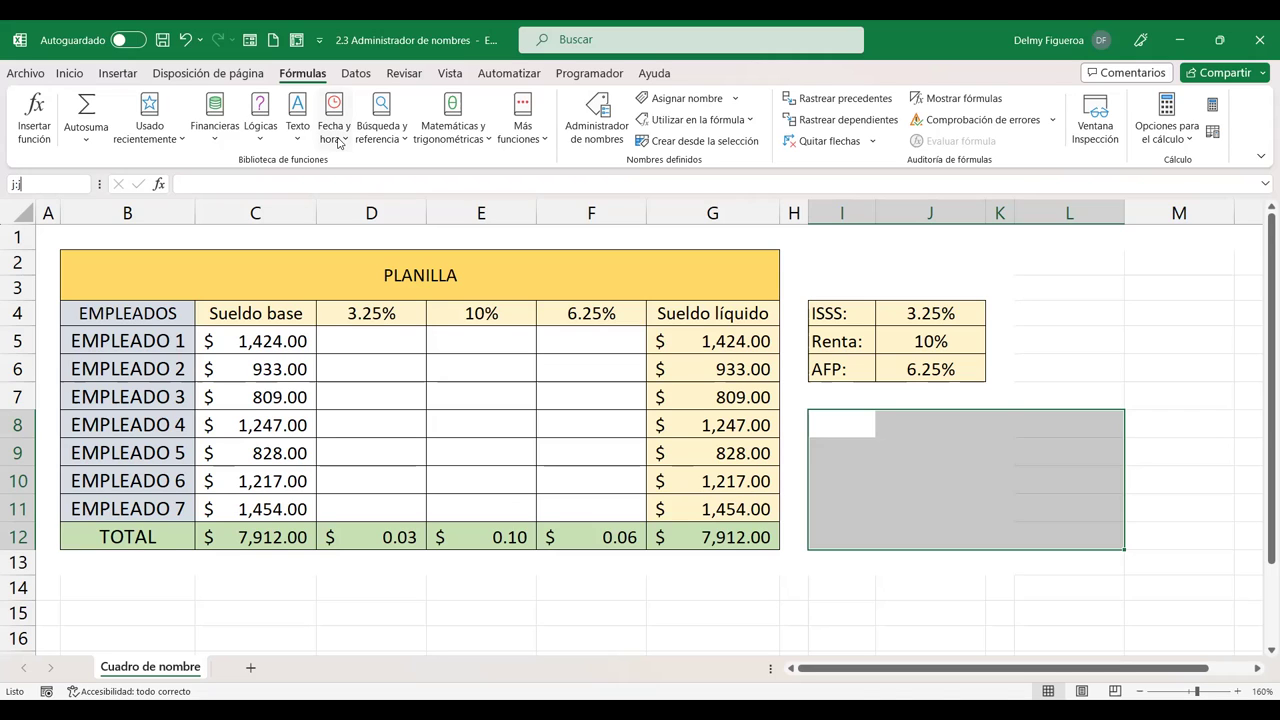
key(Return)
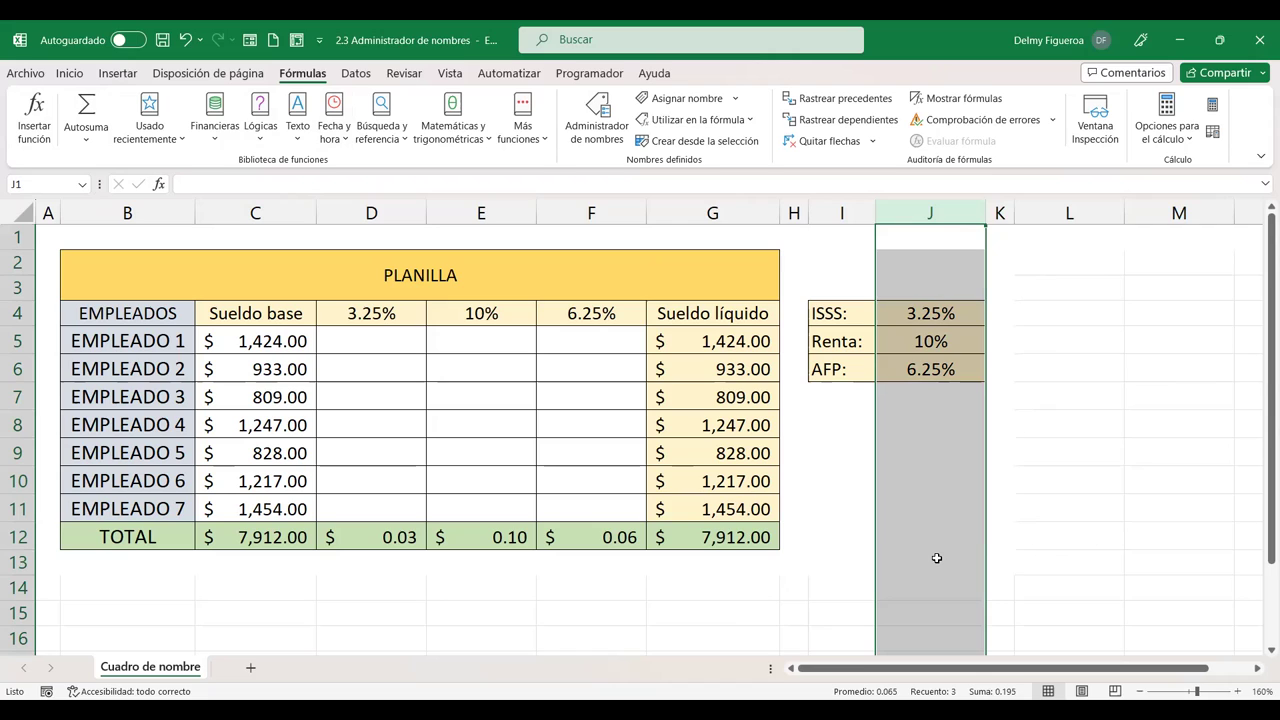
Step: Jump down through the ISSS and AFP rate cells, then to column G's last row
key(ctrl+Down)
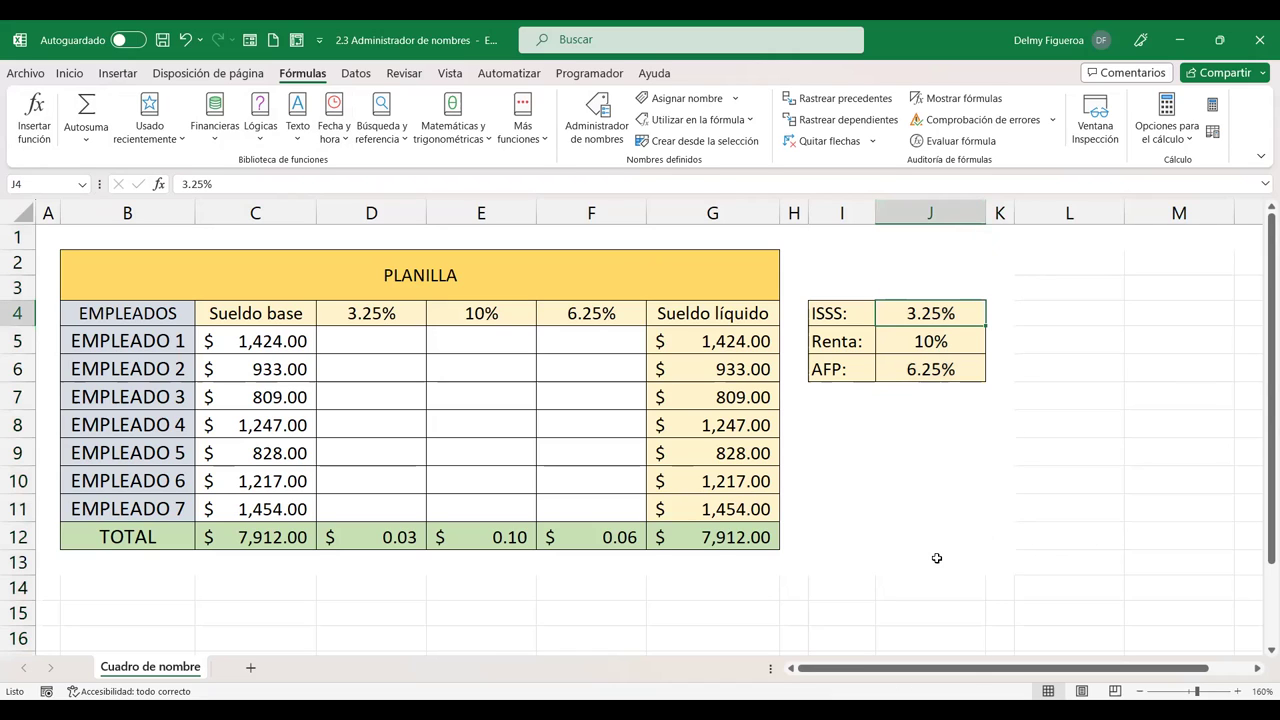
key(ctrl+Down)
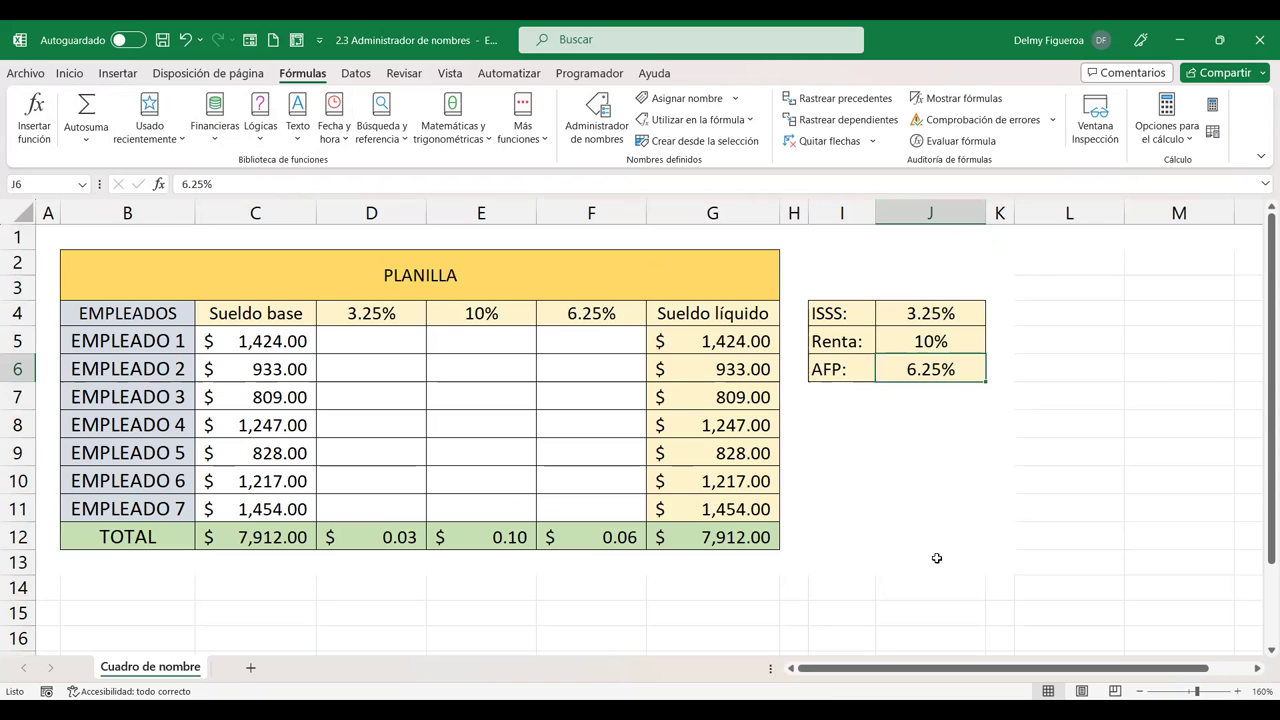
key(ctrl+shift+Down)
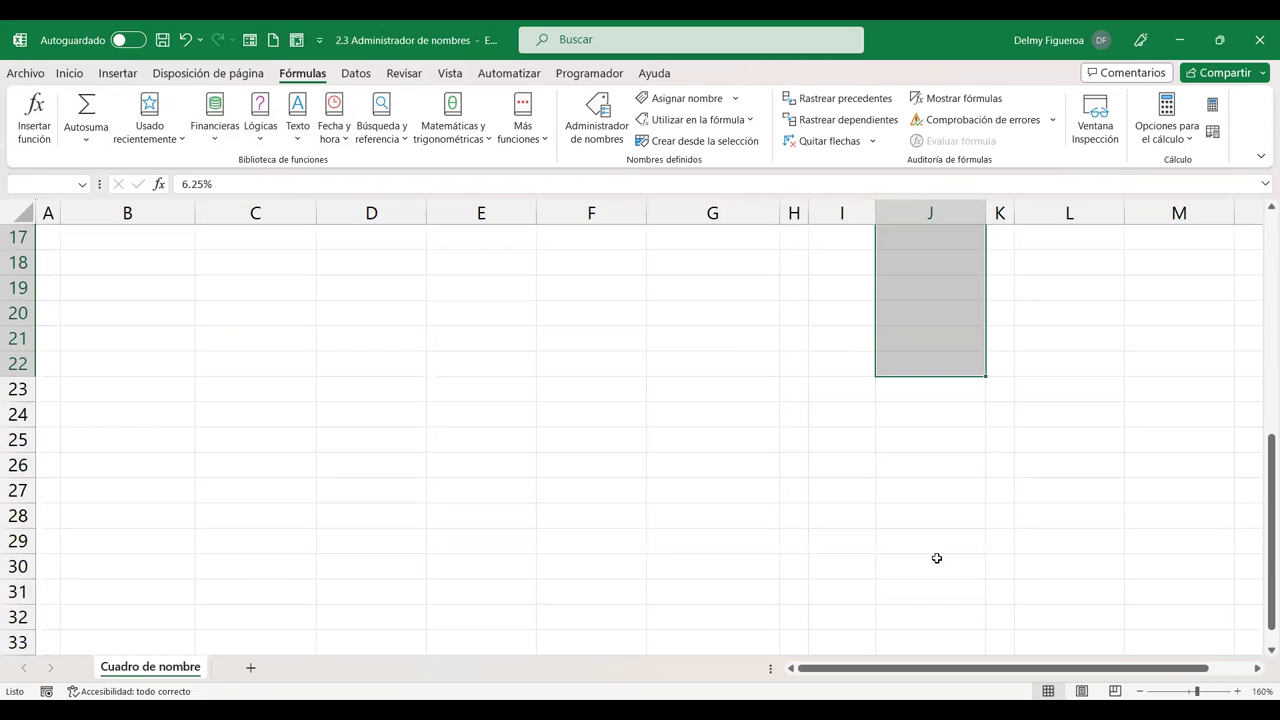
click(717, 240)
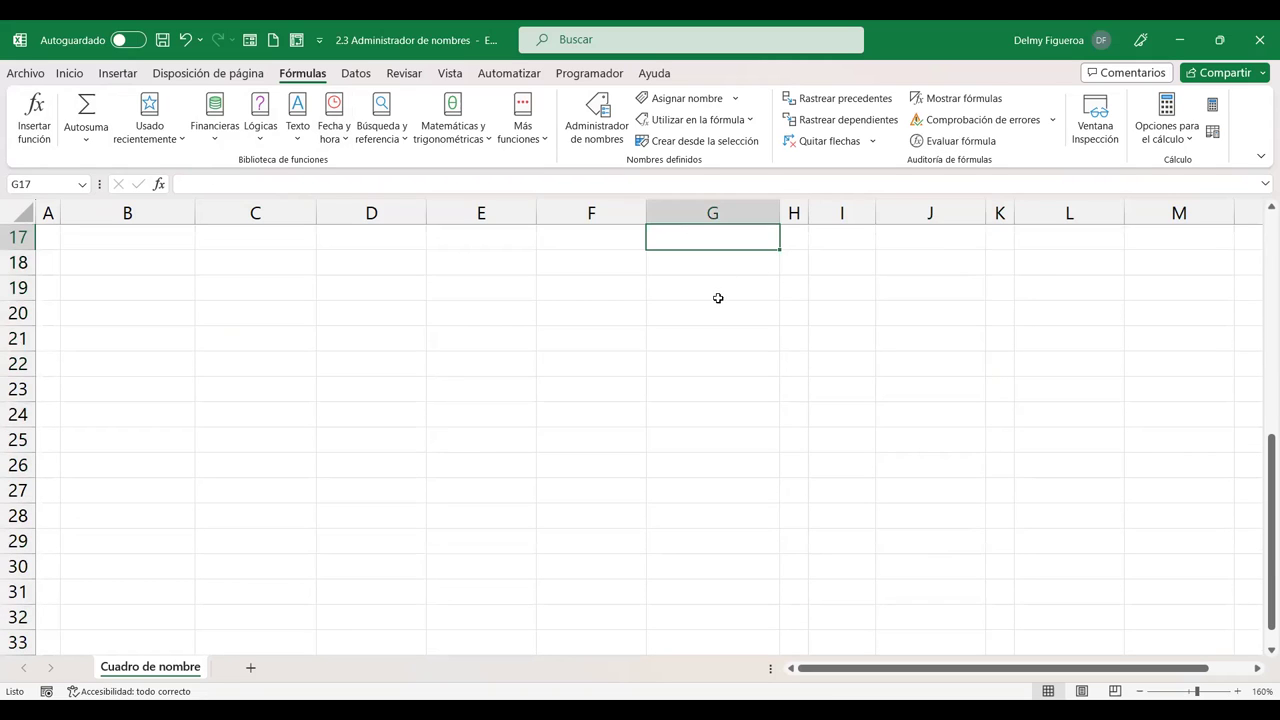
key(ctrl+Down)
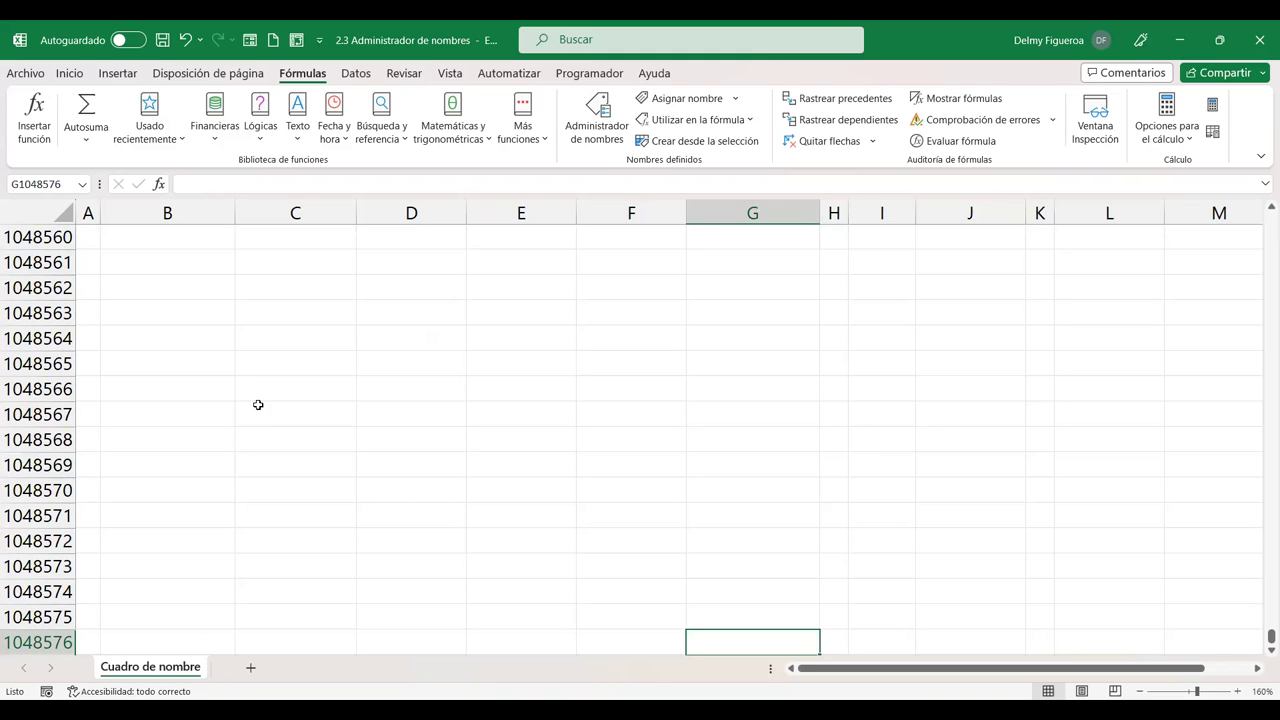
Step: Select column I through the Name Box, then return to cell A1
click(58, 182)
text(I:I)
key(Return)
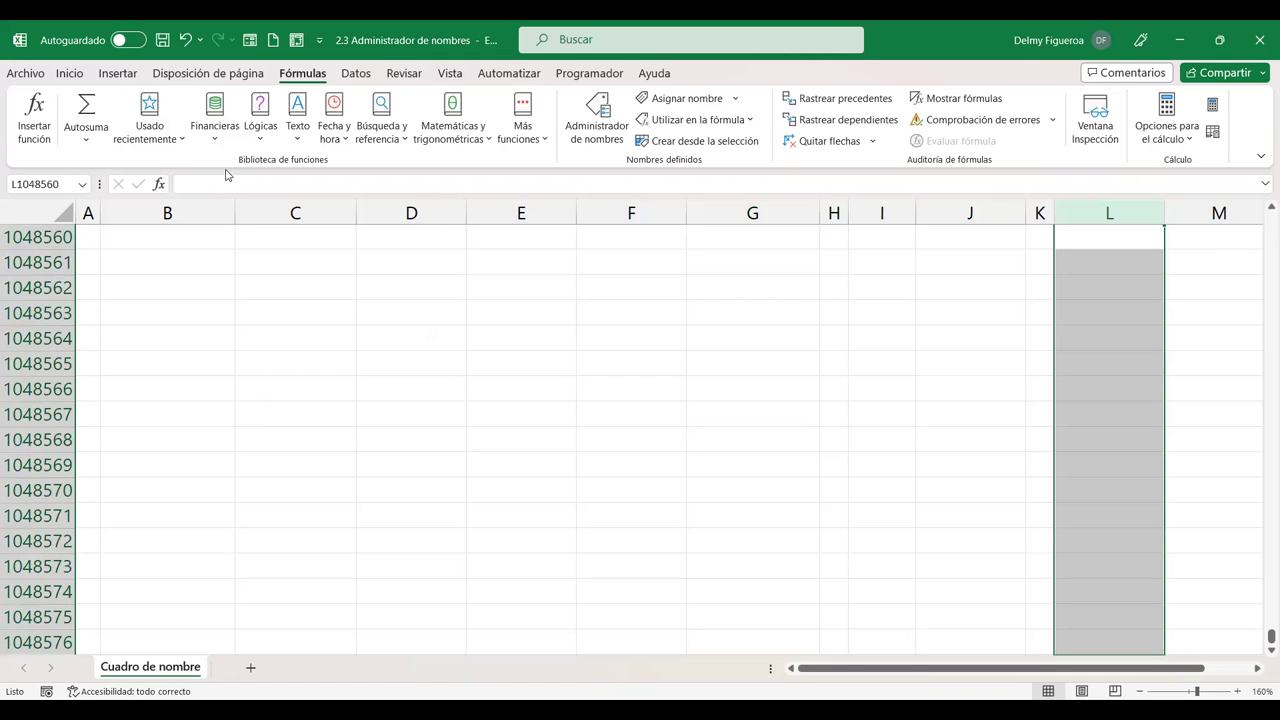
key(ctrl+Home)
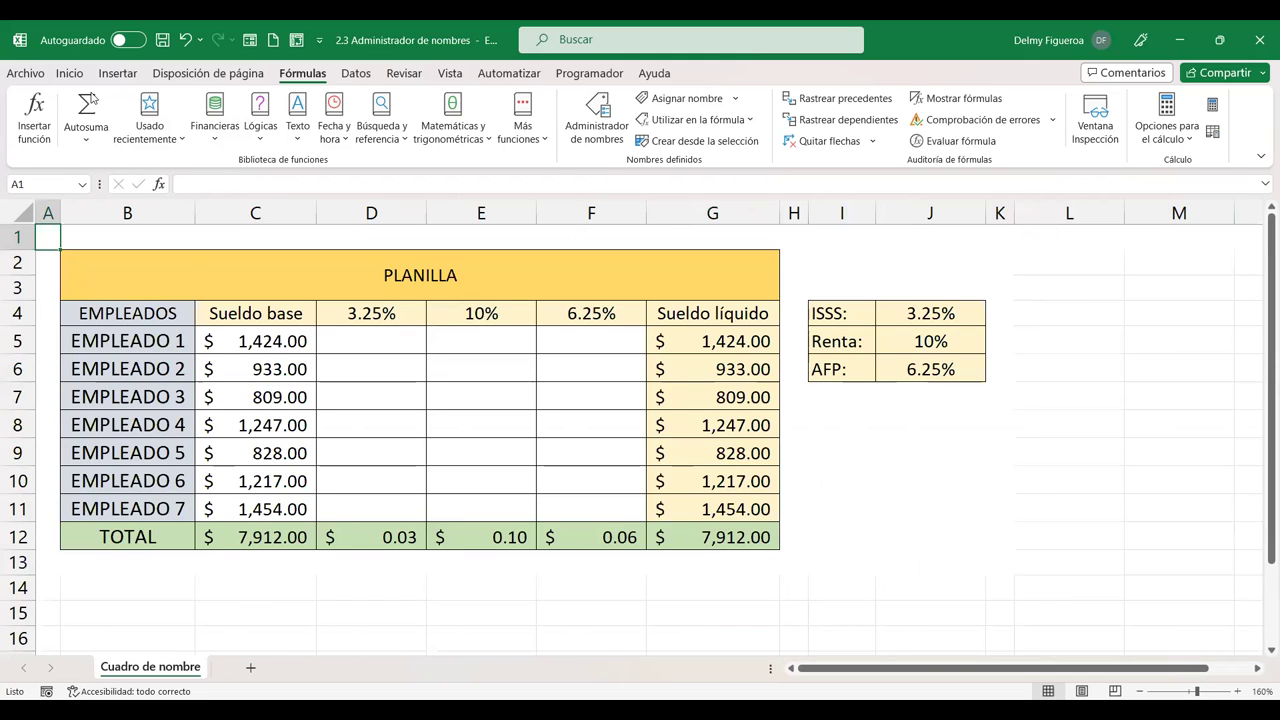
Step: Select the range j (B2:G12) from the Name Box list
click(83, 186)
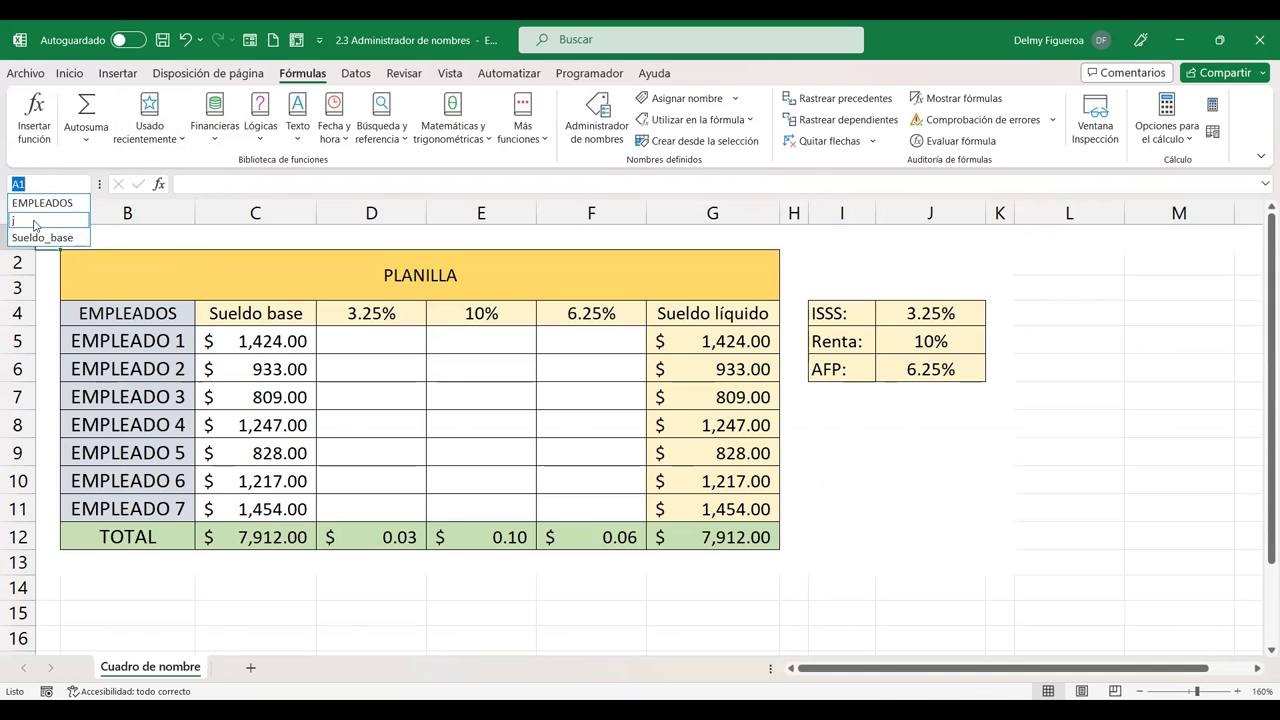
click(35, 224)
click(77, 186)
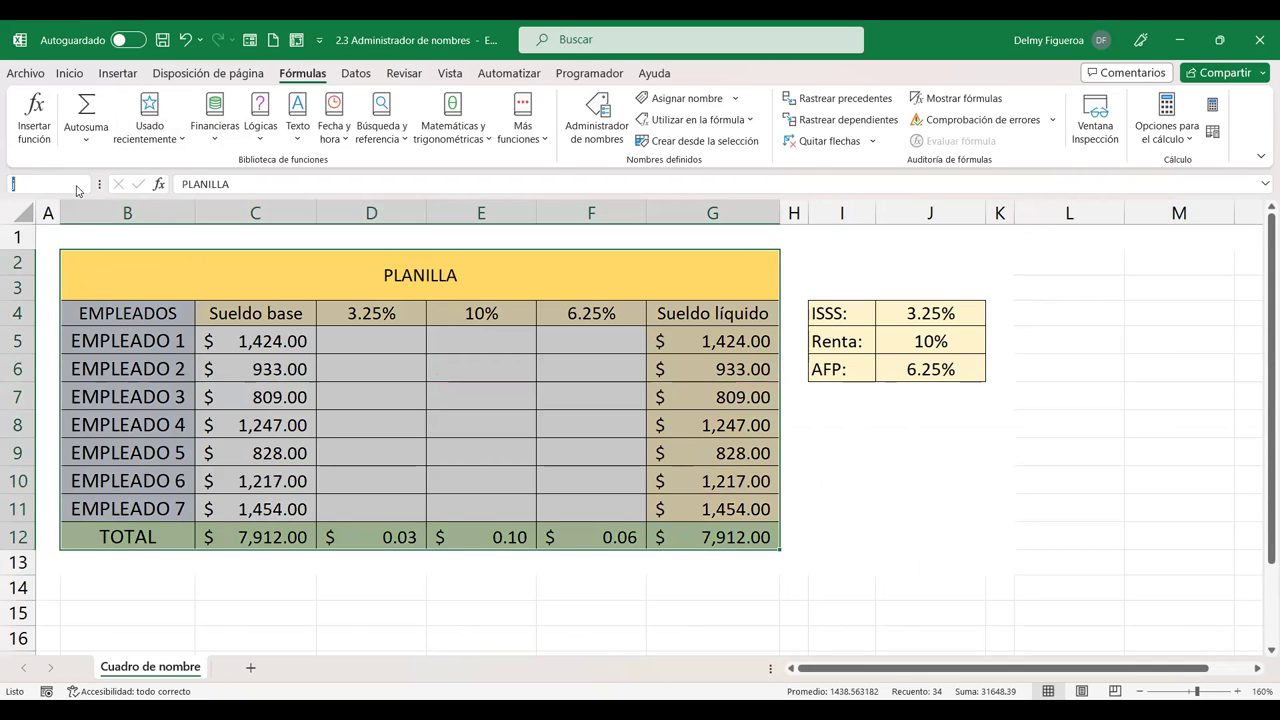
click(85, 185)
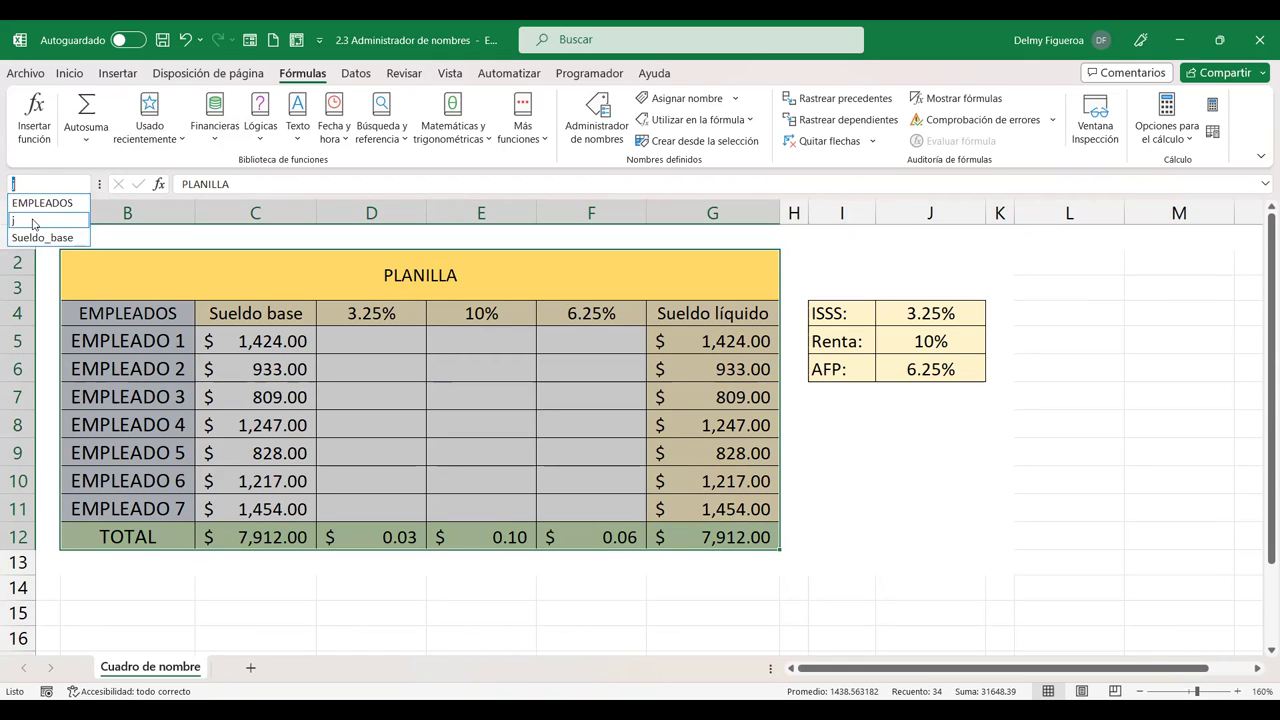
click(31, 222)
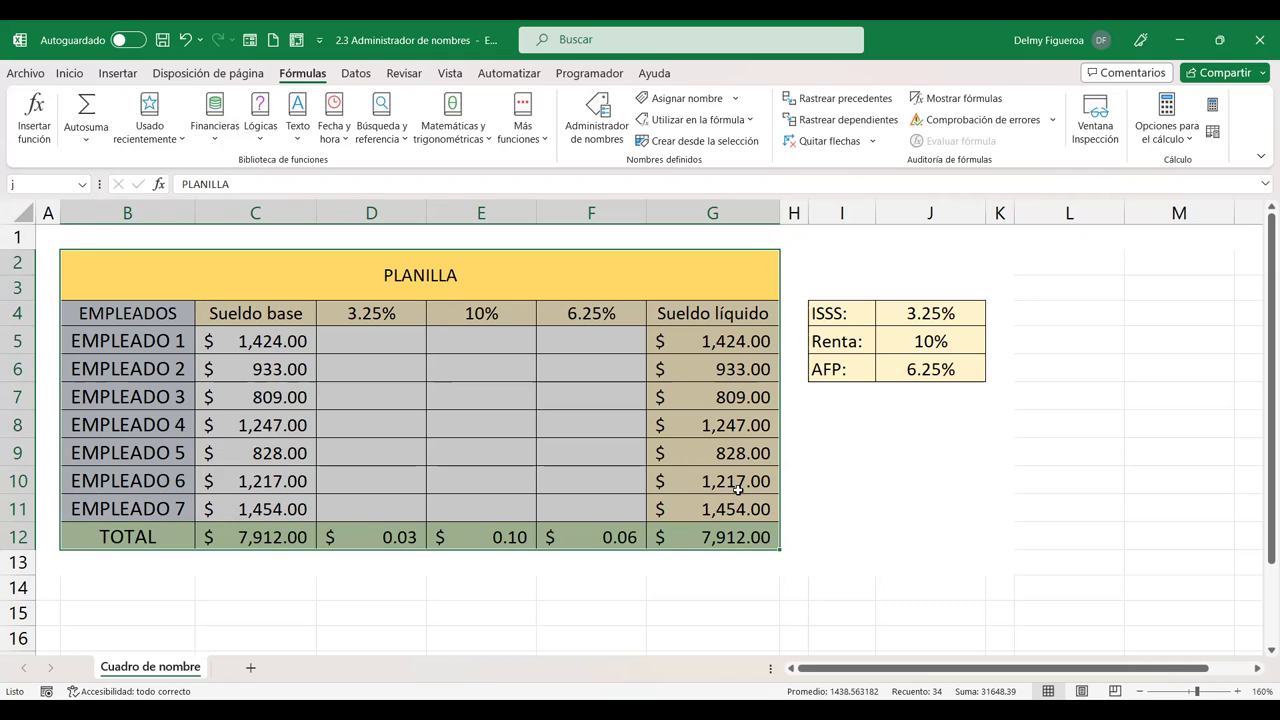
Step: Dismiss the names list and open Administrador de nombres instead
click(82, 188)
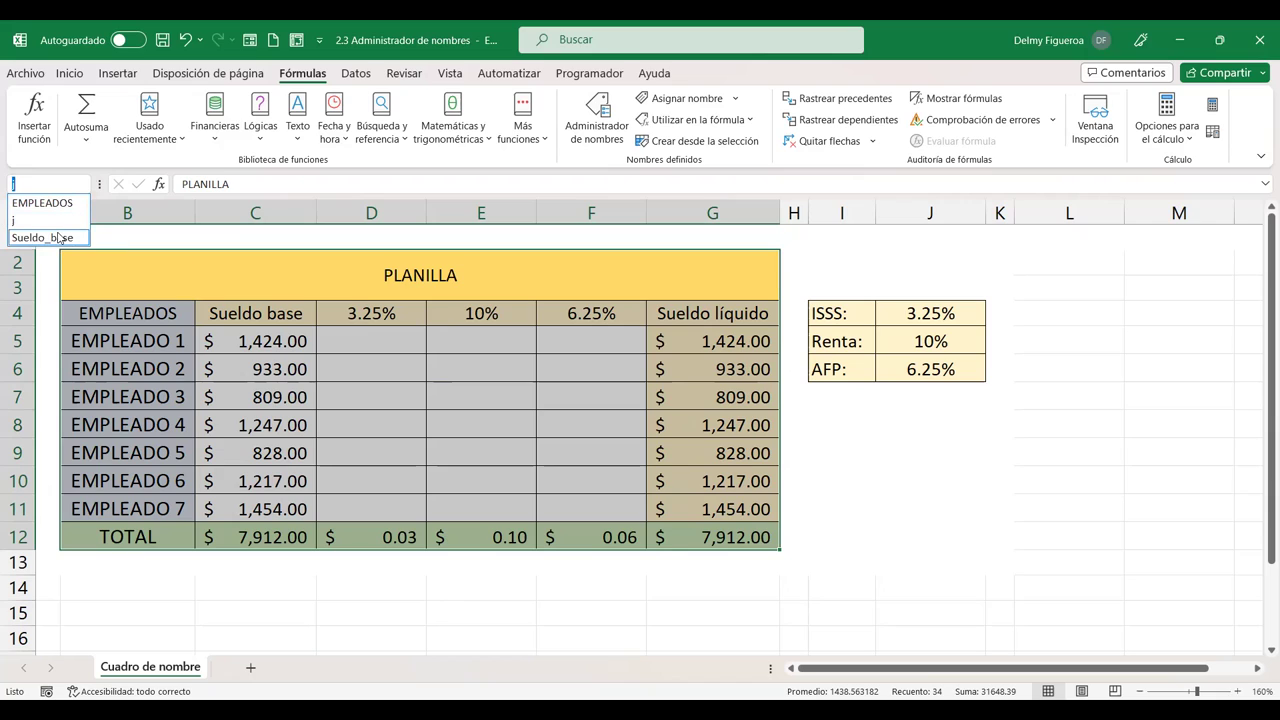
click(349, 288)
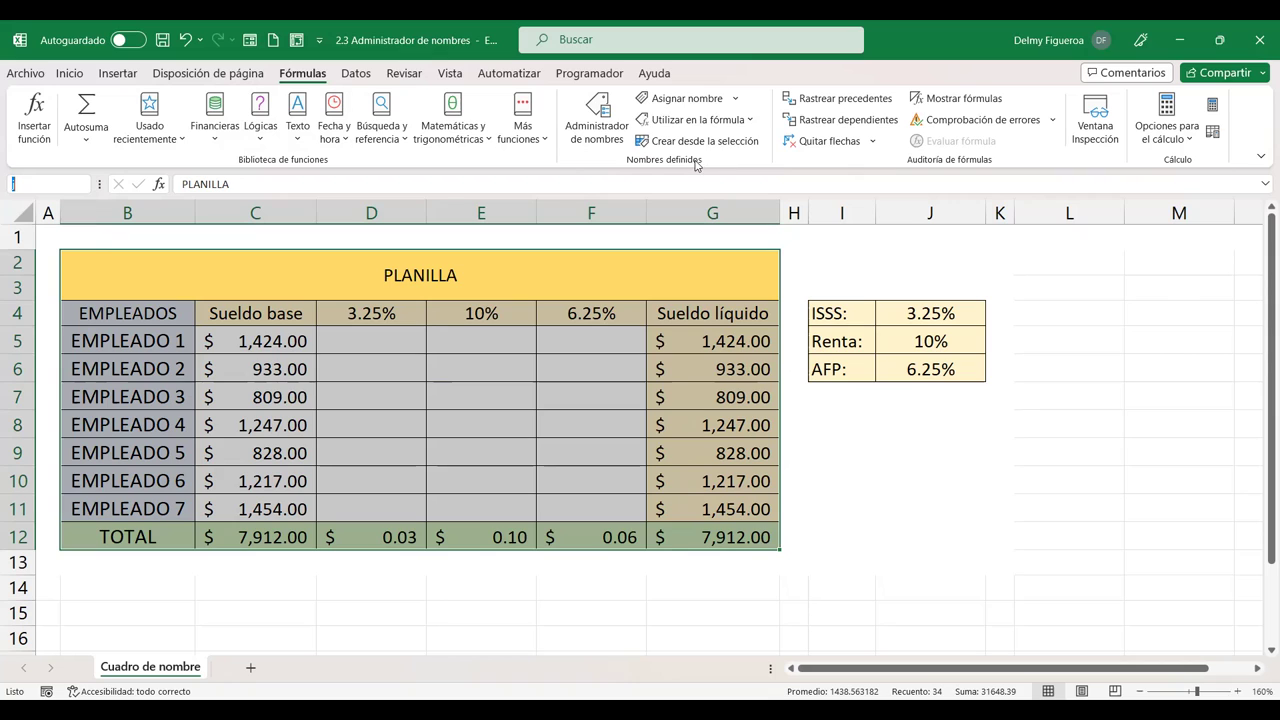
click(606, 137)
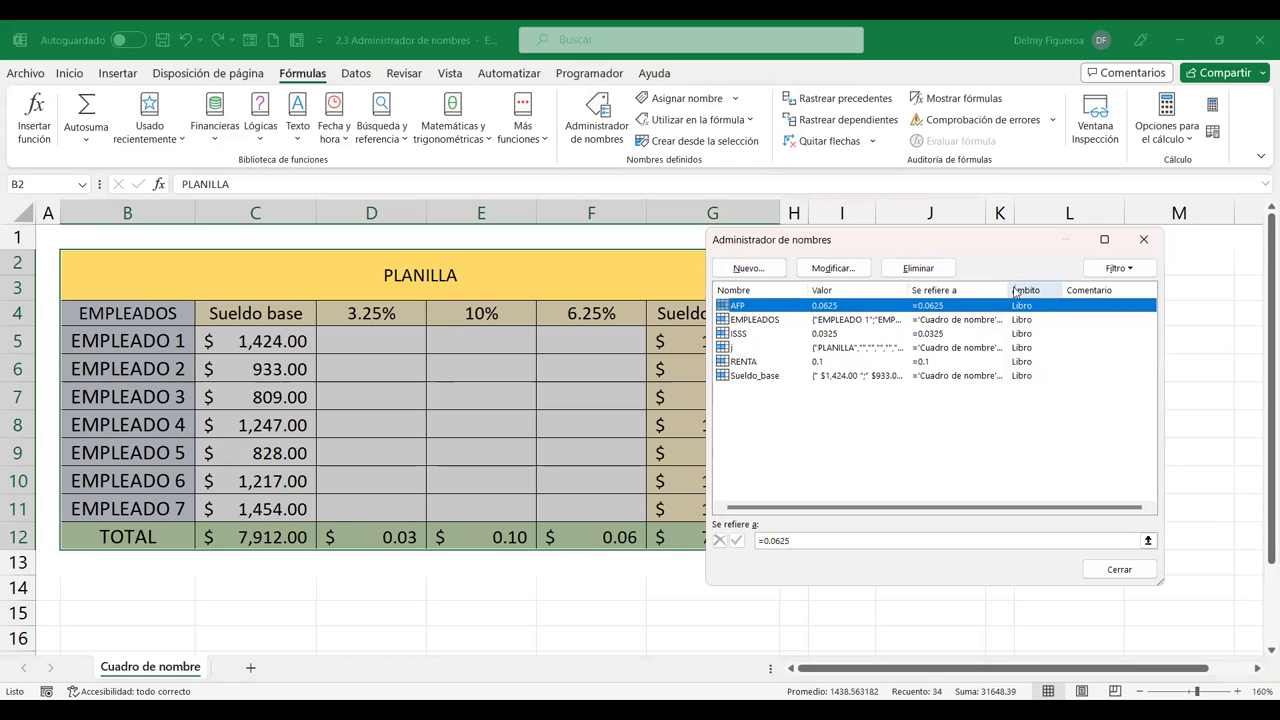
click(1121, 570)
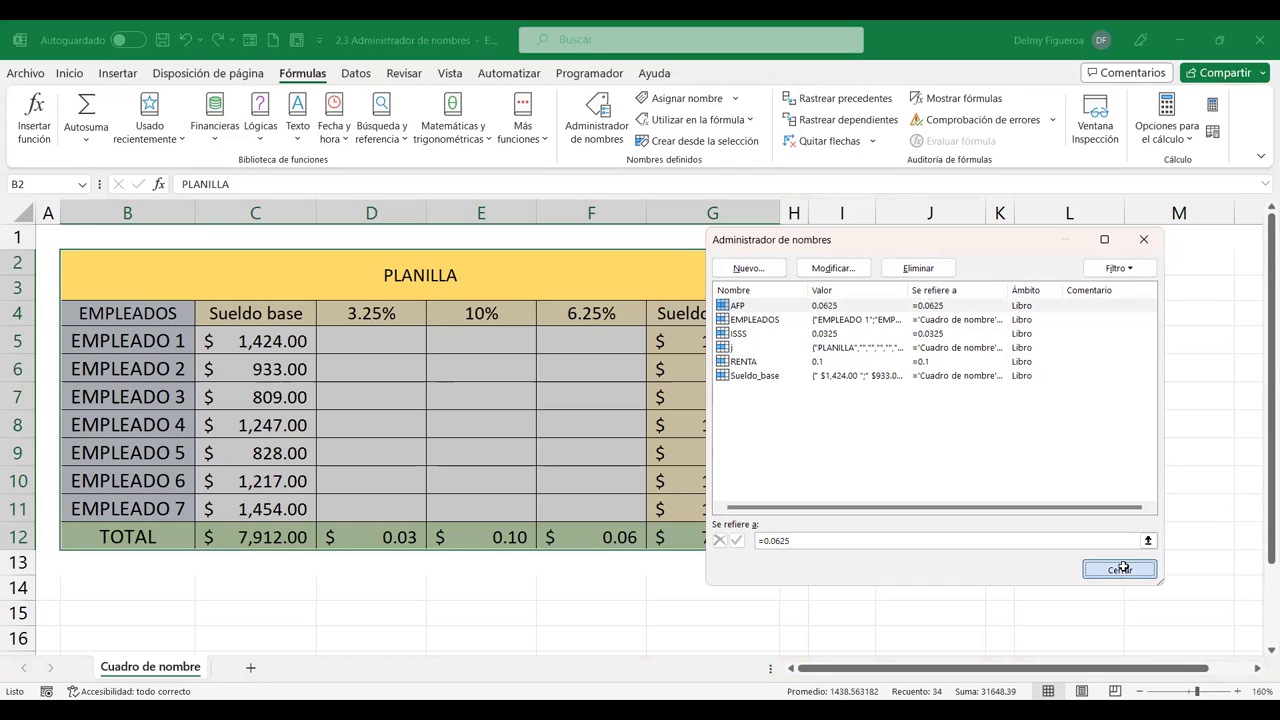
click(829, 394)
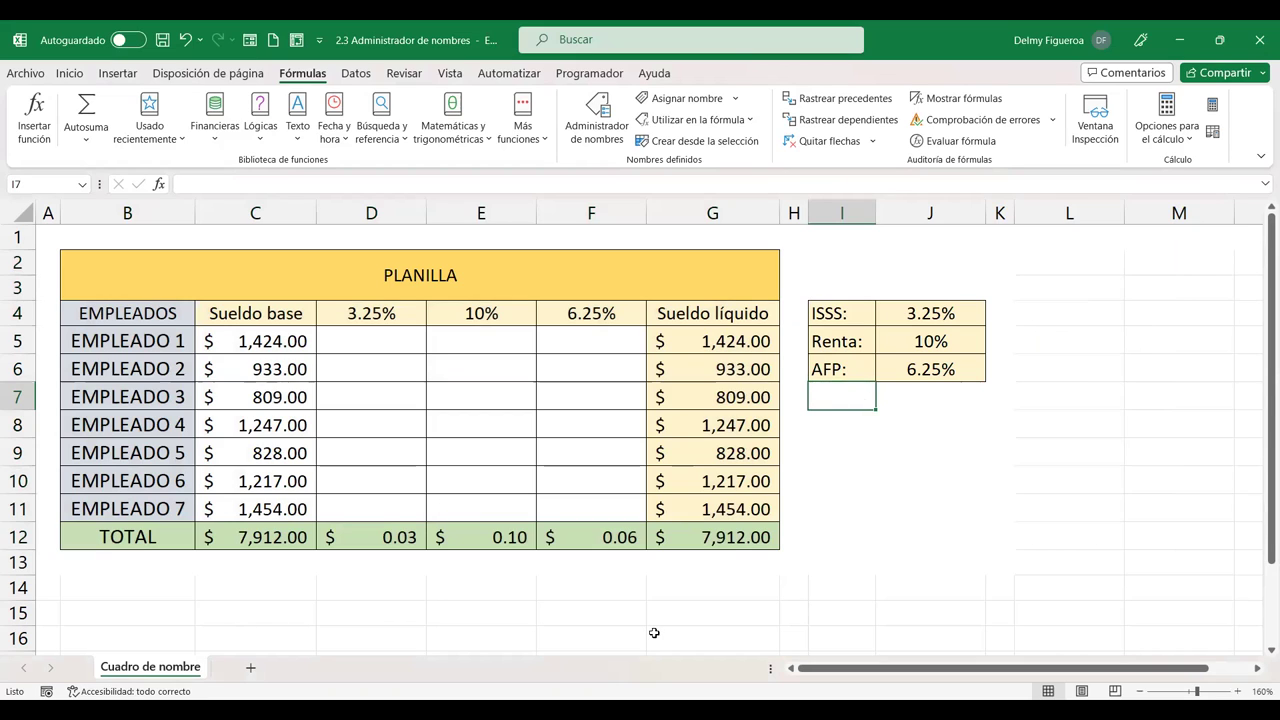
Step: Enter =afp in cell I8 so it displays 0.0625
click(851, 424)
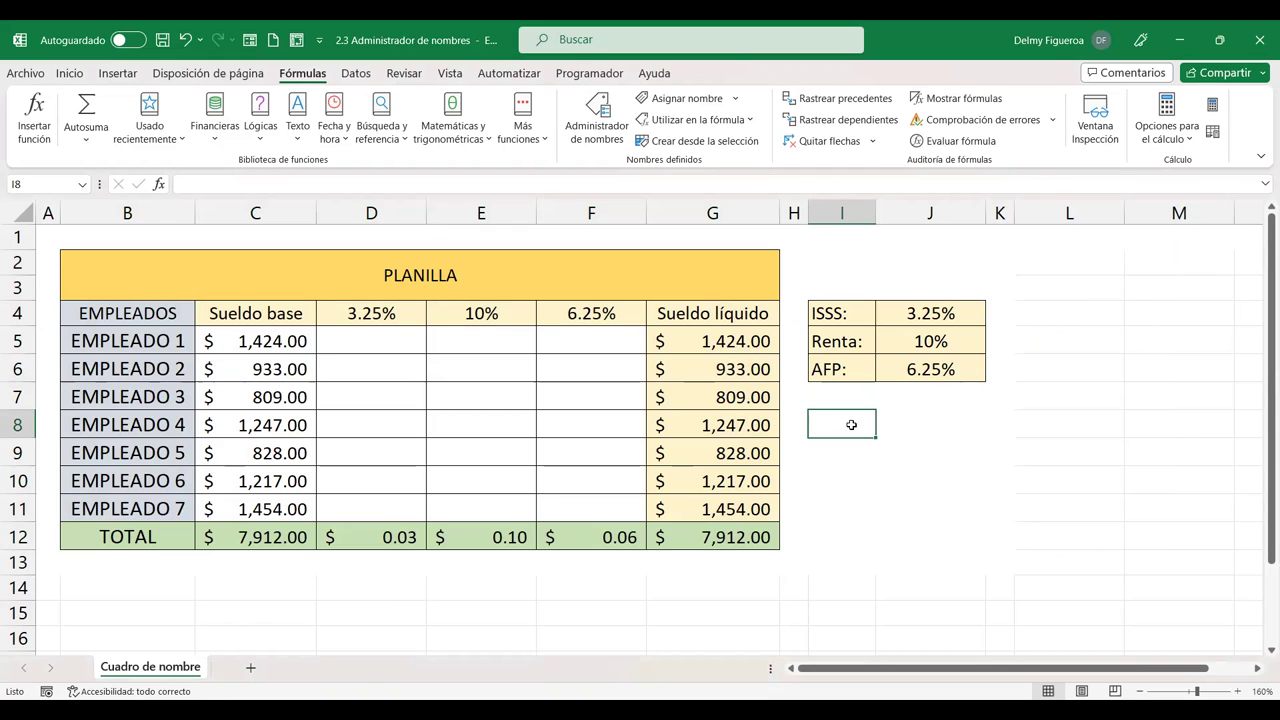
text(=a)
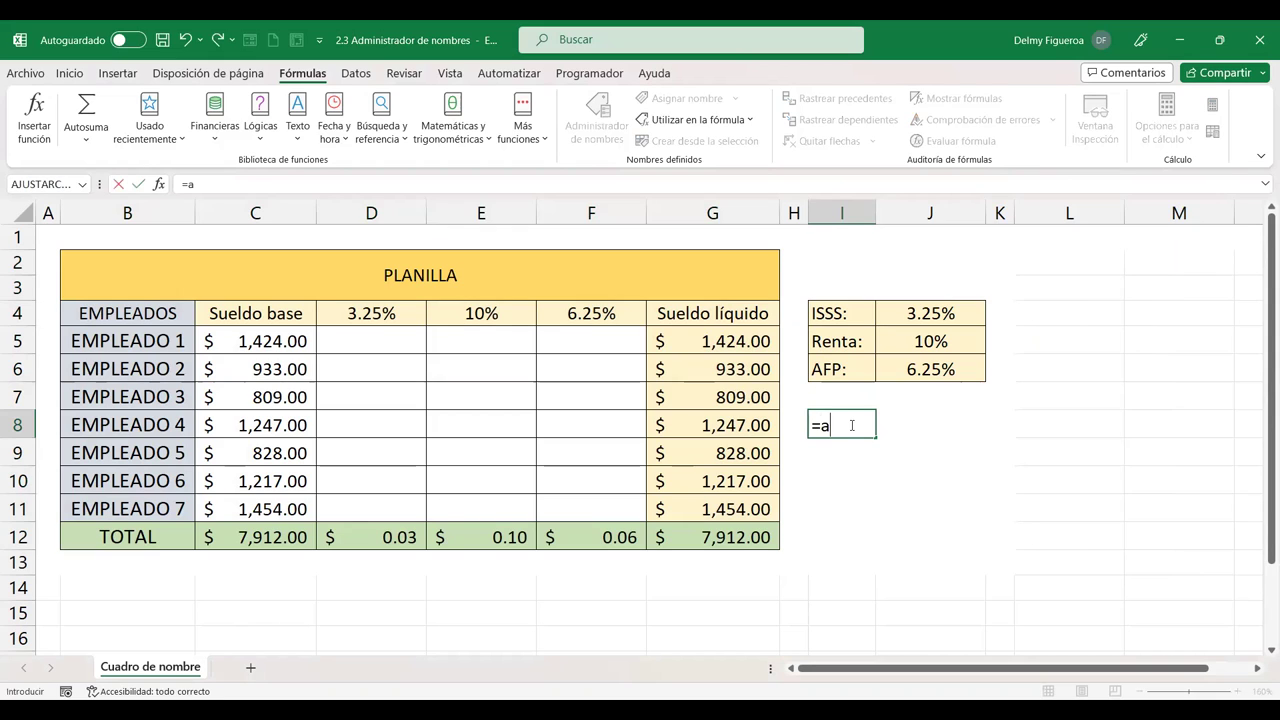
text(fp)
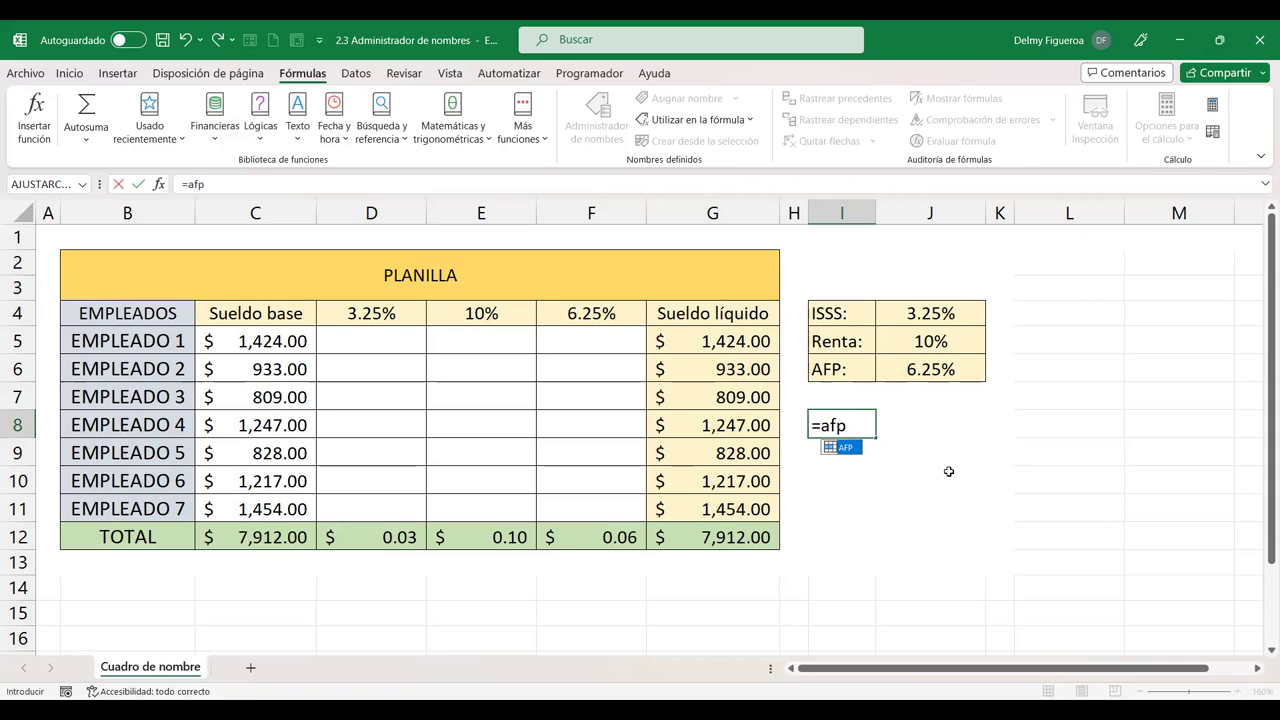
key(Return)
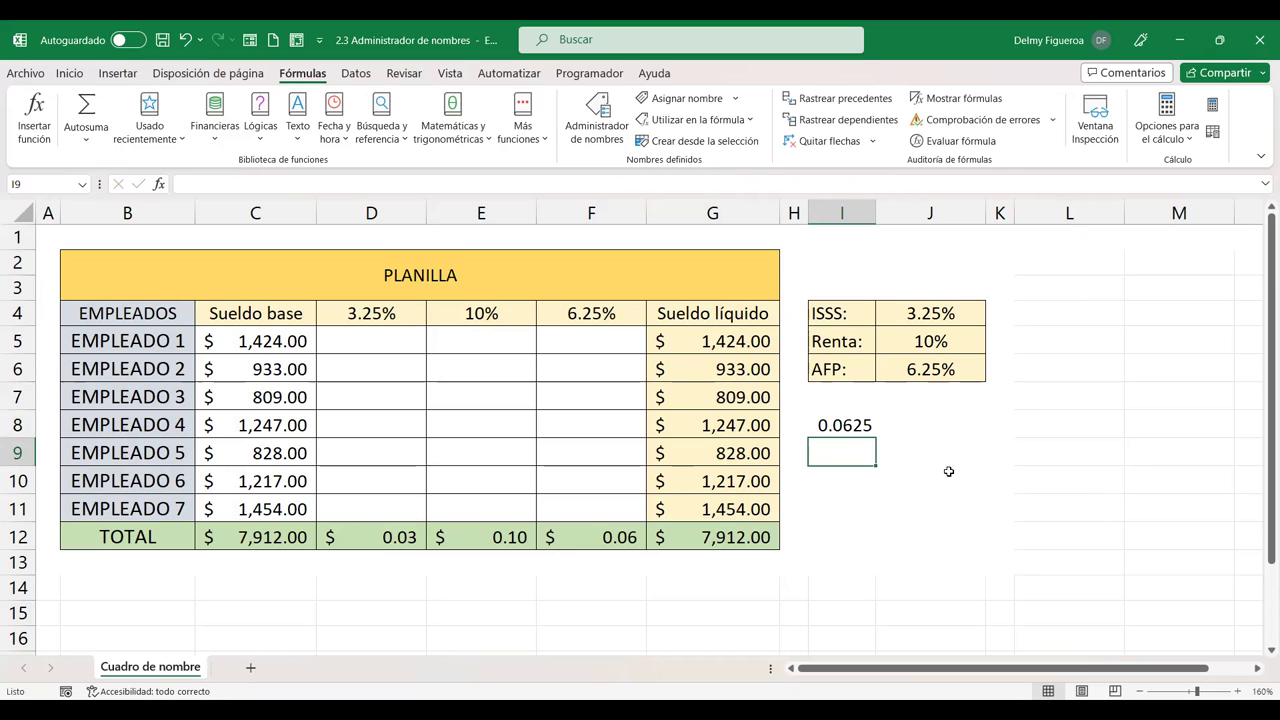
Step: Add sheet Hoja1, enlarge the whole sheet's font to 14 and zoom in
click(248, 676)
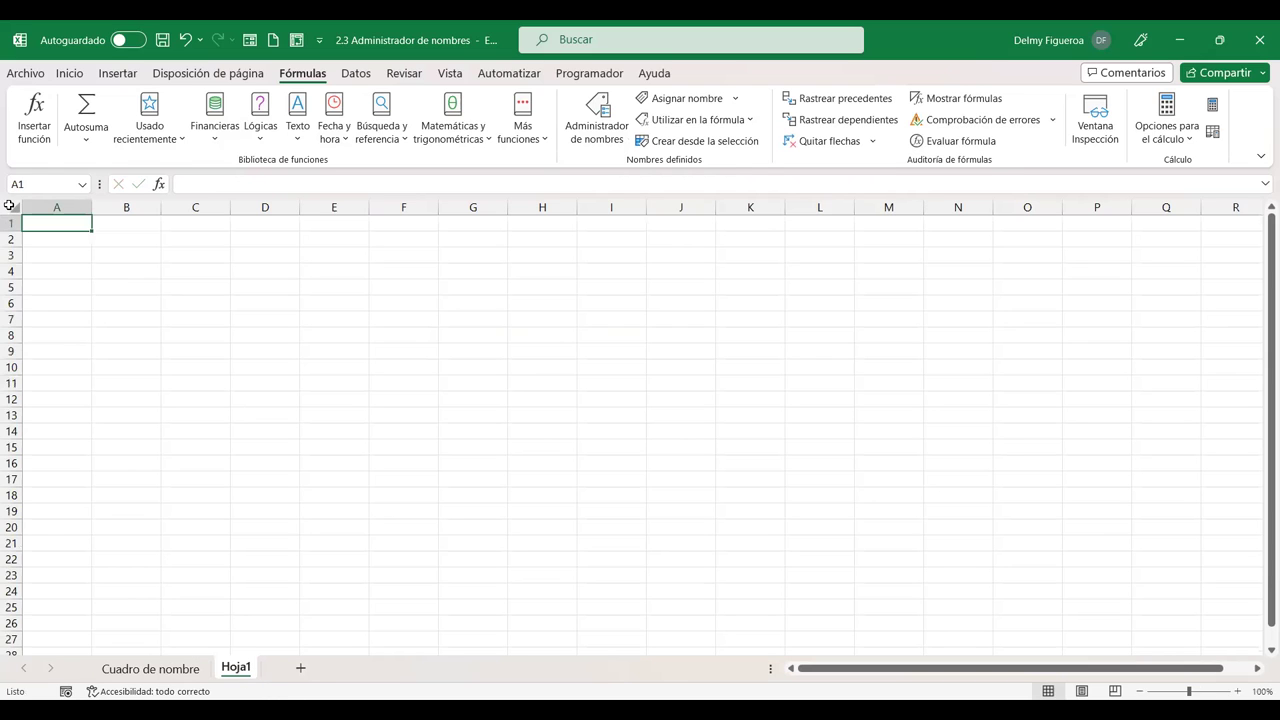
click(14, 207)
click(70, 74)
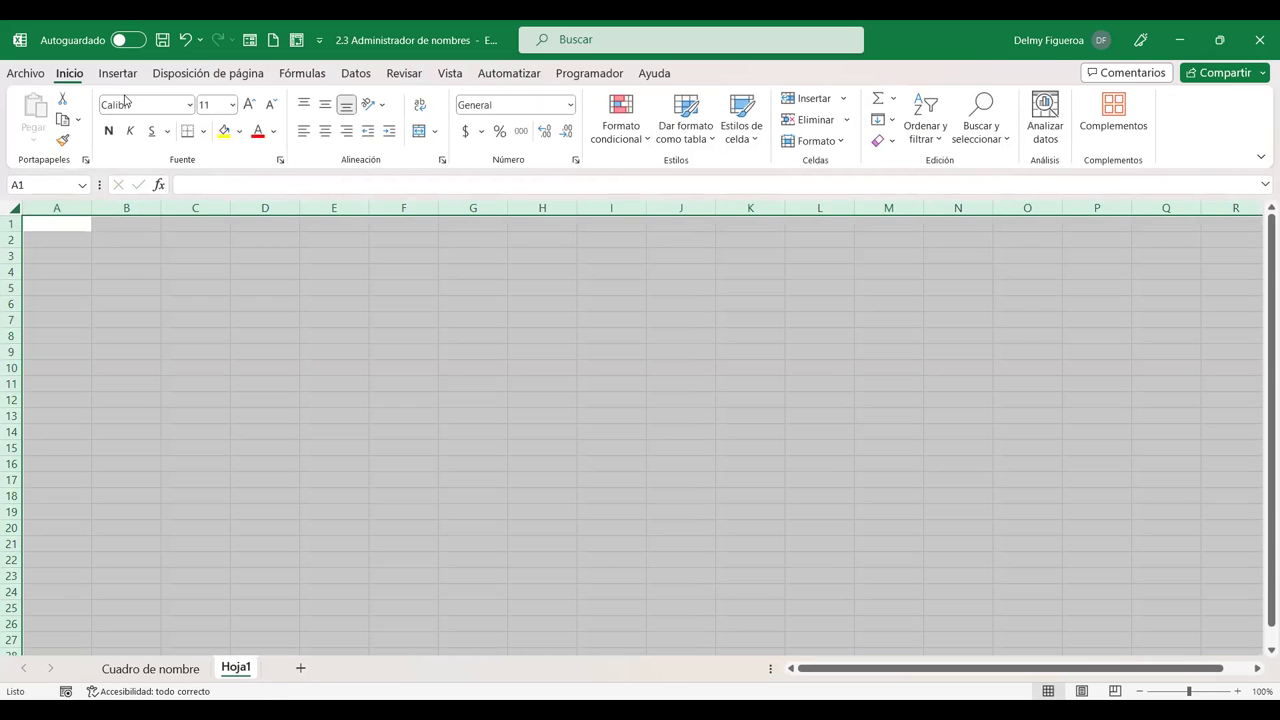
click(249, 106)
click(249, 106)
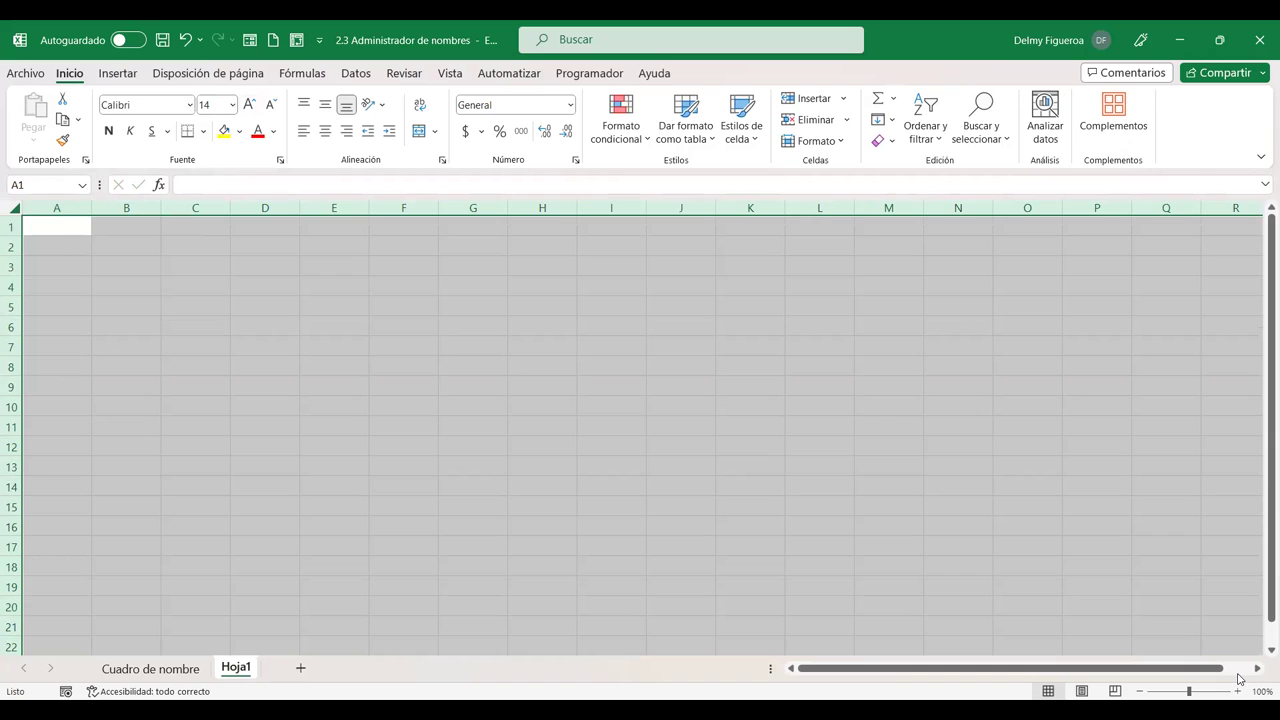
click(1238, 693)
click(1238, 693)
Step: Enter =afp in Hoja1's C5 to show 0.0625, then return to Cuadro de nombre
click(236, 329)
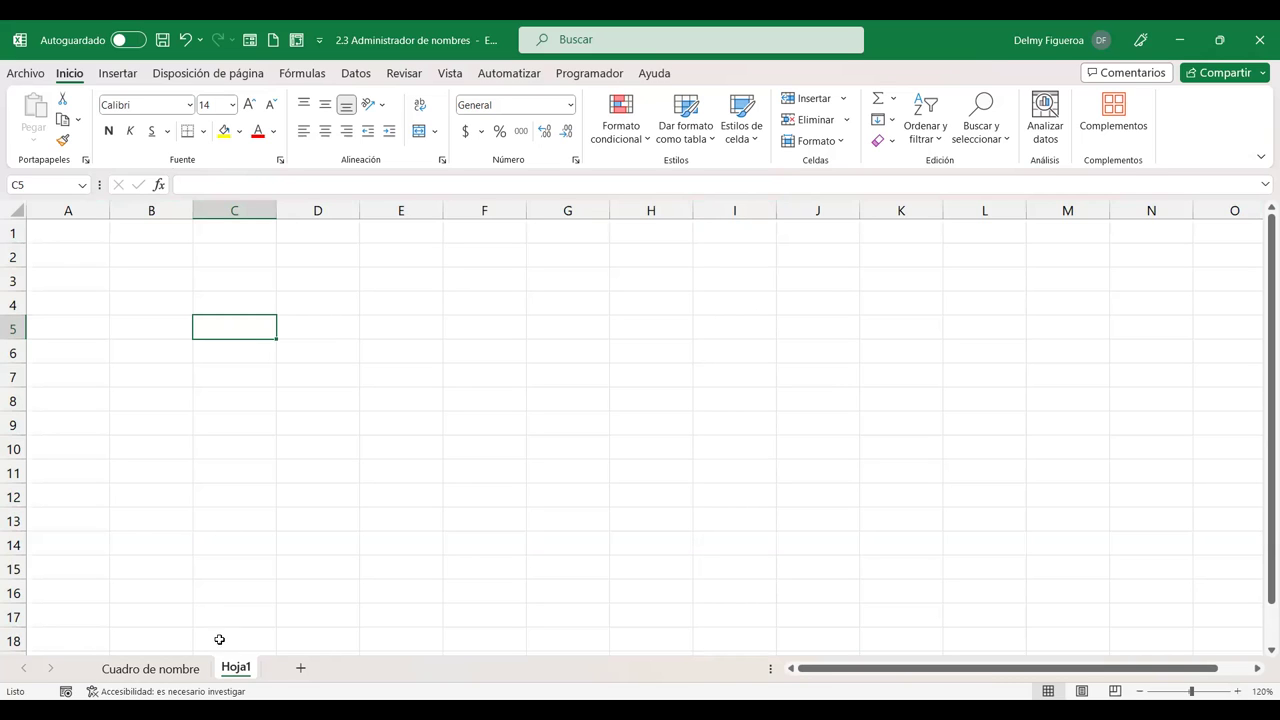
text(=)
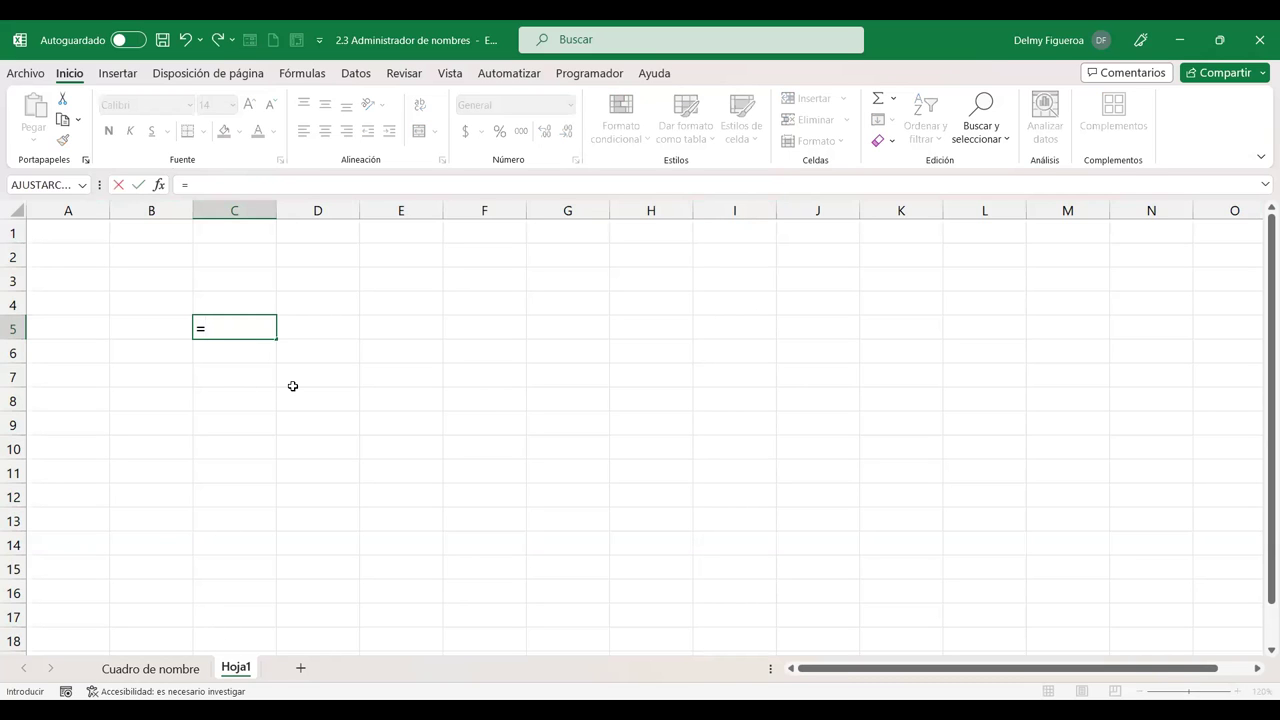
text(afp)
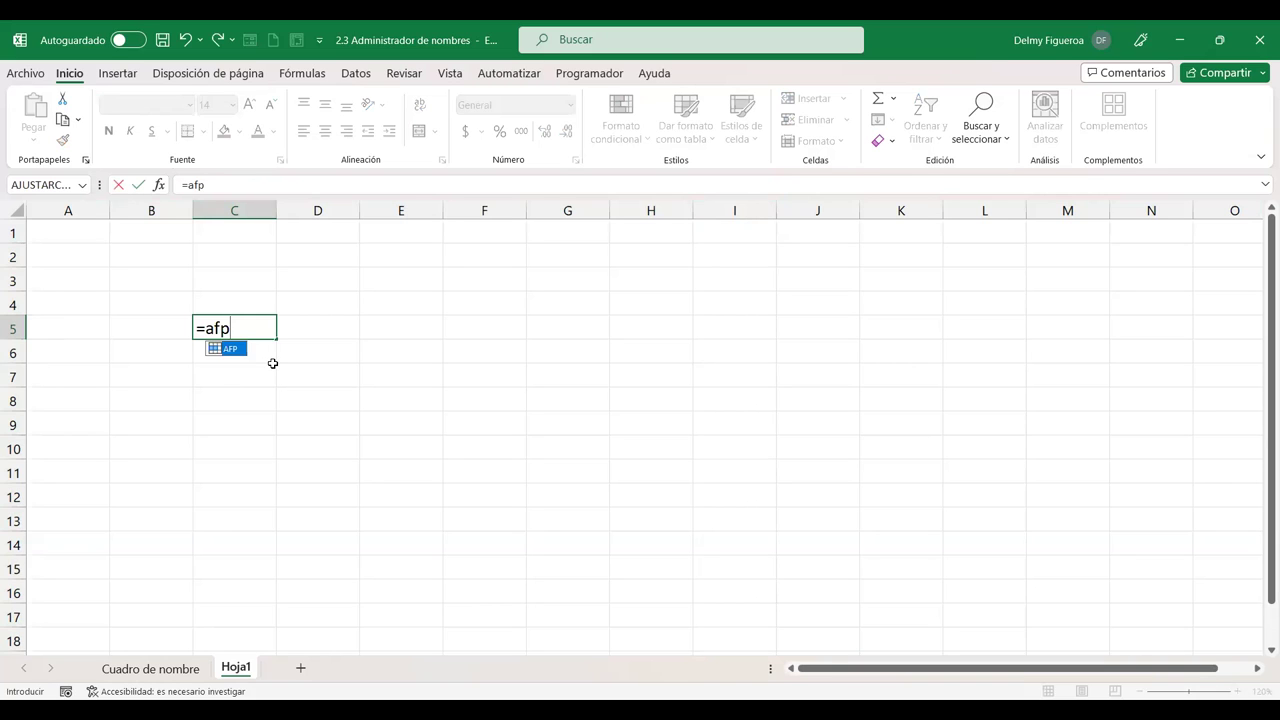
key(Return)
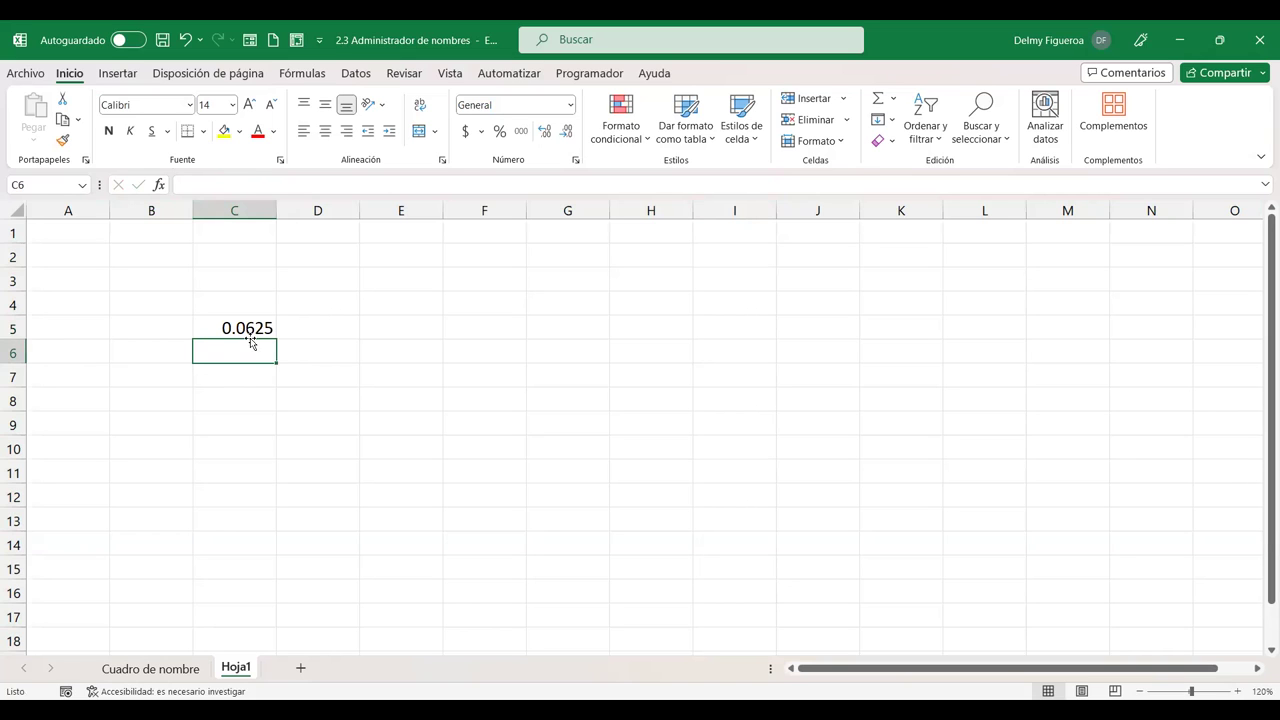
click(186, 669)
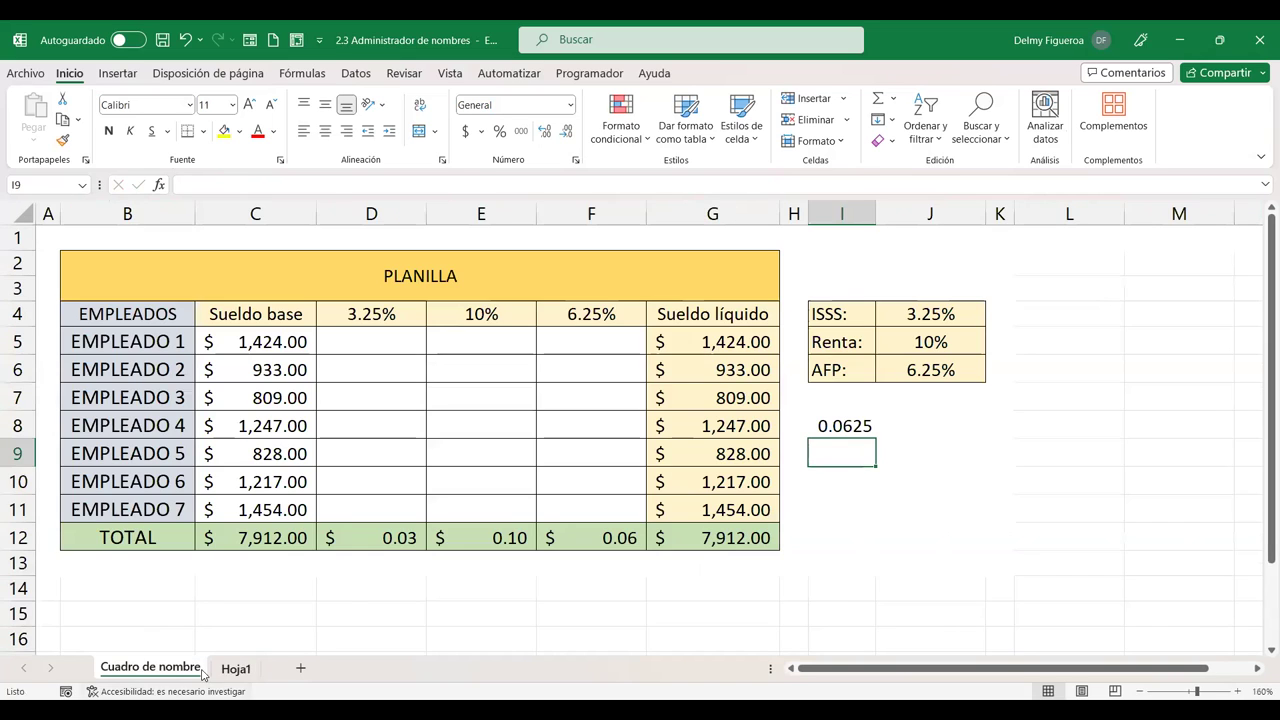
Step: Go back to the PLANILLA sheet and open Administrador de nombres from Fórmulas
click(236, 670)
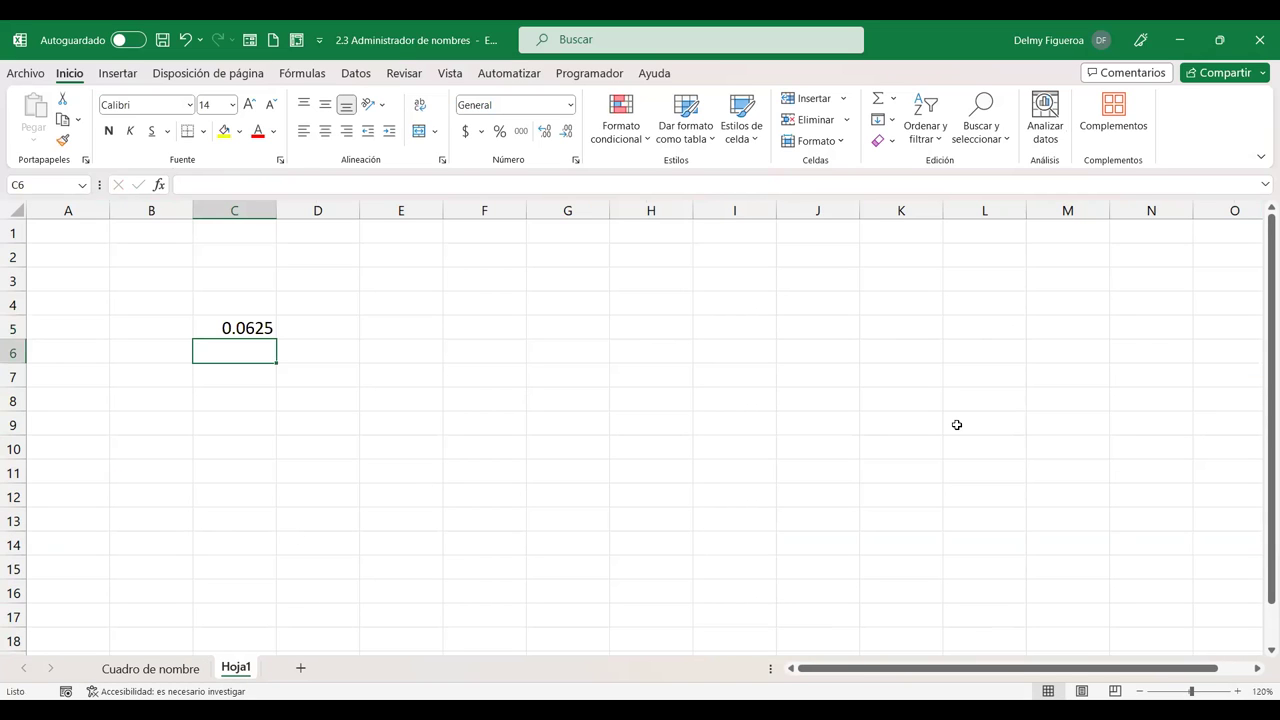
click(156, 668)
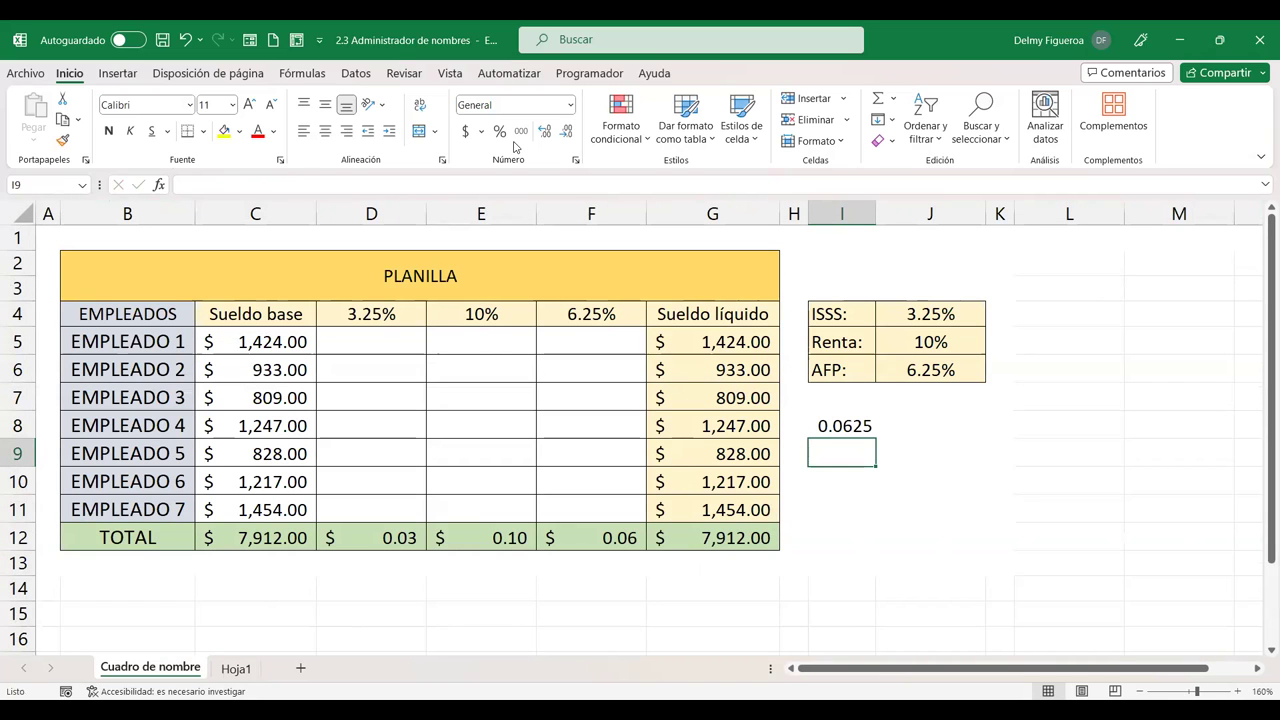
click(302, 73)
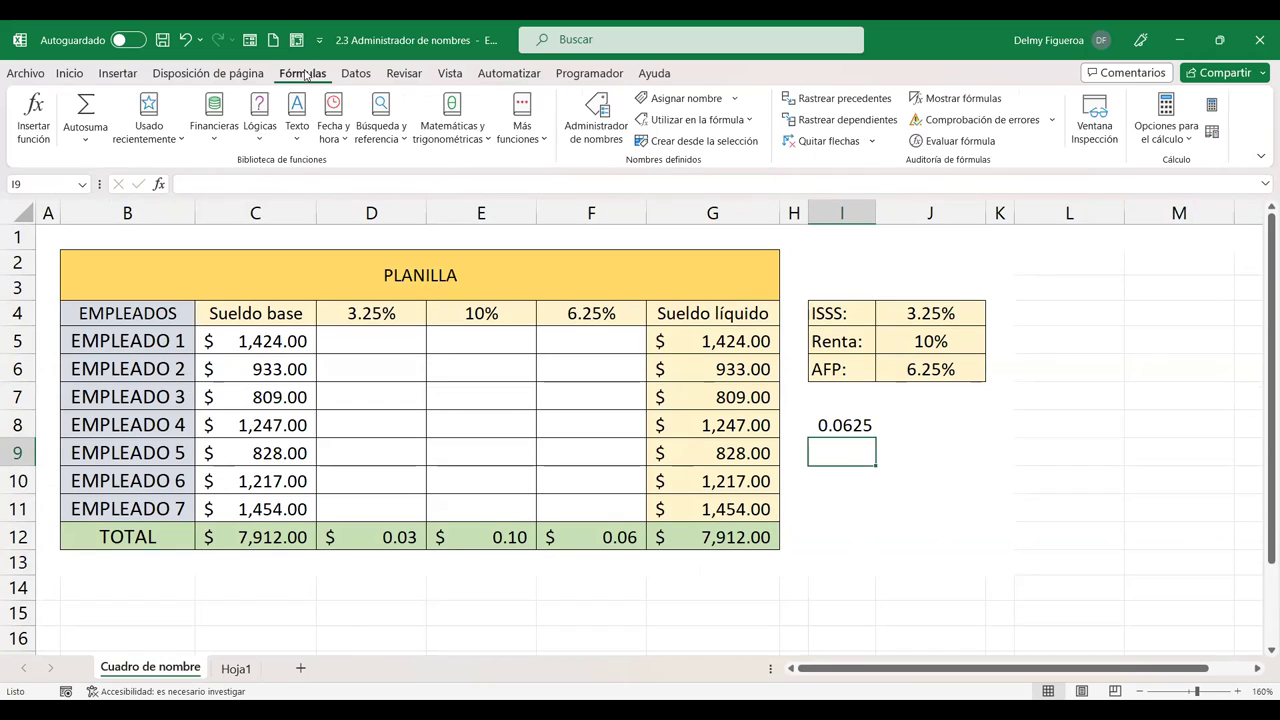
click(601, 125)
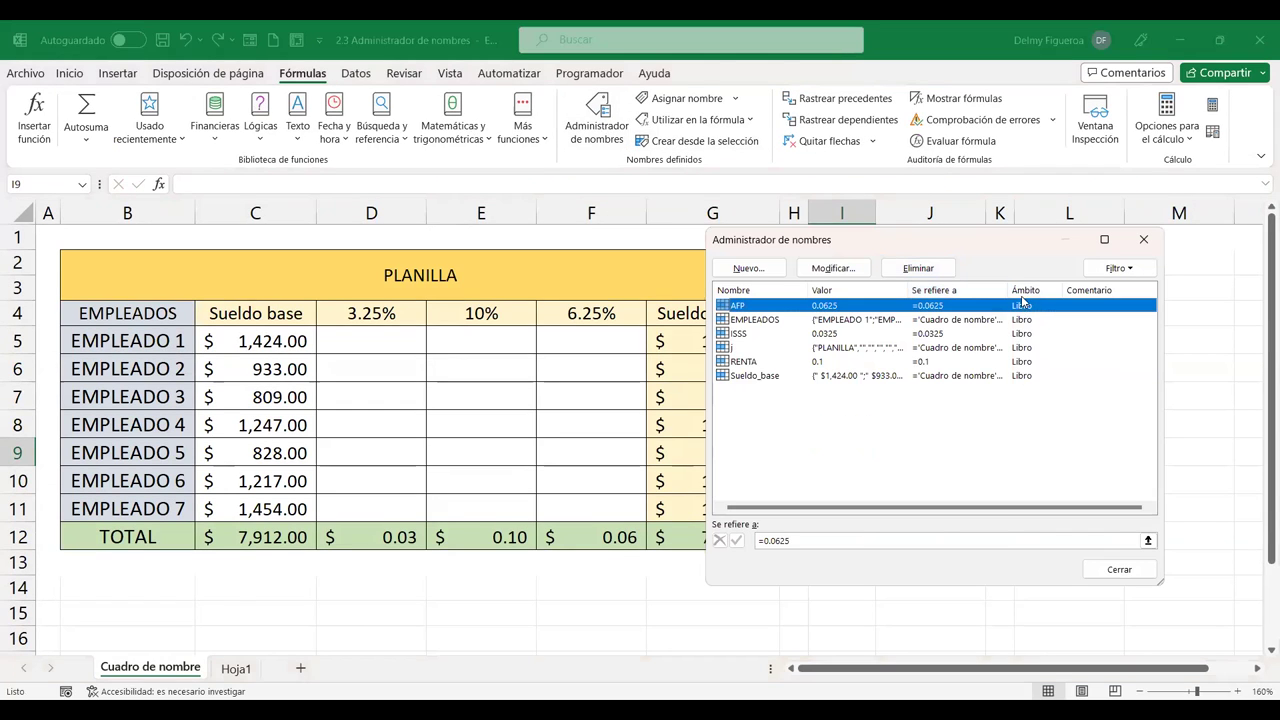
Step: Review EMPLEADOS, ISSS and j with the dialog widened, then move it aside
click(762, 322)
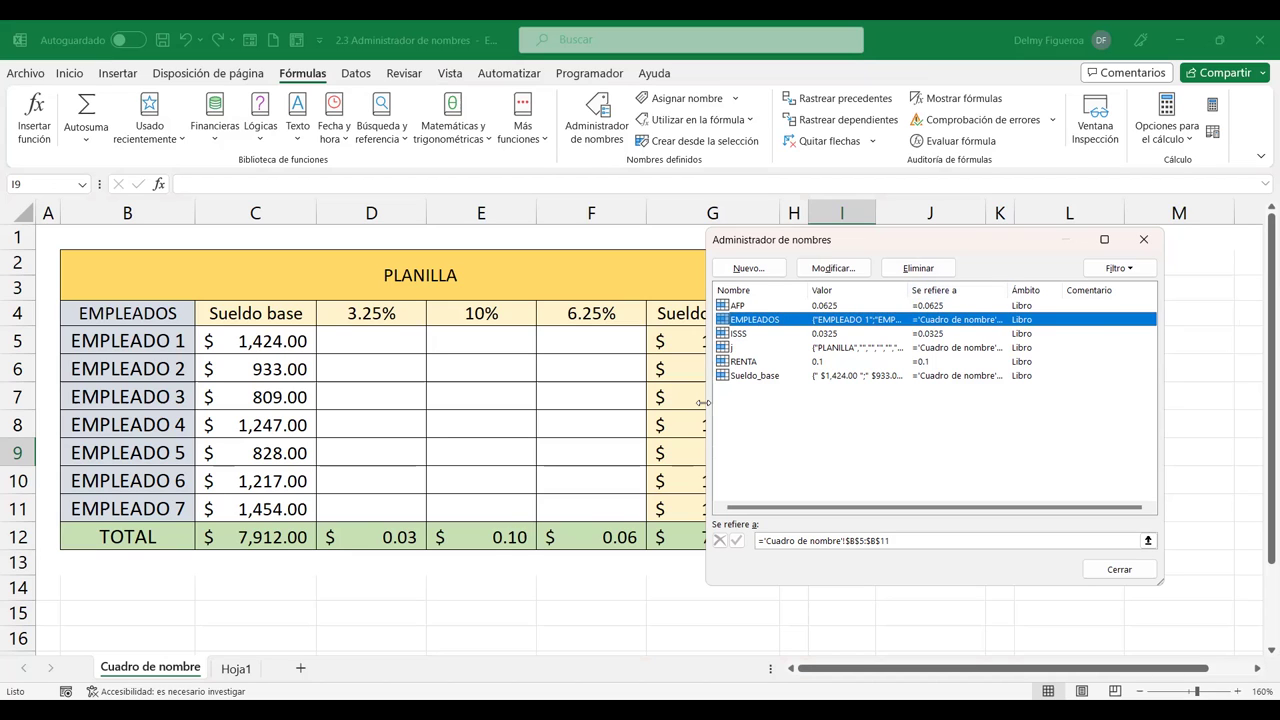
drag(704, 402, 473, 402)
drag(776, 290, 871, 319)
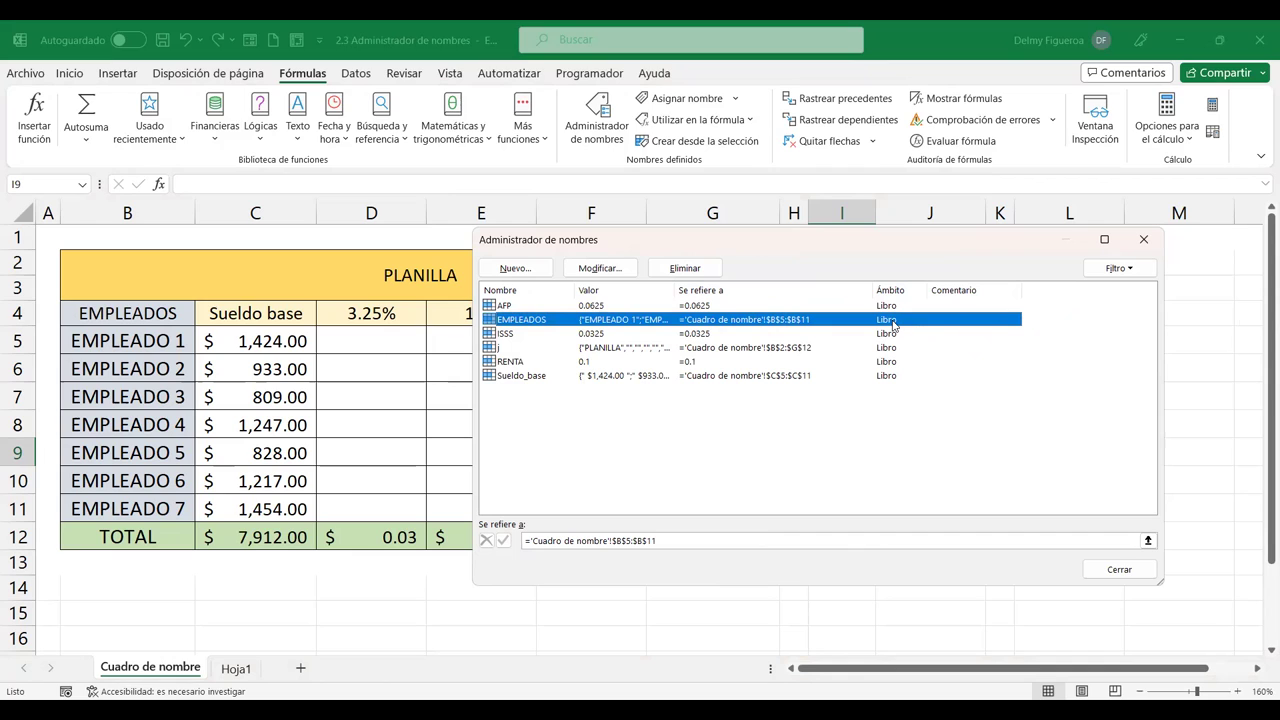
click(540, 336)
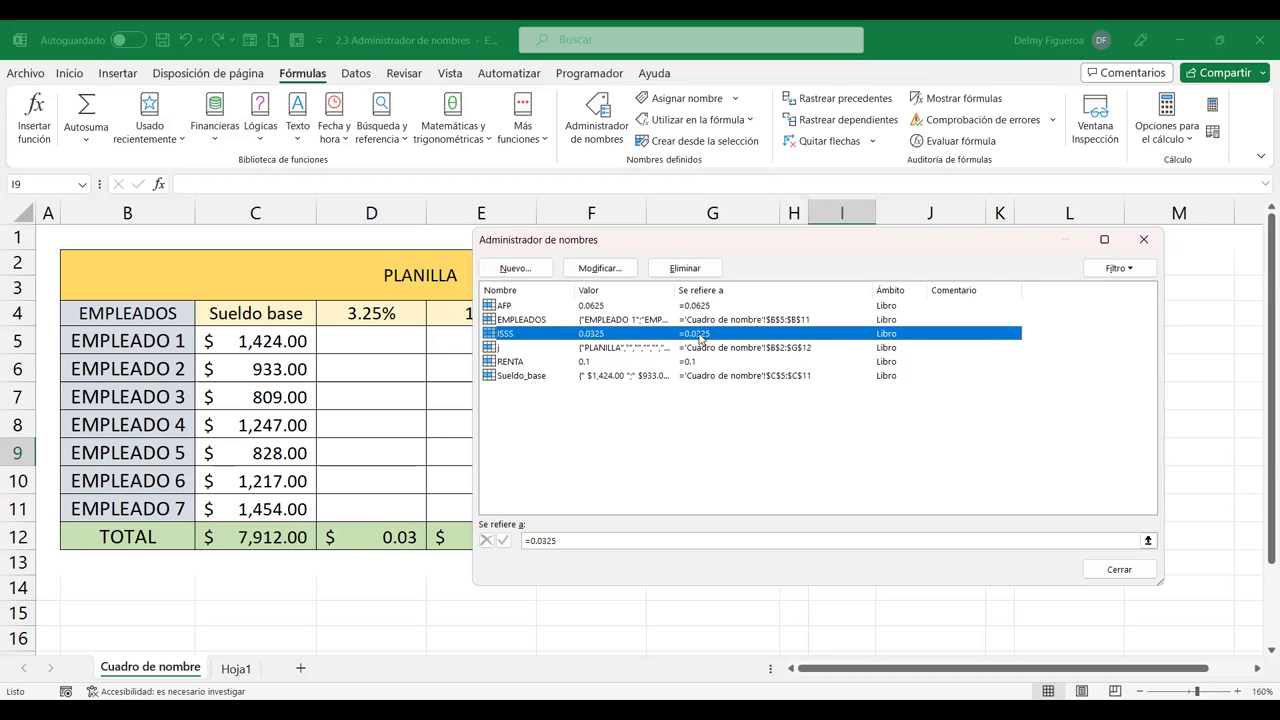
click(505, 349)
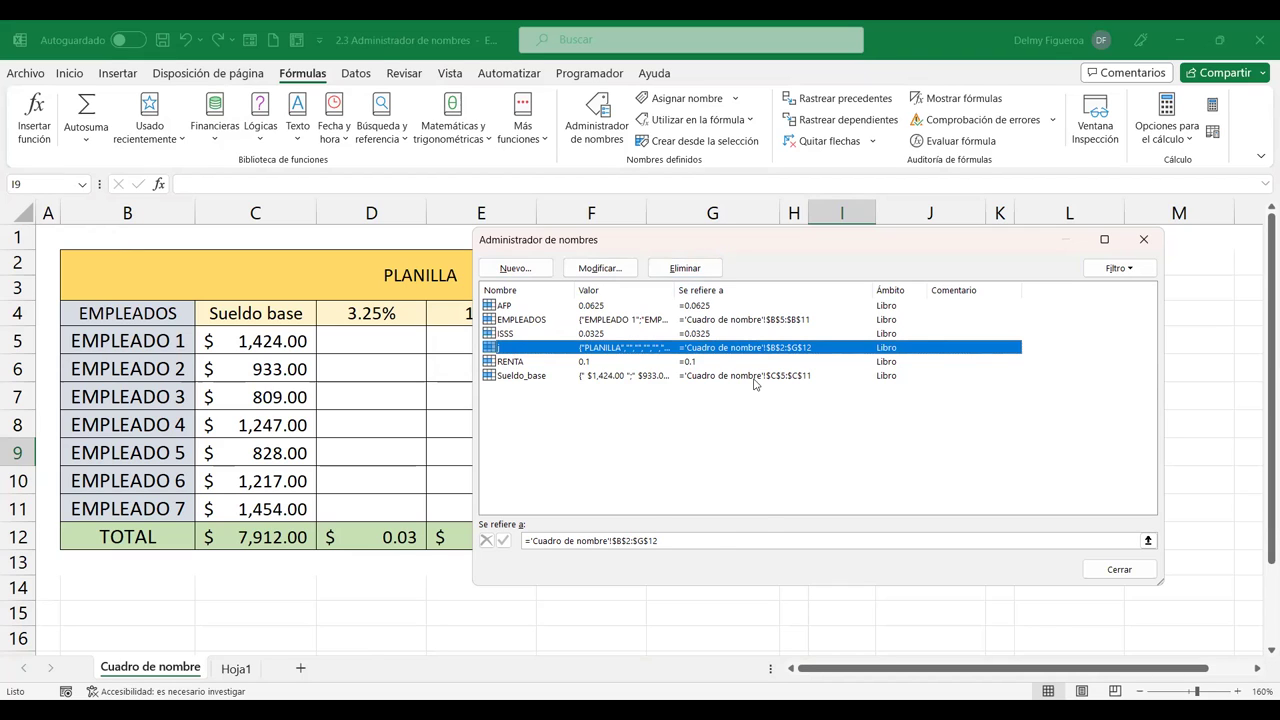
drag(716, 249, 1115, 320)
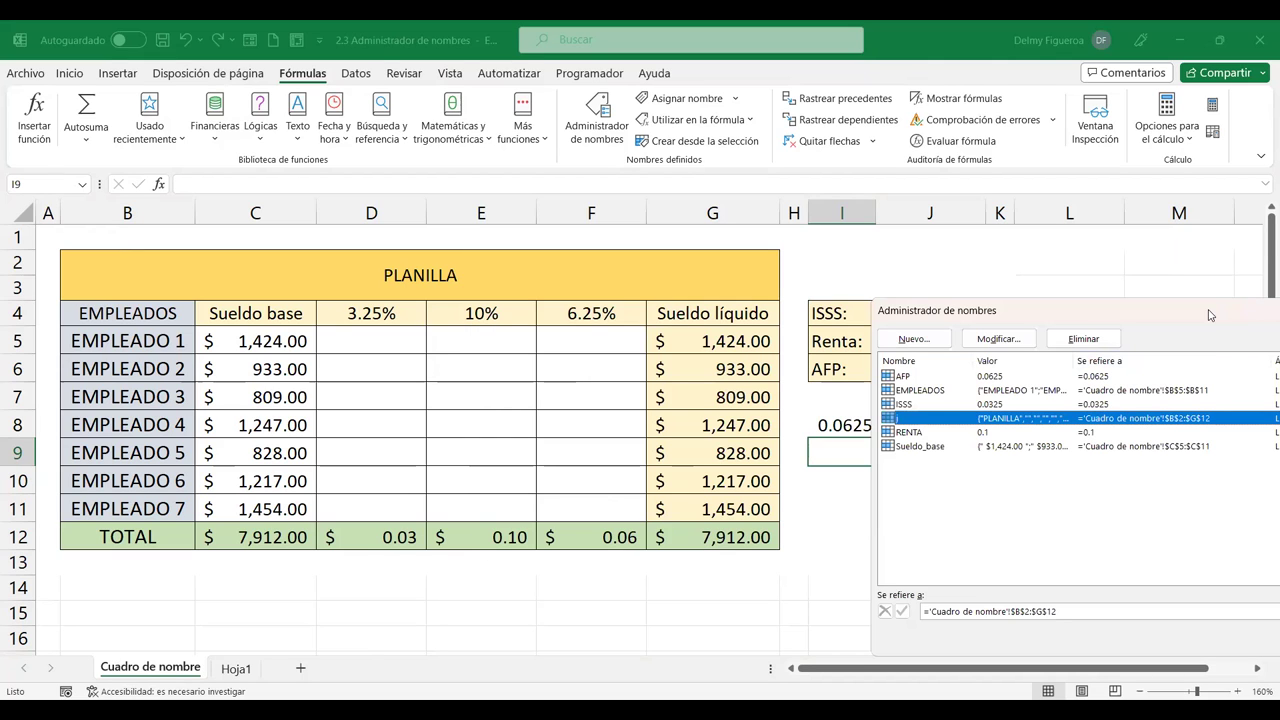
Step: Inspect RENTA and Sueldo_base, opening Sueldo_base in Editar nombre and cancelling unchanged
click(443, 325)
click(437, 340)
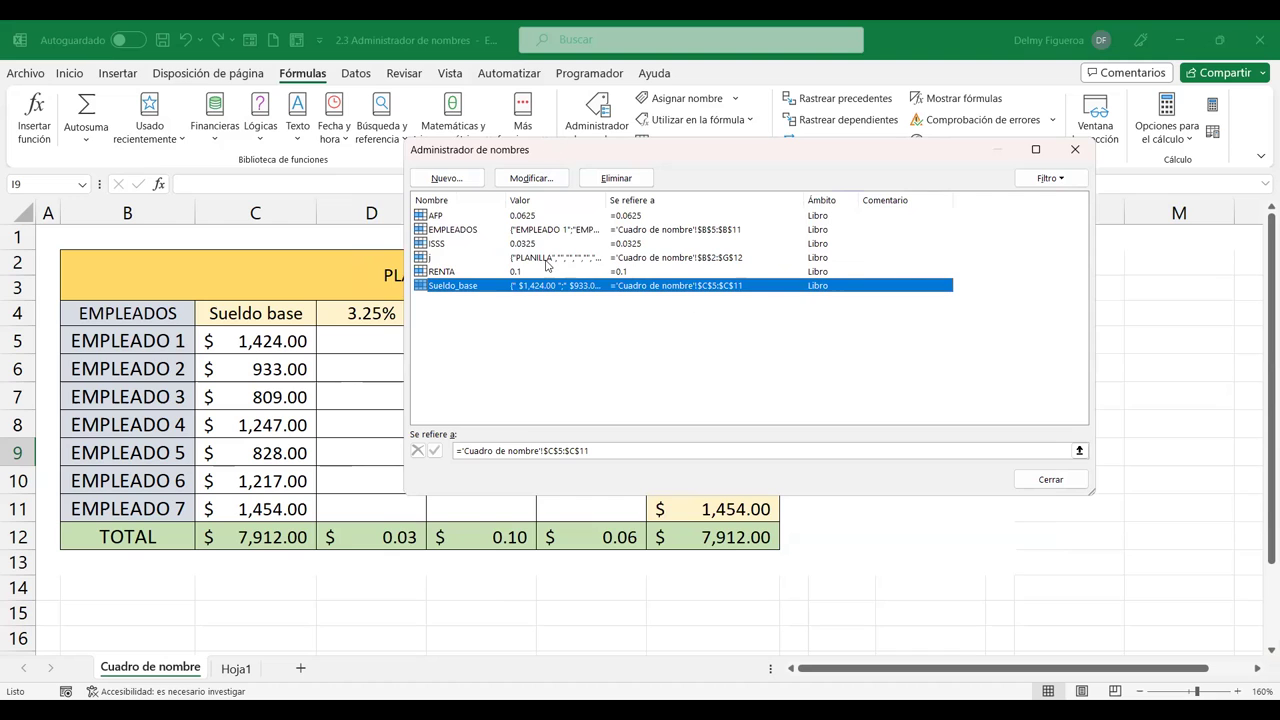
click(551, 178)
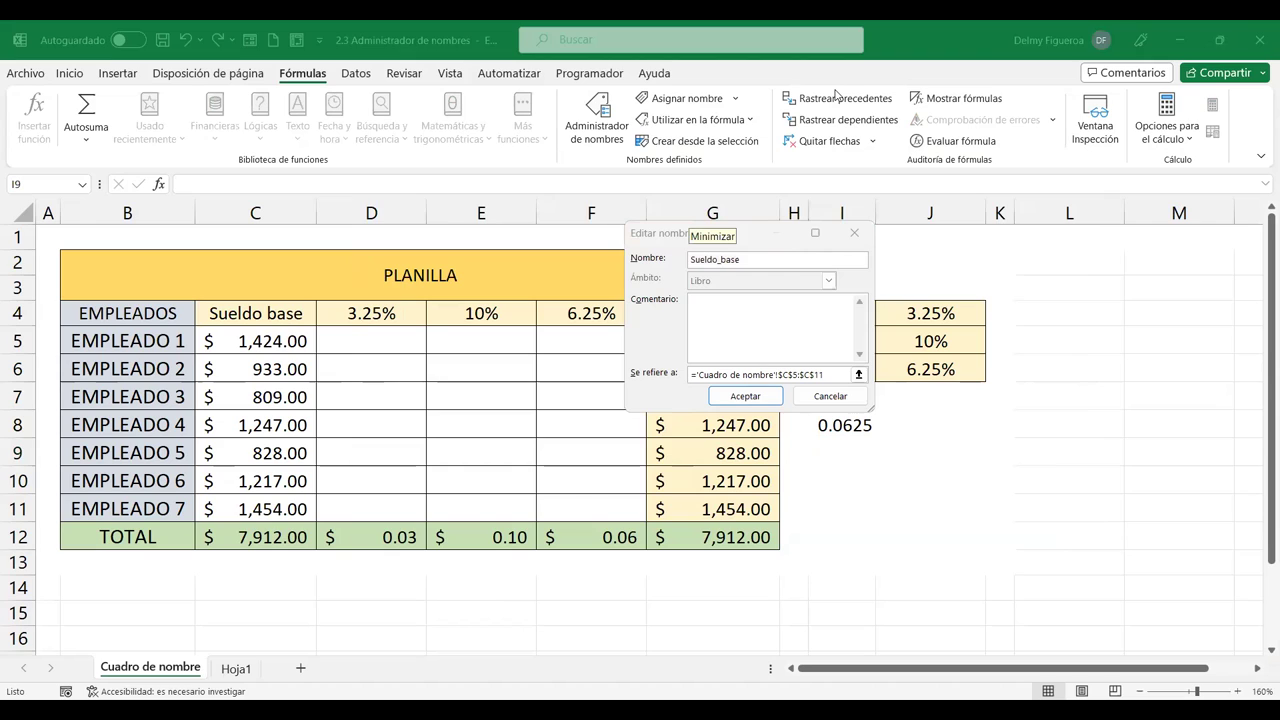
click(830, 396)
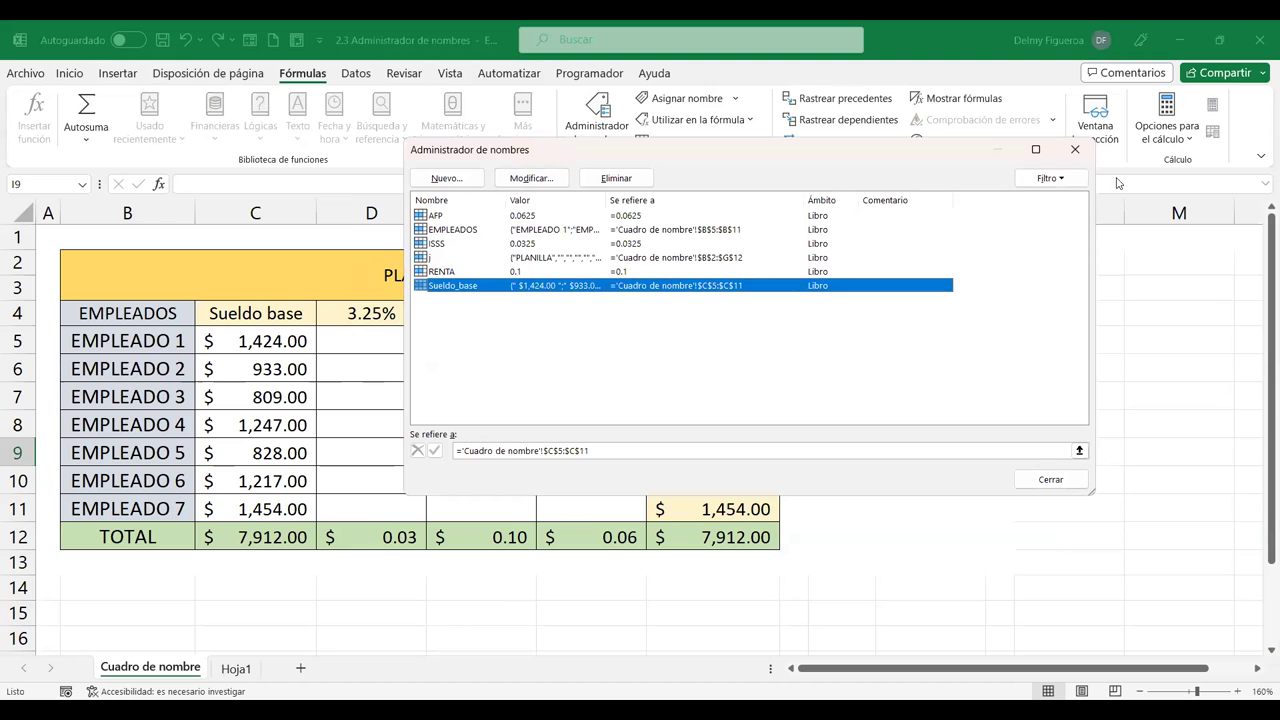
Step: Close the names list and select cell E7 in the 10% column
click(1073, 149)
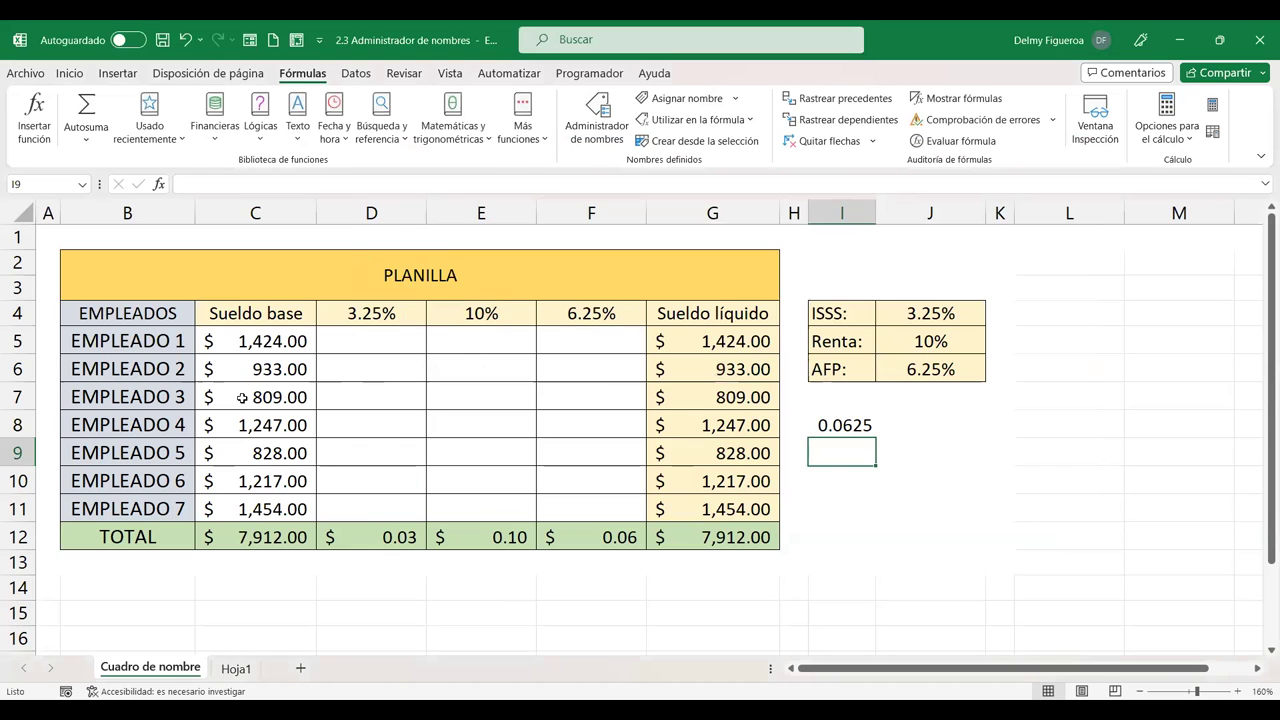
click(452, 388)
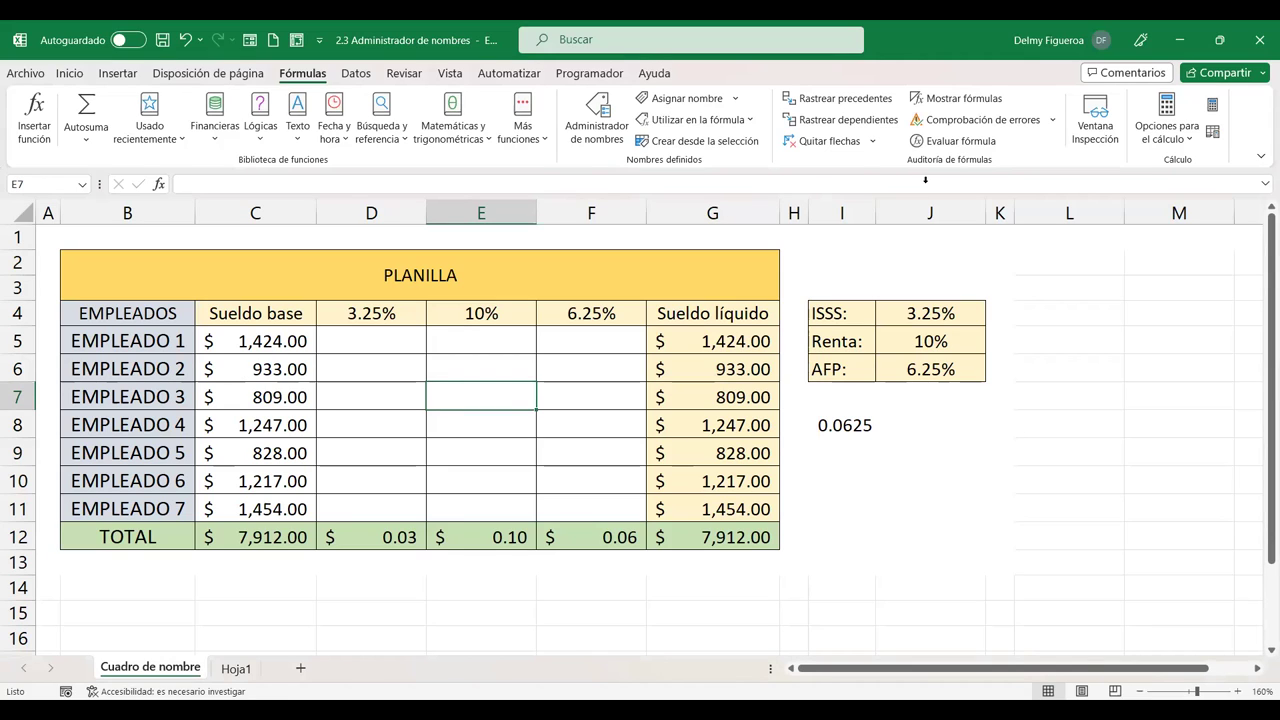
key(ctrl+F3)
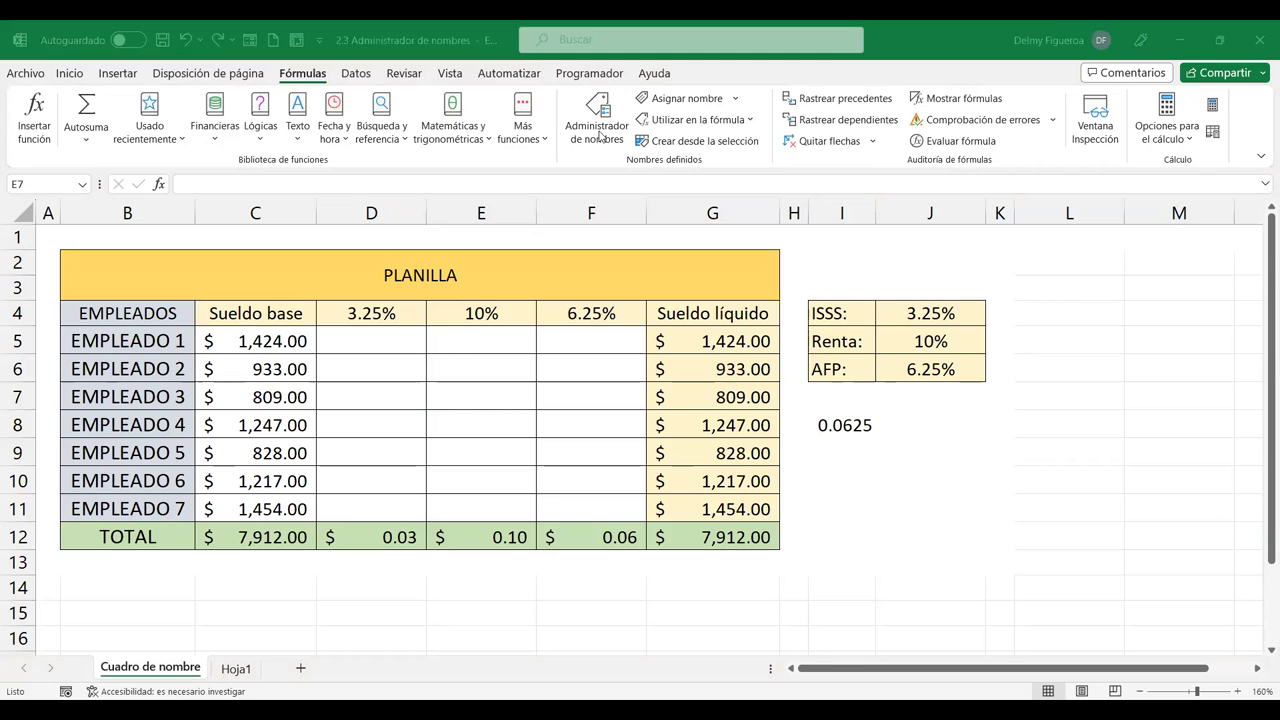
key(Escape)
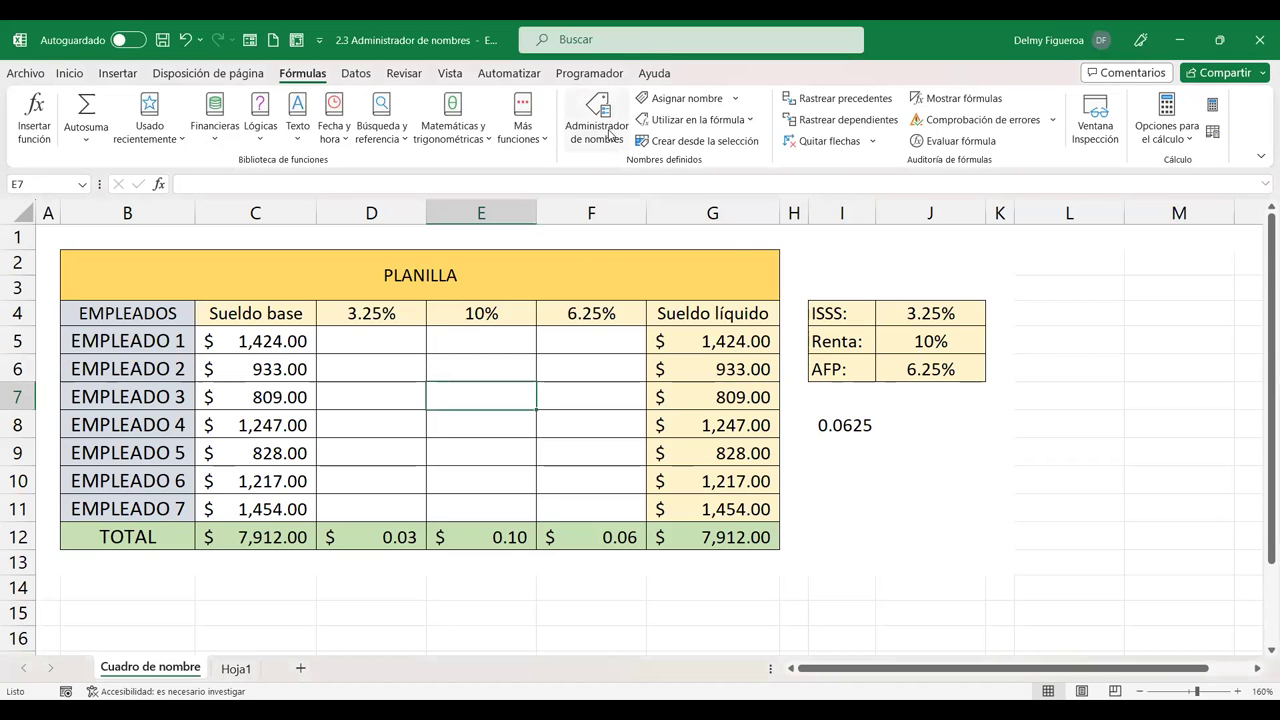
Step: Reopen Administrador de nombres, view EMPLEADOS ($B$5:$B$11), and shift the dialog right
click(611, 136)
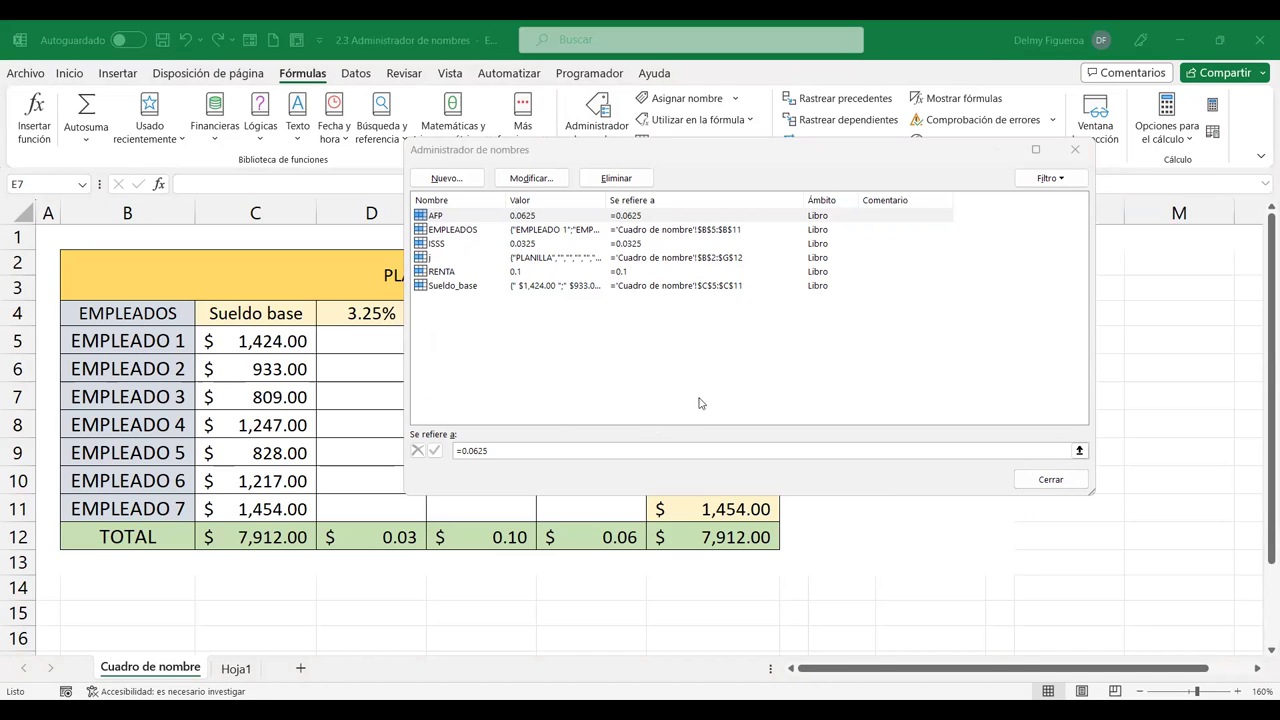
click(468, 230)
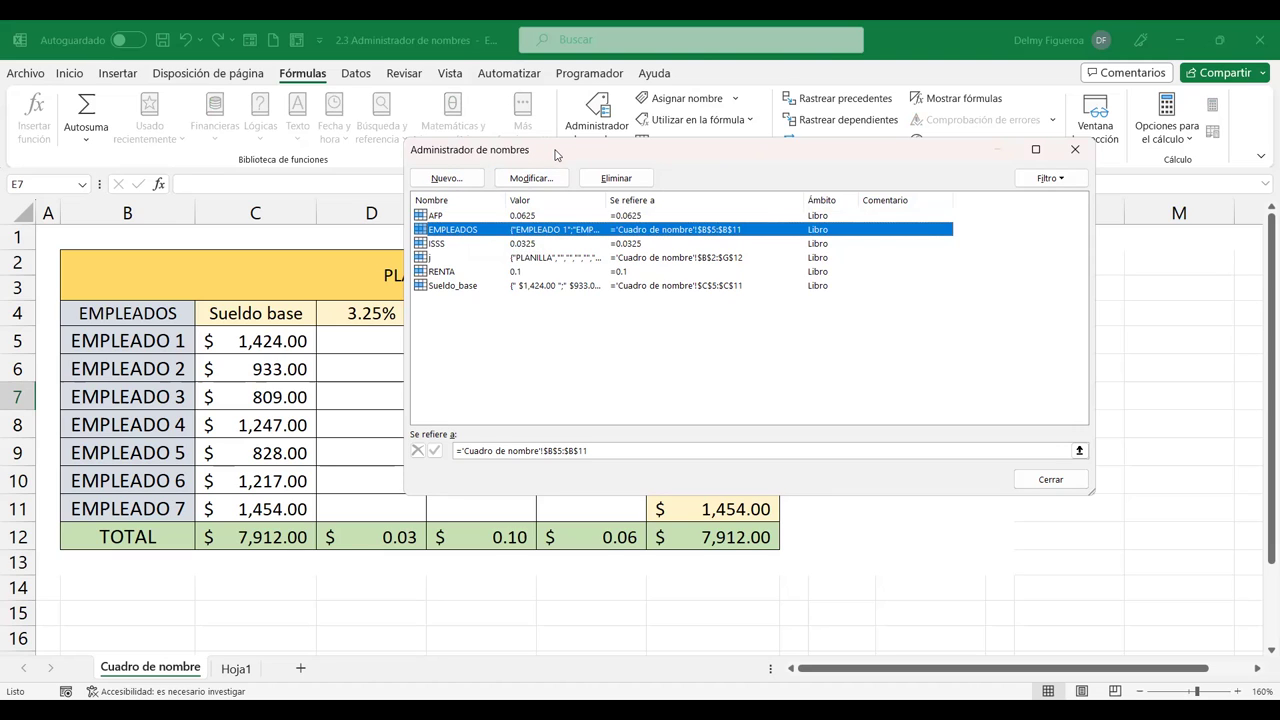
drag(556, 155, 691, 151)
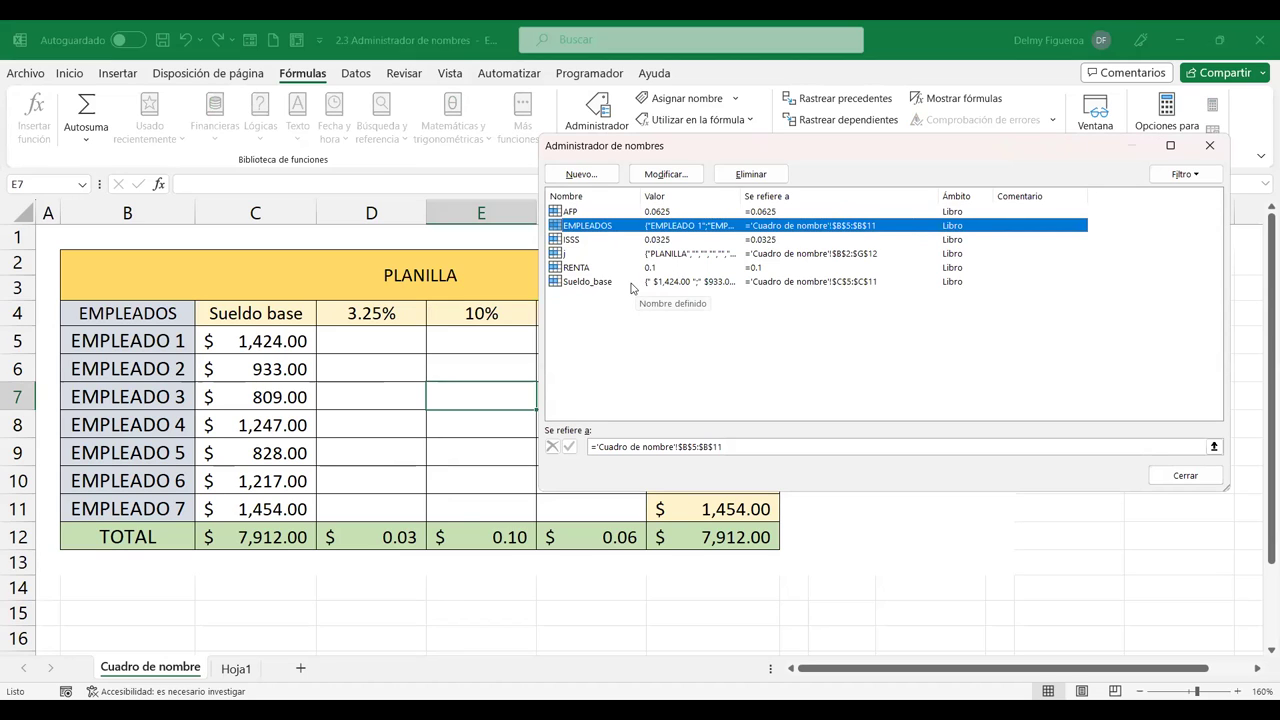
Step: Start a new name Total scoped to the Cuadro de nombre sheet, moving to Comentario
click(598, 176)
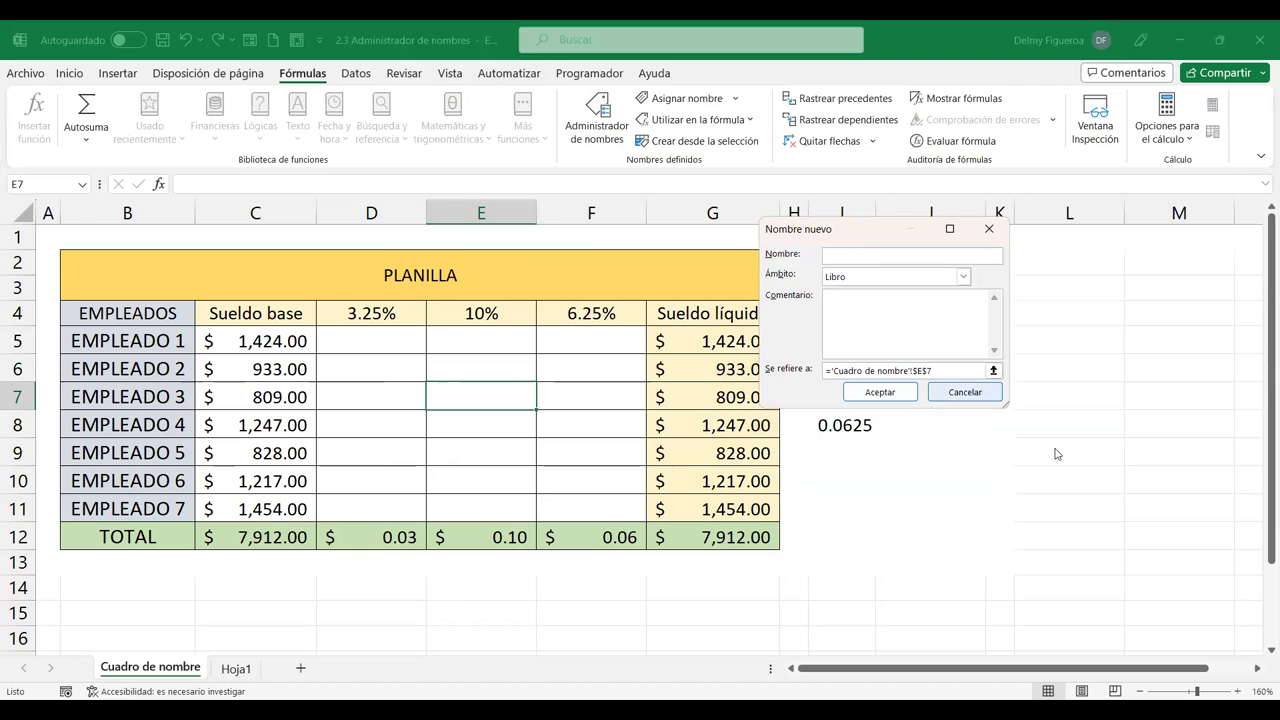
text(Total)
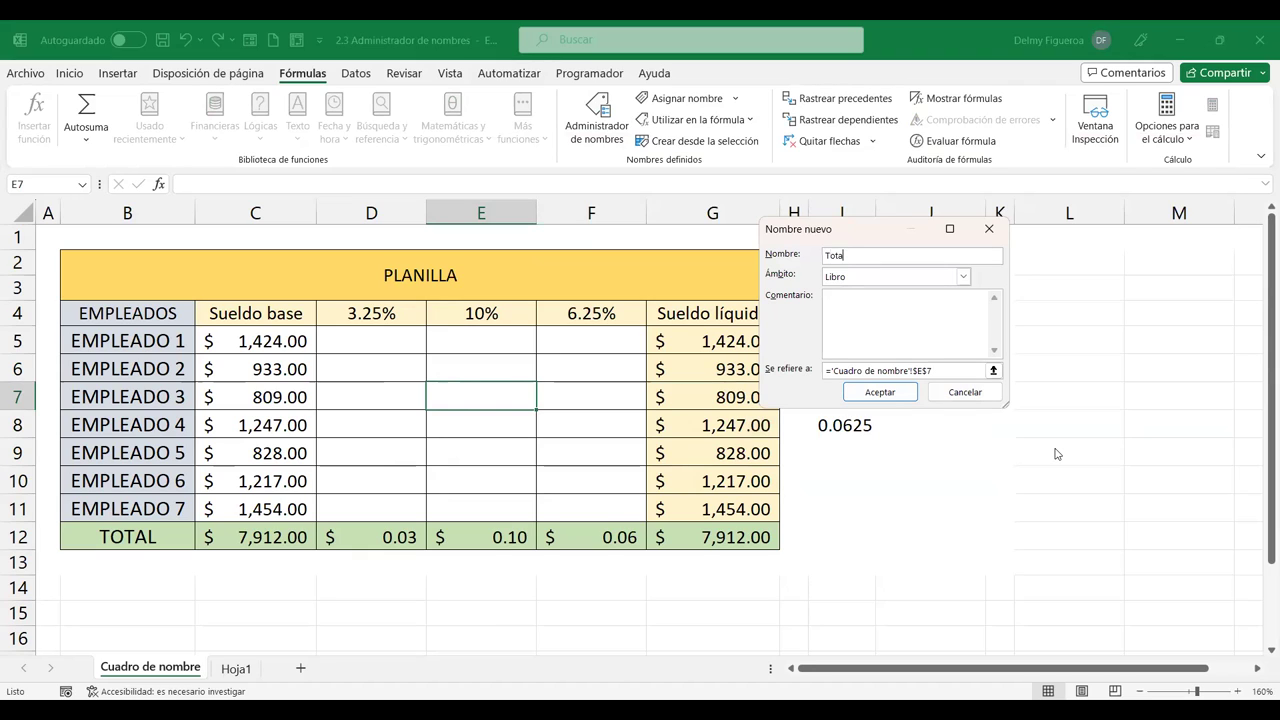
click(947, 283)
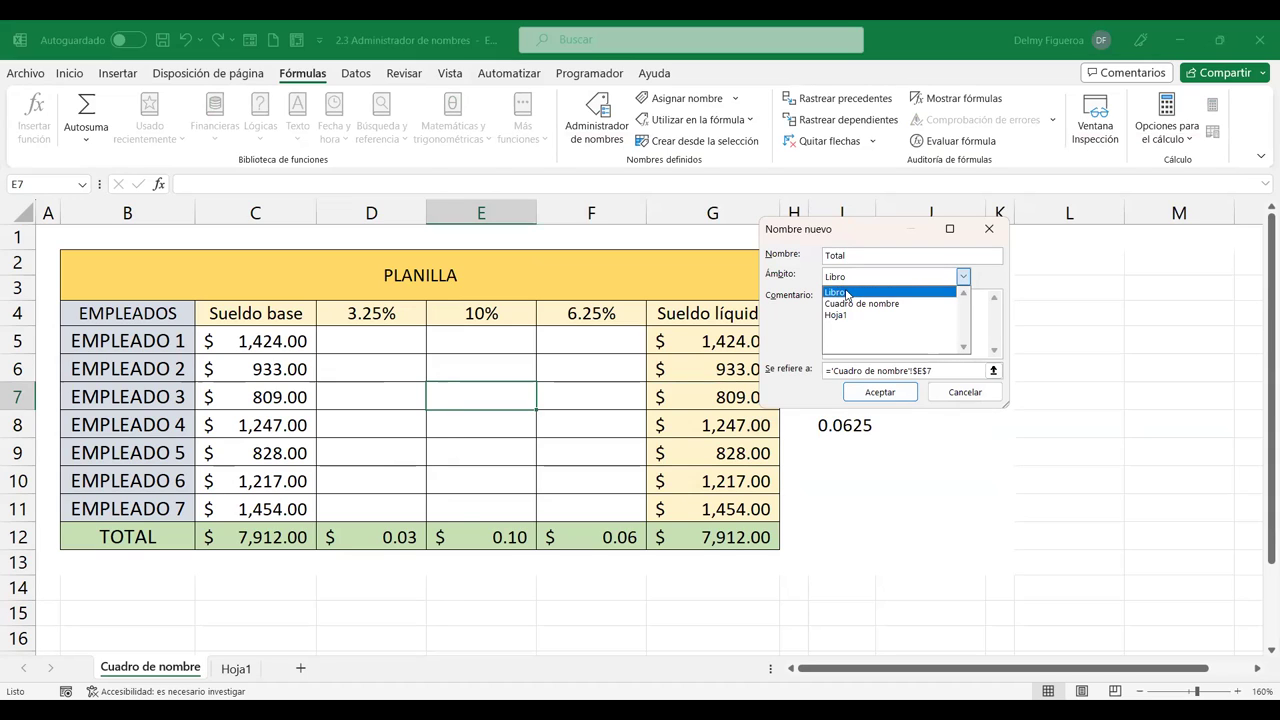
click(863, 303)
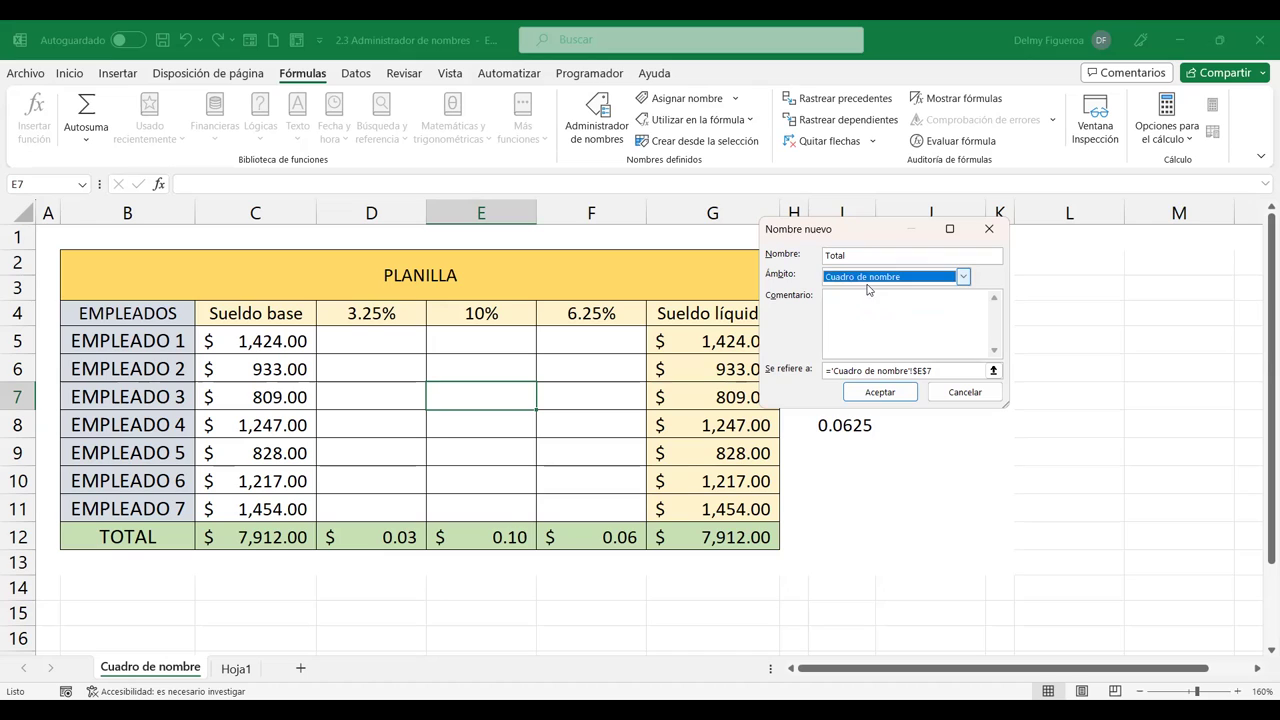
click(867, 282)
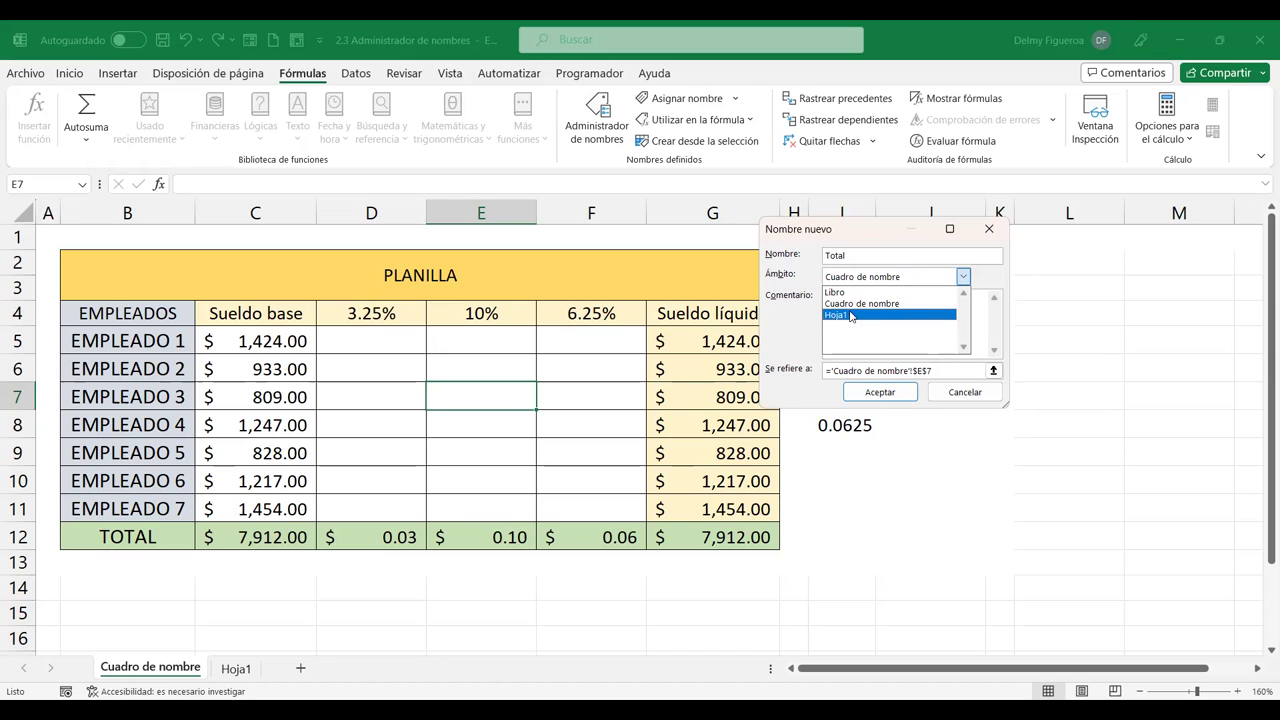
click(864, 304)
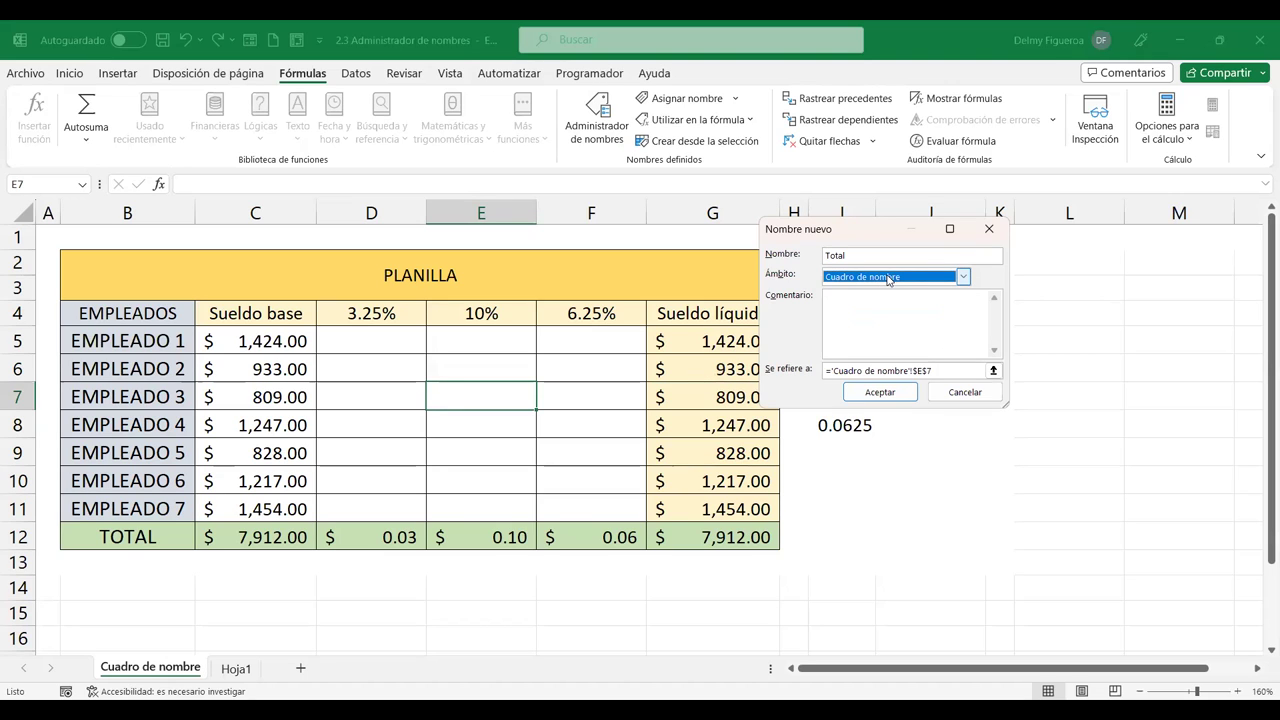
click(886, 331)
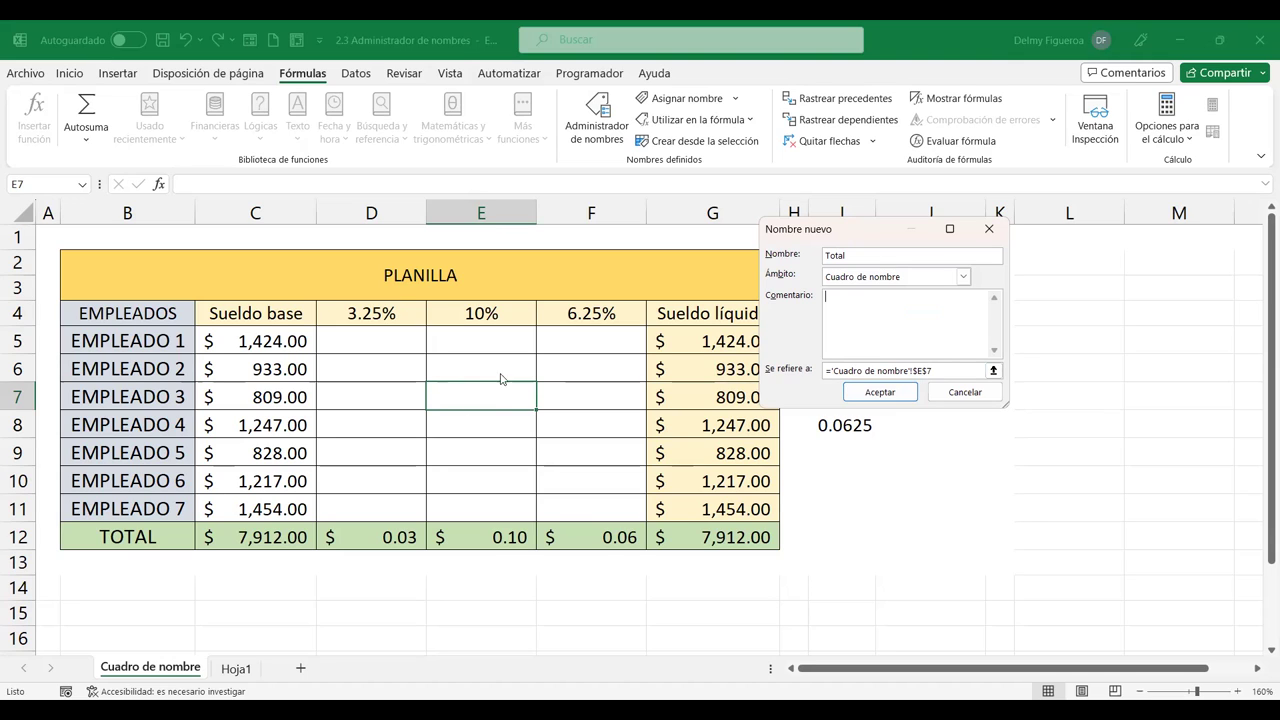
Step: Point Total at cell G12 and confirm, listing it with value $7,912.00
click(993, 370)
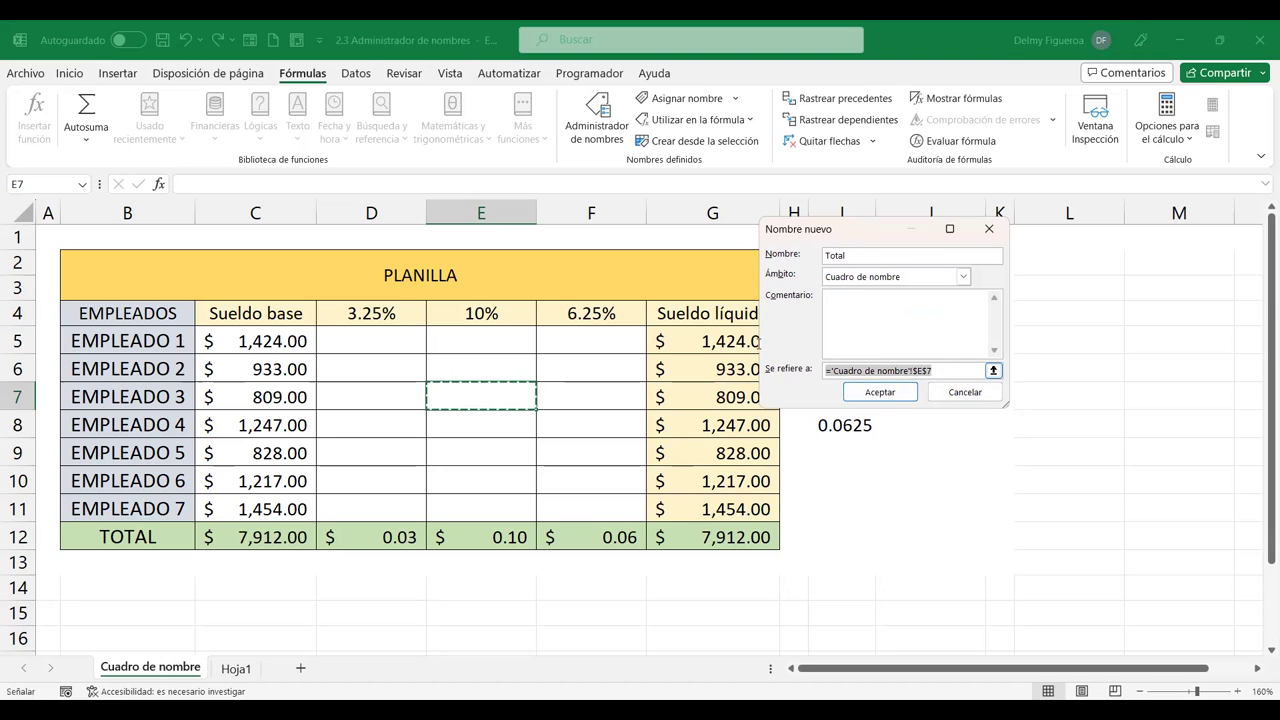
key(BackSpace)
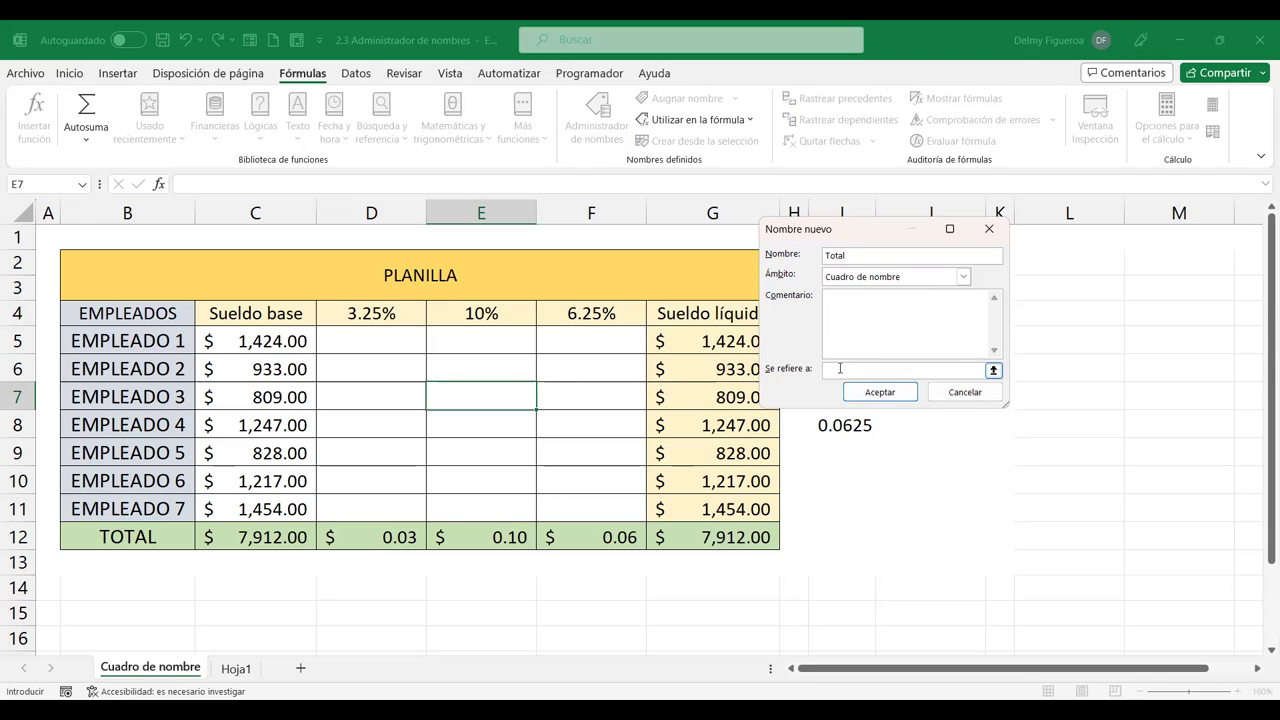
click(718, 540)
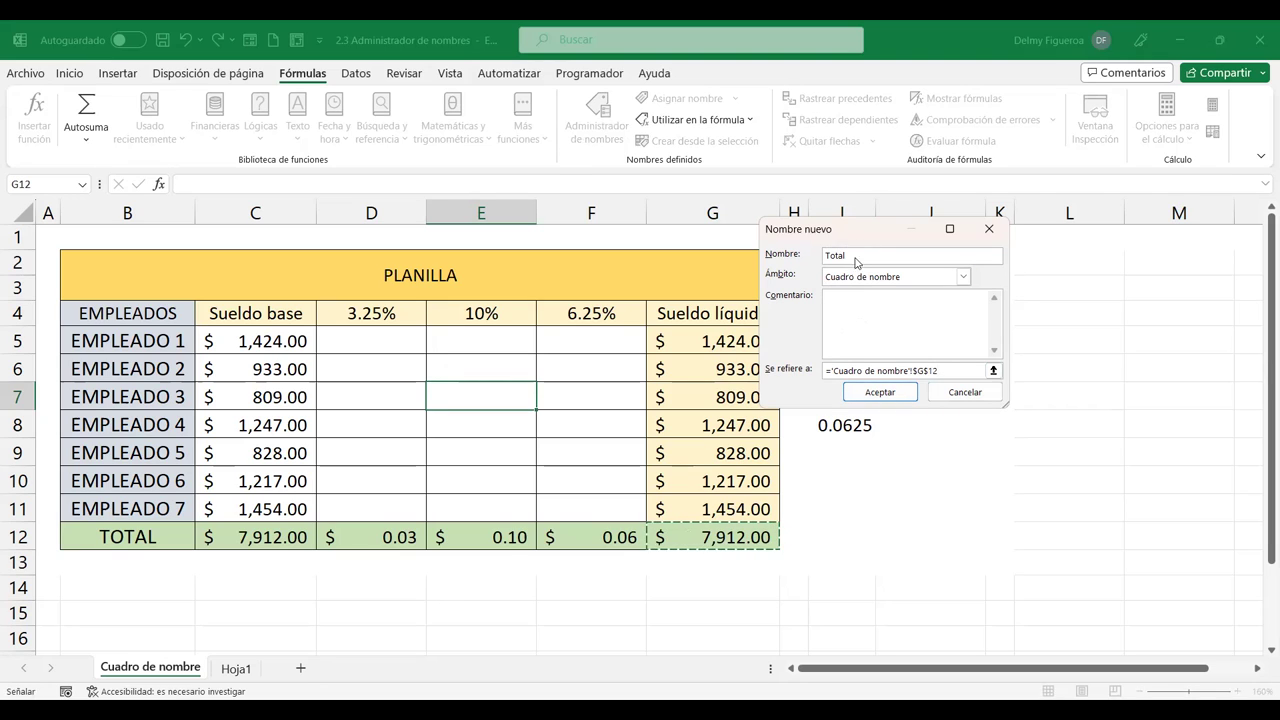
click(880, 392)
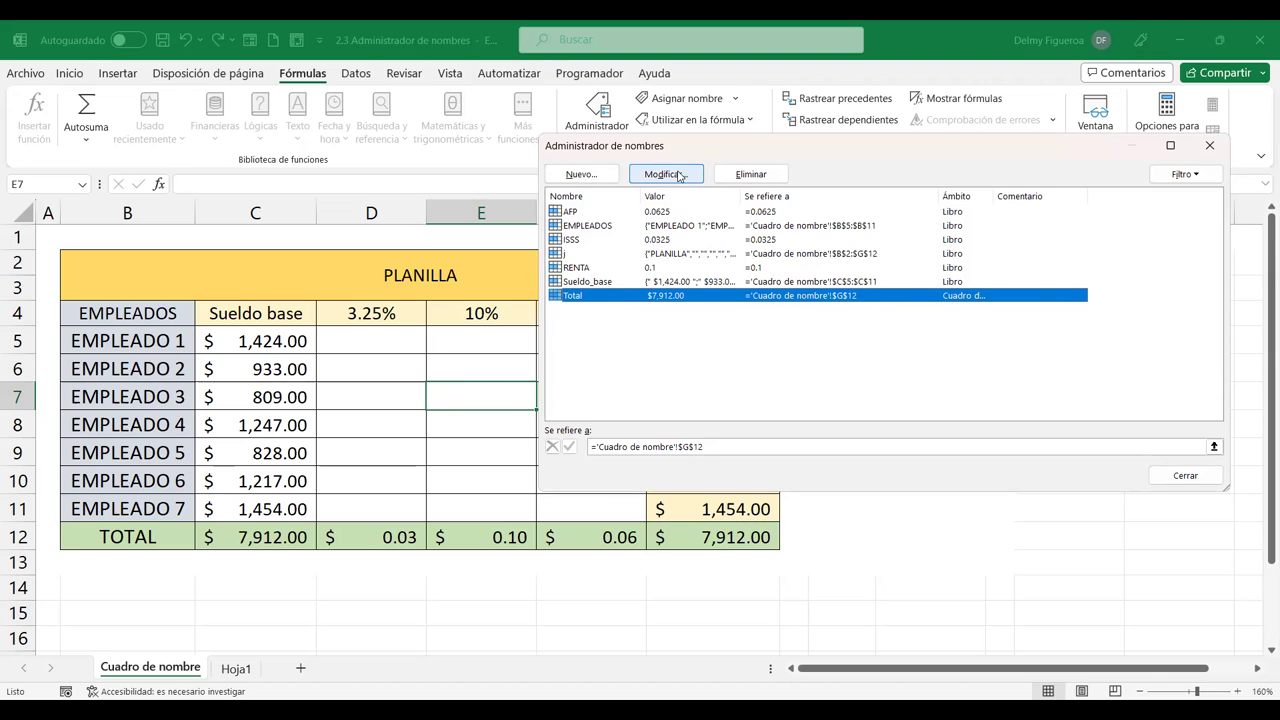
click(690, 256)
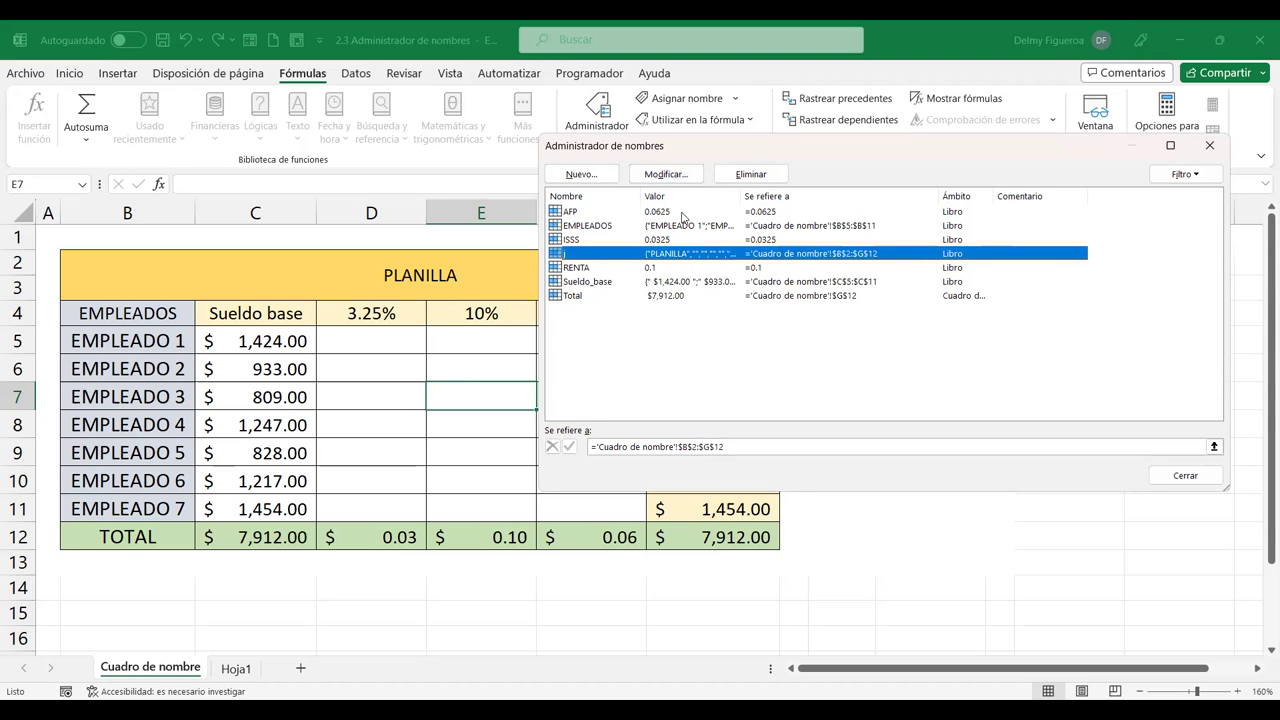
Step: Select the six names AFP through Sueldo_base and delete them, confirming the removal
click(683, 216)
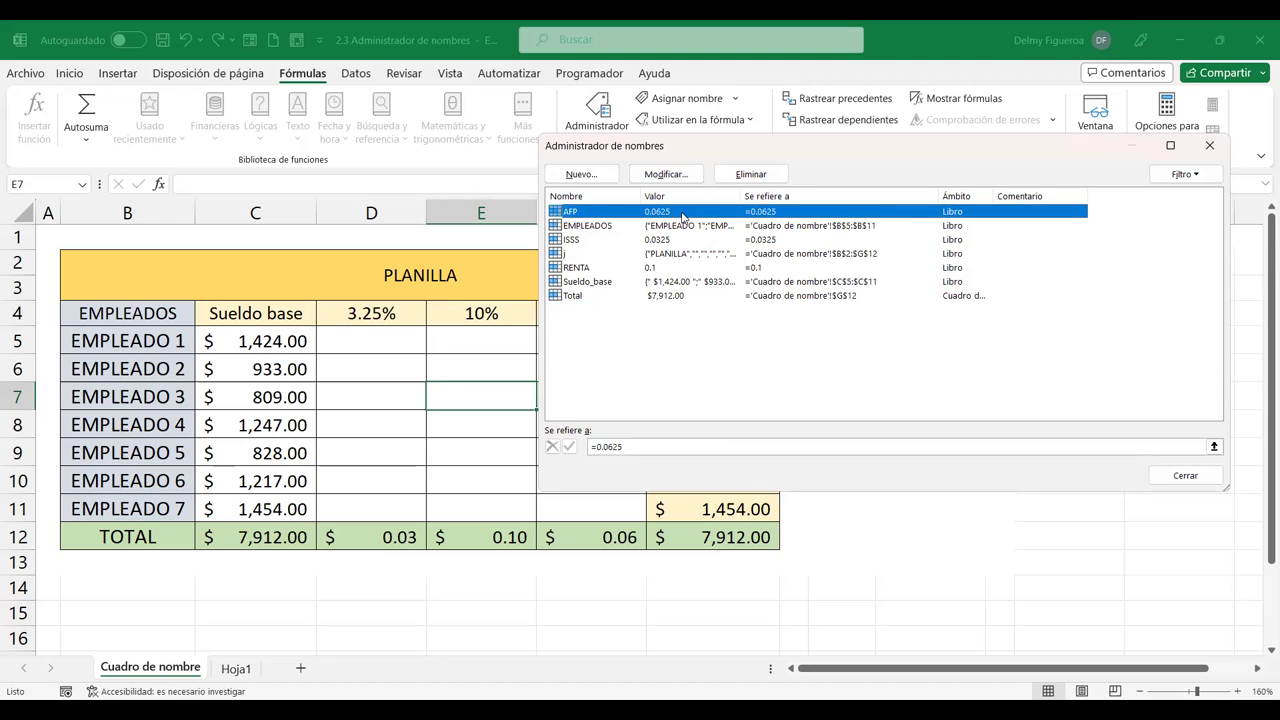
key(shift+Down)
key(shift+Down)
key(shift+Down)
key(shift+Down)
key(shift+Down)
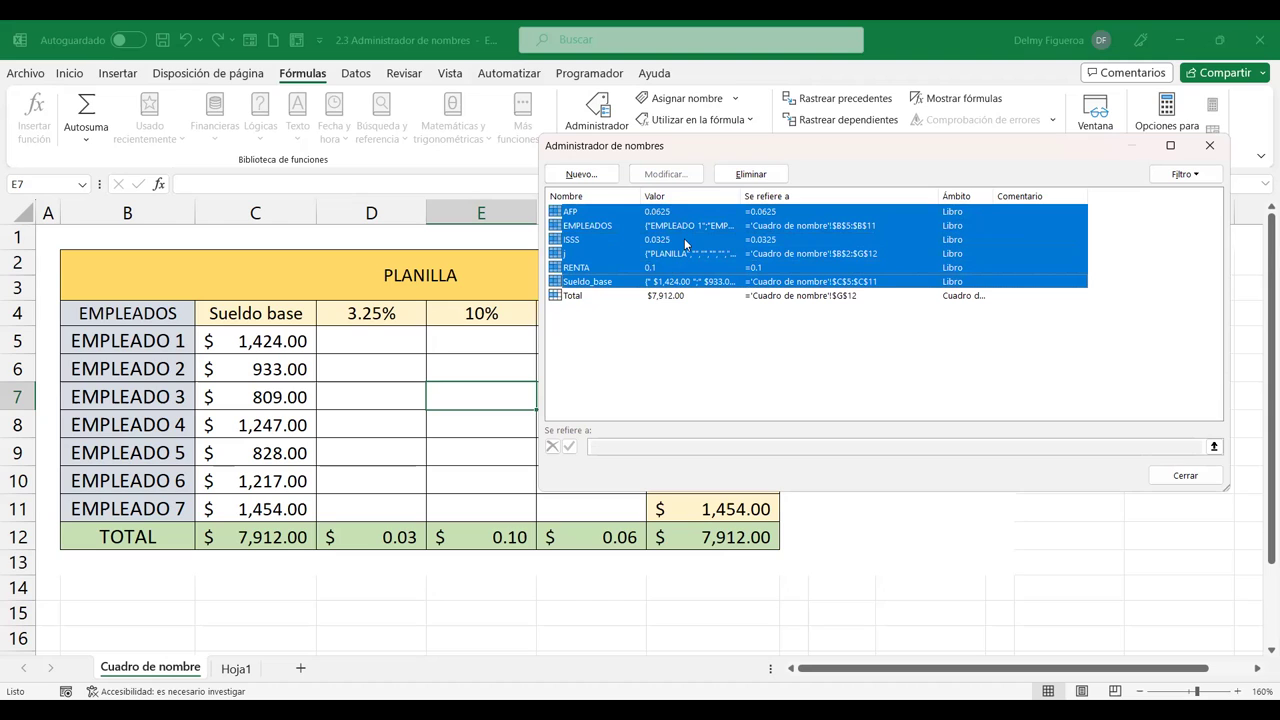
click(761, 175)
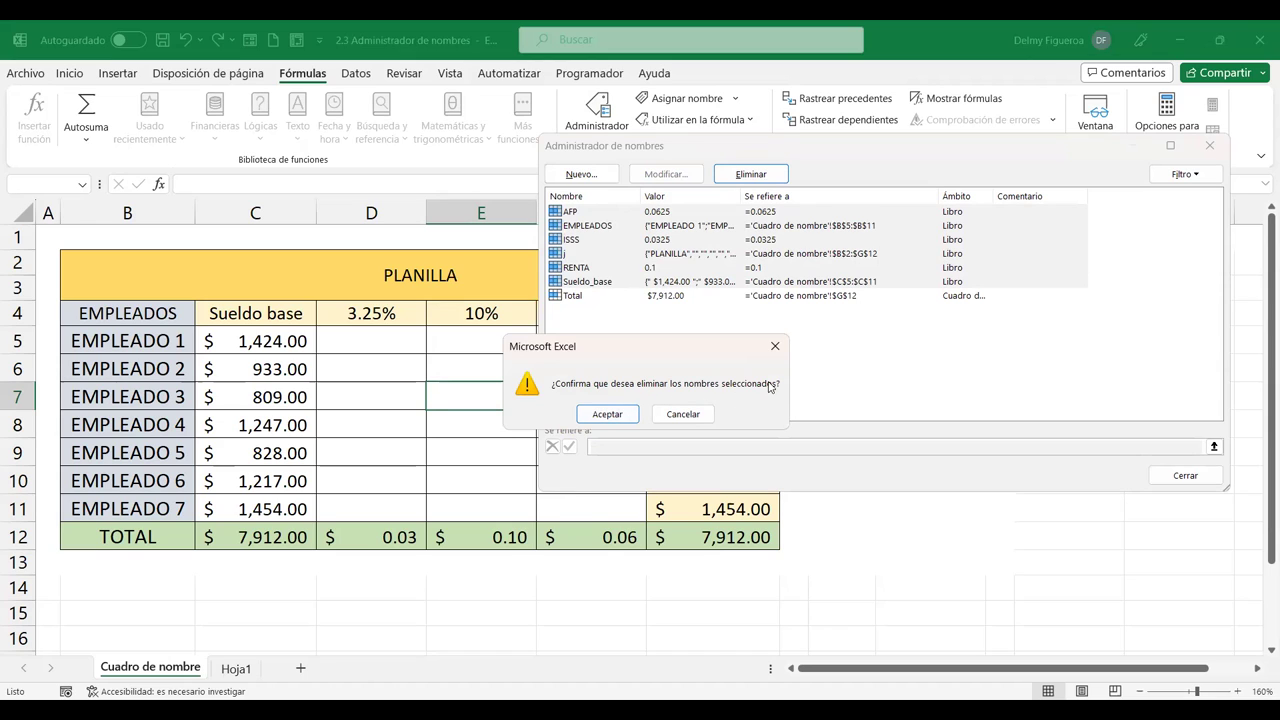
click(607, 414)
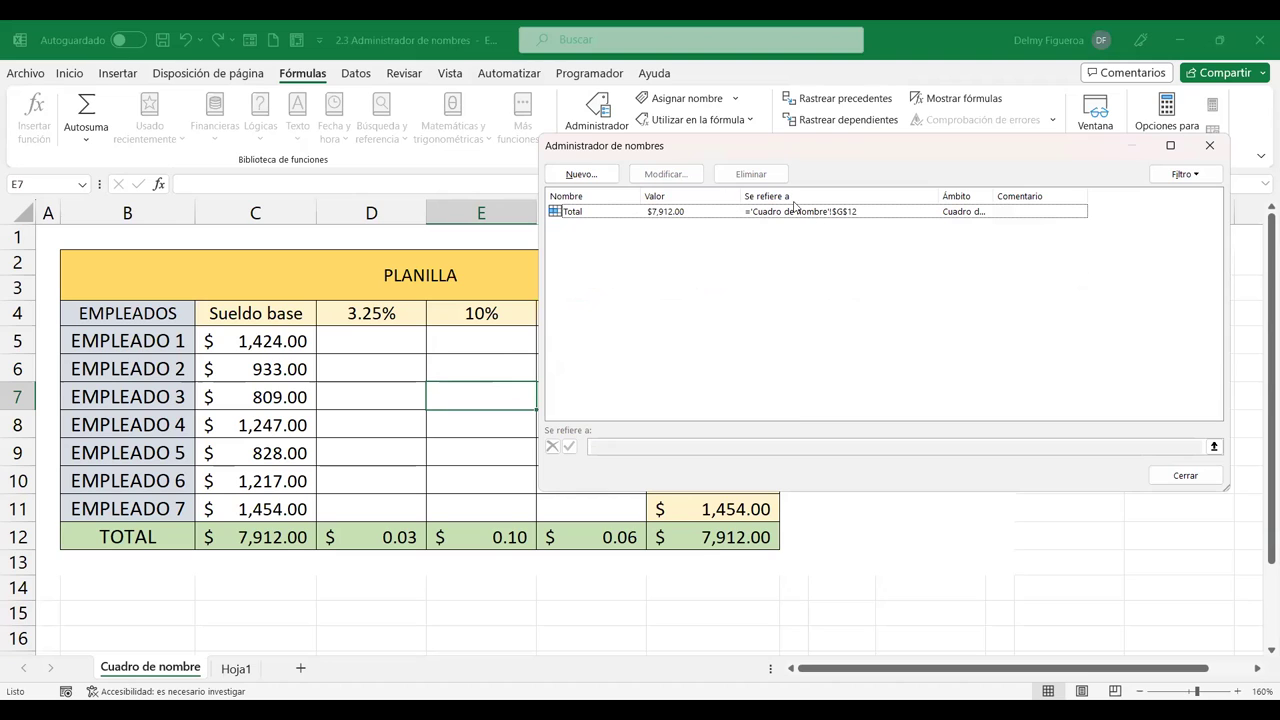
Step: Close the Name Manager and inspect the broken formulas in I8 (=AFP) and C12
click(1186, 478)
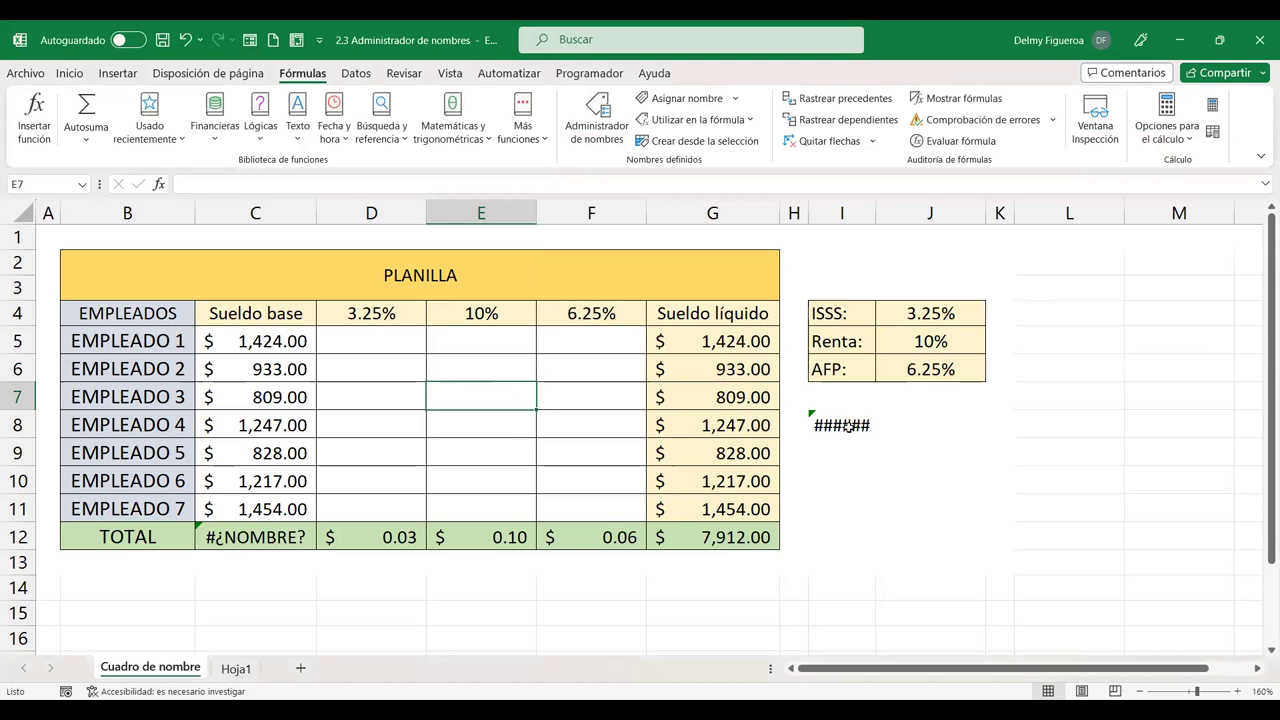
click(849, 425)
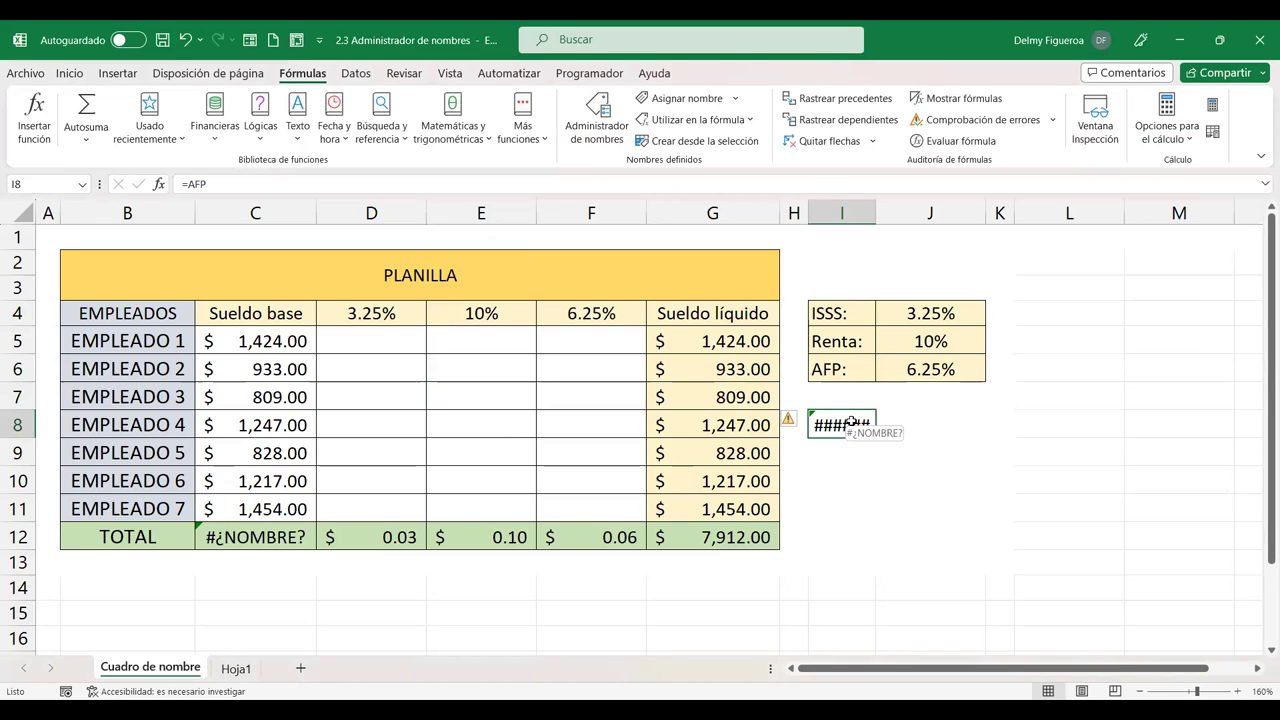
click(255, 538)
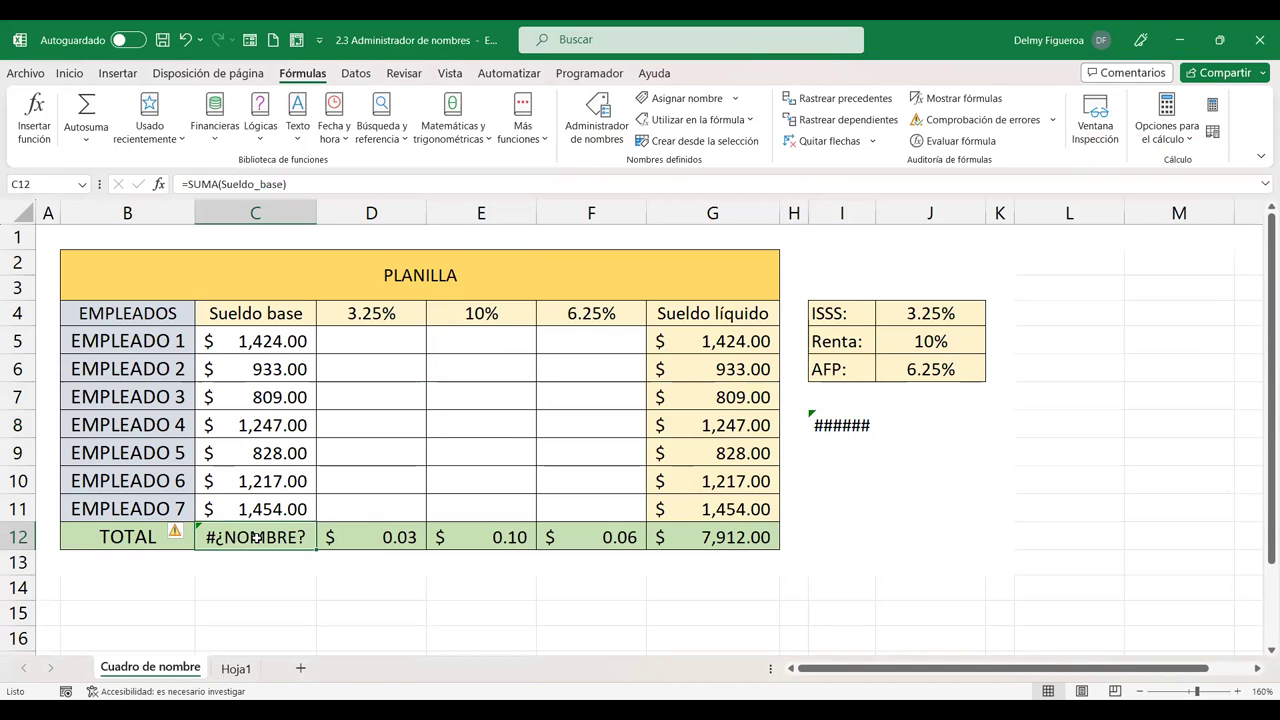
click(859, 425)
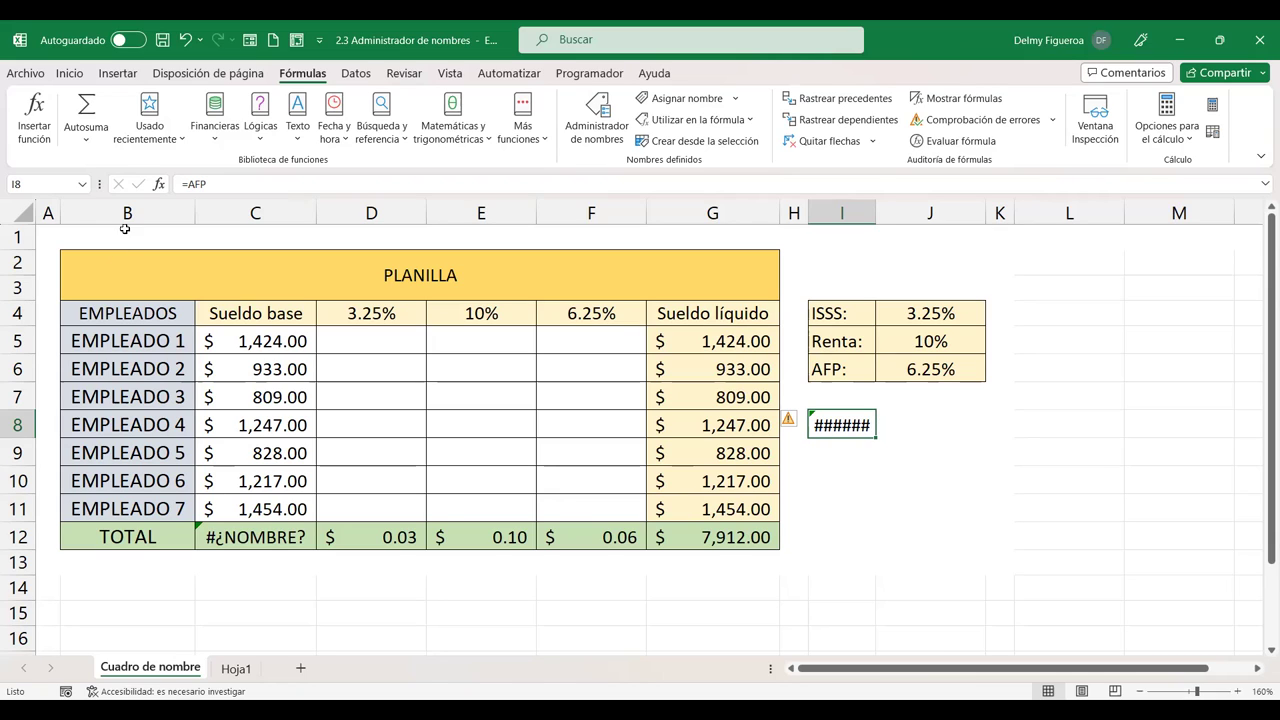
Step: Jump to the Total range through the Name Box, then recheck C12's #¿NOMBRE? error
click(82, 186)
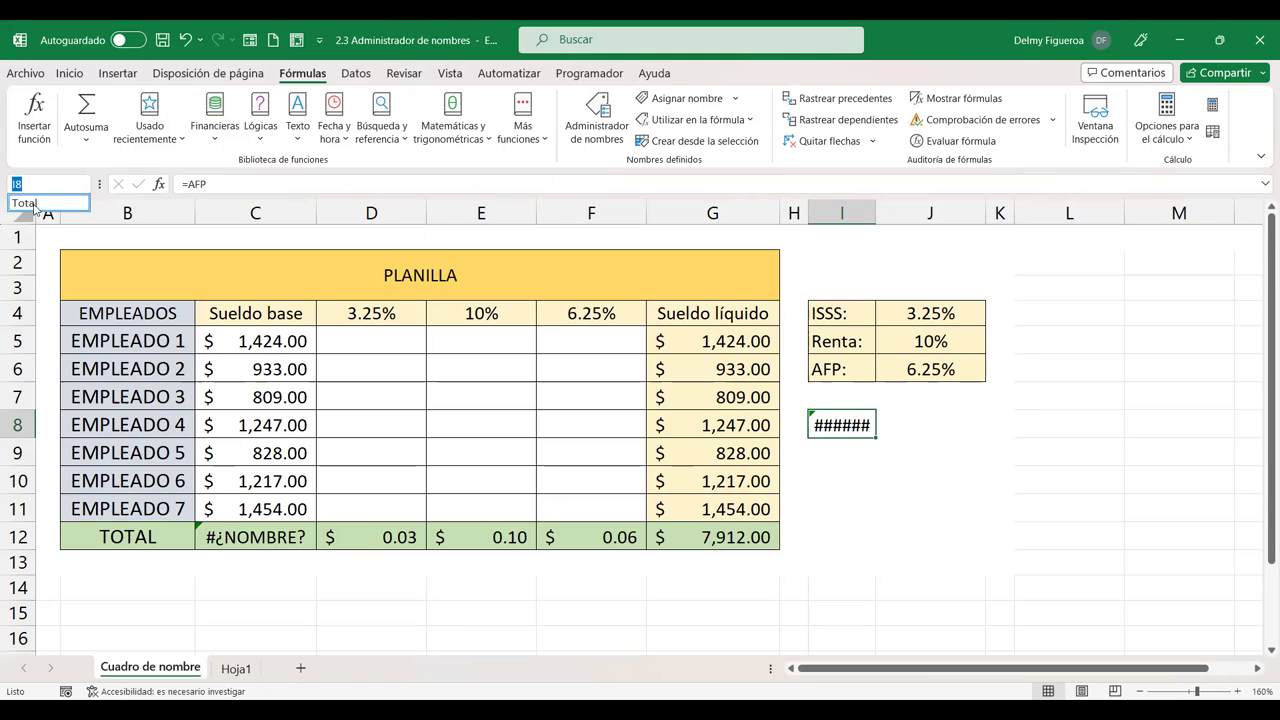
click(35, 204)
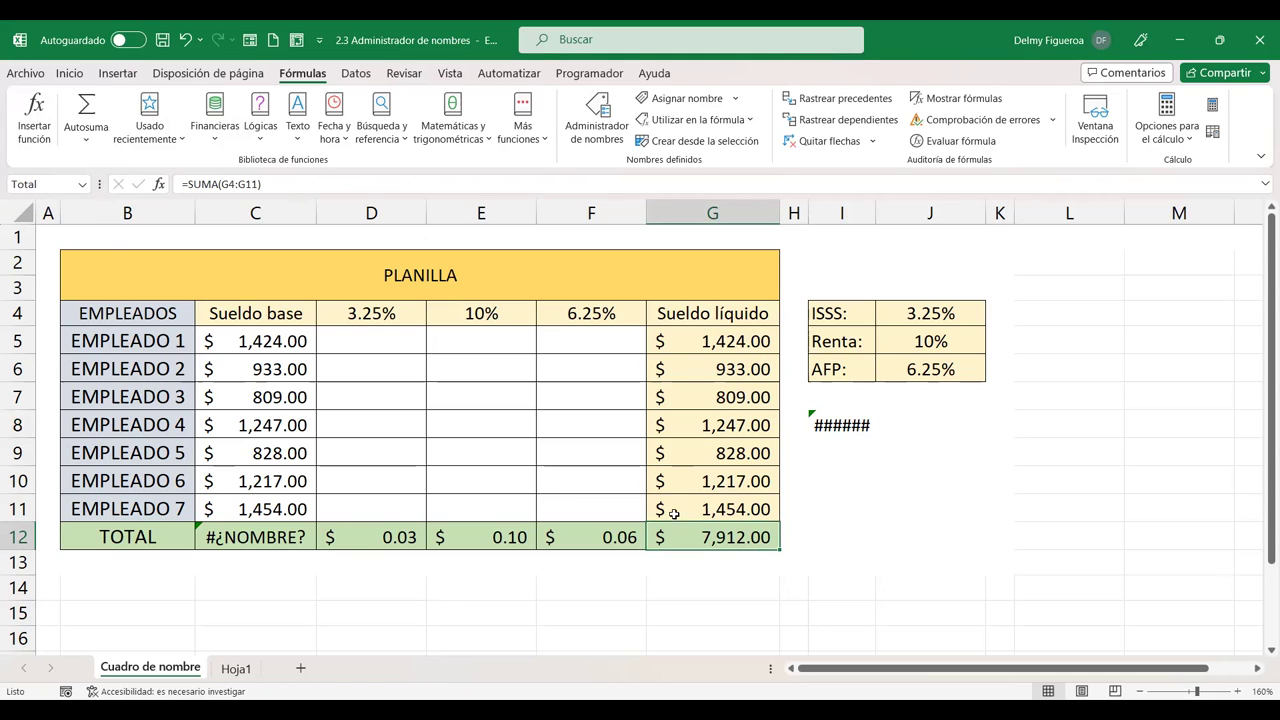
click(264, 531)
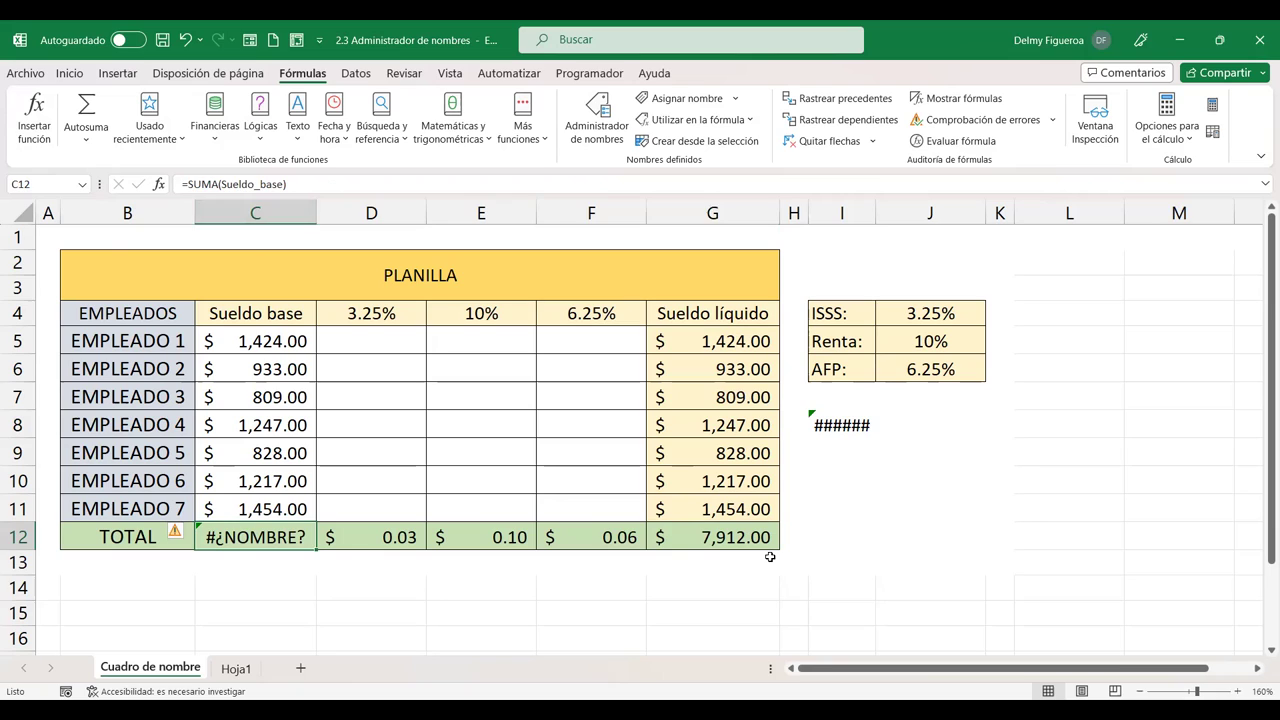
Step: Enter =Total in G14 using autocomplete, so it shows 7912
key(Down)
key(Down)
key(Right)
key(Right)
key(Right)
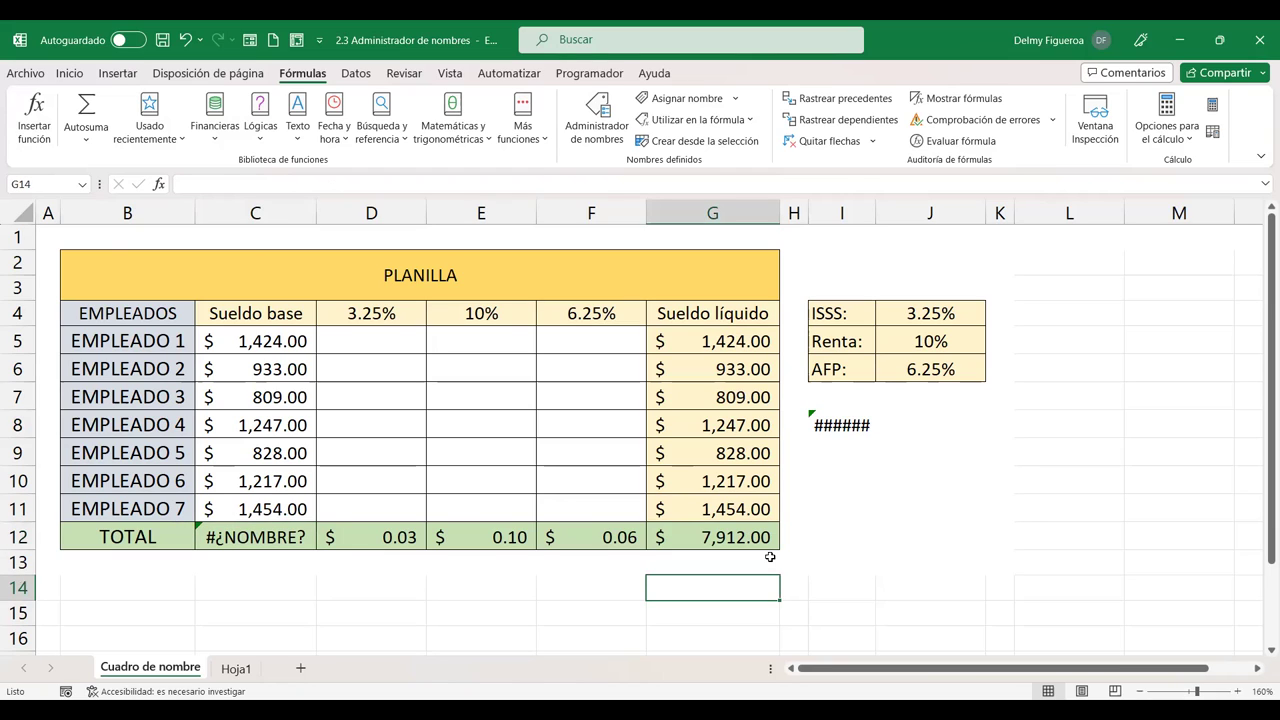
text(=T)
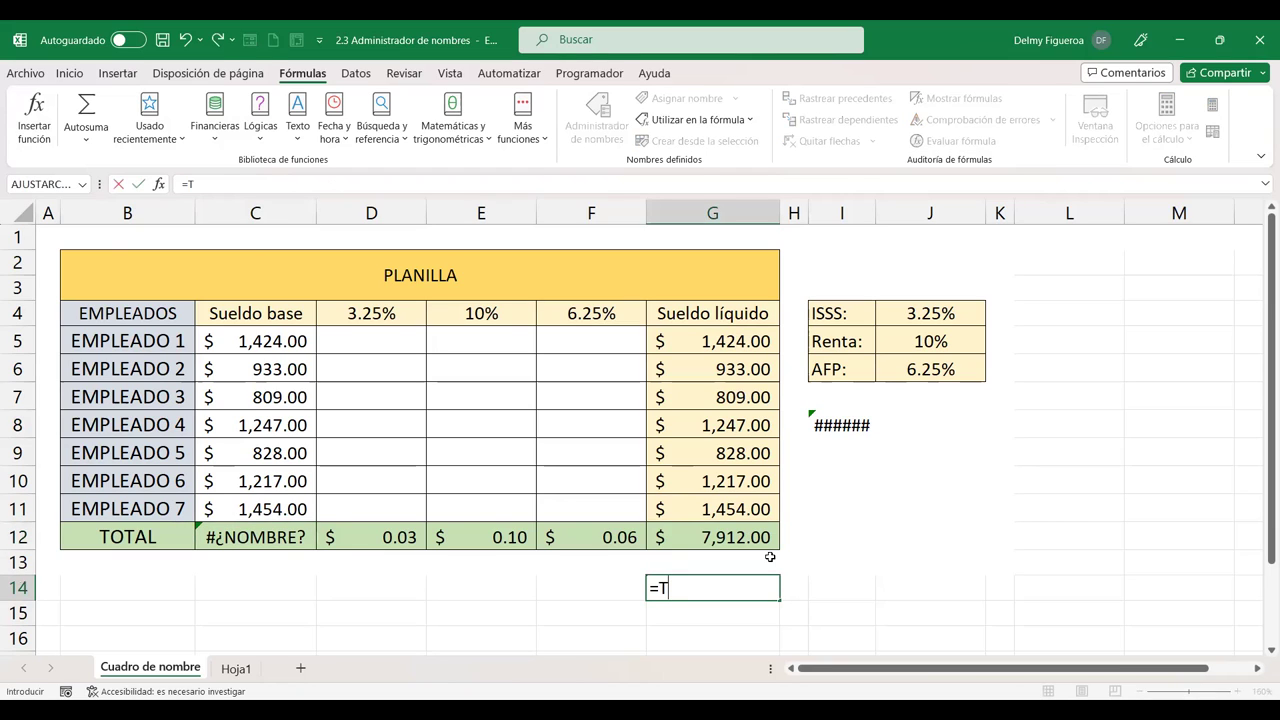
text(ot)
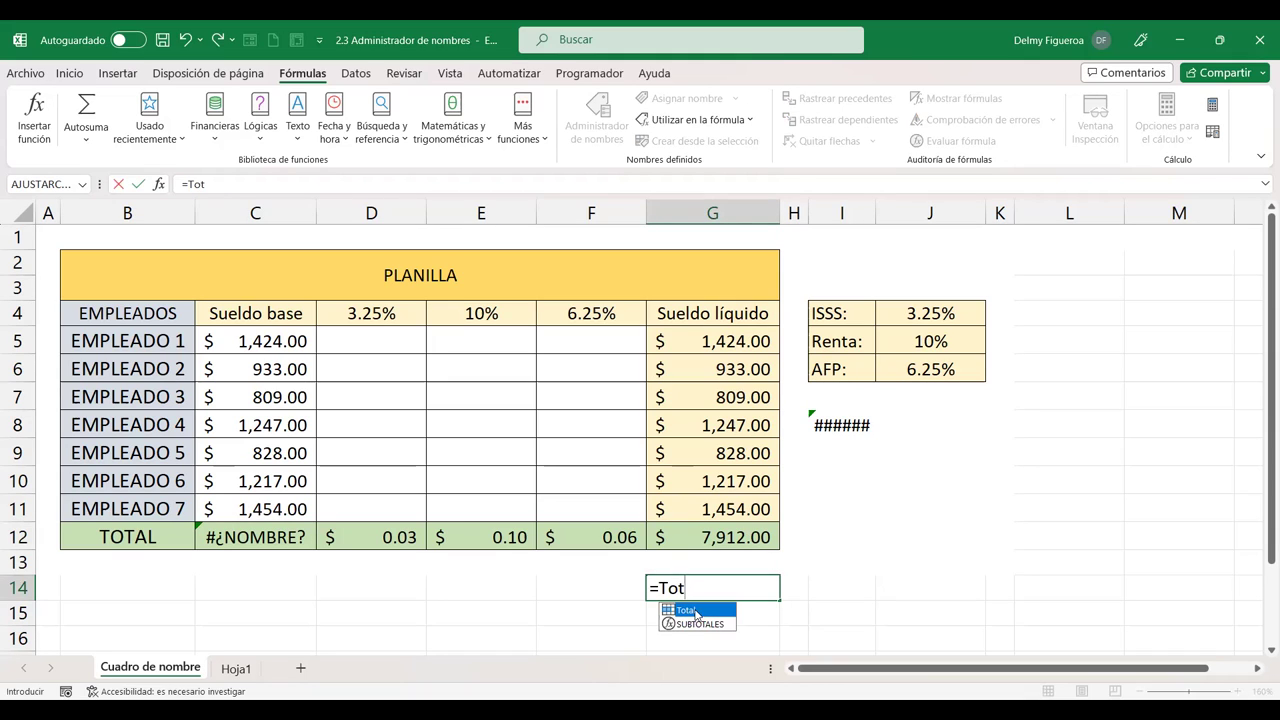
double_click(696, 612)
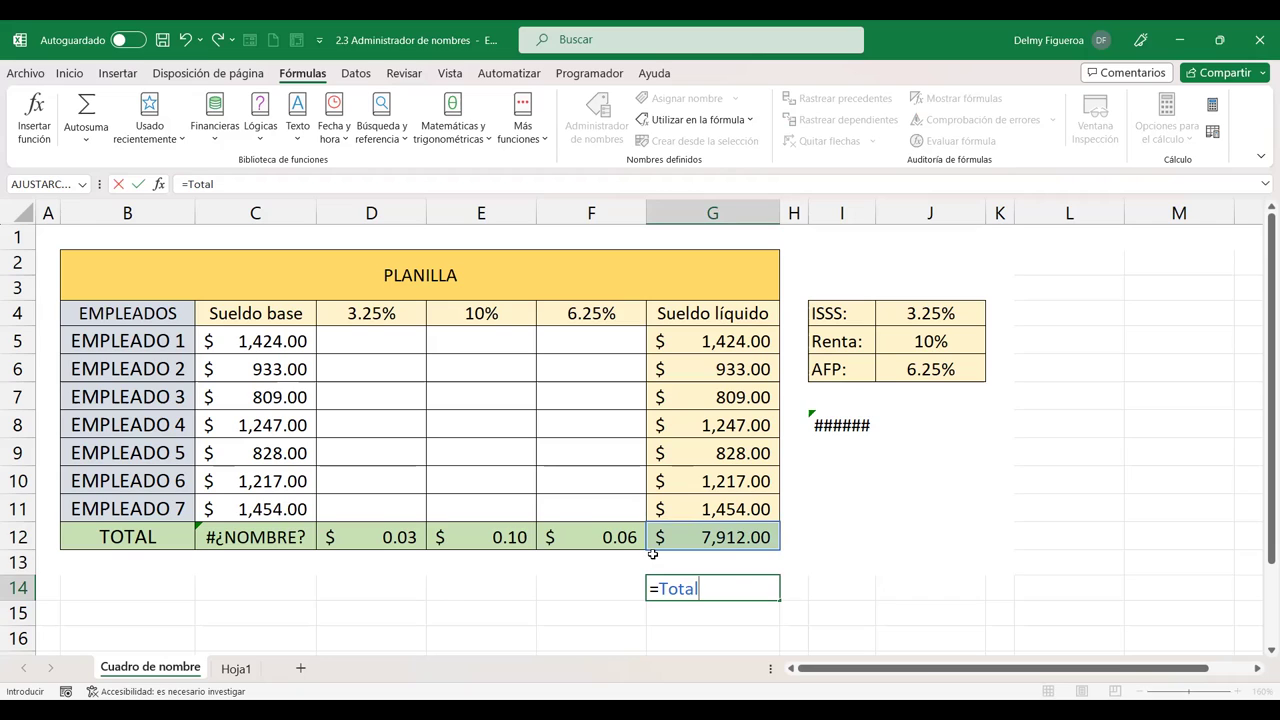
key(Return)
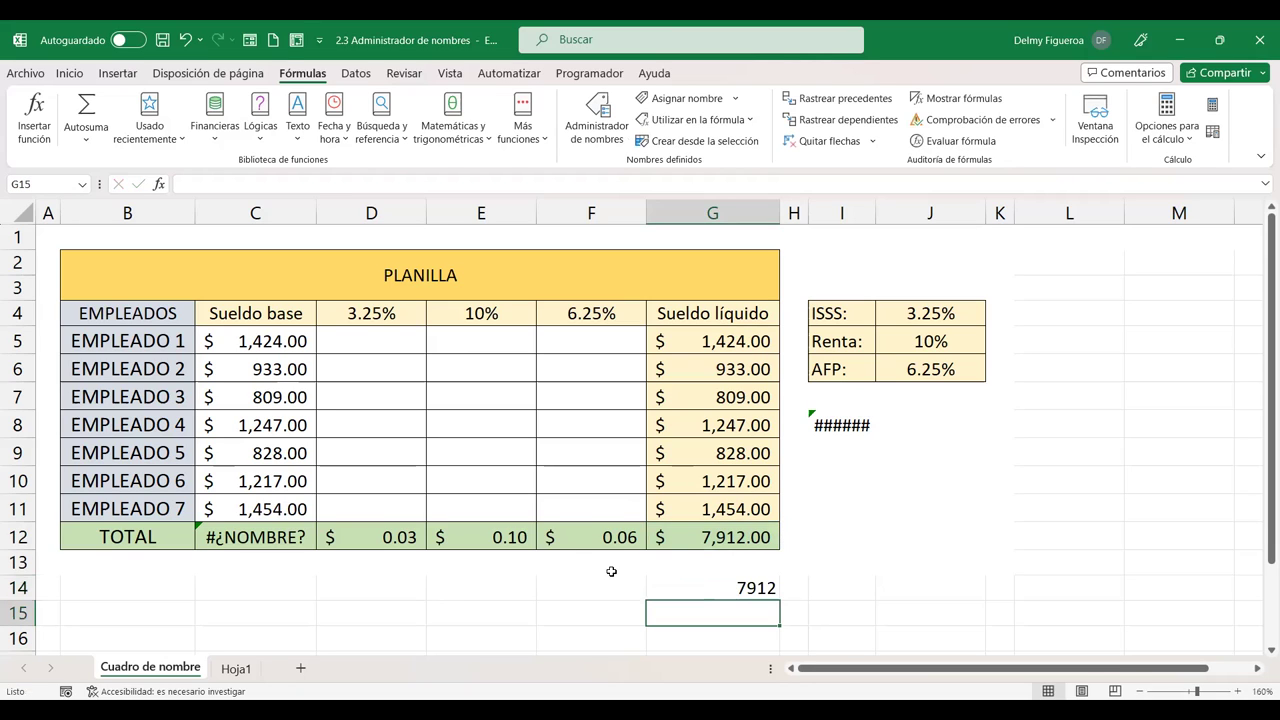
key(Up)
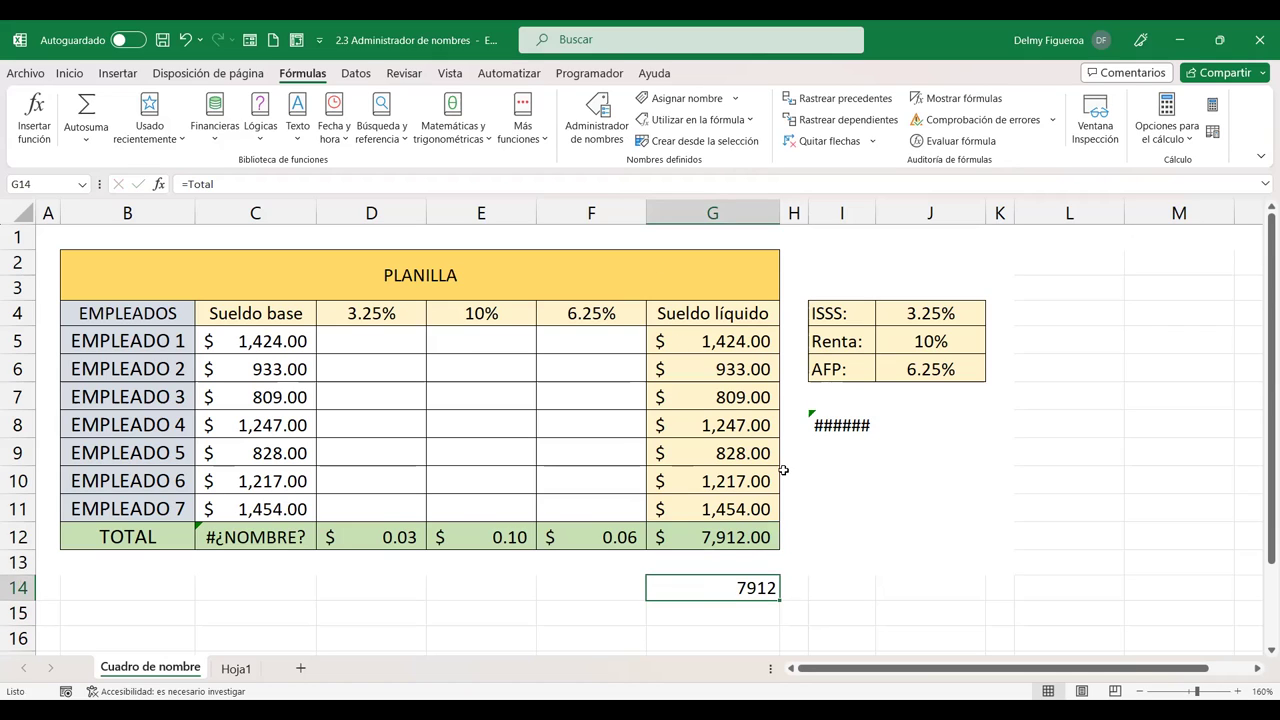
Step: On Hoja1, try =Total in C7, cancel it, and return to the Cuadro de nombre sheet
click(236, 667)
click(253, 325)
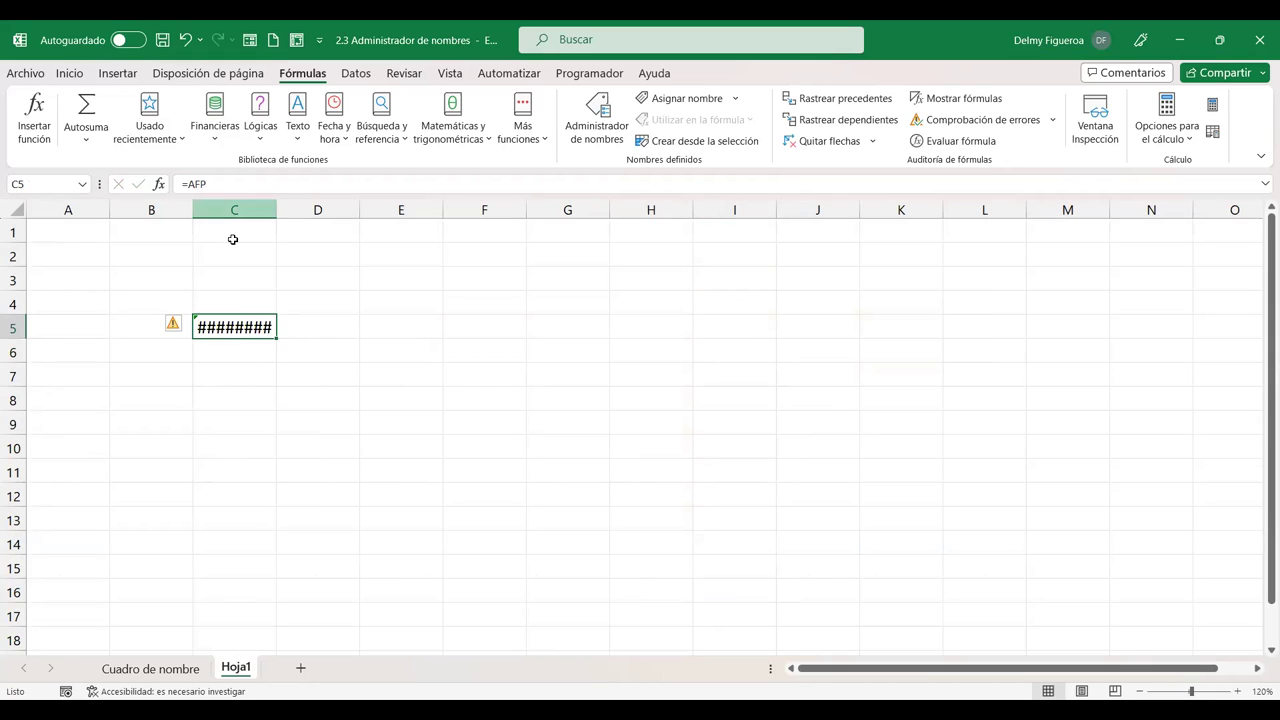
click(245, 370)
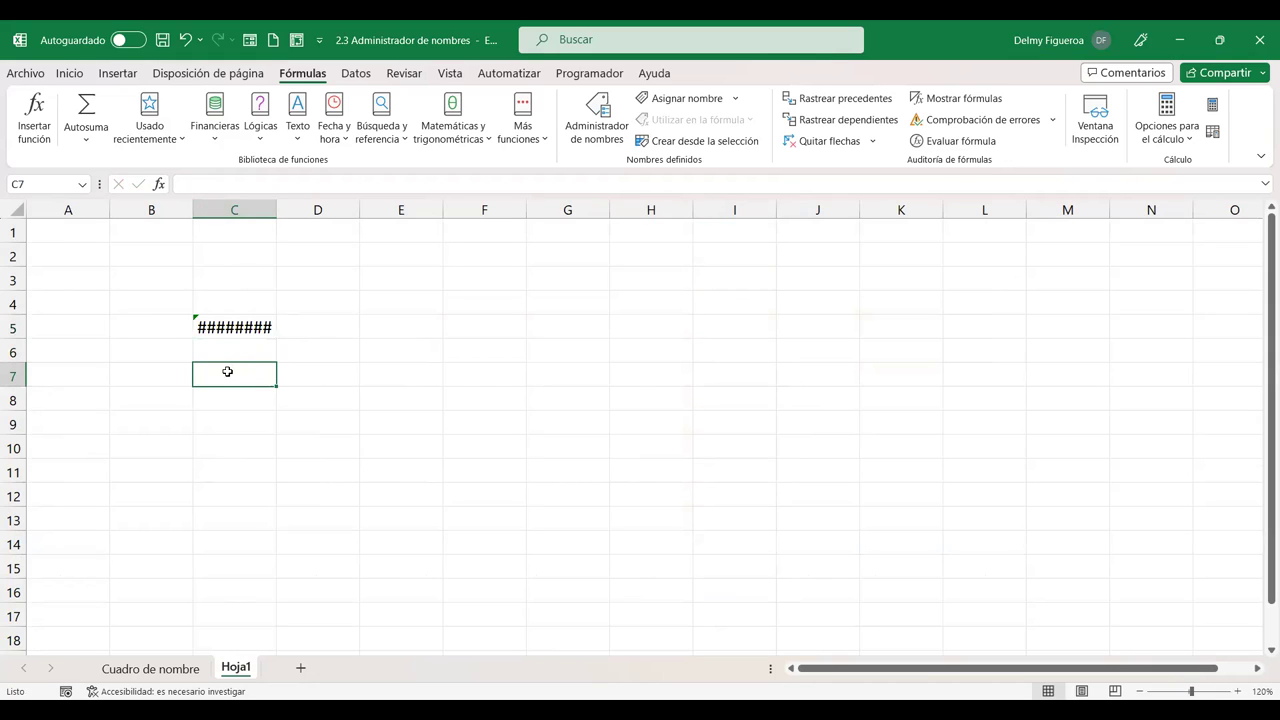
text(=)
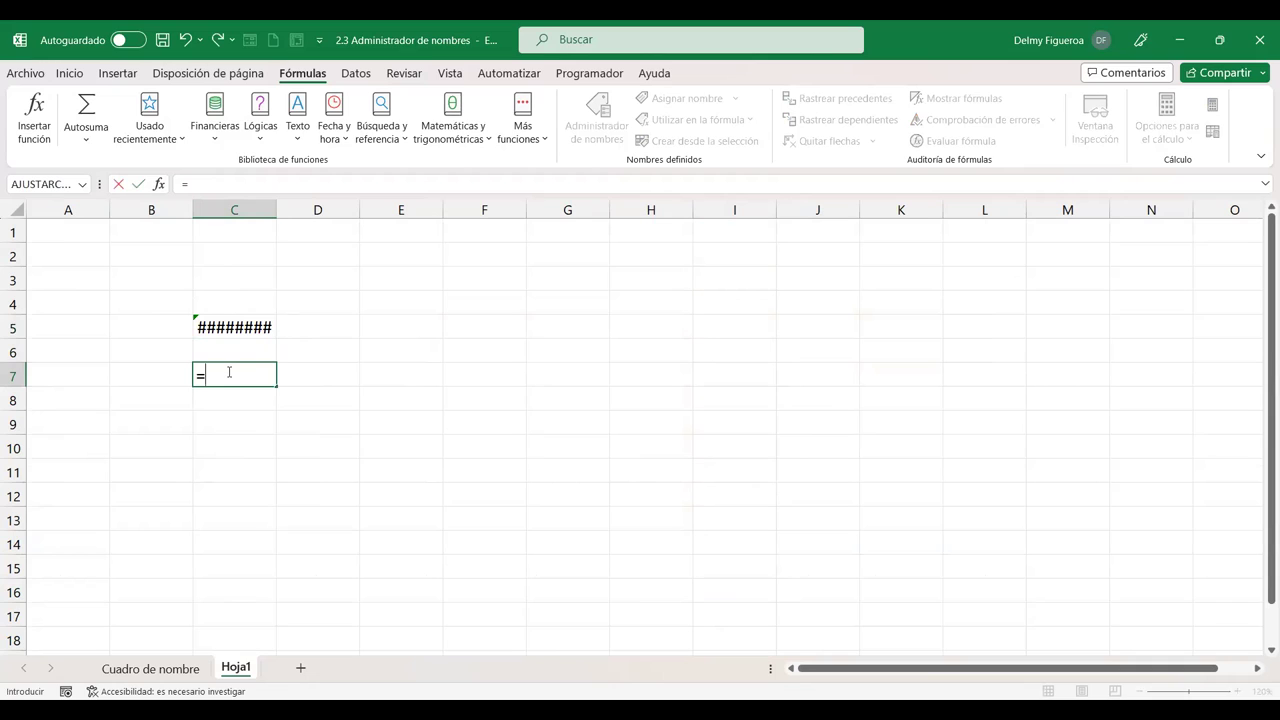
text(Total)
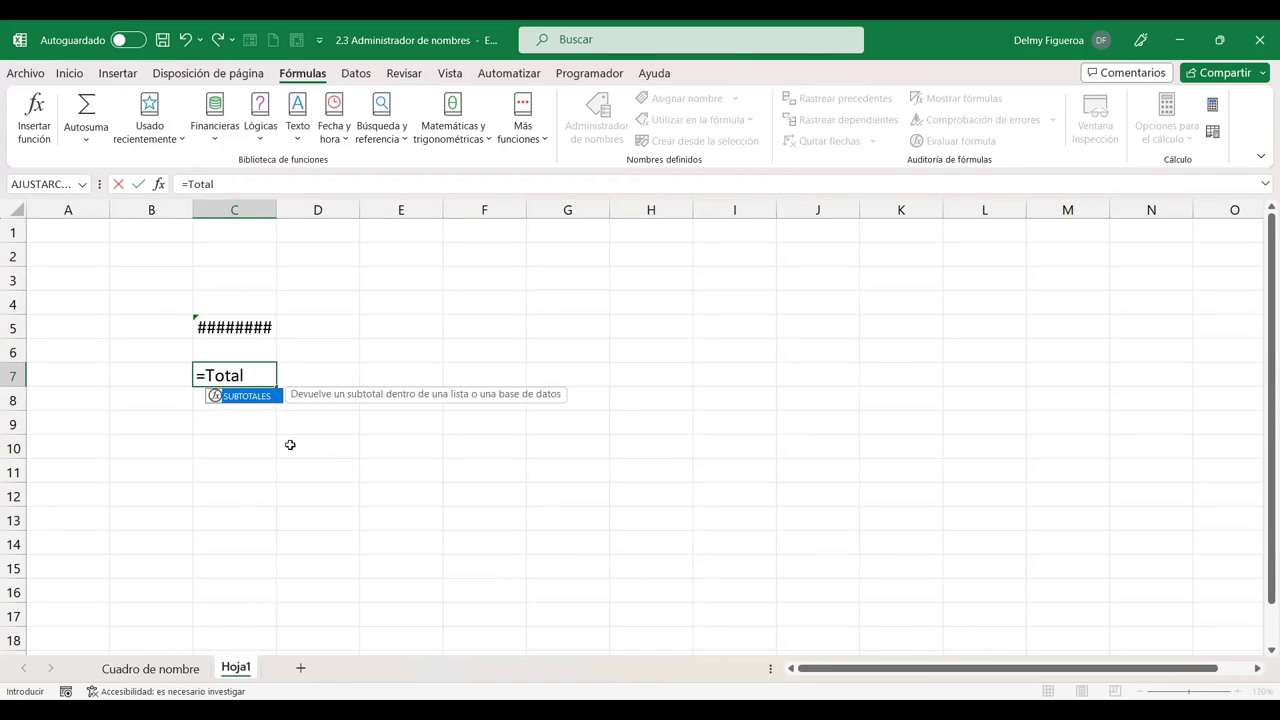
key(Escape)
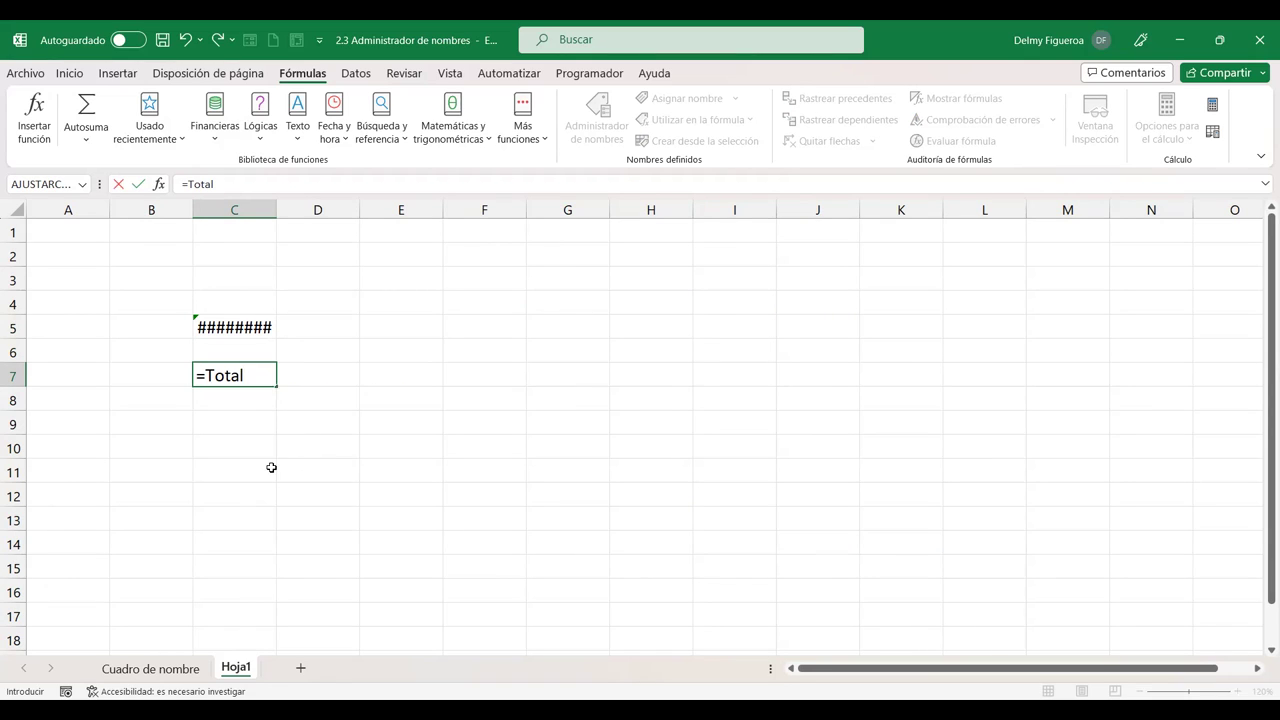
key(Escape)
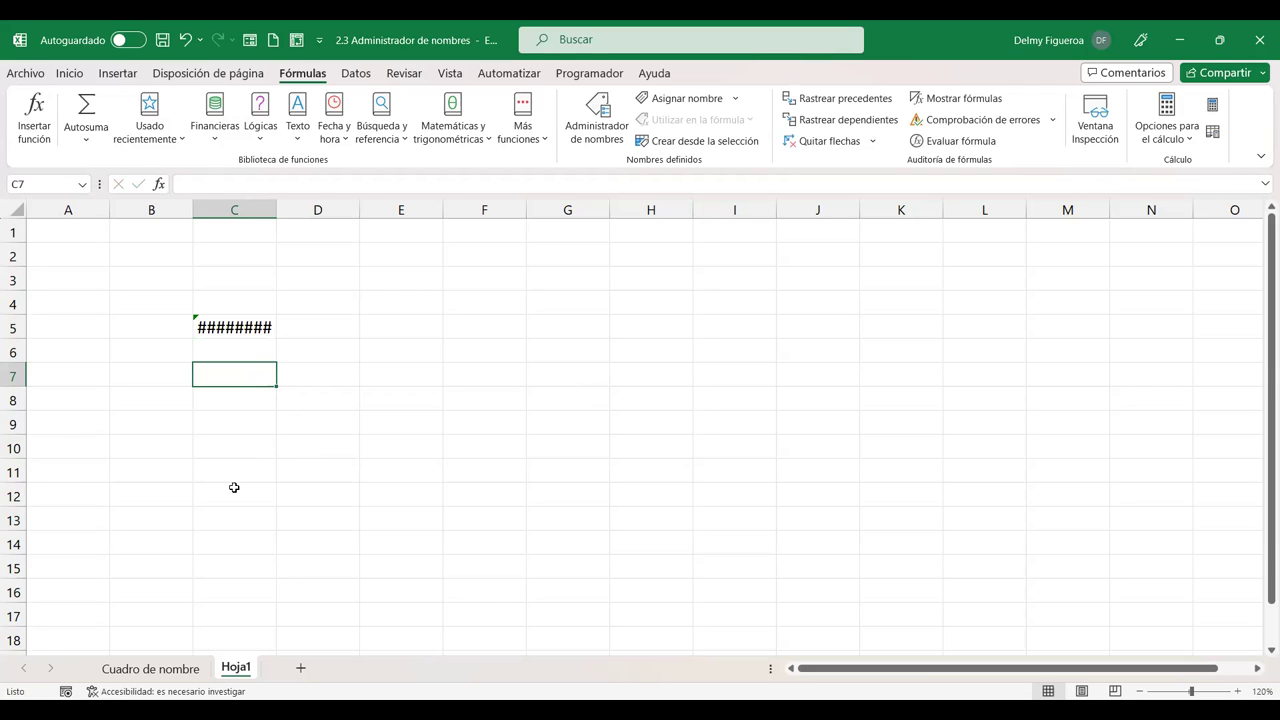
click(195, 677)
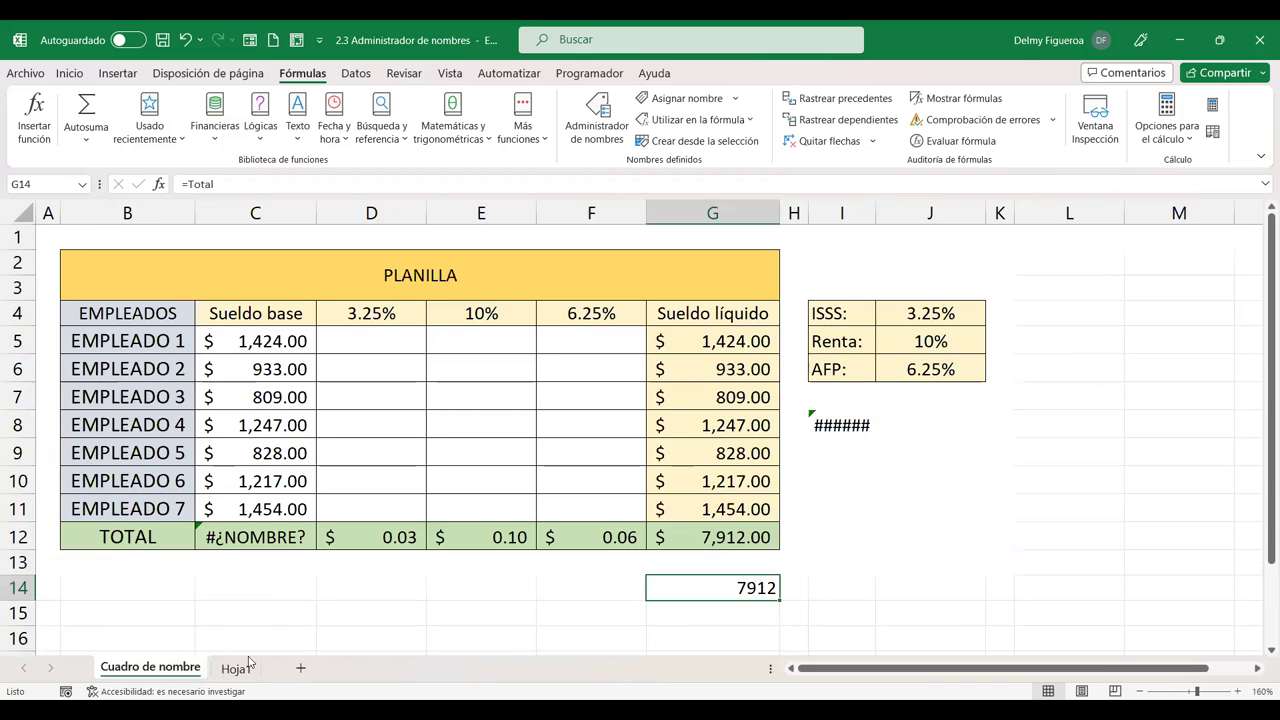
click(978, 424)
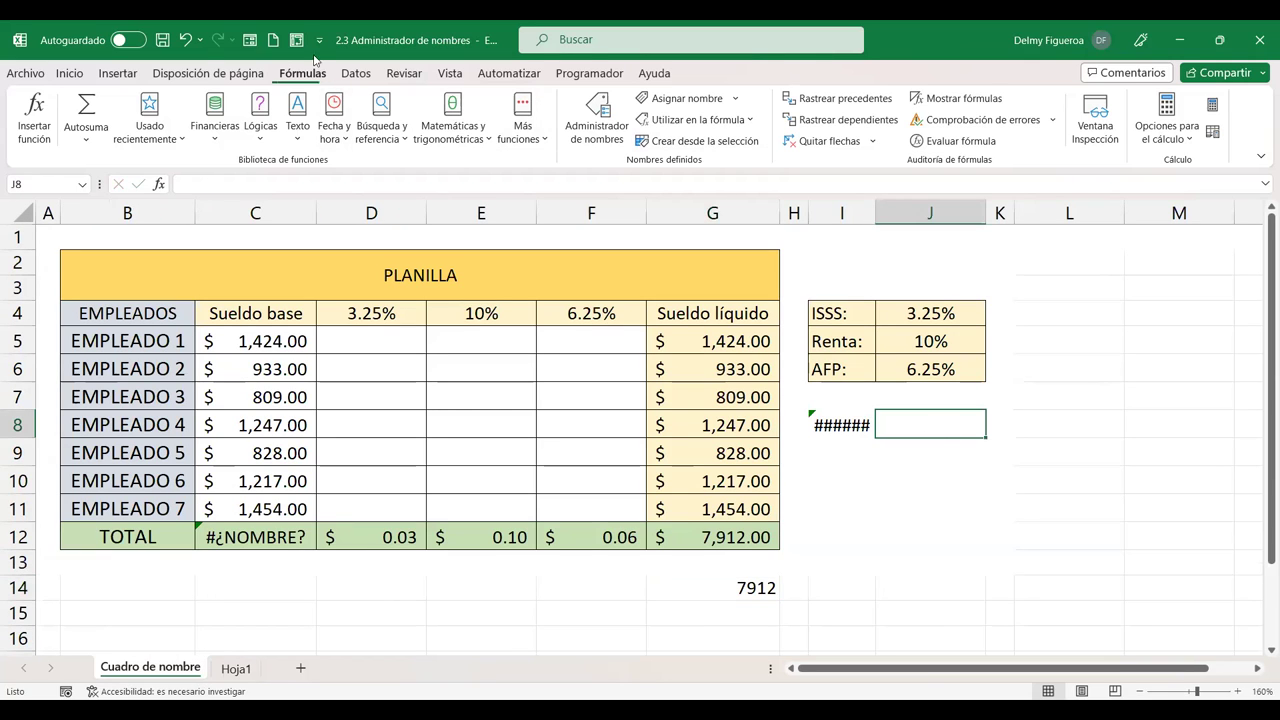
click(609, 133)
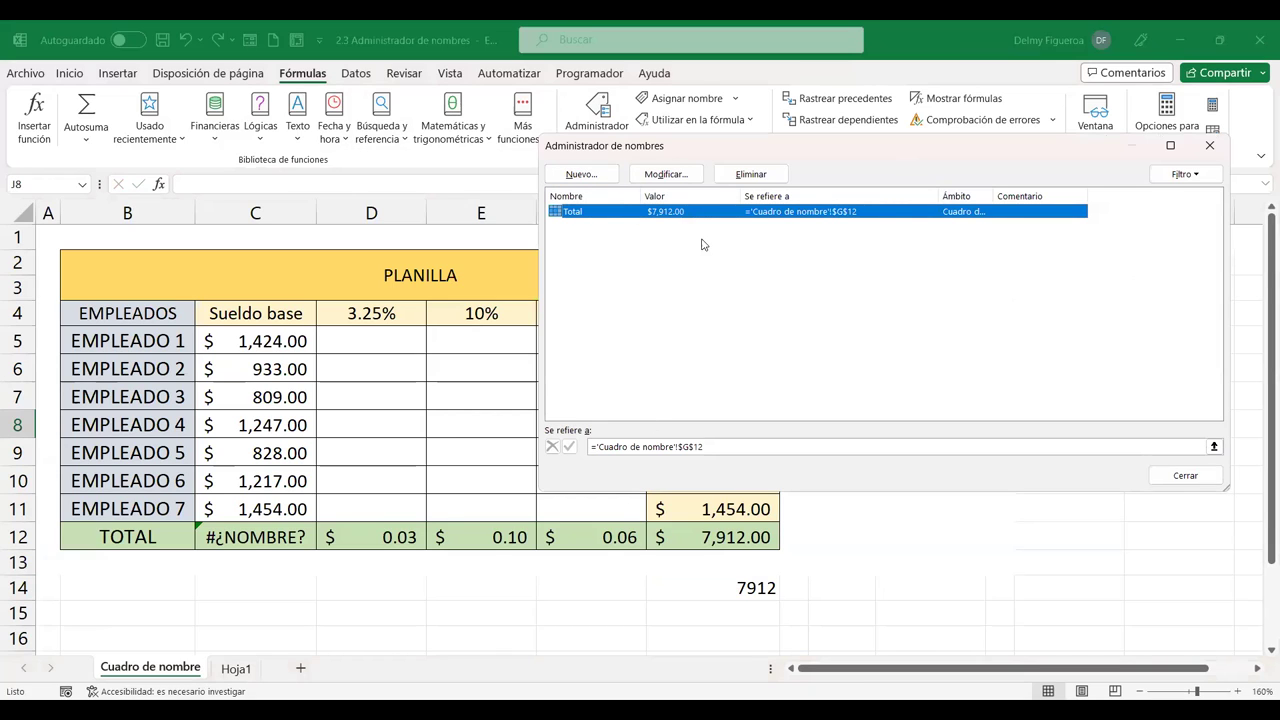
click(693, 179)
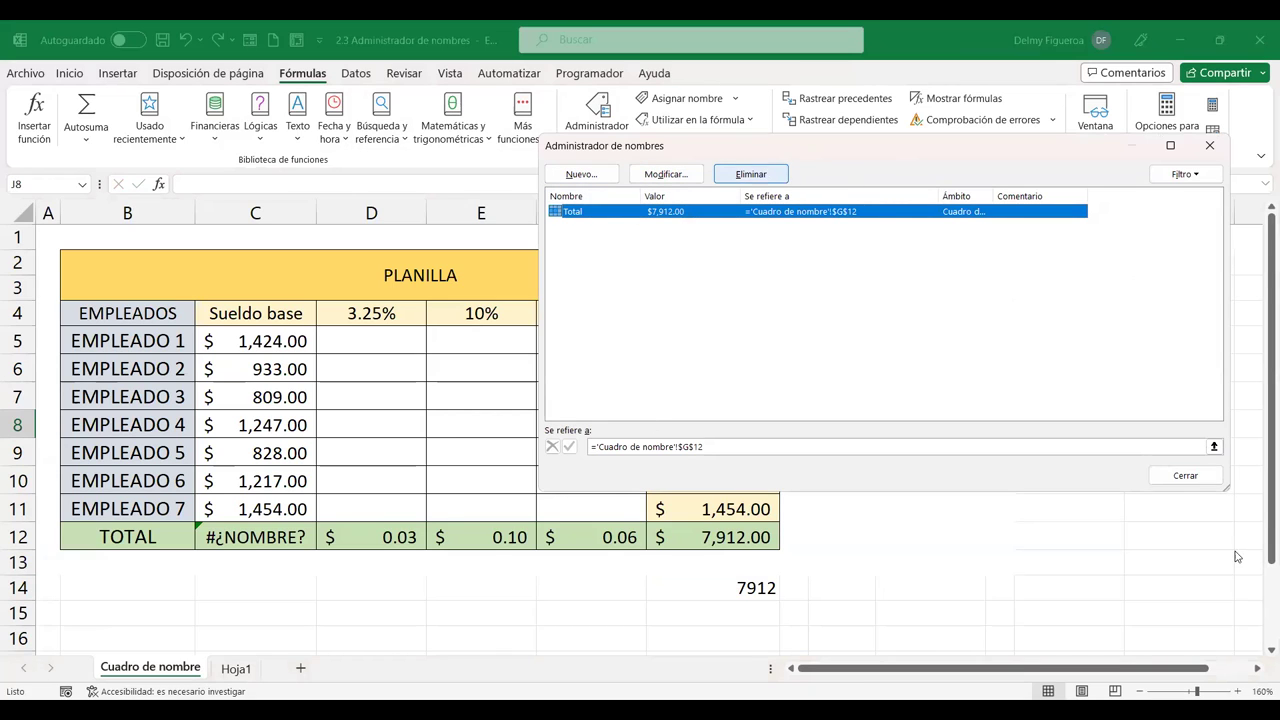
click(1185, 476)
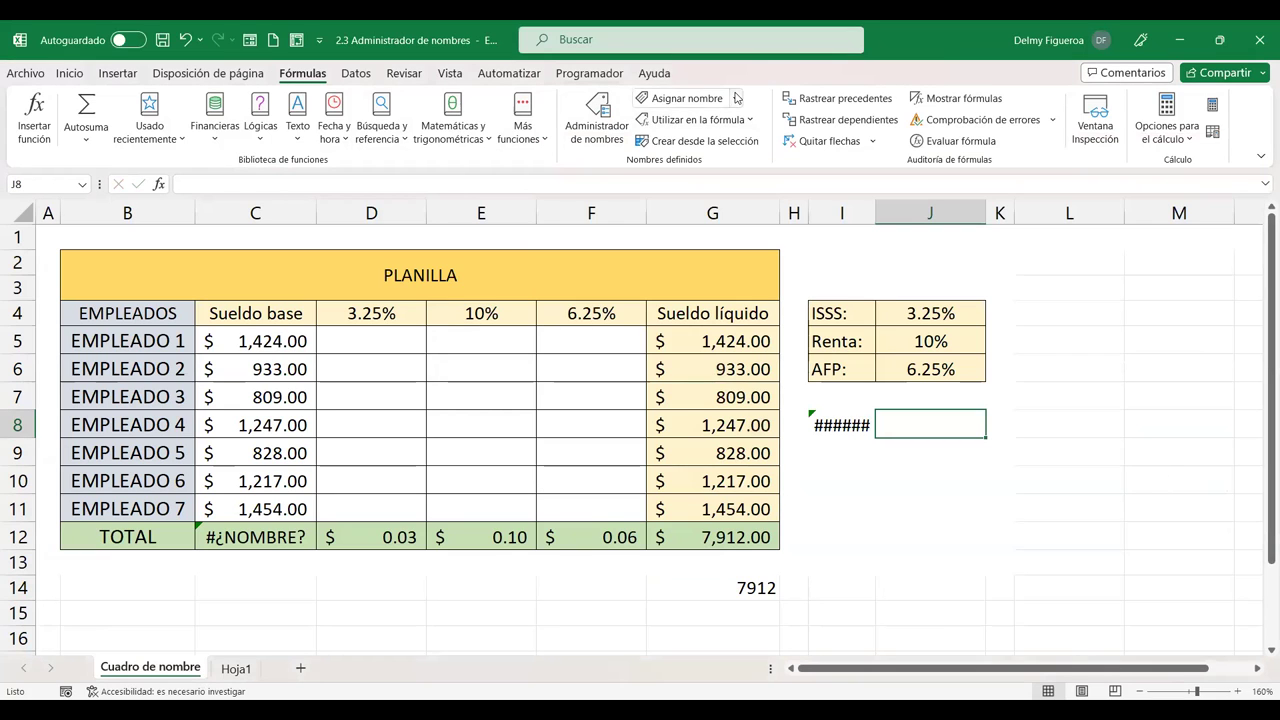
click(686, 99)
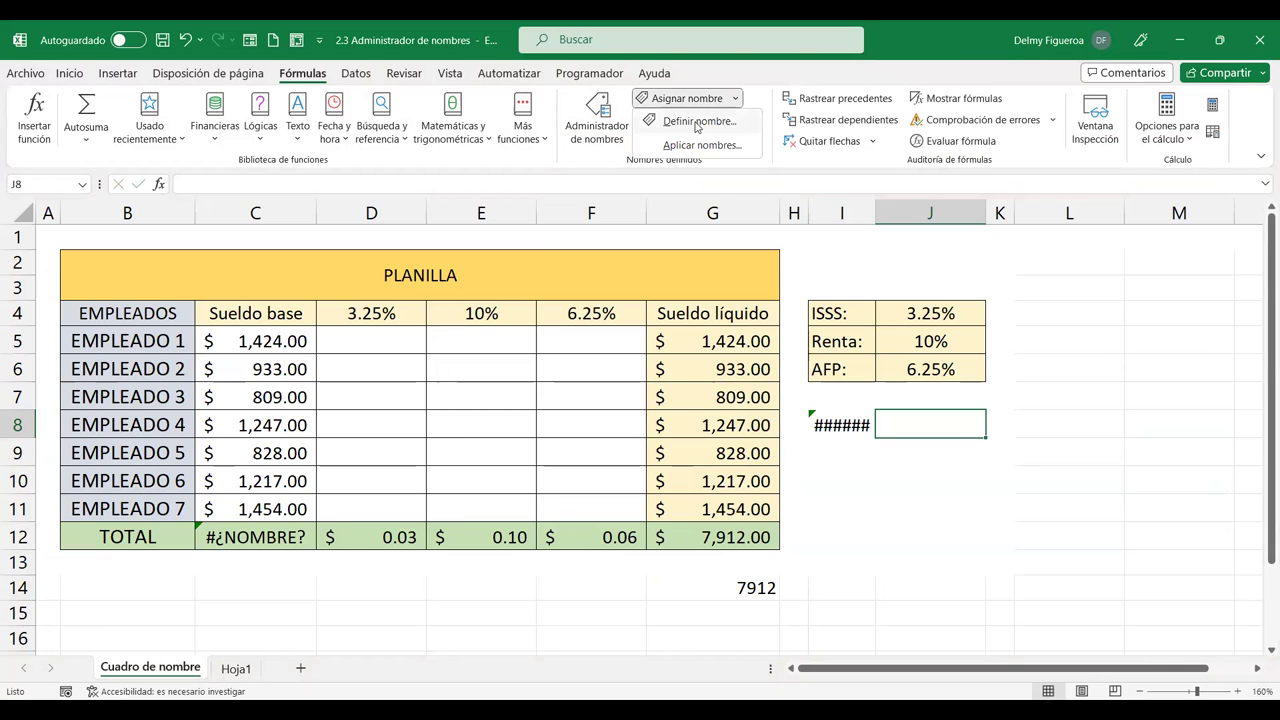
click(698, 122)
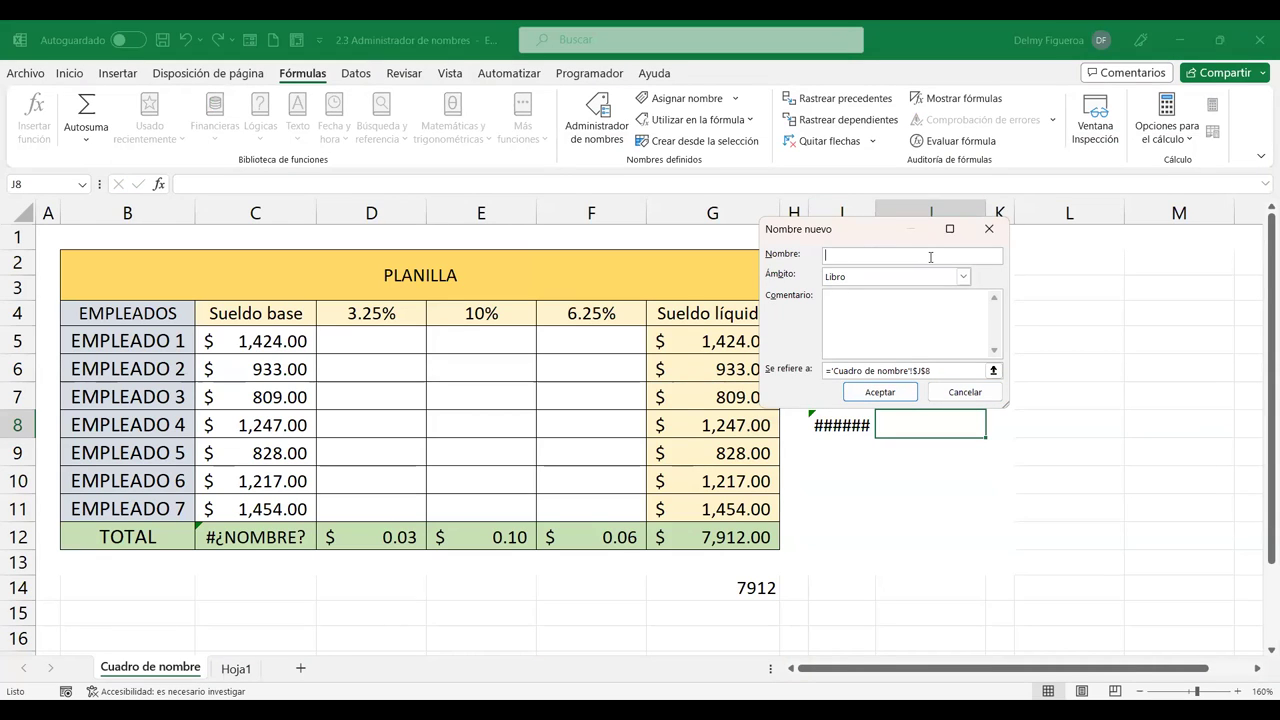
click(858, 278)
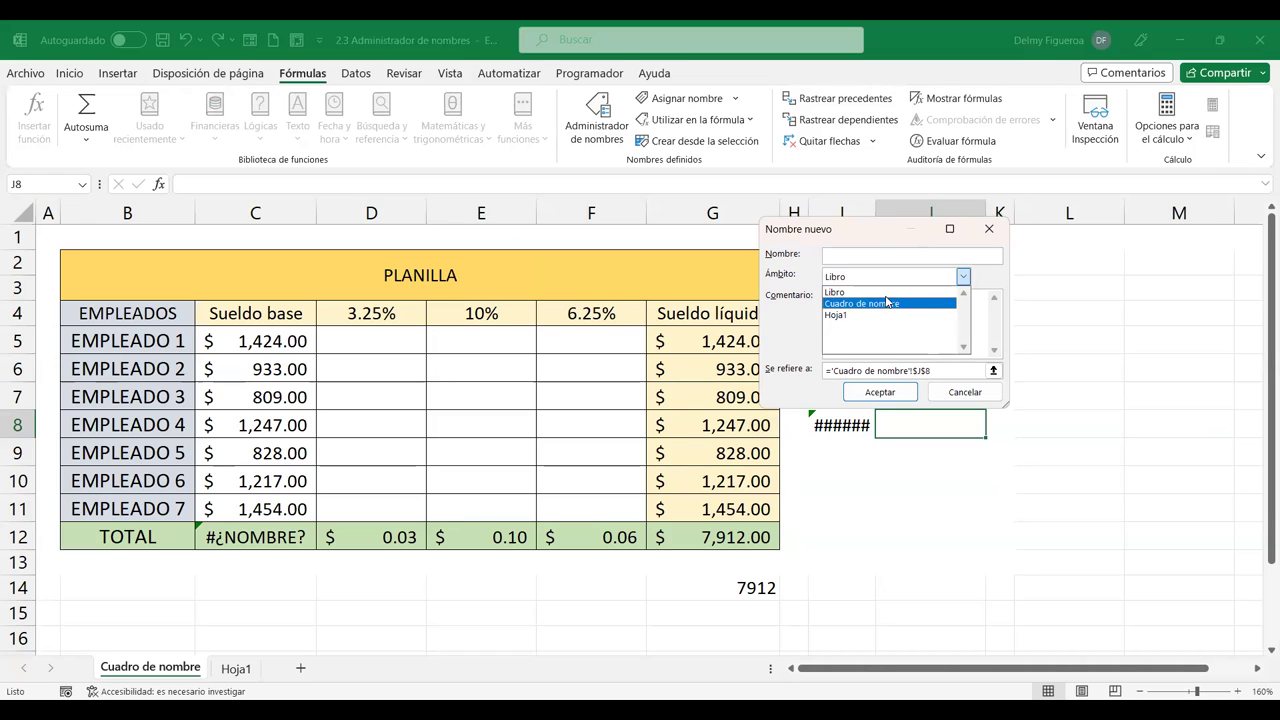
click(891, 318)
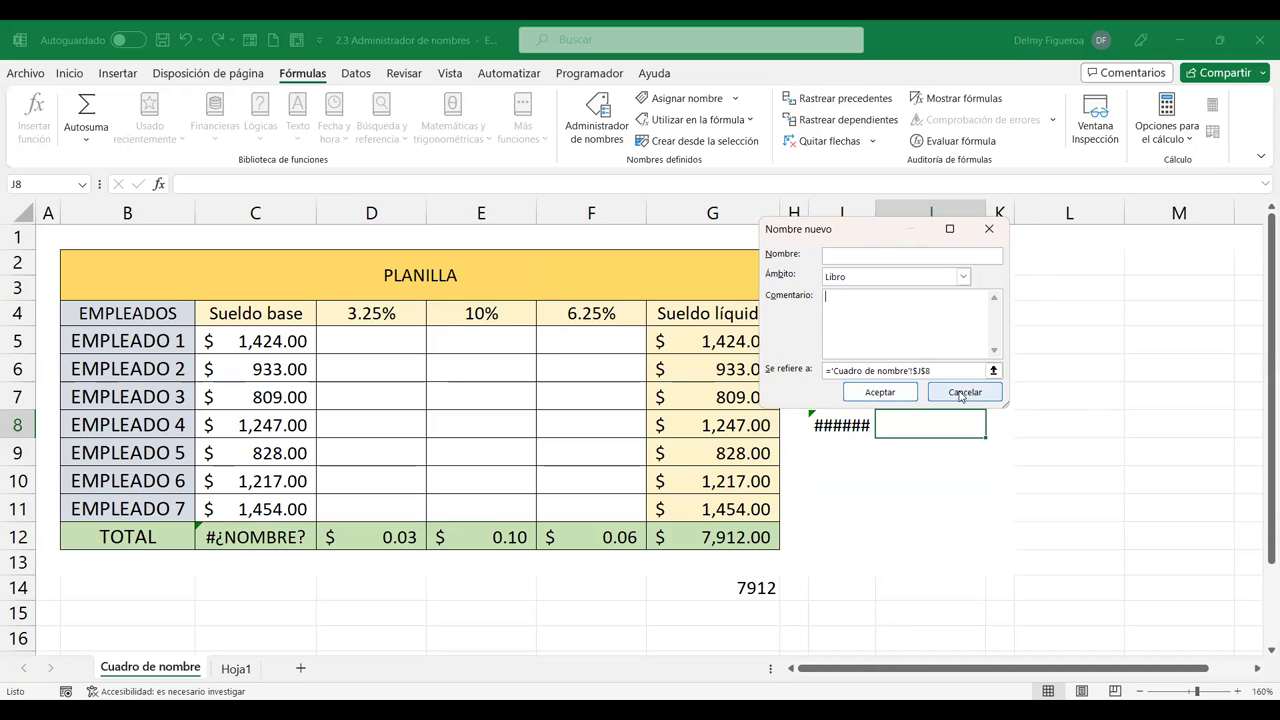
key(Escape)
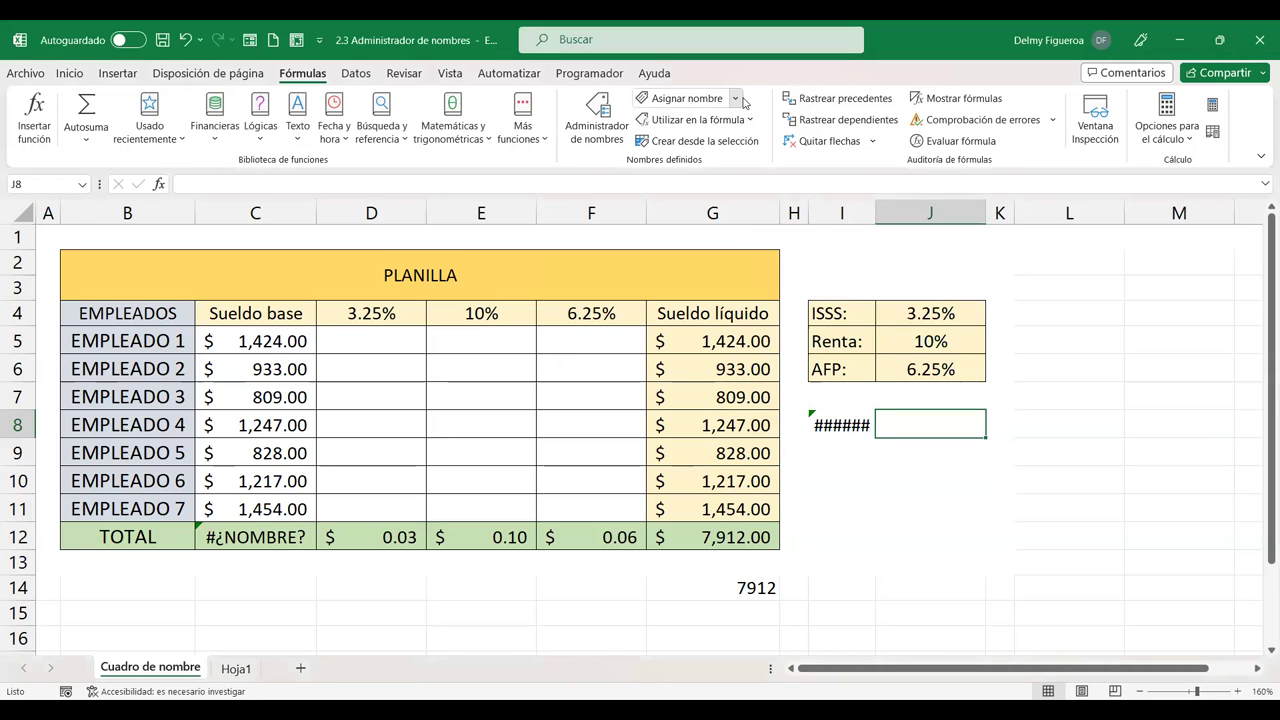
Step: Open Aplicar nombres from the Asignar nombre menu and expand its Opciones
click(688, 98)
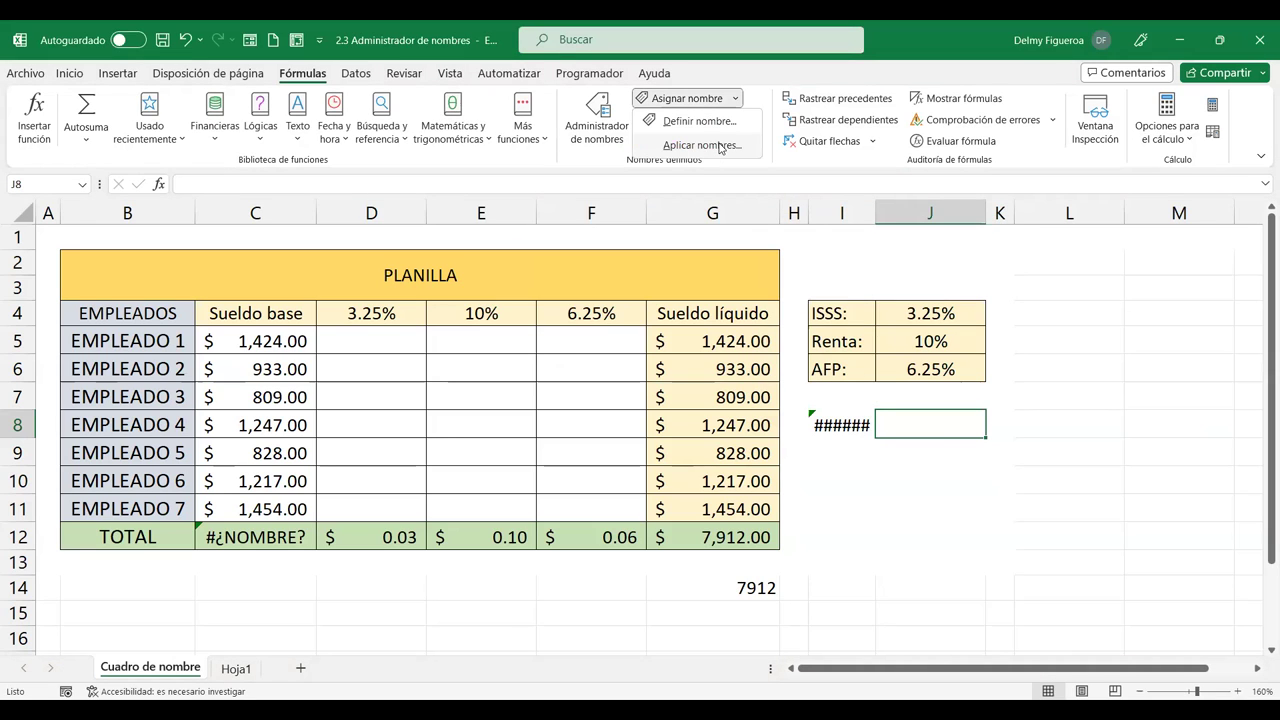
click(722, 146)
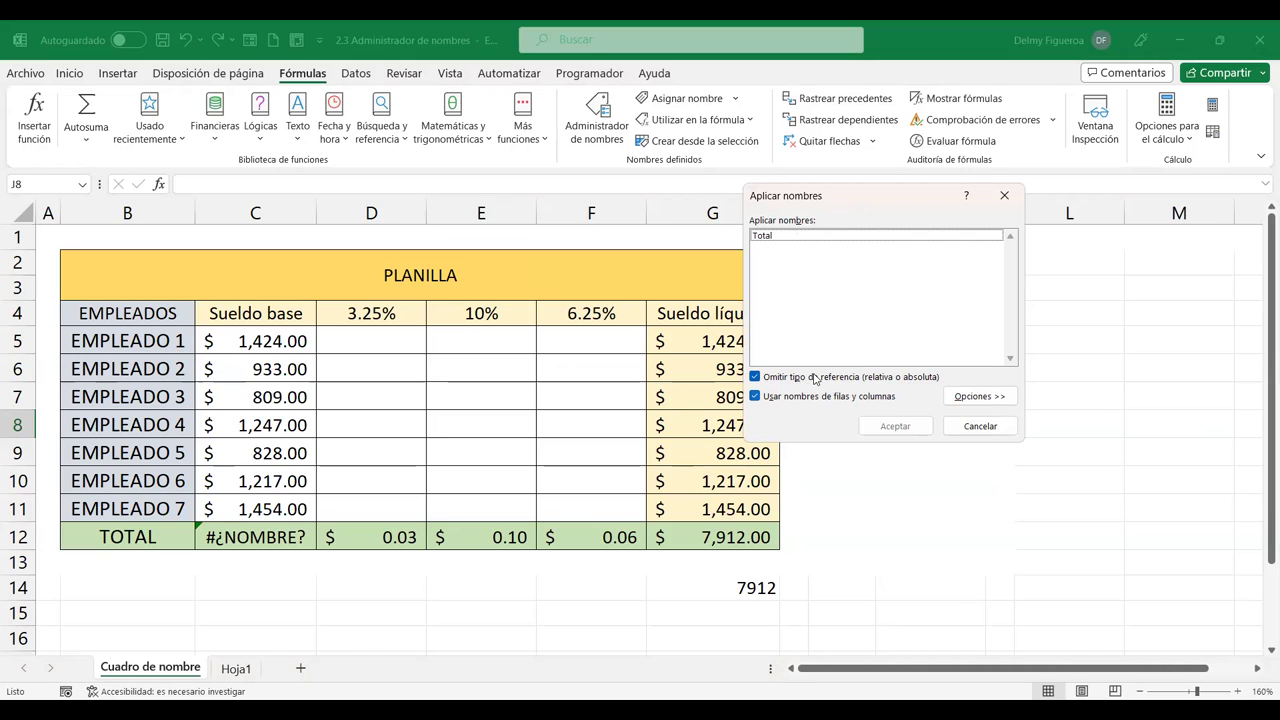
click(978, 396)
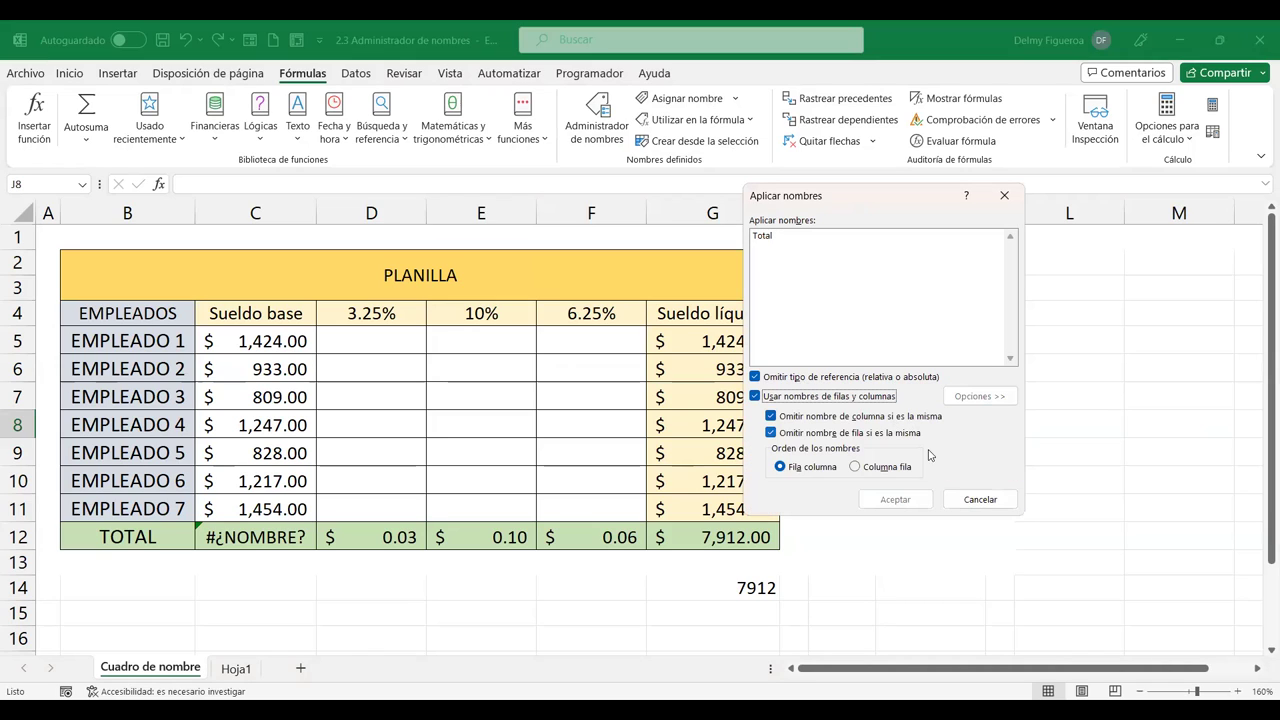
Step: Cancel Aplicar nombres and start a J8 formula with Total from Utilizar en la fórmula
click(975, 499)
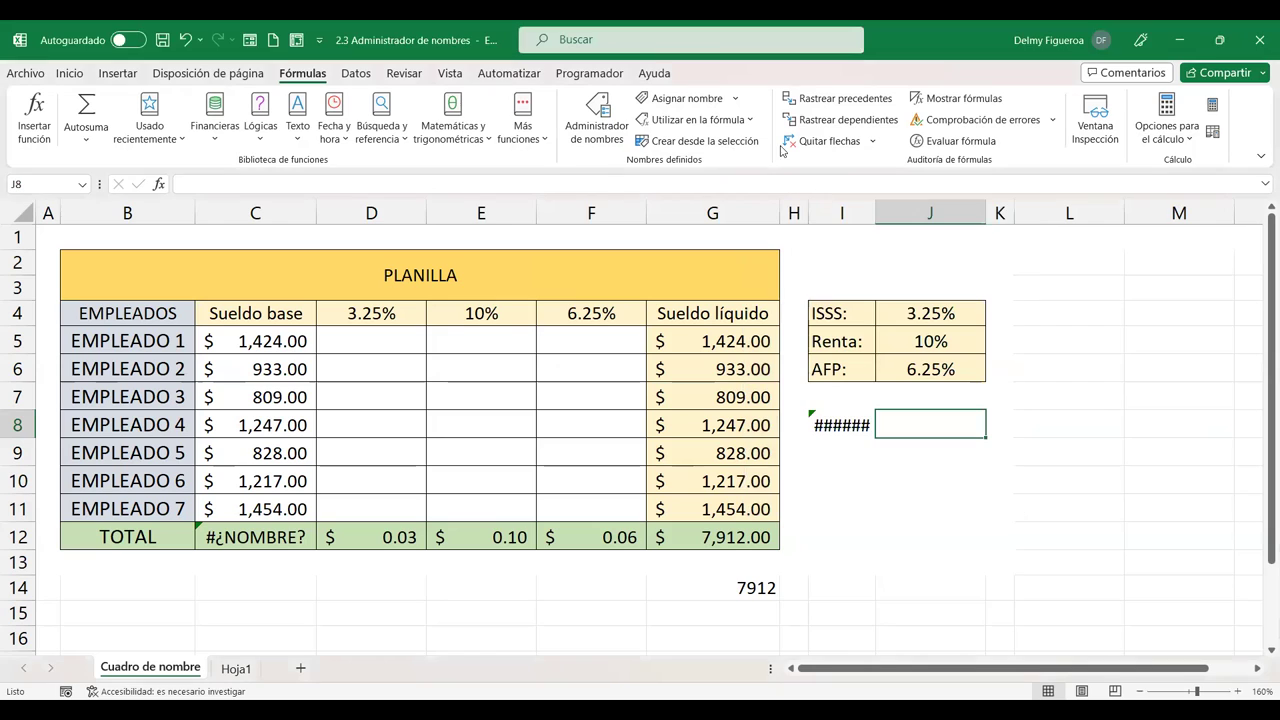
click(750, 120)
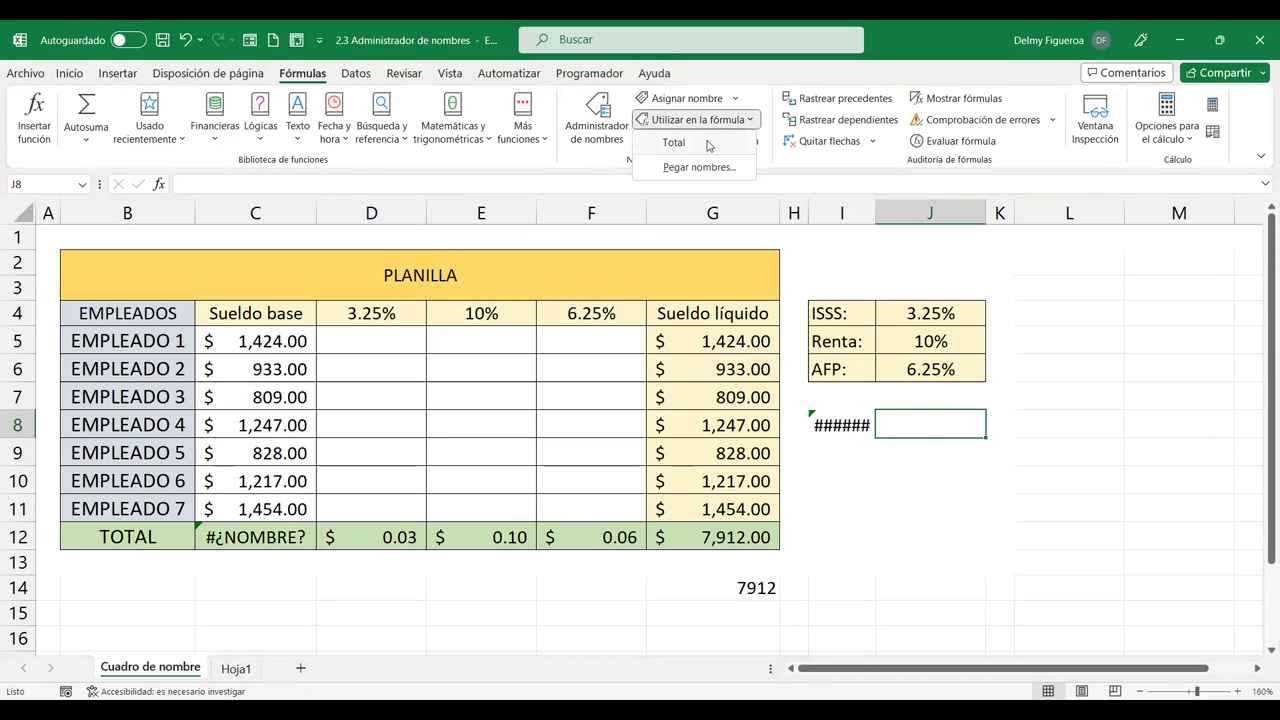
click(708, 146)
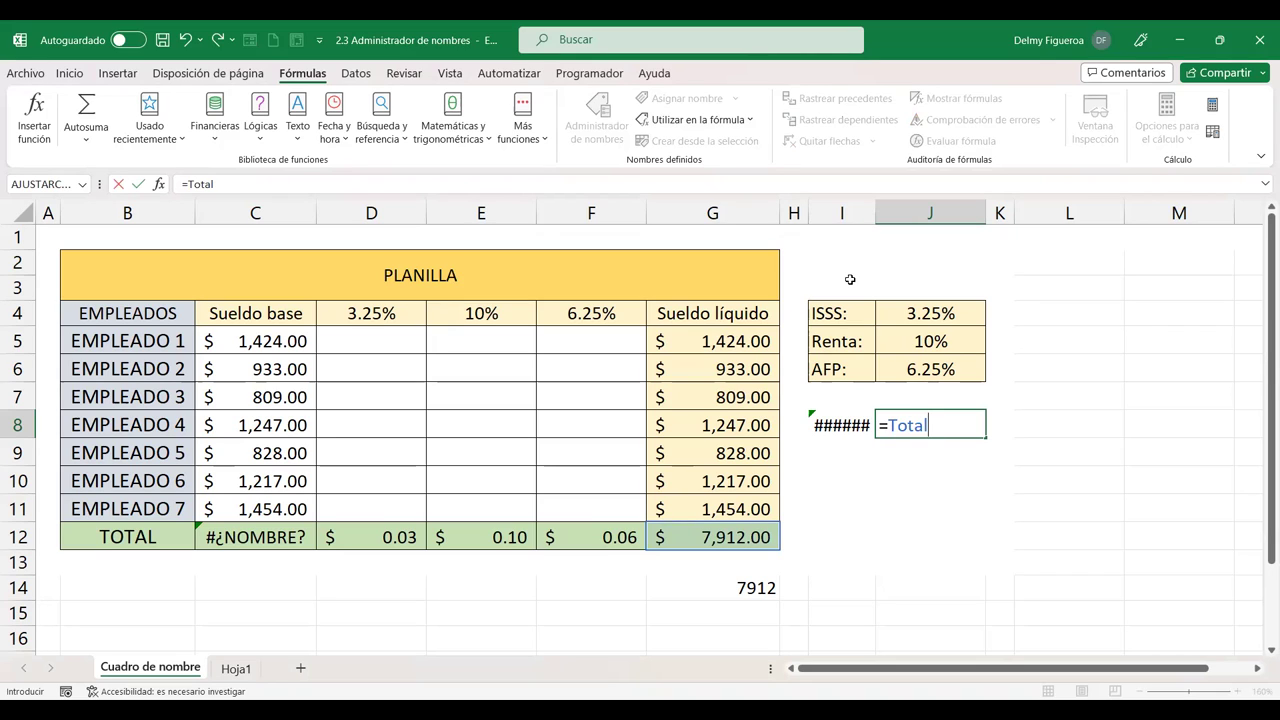
text(*)
Step: Finish the J8 formula as =Total*0.1, showing 791.2
click(946, 421)
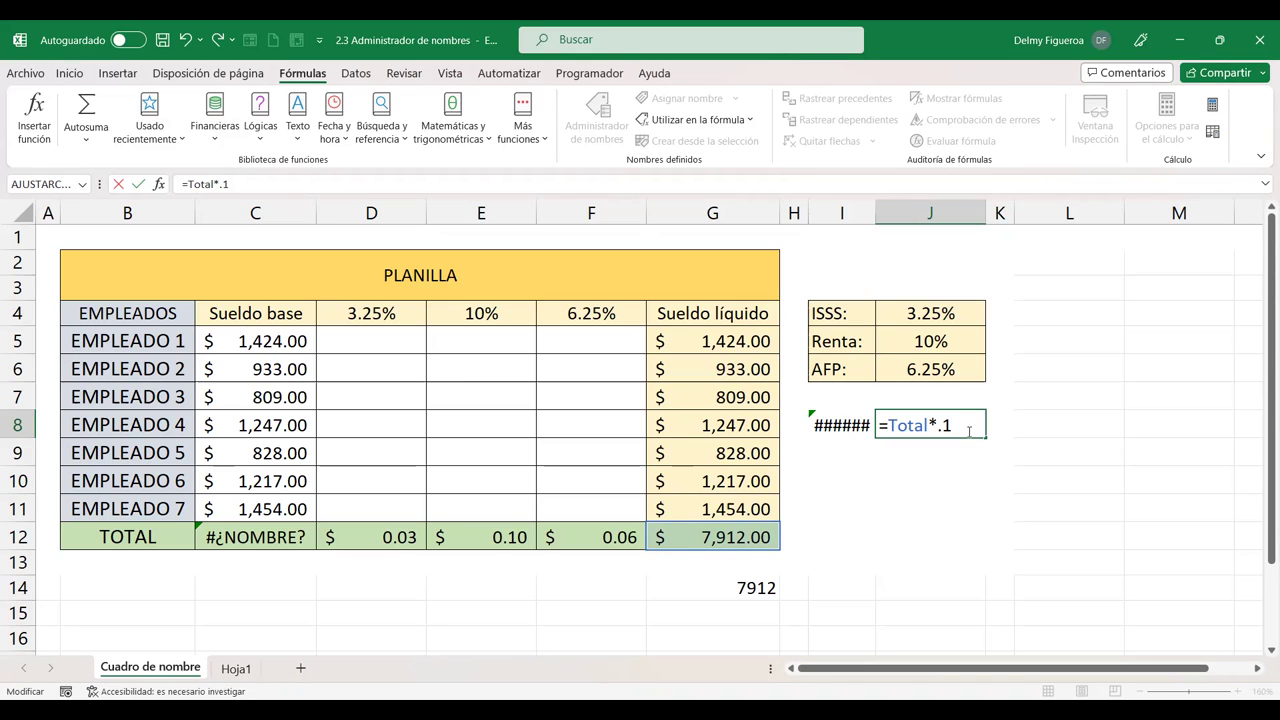
click(905, 427)
key(Return)
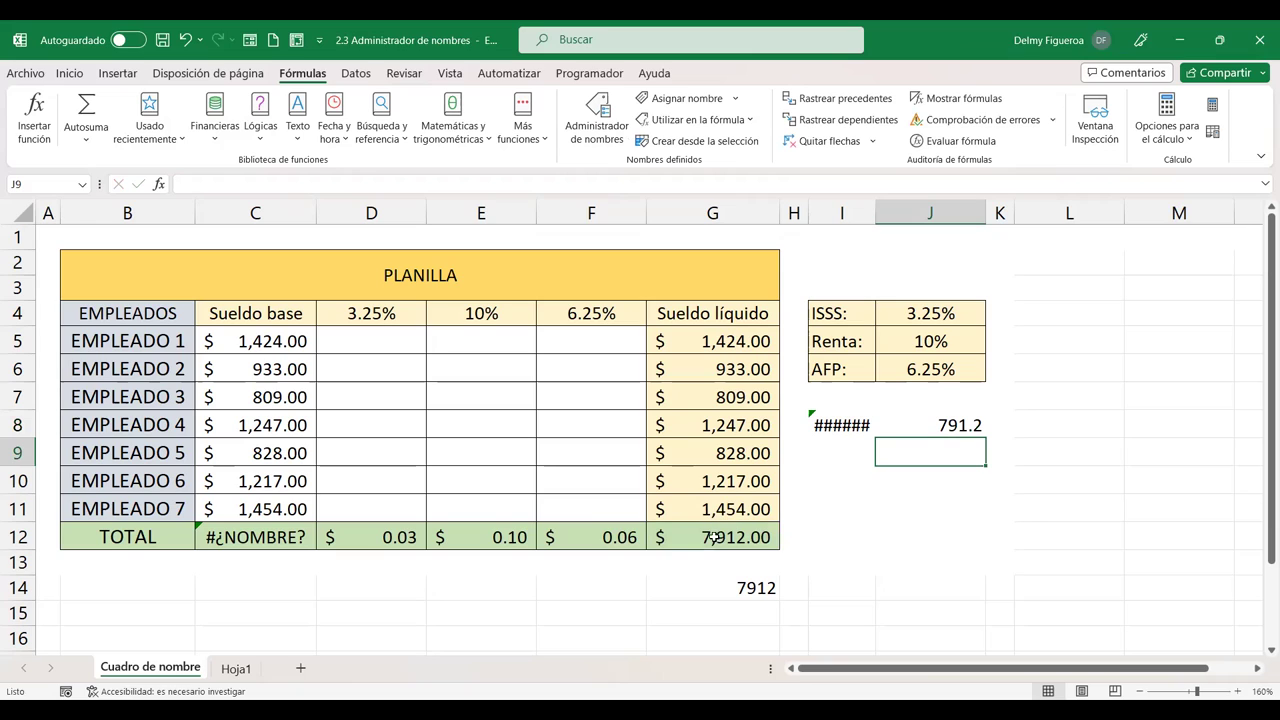
click(936, 428)
double_click(936, 428)
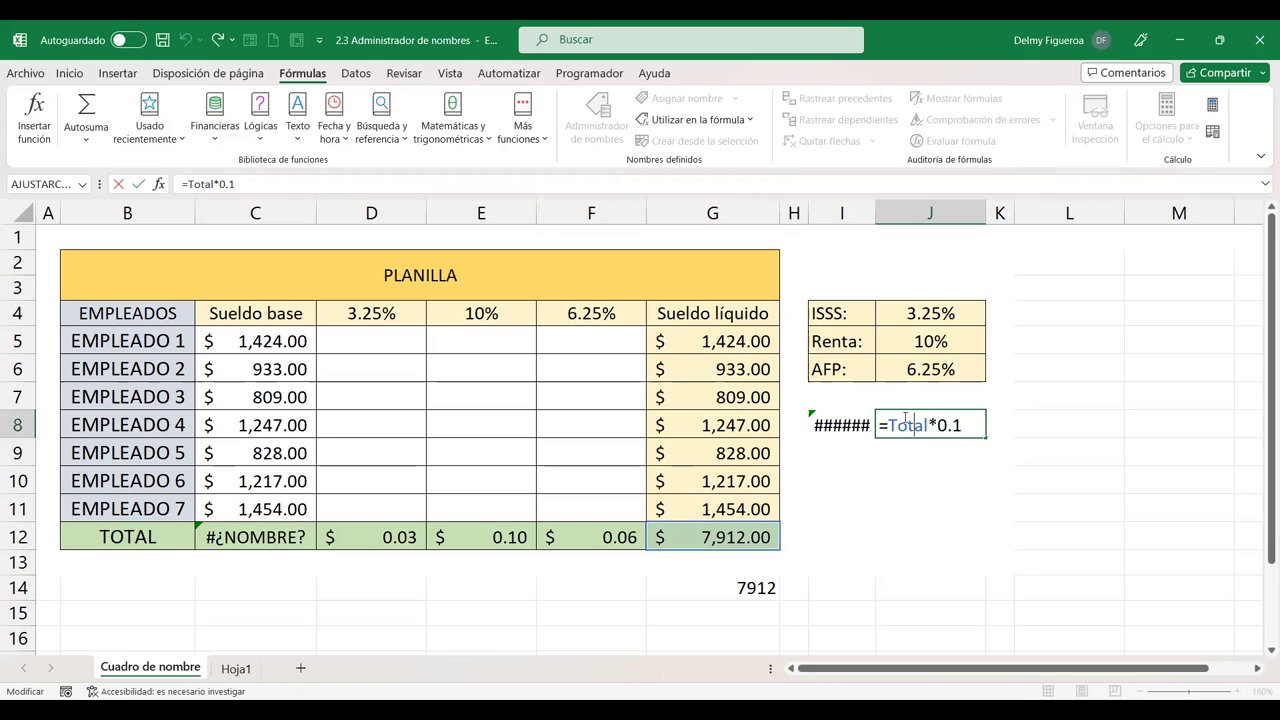
key(Return)
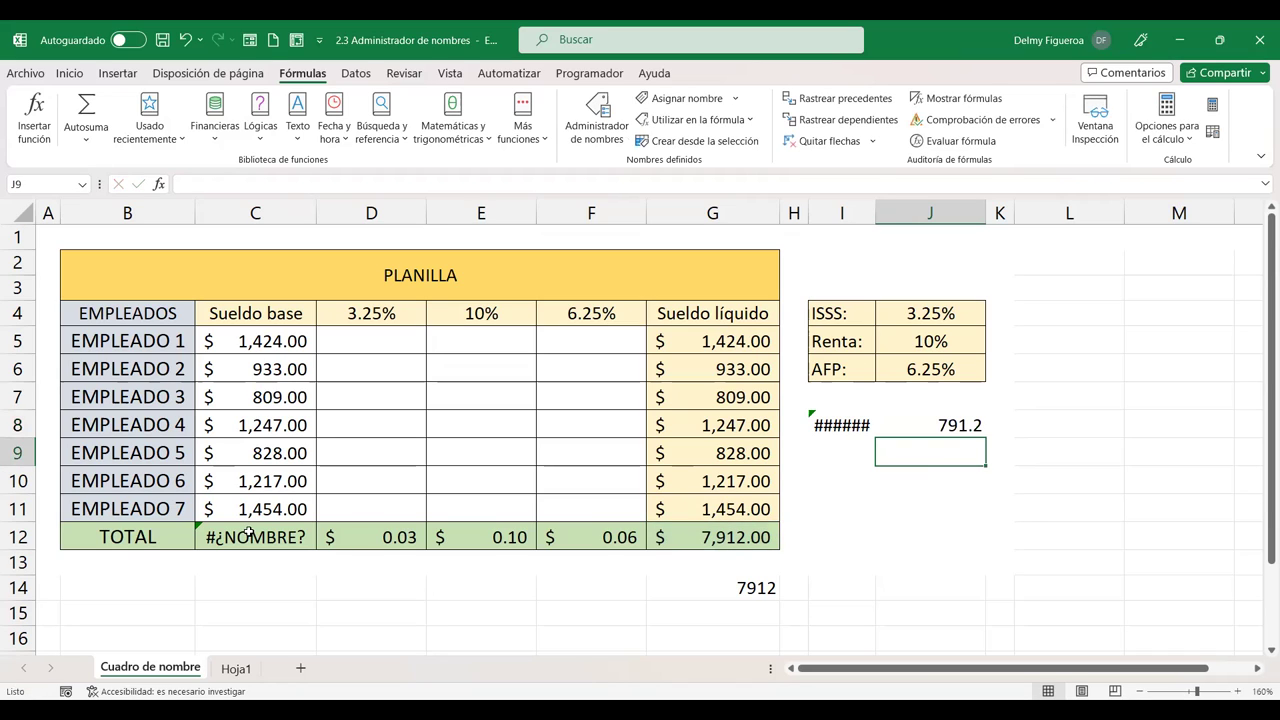
Step: Clear the broken SUMA formula from C12
click(249, 532)
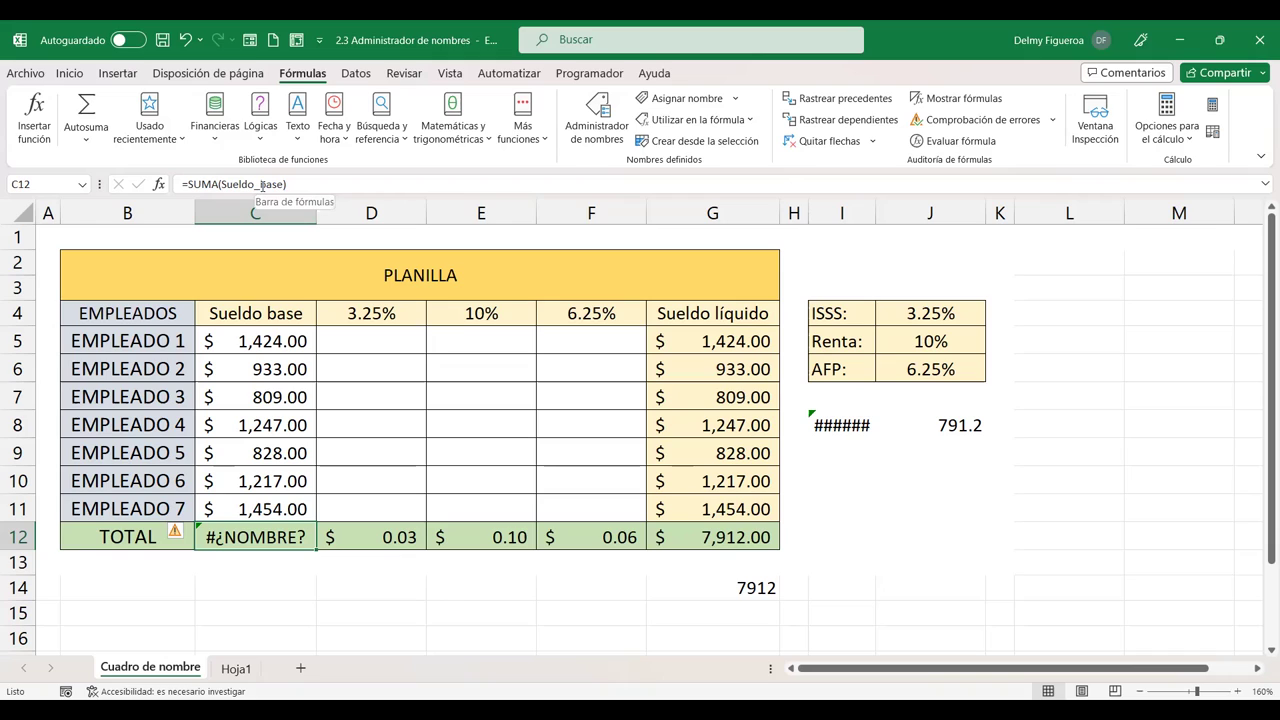
click(296, 564)
drag(290, 540, 272, 520)
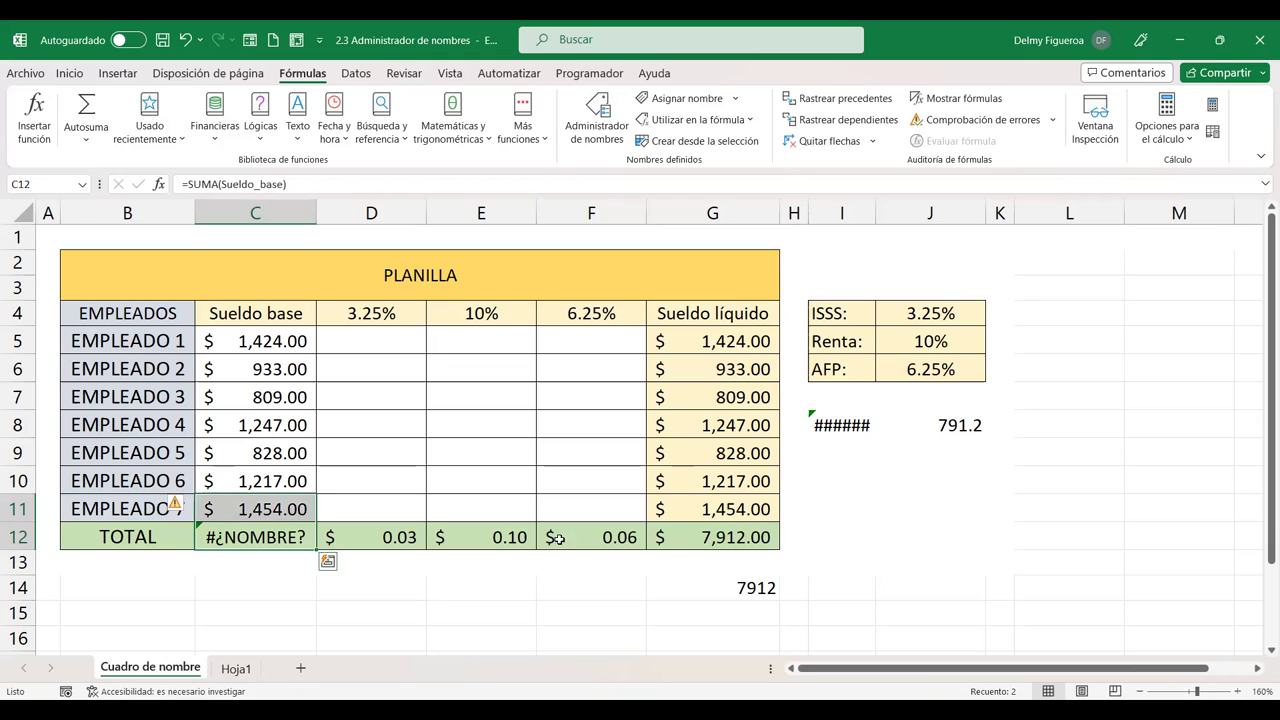
click(287, 546)
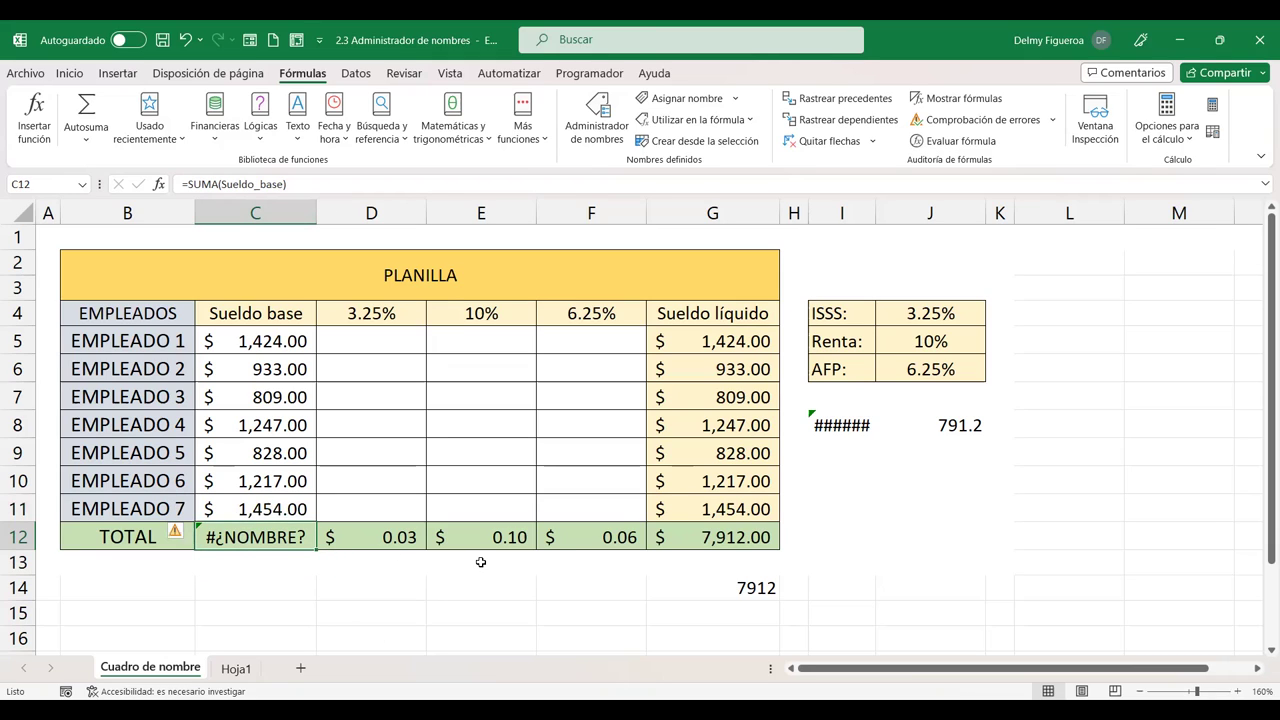
key(Delete)
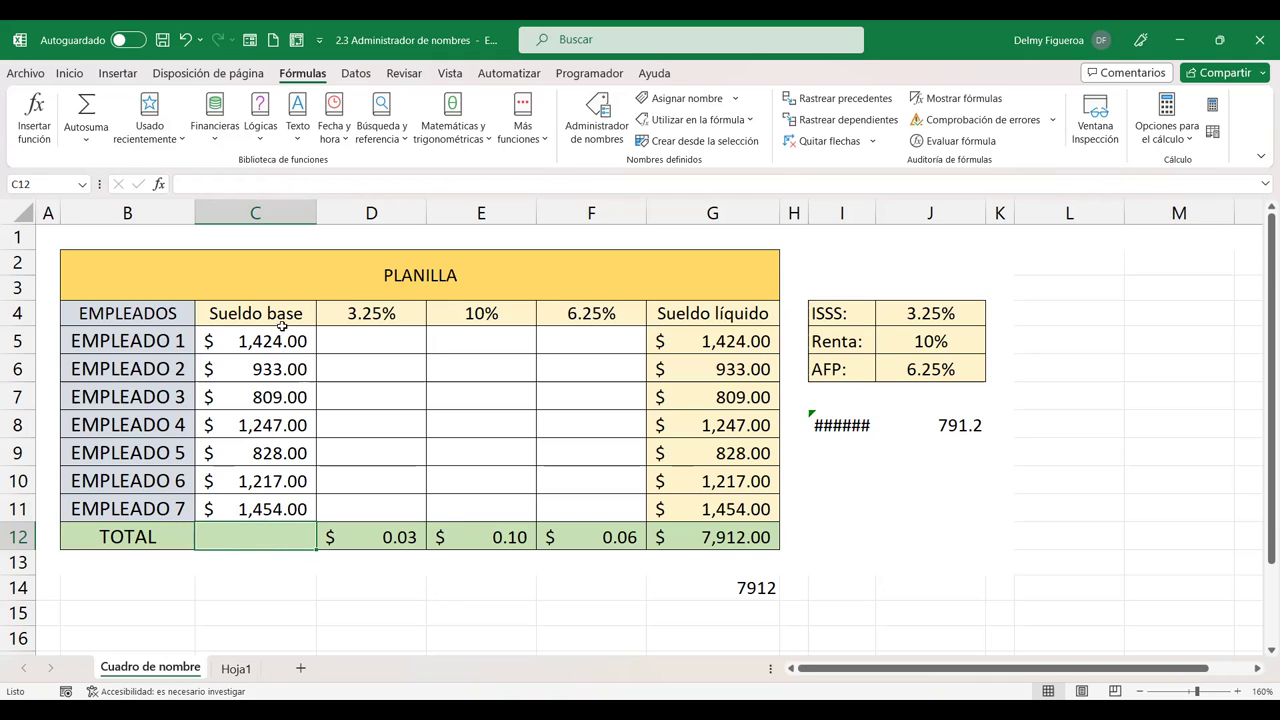
Step: Name the selected salary cells C5:C11 as Sueldo_base
drag(276, 335, 268, 505)
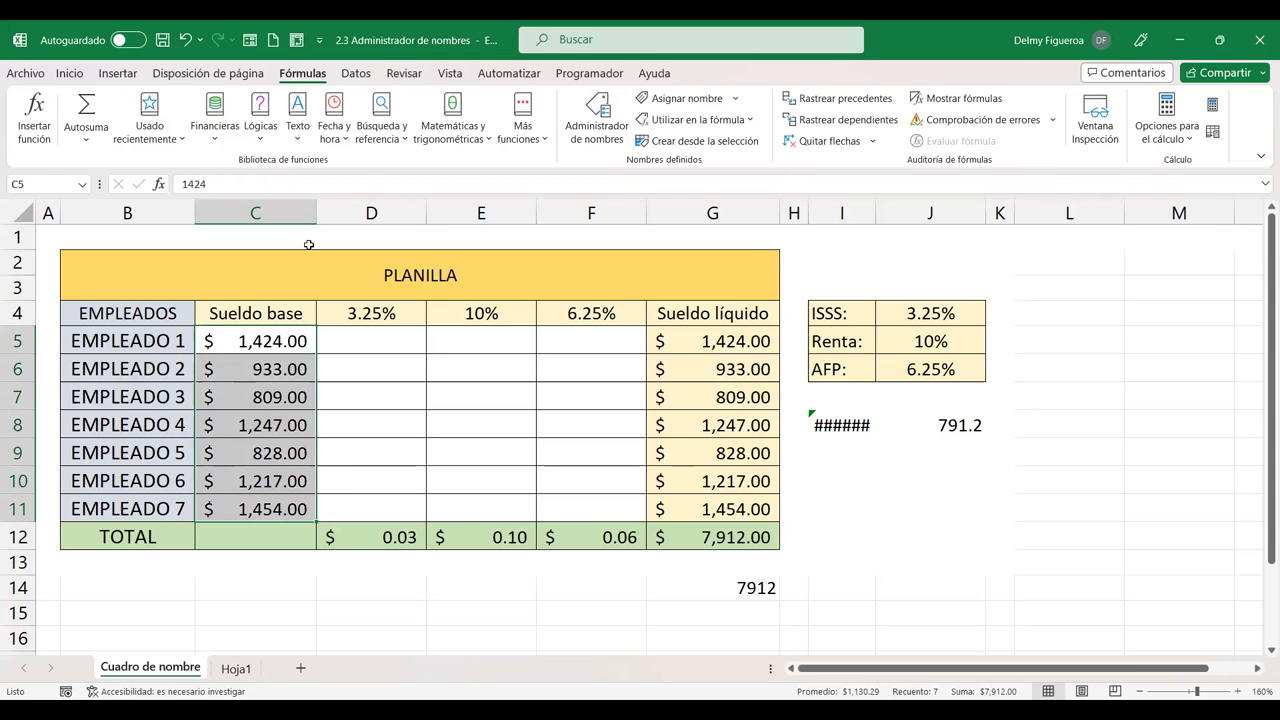
click(685, 104)
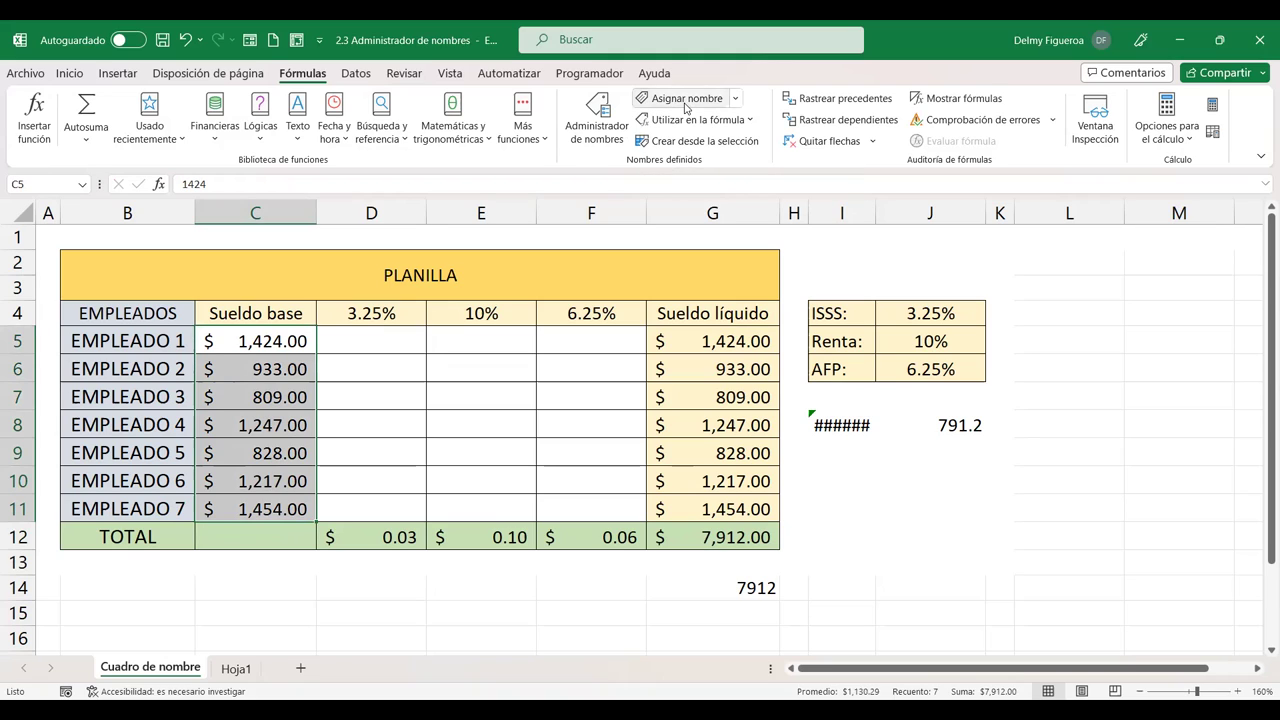
click(886, 292)
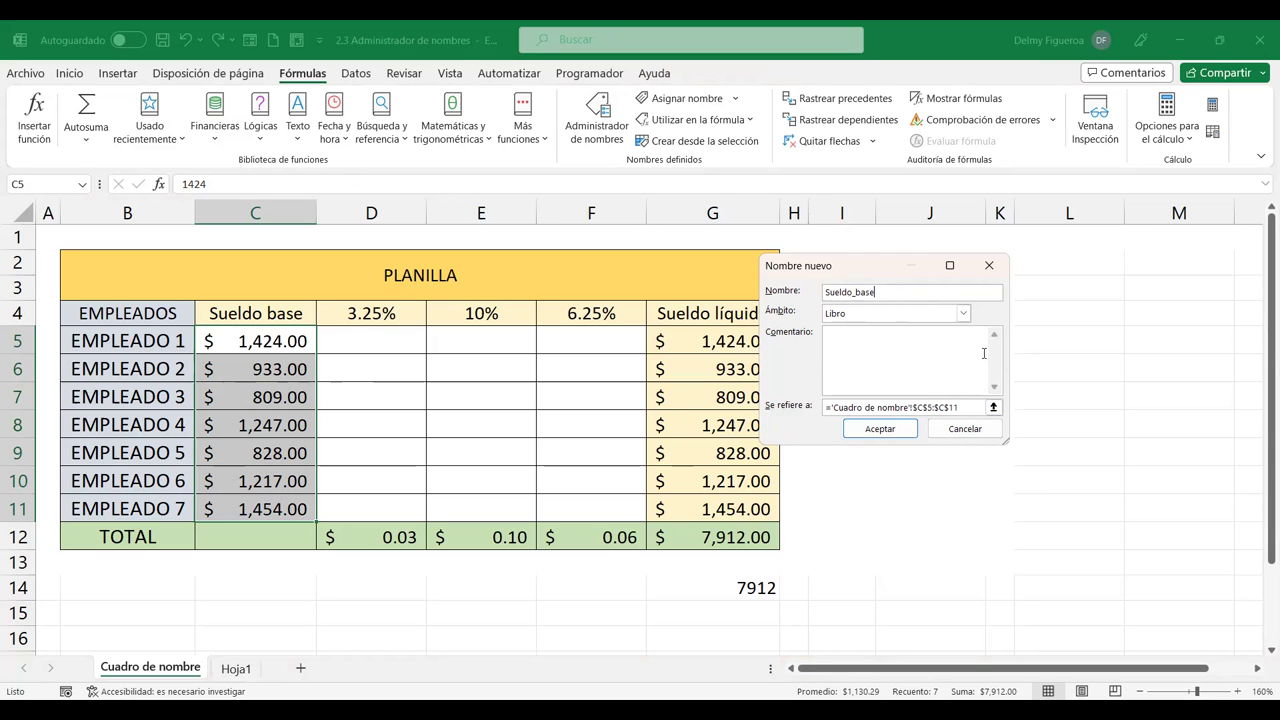
click(879, 429)
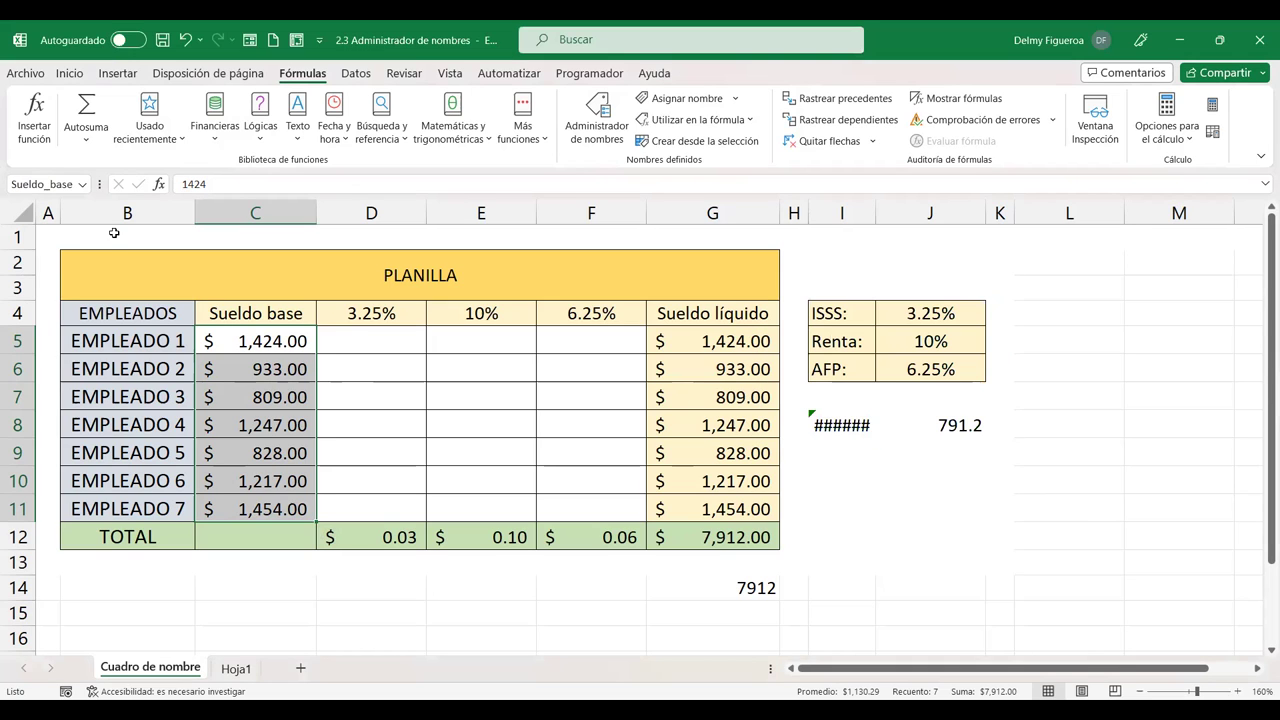
Step: Check the Name Box's list of names and start a SUMA formula in C12
click(84, 186)
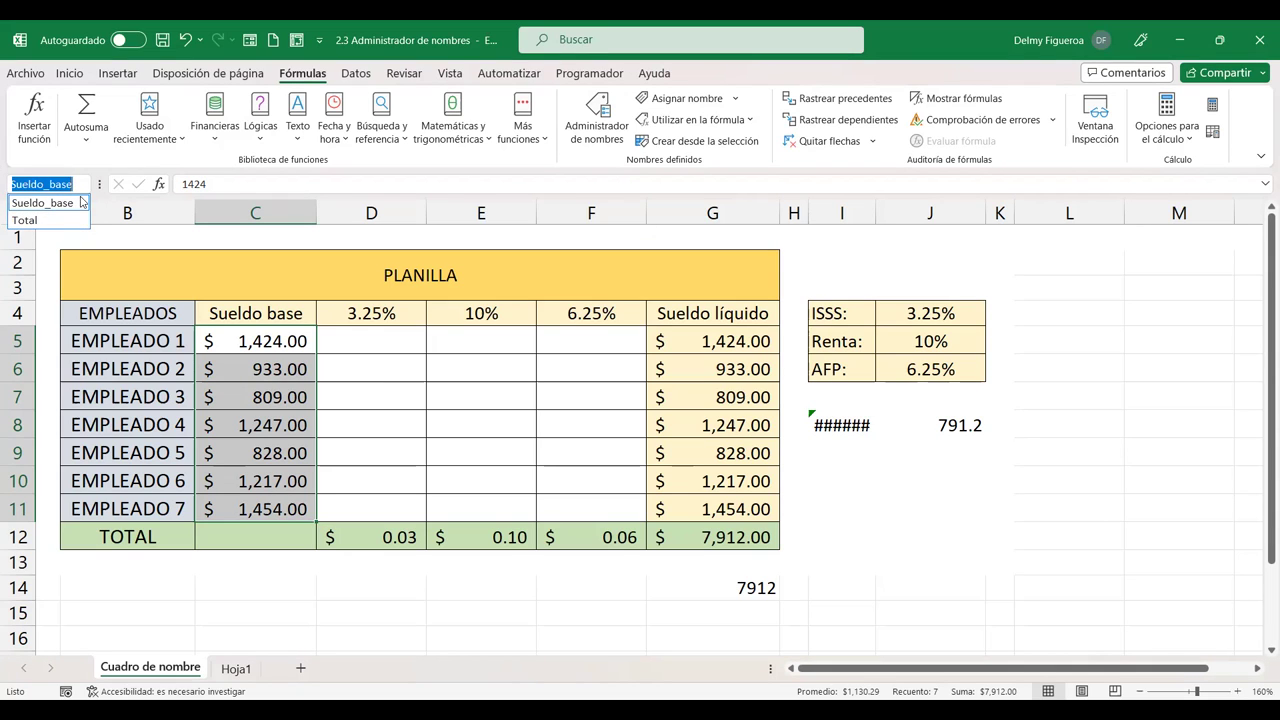
click(280, 535)
click(278, 533)
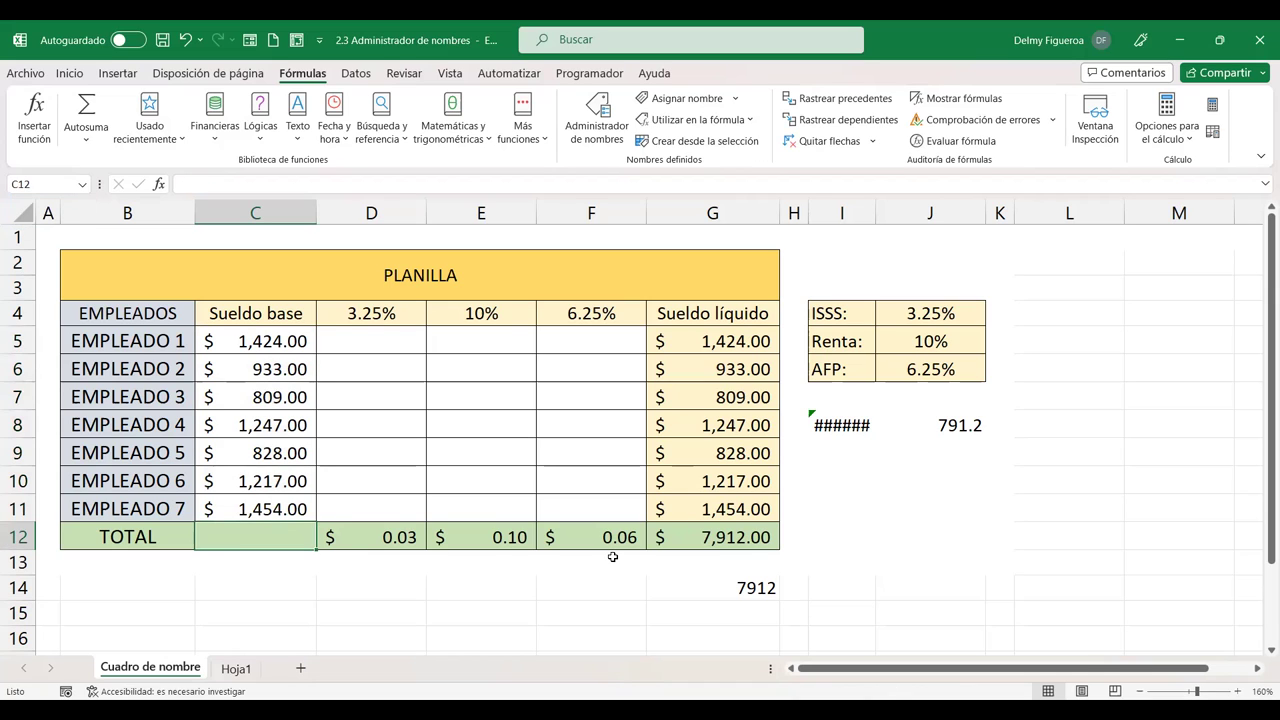
text(=suma)
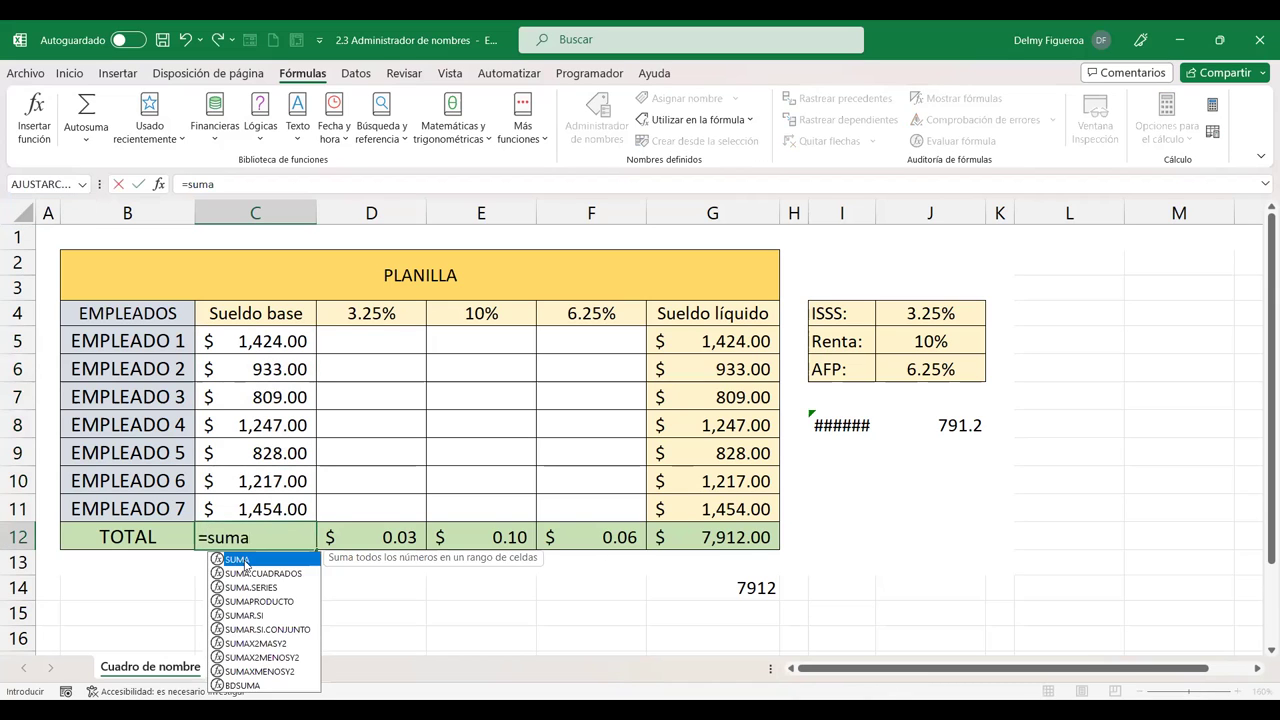
double_click(245, 561)
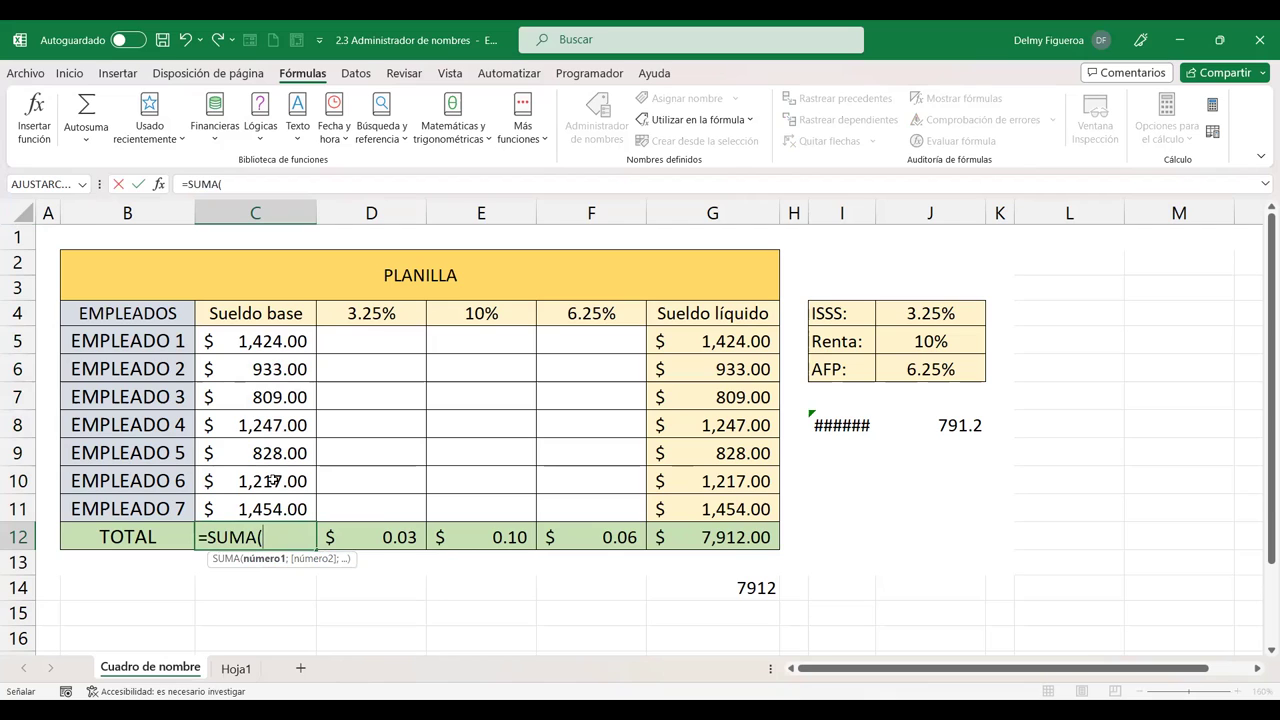
Step: Complete C12 as =SUMA(Sueldo_base), giving $7,912.00
drag(273, 508, 280, 341)
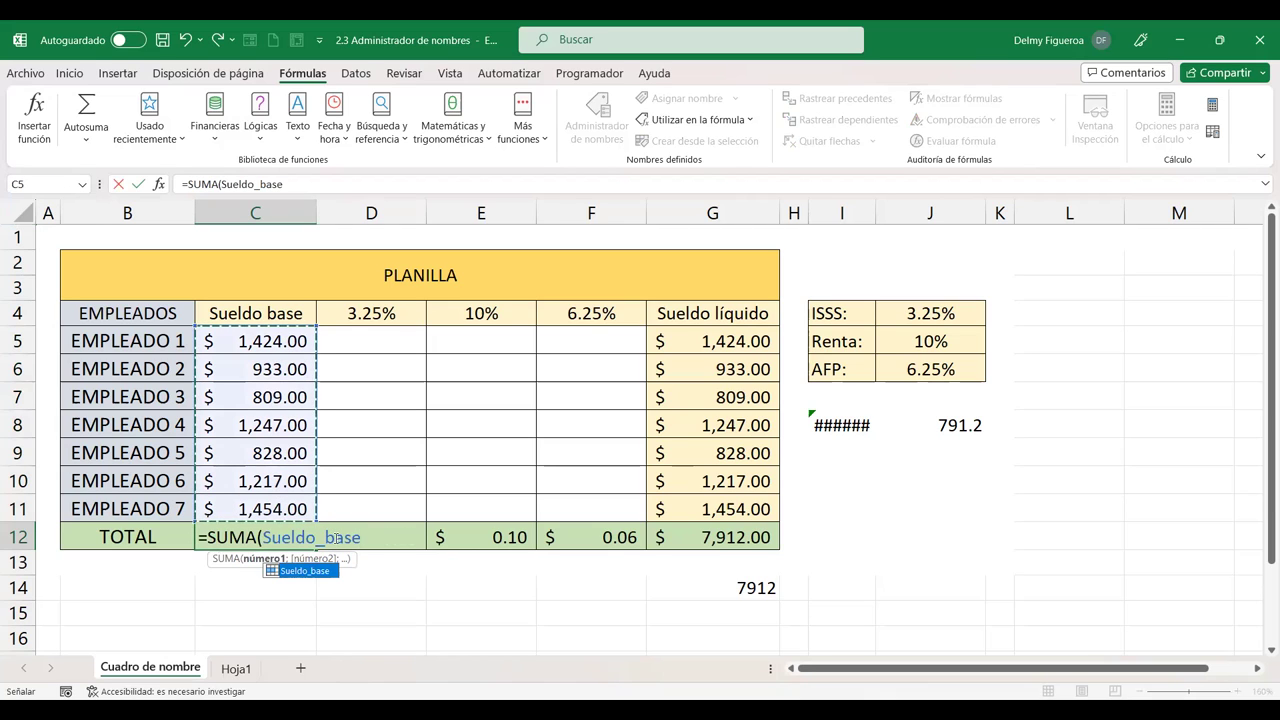
drag(282, 344, 281, 400)
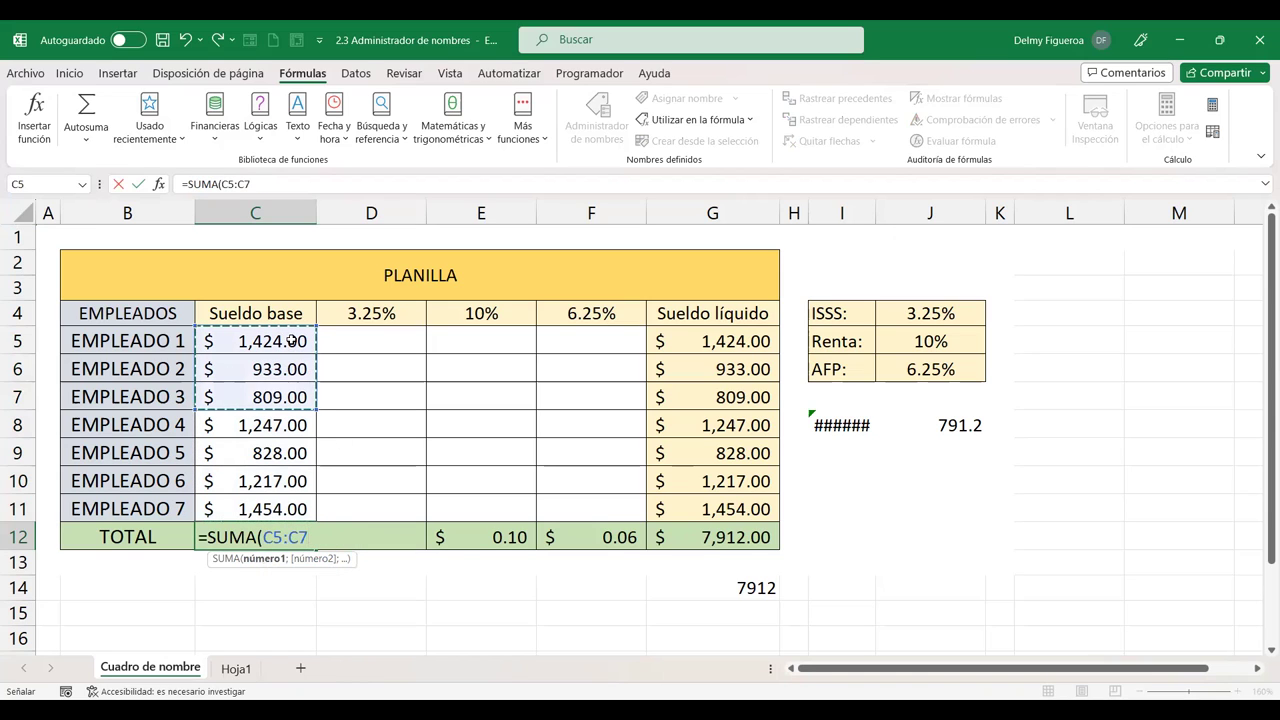
shift+click(270, 450)
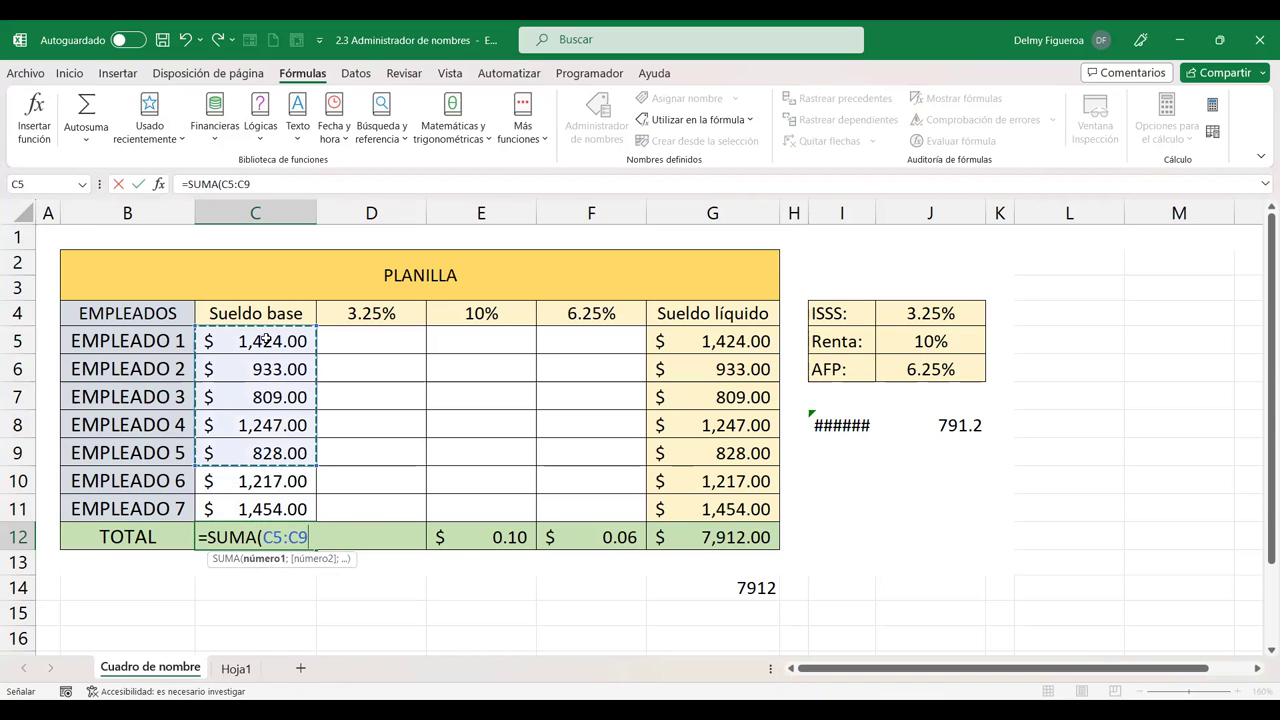
key(BackSpace)
key(BackSpace)
key(BackSpace)
text(Sueldo_base)
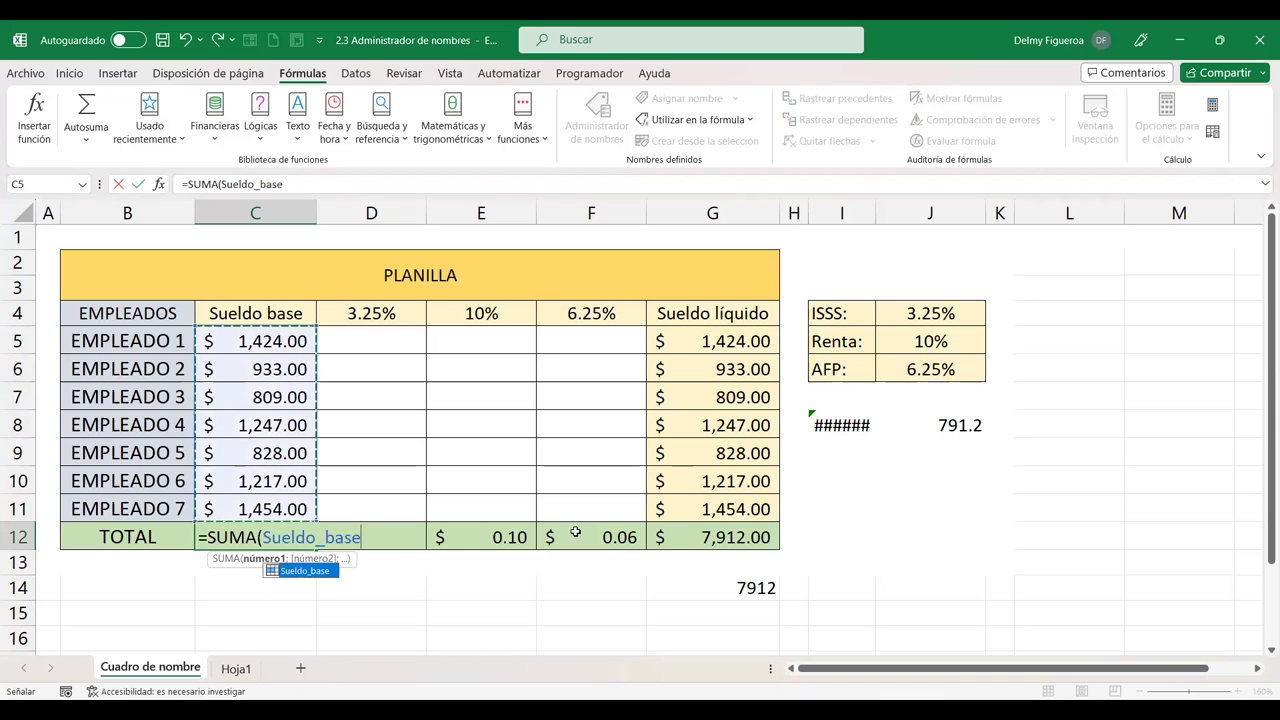
key(Return)
click(273, 538)
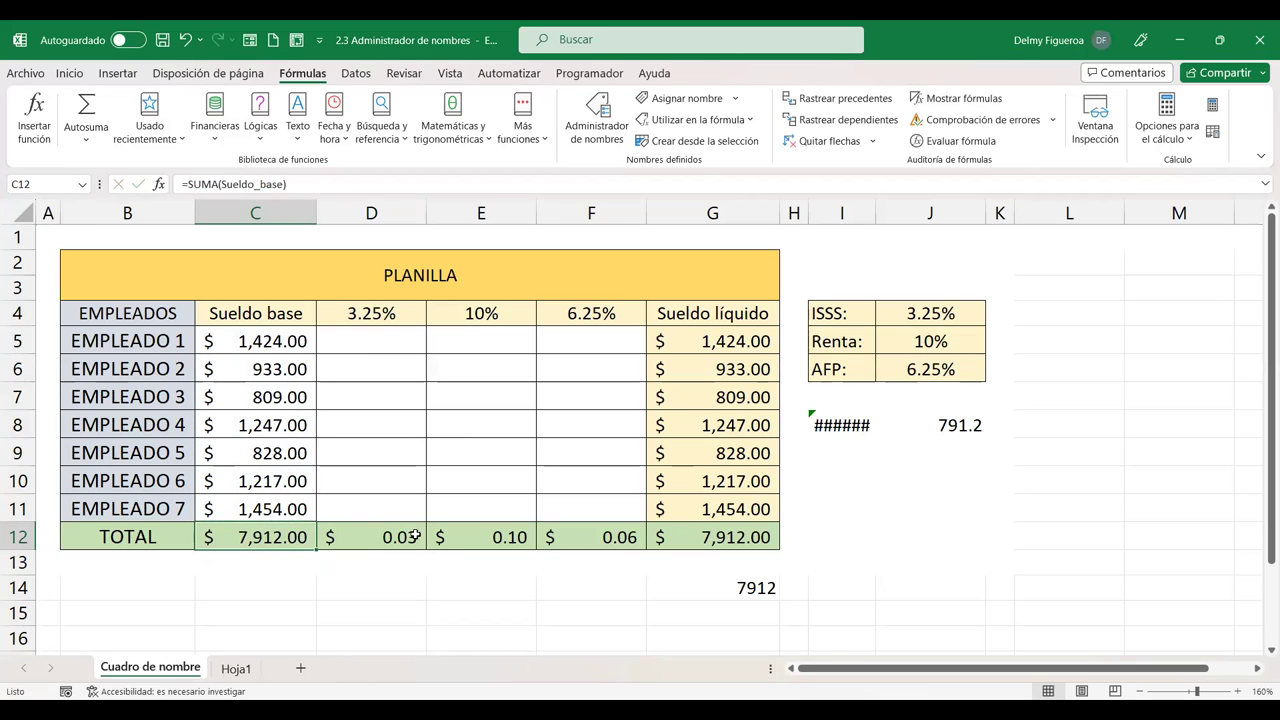
Step: Replace the 3.25% header in D4 with ISSS and check the E12 total
click(378, 312)
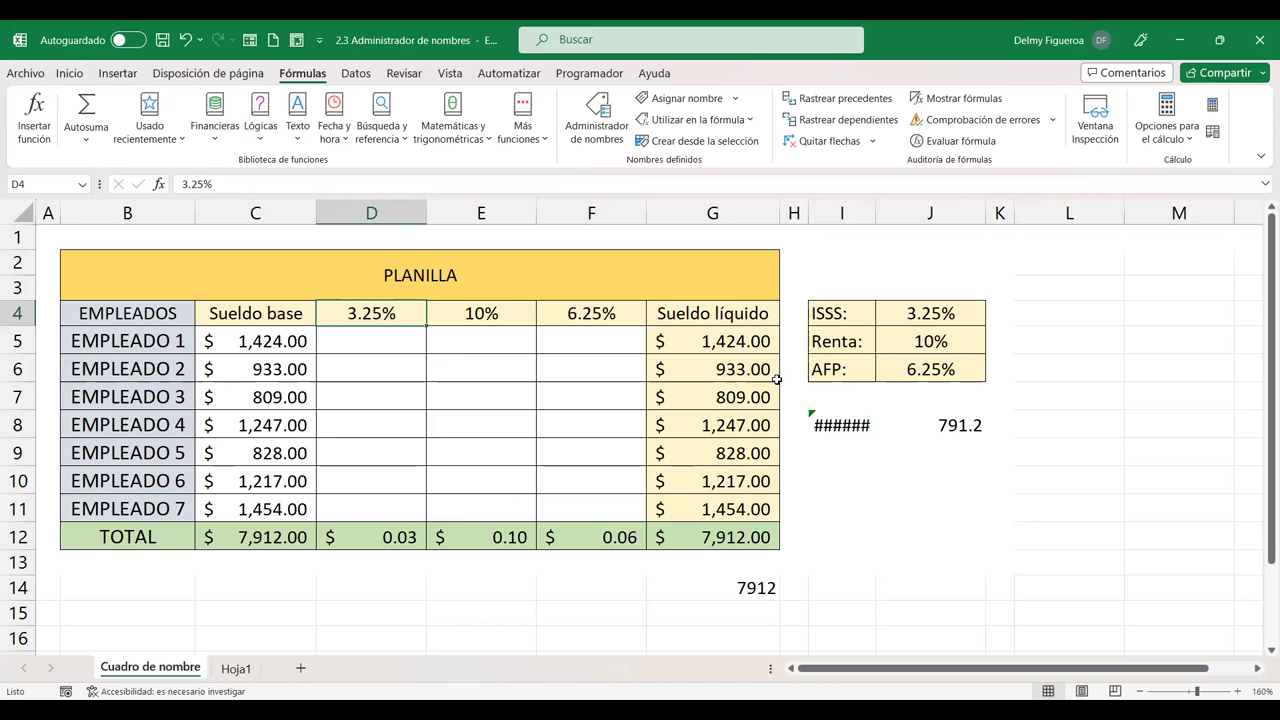
text(ISSS)
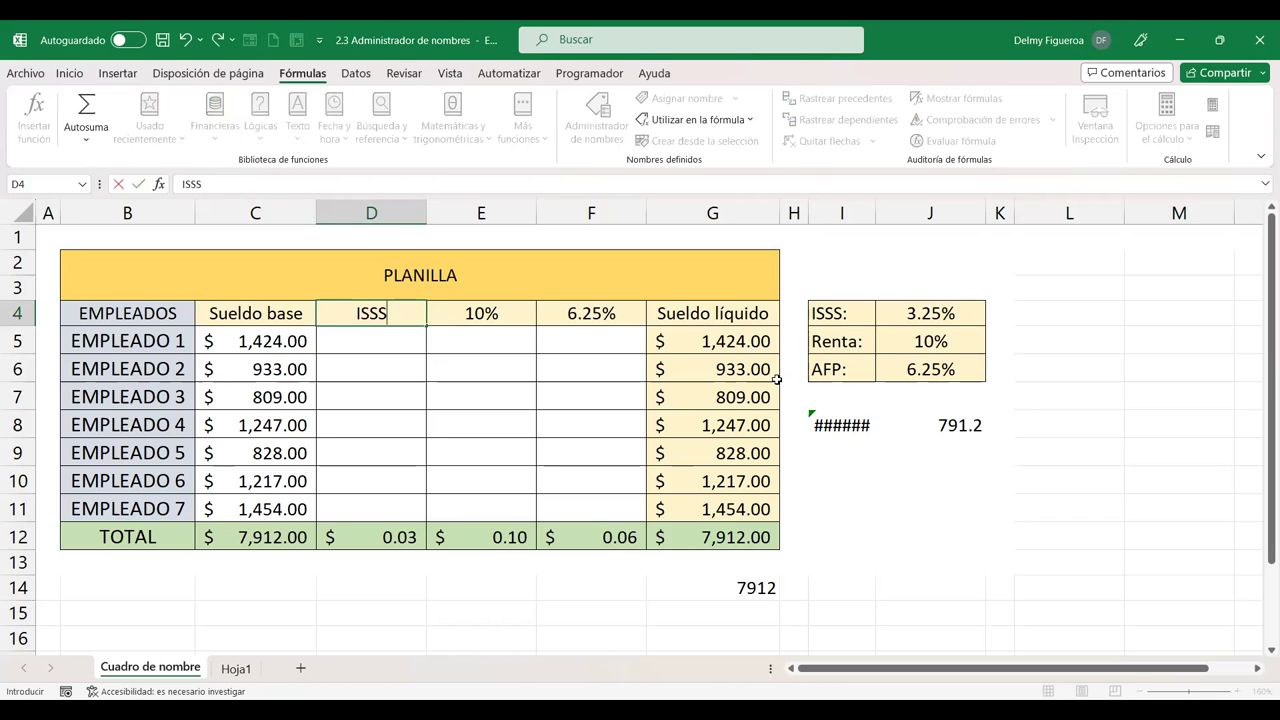
key(Tab)
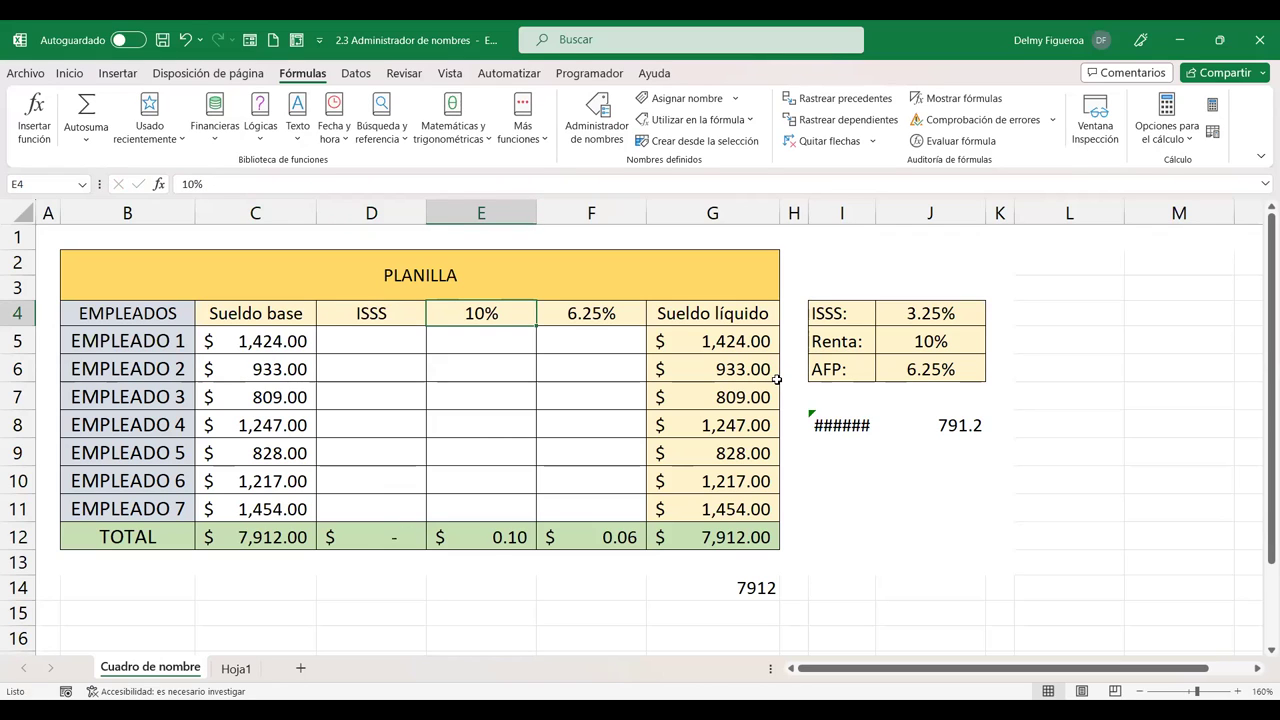
click(512, 521)
click(511, 533)
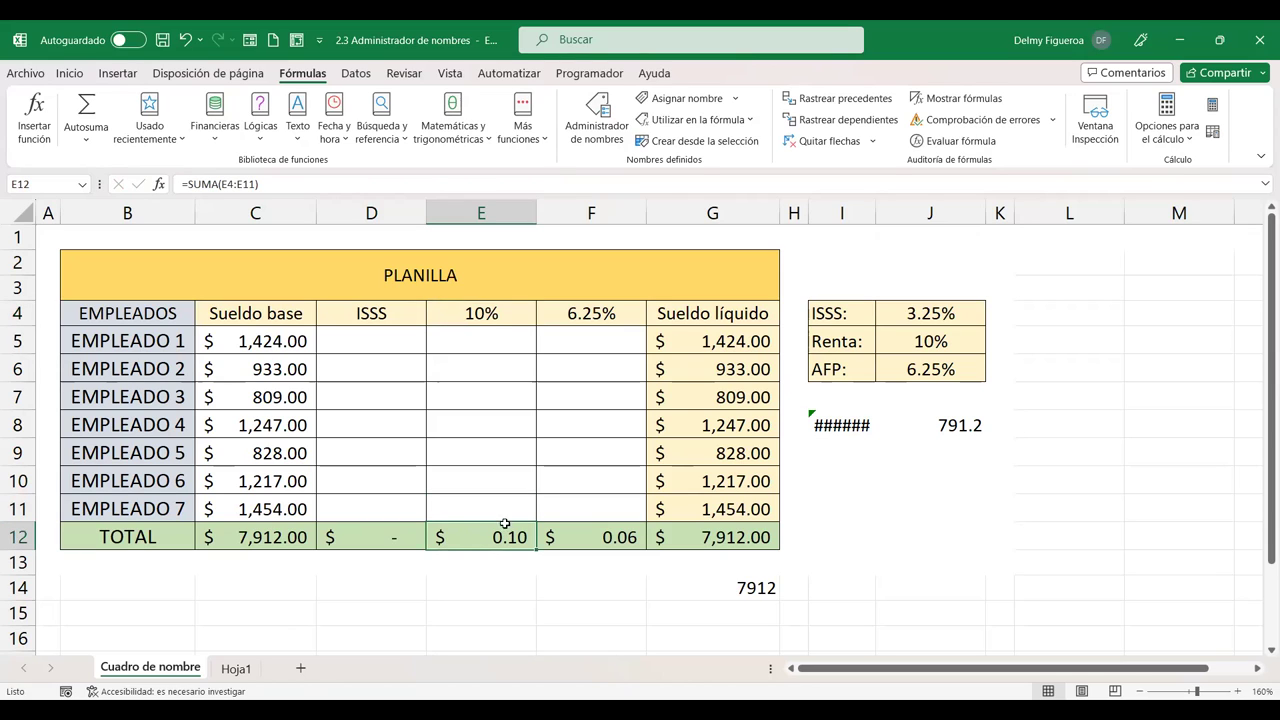
Step: Rename the E4 and F4 headers to Renta and AFP
click(506, 317)
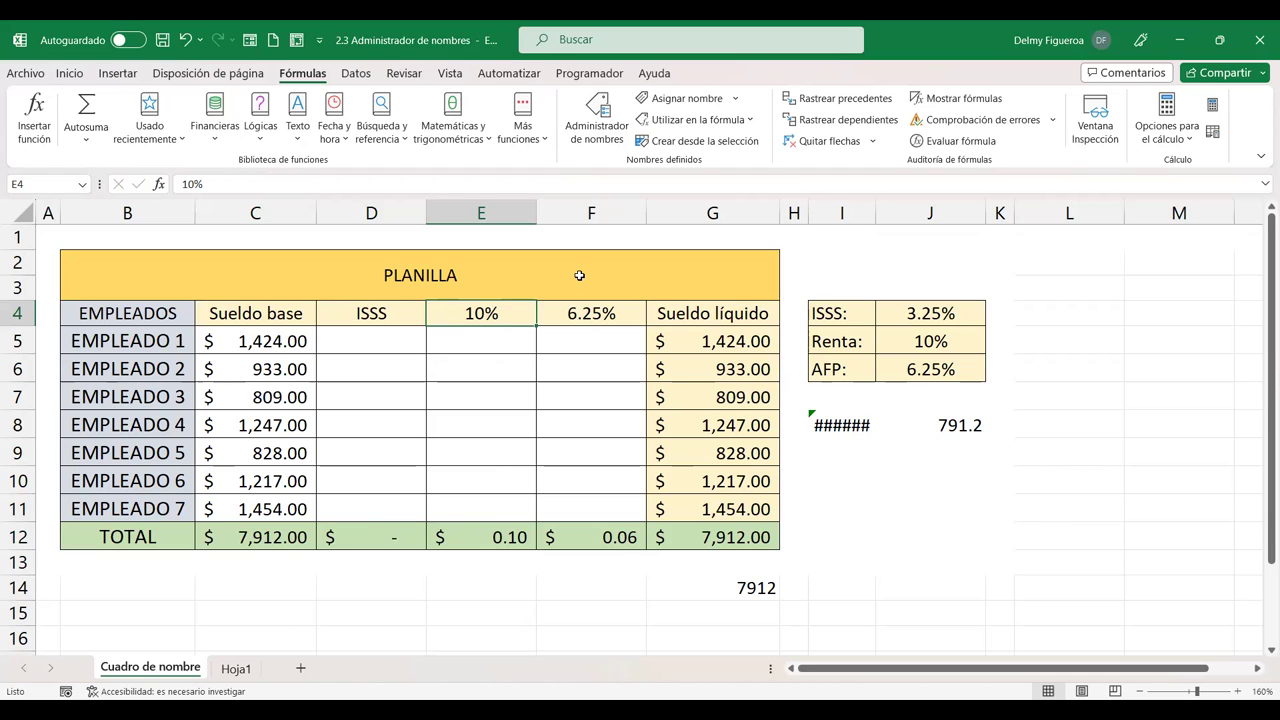
text(Renta)
key(Tab)
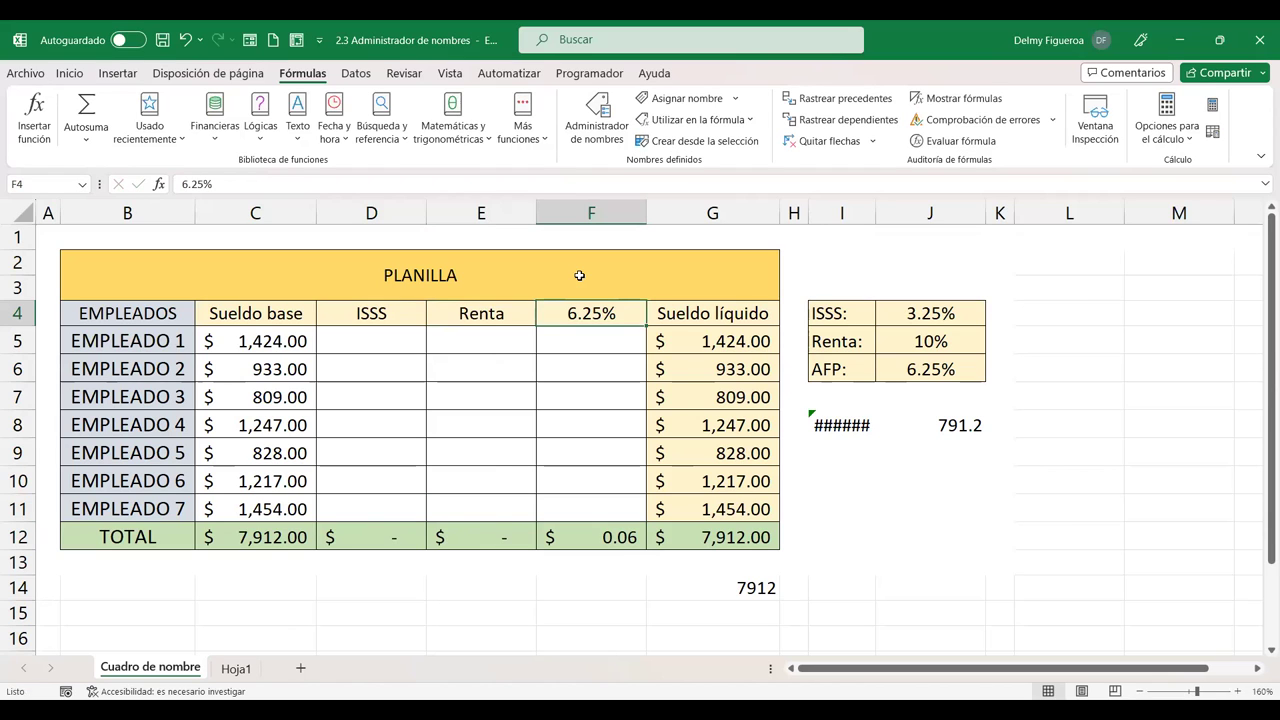
text(AFP)
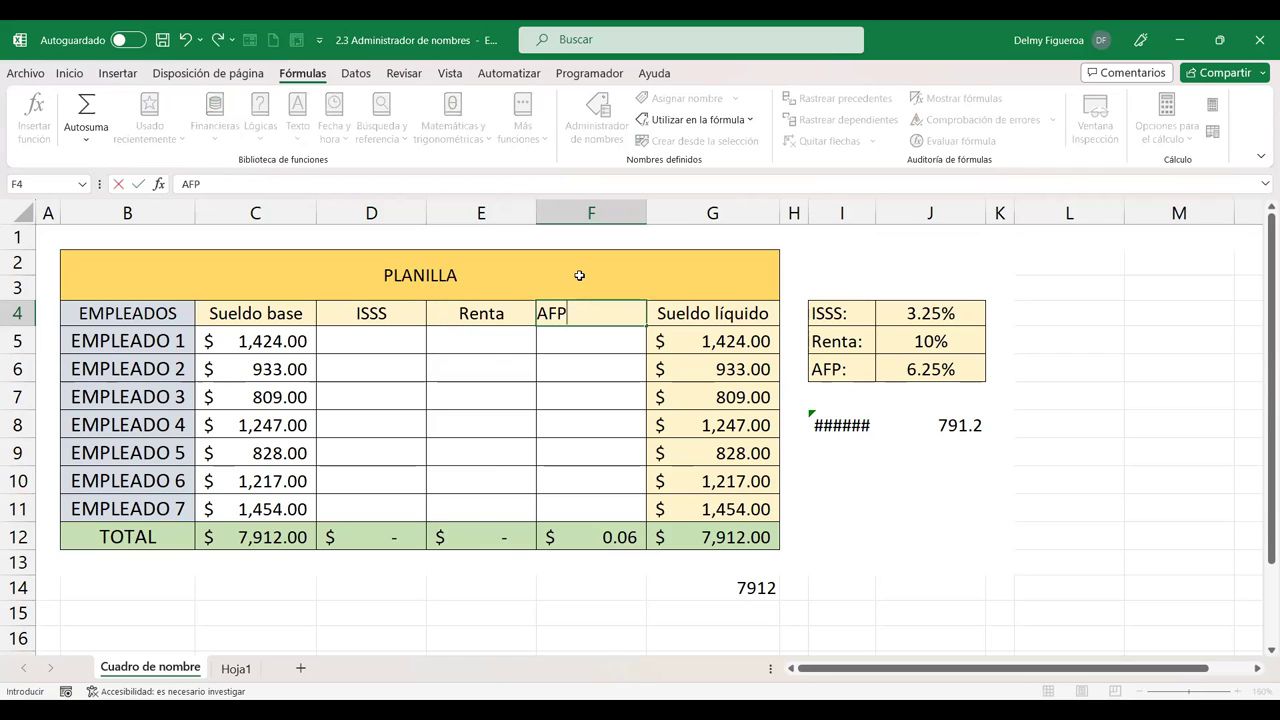
key(Return)
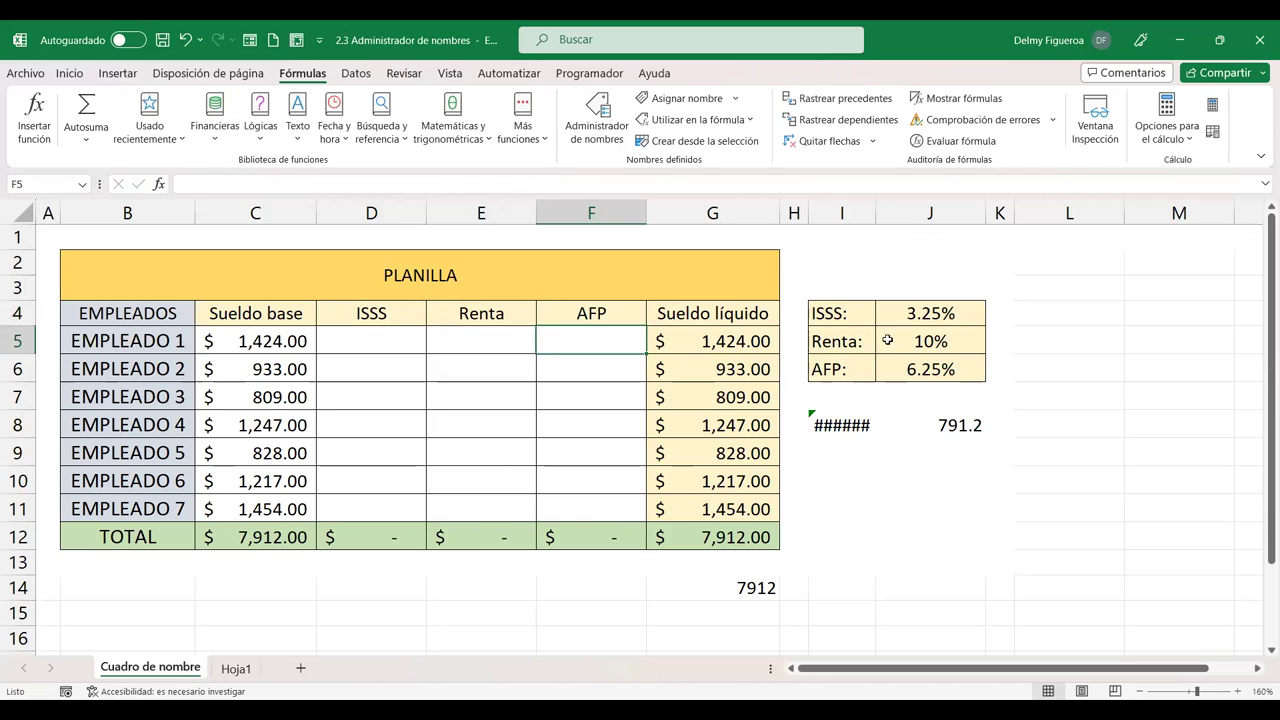
click(846, 312)
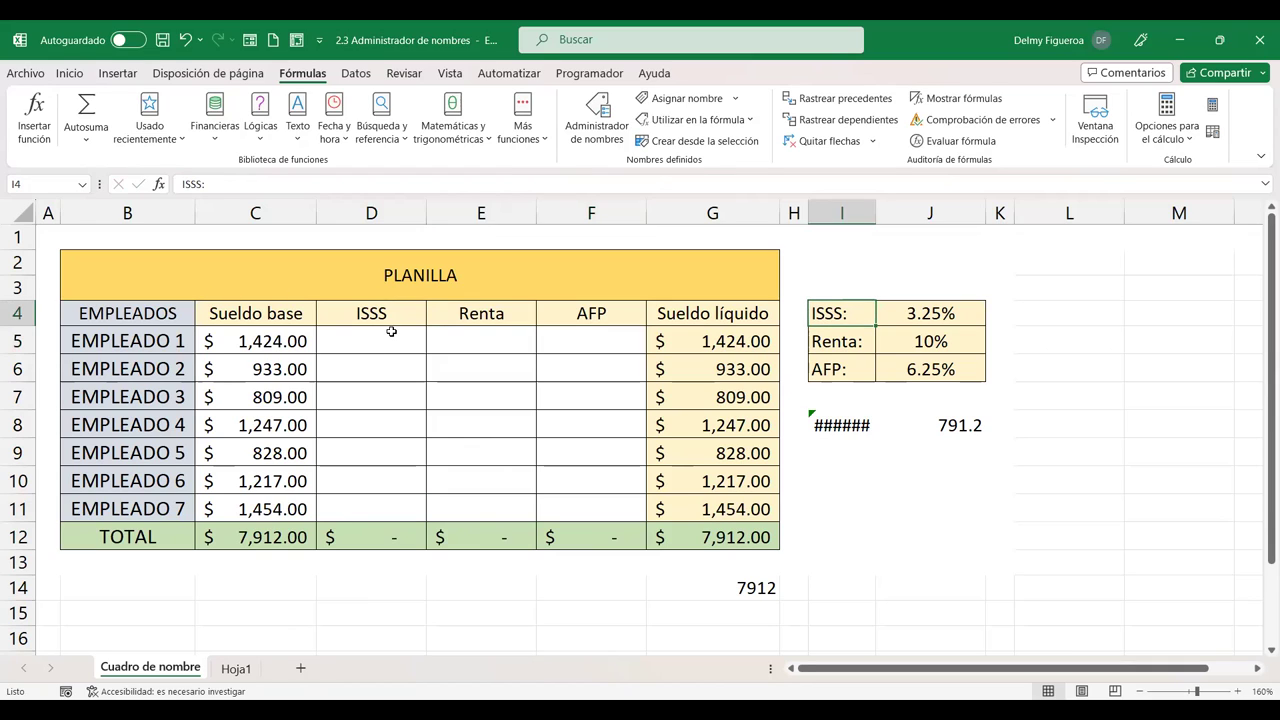
click(386, 338)
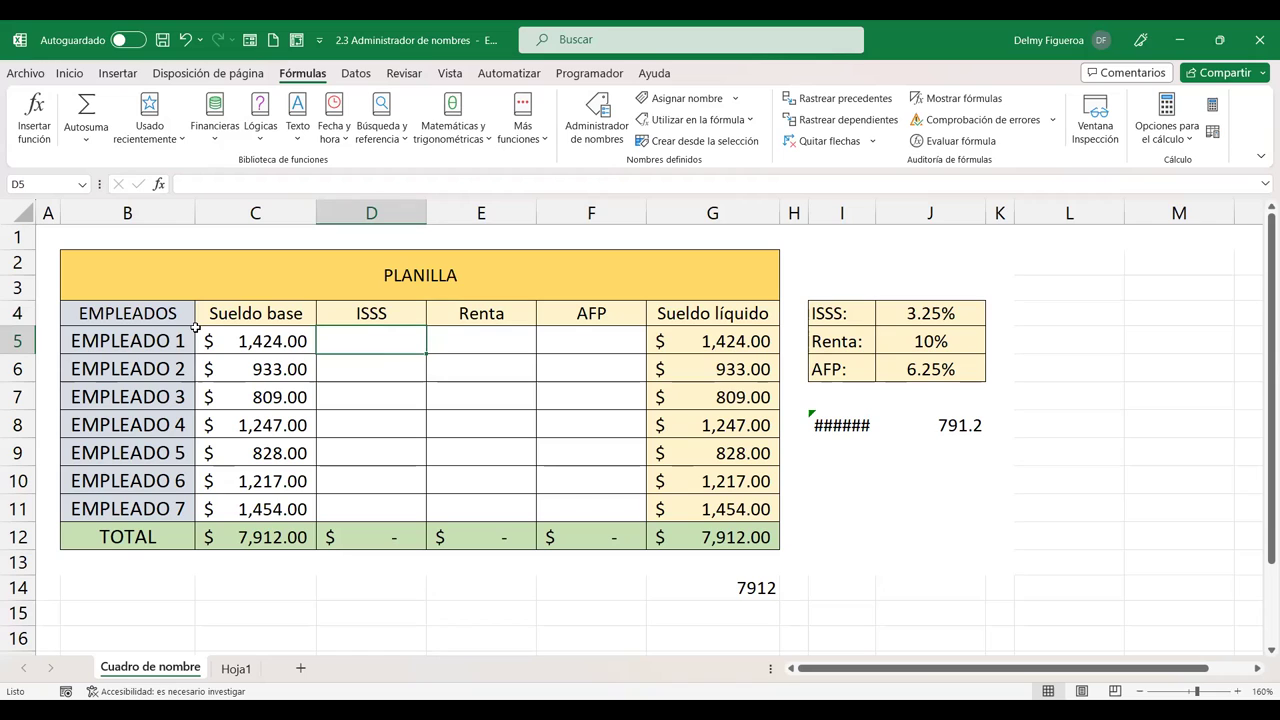
Step: Select the employee names and salaries B5:C11 and open Crear desde la selección
mouse_move(183, 340)
mouse_down()
mouse_move(269, 444)
mouse_move(262, 508)
mouse_up()
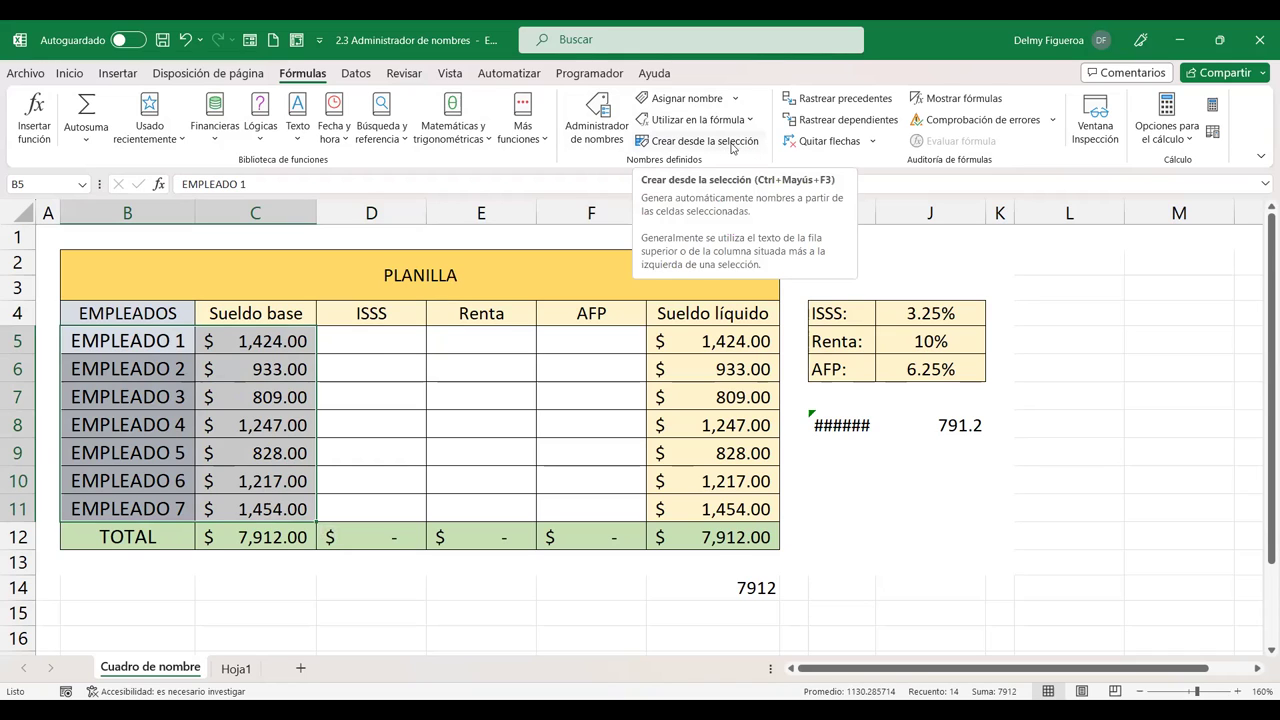
click(733, 148)
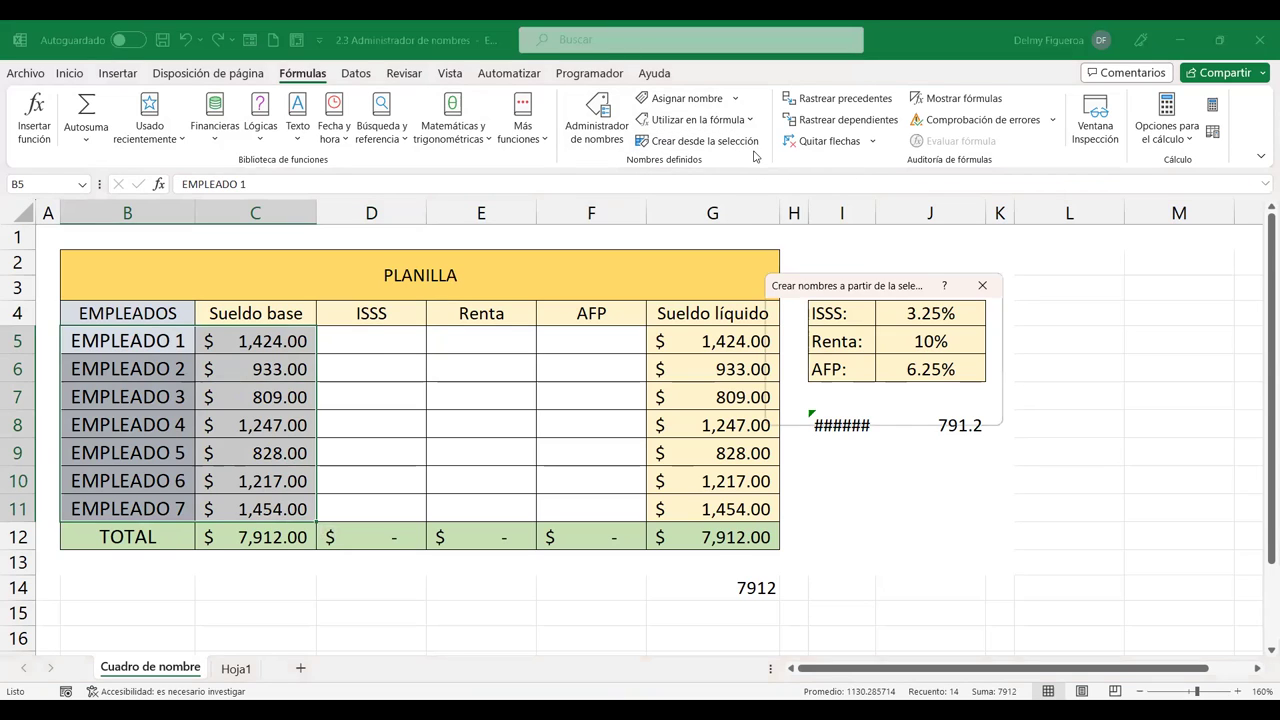
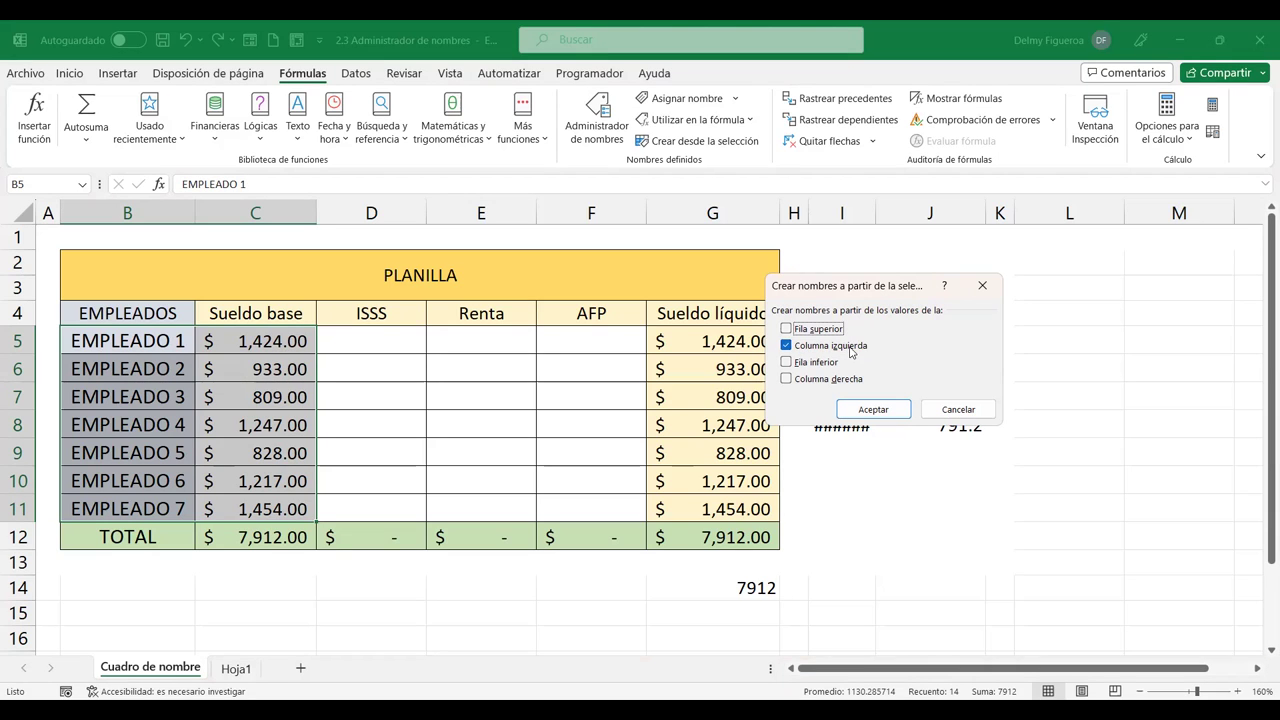
Step: Name the base salaries after their left-column labels and jump to EMPLEADO_1 to test
click(893, 411)
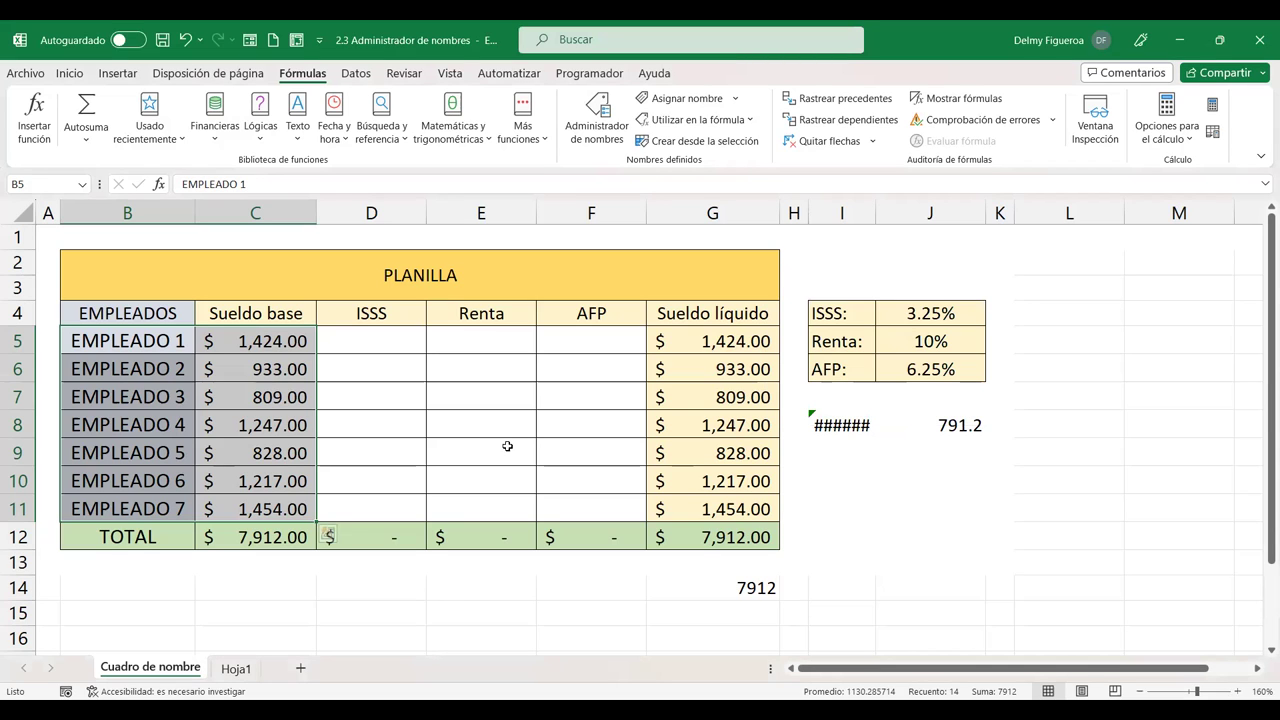
click(84, 186)
click(85, 188)
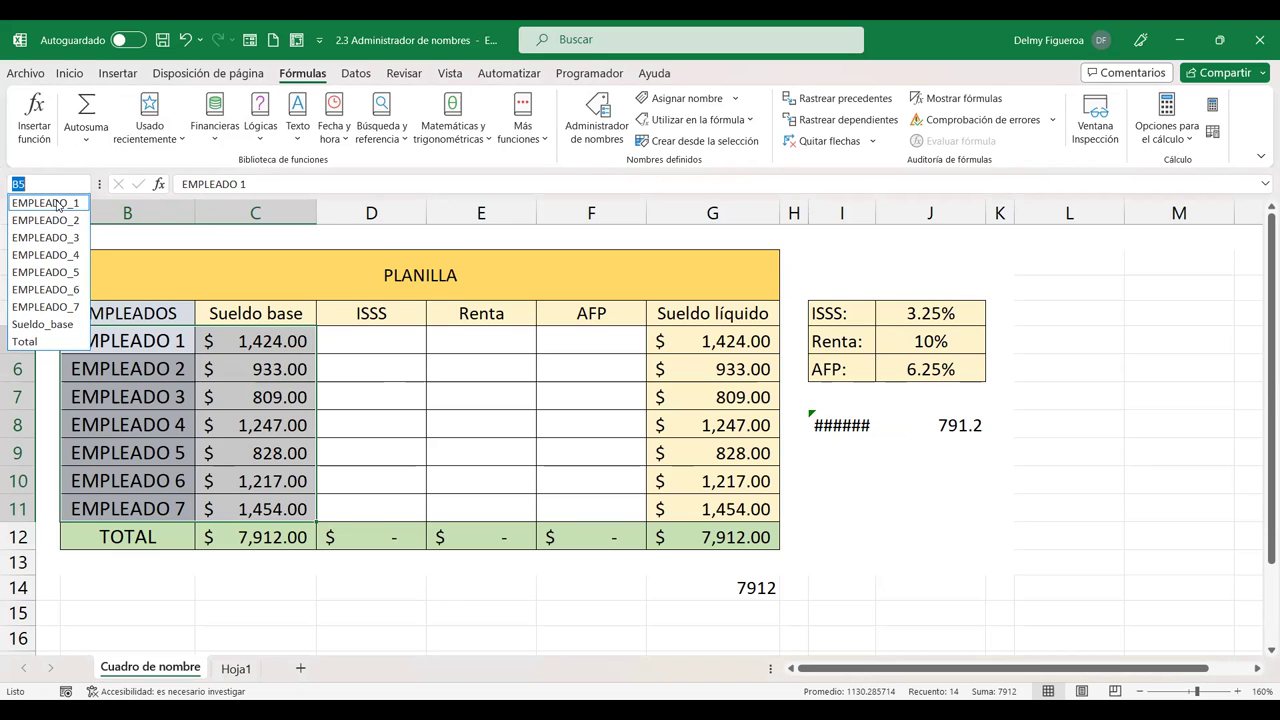
click(54, 202)
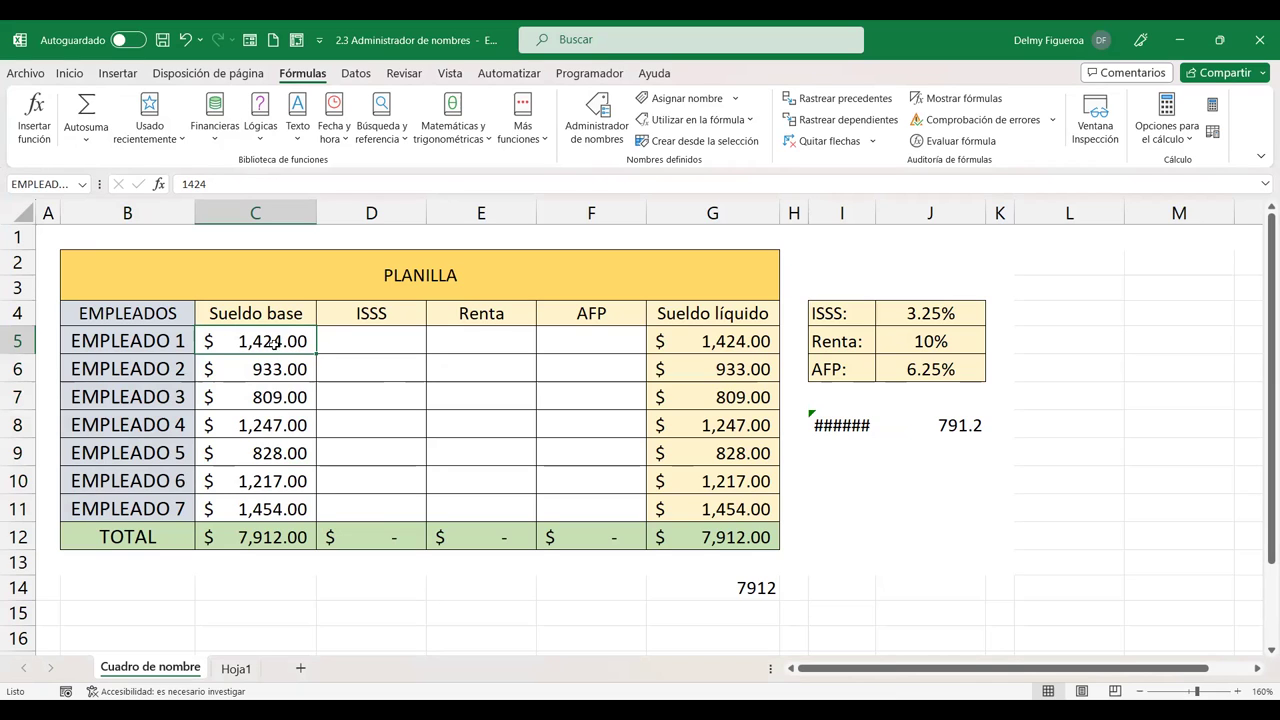
Step: Jump to EMPLEADO_2 and EMPLEADO_3 from the Name Box list to confirm the names
click(82, 184)
click(45, 220)
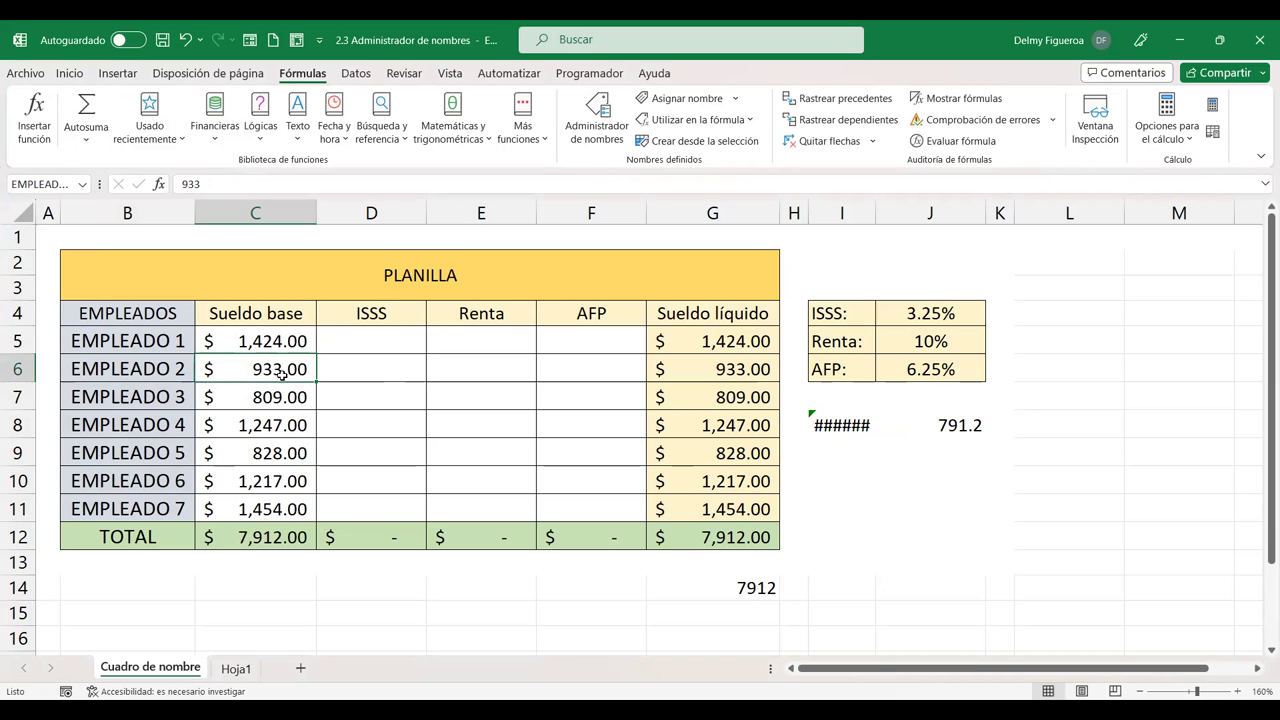
click(82, 184)
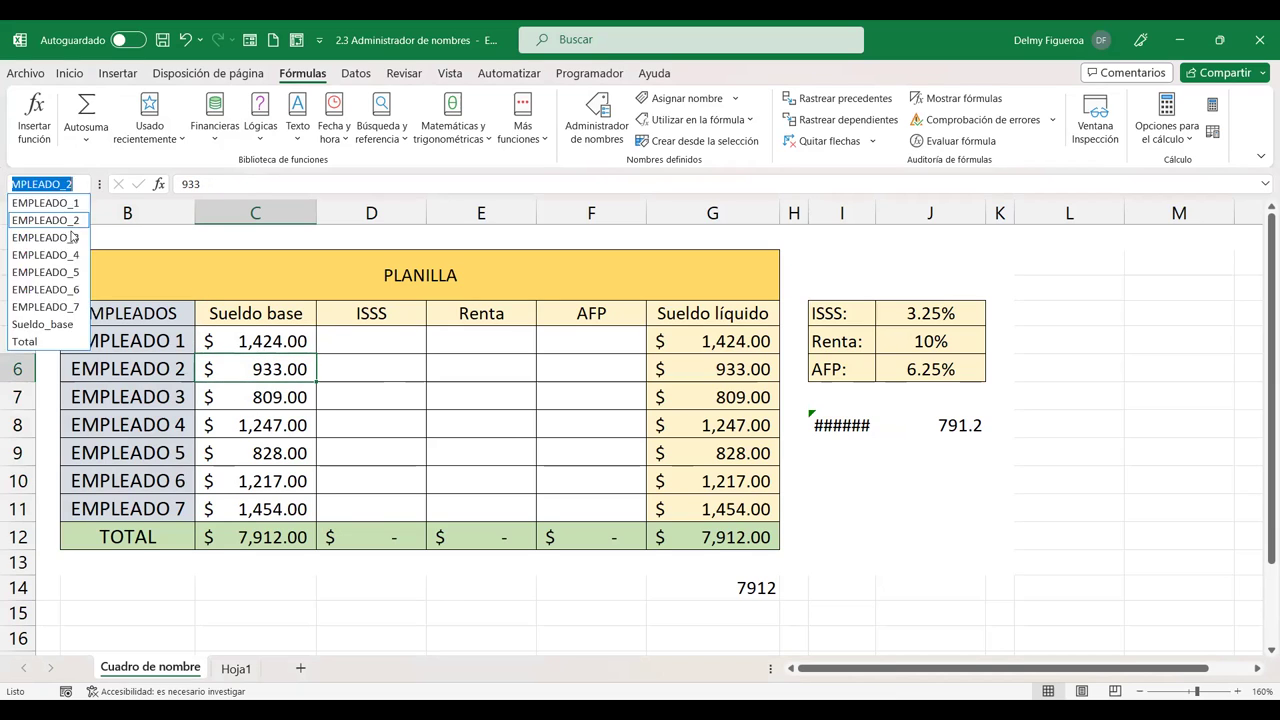
click(72, 240)
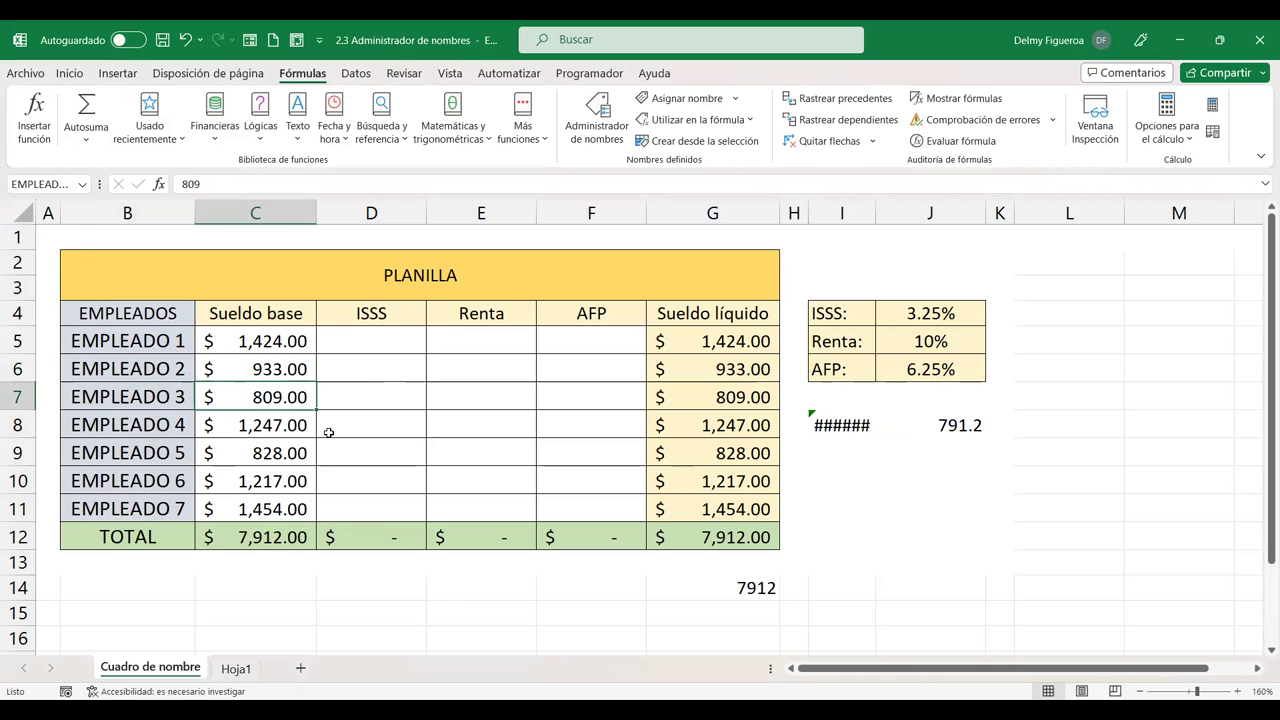
click(383, 337)
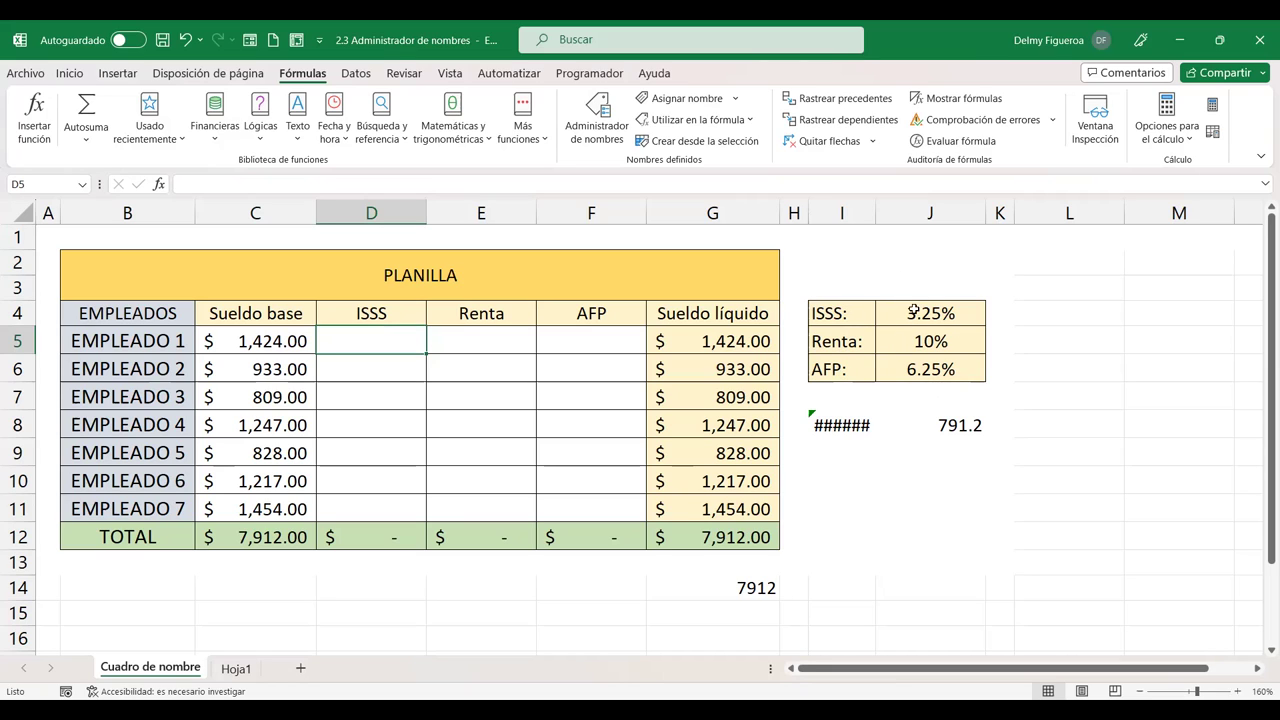
Step: Name the rate cells ISSS, Renta and AFP from the left-column labels of I4:J6
drag(831, 307, 948, 368)
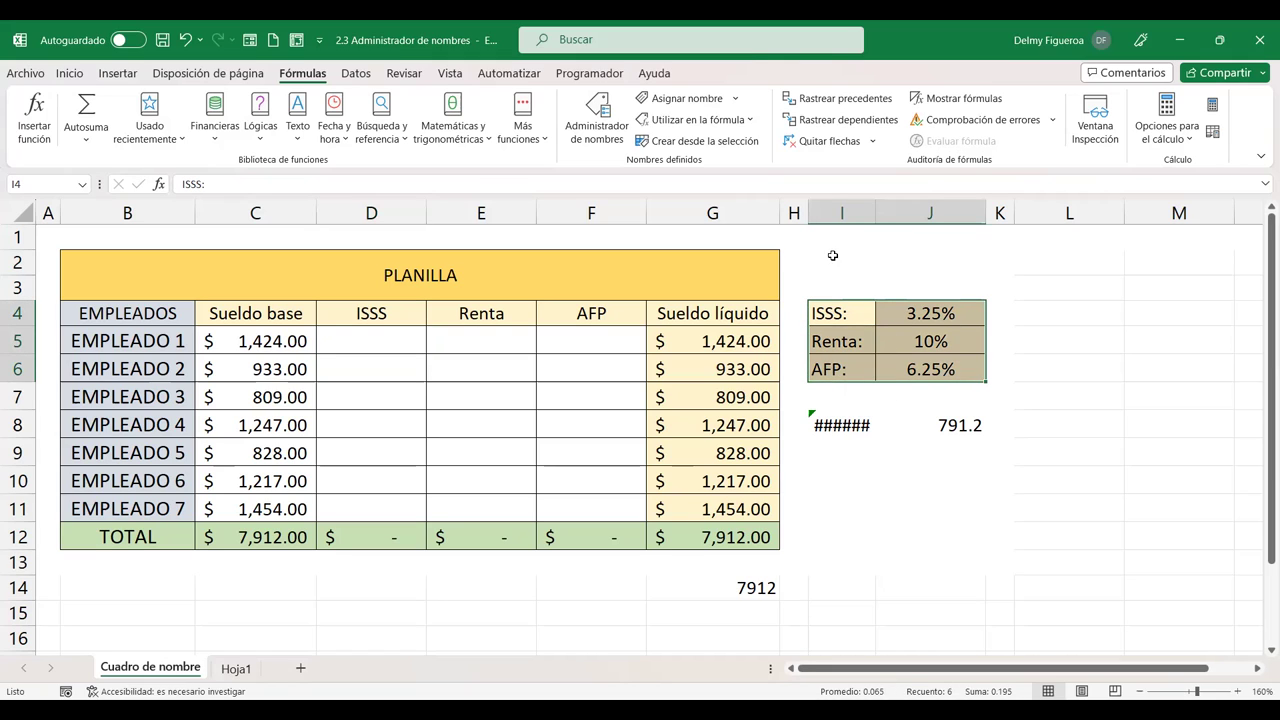
click(718, 144)
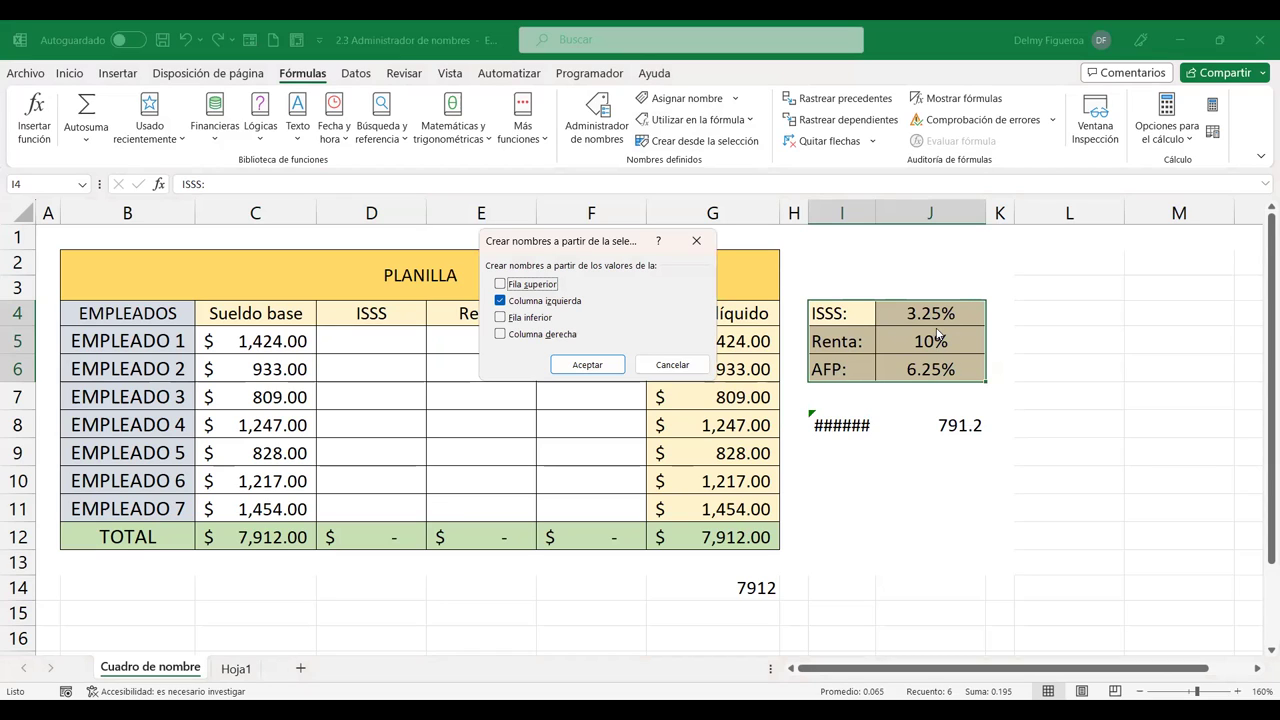
click(600, 366)
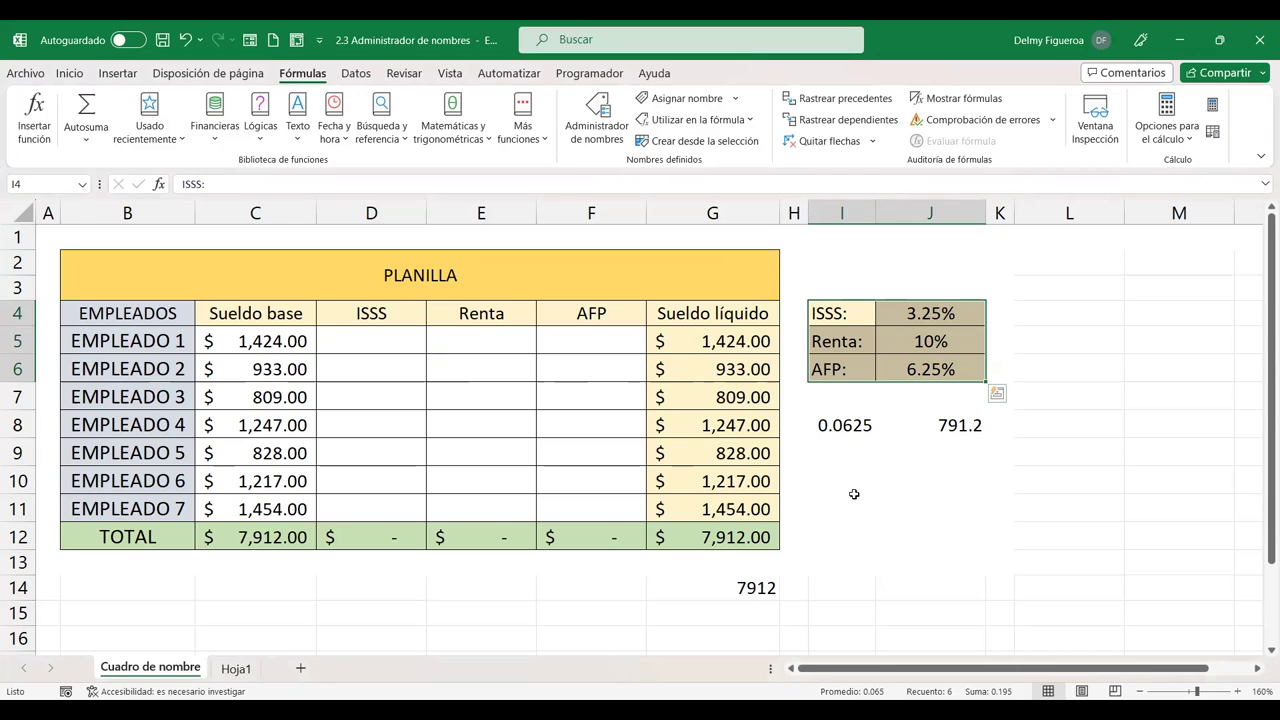
Step: Jump to Renta from the Name Box, then bring up the Name Manager with all names
click(84, 187)
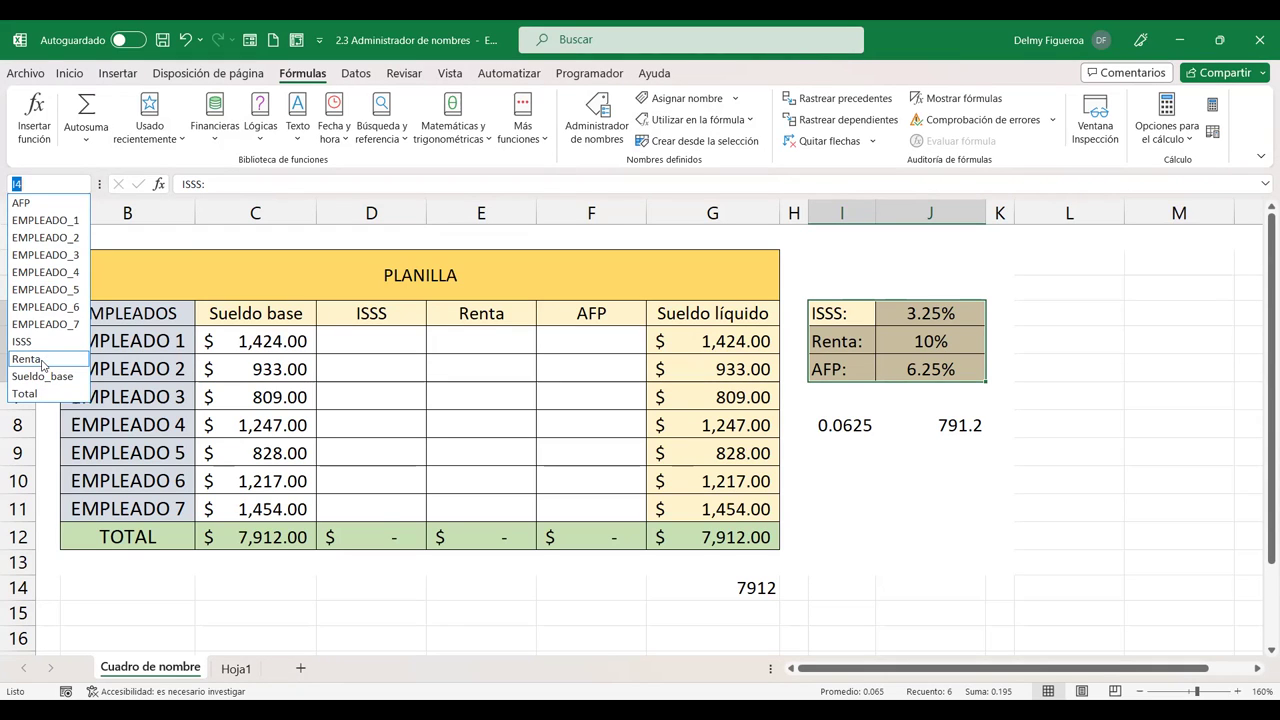
click(43, 362)
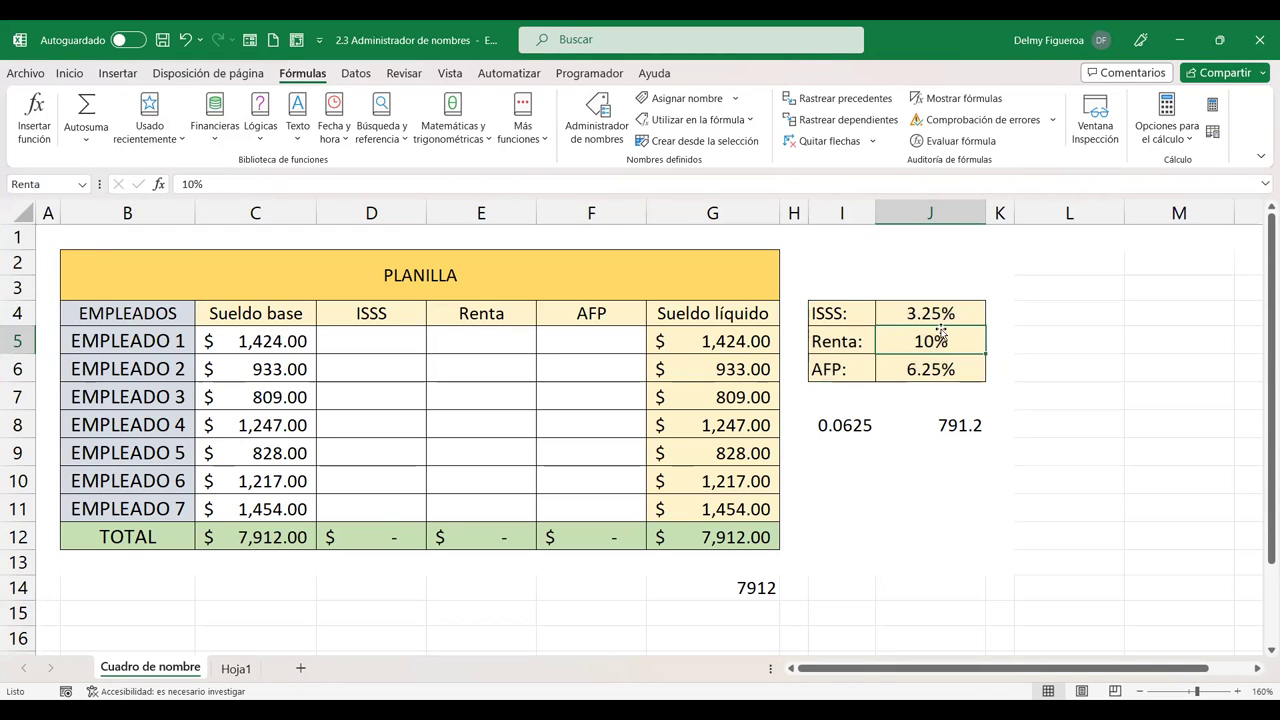
click(598, 116)
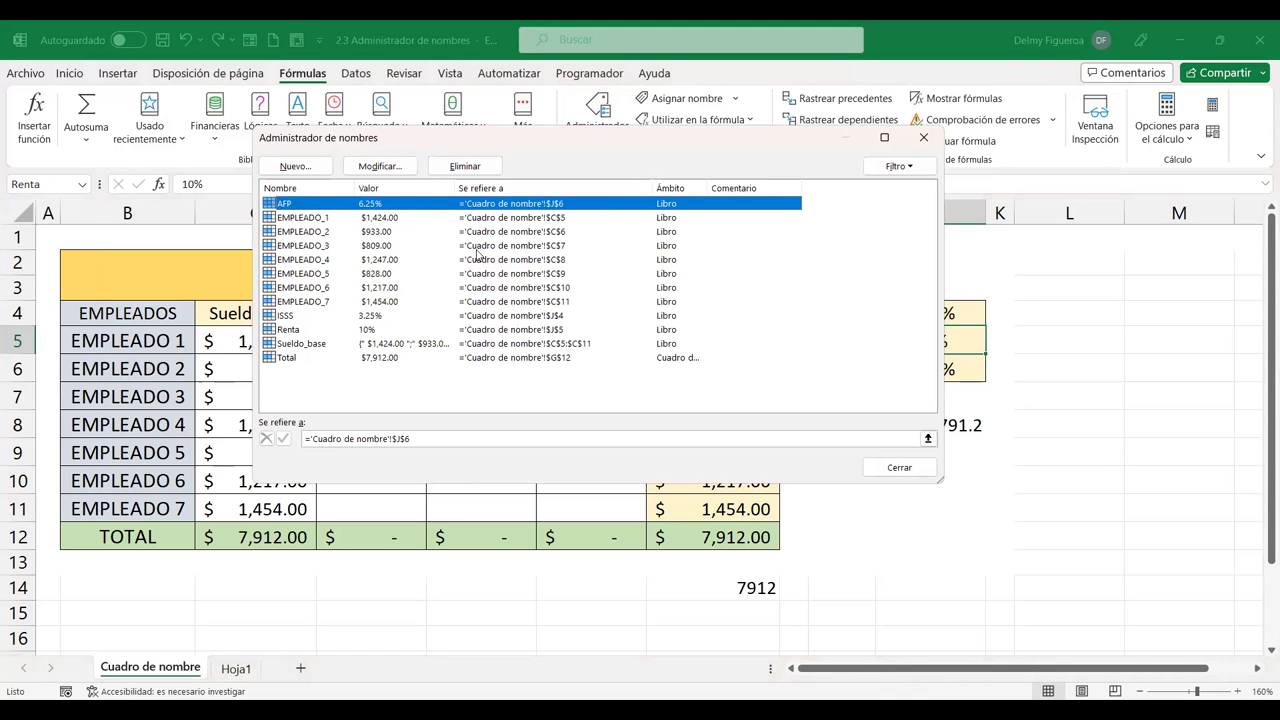
Step: Close the Name Manager and select cell D5 on the PLANILLA sheet
click(921, 469)
click(380, 338)
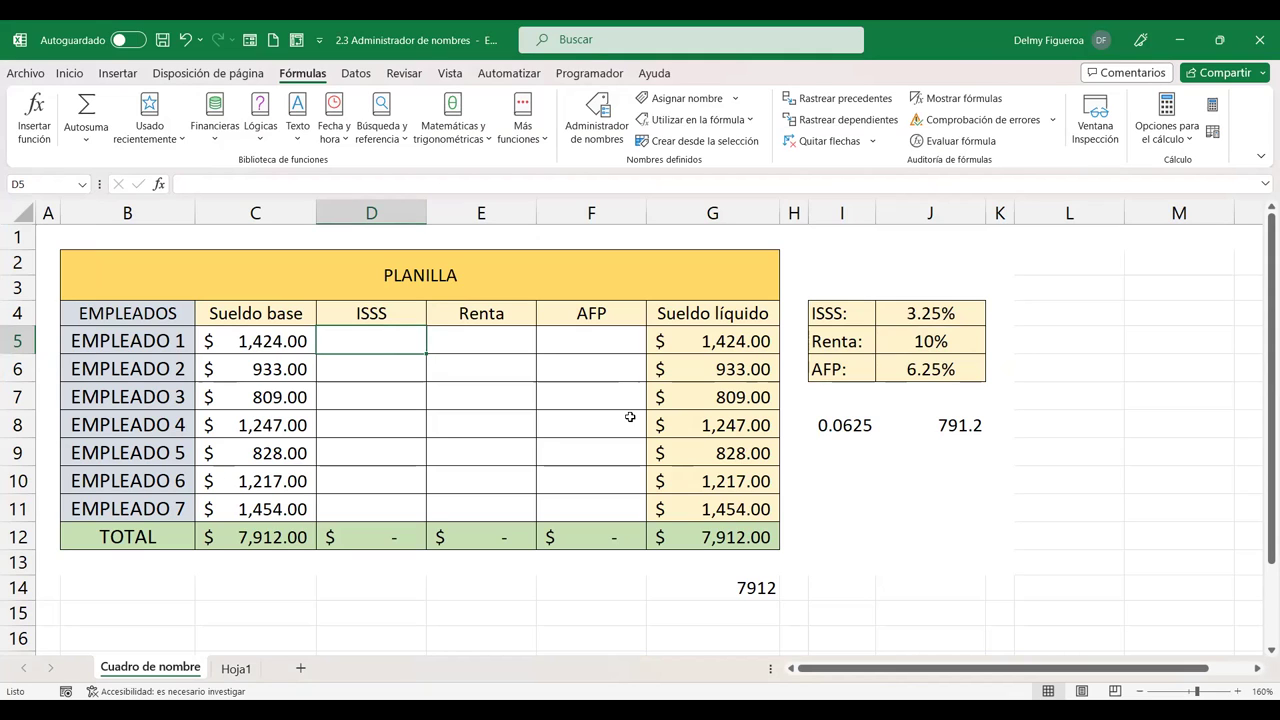
Step: Enter =+EMPLEADO_1*ISSS in D5 using autocomplete, giving 46.28
text(+)
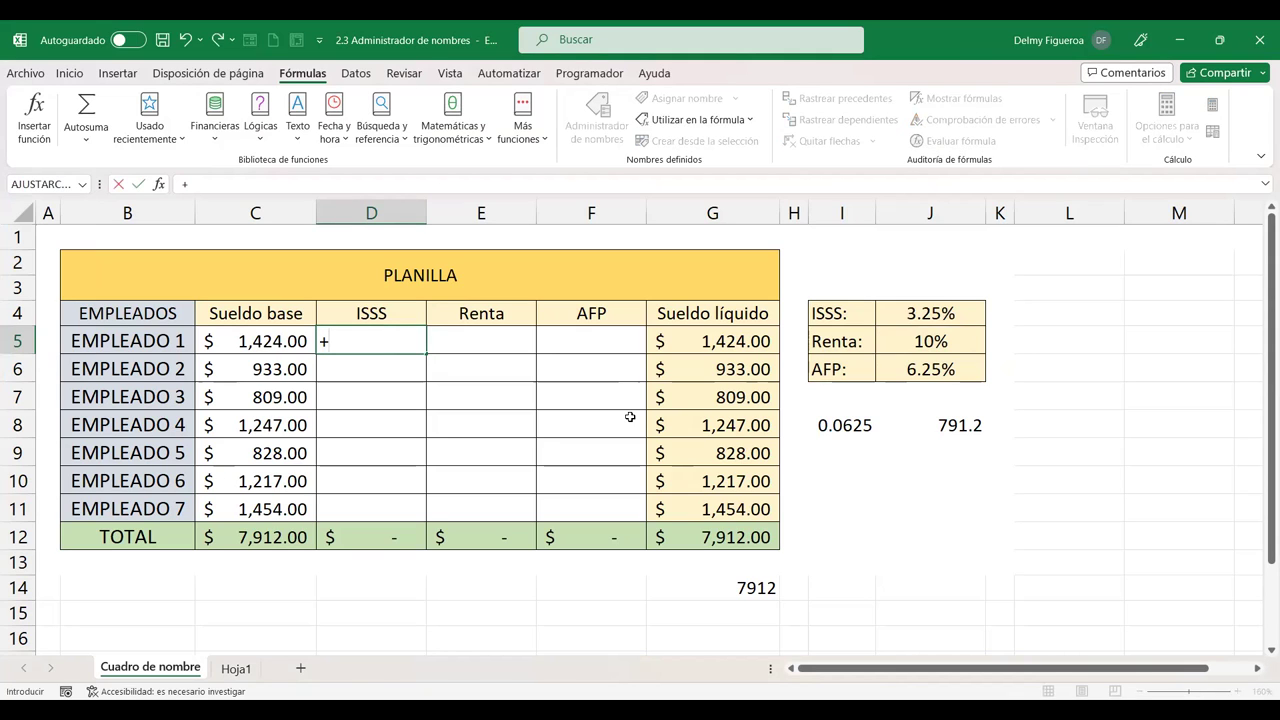
text(empñe)
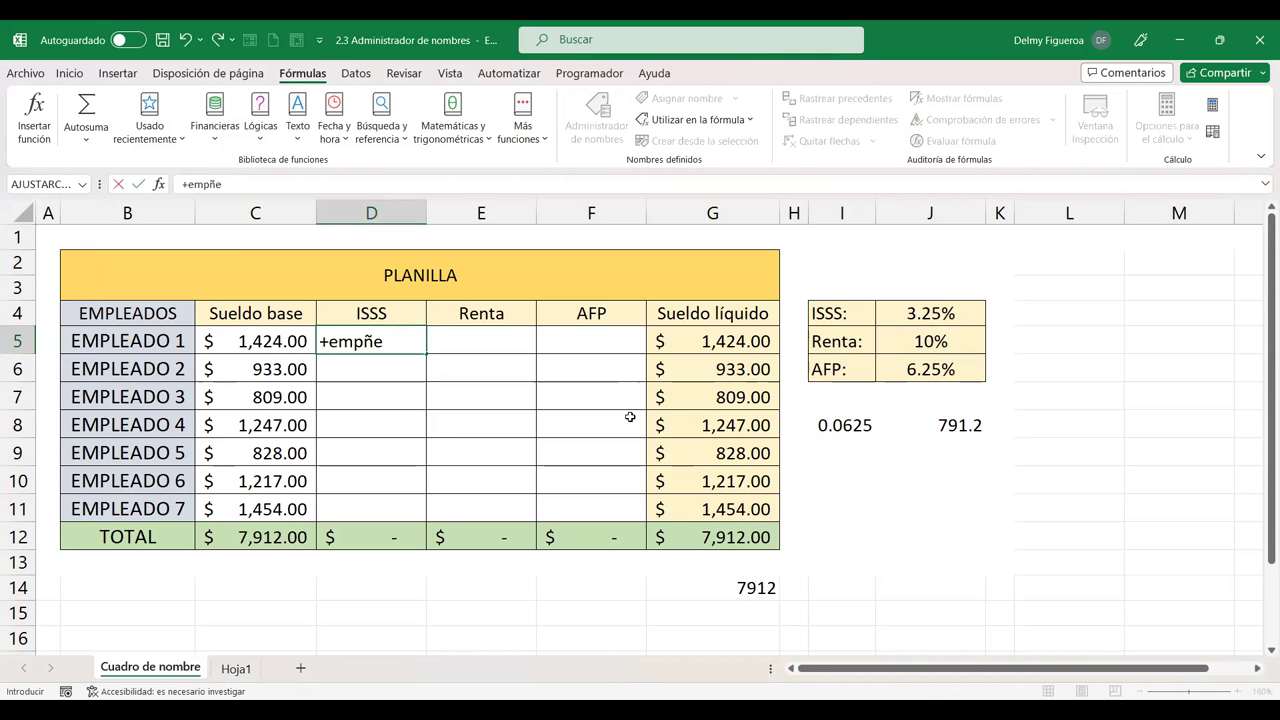
key(BackSpace)
key(BackSpace)
text(le)
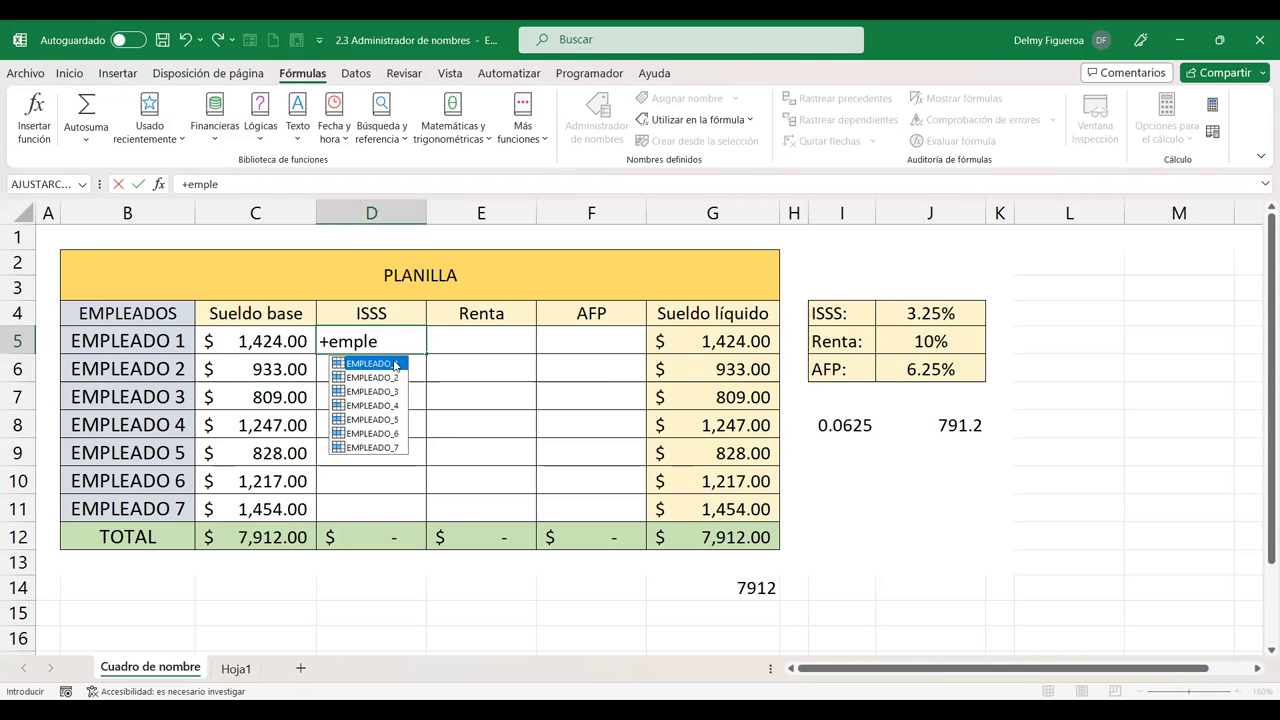
double_click(392, 362)
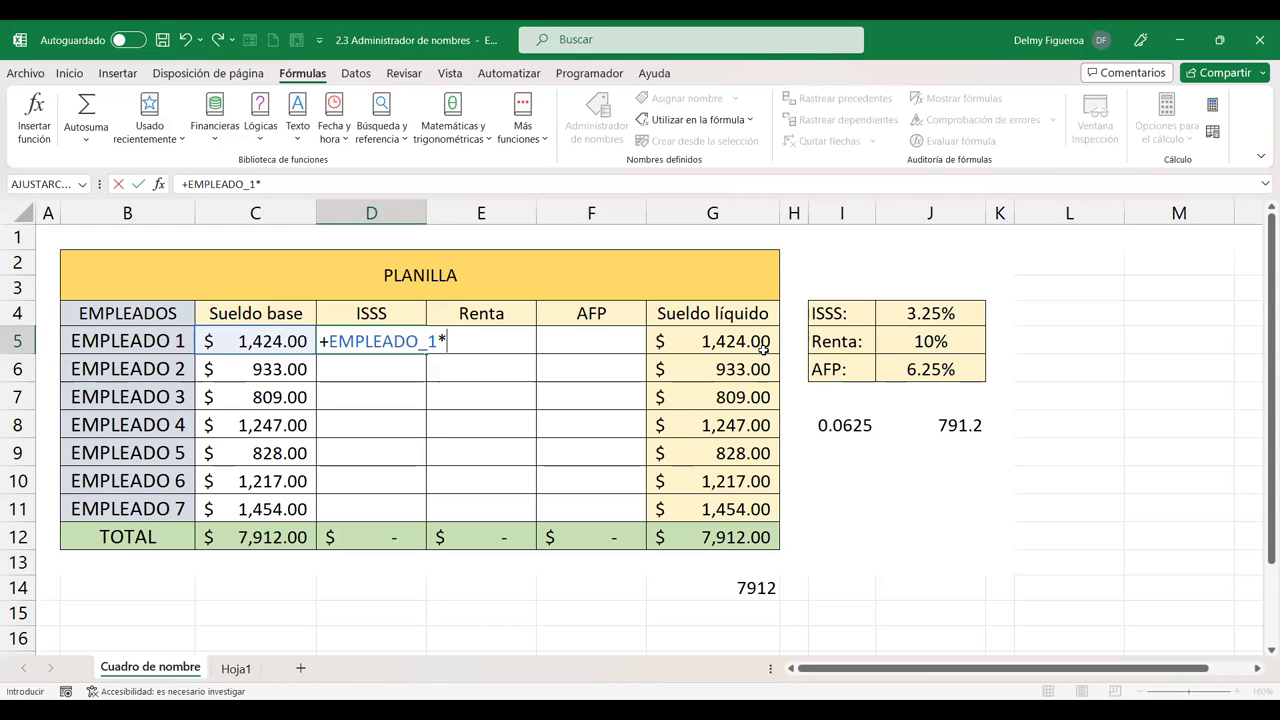
text(iss)
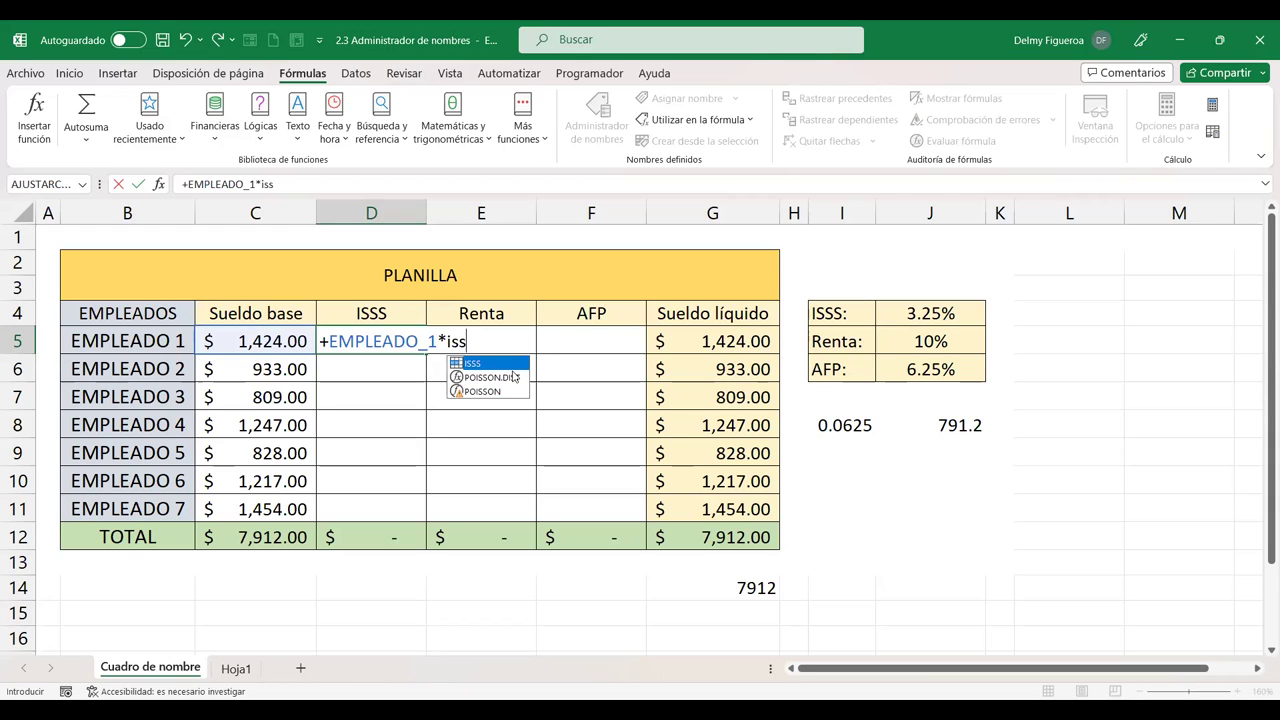
double_click(476, 365)
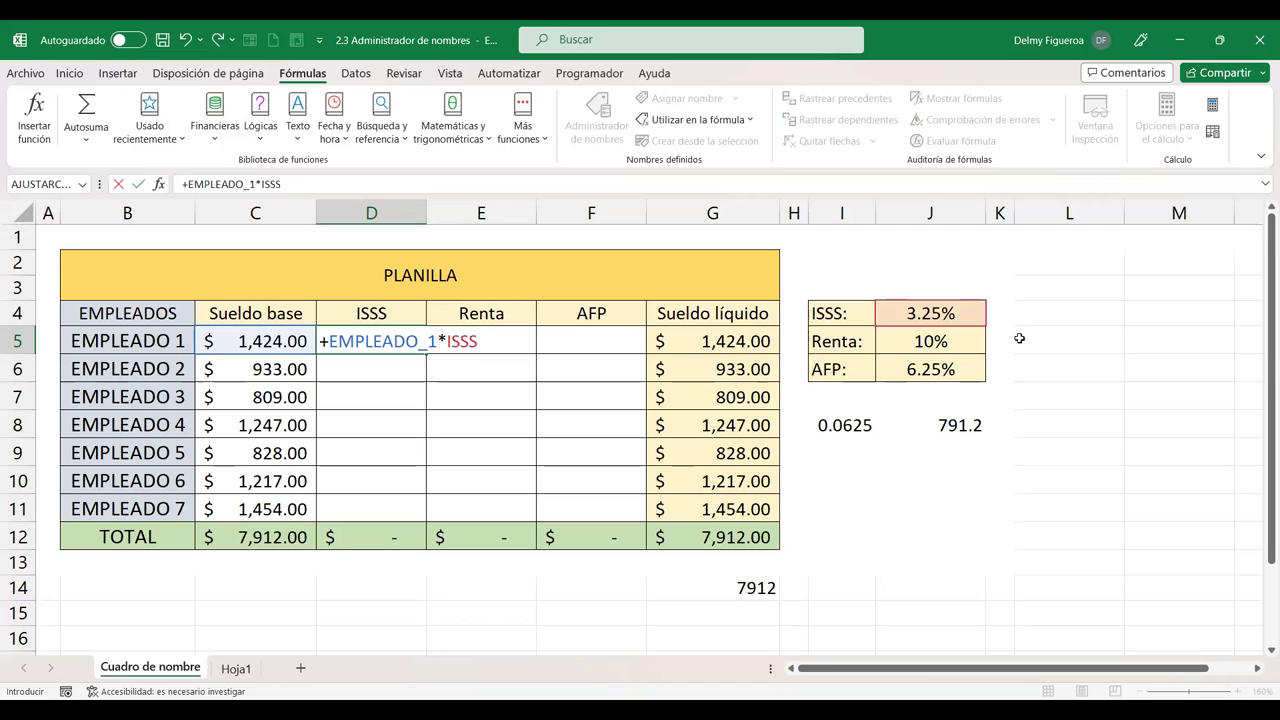
key(Return)
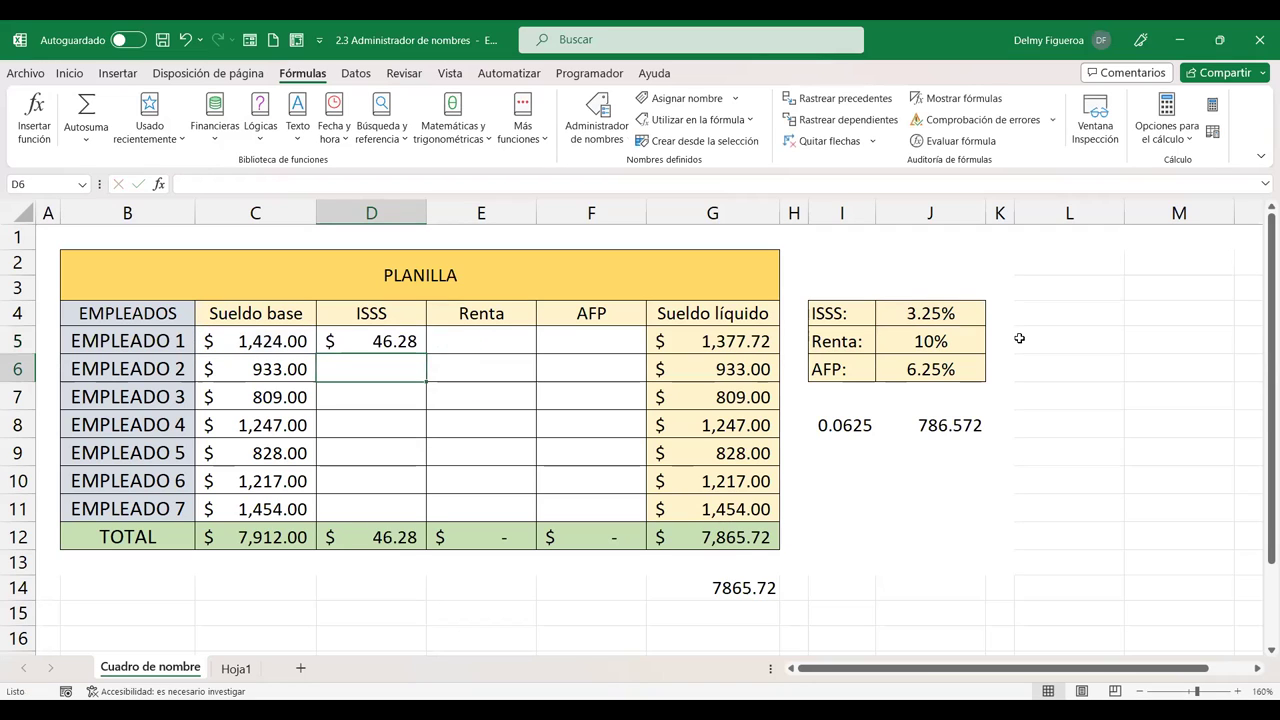
double_click(392, 340)
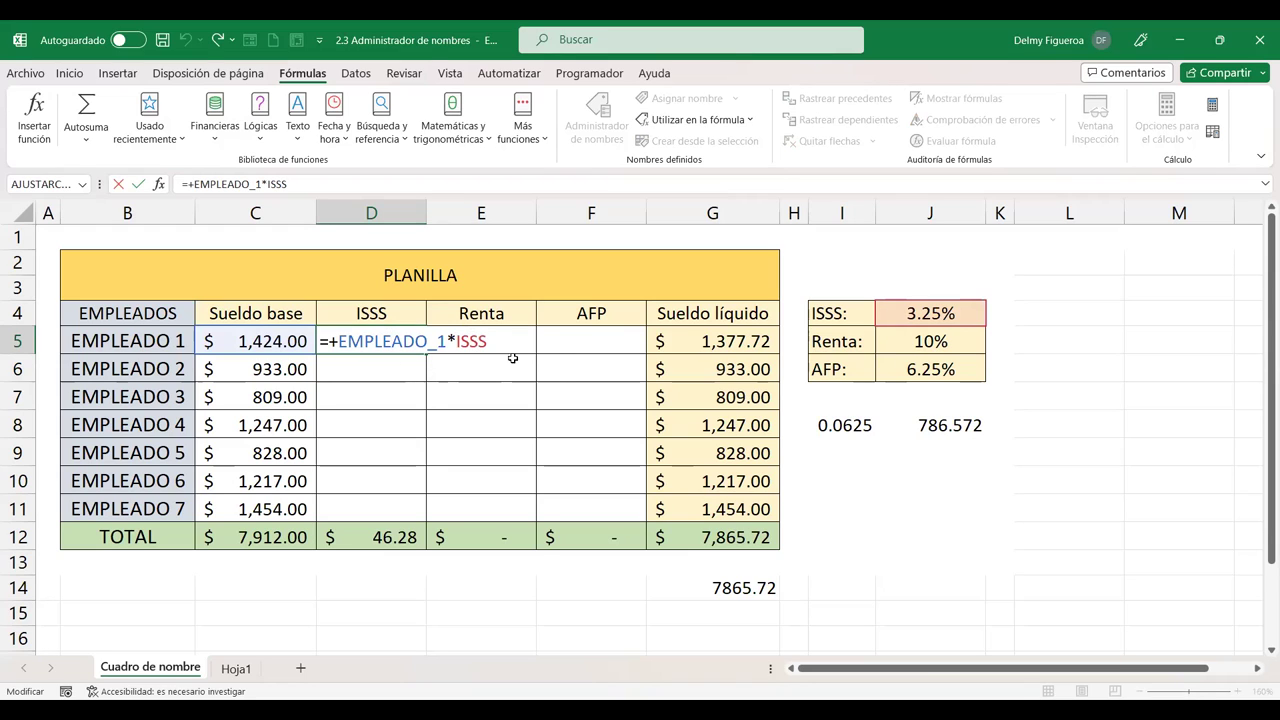
key(Return)
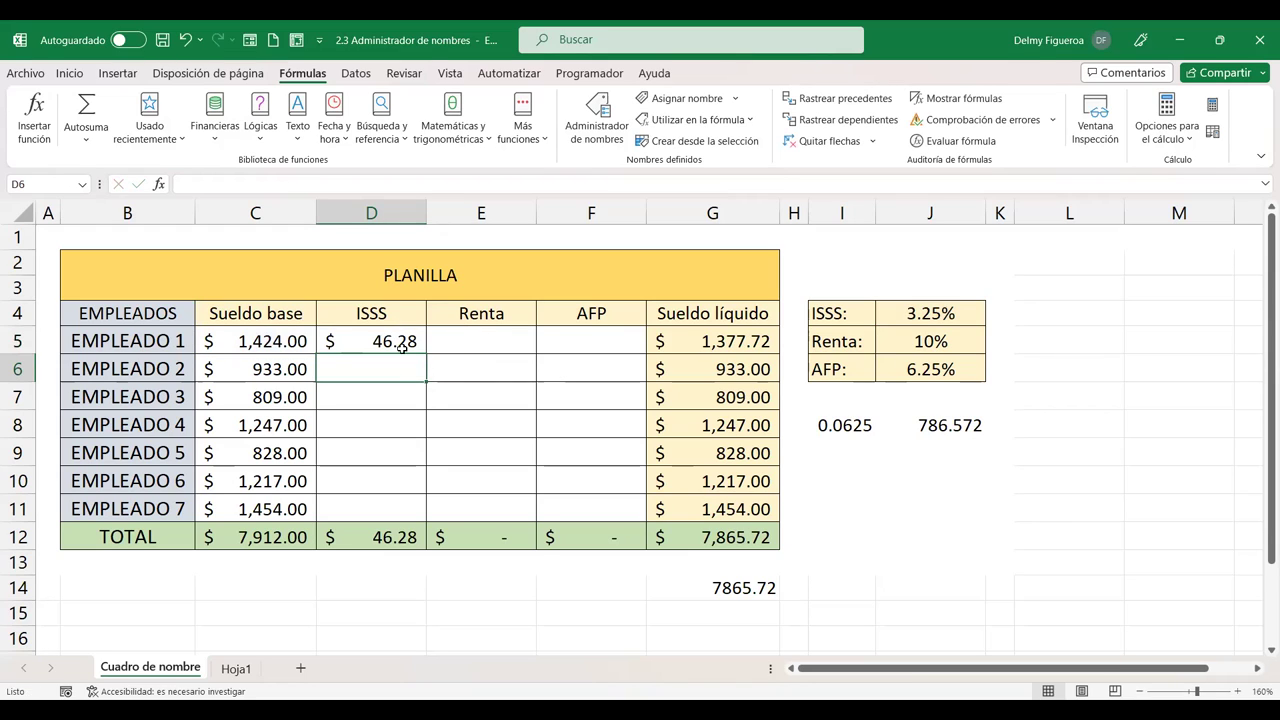
Step: Copy D5's ISSS formula down into D6 and inspect the copy
click(412, 350)
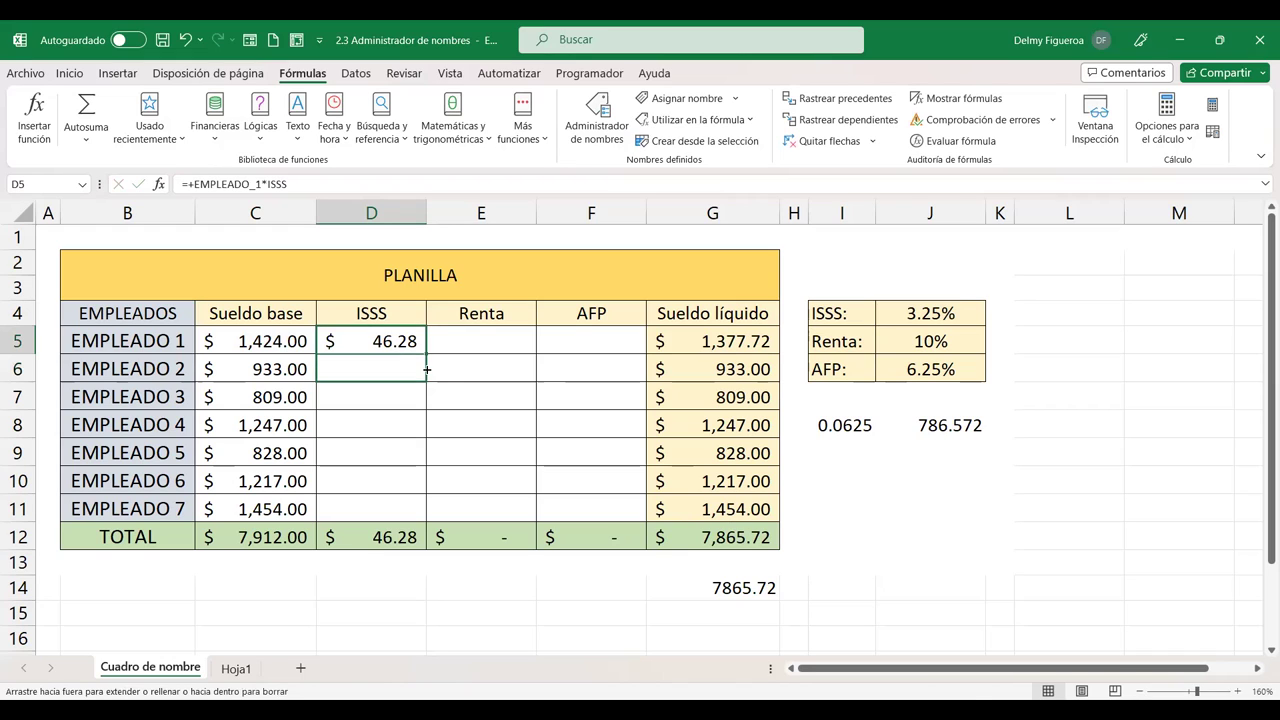
drag(427, 368, 427, 374)
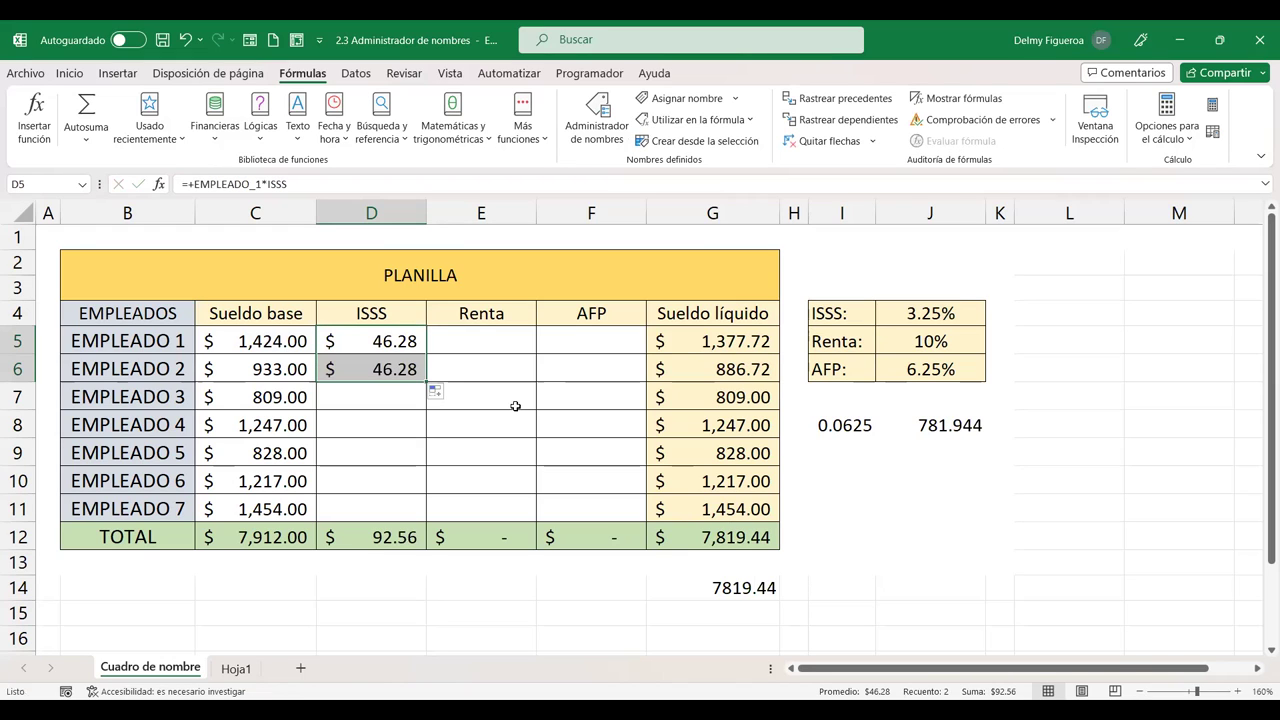
key(shift+Up)
click(393, 369)
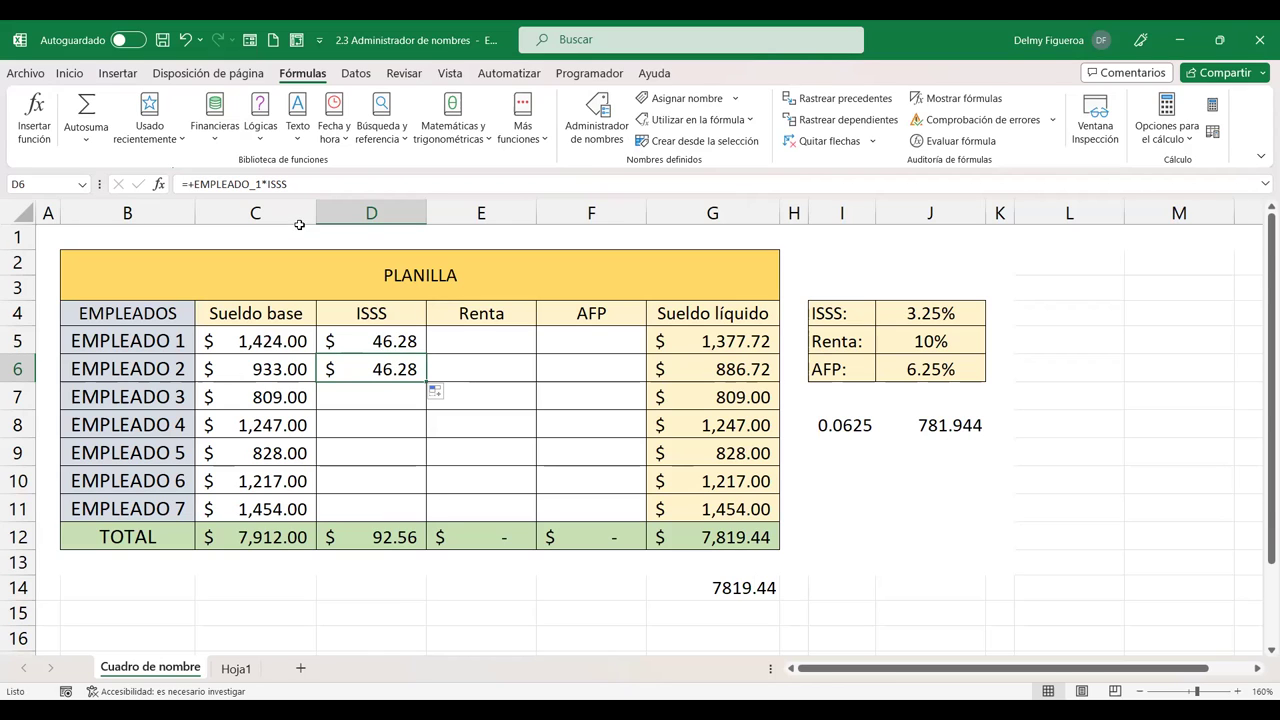
Step: Change D6's formula to =+EMPLEADO_2*ISSS, showing 30.32, and check its references
click(254, 184)
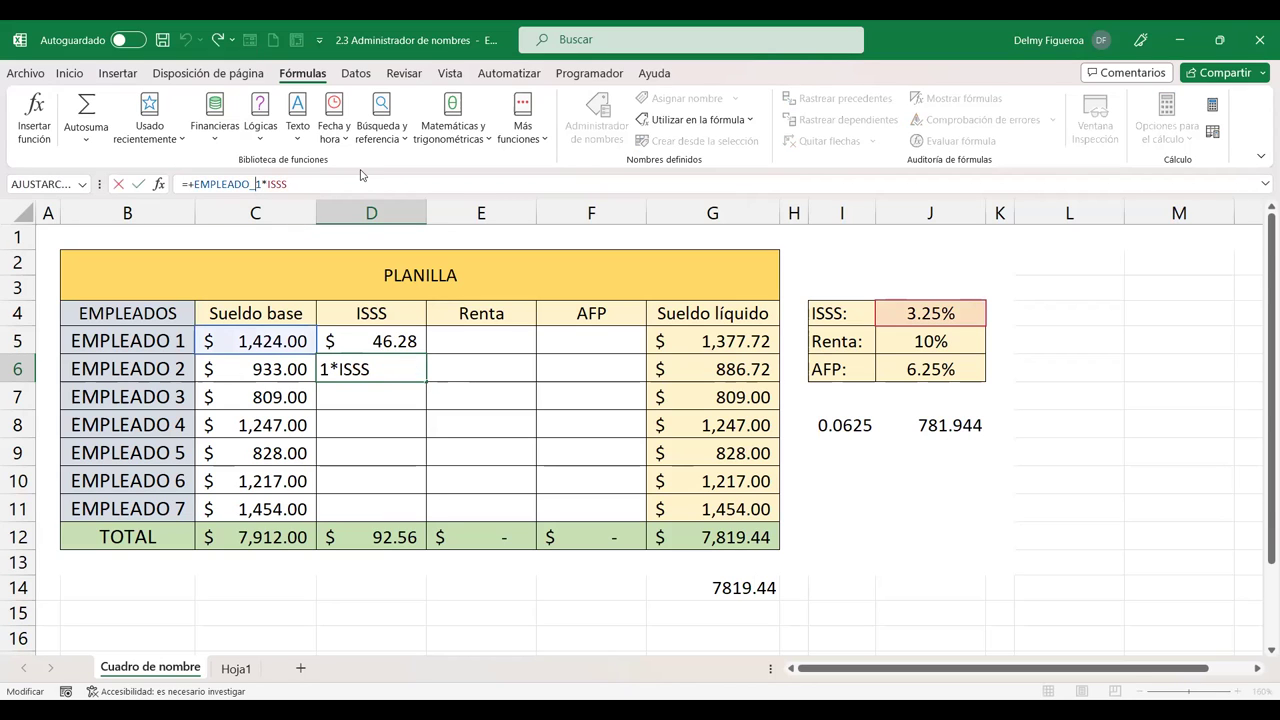
key(Delete)
text(2)
key(Return)
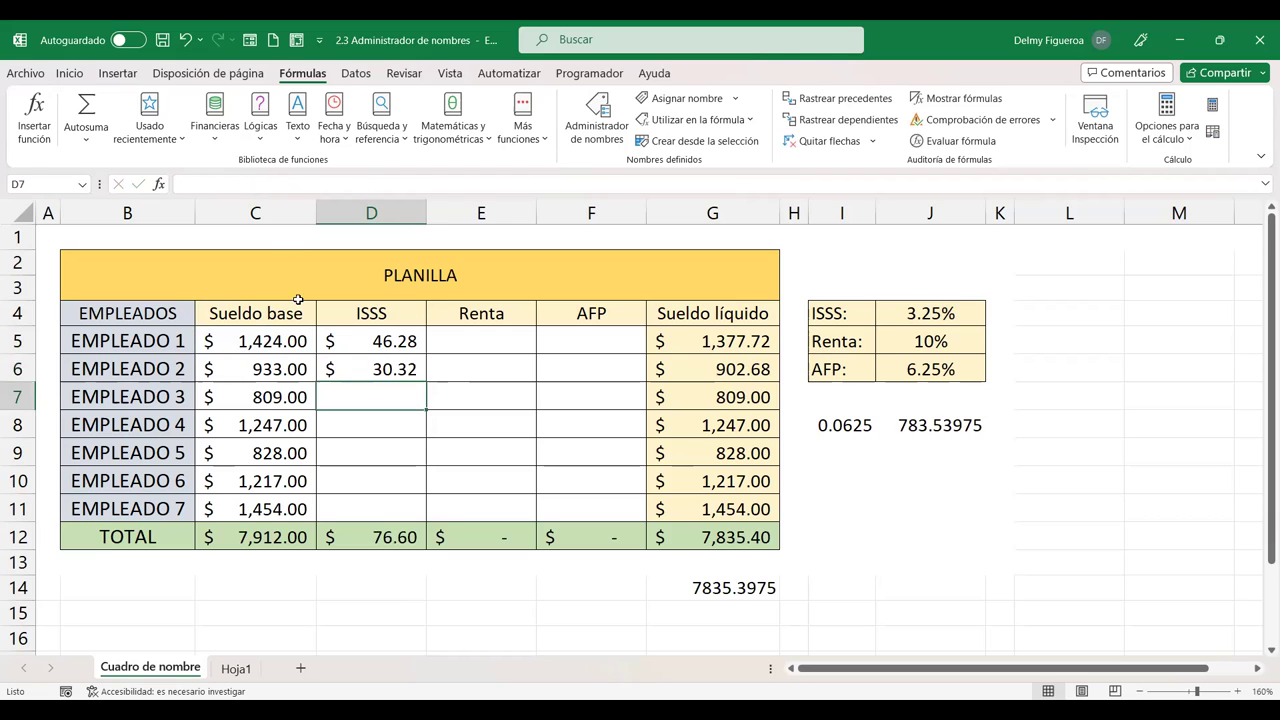
click(392, 370)
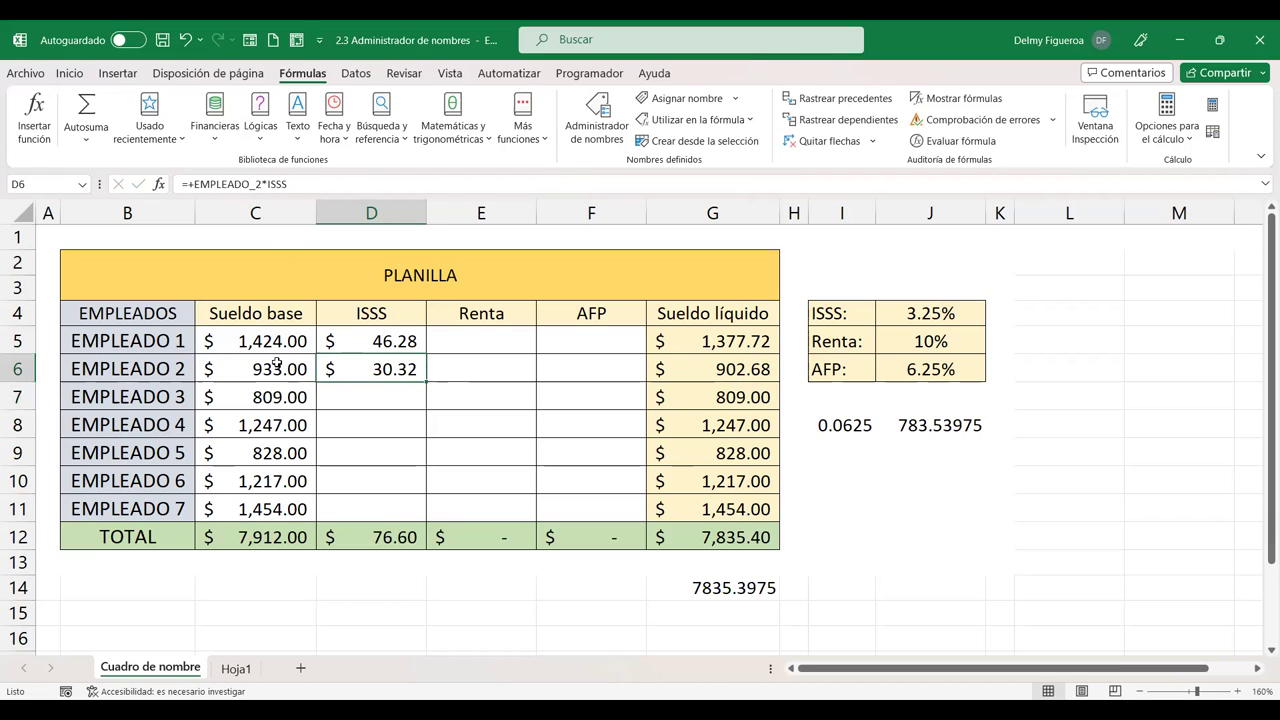
double_click(402, 369)
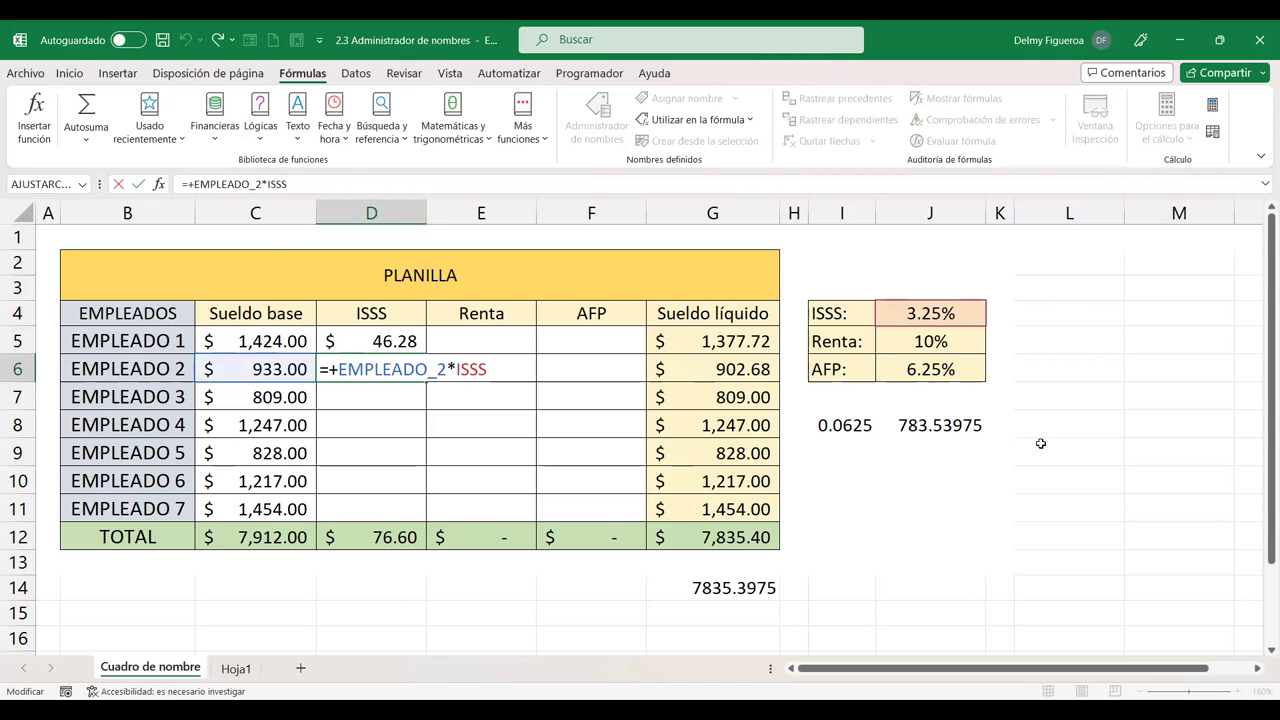
key(Return)
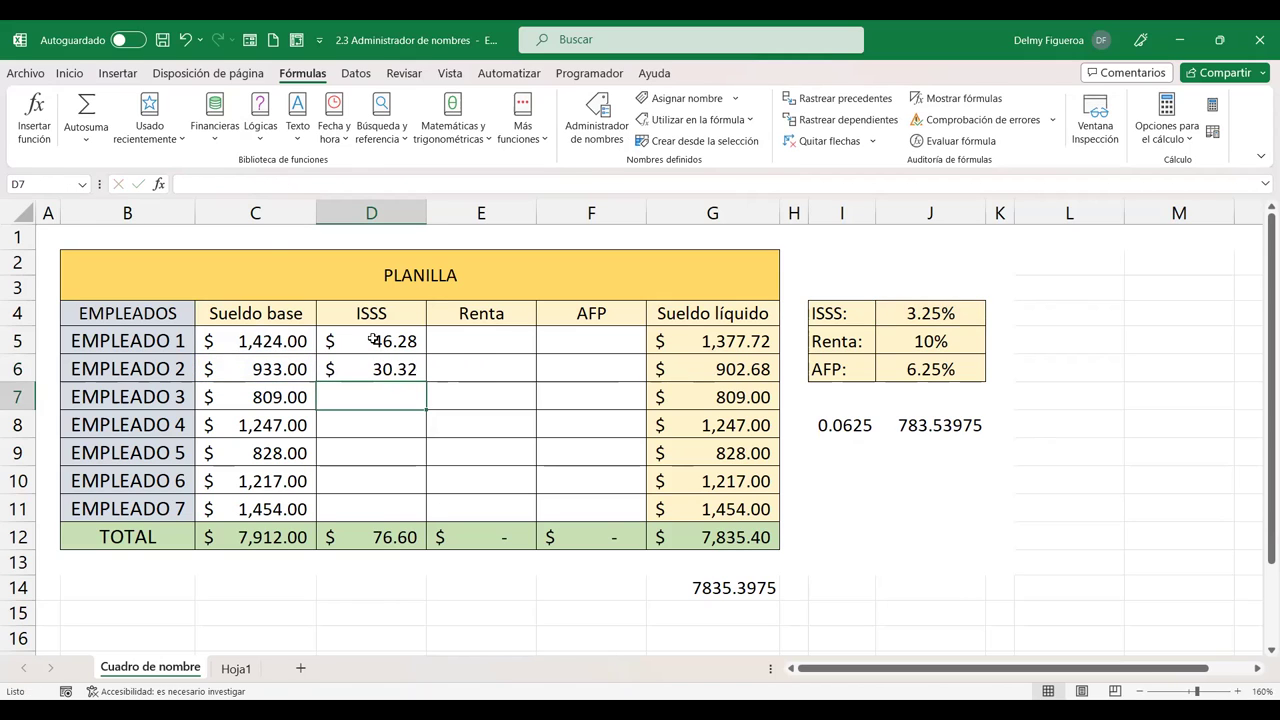
Step: Re-enter D5's formula as the C5 base salary times ISSS
click(372, 341)
text(+)
click(298, 341)
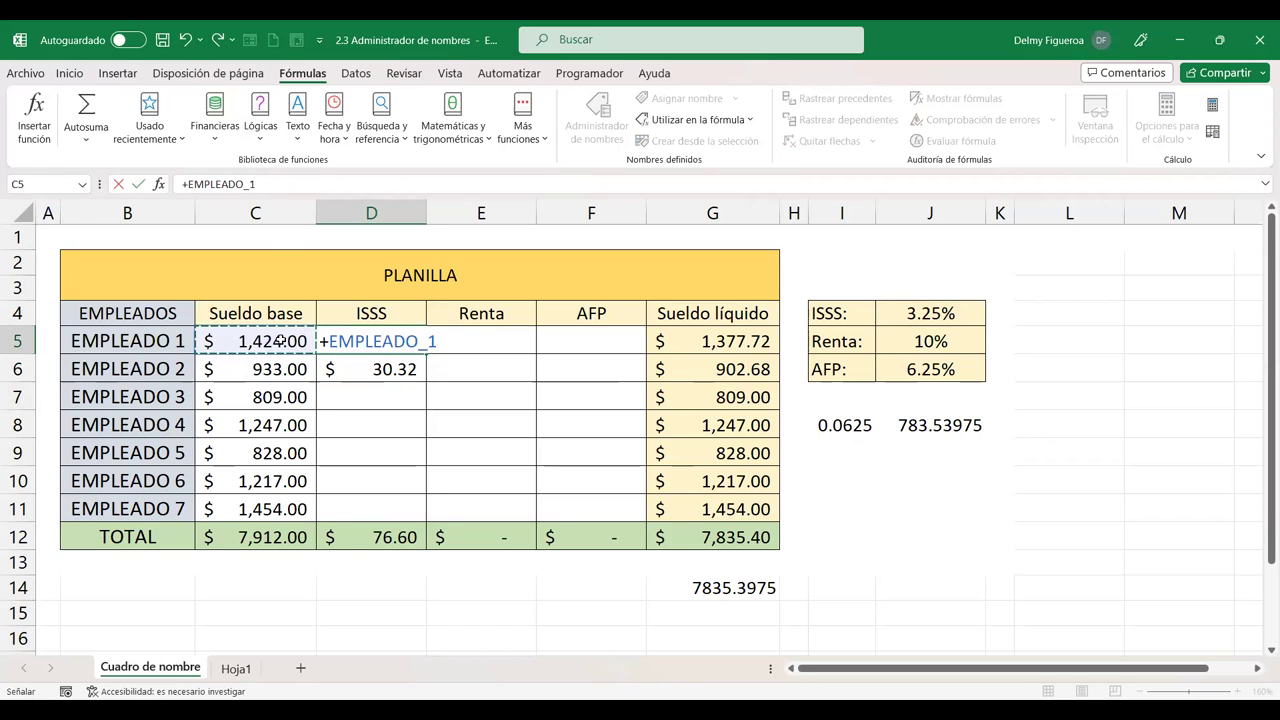
text(*ISSS)
key(ctrl+Return)
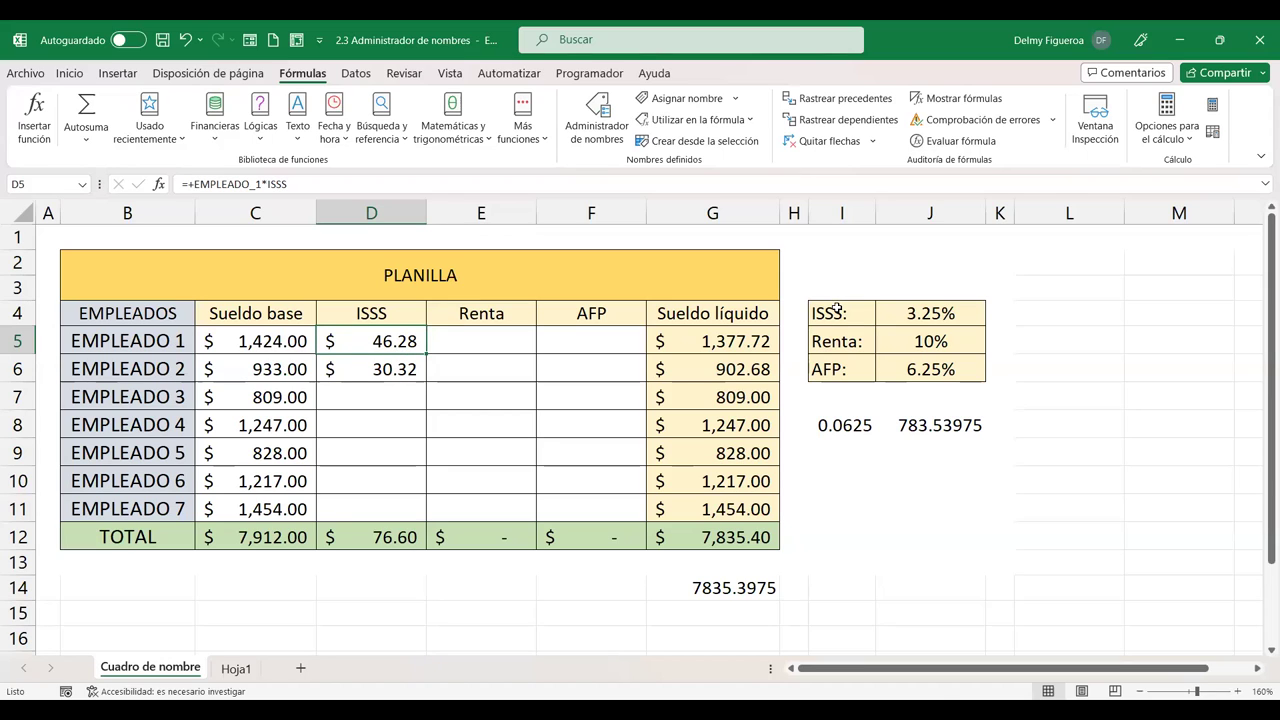
Step: Select the rate table I4:J6 and the employee names and salaries B5:C11
drag(862, 310, 922, 316)
drag(922, 370, 924, 371)
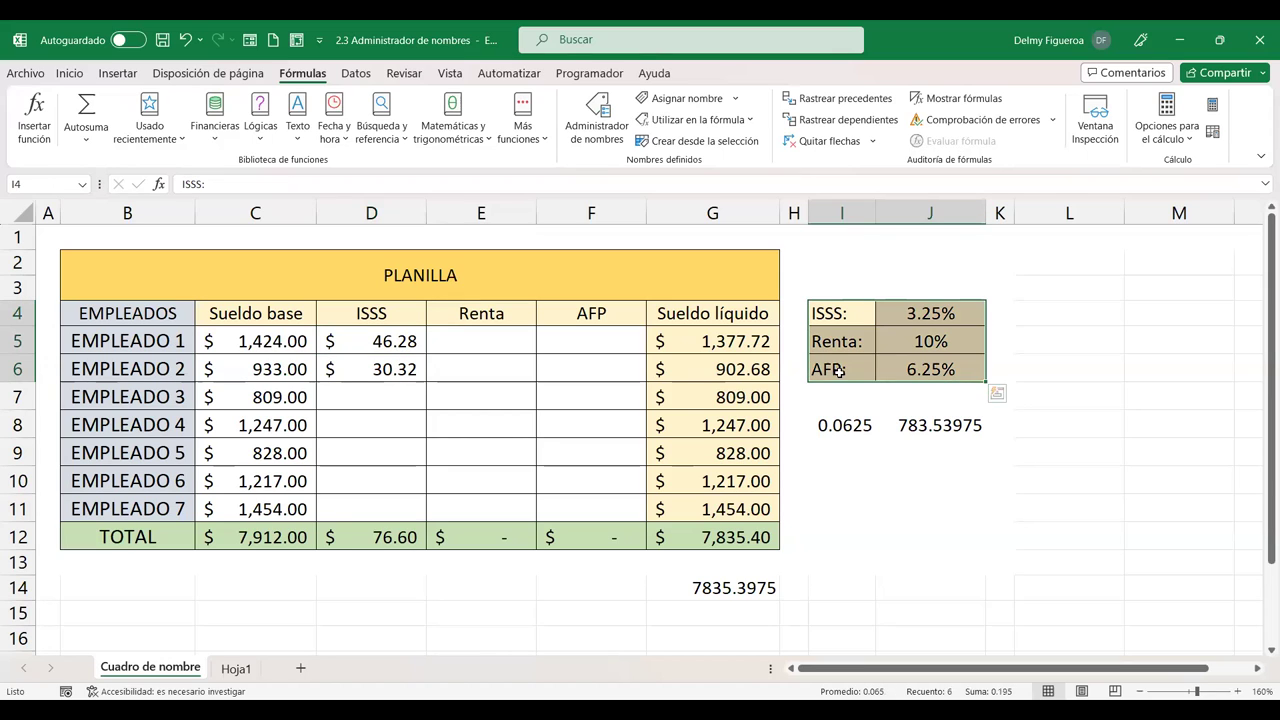
click(161, 340)
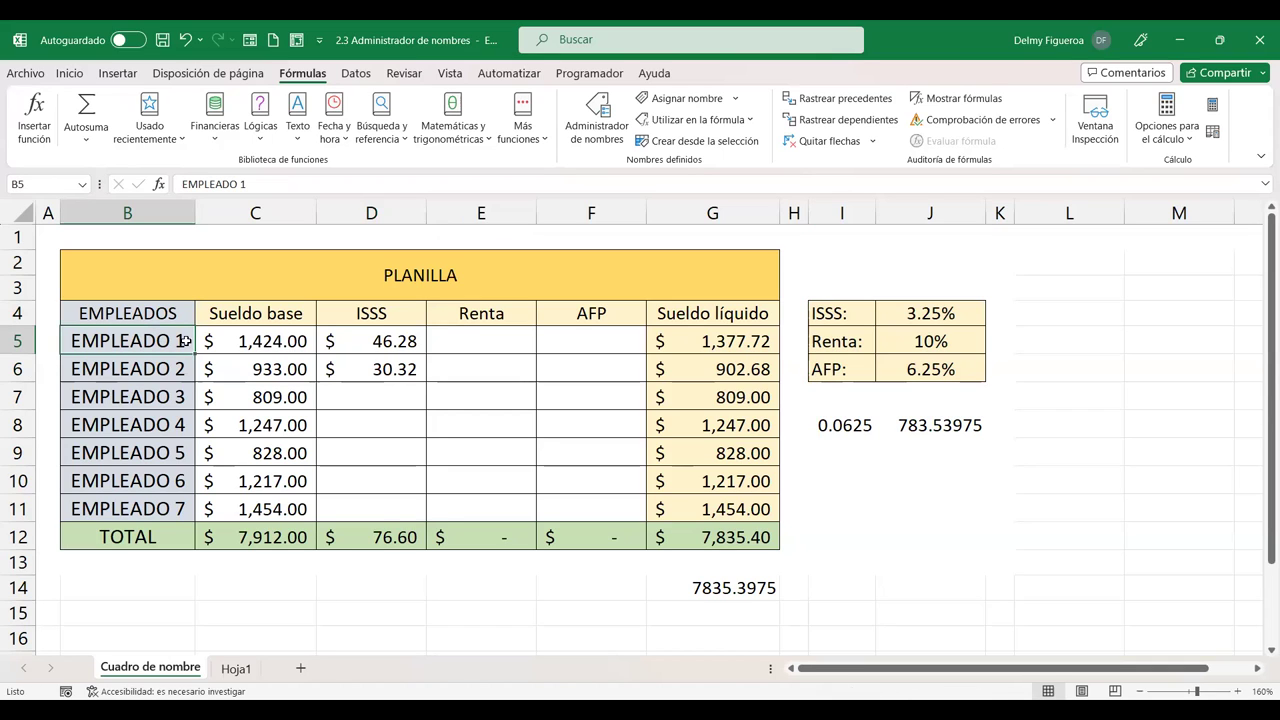
drag(161, 340, 255, 508)
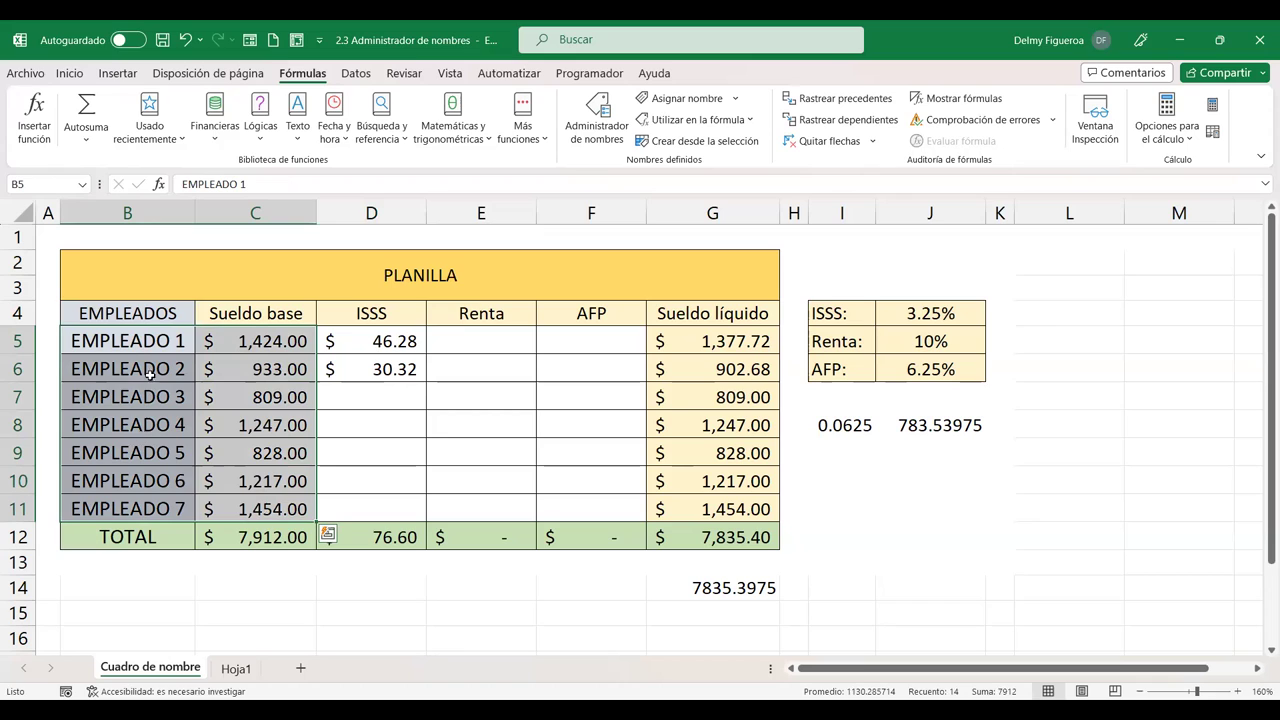
Step: Re-enter D5 as base salary times ISSS and fill it down to D6, both 46.28
click(400, 344)
text(+)
key(Left)
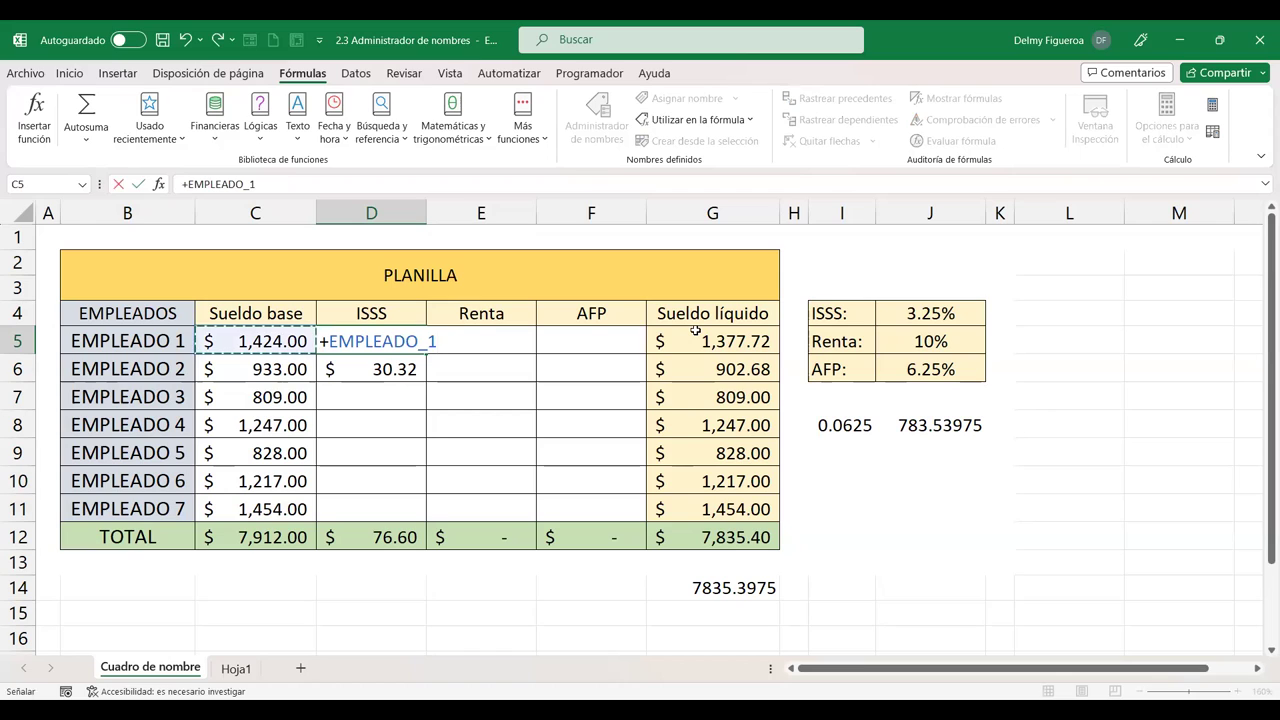
text(*)
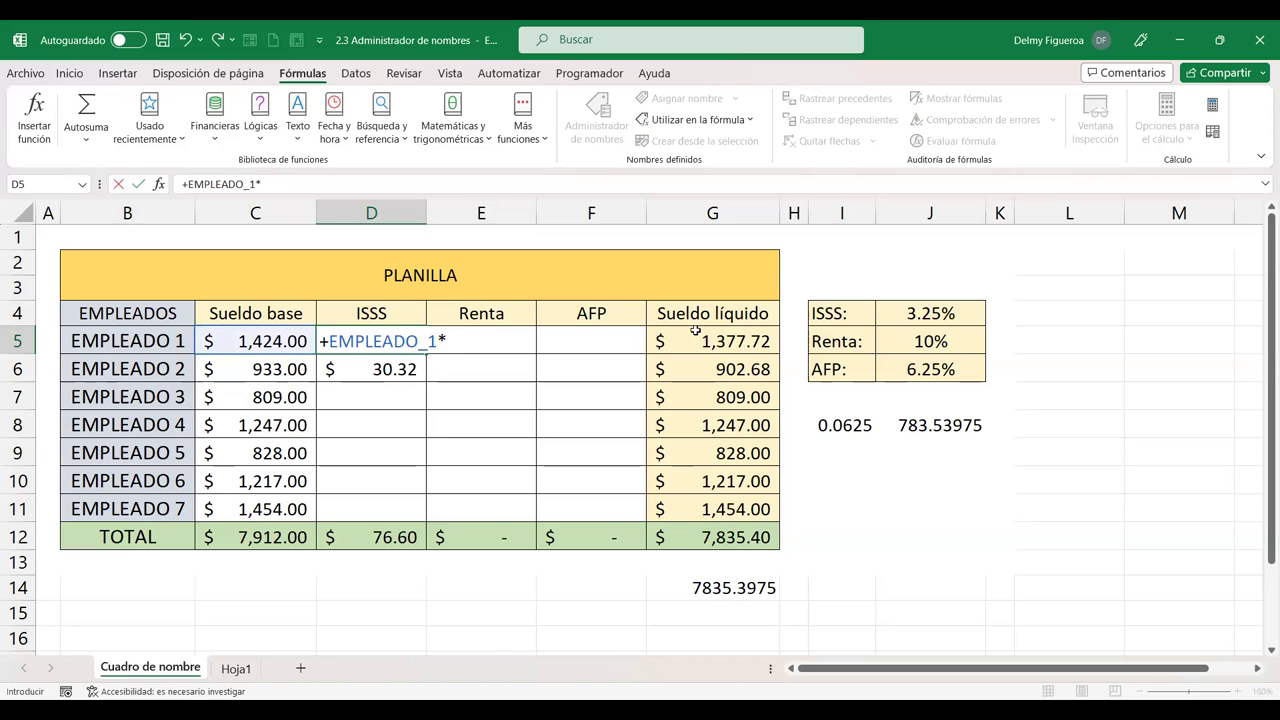
text(isss)
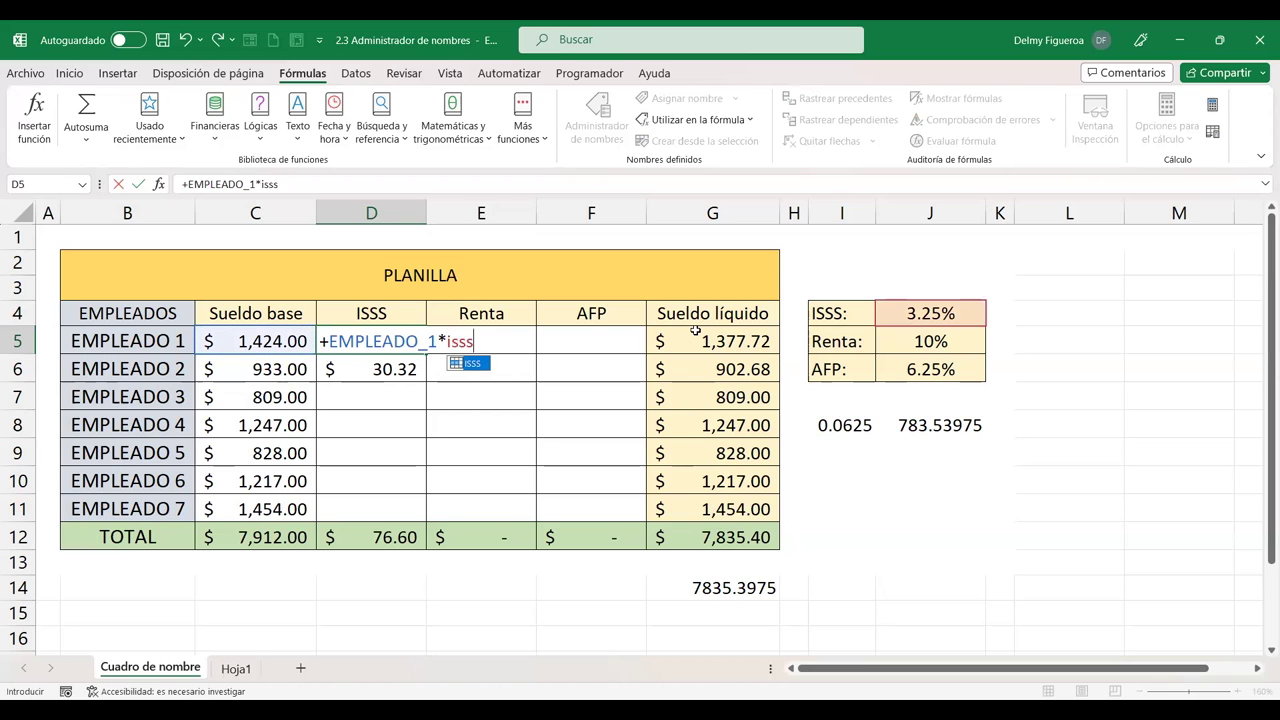
key(ctrl+Return)
drag(426, 355, 428, 382)
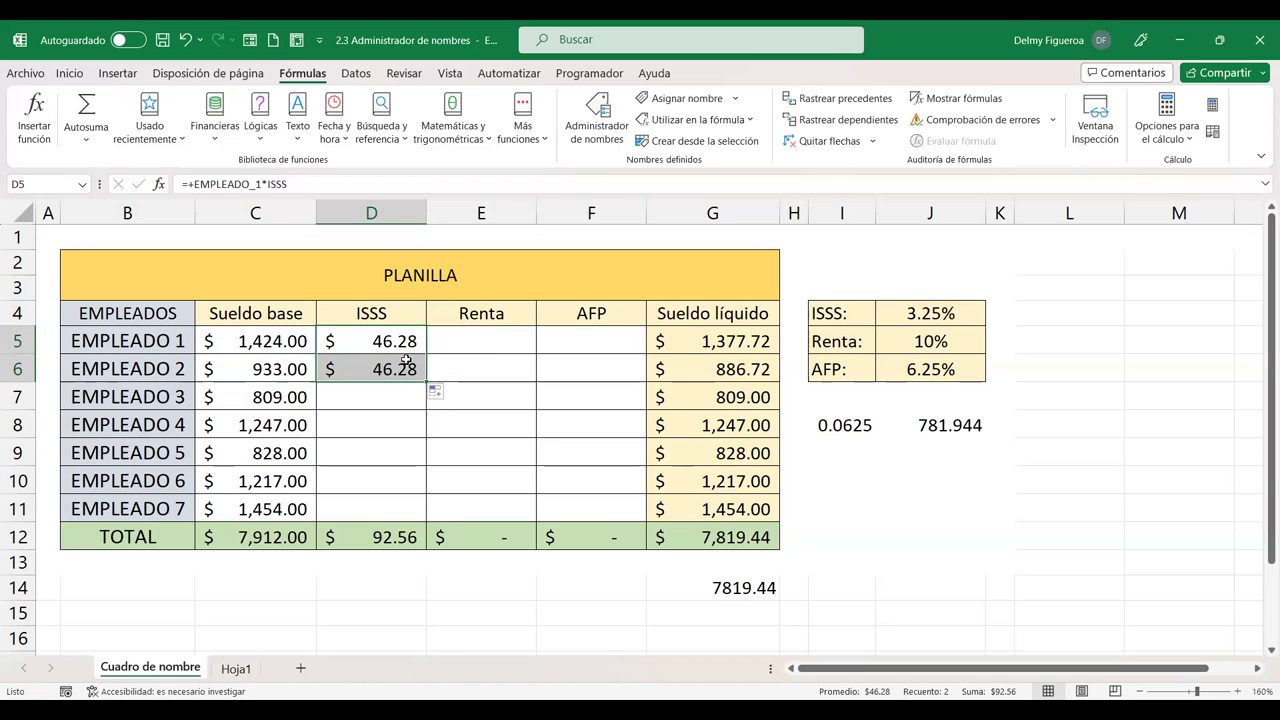
click(420, 366)
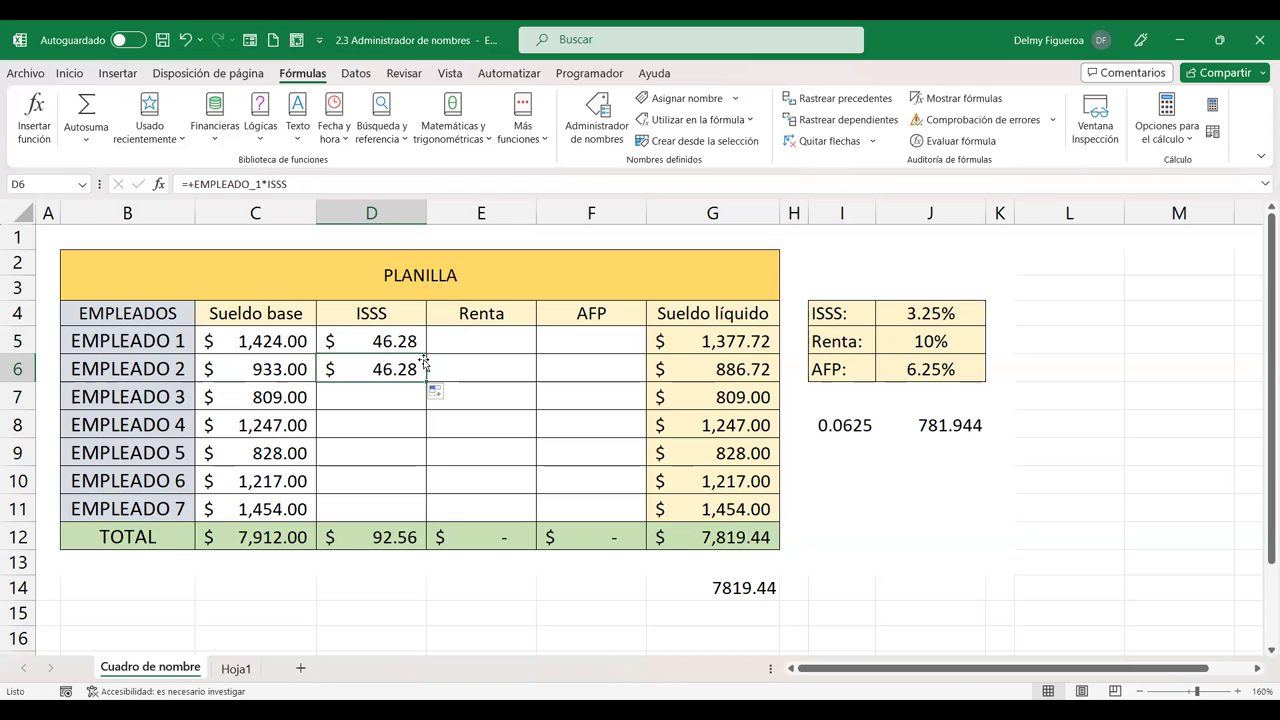
click(400, 340)
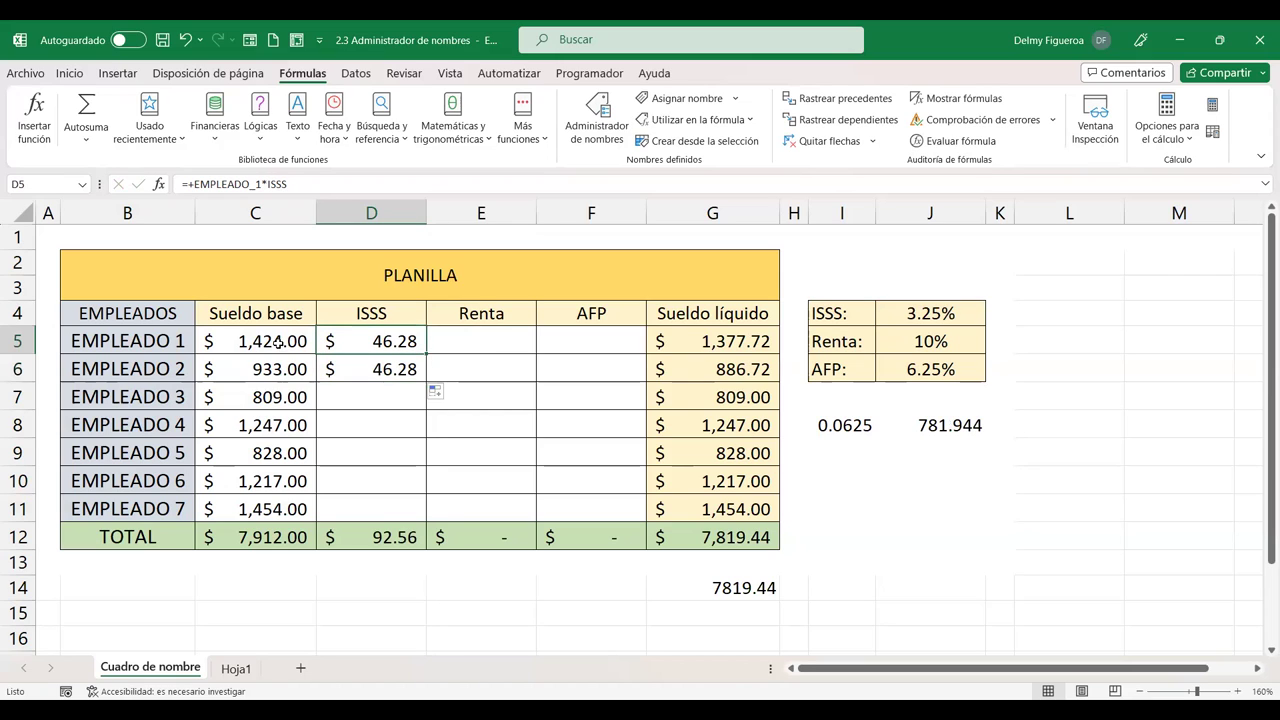
Step: Delete the names EMPLEADO_1 through EMPLEADO_7 in the Name Manager and close it
click(609, 131)
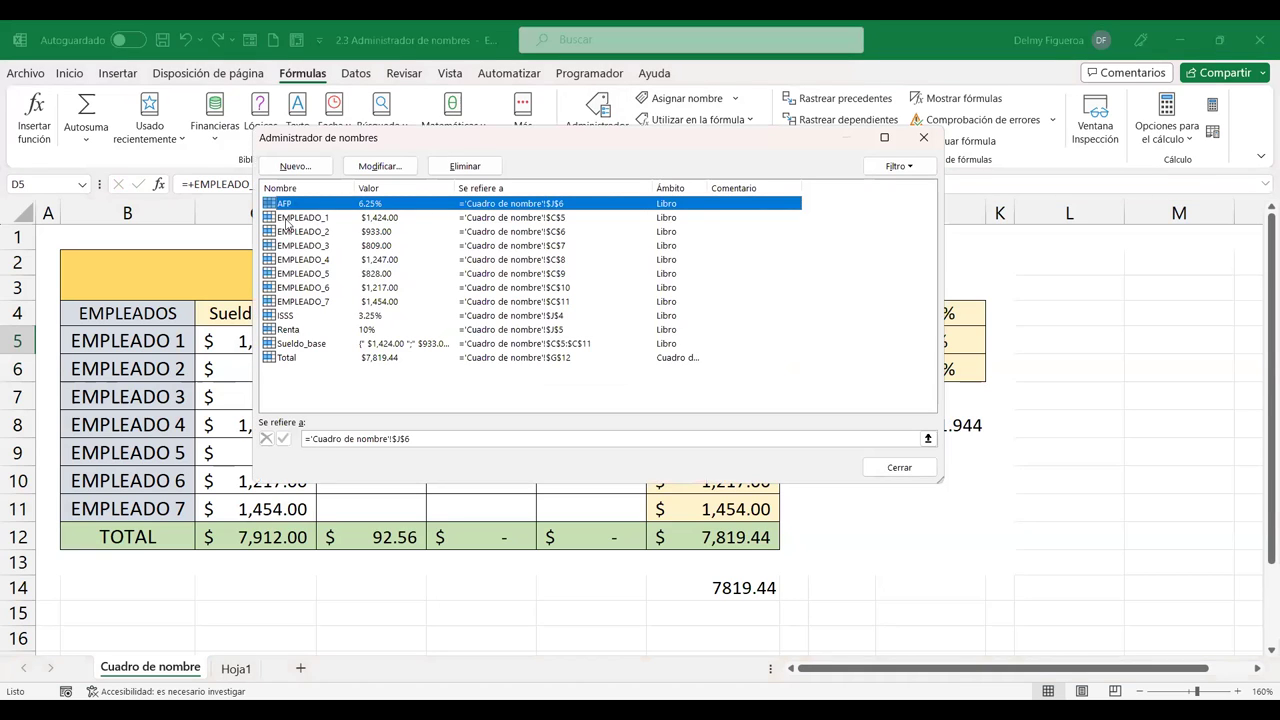
click(314, 218)
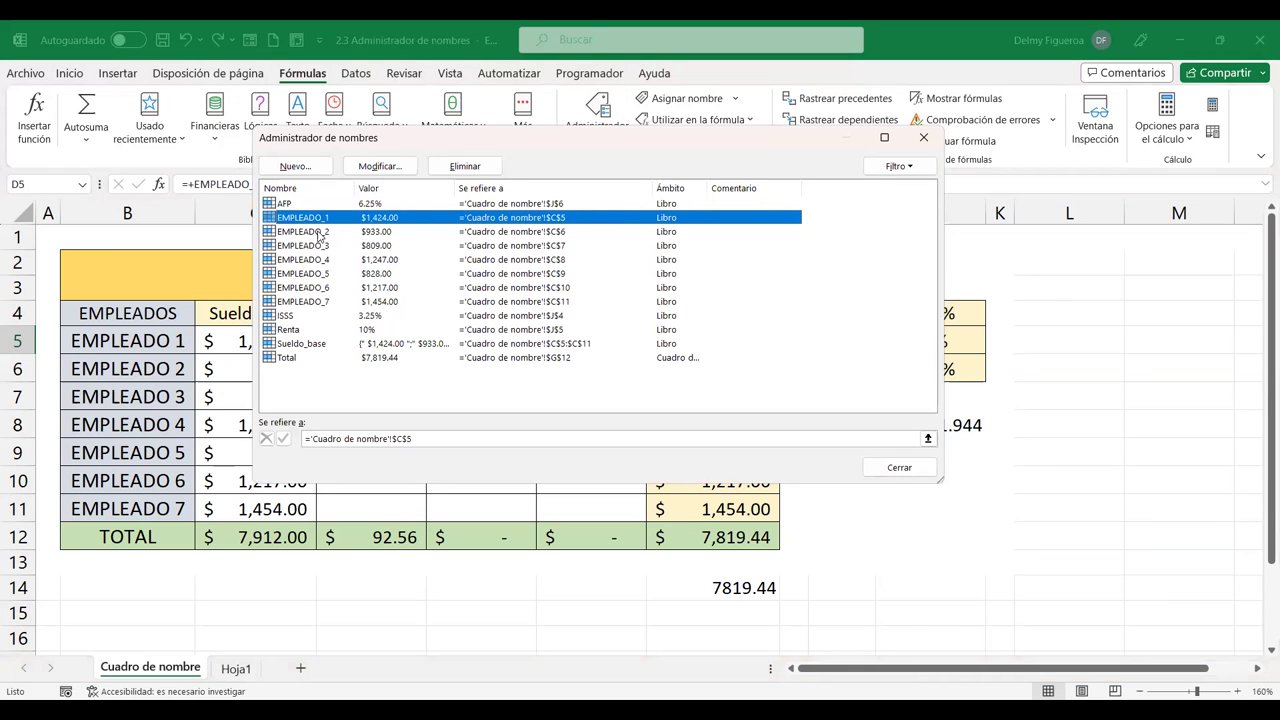
shift+click(325, 302)
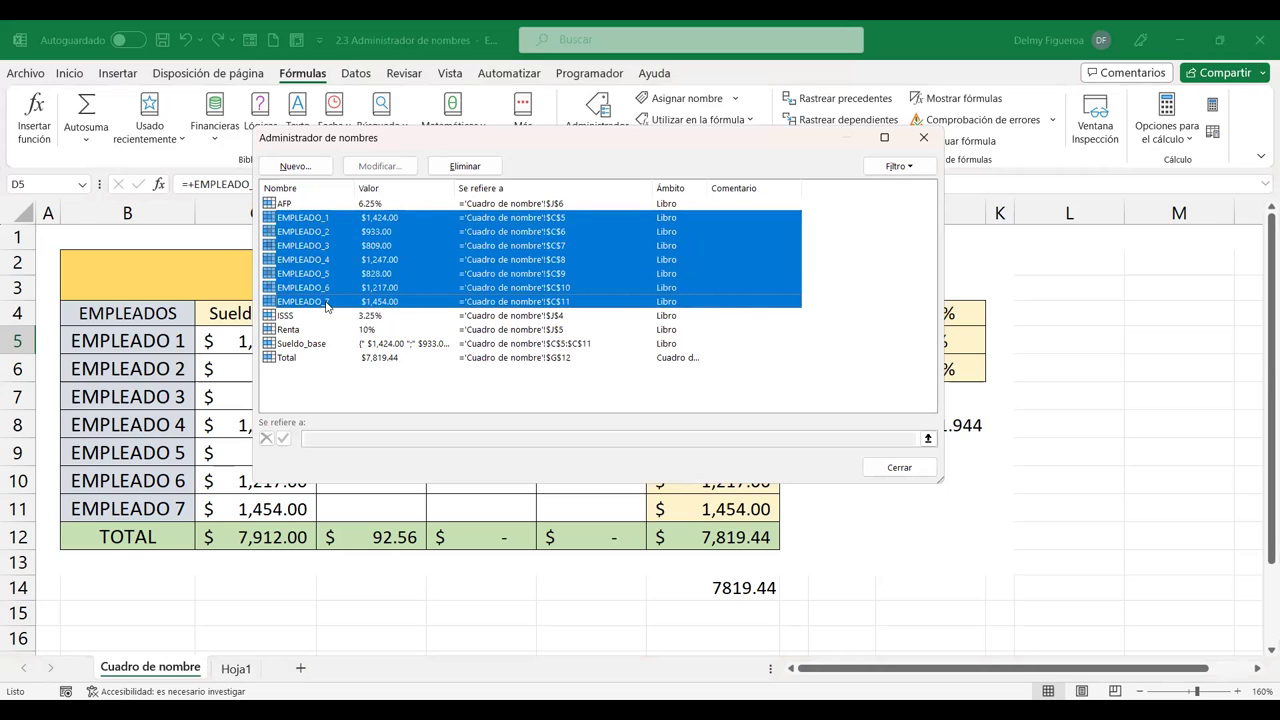
click(483, 167)
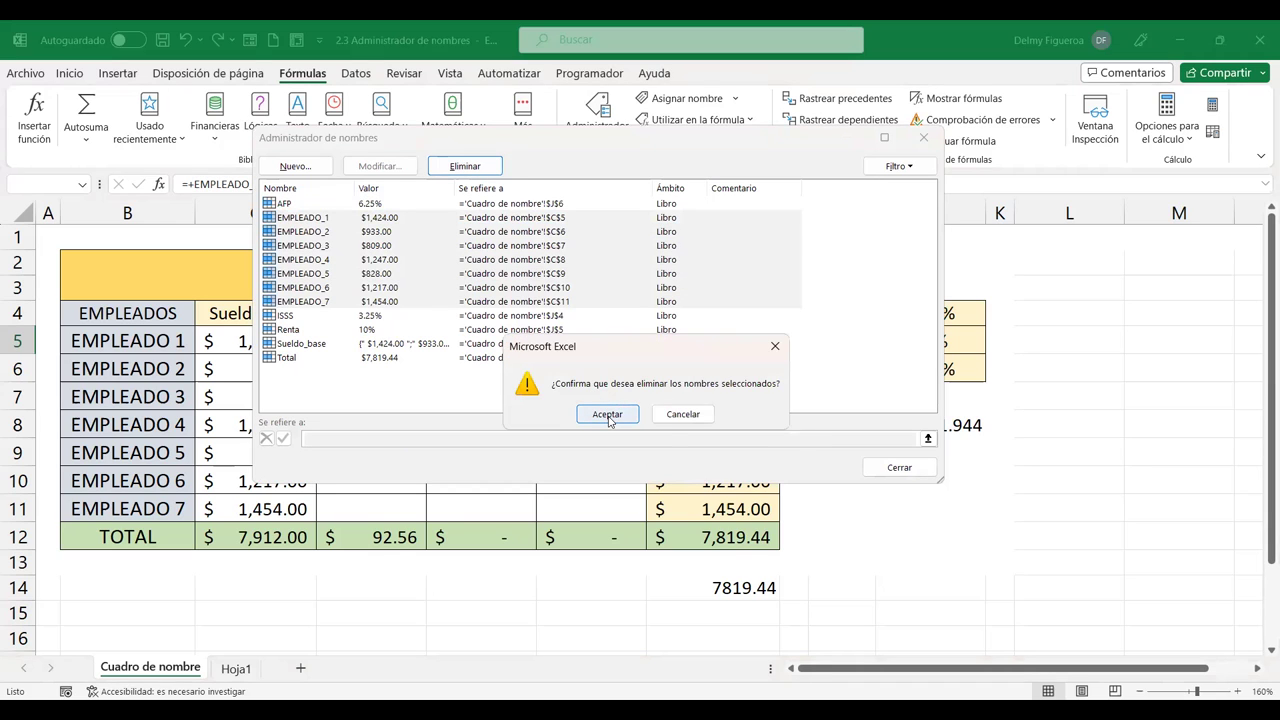
click(607, 414)
click(899, 467)
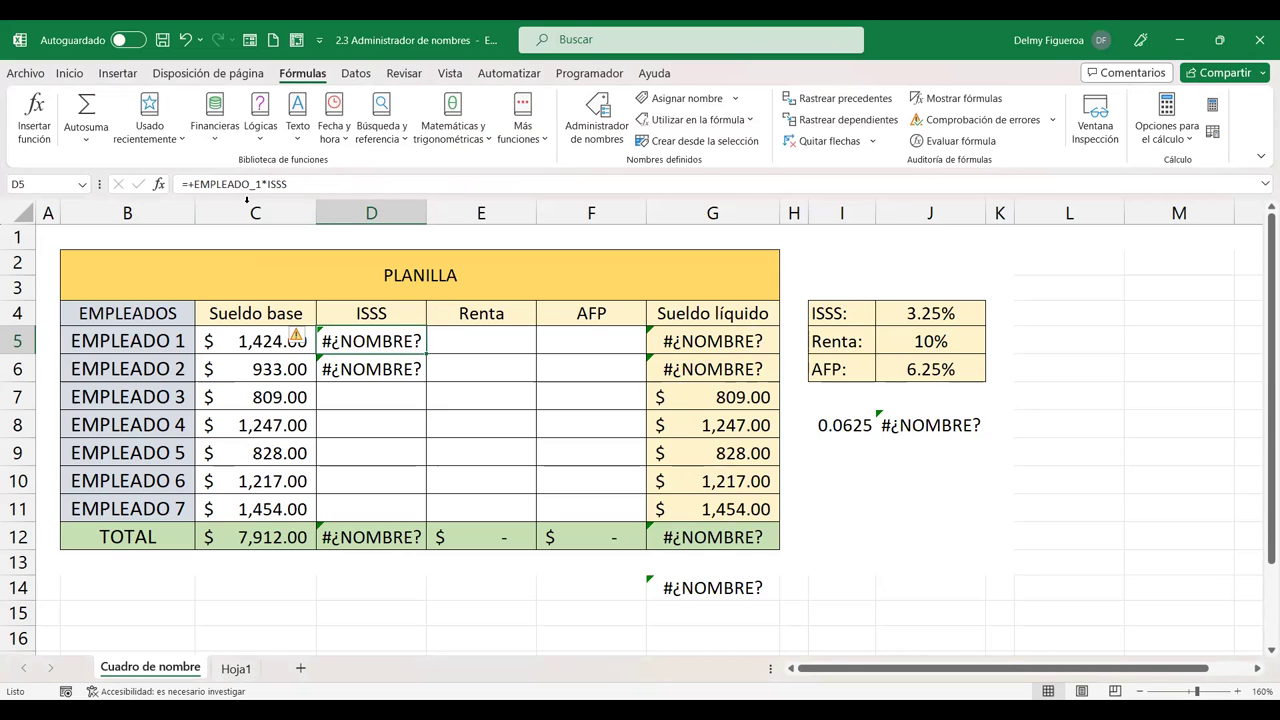
double_click(374, 341)
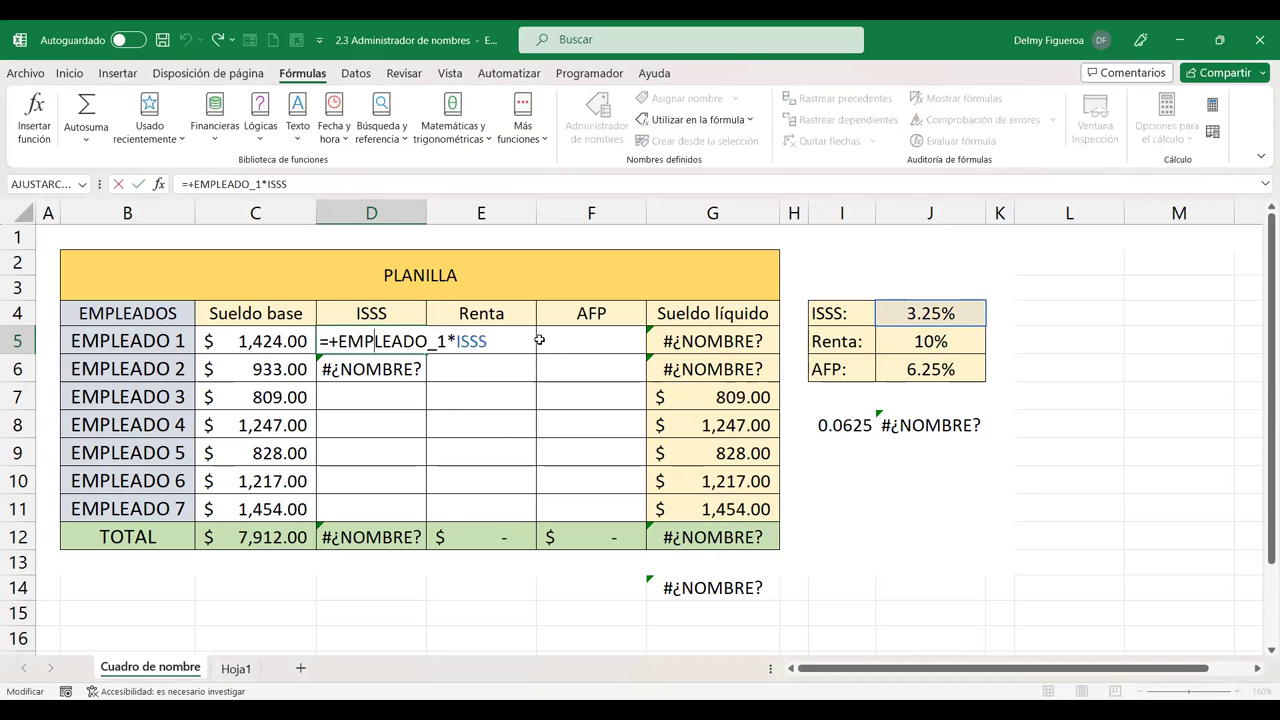
key(Return)
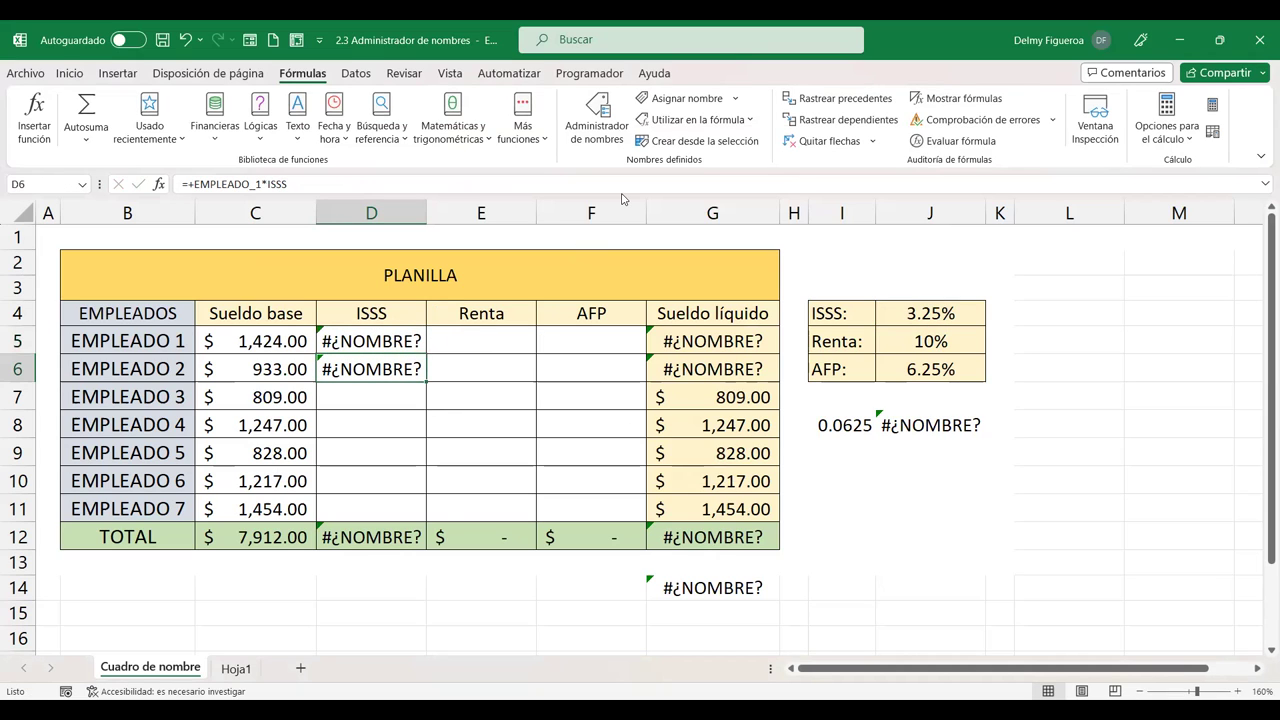
key(ctrl+F3)
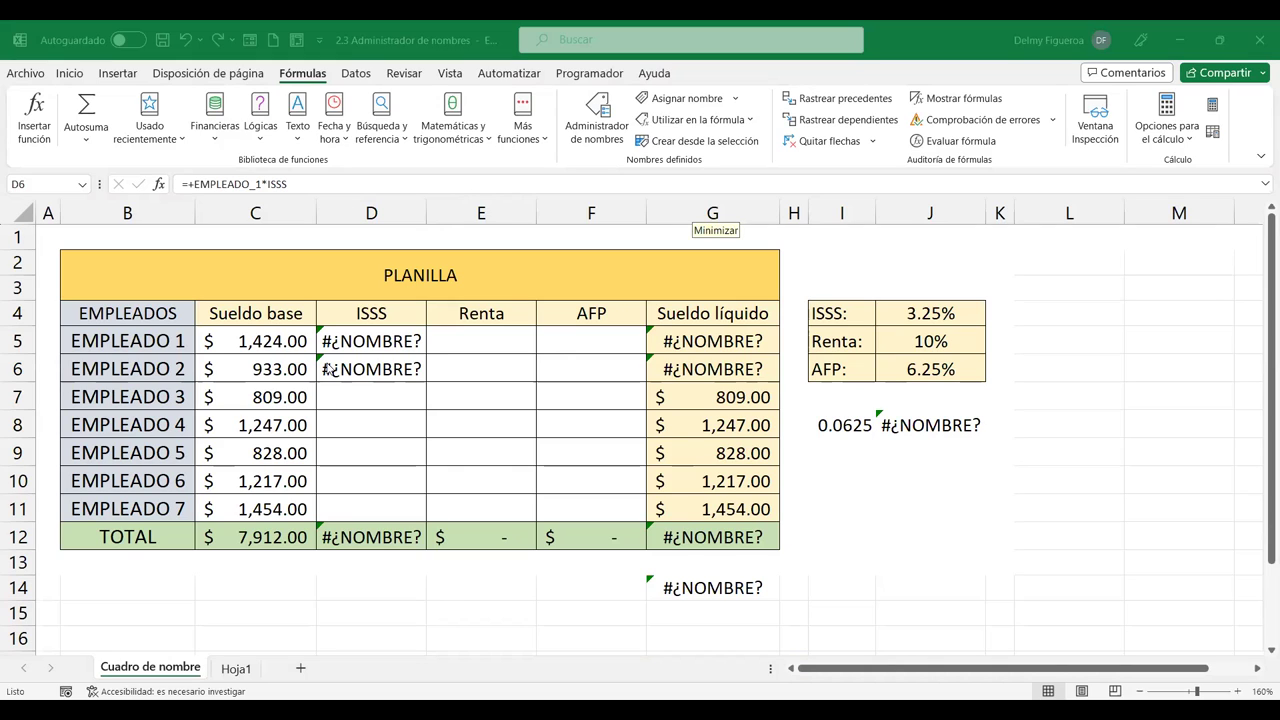
click(395, 399)
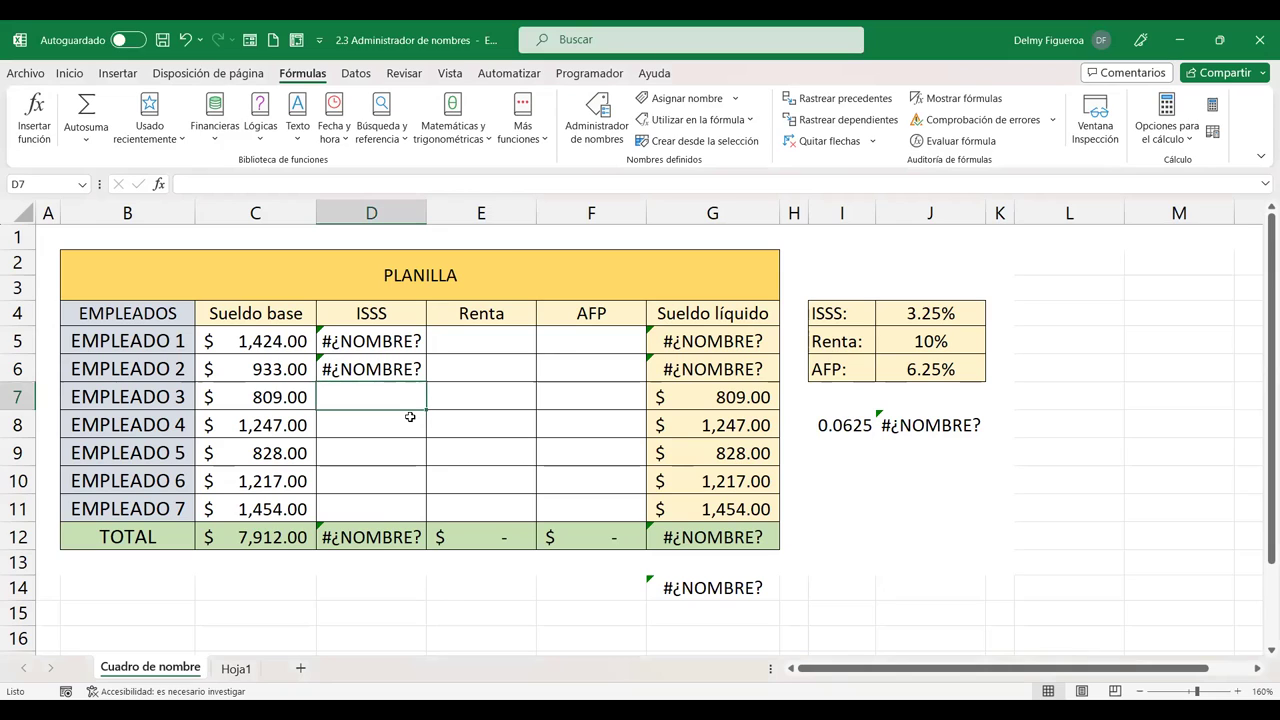
text(+)
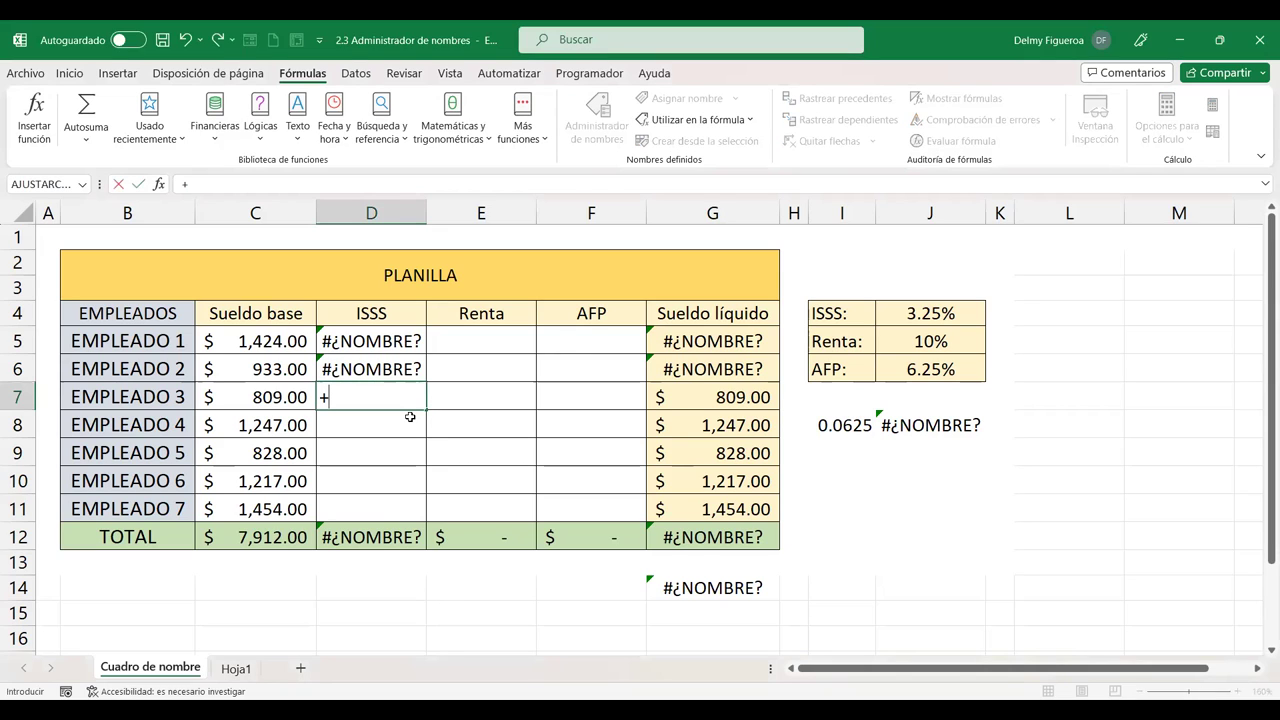
text(isss)
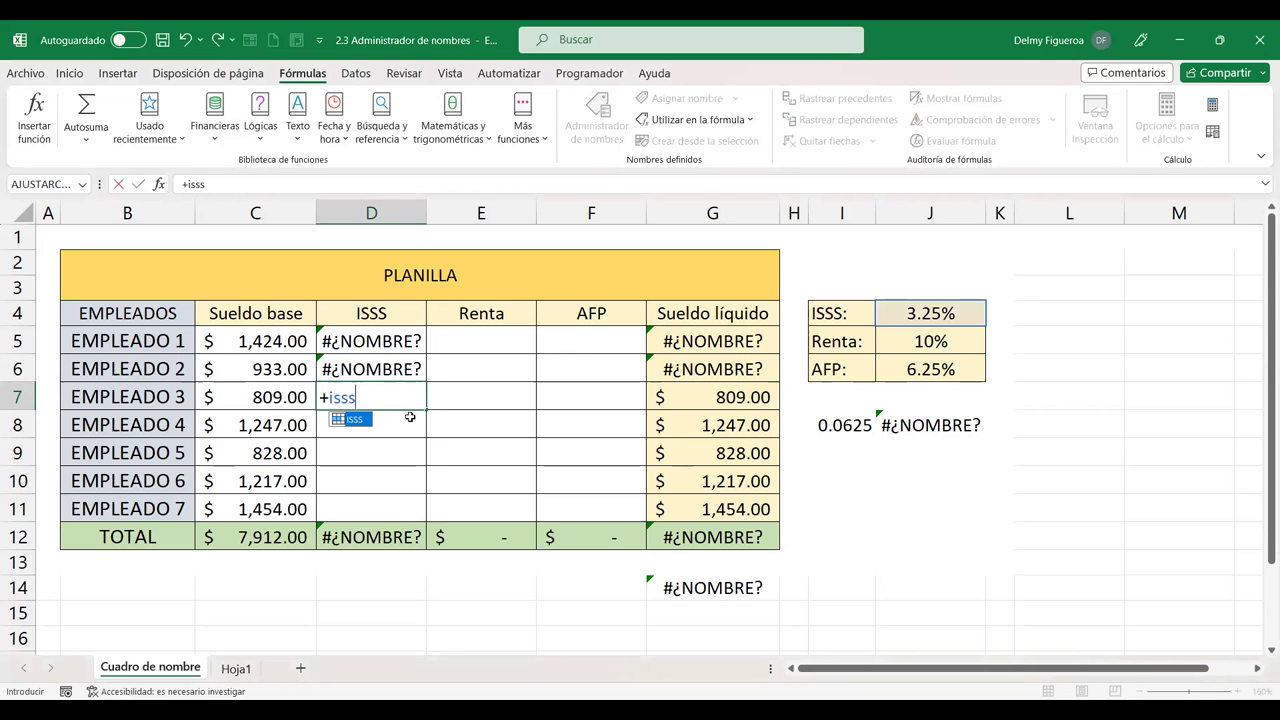
key(Escape)
key(Escape)
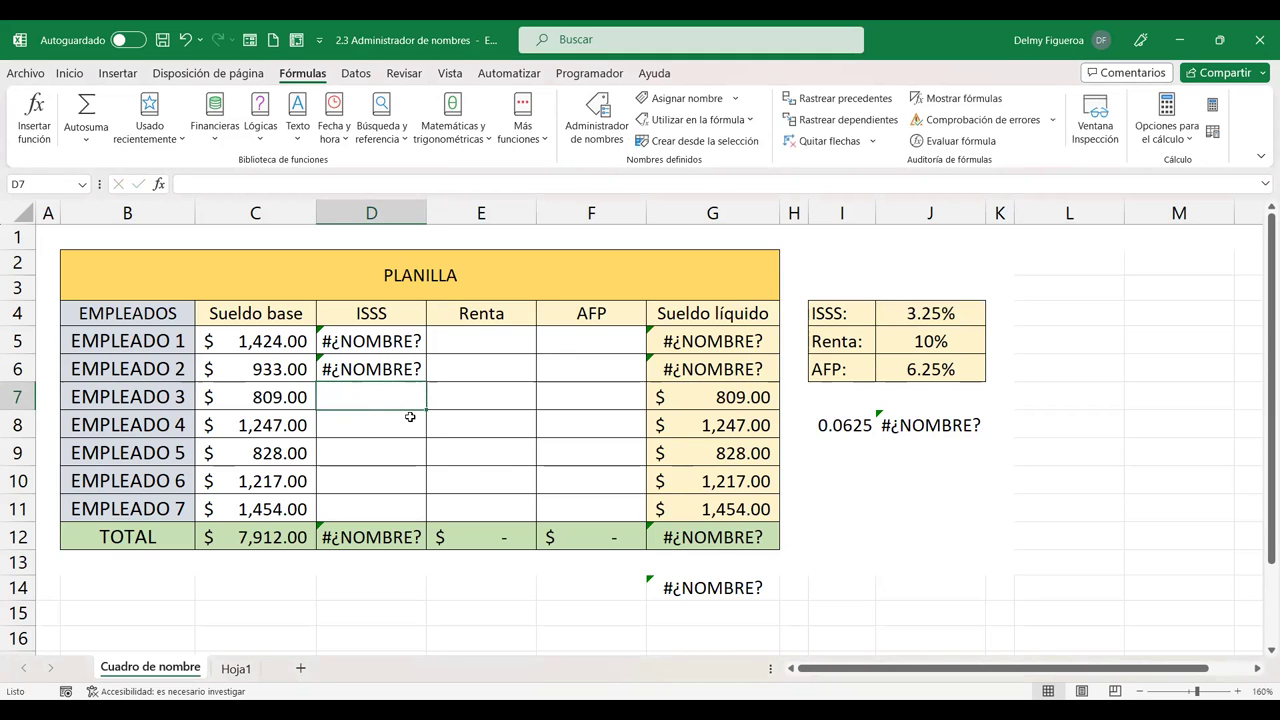
text(+)
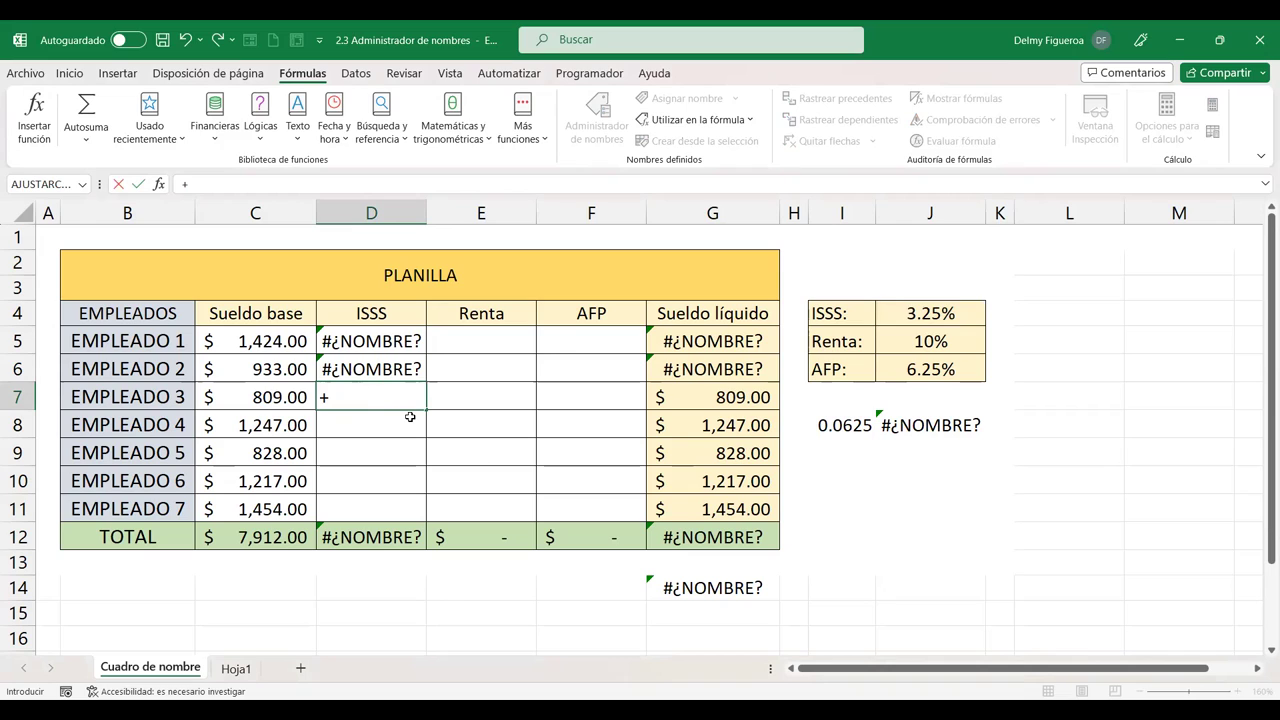
text(isss)
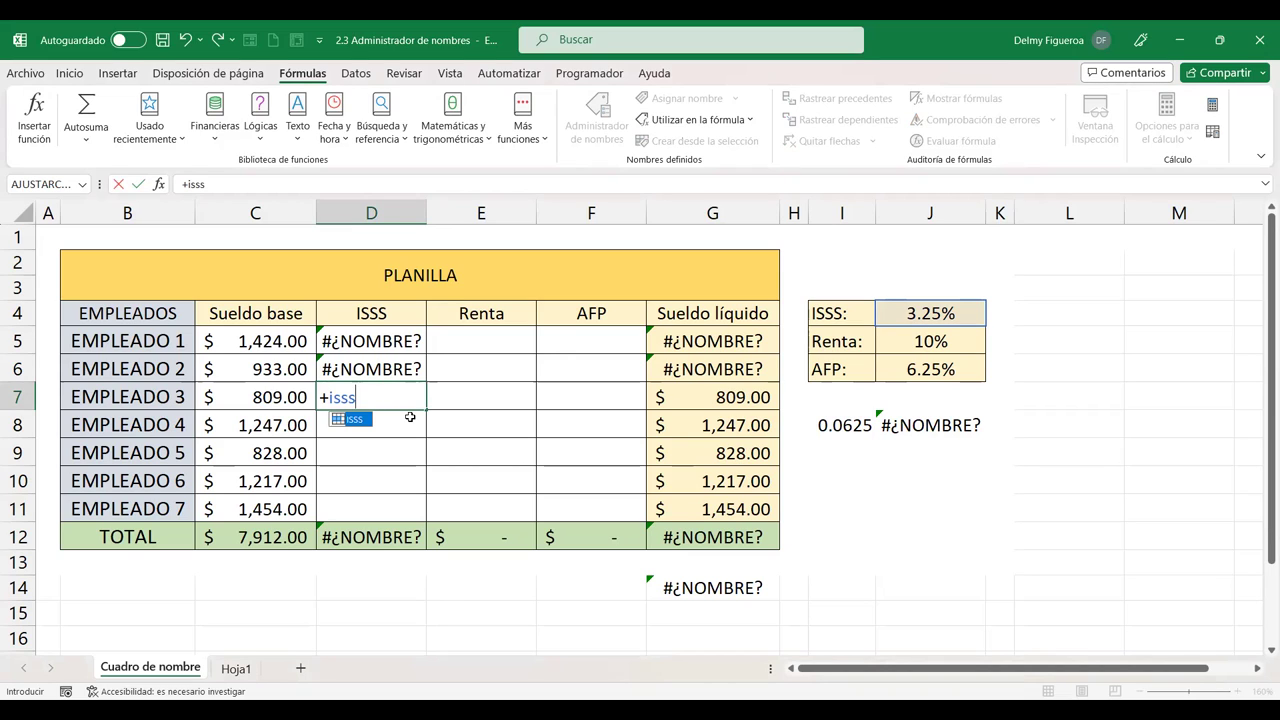
key(Escape)
key(Escape)
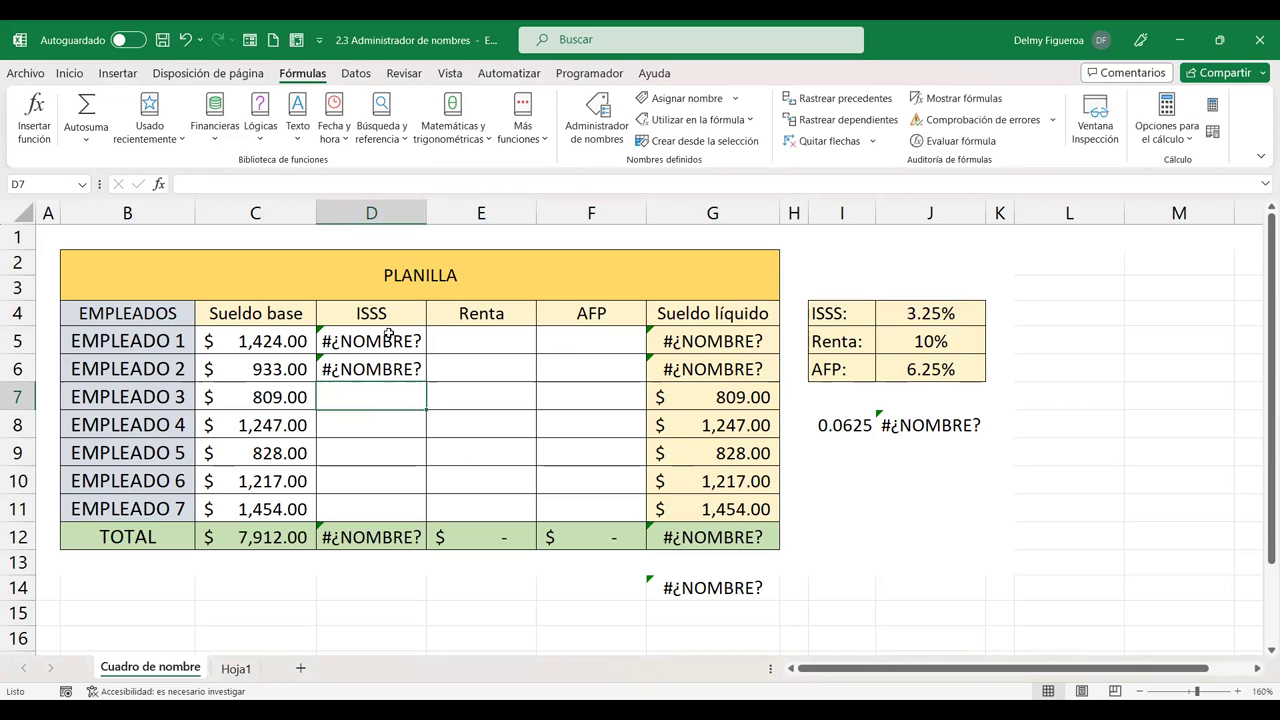
drag(389, 336, 408, 377)
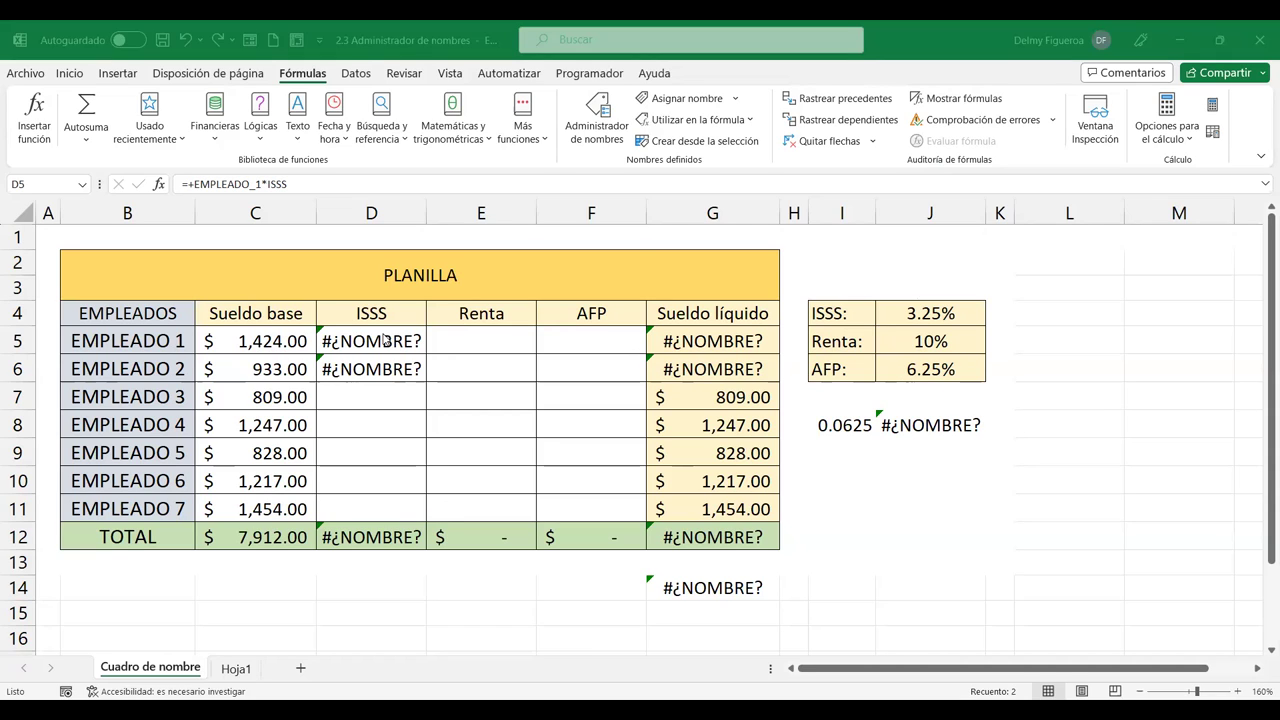
Step: Clear D5:D6 and enter =C5*ISSS in D5, giving 46.28
click(426, 344)
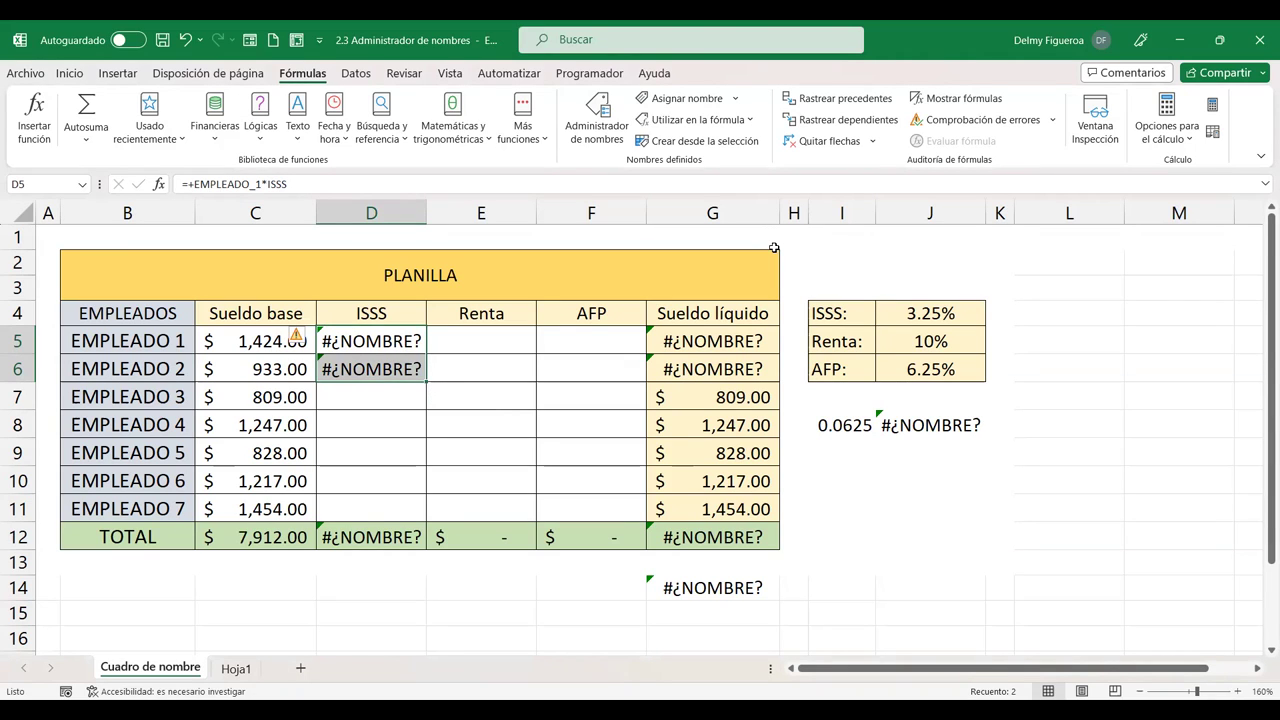
key(Delete)
click(380, 336)
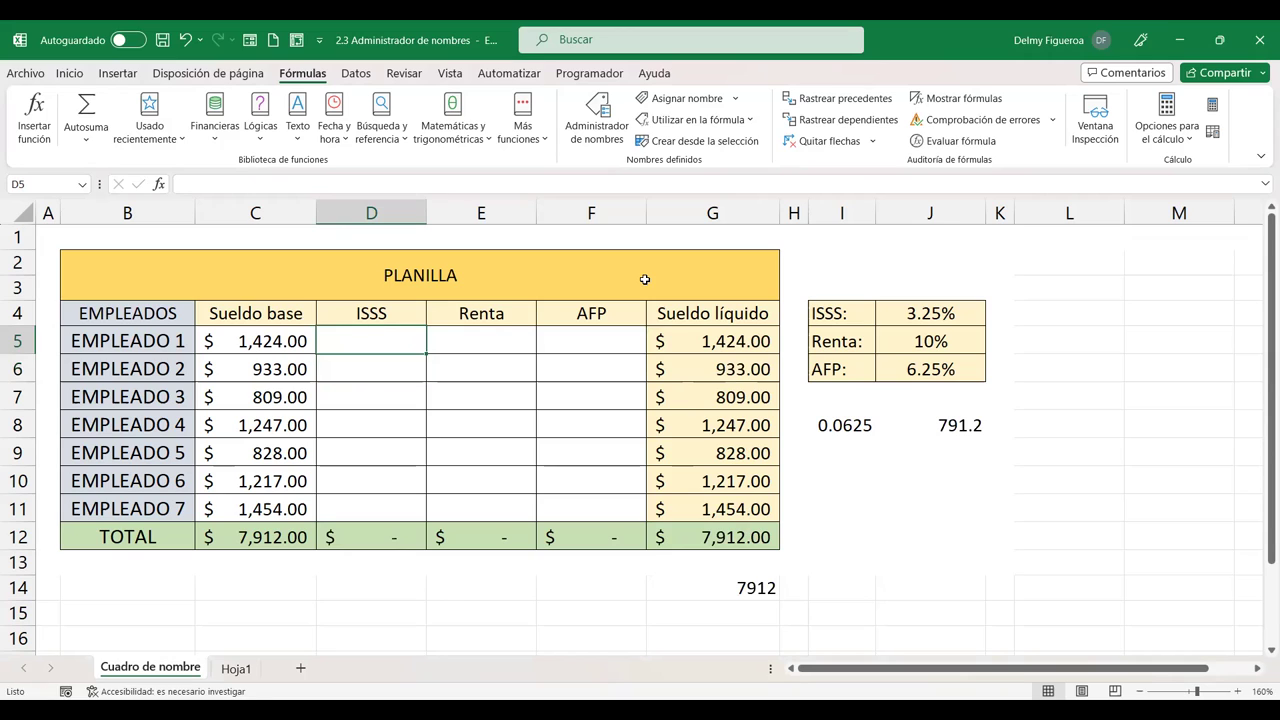
text(=)
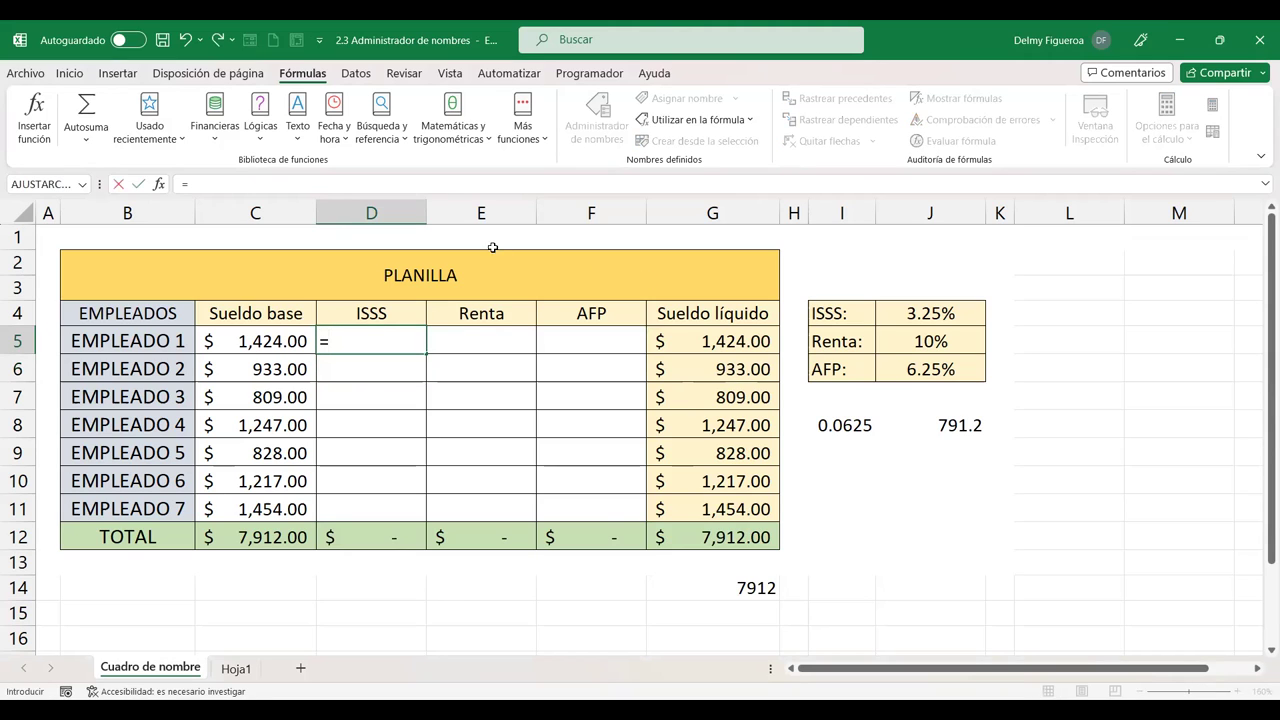
click(272, 343)
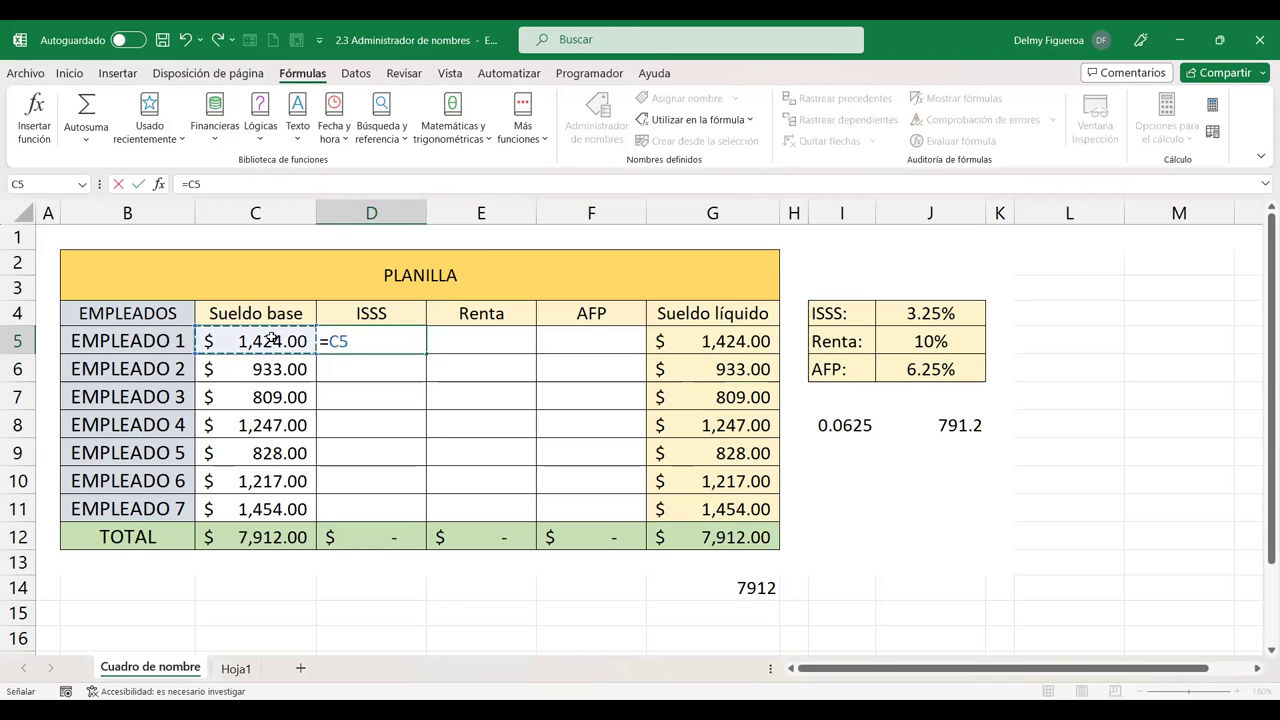
text(*)
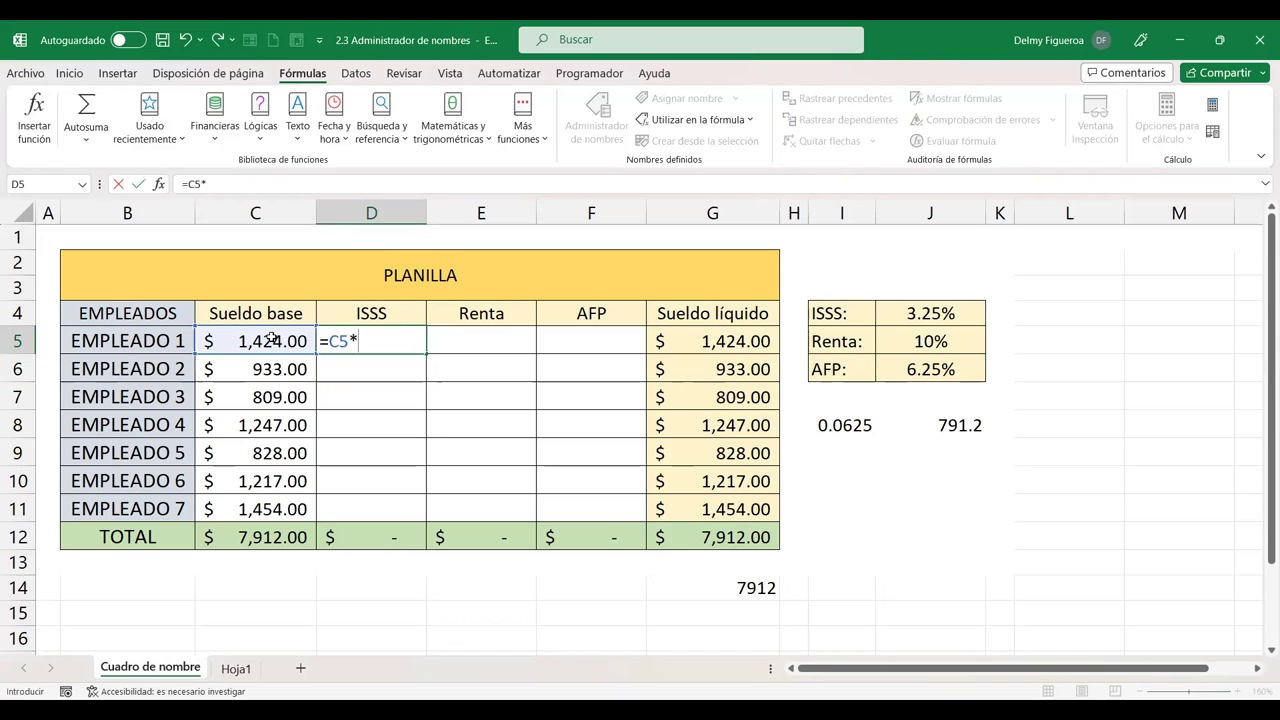
text(isss)
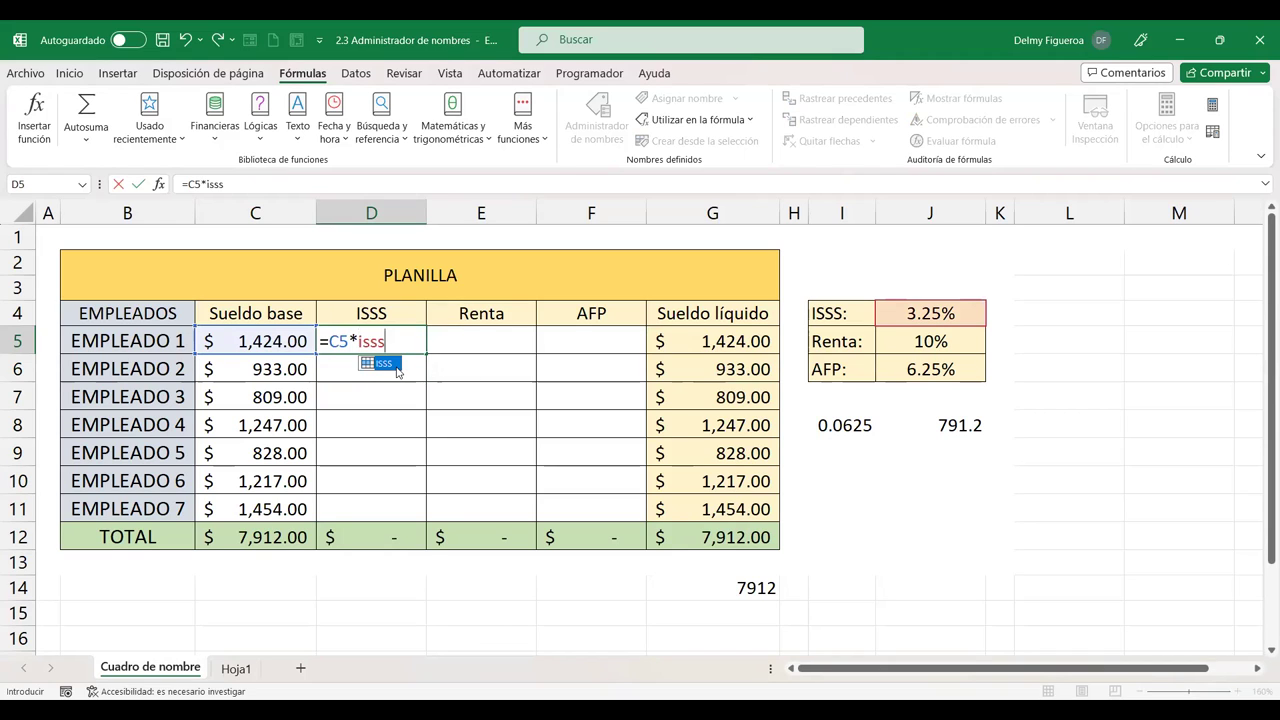
double_click(396, 368)
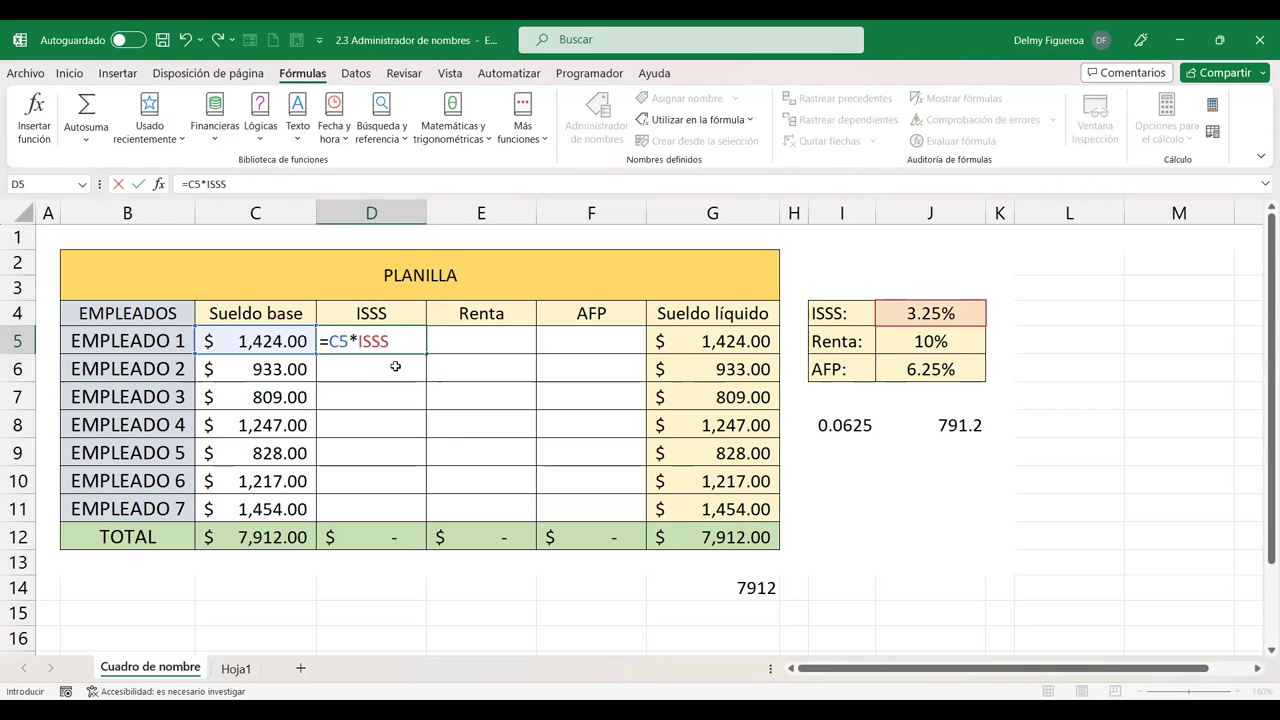
key(Return)
click(405, 337)
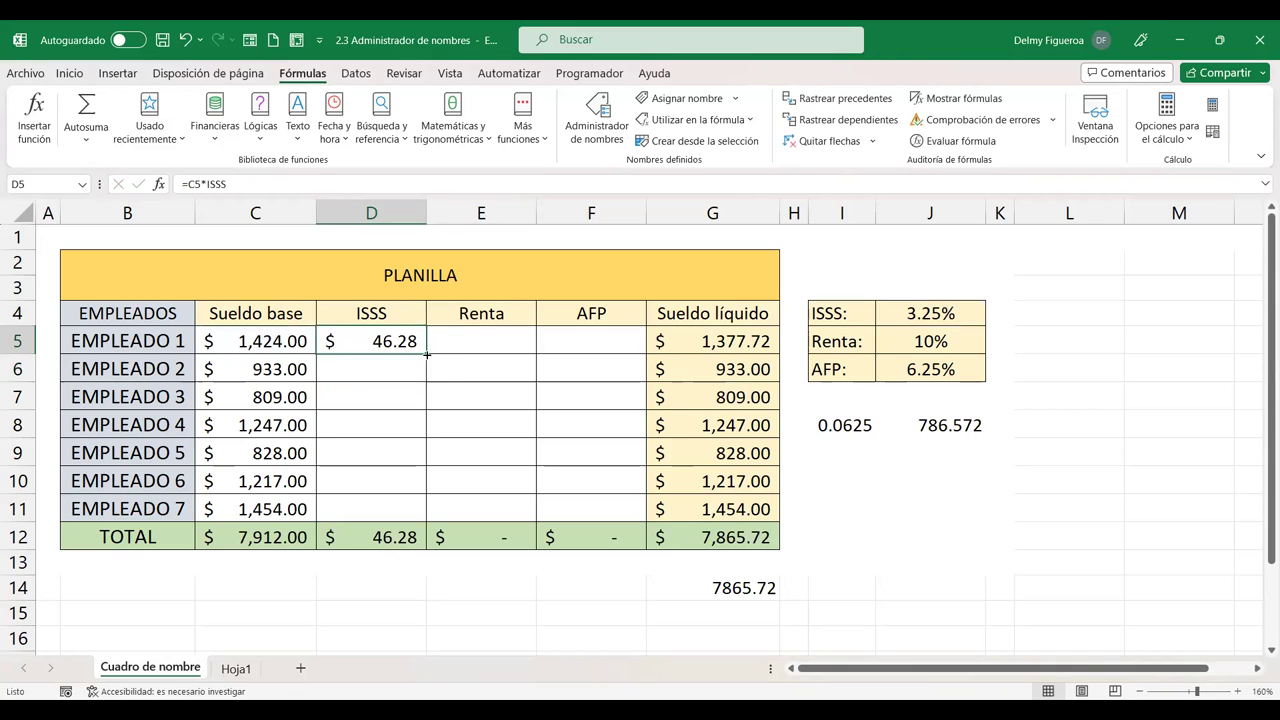
Step: Fill D5's ISSS formula down to D11 and verify the copied formulas in D6–D9
drag(427, 354, 420, 508)
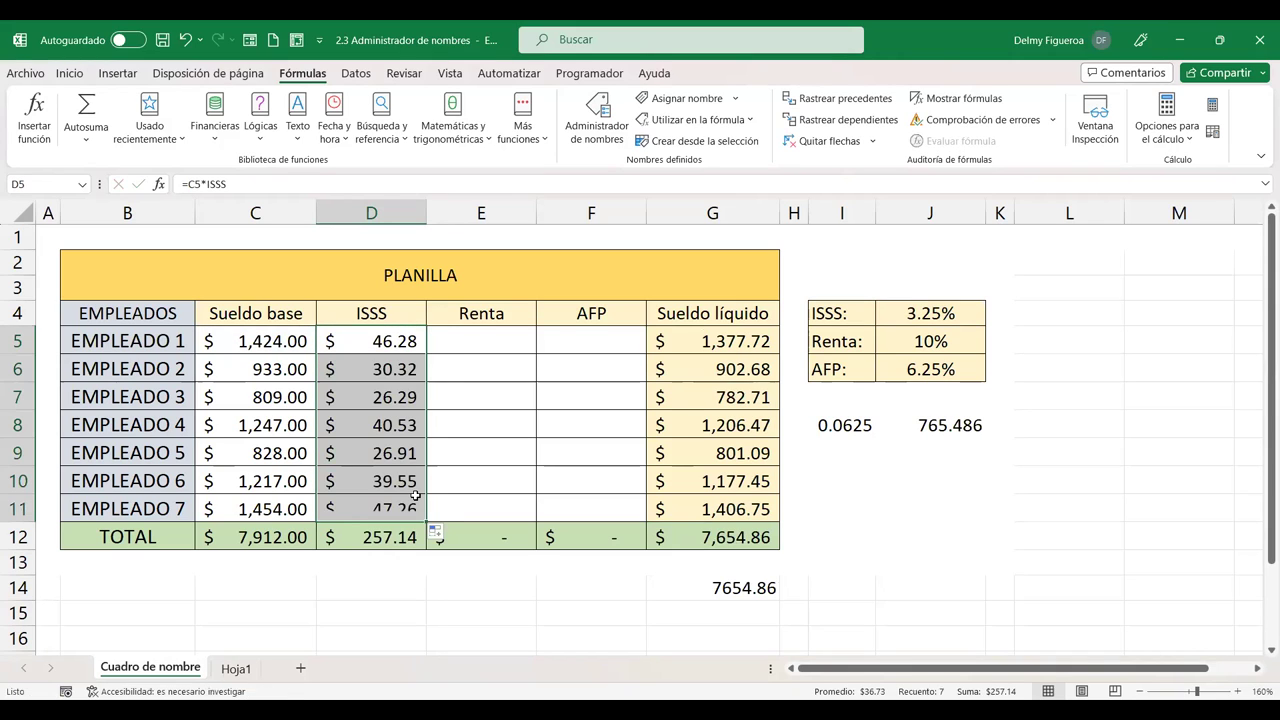
click(384, 373)
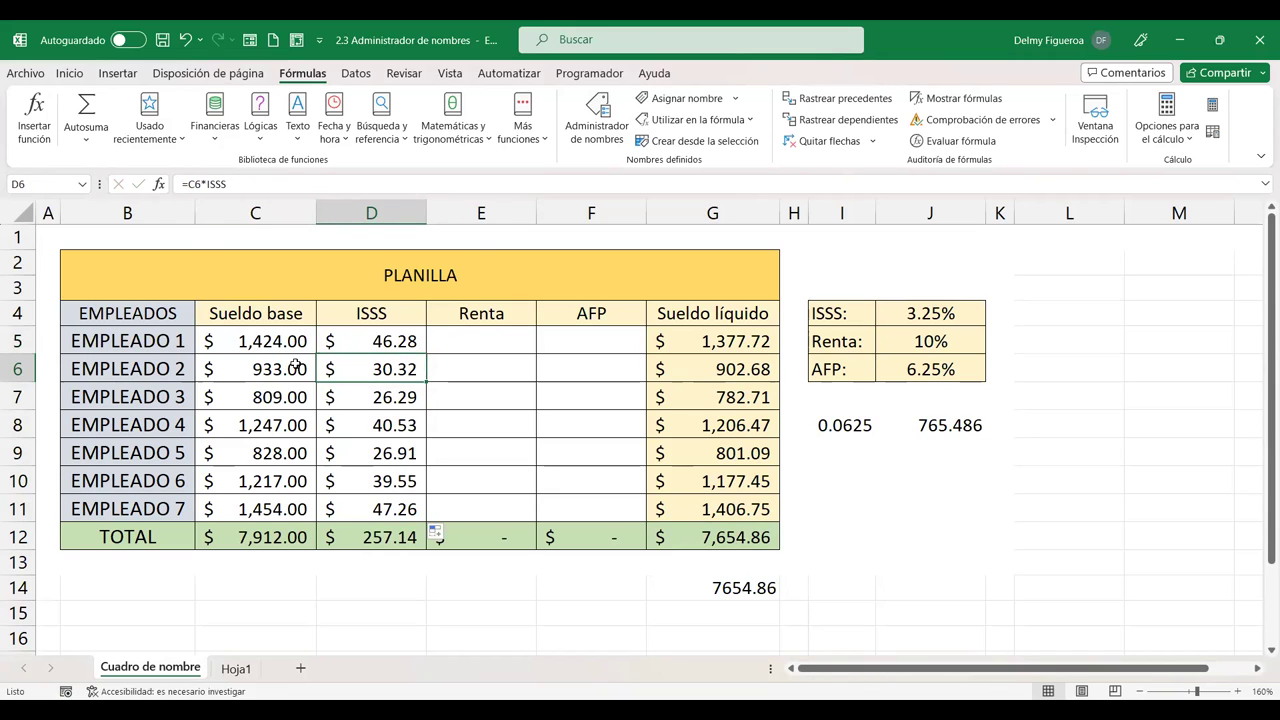
click(349, 403)
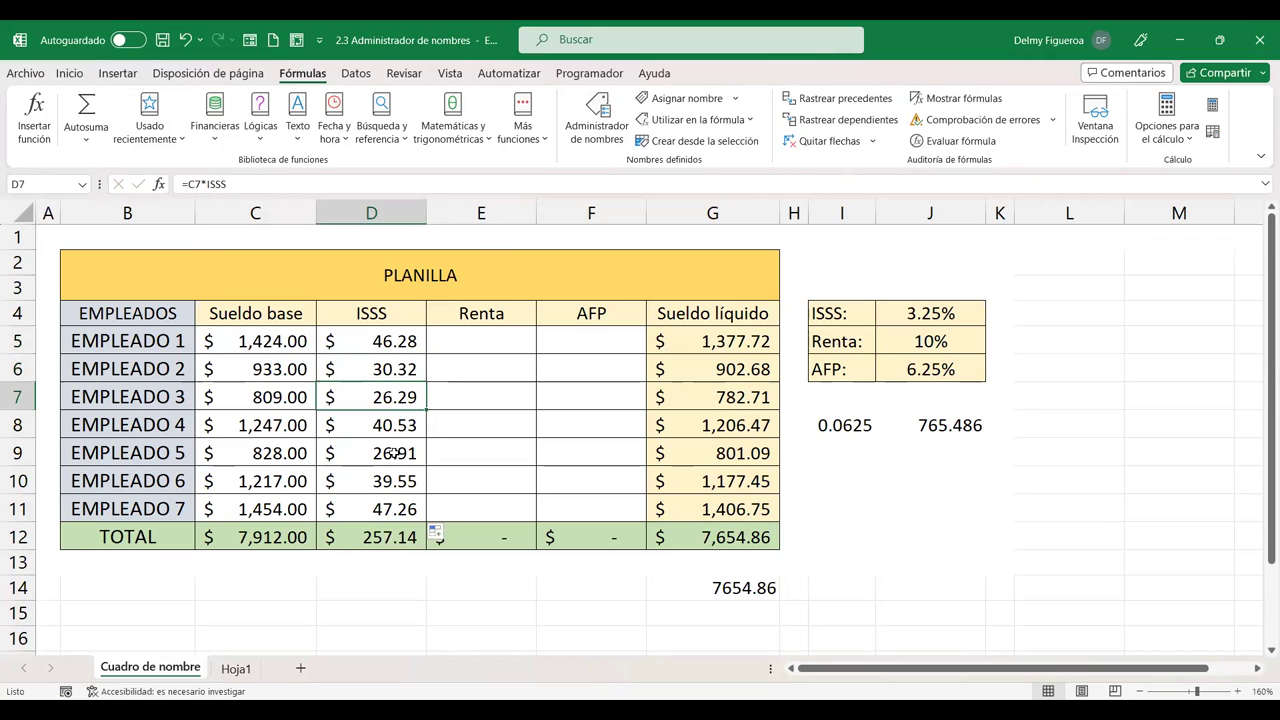
click(380, 416)
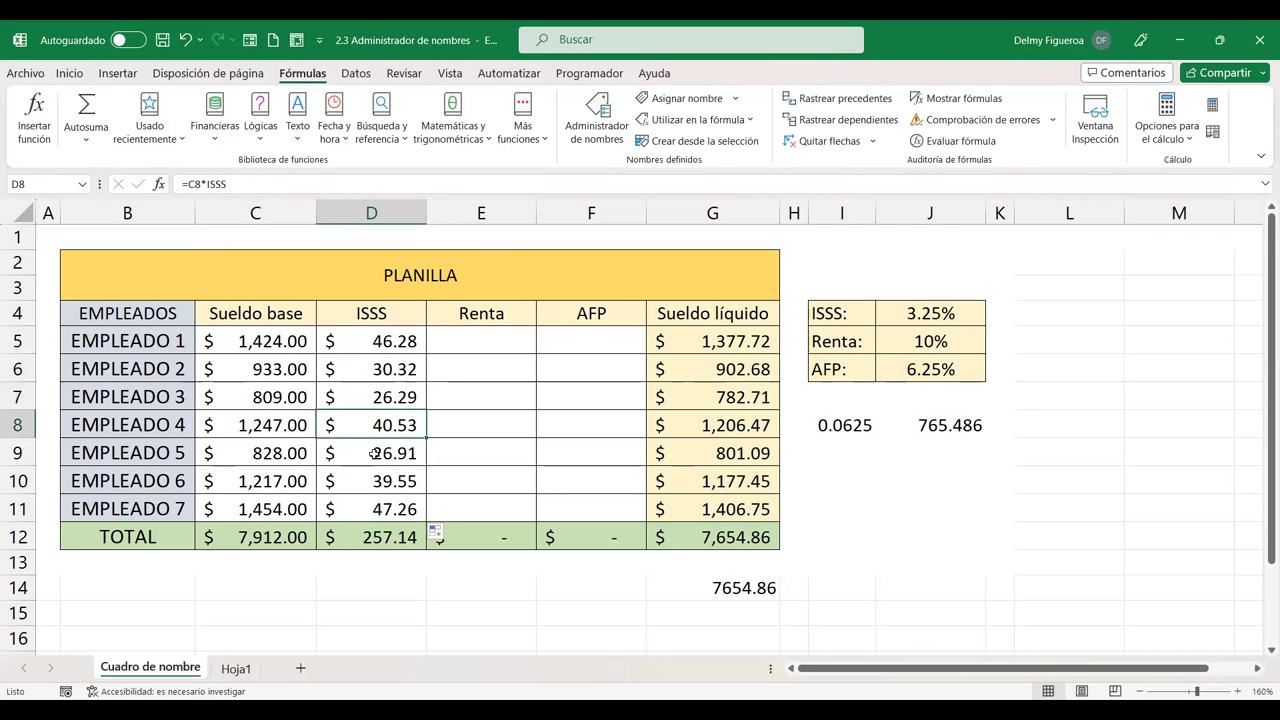
click(375, 453)
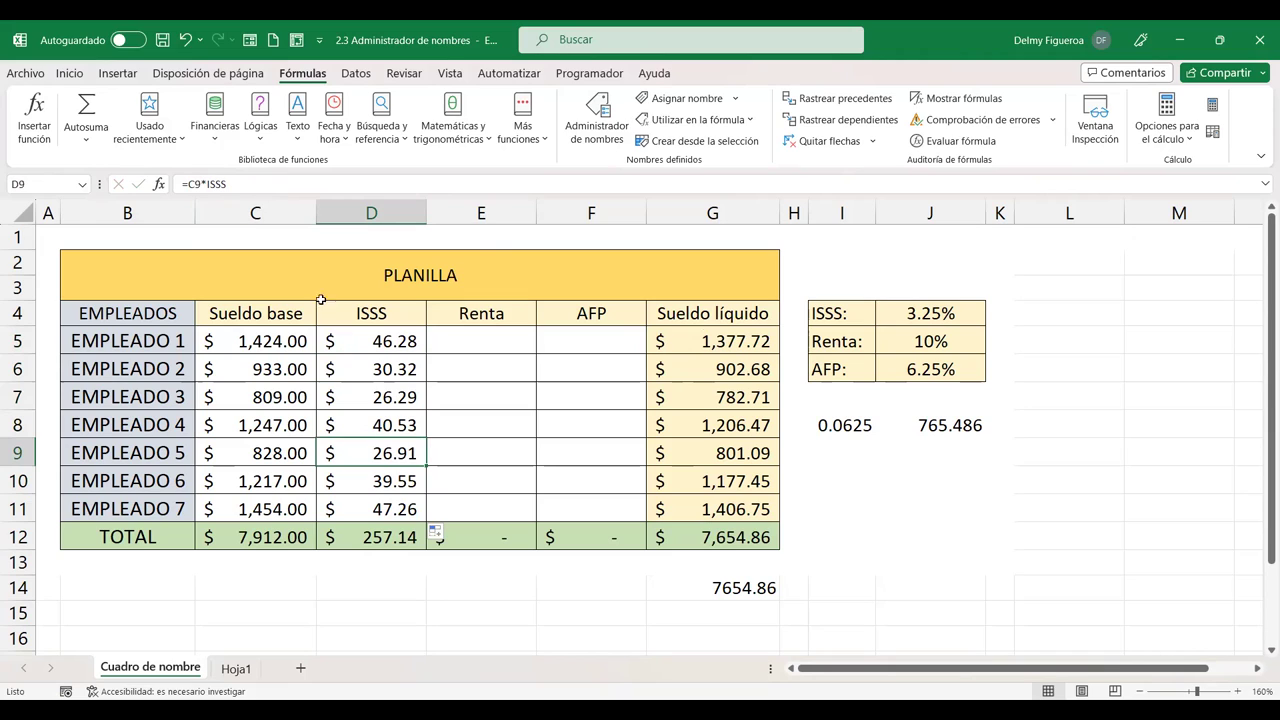
double_click(393, 450)
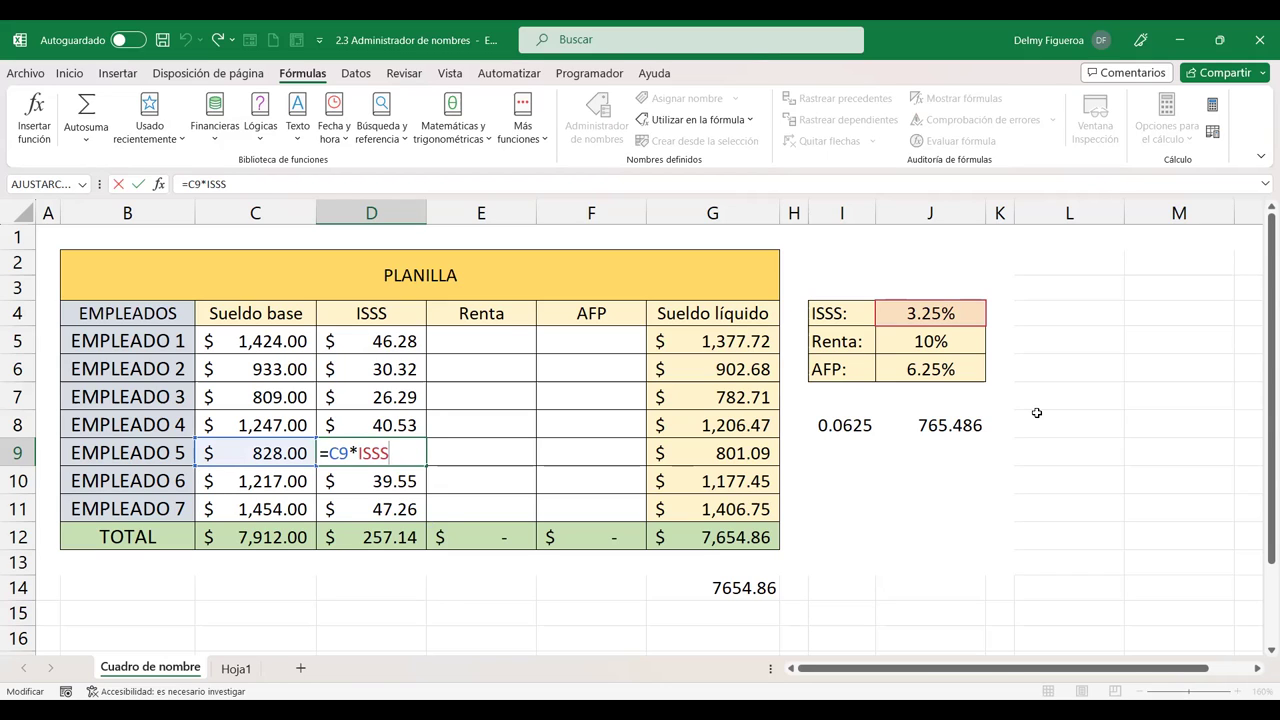
key(Return)
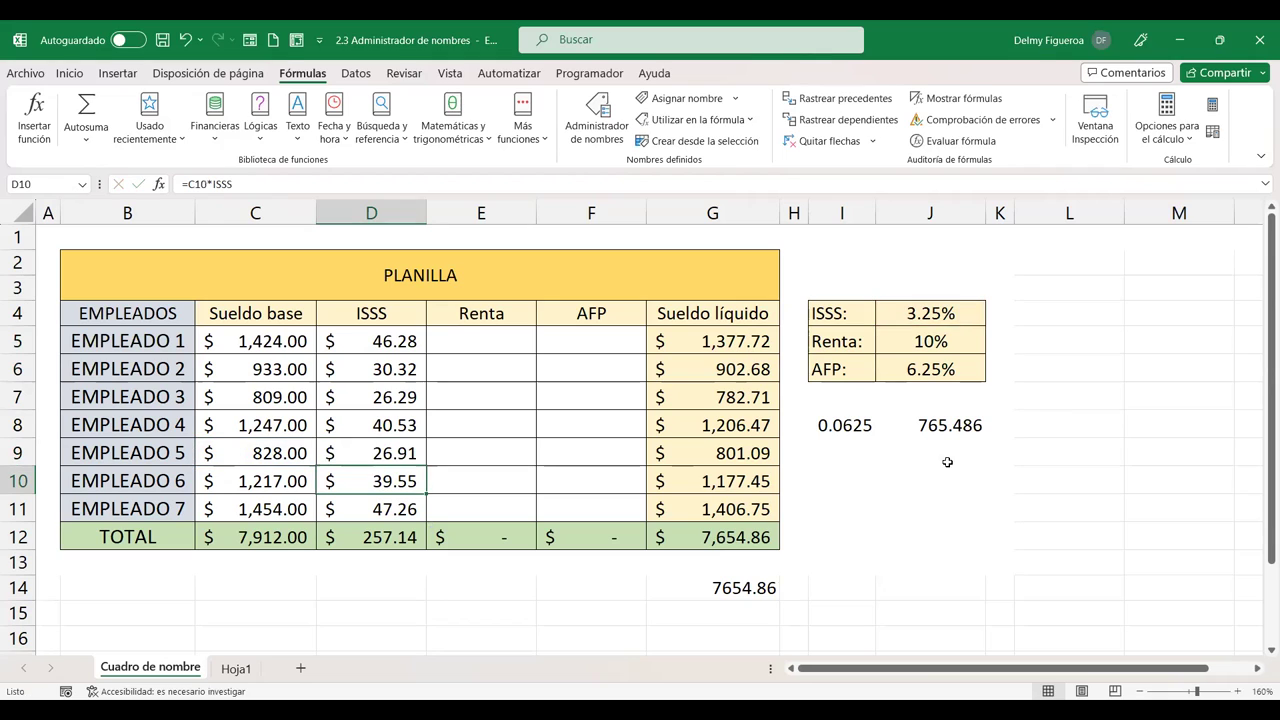
click(479, 340)
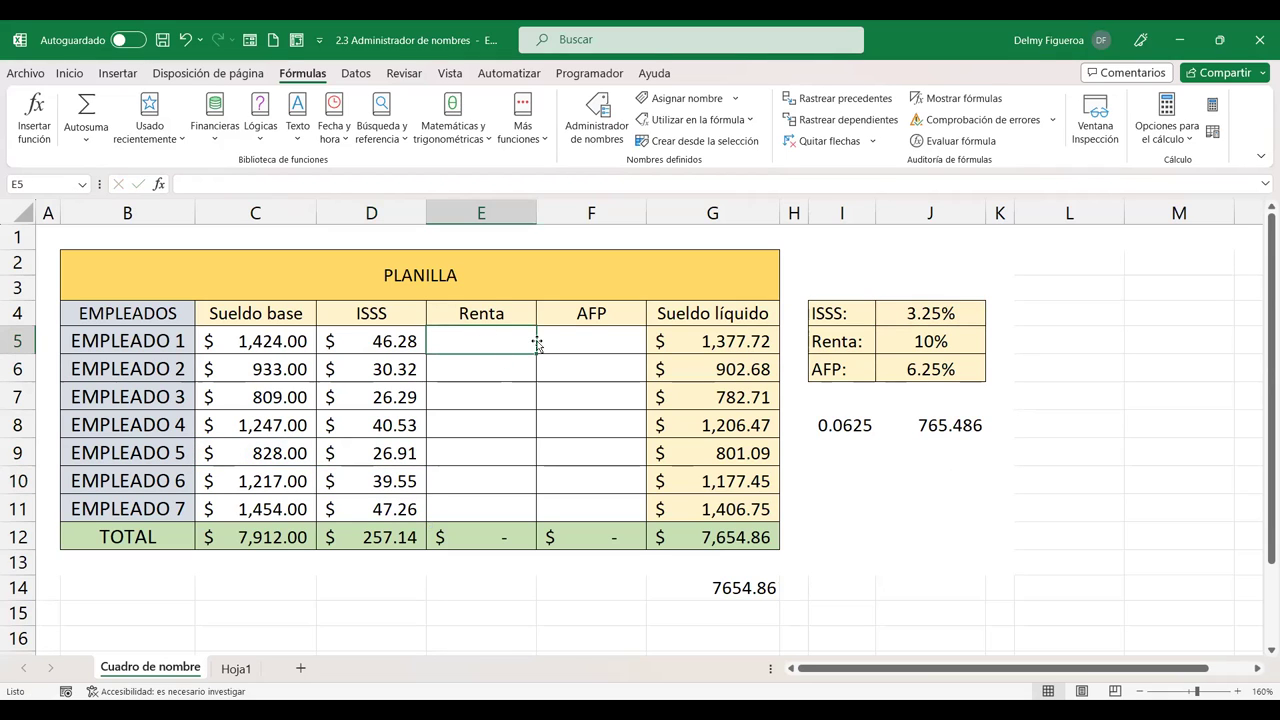
Step: Enter =+C5*Renta in E5 using the Renta named range
text(+)
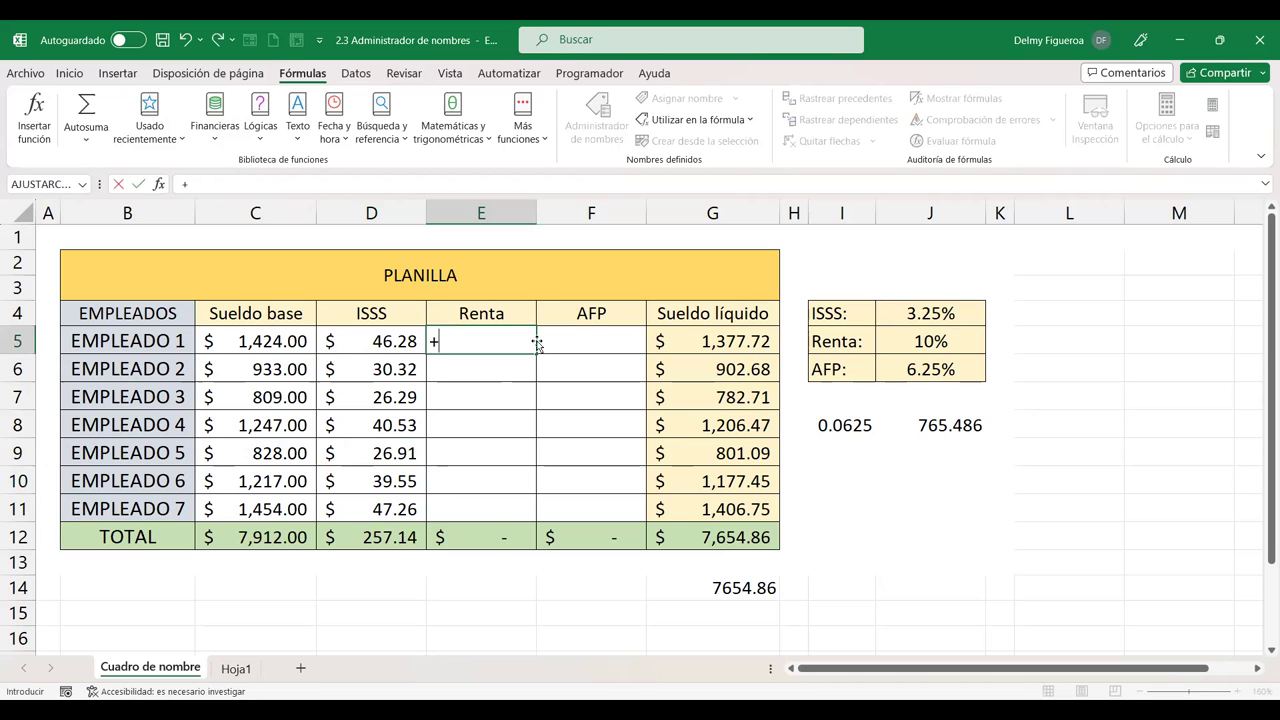
click(274, 338)
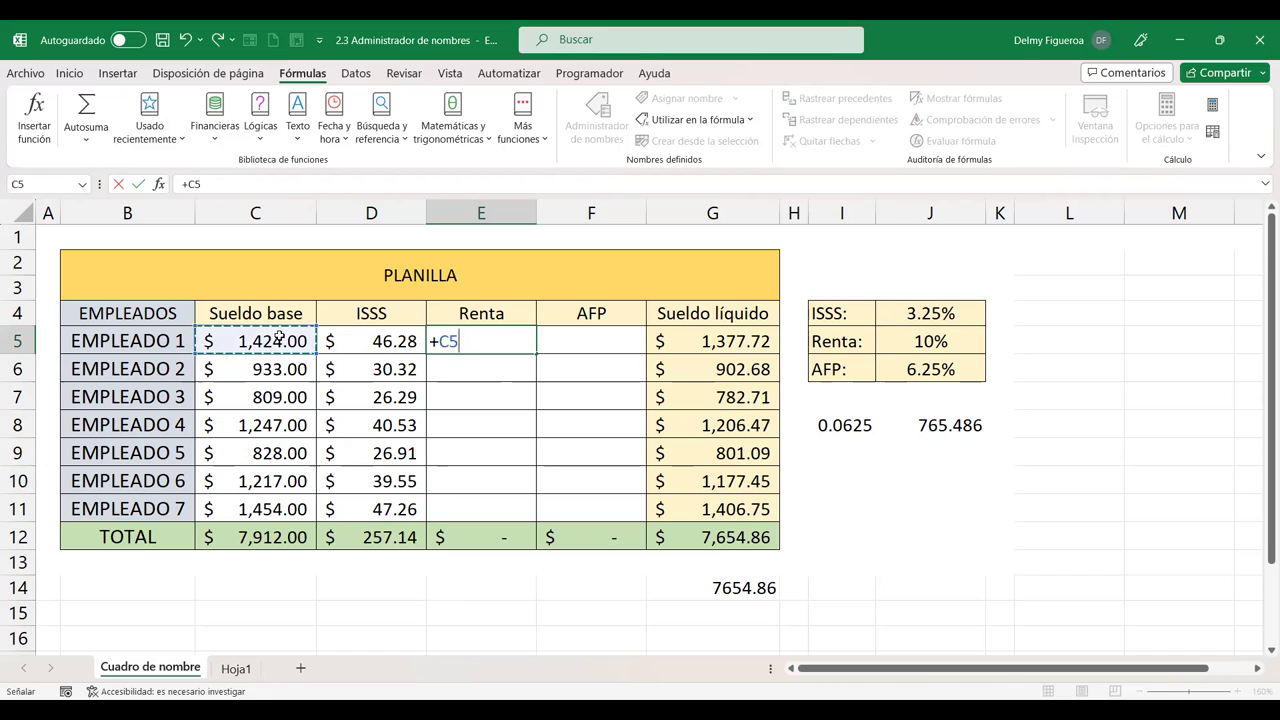
text(*)
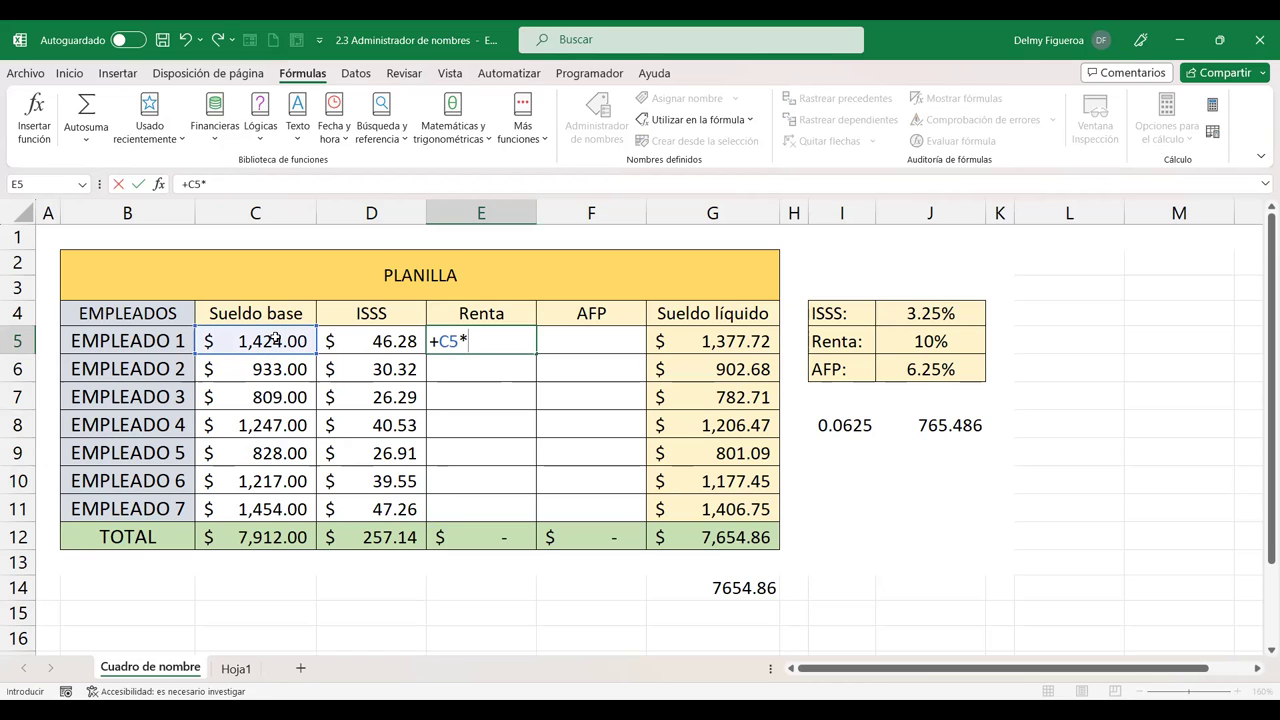
text(re)
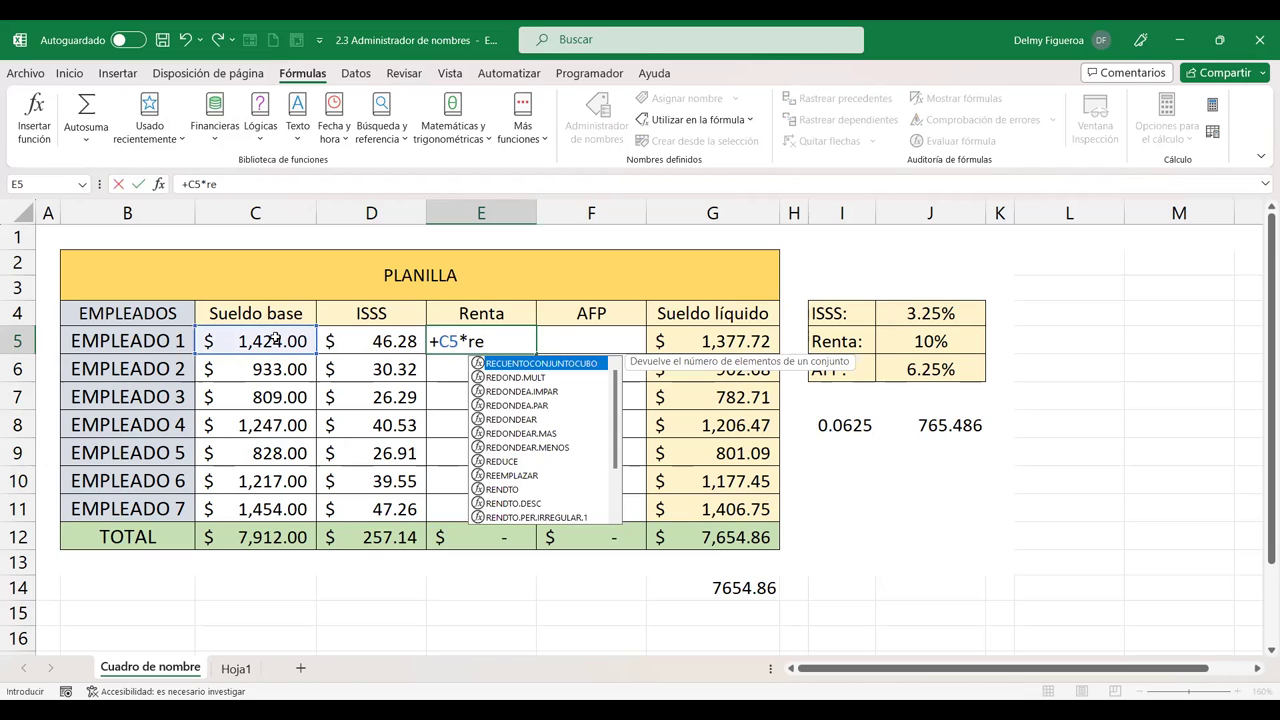
text(nt)
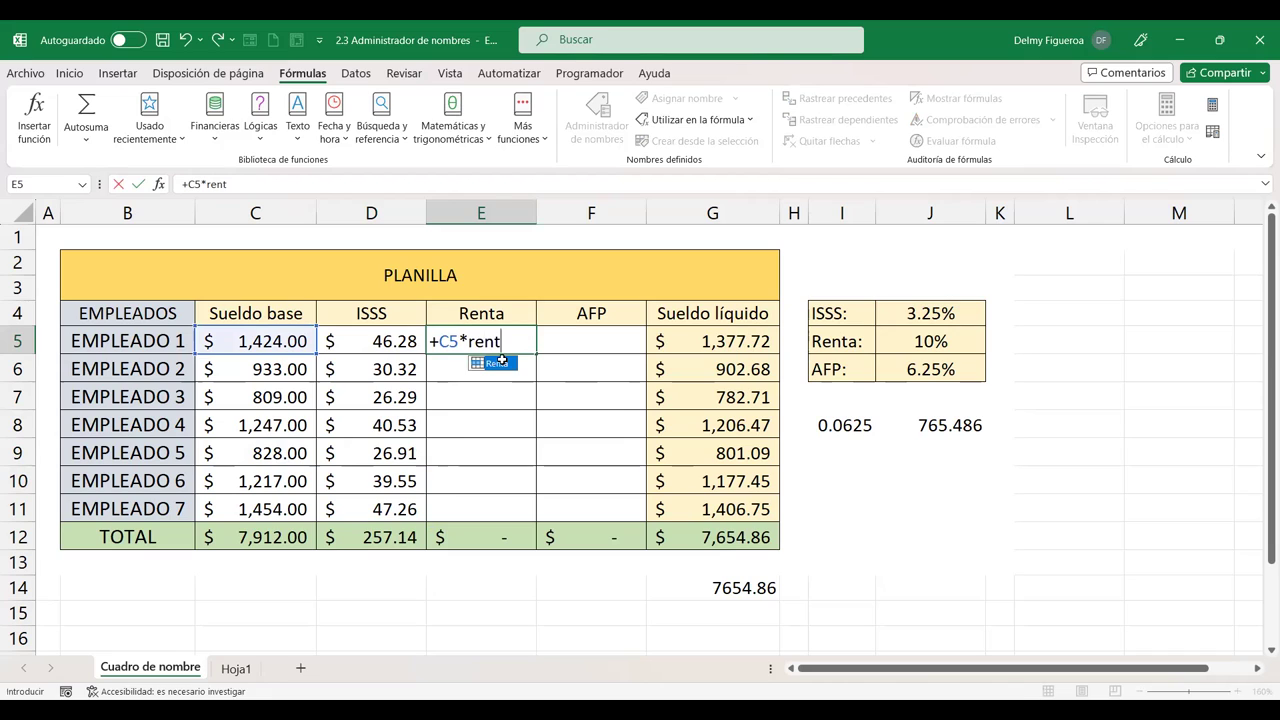
double_click(497, 362)
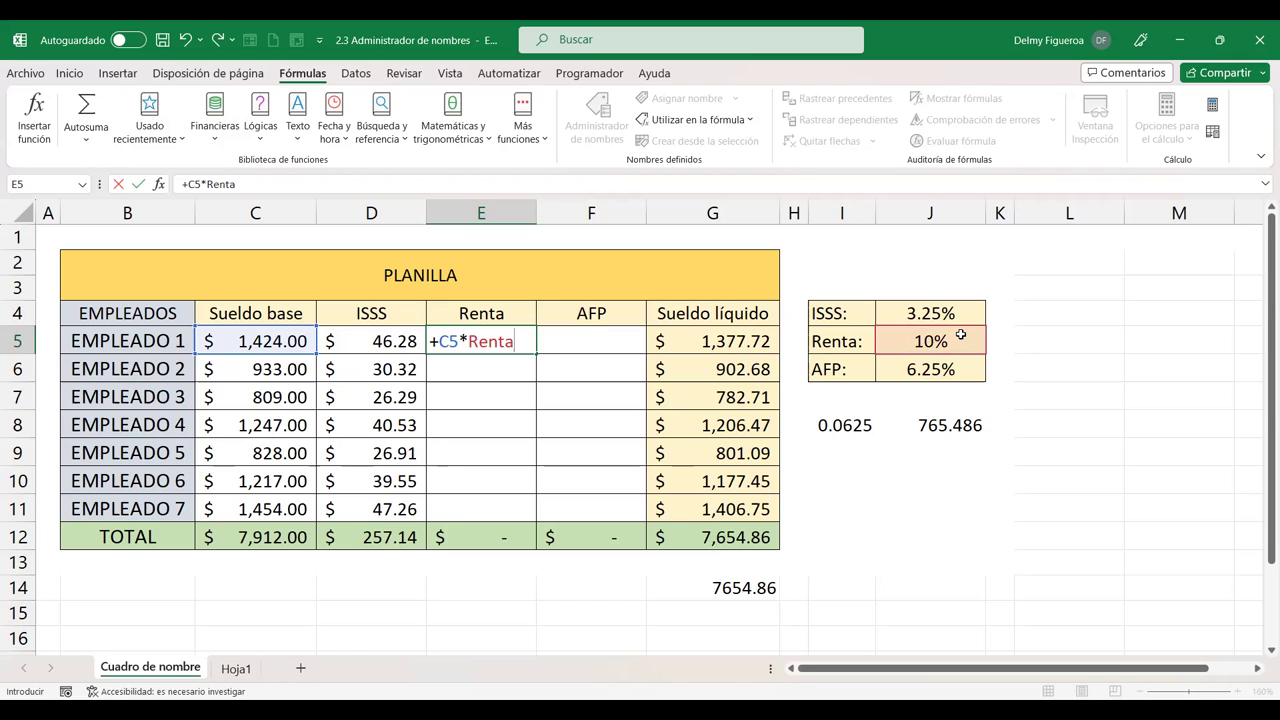
key(Return)
Step: Fill the Renta formula down to E11 and verify the copies in E6–E10
click(505, 347)
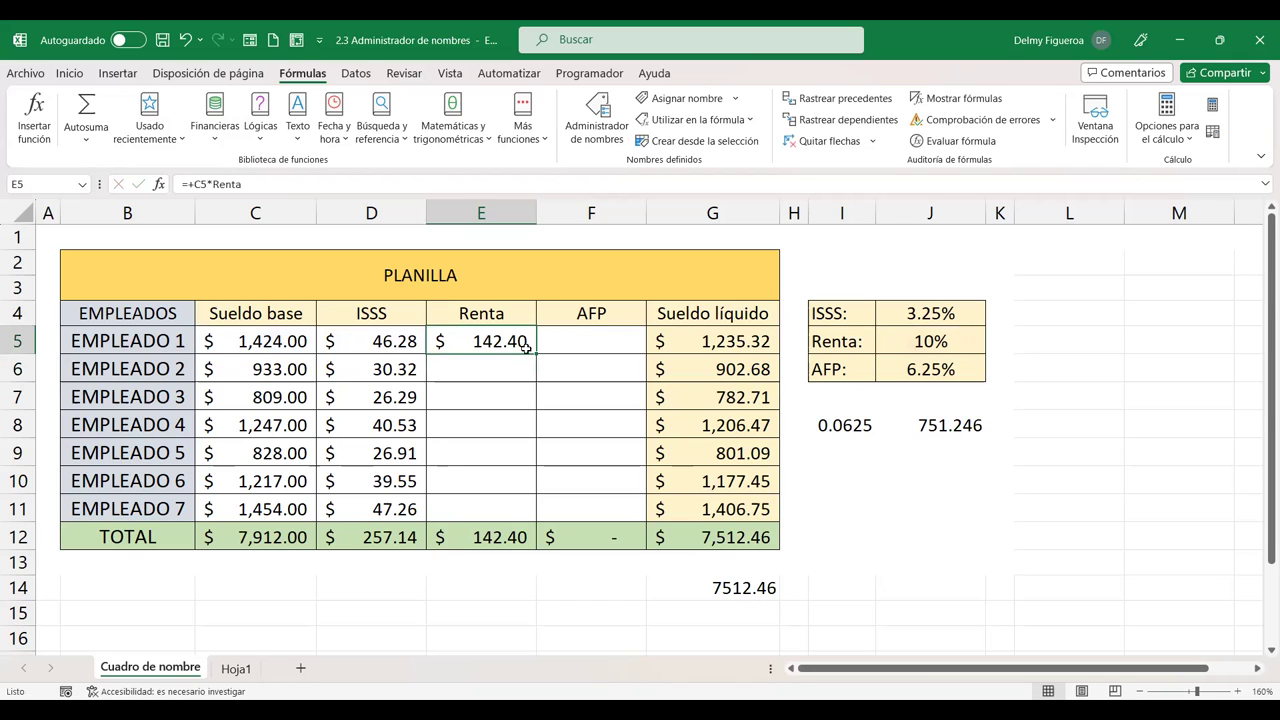
drag(526, 347, 533, 514)
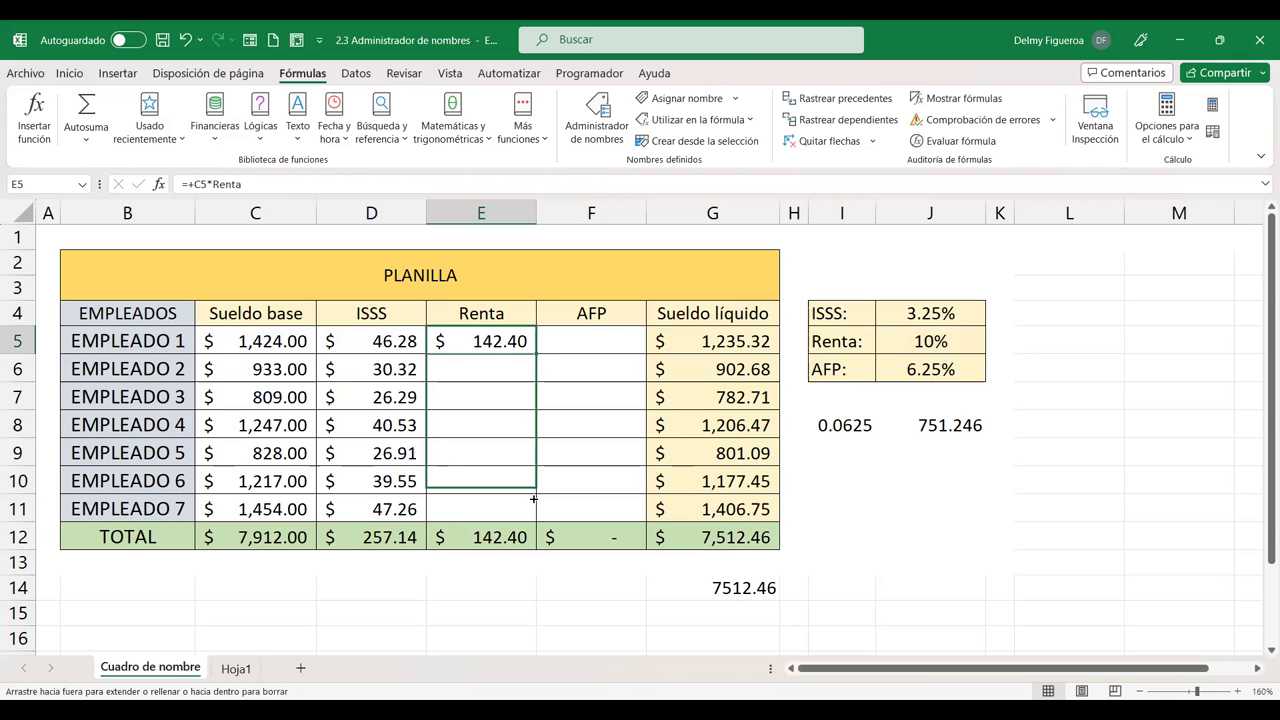
click(490, 372)
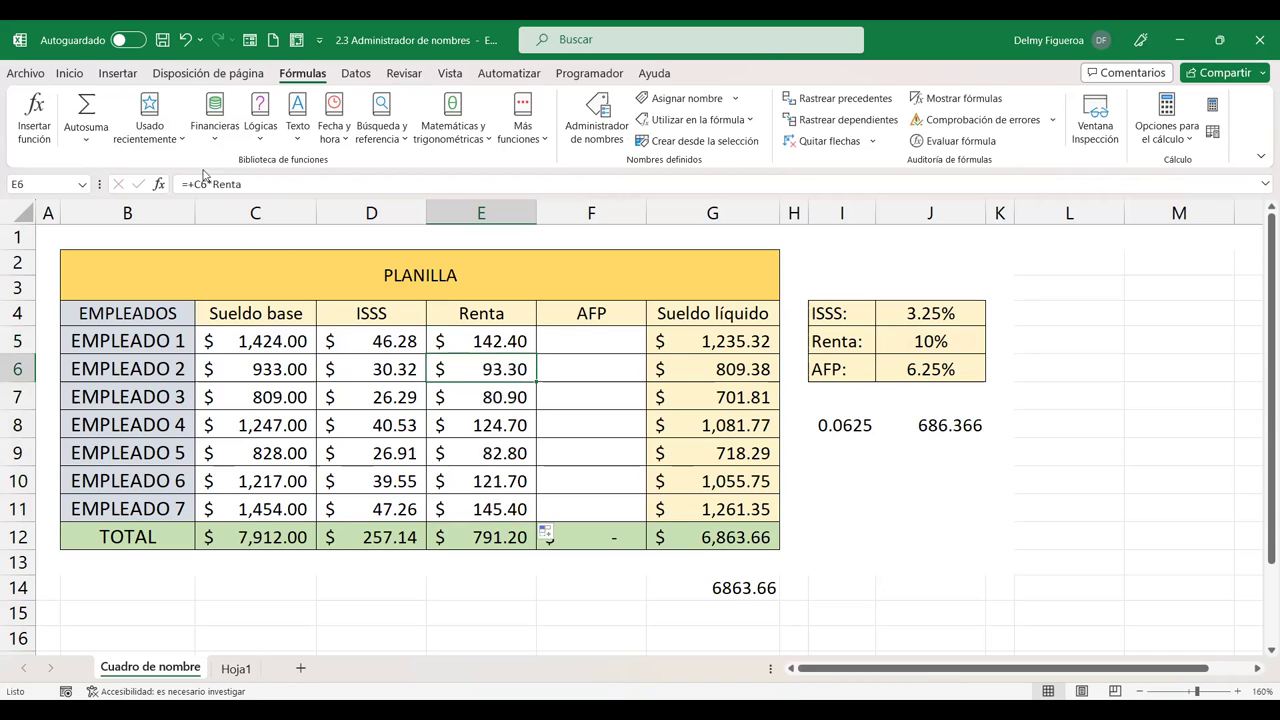
click(495, 404)
click(496, 420)
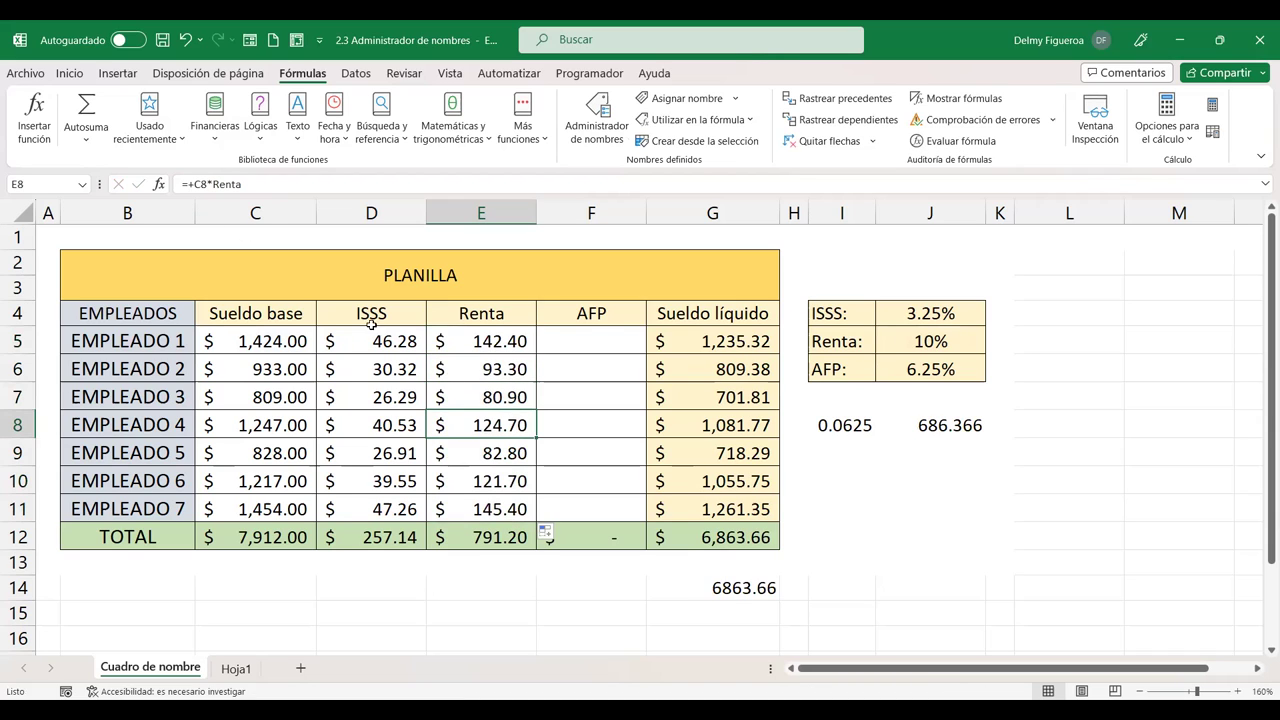
click(515, 455)
click(519, 483)
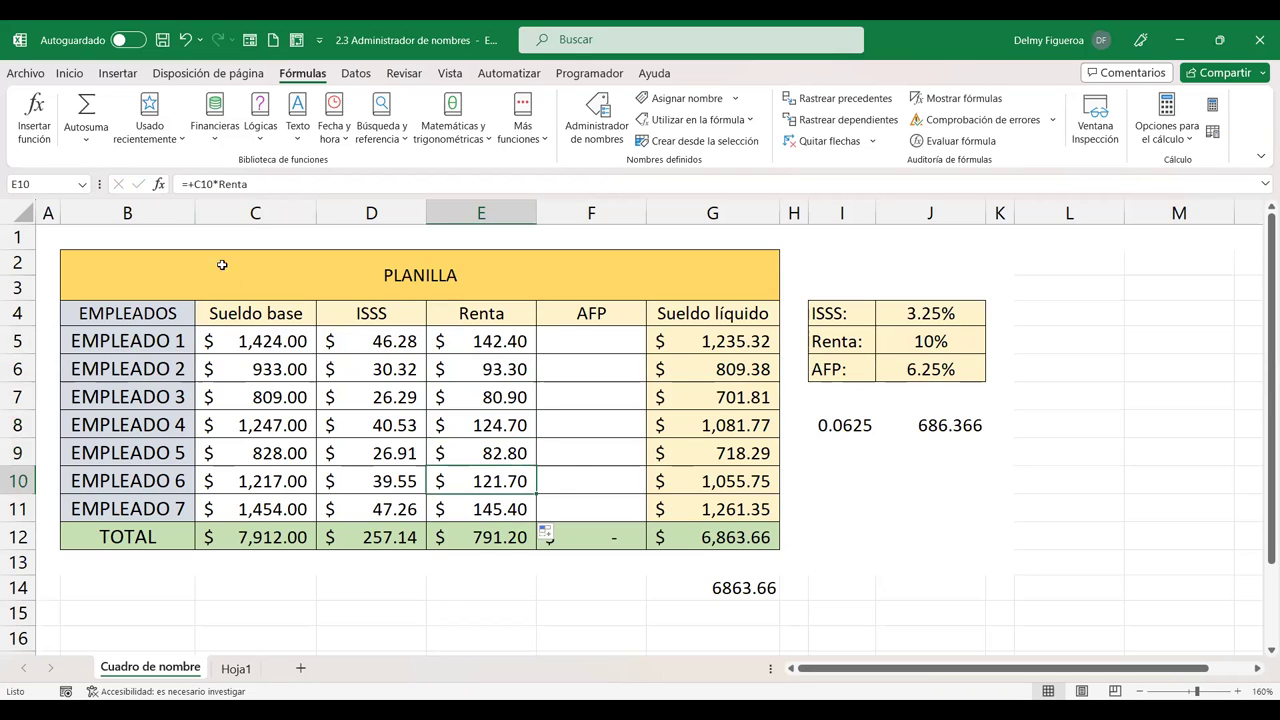
Step: Enter =+C5*AFP in F5 and fill it down through F11
click(575, 336)
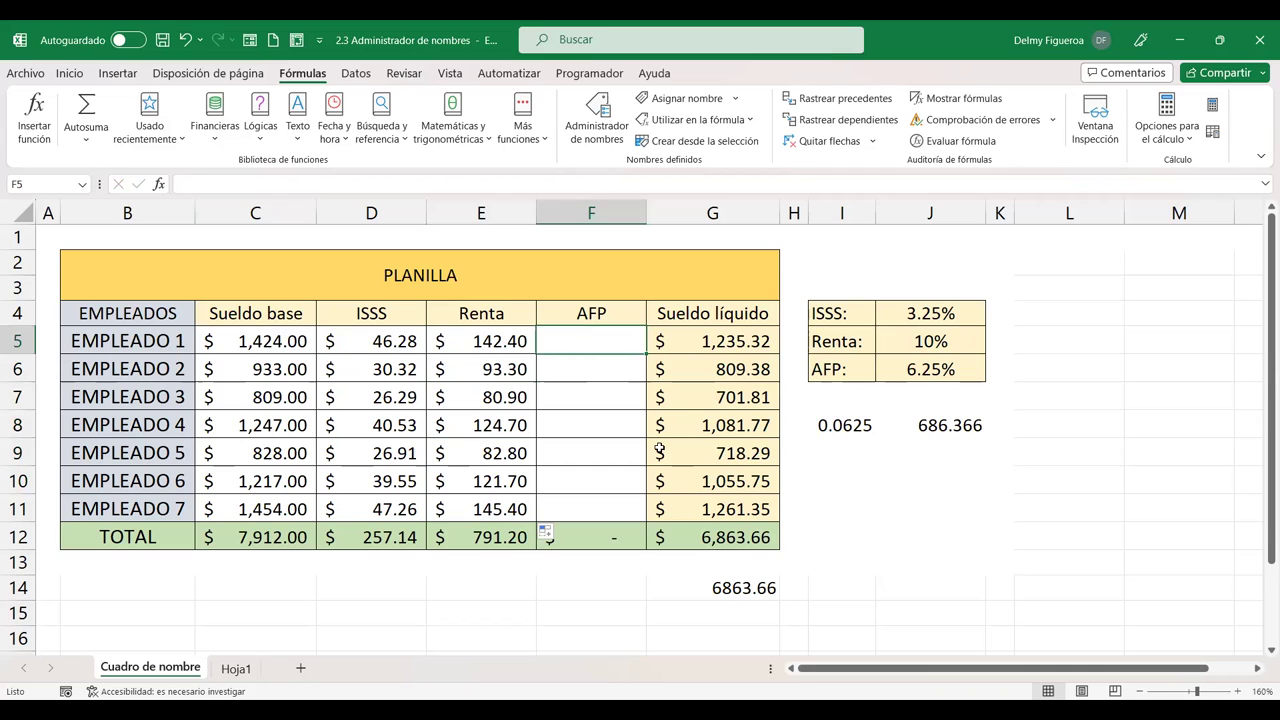
text(+)
click(240, 342)
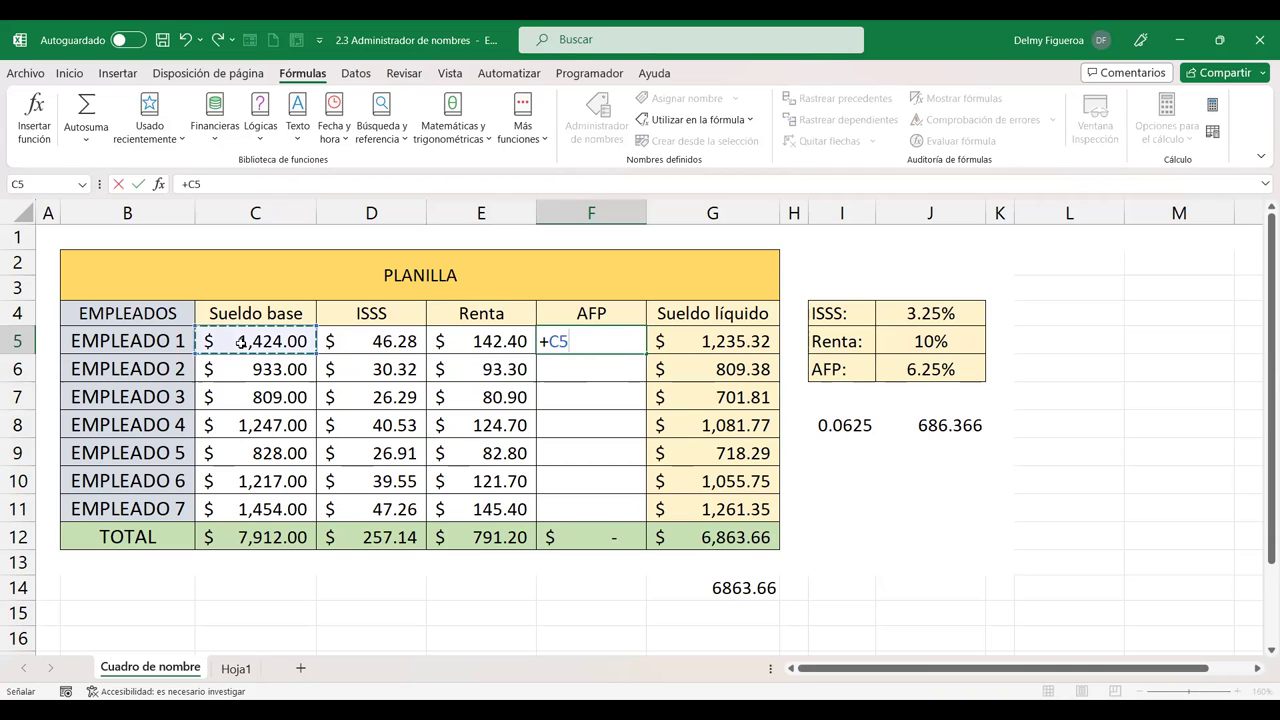
text(*)
text(afp)
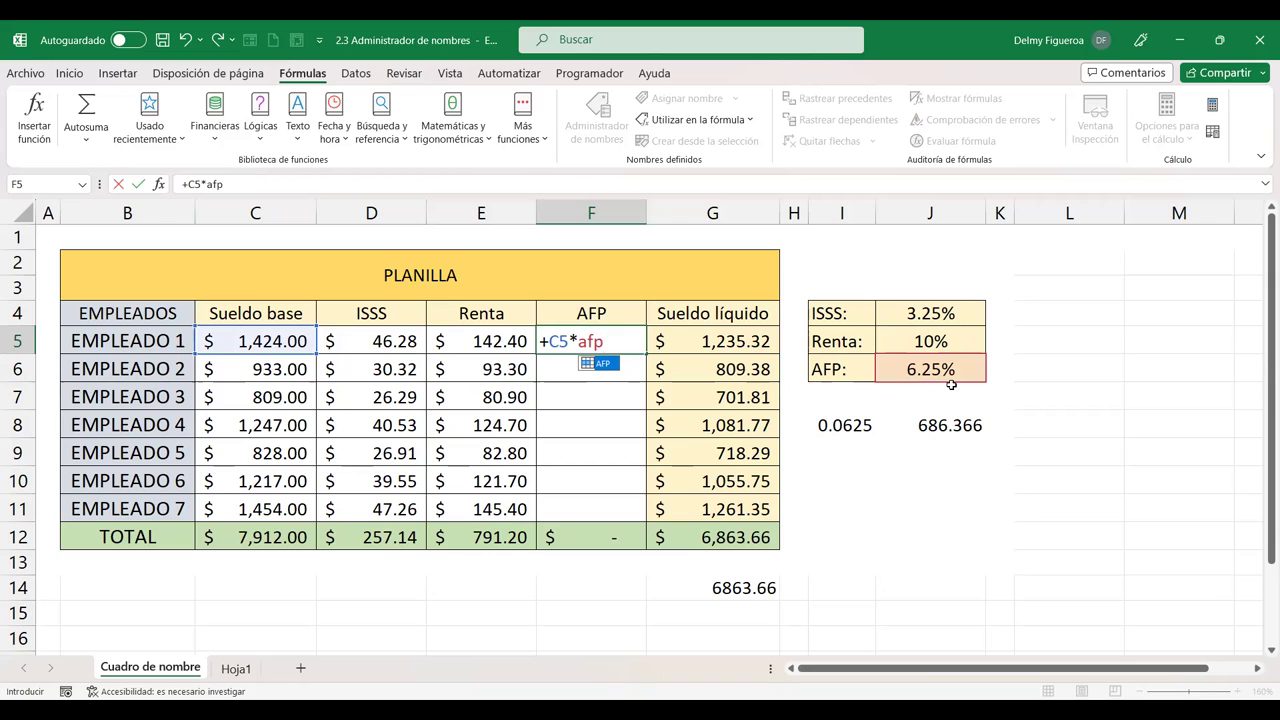
key(ctrl+Return)
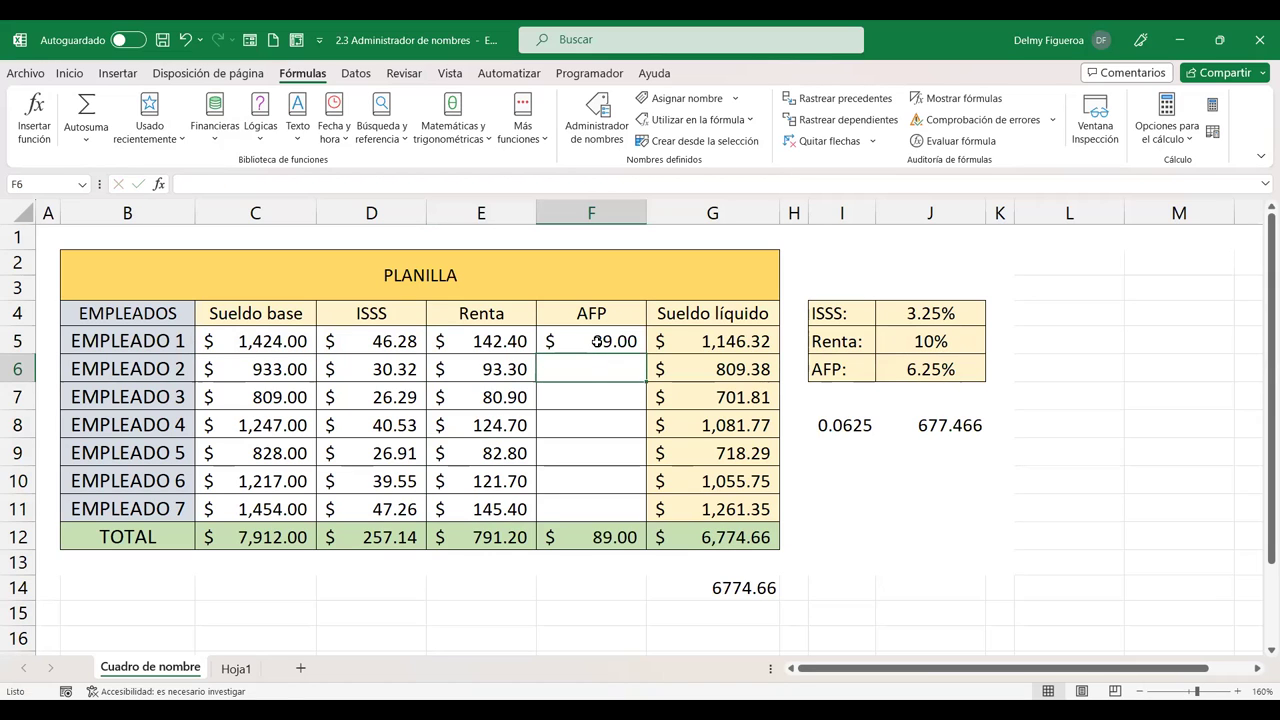
drag(645, 356, 630, 510)
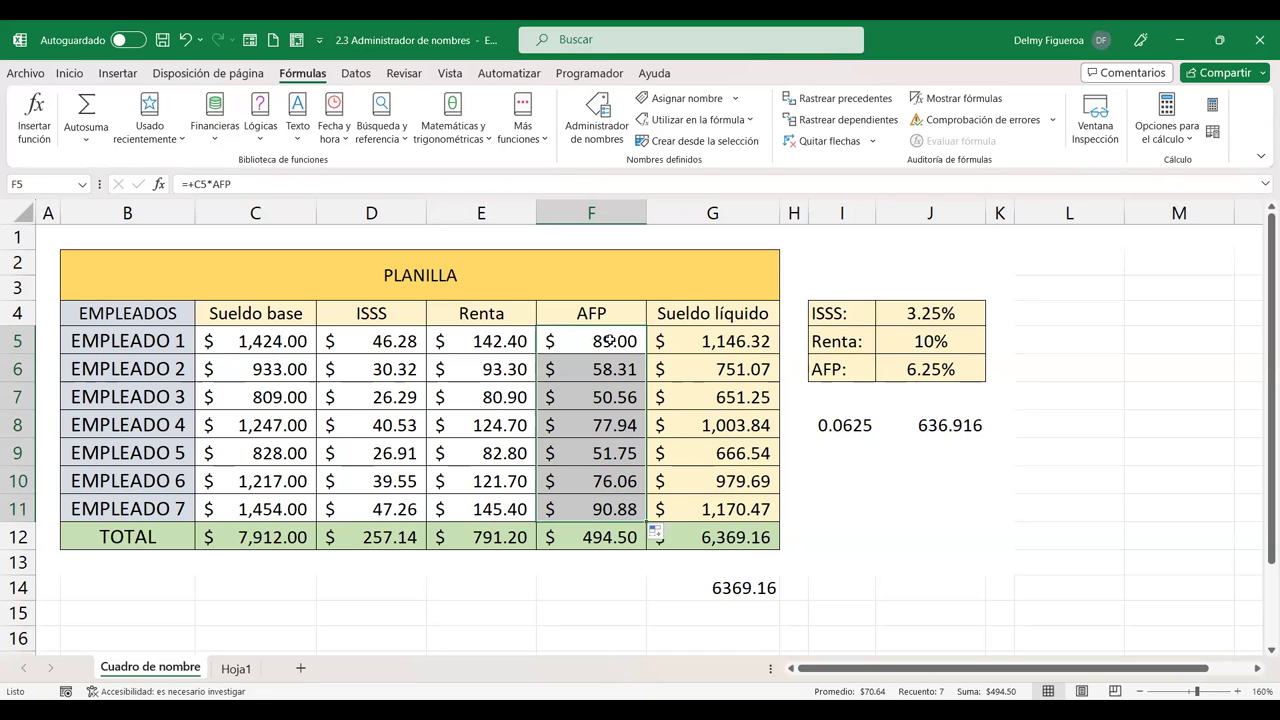
Step: Check the F5 formula =+C5*AFP, leaving it unchanged
double_click(610, 340)
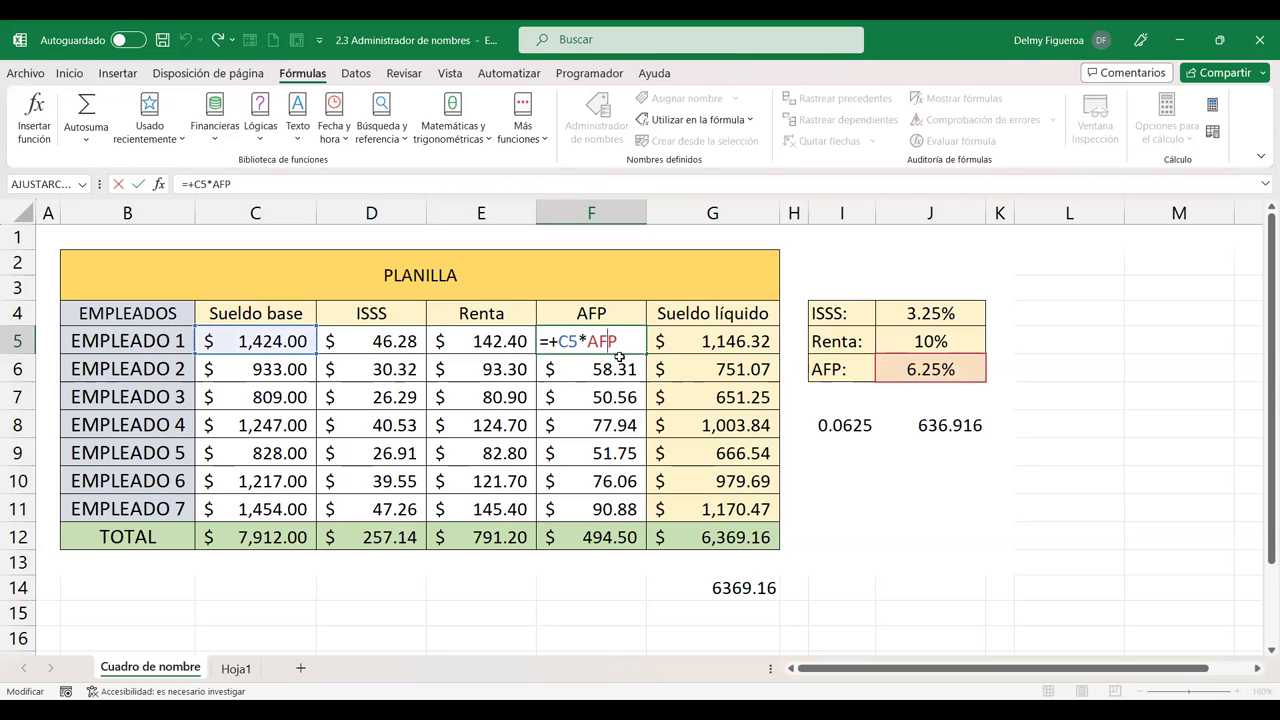
key(Return)
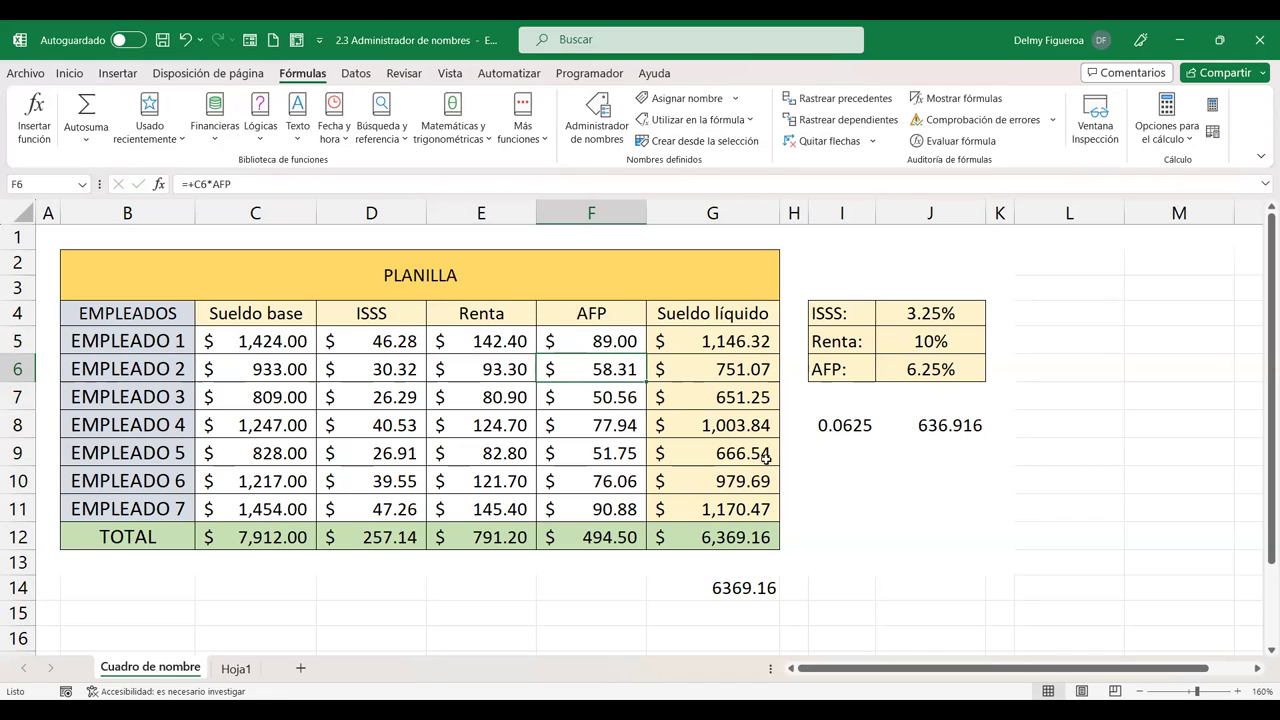
click(898, 460)
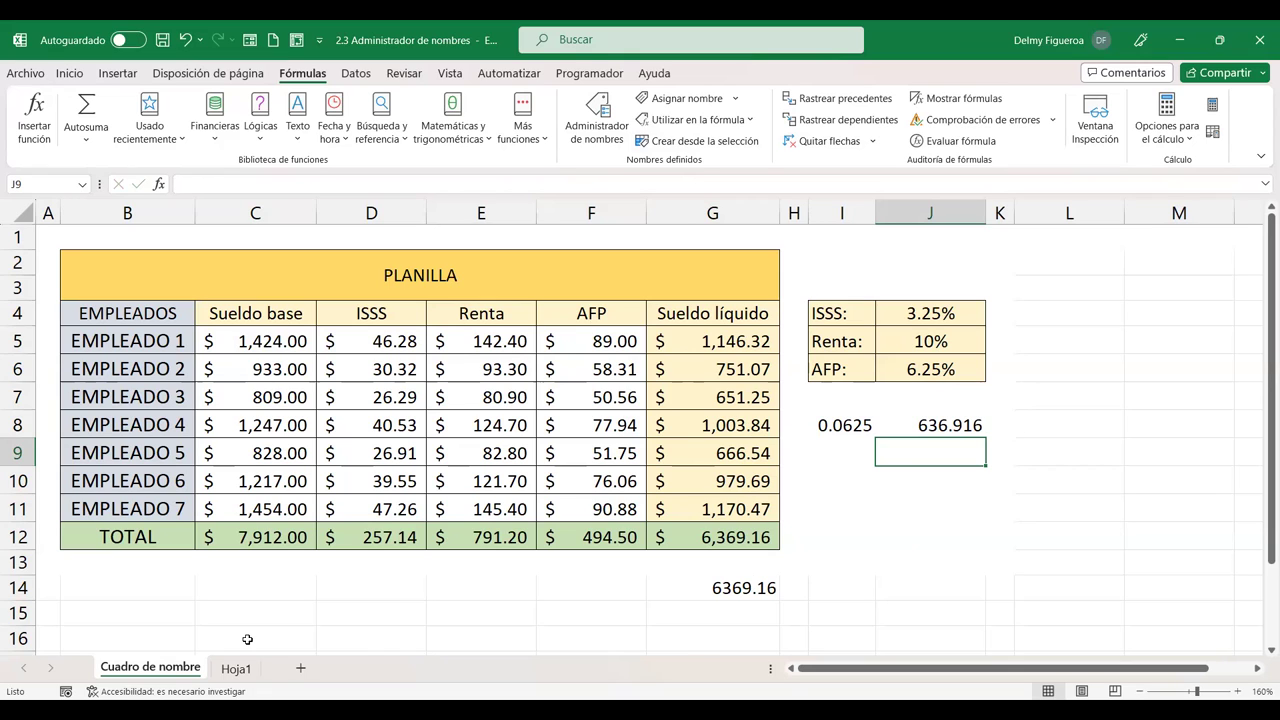
click(582, 140)
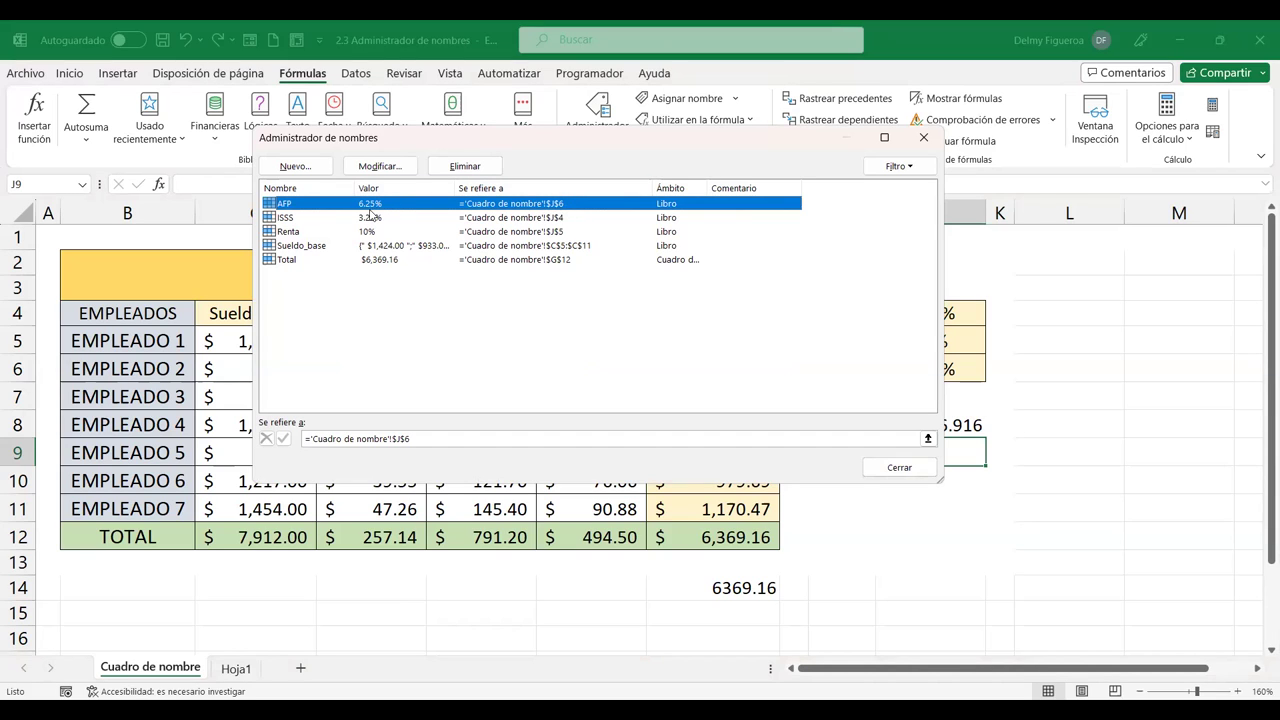
click(380, 221)
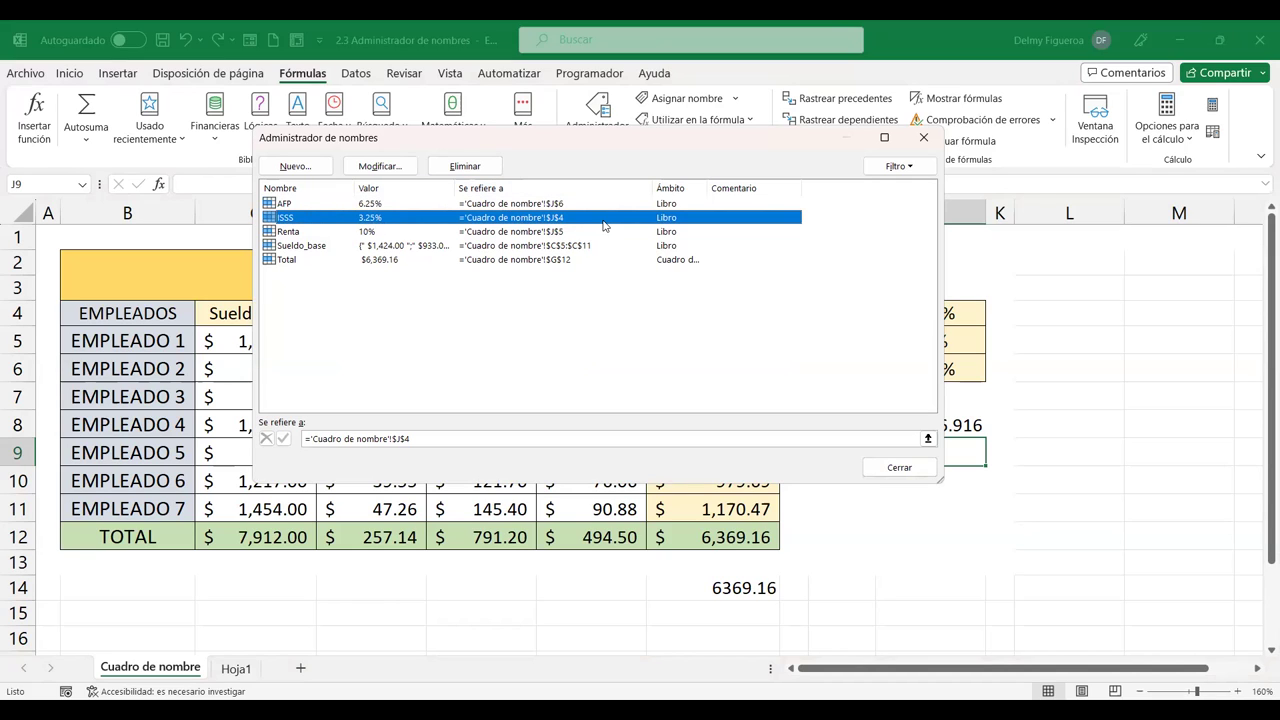
click(362, 231)
click(394, 246)
click(405, 259)
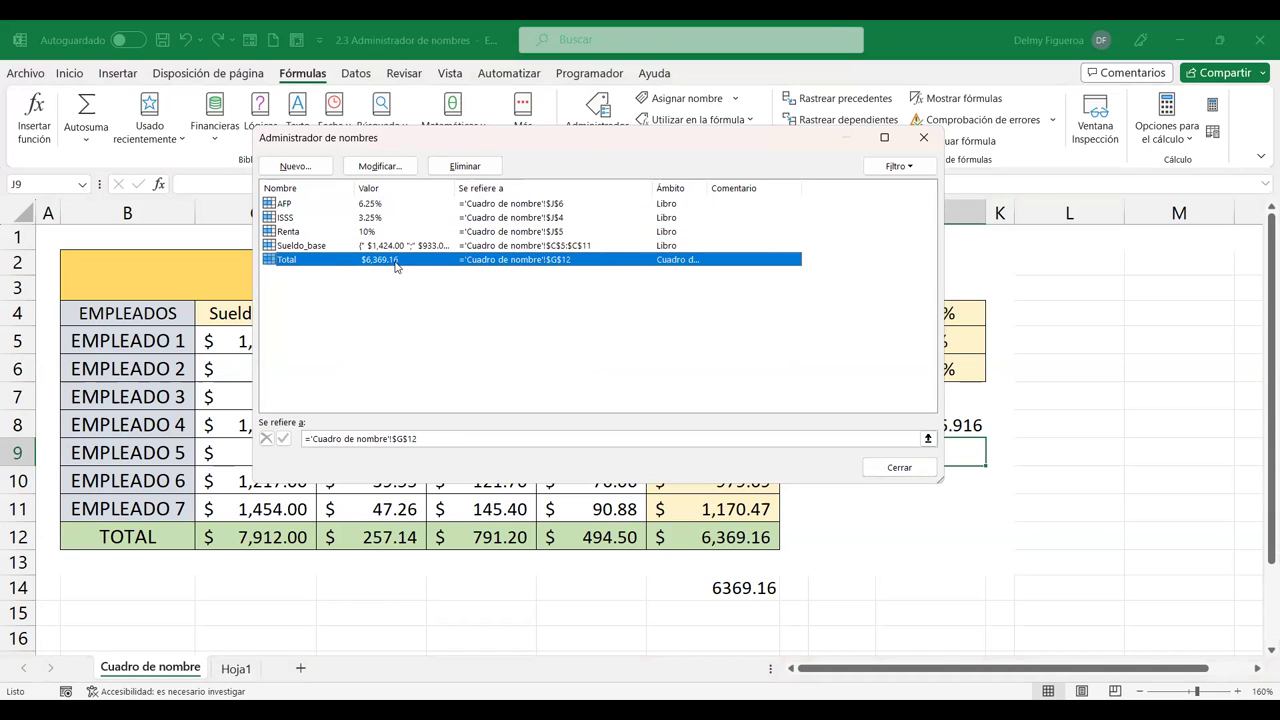
click(922, 139)
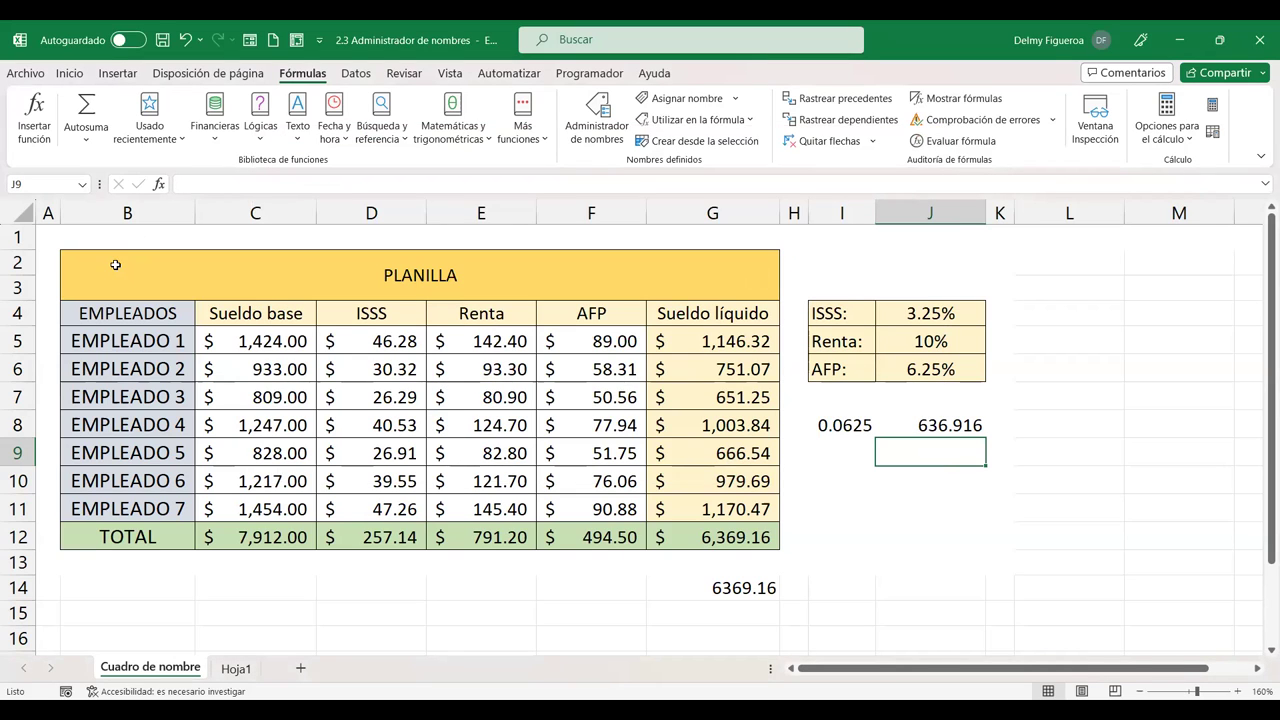
Step: Select B2:G12 and name it 'planilla' in the Name Box
mouse_move(122, 266)
mouse_down()
mouse_move(598, 420)
mouse_move(603, 522)
mouse_up()
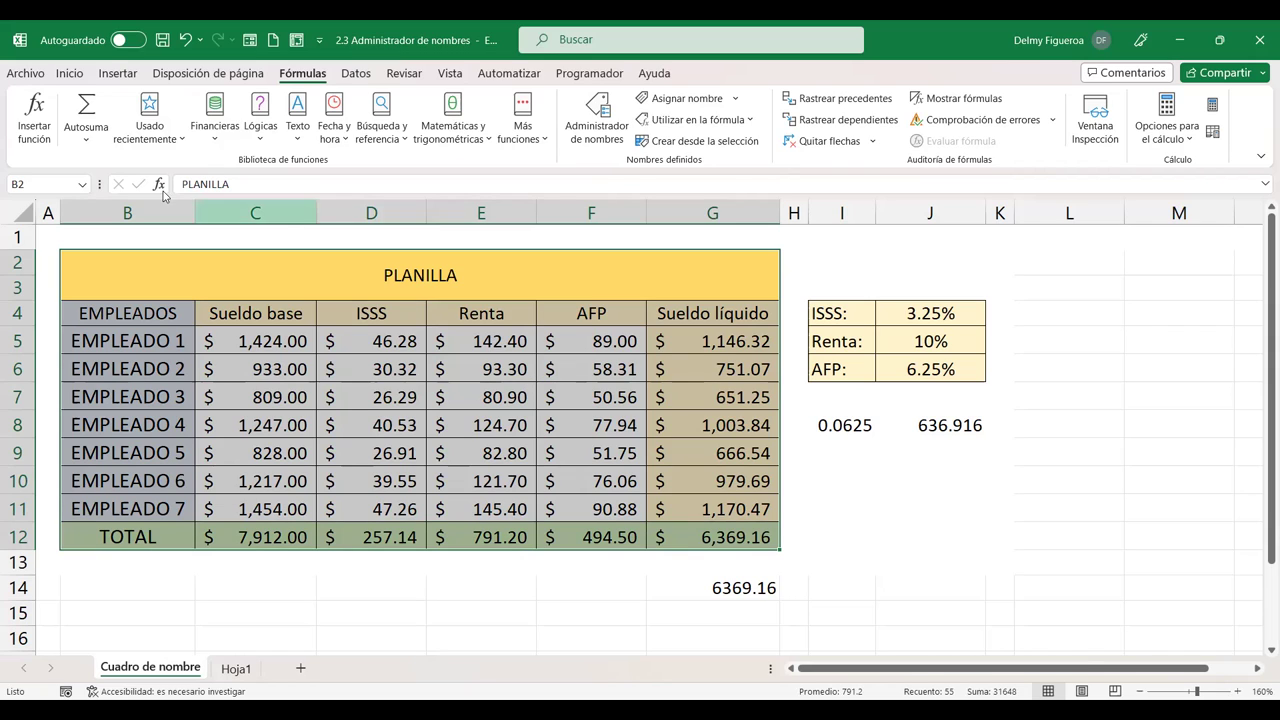
click(38, 183)
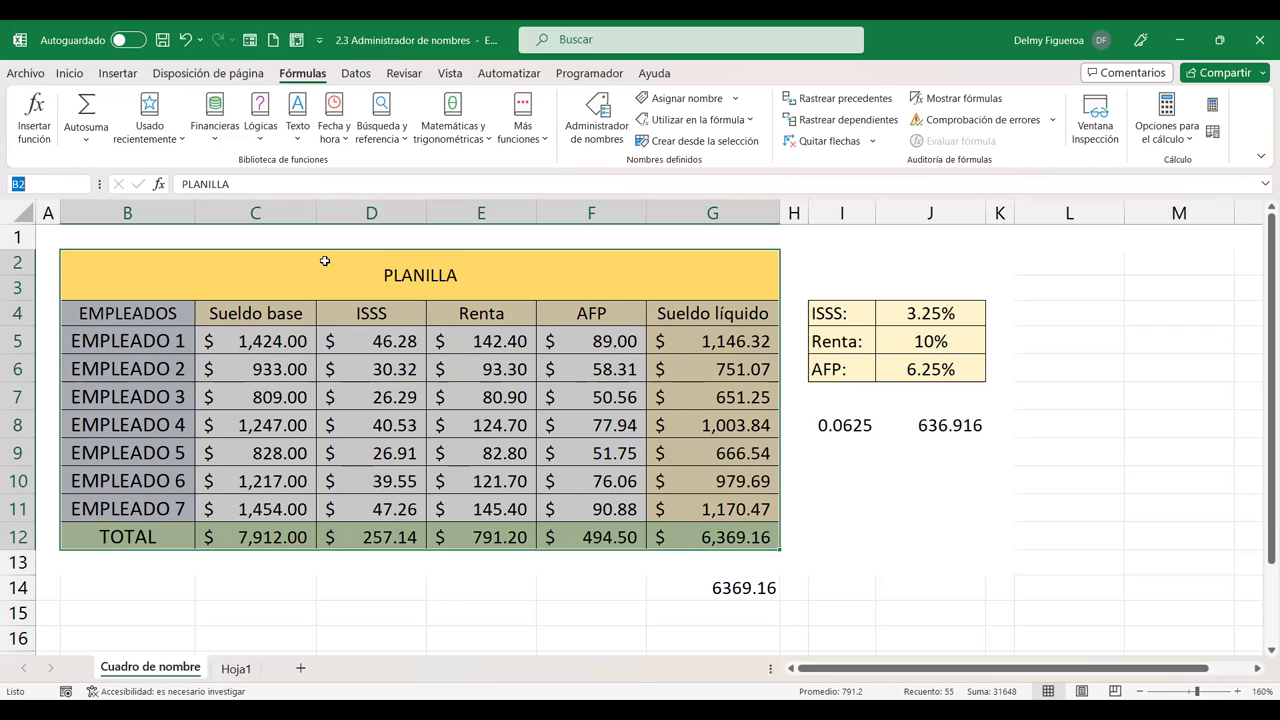
text(planilla)
key(Return)
click(703, 147)
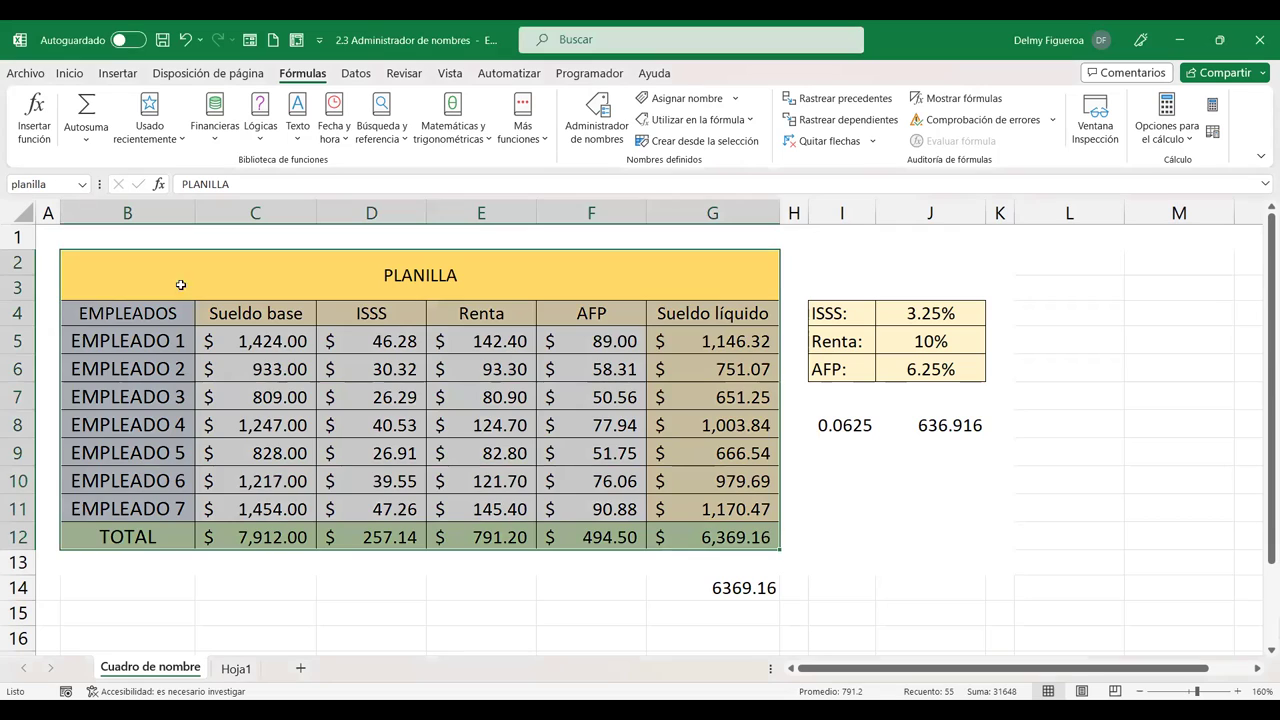
click(1079, 378)
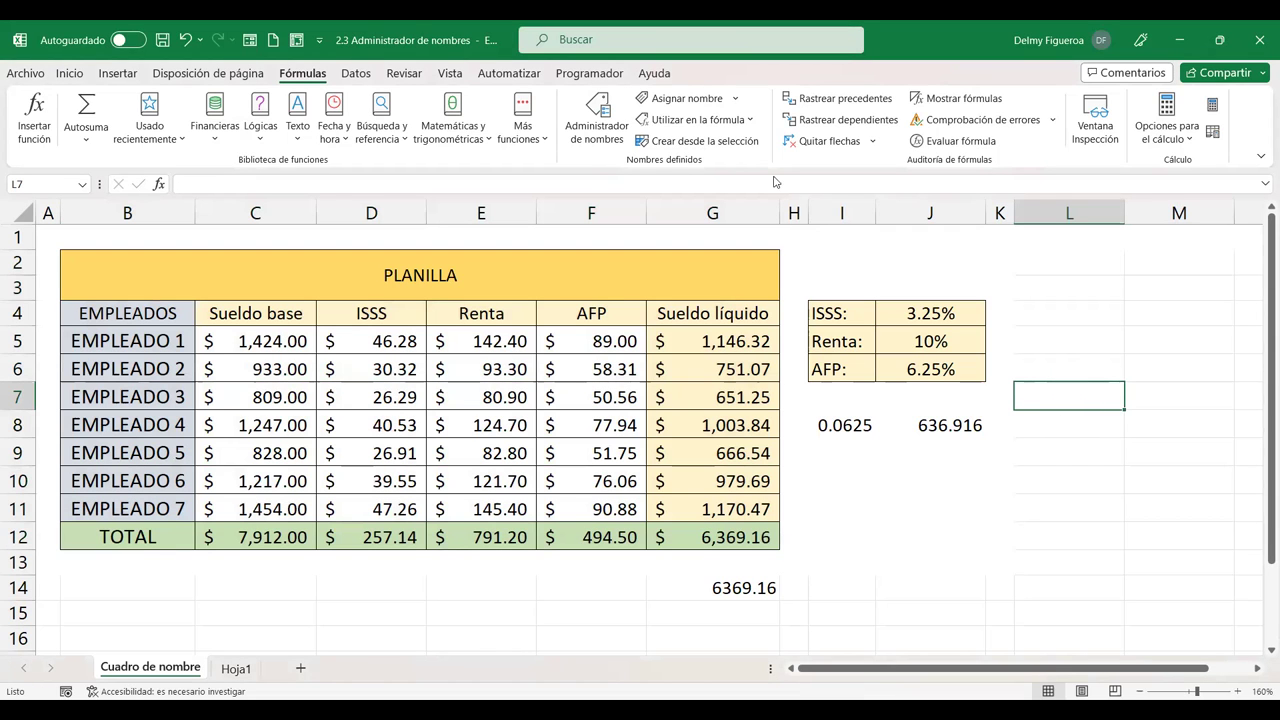
Step: Jump to the planilla range, then view all six defined names in the Name Manager
click(84, 187)
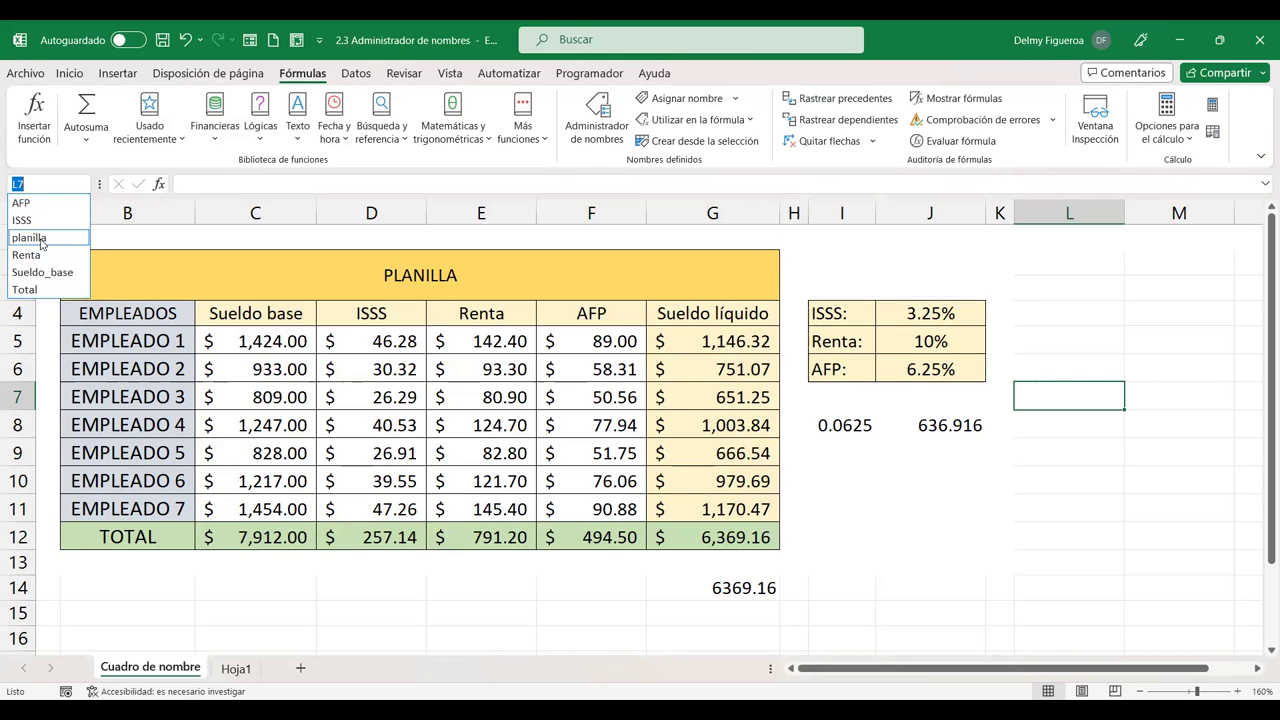
click(42, 243)
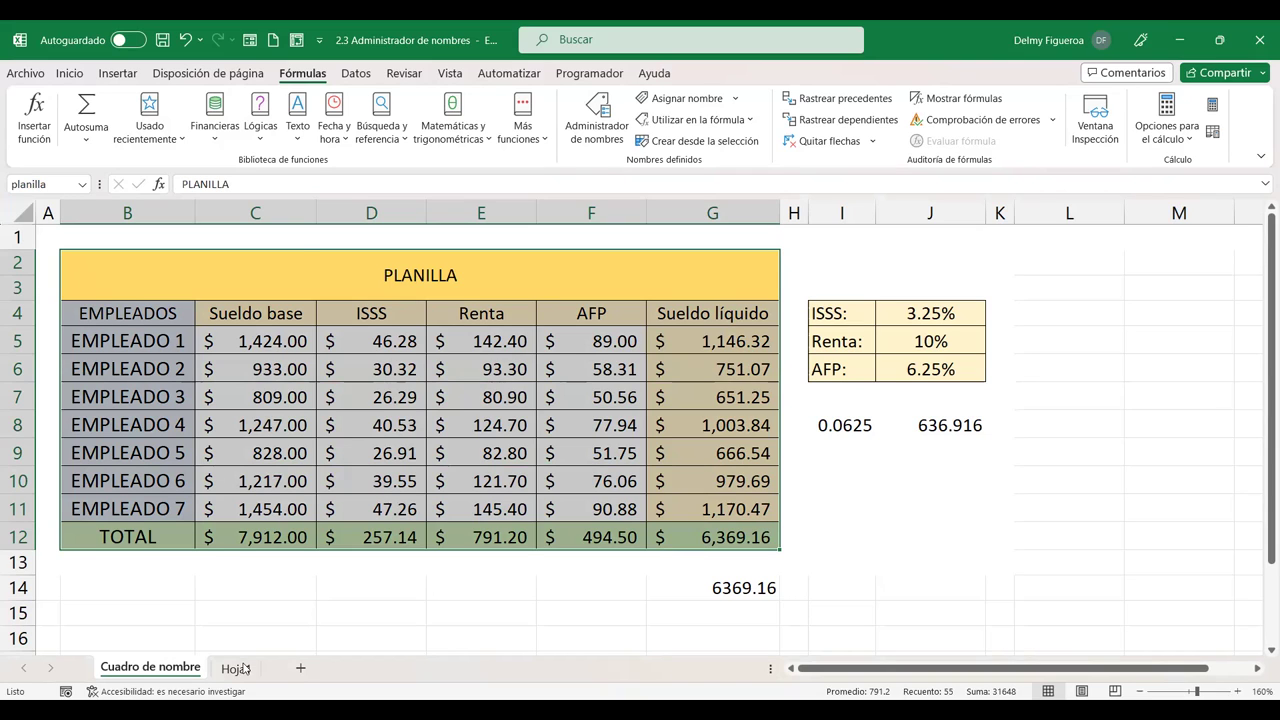
click(602, 131)
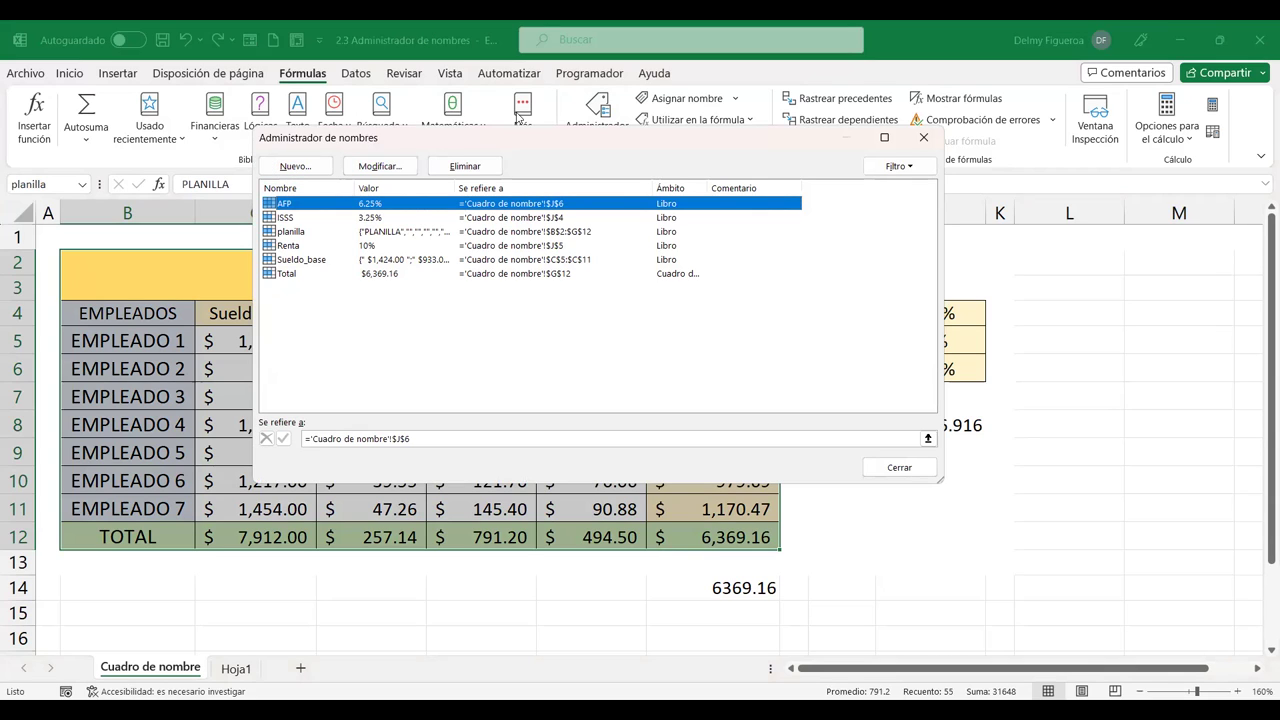
click(914, 165)
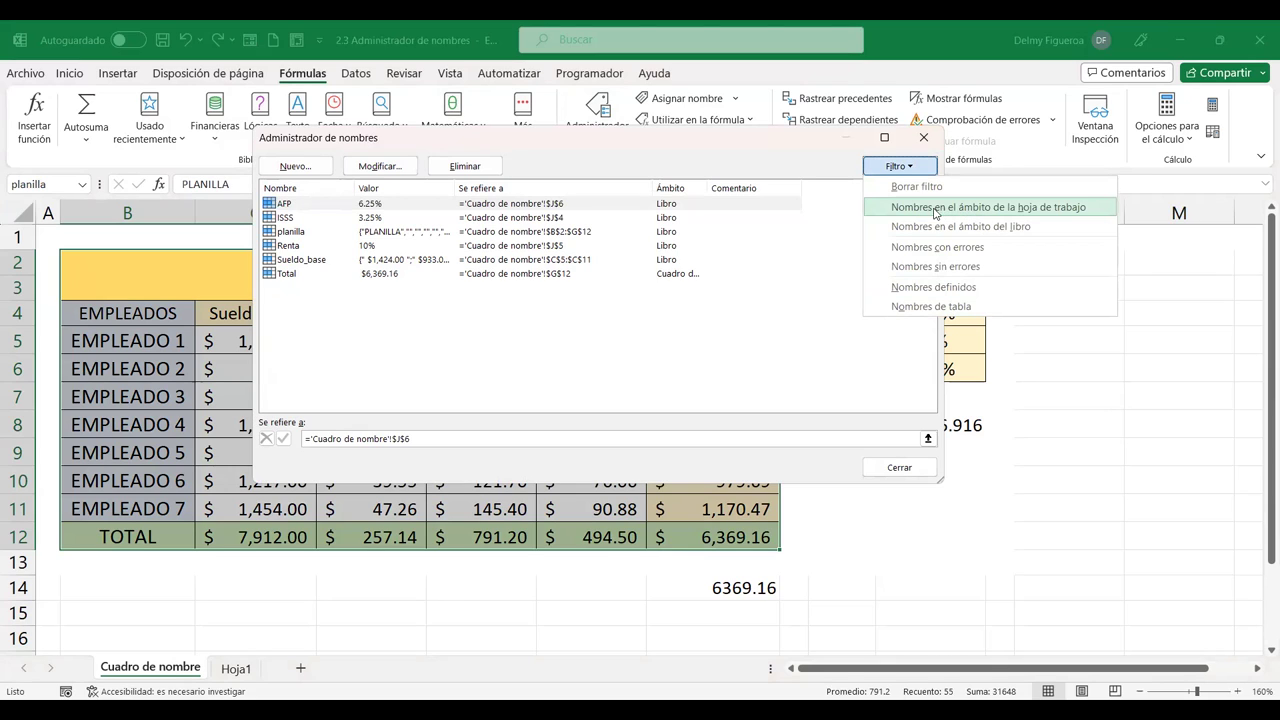
click(1029, 208)
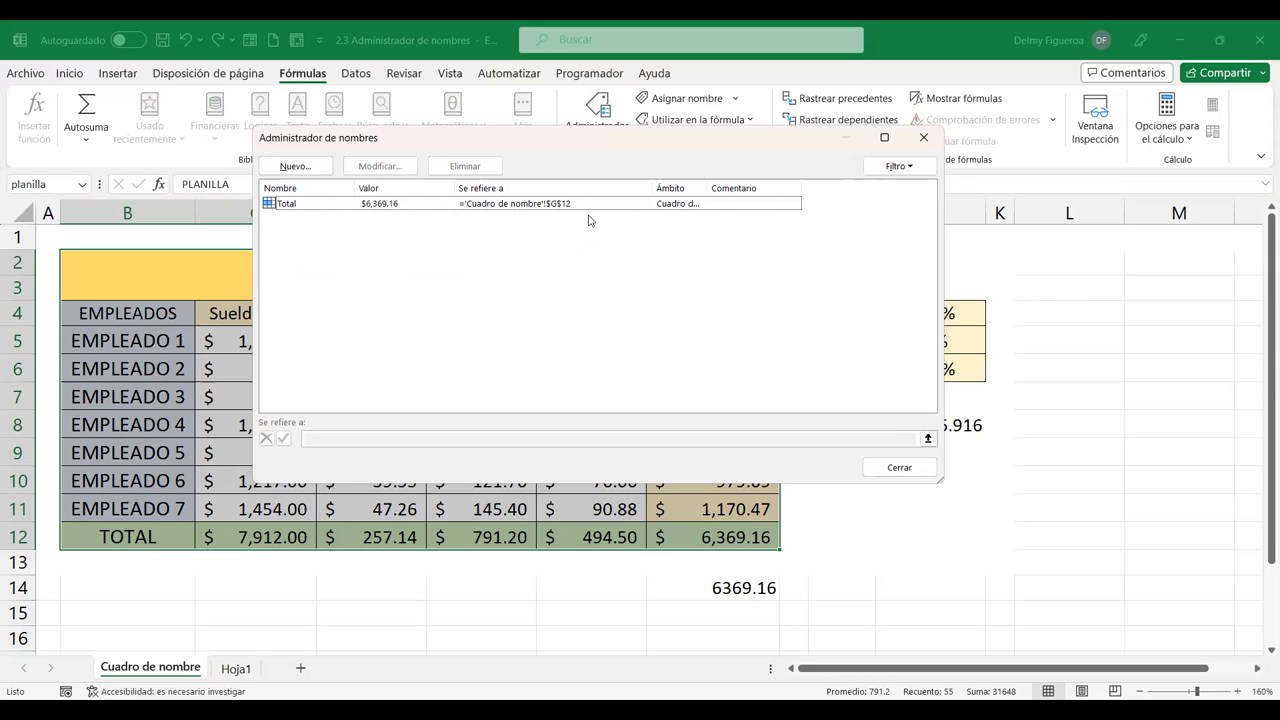
click(910, 167)
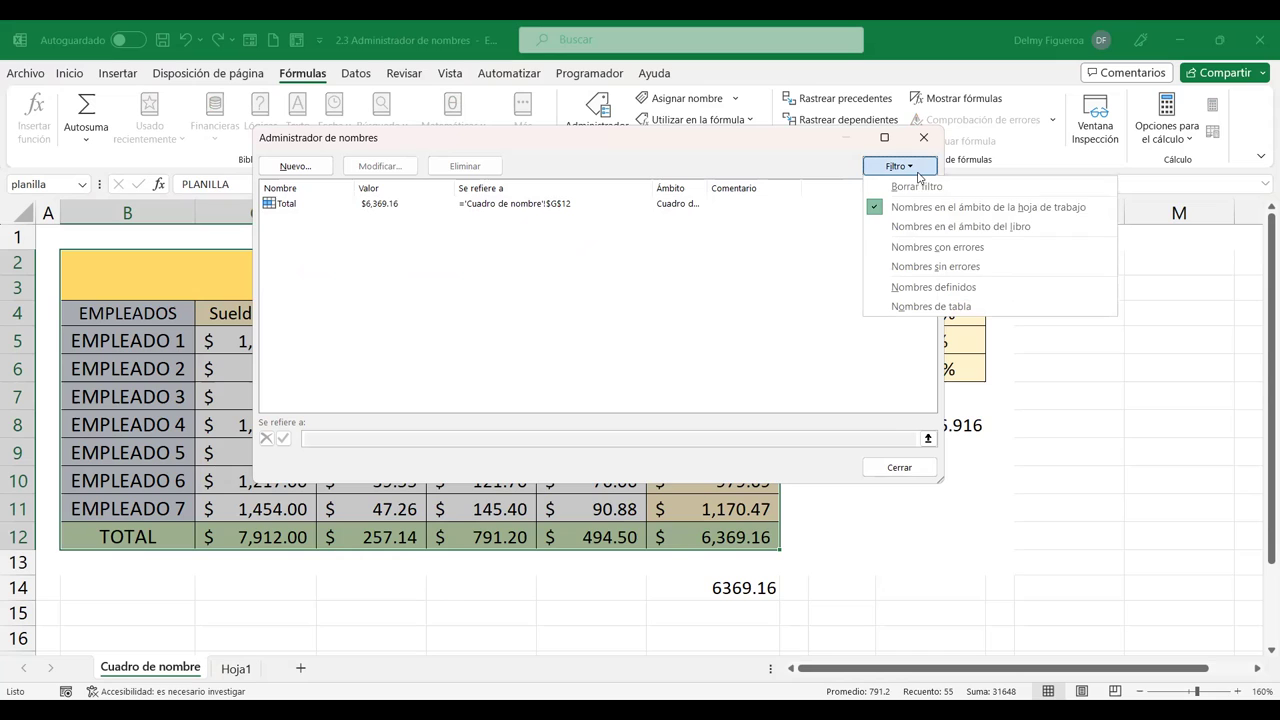
click(1007, 228)
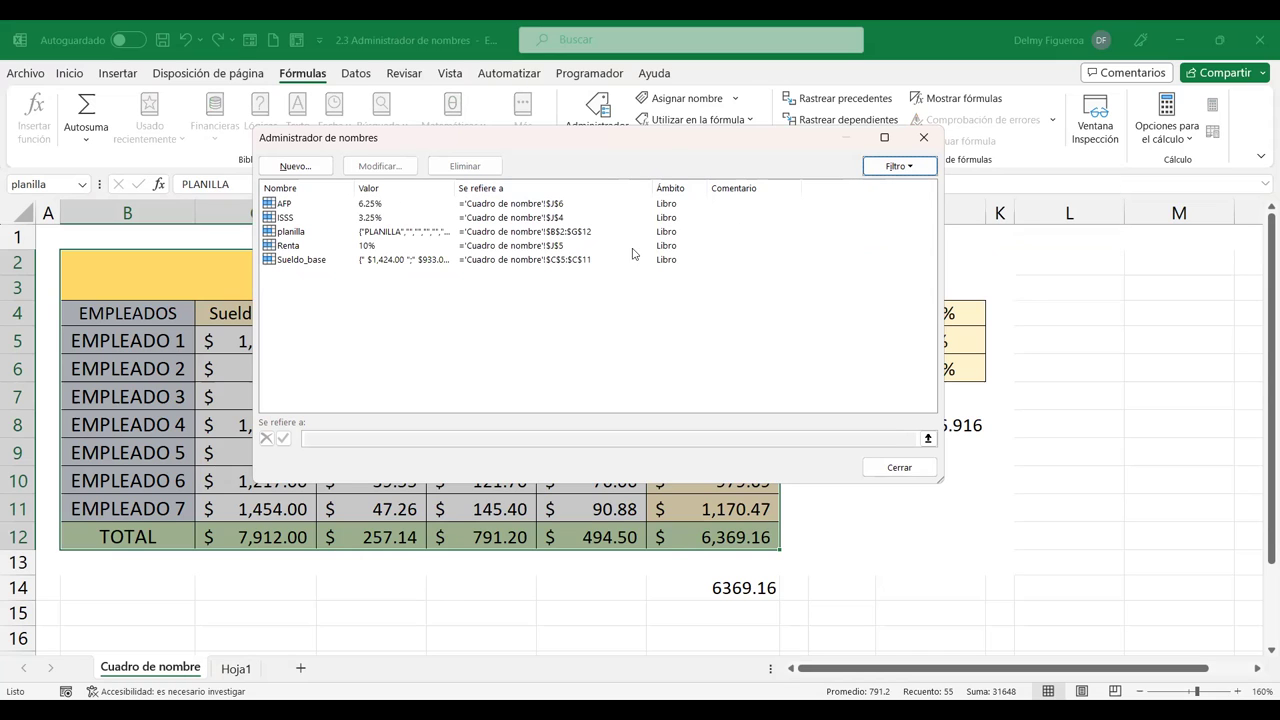
click(896, 167)
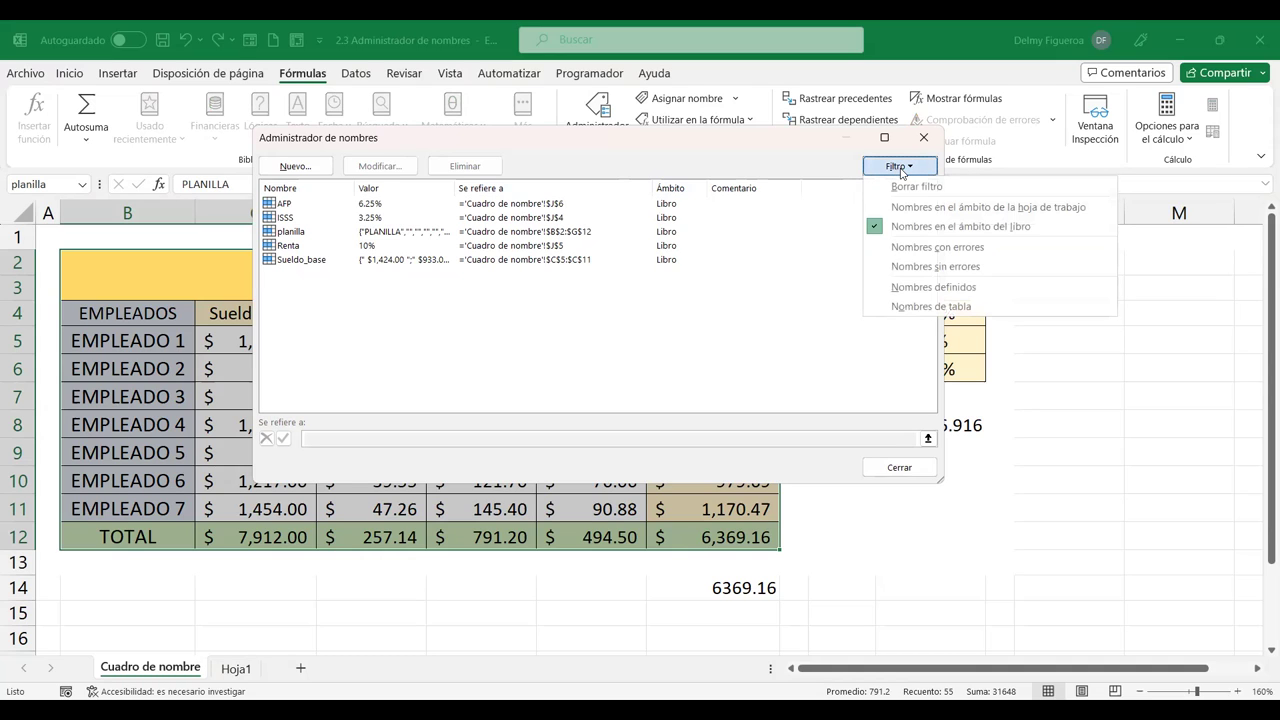
click(973, 267)
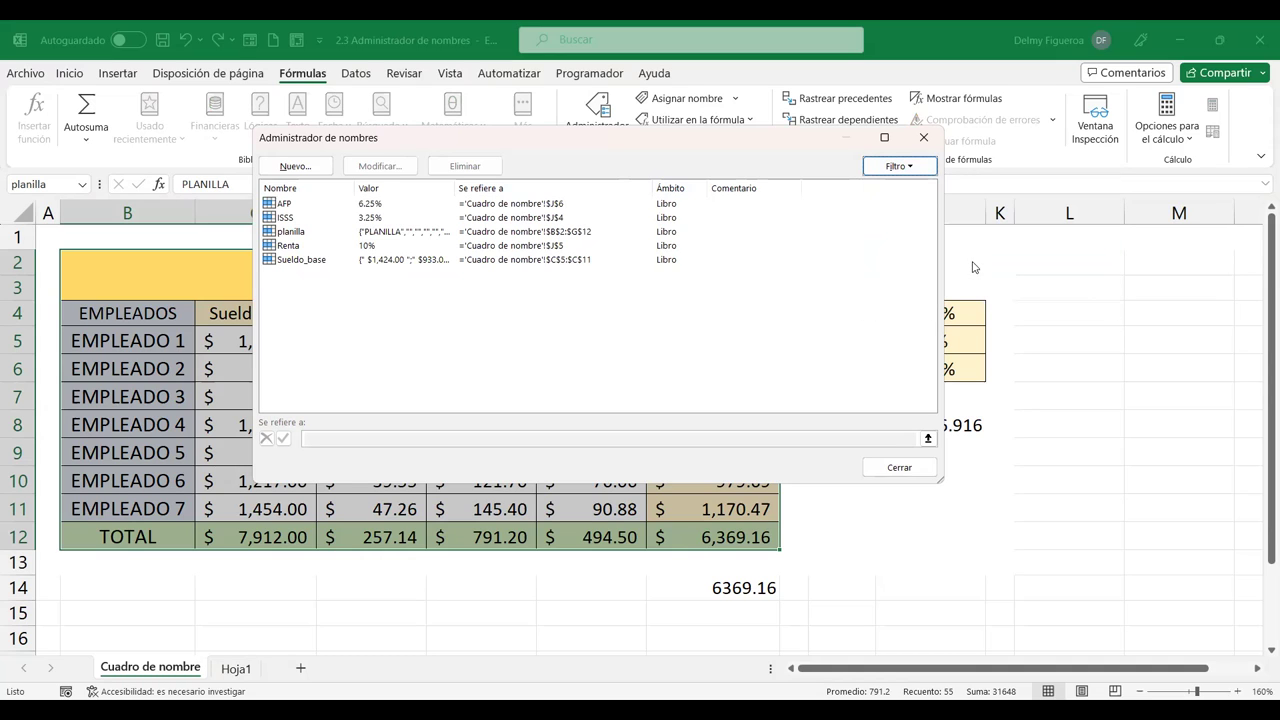
click(906, 167)
click(934, 288)
click(912, 172)
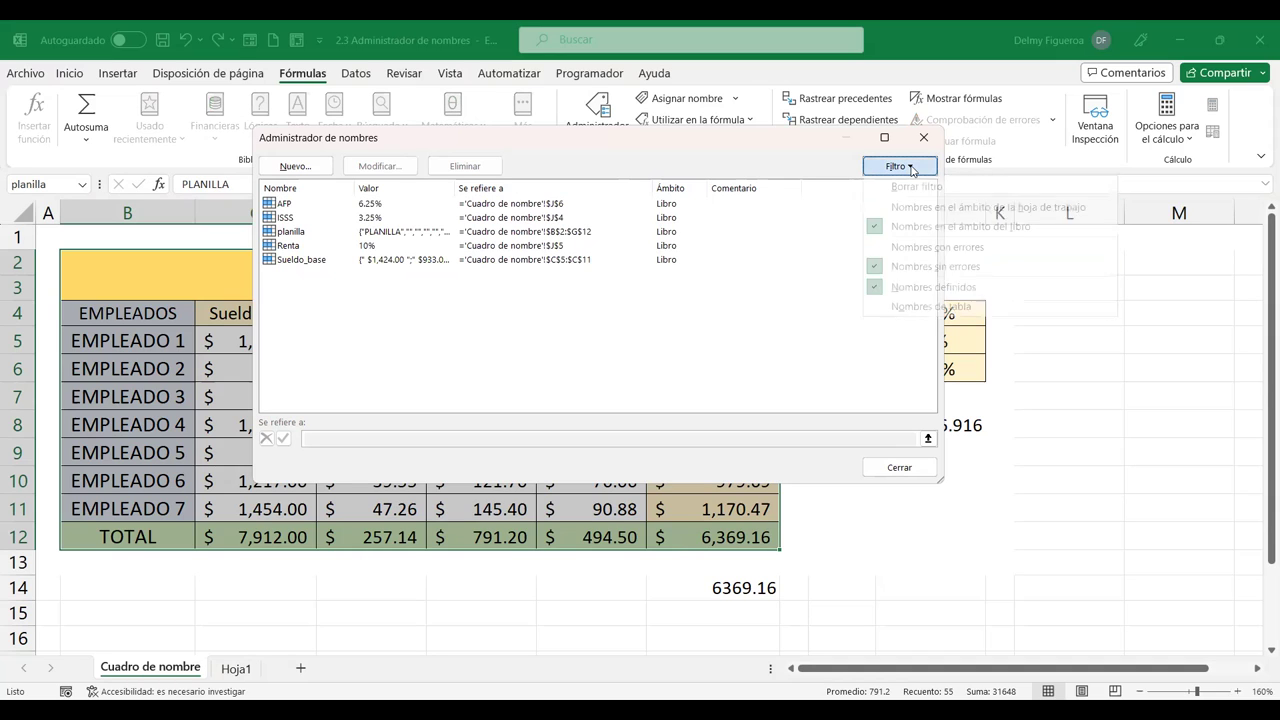
click(924, 314)
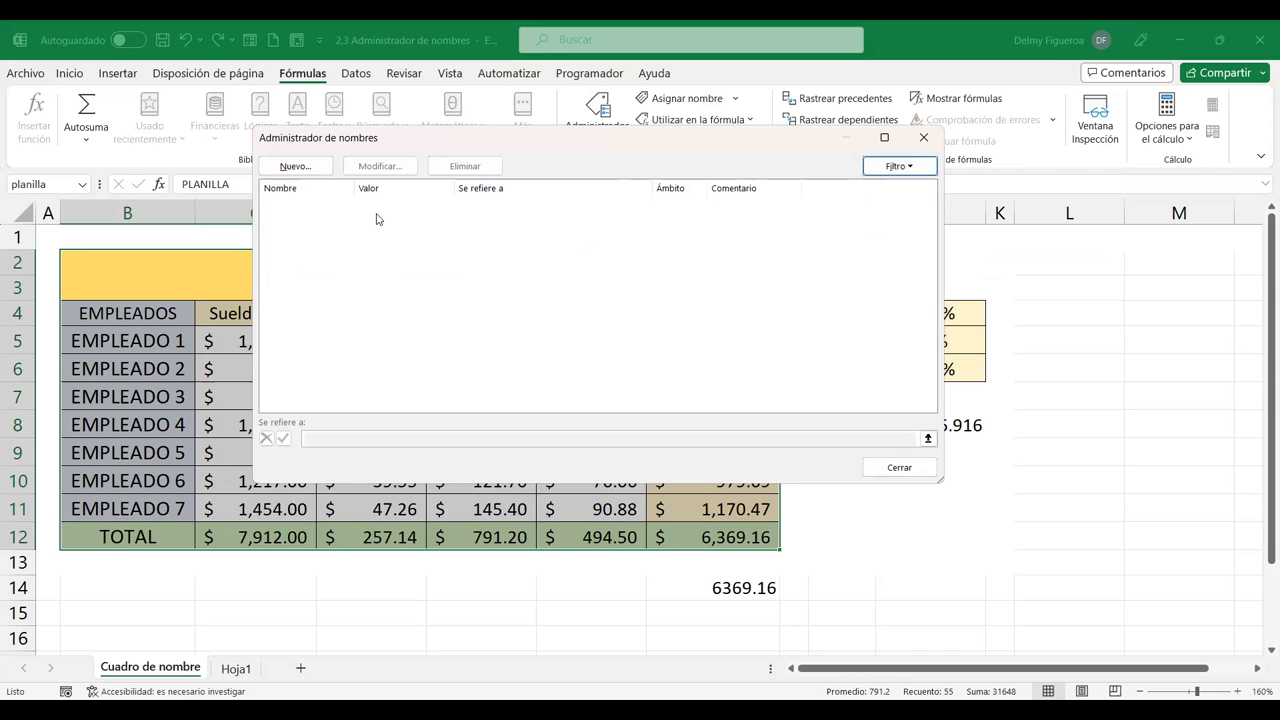
click(906, 168)
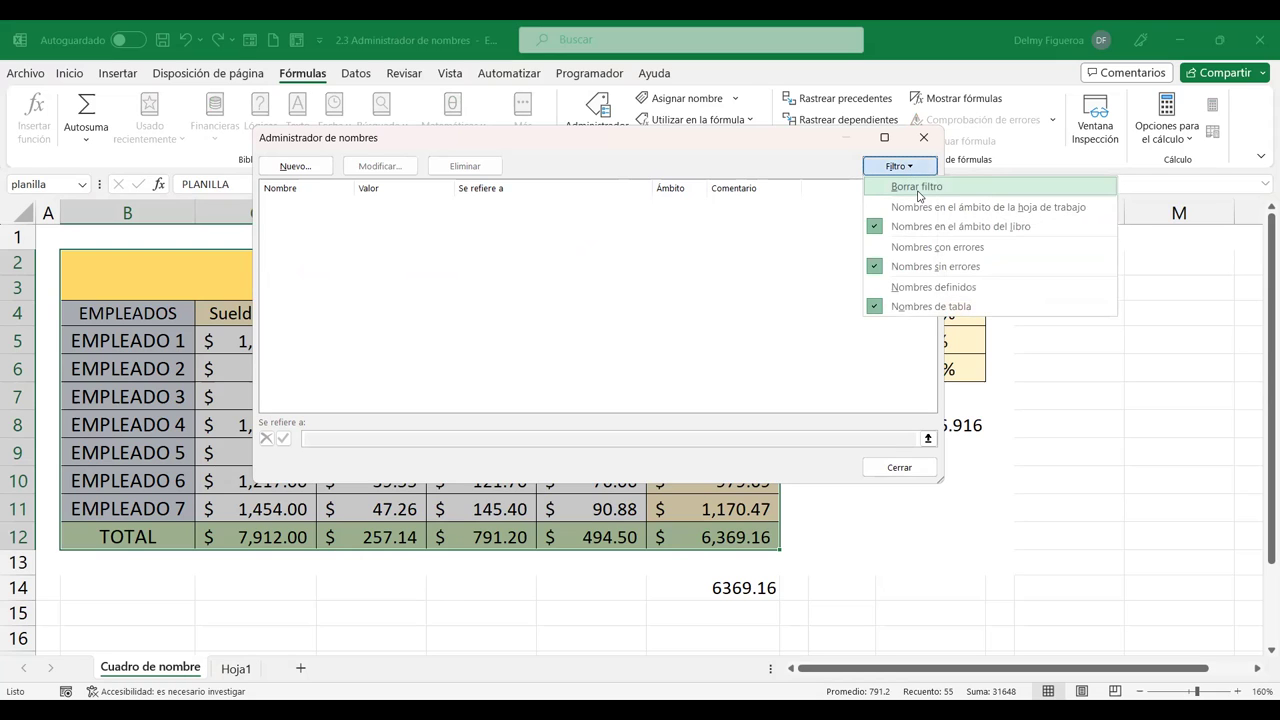
click(924, 188)
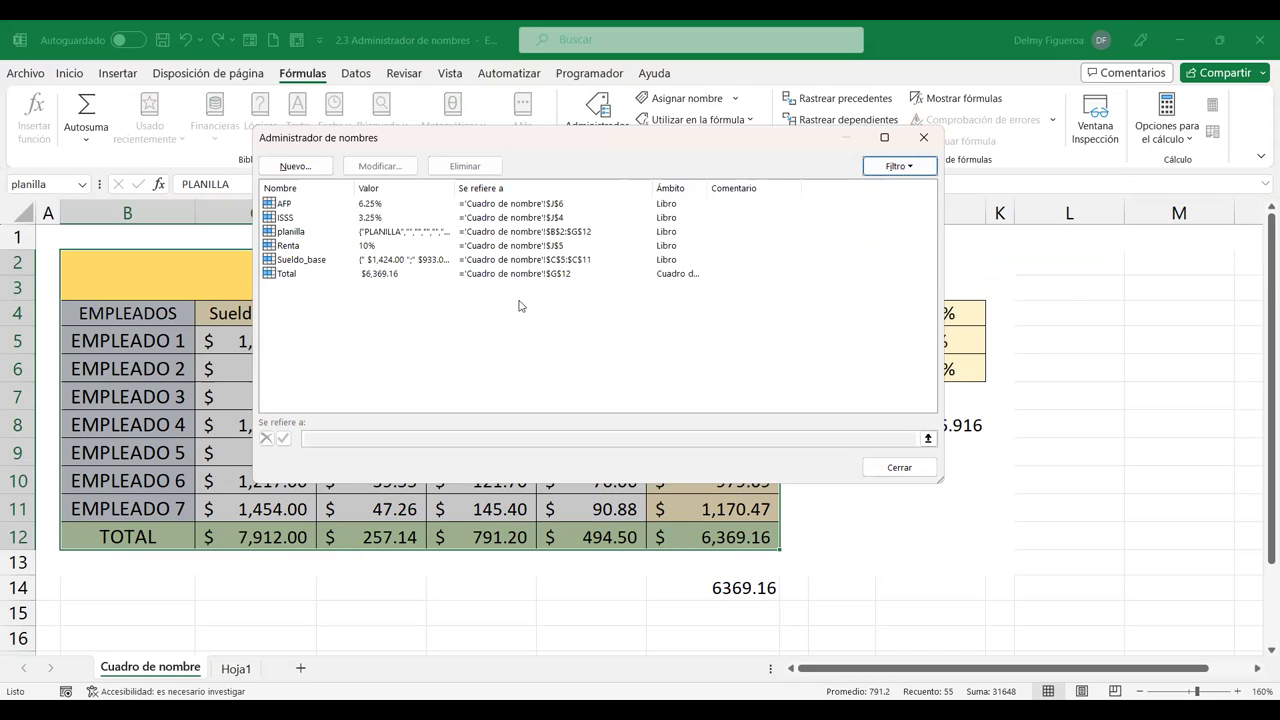
click(912, 470)
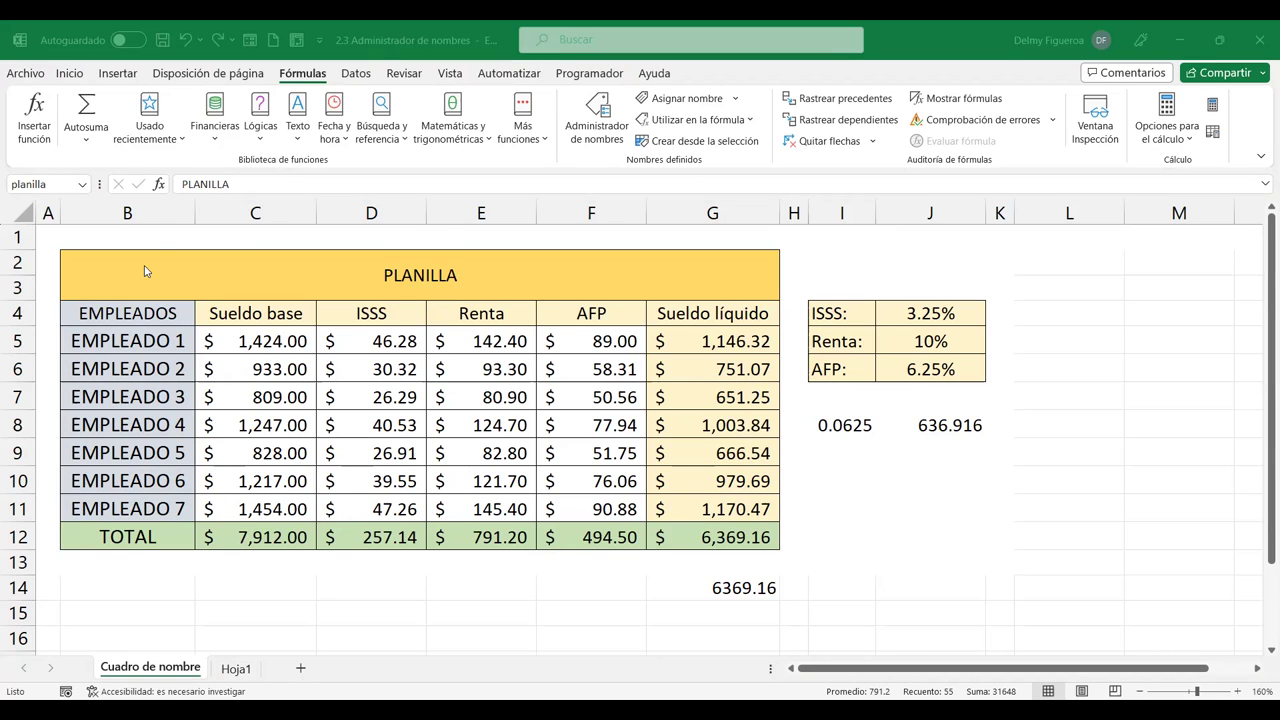
click(152, 240)
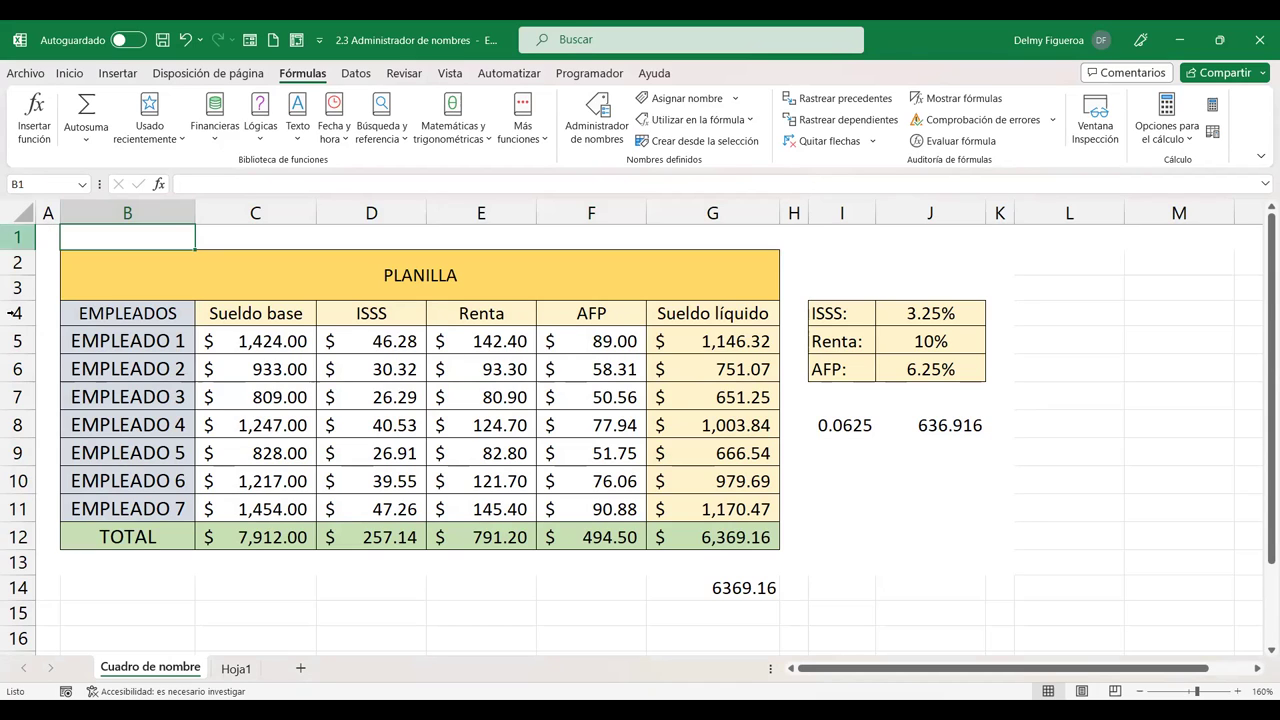
Step: On Hoja1, delete the leftover 0.0625 in C5 and dismiss the message
click(243, 669)
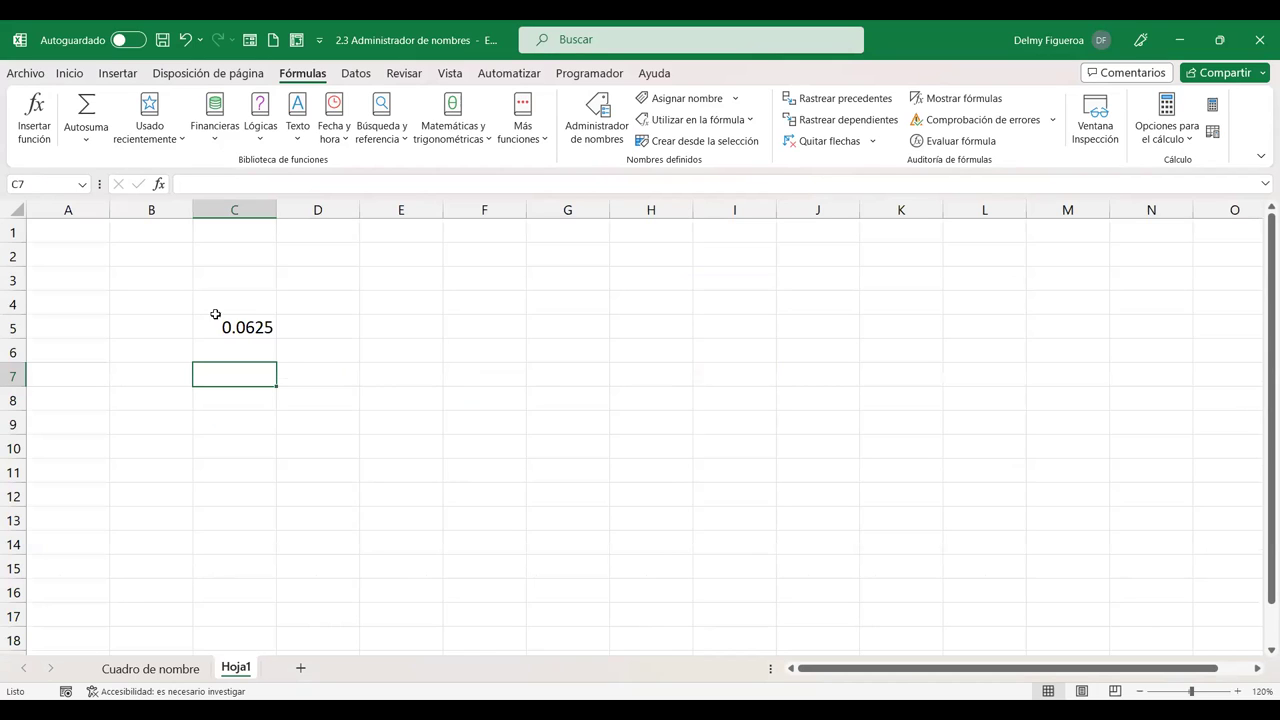
click(246, 327)
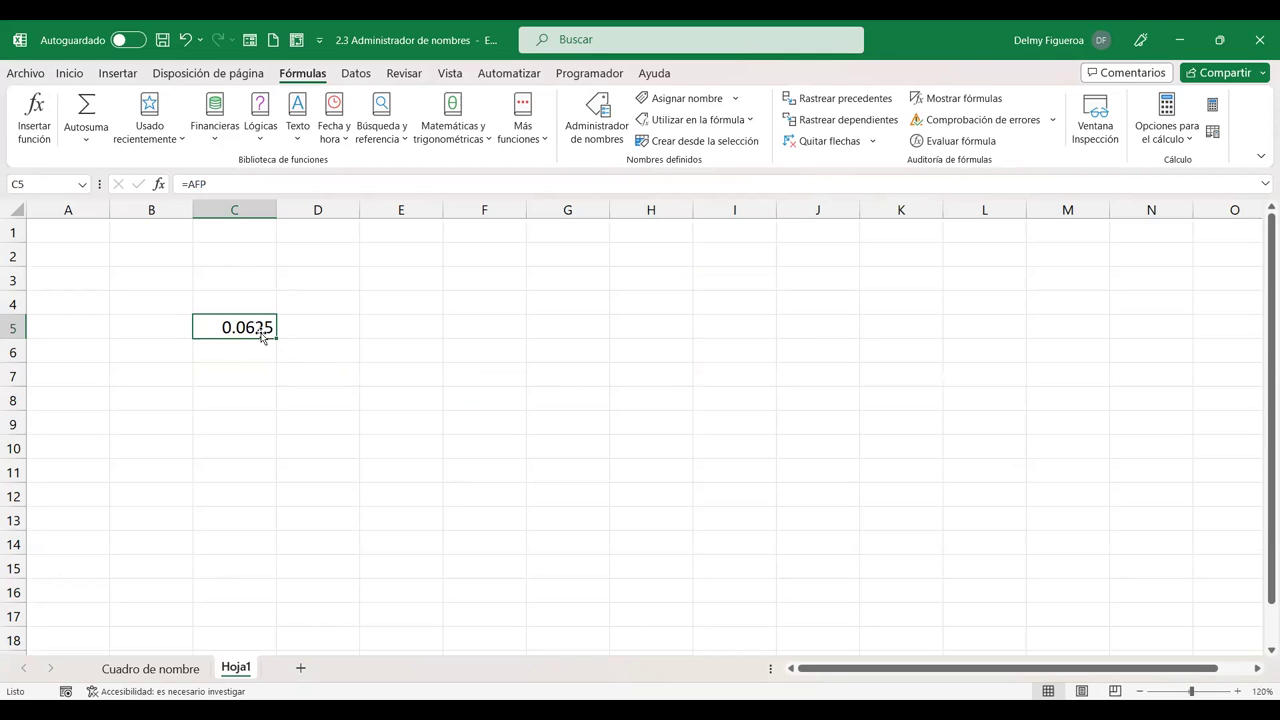
key(Delete)
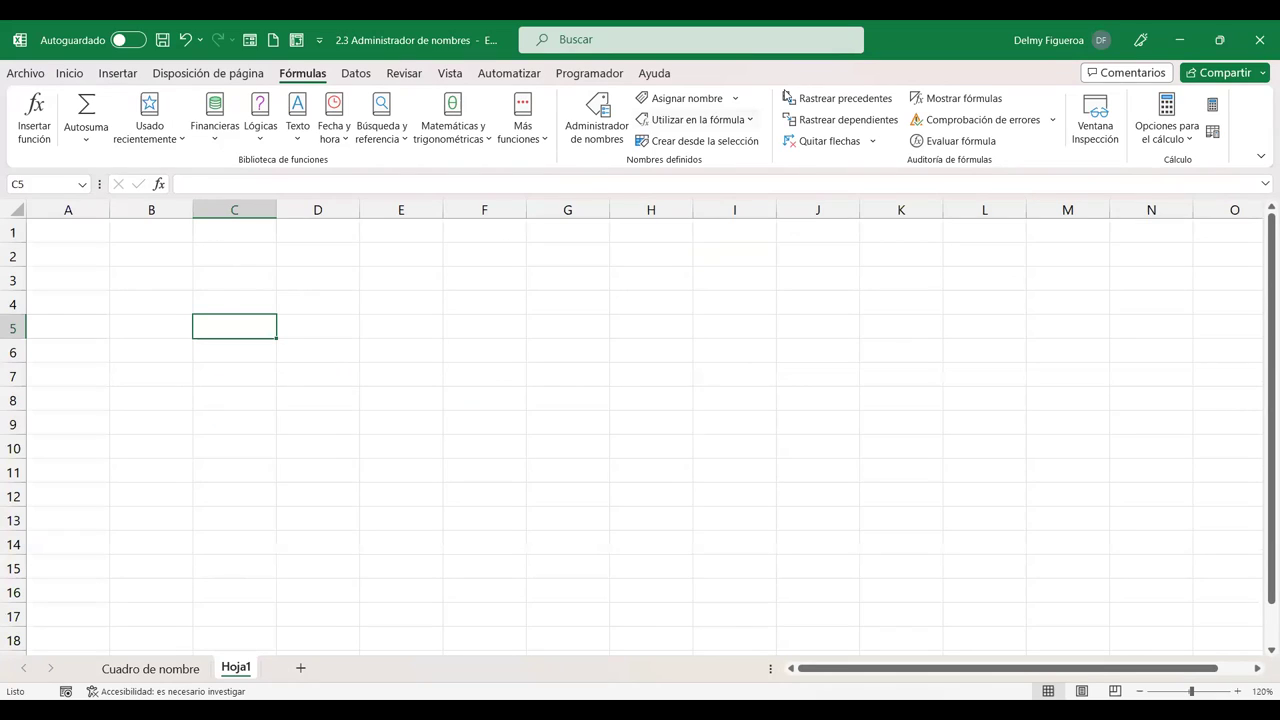
click(786, 96)
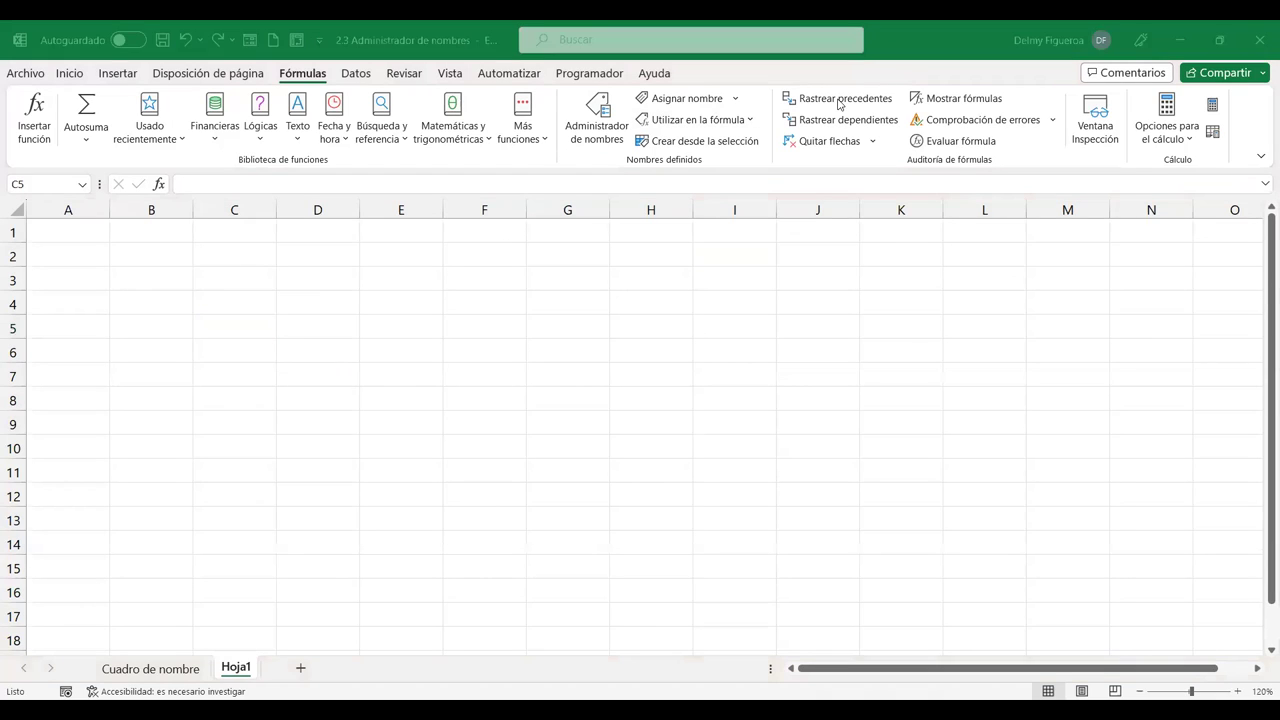
key(Return)
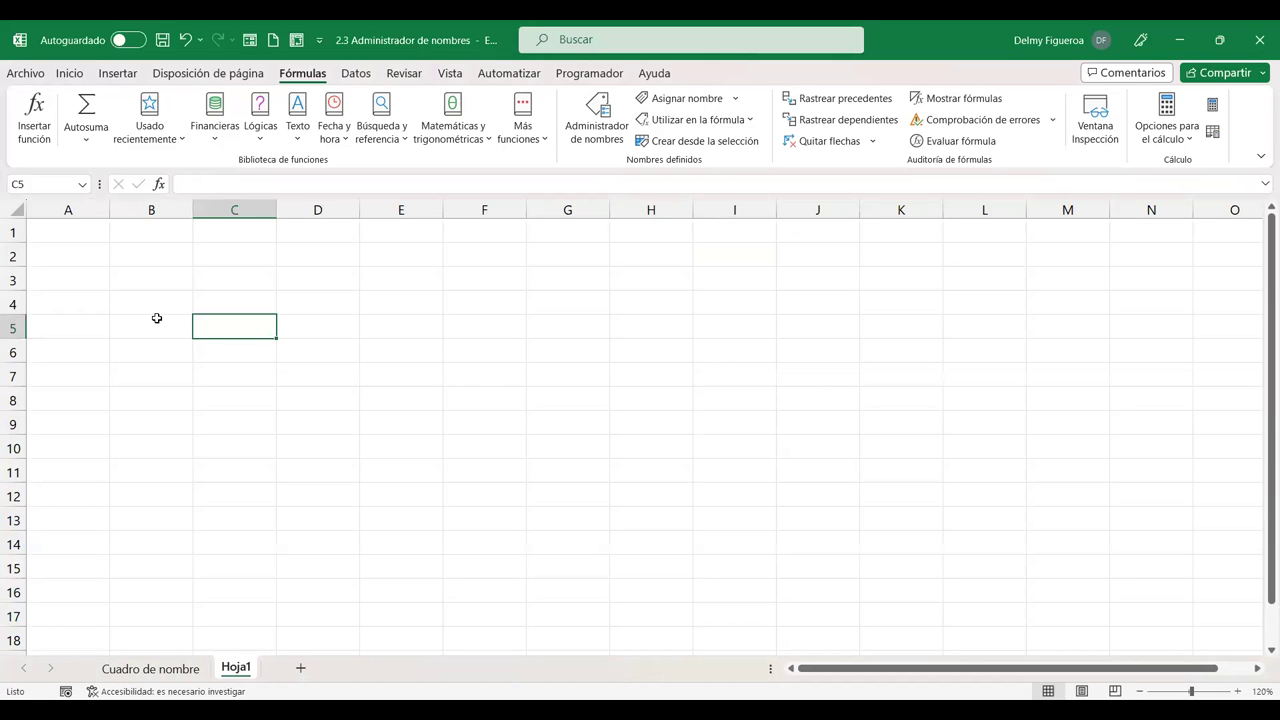
click(94, 235)
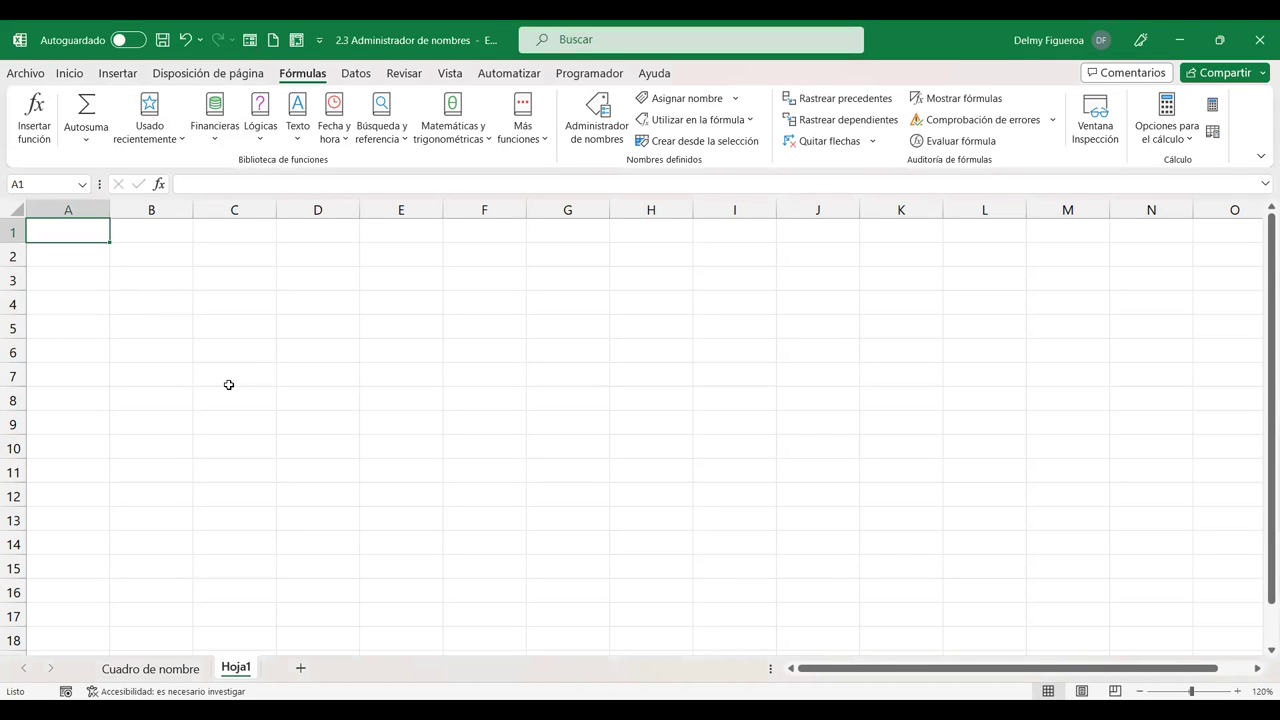
Step: Enter the Productos heading and Producto 1 to Producto 4 in A1:A5
text(Productos)
key(Return)
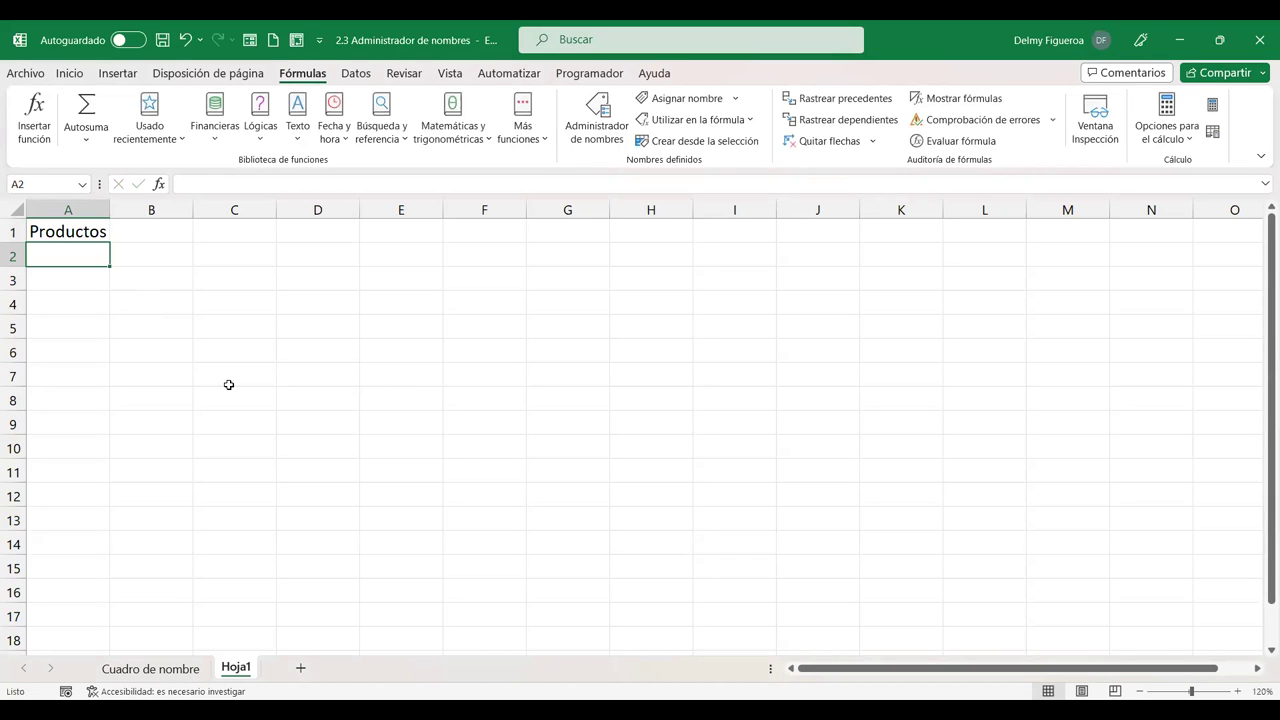
text(Producto 1)
key(Return)
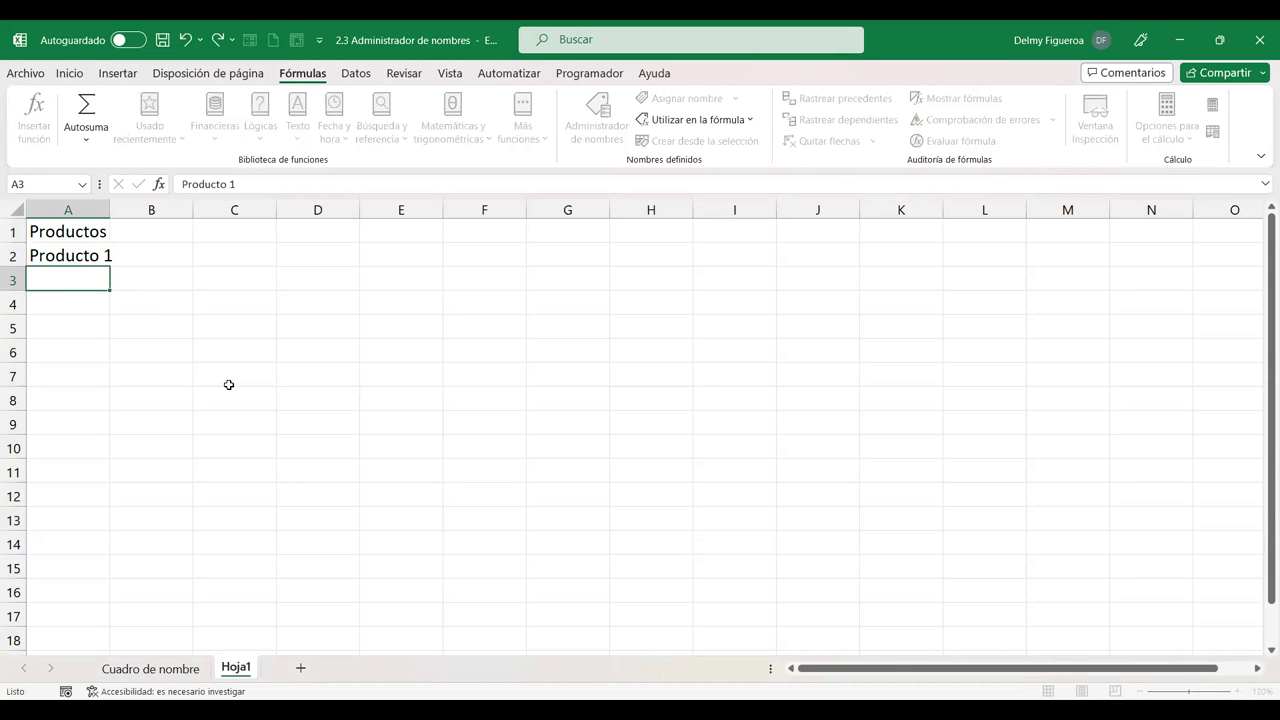
text(Producto 2)
key(Return)
text(Prodc)
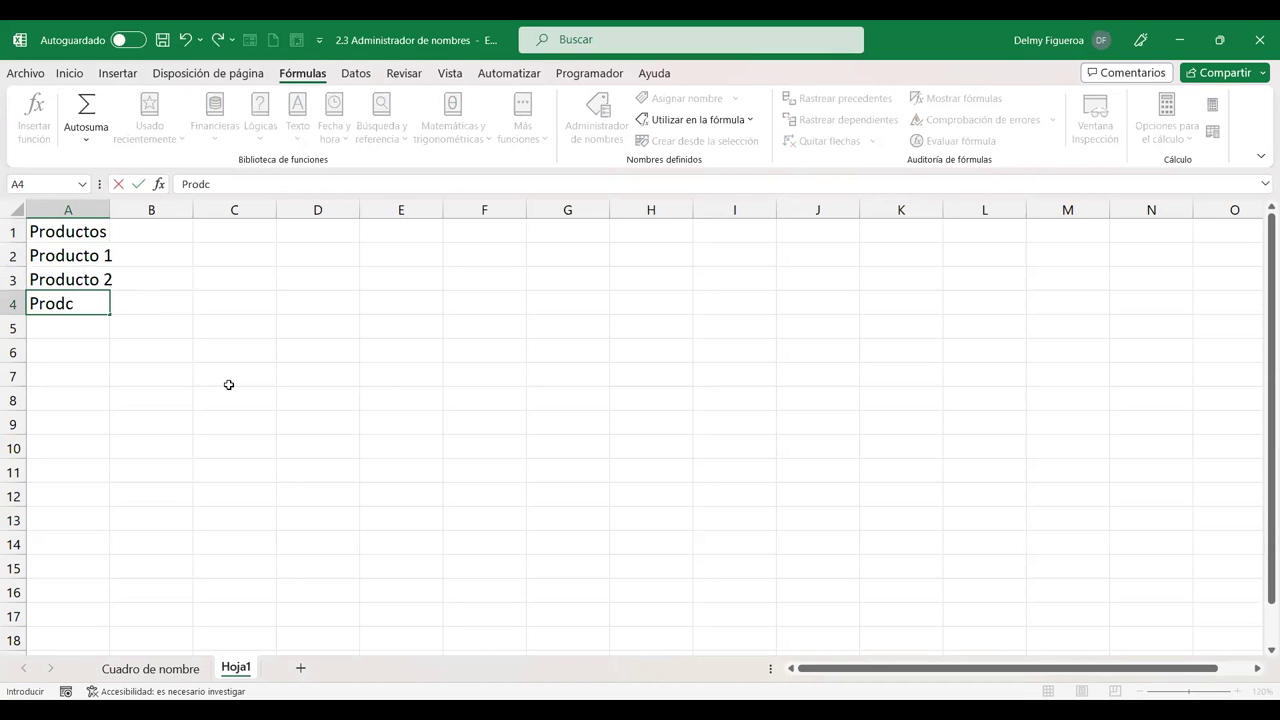
key(BackSpace)
text(ucto 3)
key(Return)
text(Producto 4)
key(Return)
Step: Add the Marca heading in B1 and fill Marca 1 to Marca 4 below it
key(Up)
key(Up)
key(Up)
key(Up)
key(Up)
key(Right)
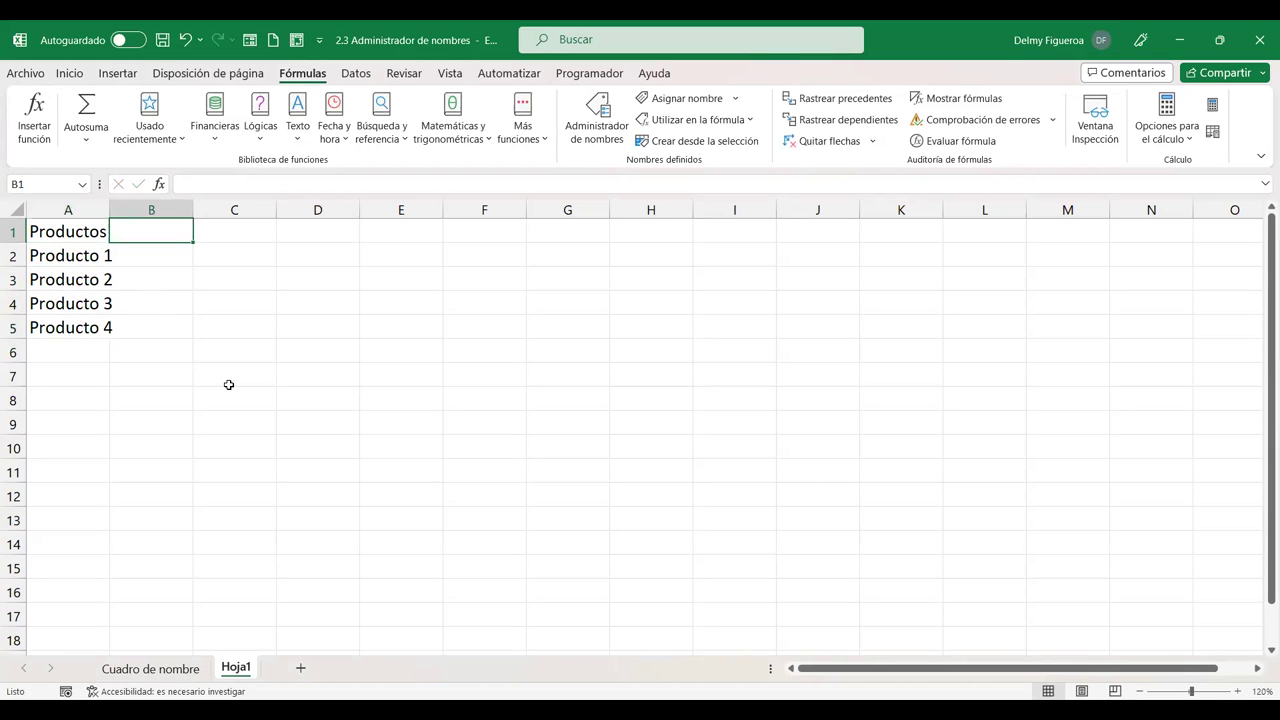
text(Marca)
key(Tab)
key(Left)
key(Down)
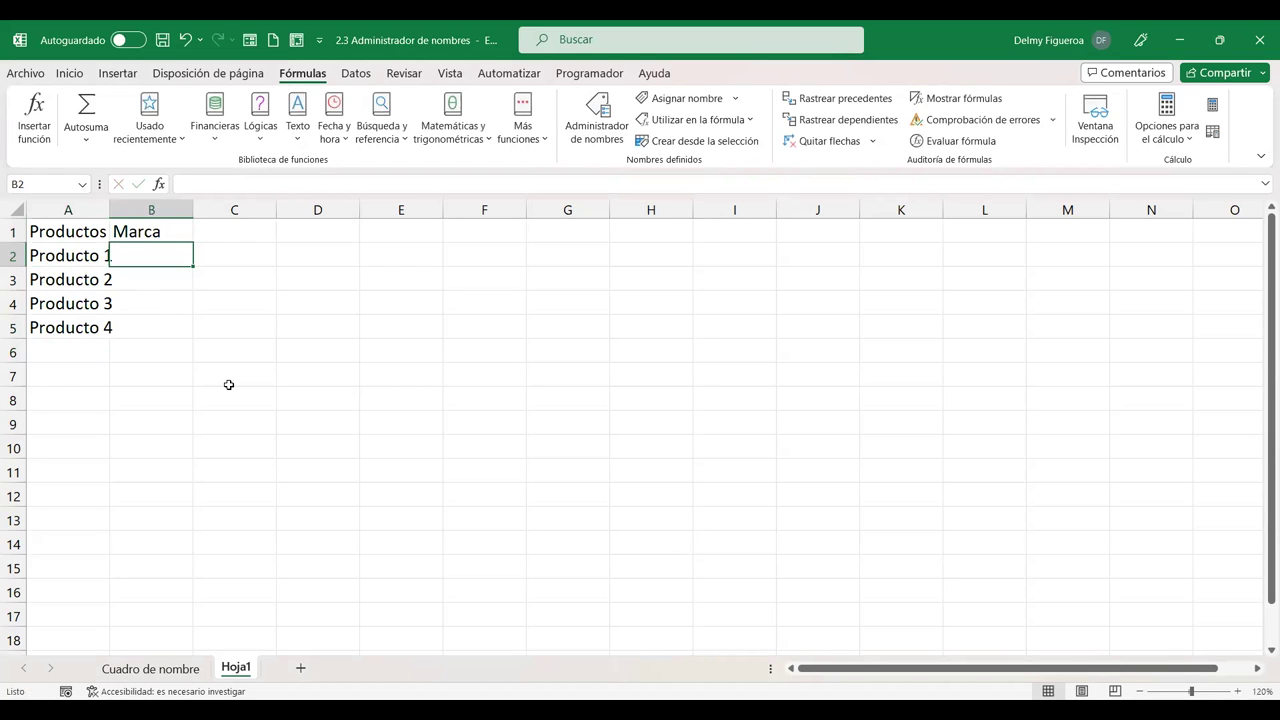
text(Marca 1)
key(Return)
key(Up)
drag(193, 266, 185, 335)
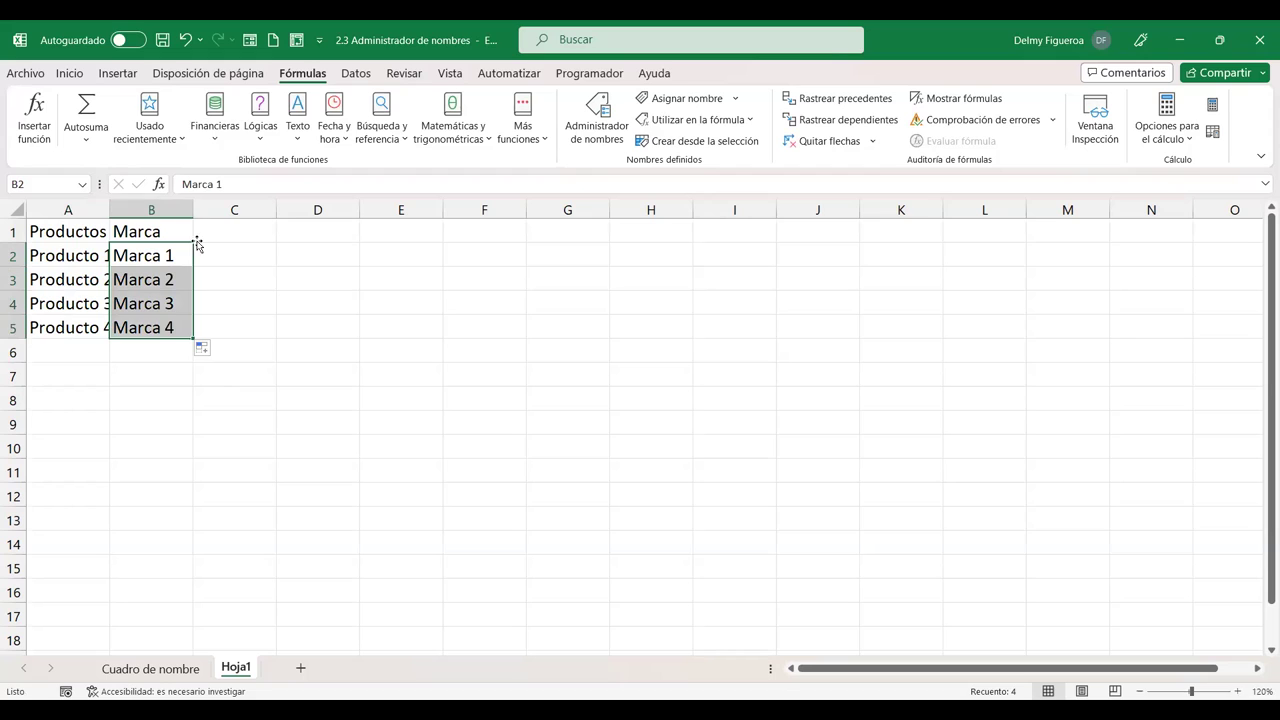
Step: Add the Modelo heading in C1 and fill Modelo 1 to Modelo 4 below it
click(225, 231)
text(Modee)
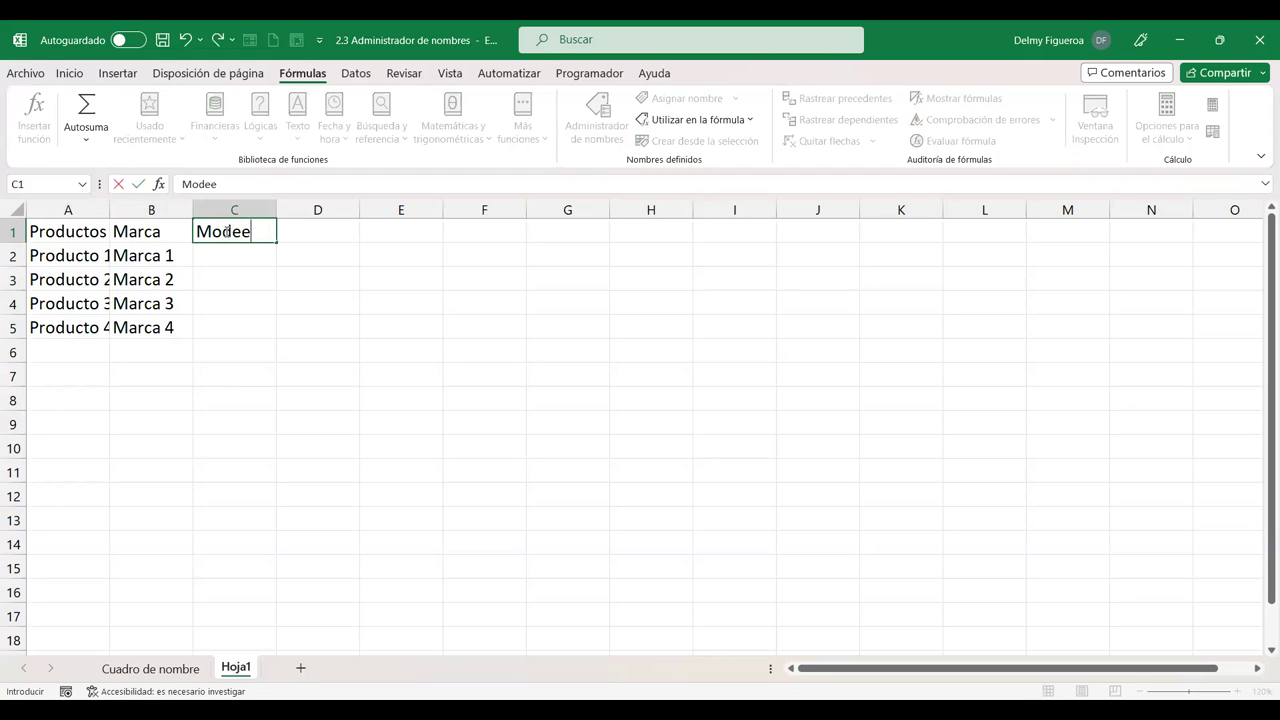
key(BackSpace)
text(lo)
key(Return)
text(Modelo )
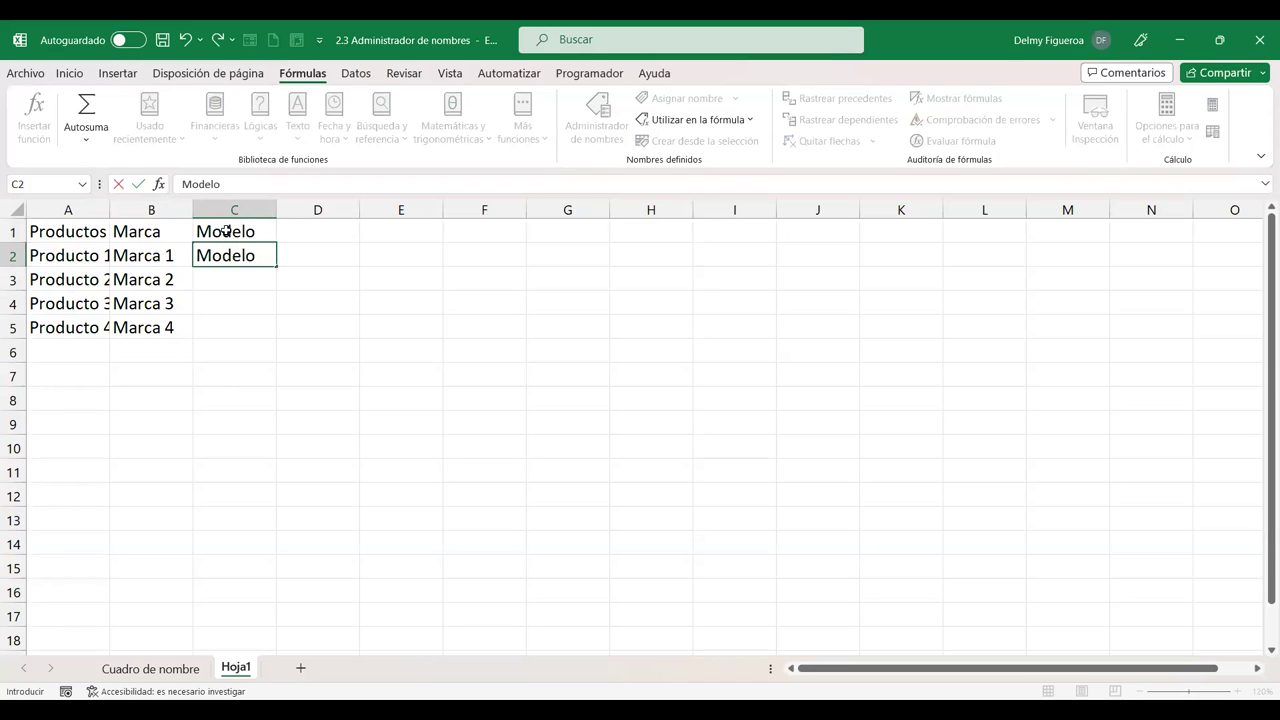
text(1)
key(Return)
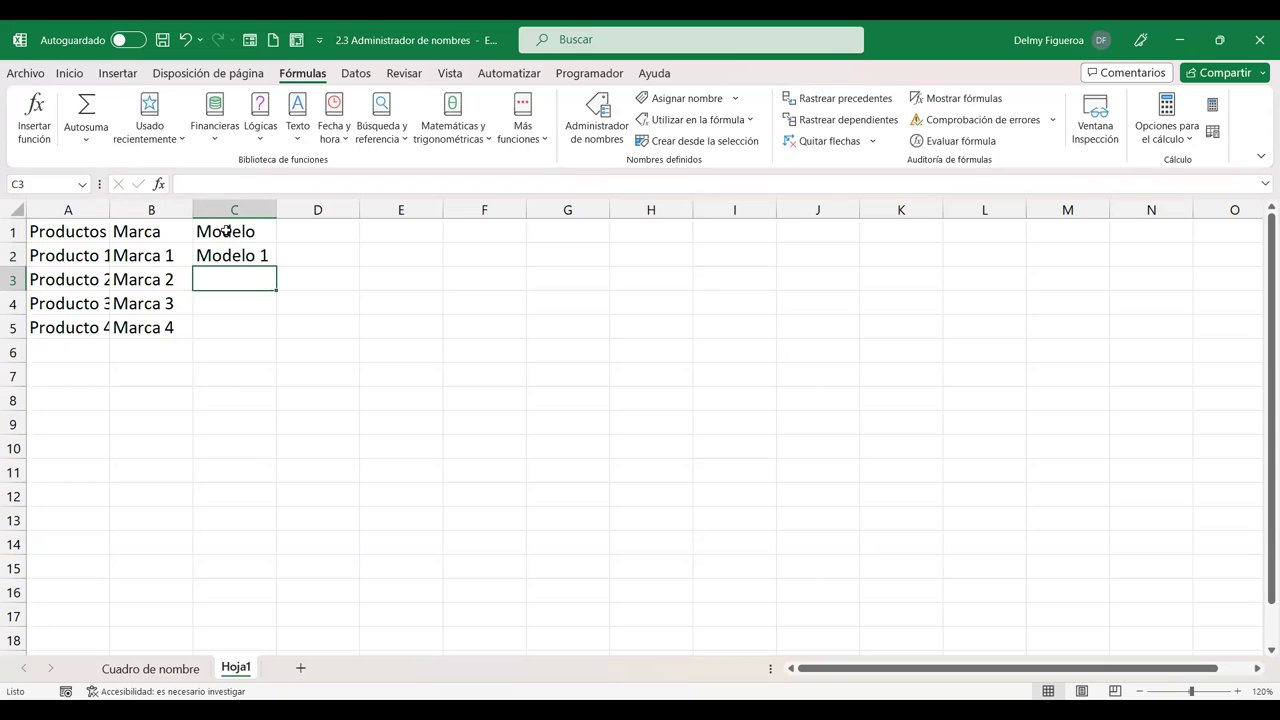
click(254, 256)
drag(272, 263, 268, 333)
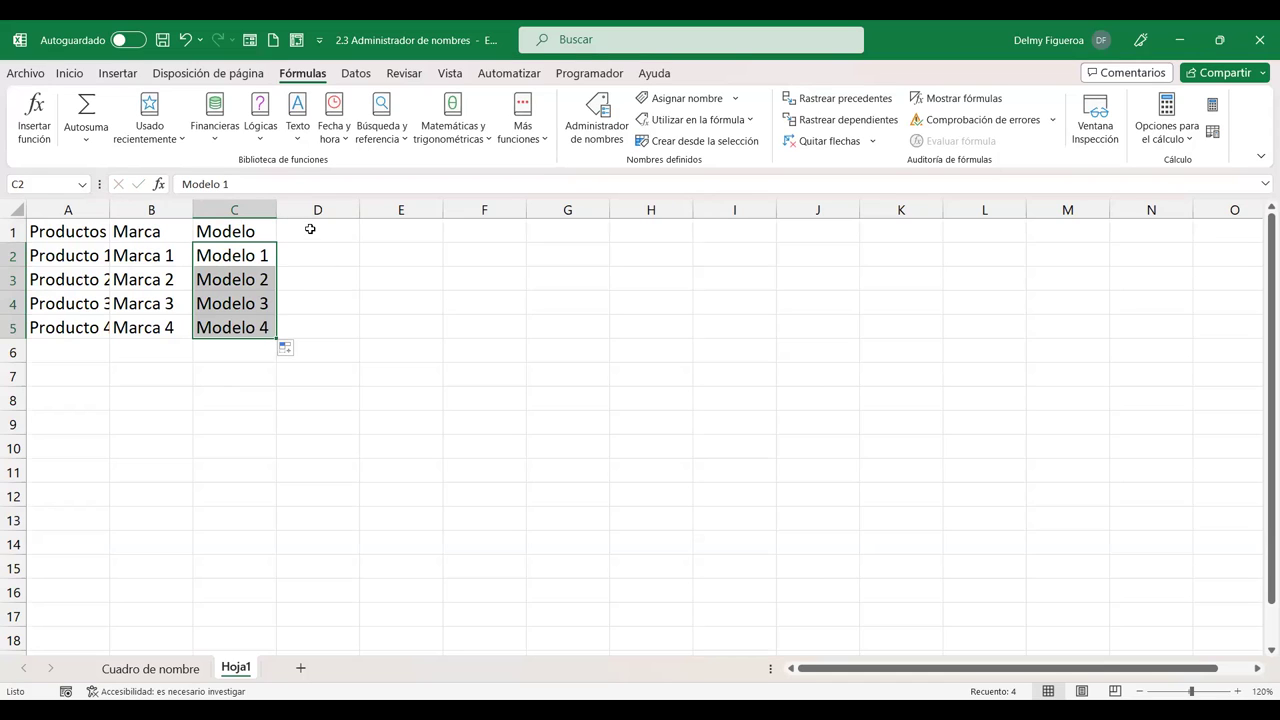
Step: Autofit column A and enter the Precio heading in D1
click(310, 229)
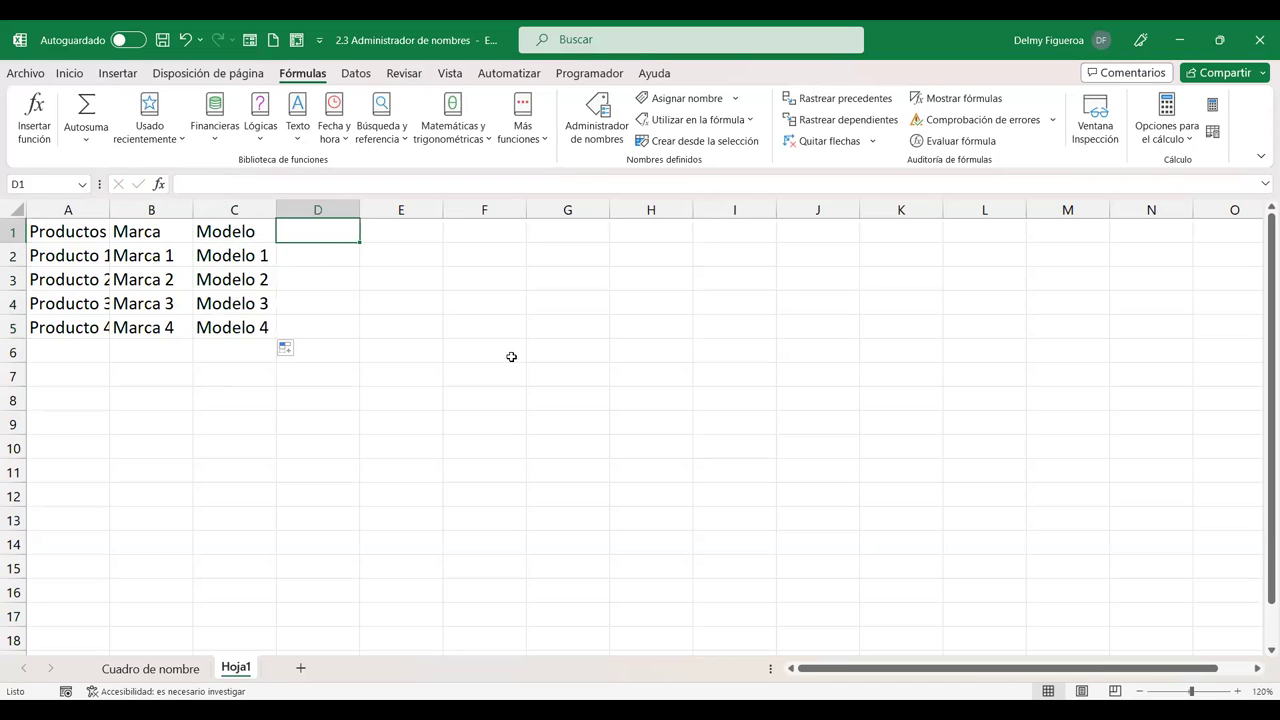
double_click(109, 209)
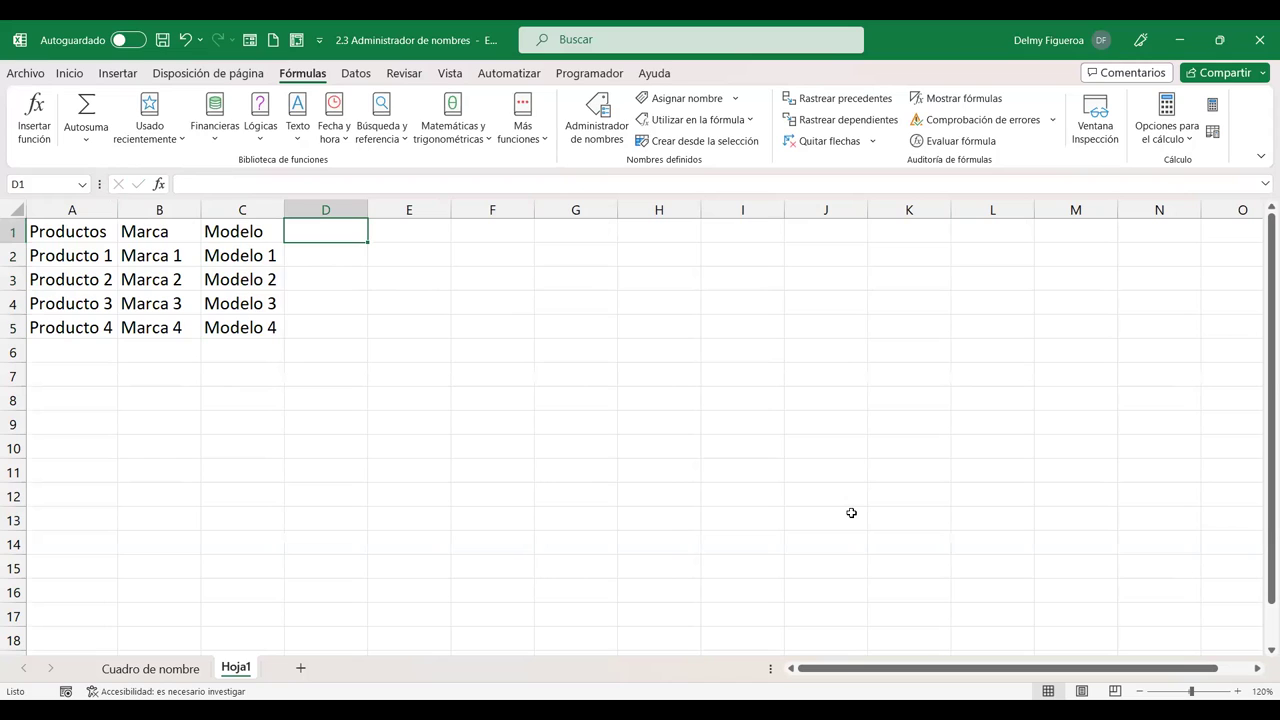
text(Precio)
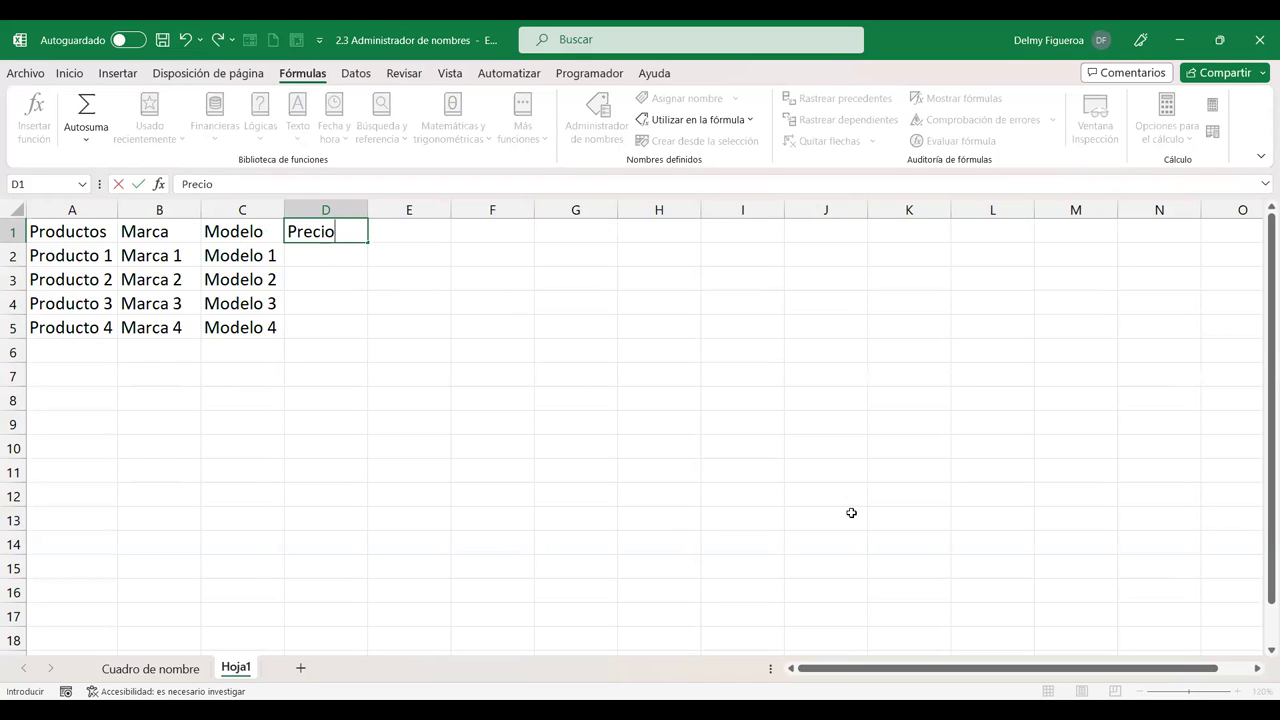
key(Return)
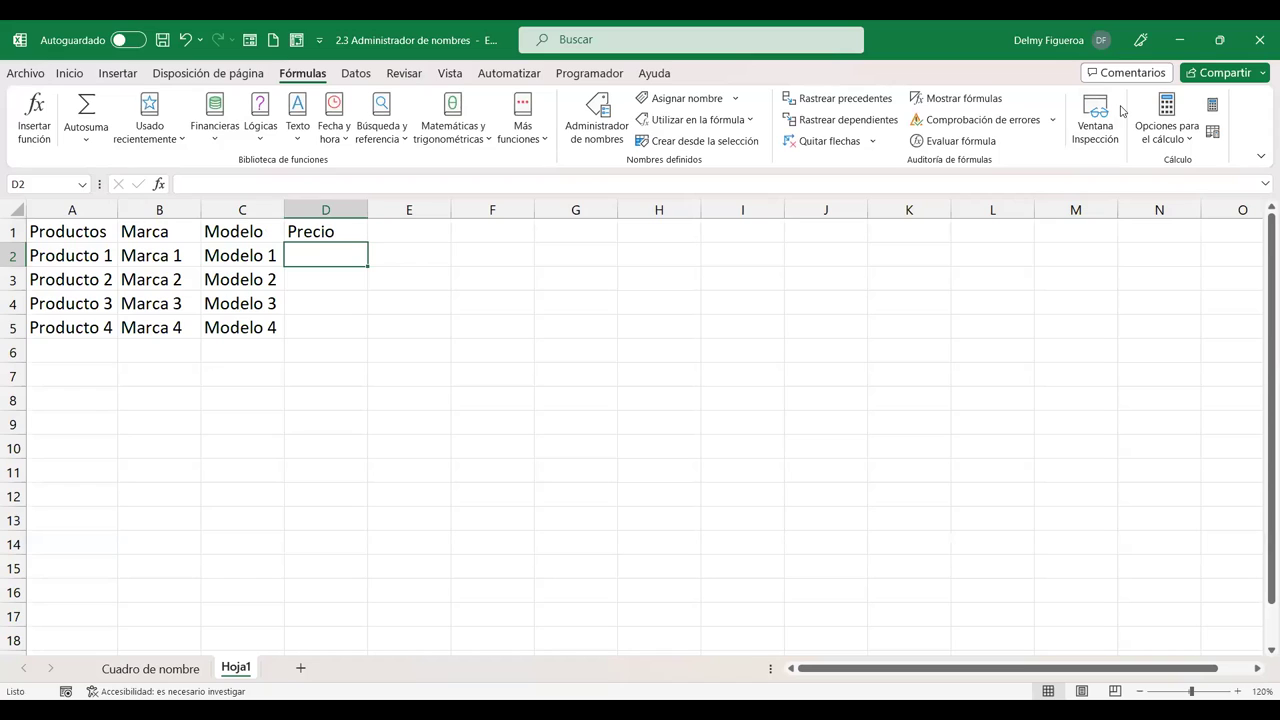
click(1121, 110)
Step: Replace the 'ASignaré precios' note and enter prices 10, 15, 25 and 30 in D2:D5
text(ASignaré precios)
key(Return)
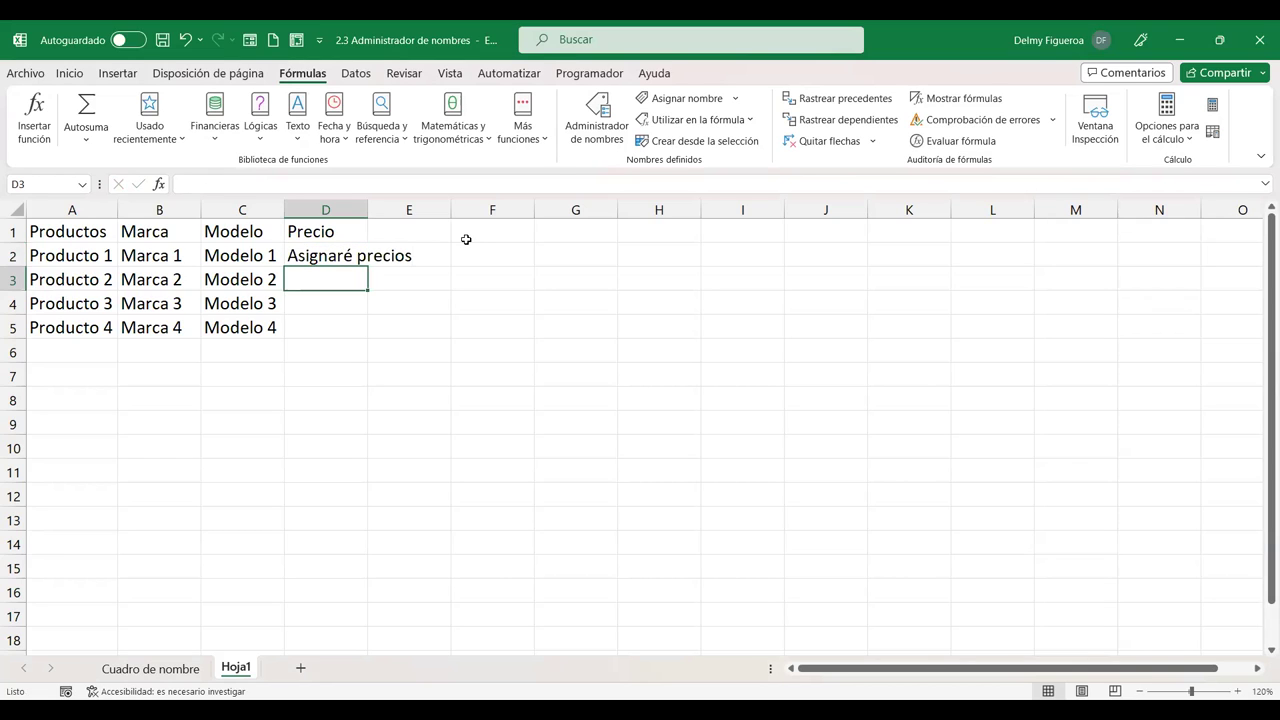
key(Up)
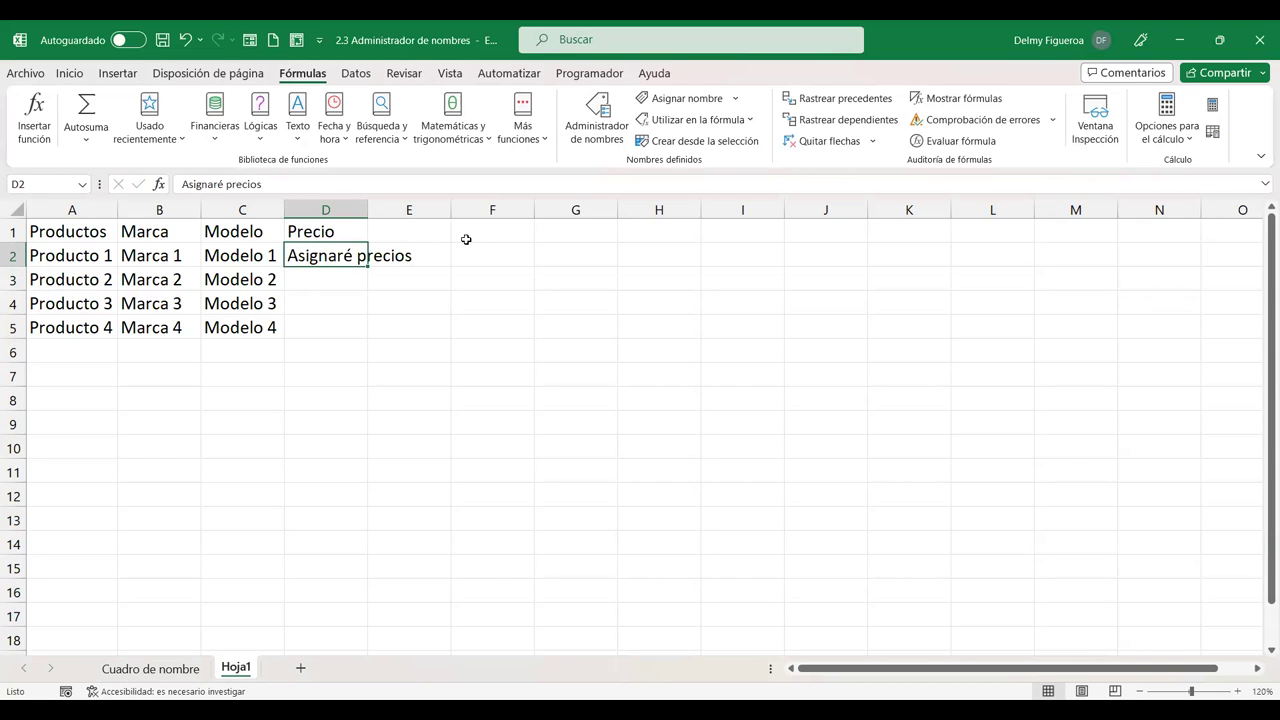
key(Down)
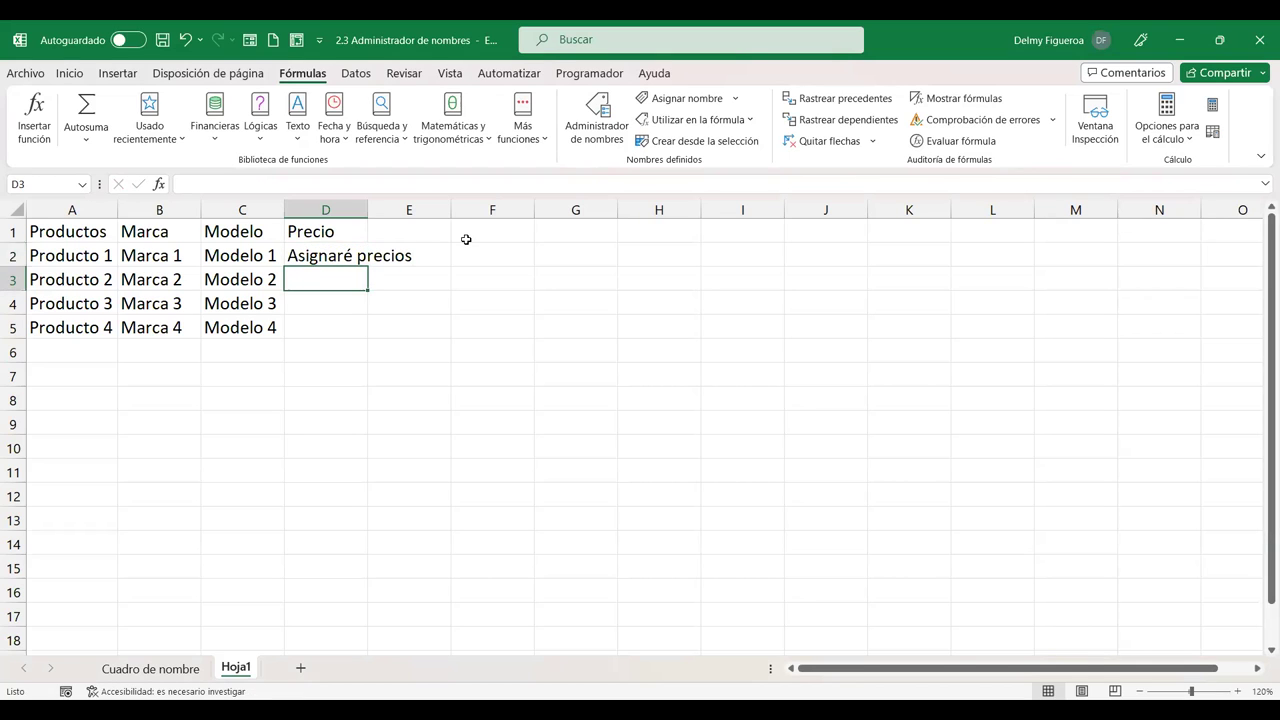
key(Up)
text(10)
key(Return)
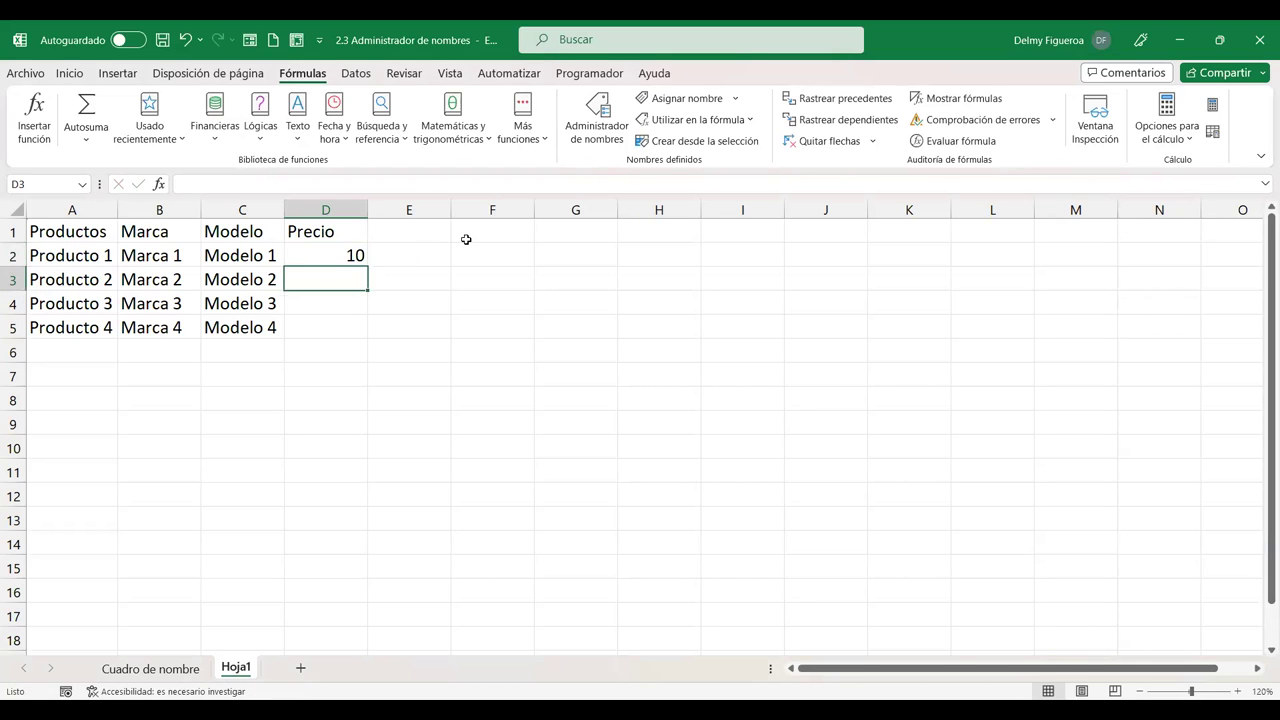
text(25)
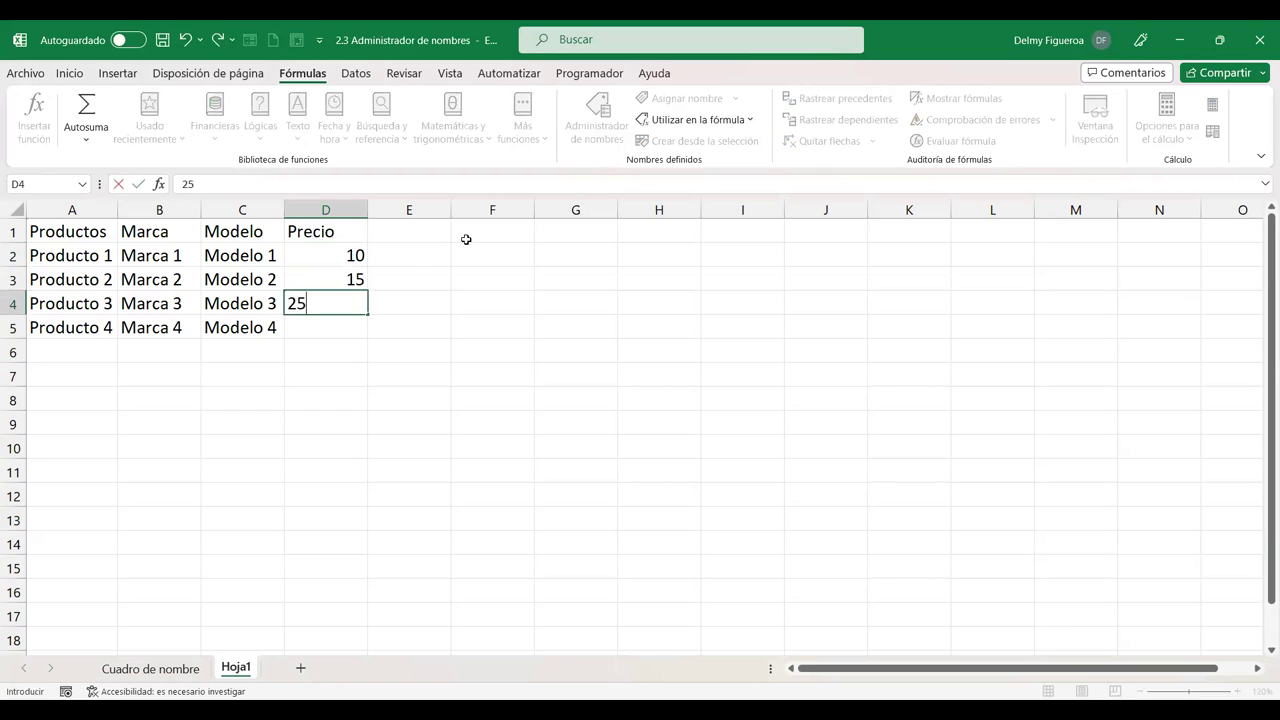
key(Return)
text(30)
key(Tab)
Step: Add the IVA heading in E1
key(Up)
key(Up)
key(Up)
key(Up)
text(IVA)
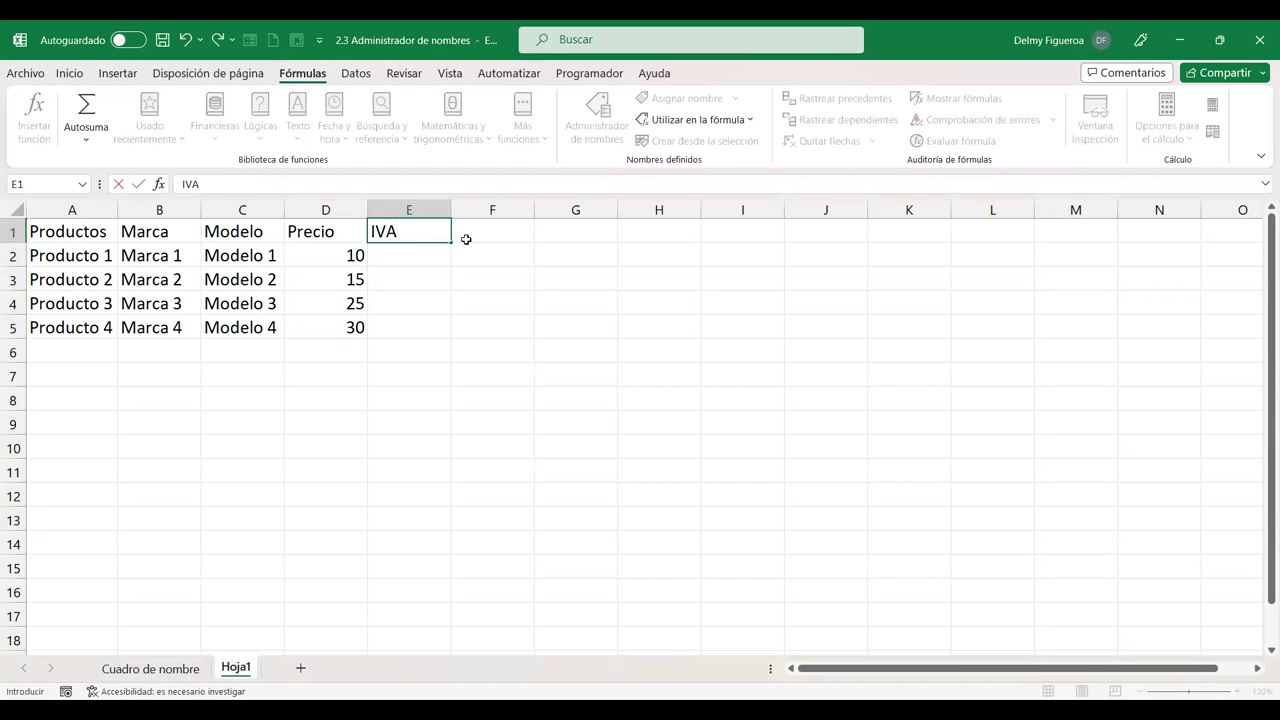
key(Return)
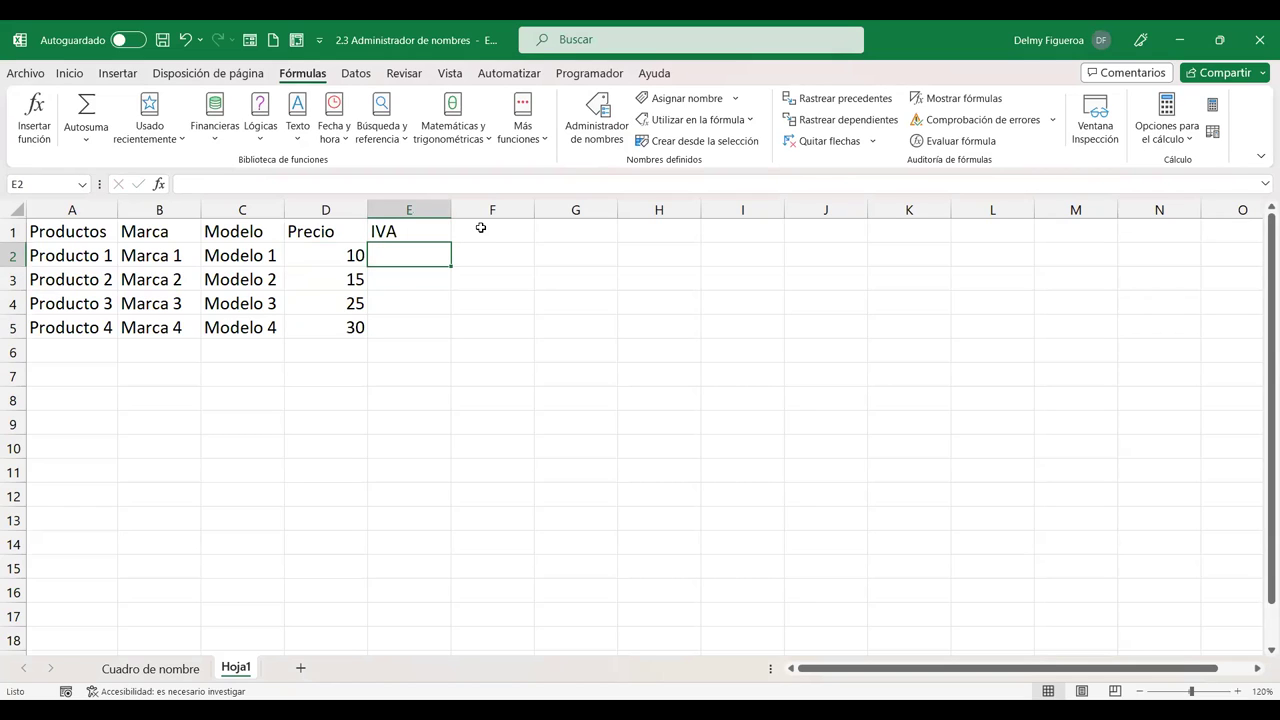
Step: Type the note 'Definiré una celda con el valor del iva' in J1
click(827, 231)
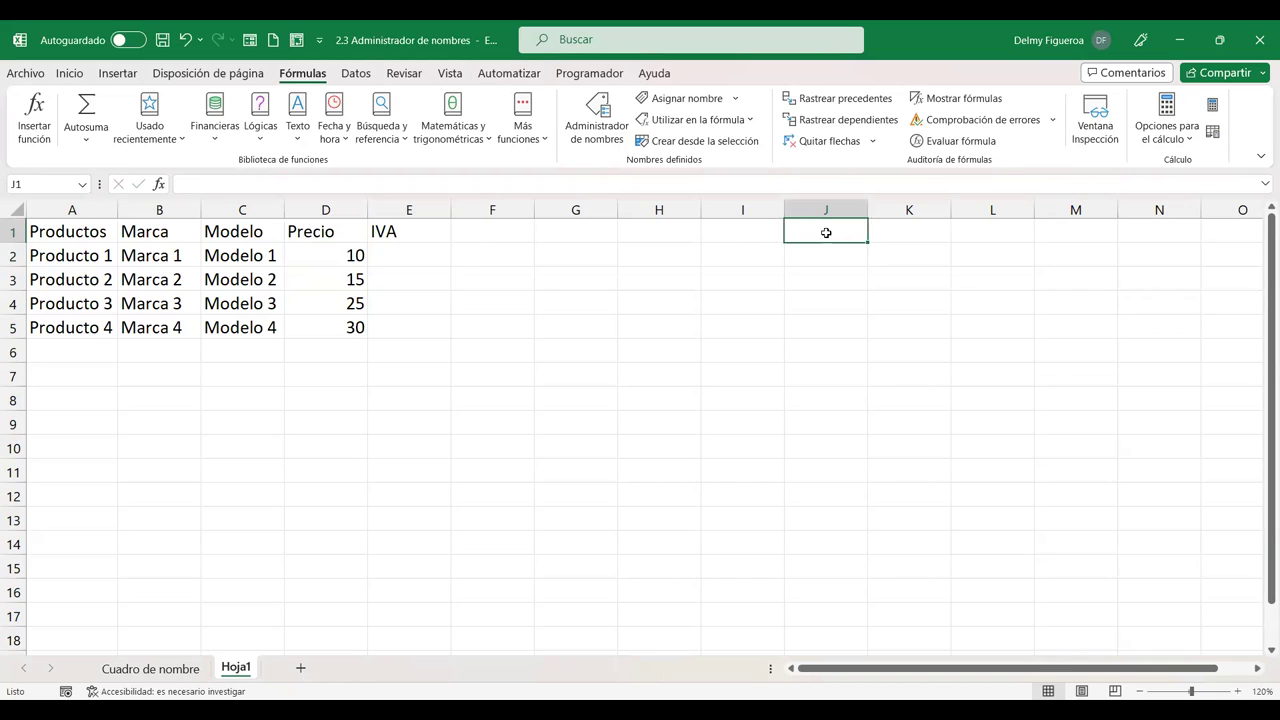
text(Definiré una celda)
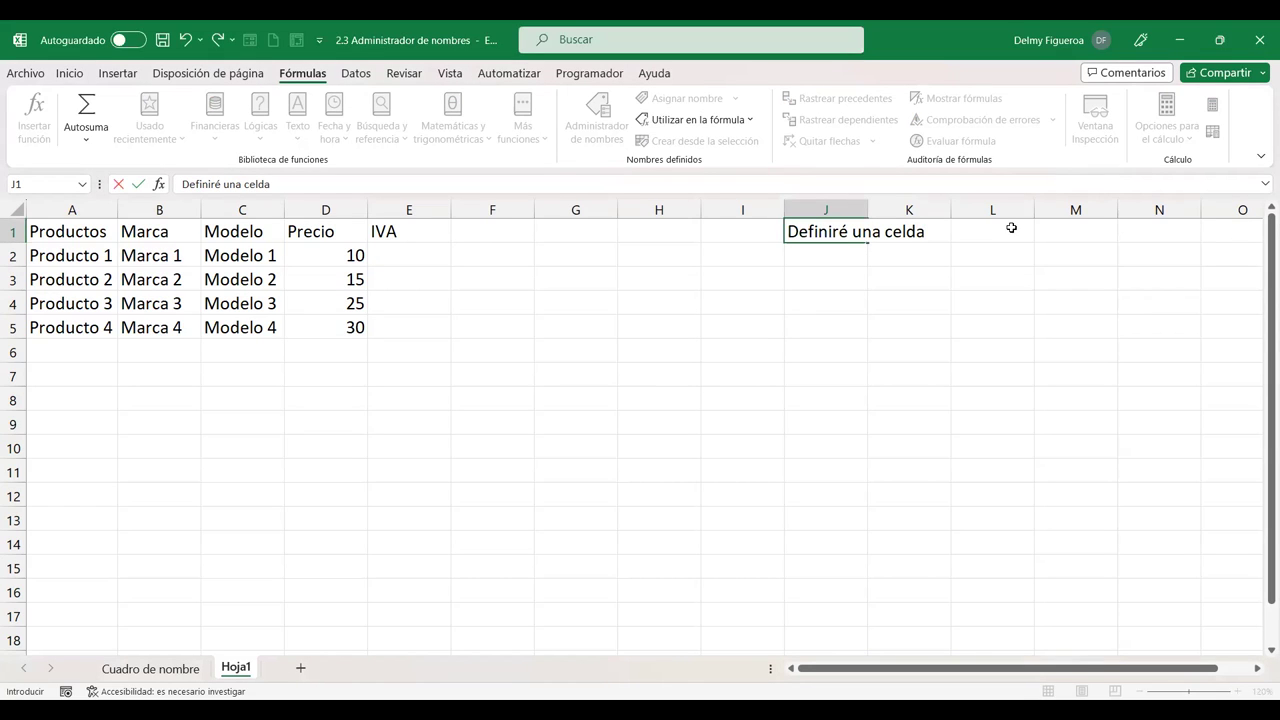
text( con el valor del iva)
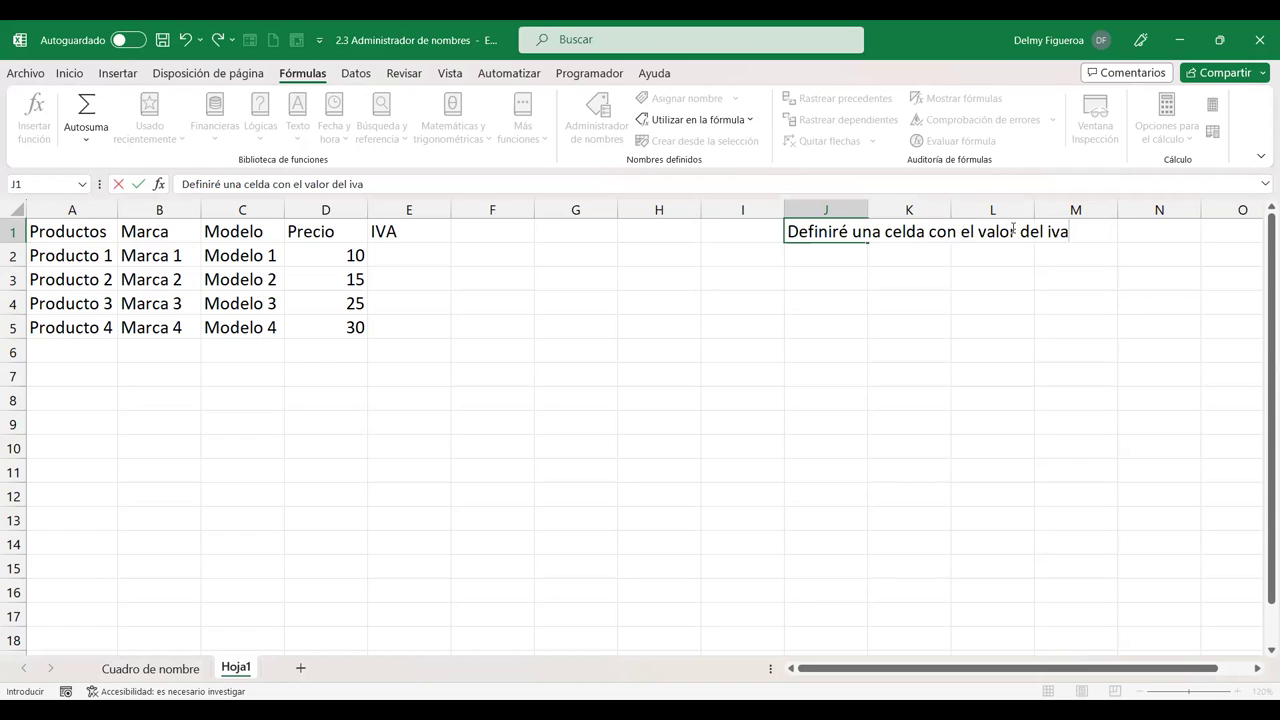
key(Return)
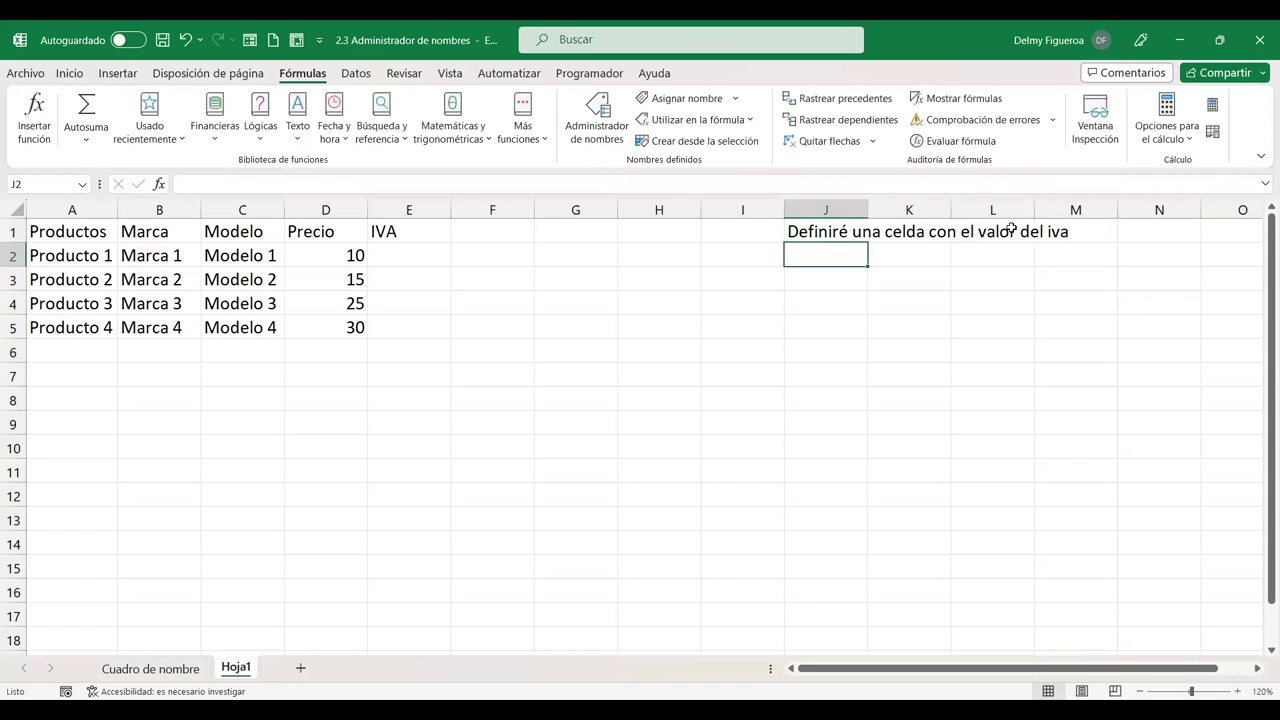
Step: Enter the label IVA in J2 and the rate 13% in K2
text(IVA)
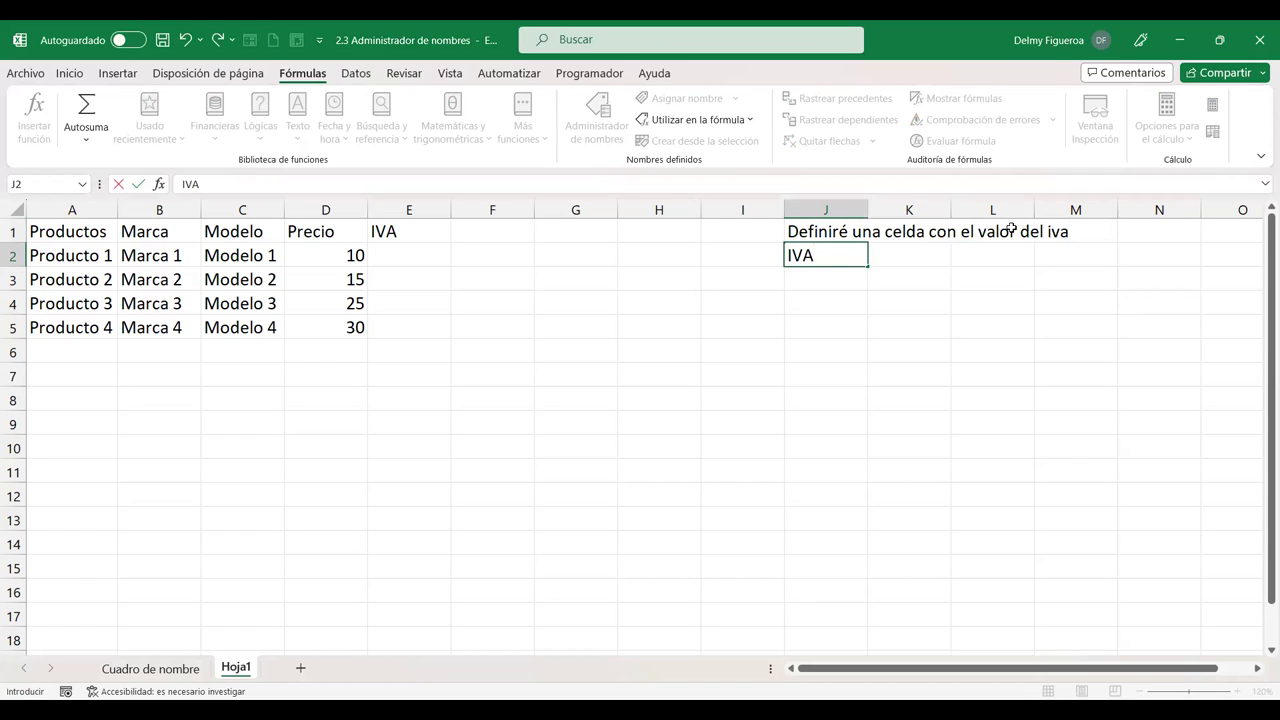
key(Tab)
text(13%)
key(Return)
key(Up)
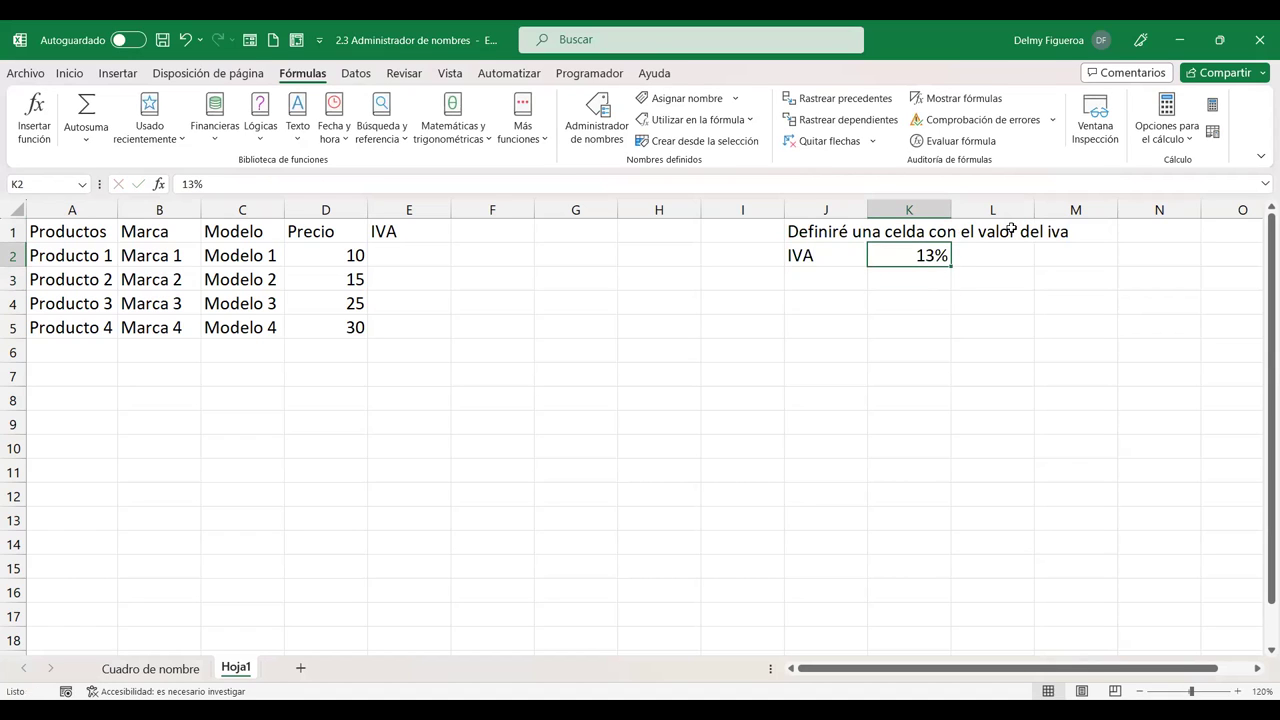
text(00)
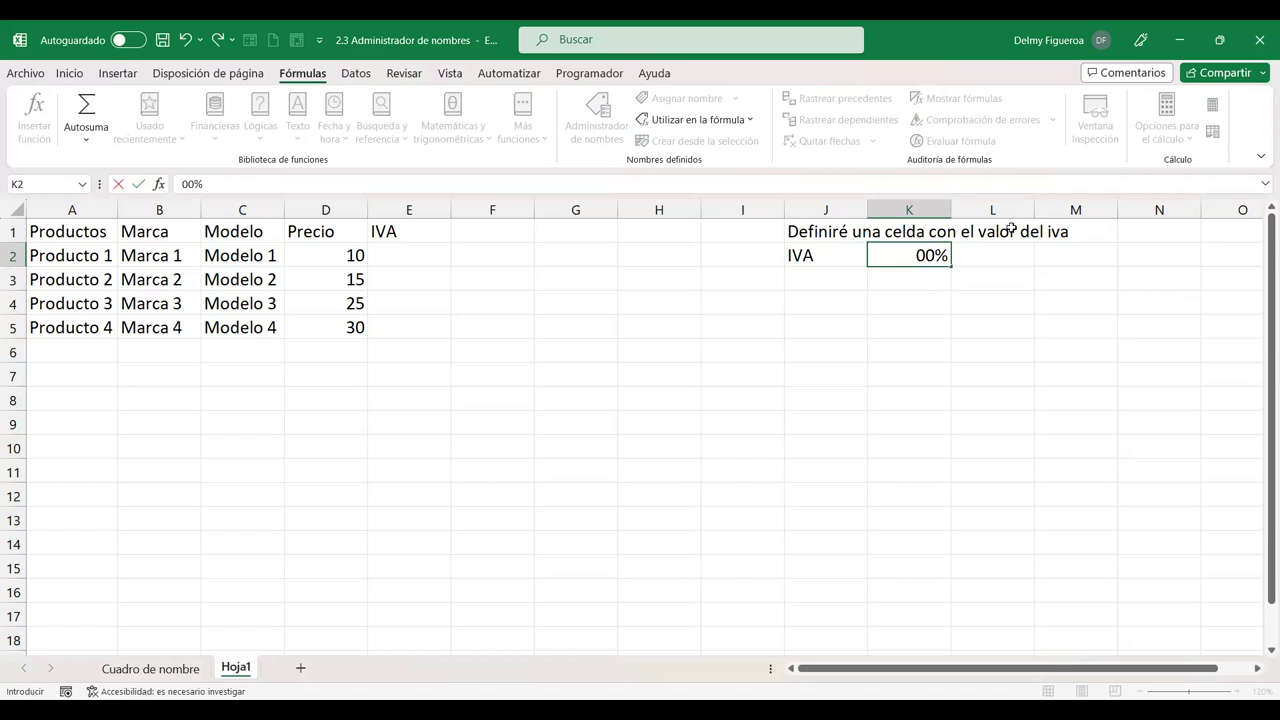
key(Escape)
key(Return)
Step: Add notes in M2 and M3: 'Le daré nombre a la celda' and that K2 will be called IVA
key(Up)
key(Right)
key(Right)
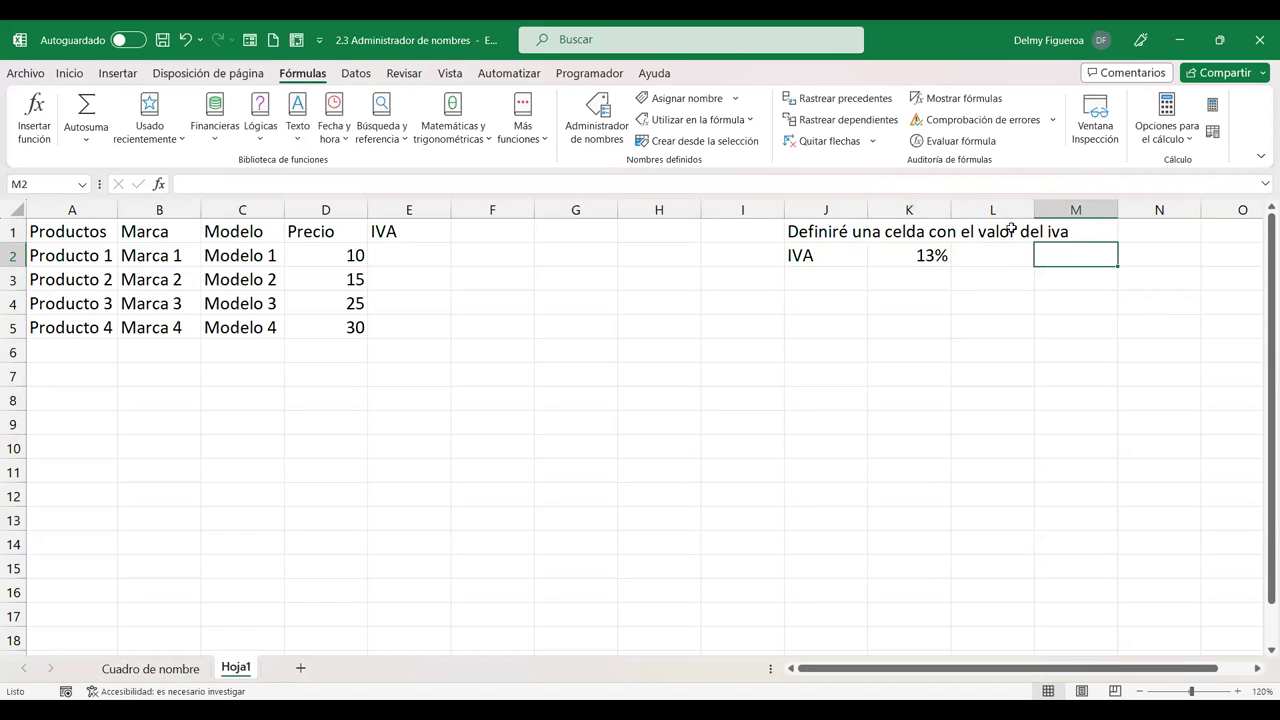
text(Le daré nombre a la celda)
key(Return)
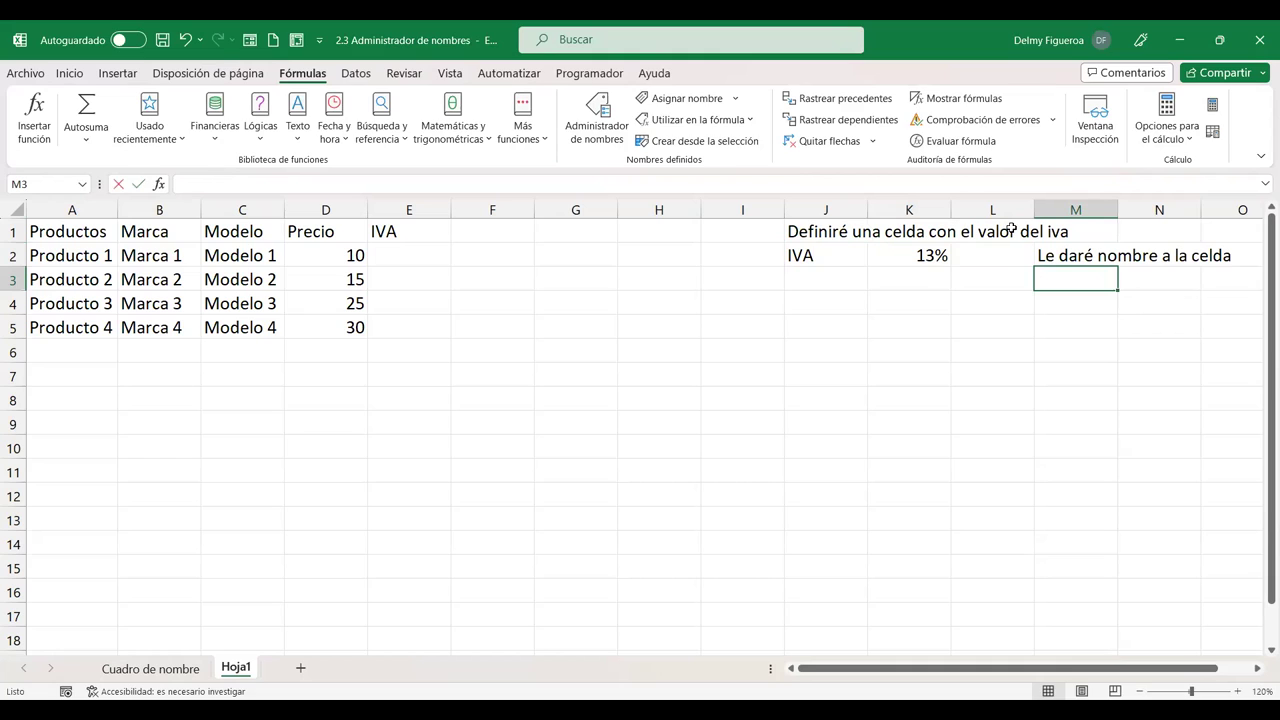
text(K2)
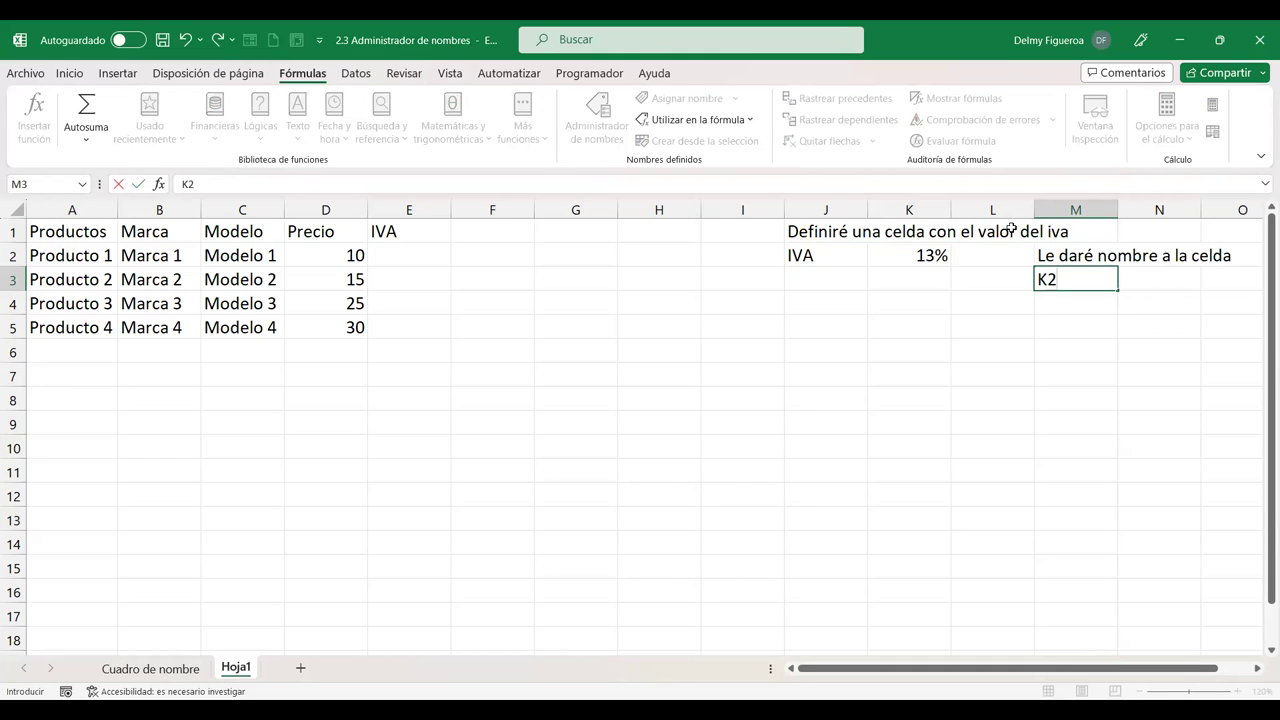
text(sellam)
key(BackSpace)
key(BackSpace)
key(BackSpace)
text(m)
key(BackSpace)
text(amar)
key(BackSpace)
key(BackSpace)
key(BackSpace)
text(mará)
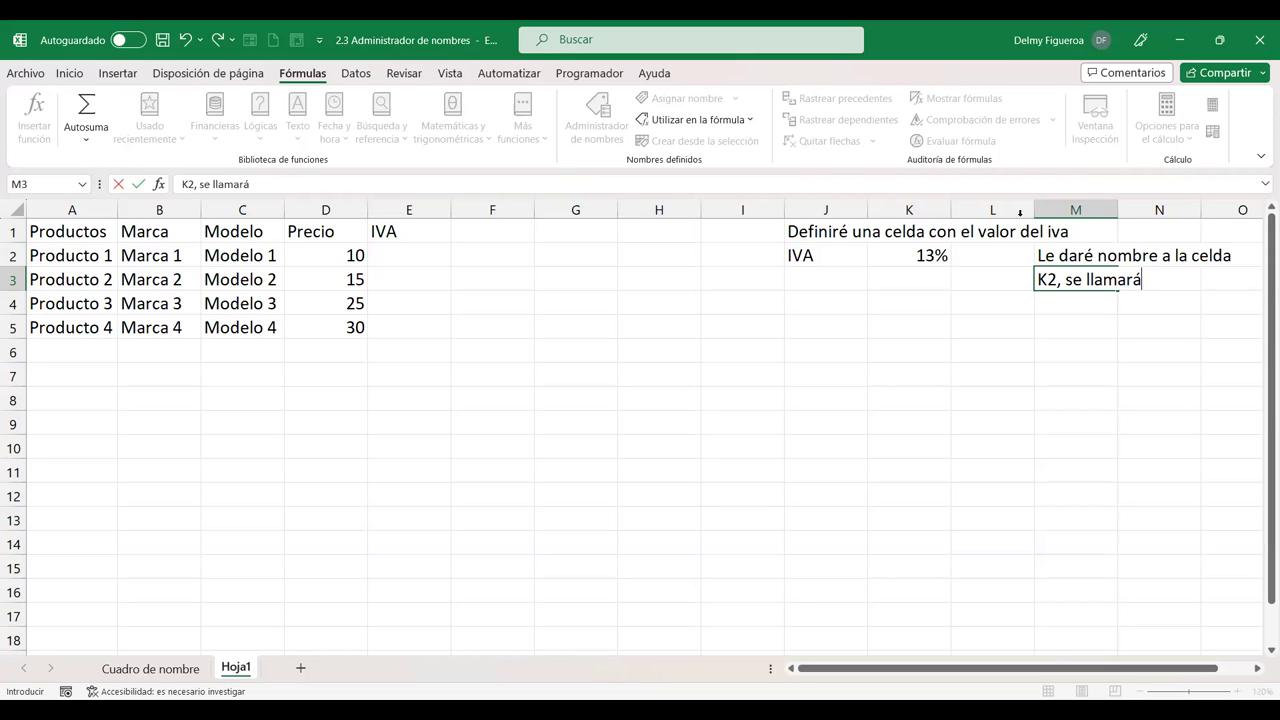
text(VA)
key(Return)
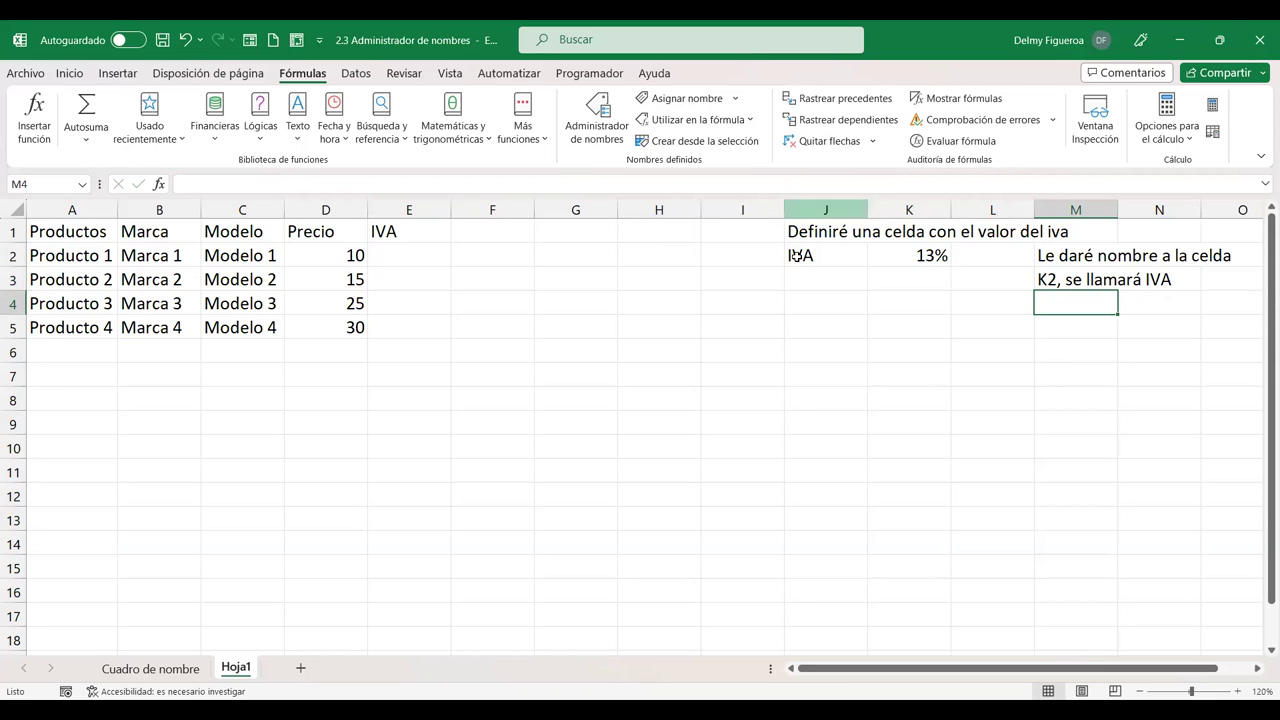
Step: Define the name IVA for cell K2 using Fórmulas > Definir nombre
click(922, 247)
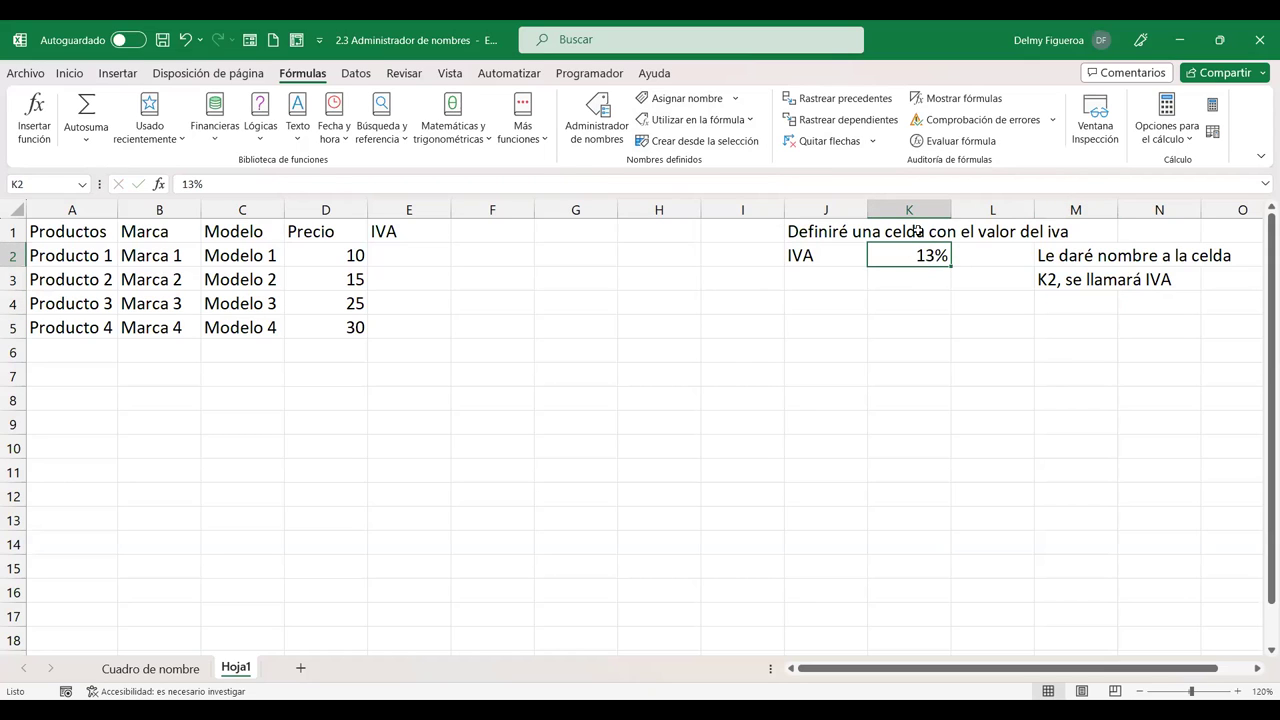
click(737, 100)
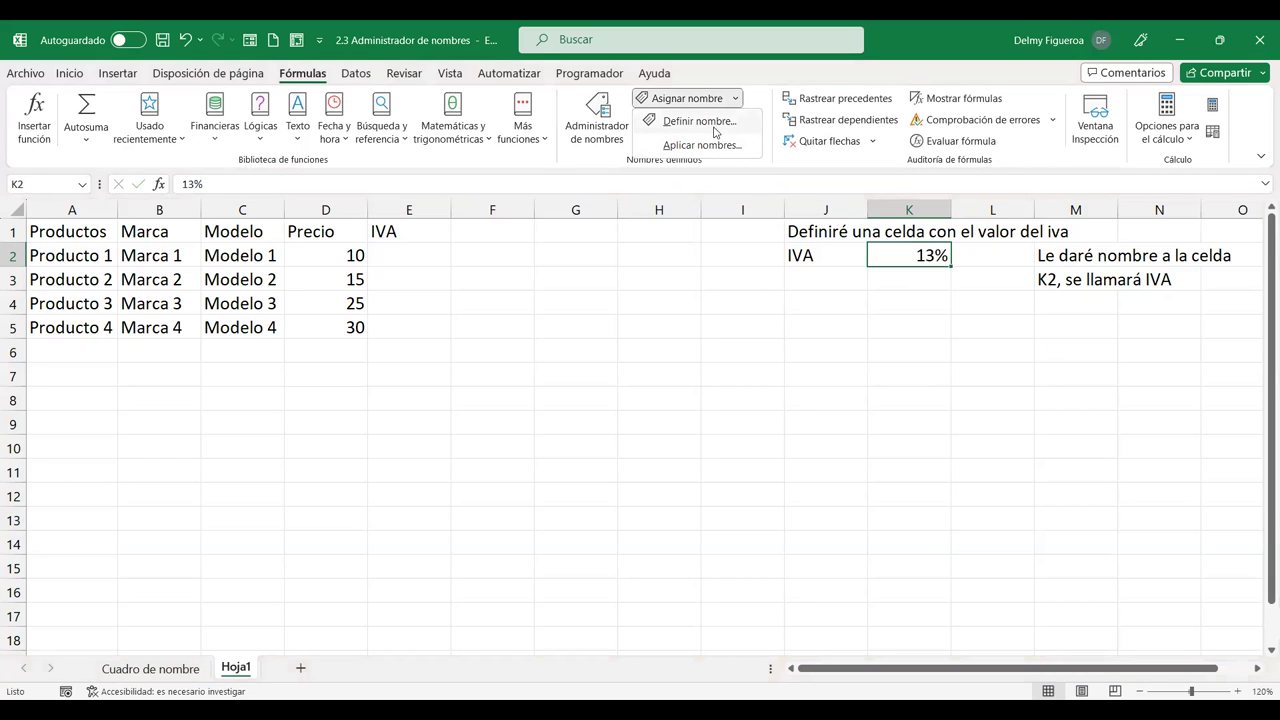
click(695, 121)
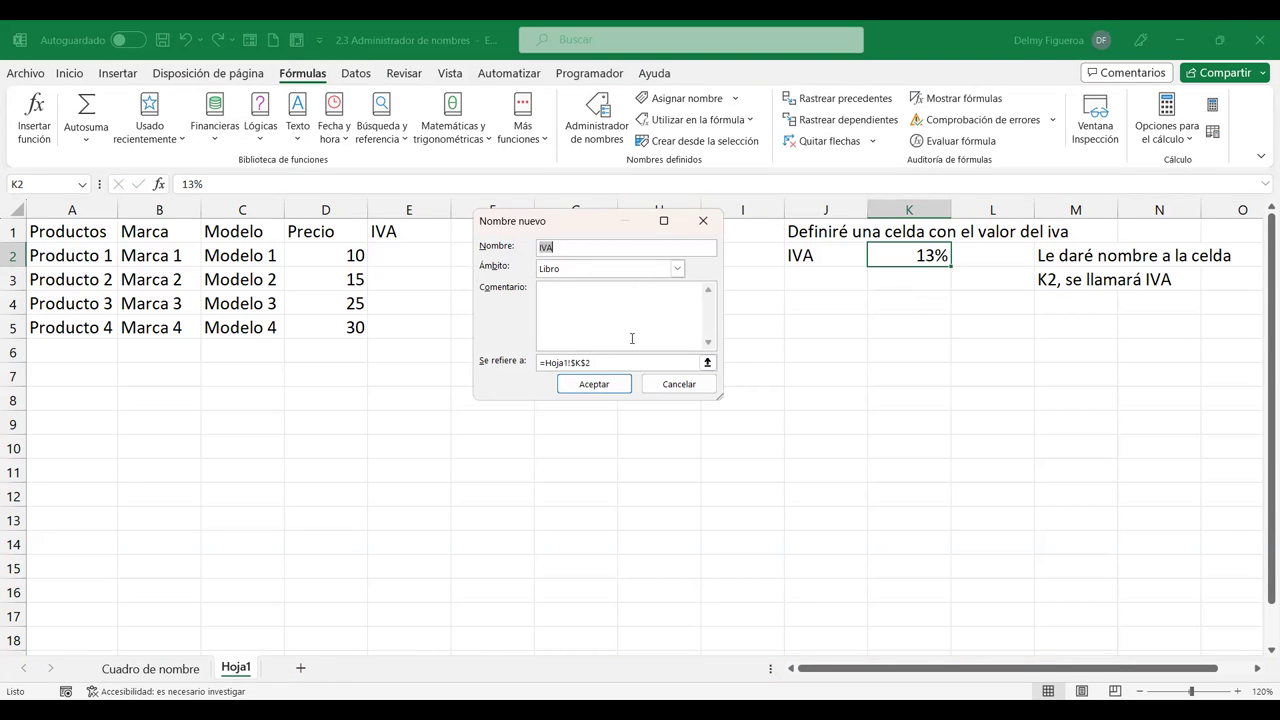
click(600, 395)
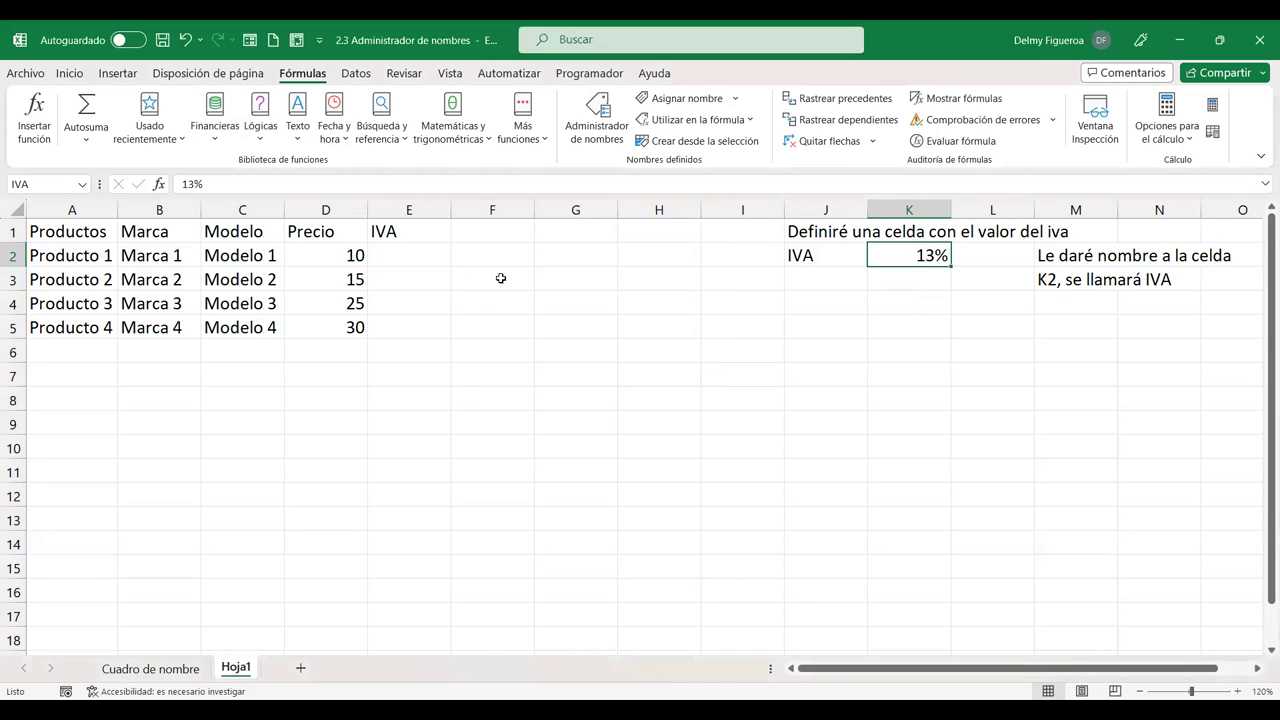
click(406, 255)
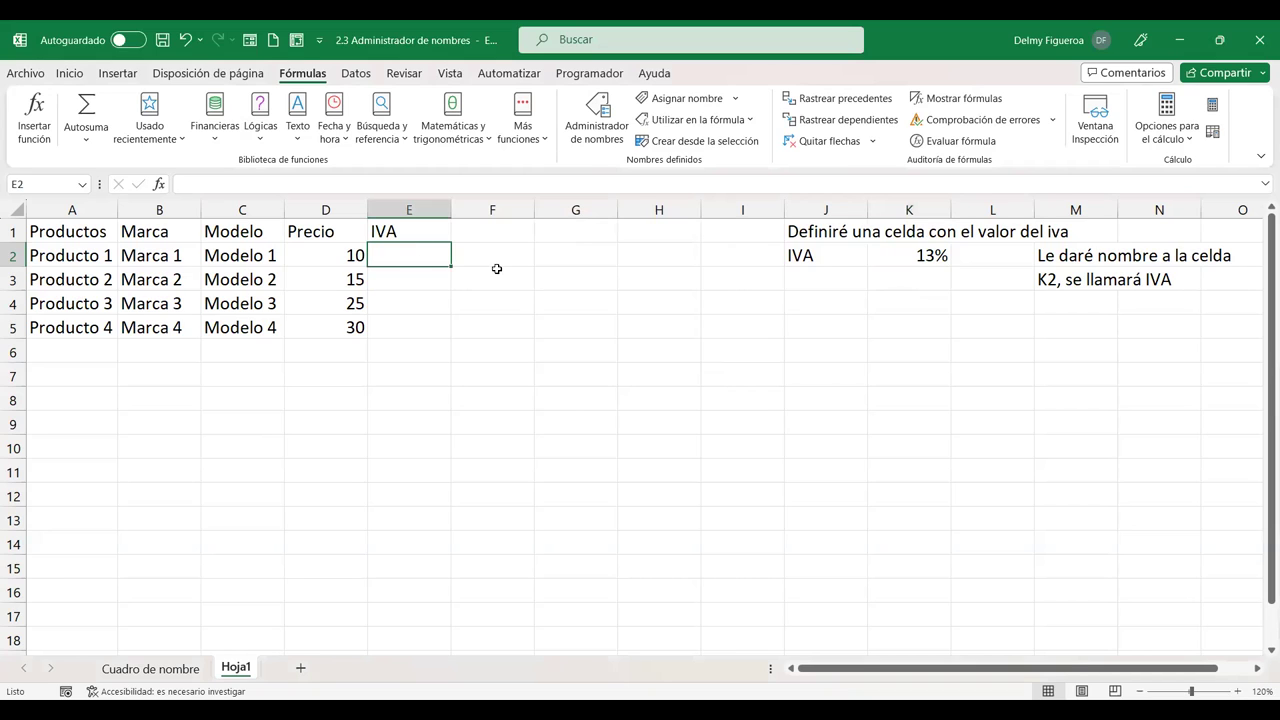
Step: Enter =+D2*IVA in E2 and fill it down through E5
text(+)
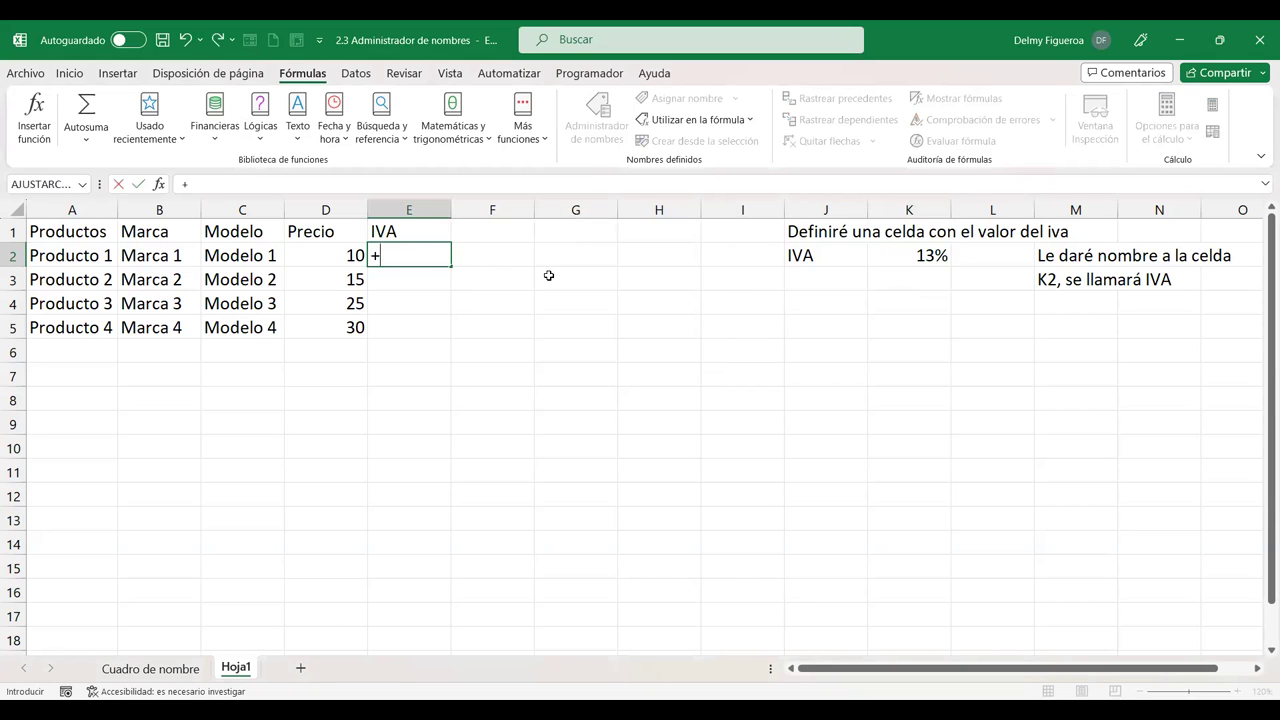
click(343, 252)
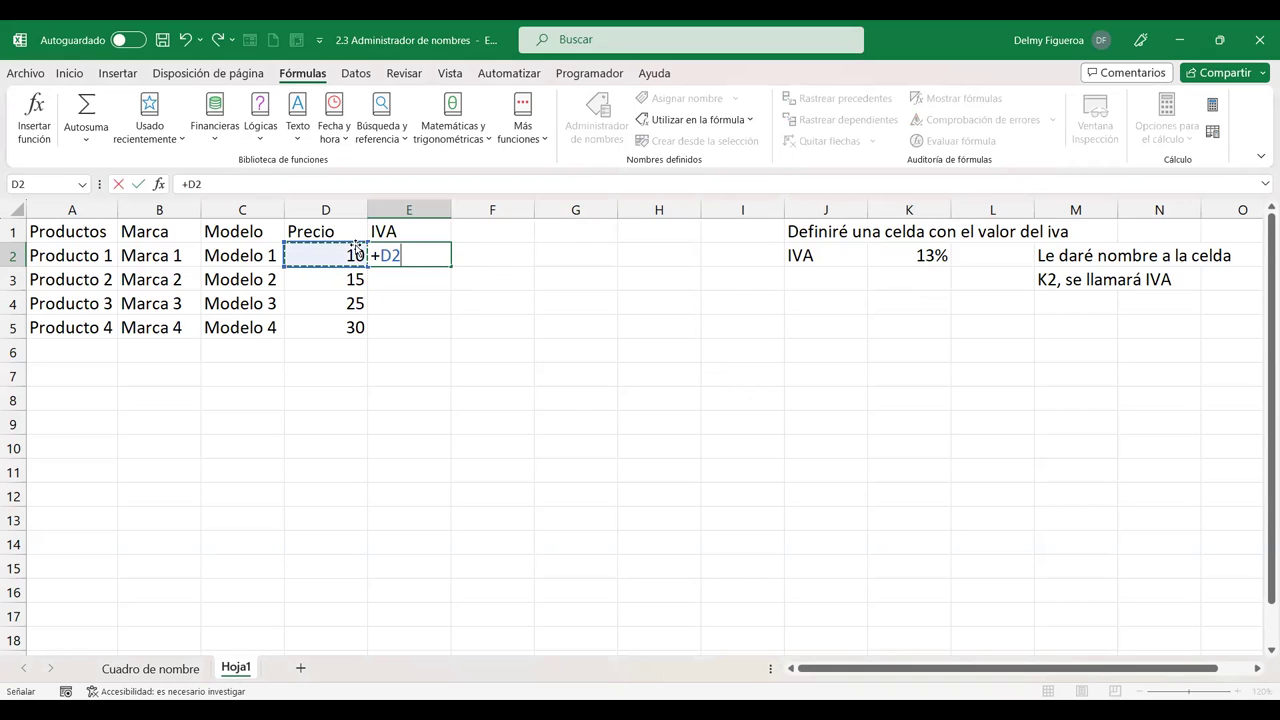
text(*)
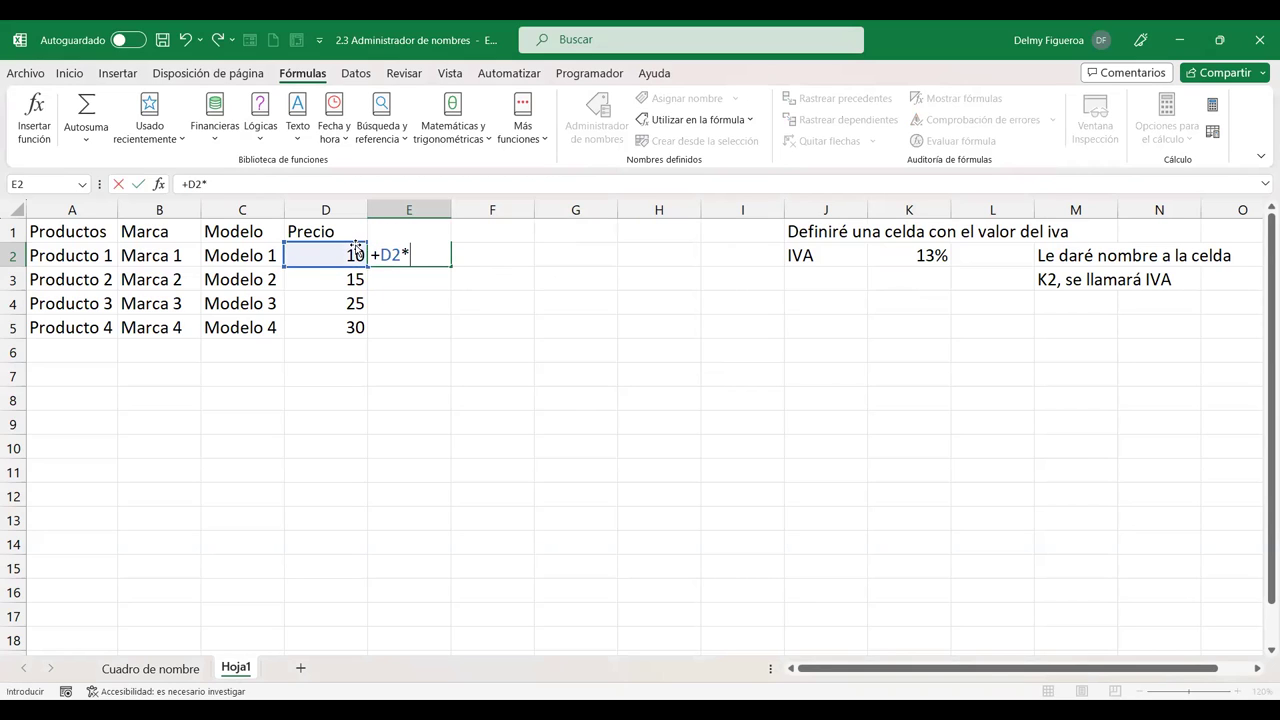
text(iva)
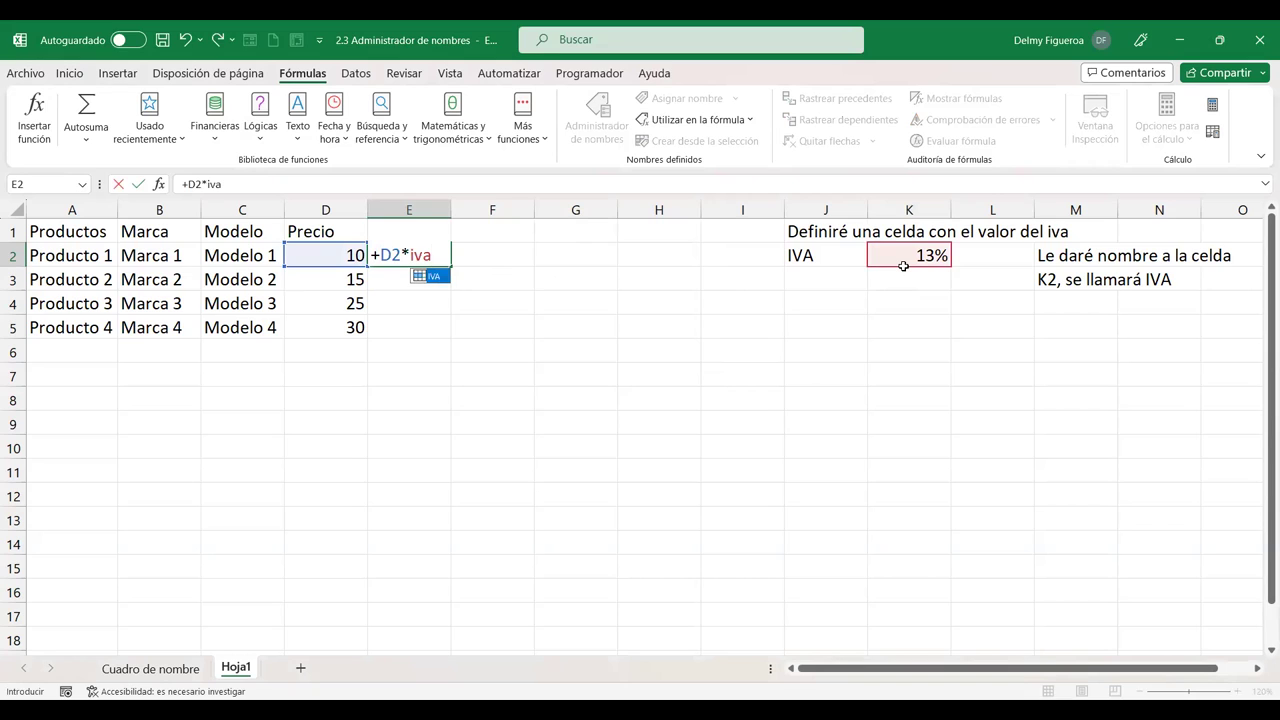
key(Return)
click(426, 257)
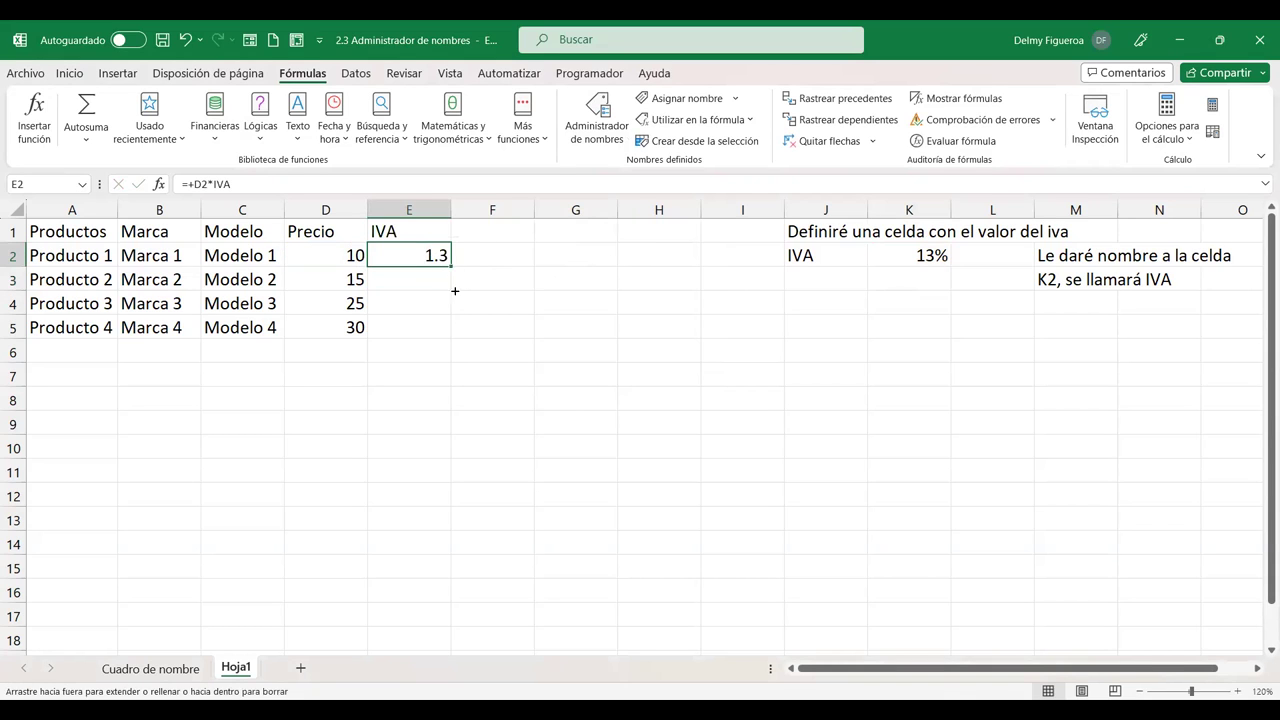
drag(454, 290, 451, 338)
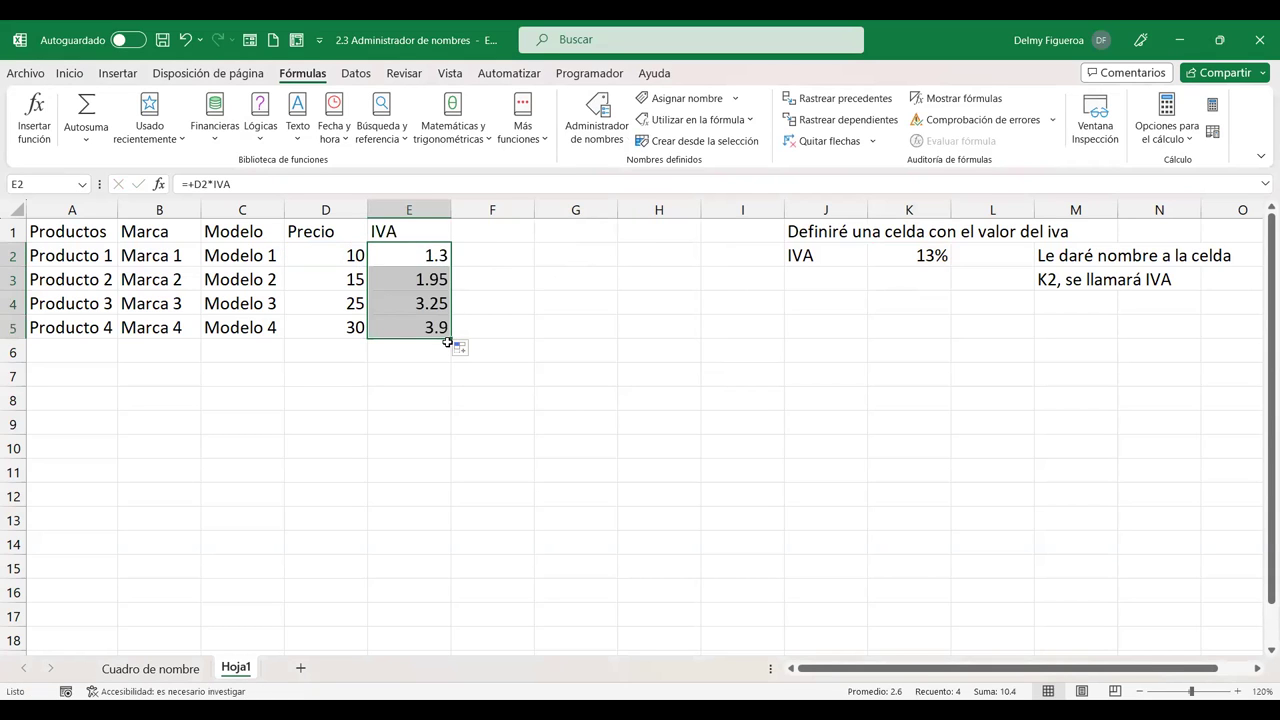
Step: Add the Total heading in F1
click(486, 228)
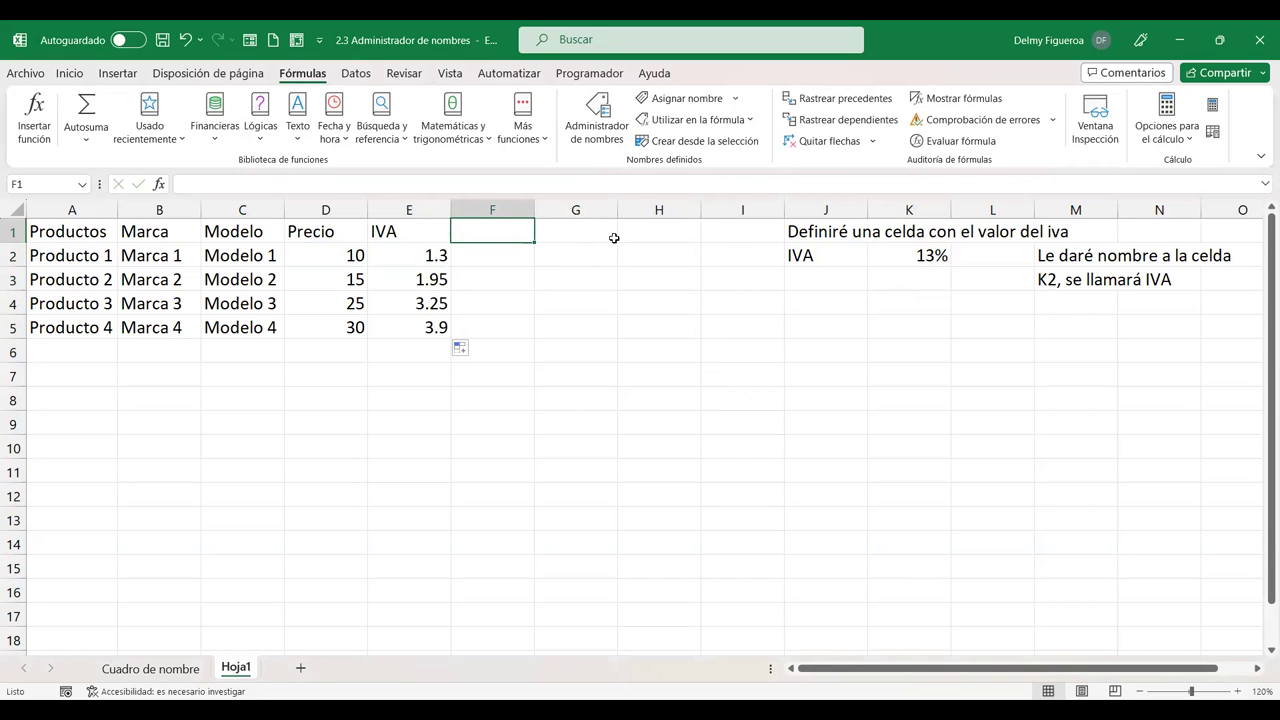
text(Total)
key(Return)
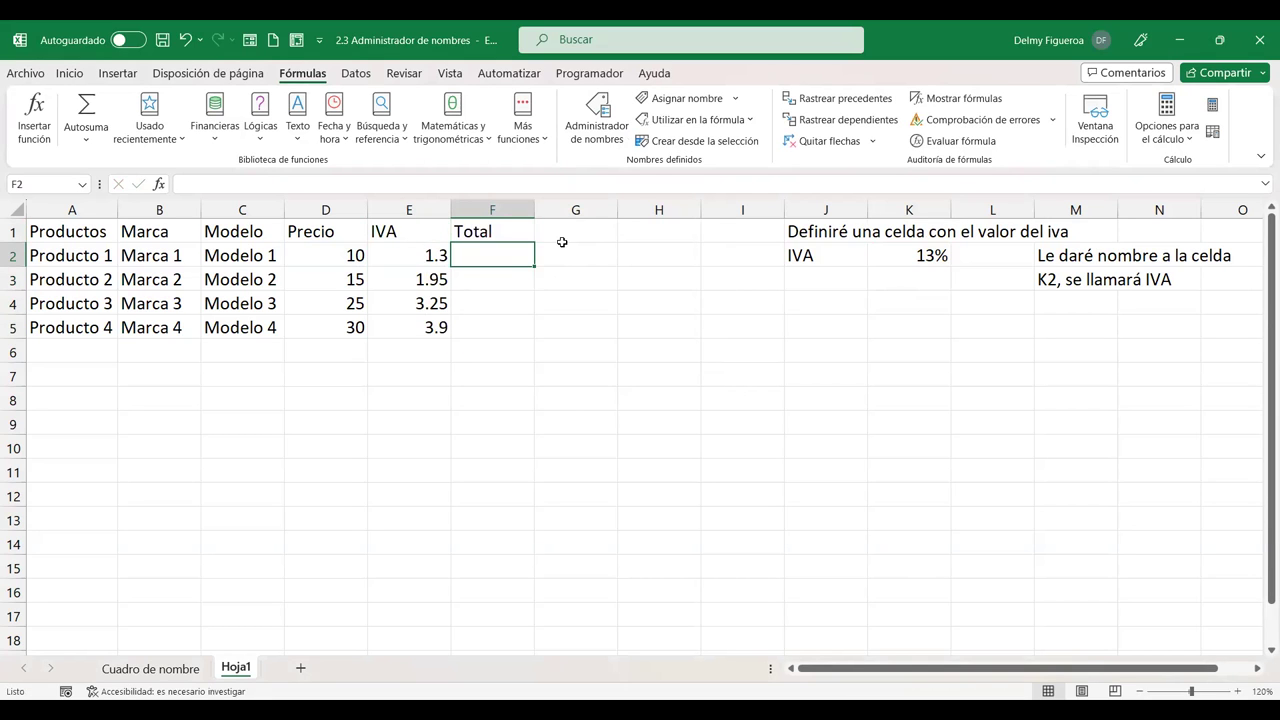
Step: Add notes 'Todo el rango de D2:D5' and 'Se llamará precio' in D8:D9
drag(337, 257, 345, 327)
click(362, 405)
text(Todo el rango d)
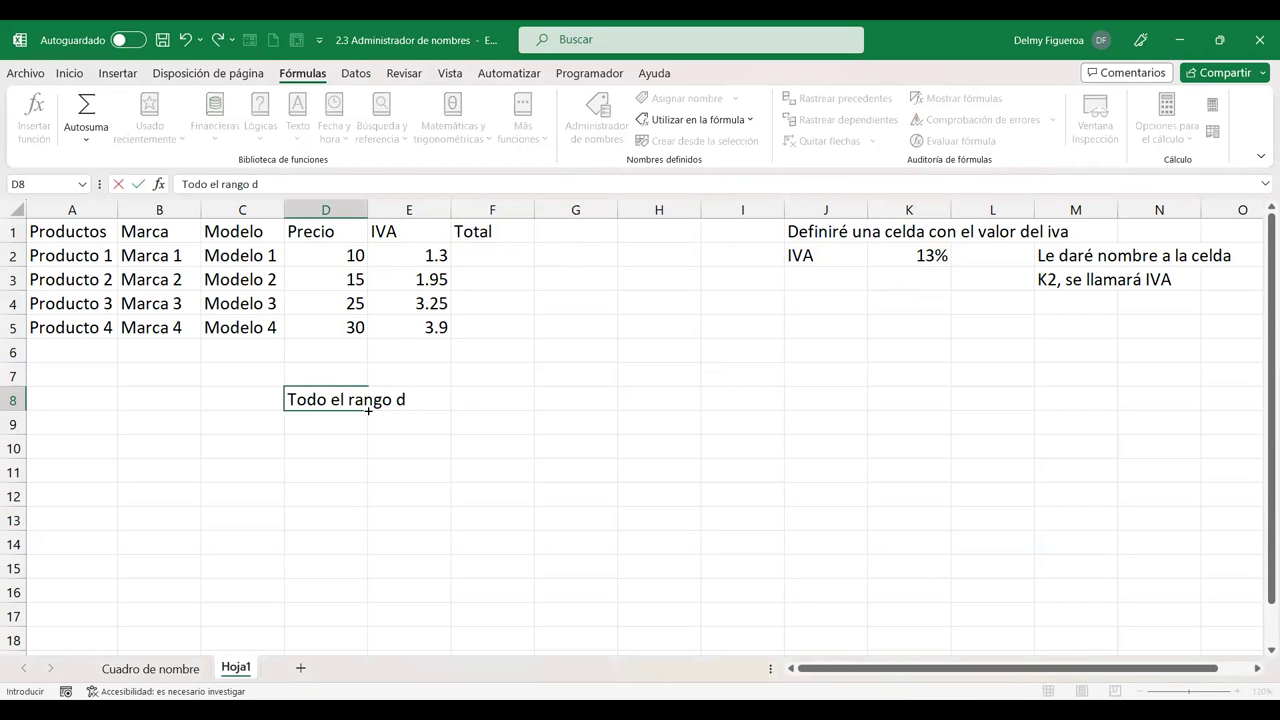
text(e D2:)
text(D5)
key(Return)
text(Se llamará precio)
key(Return)
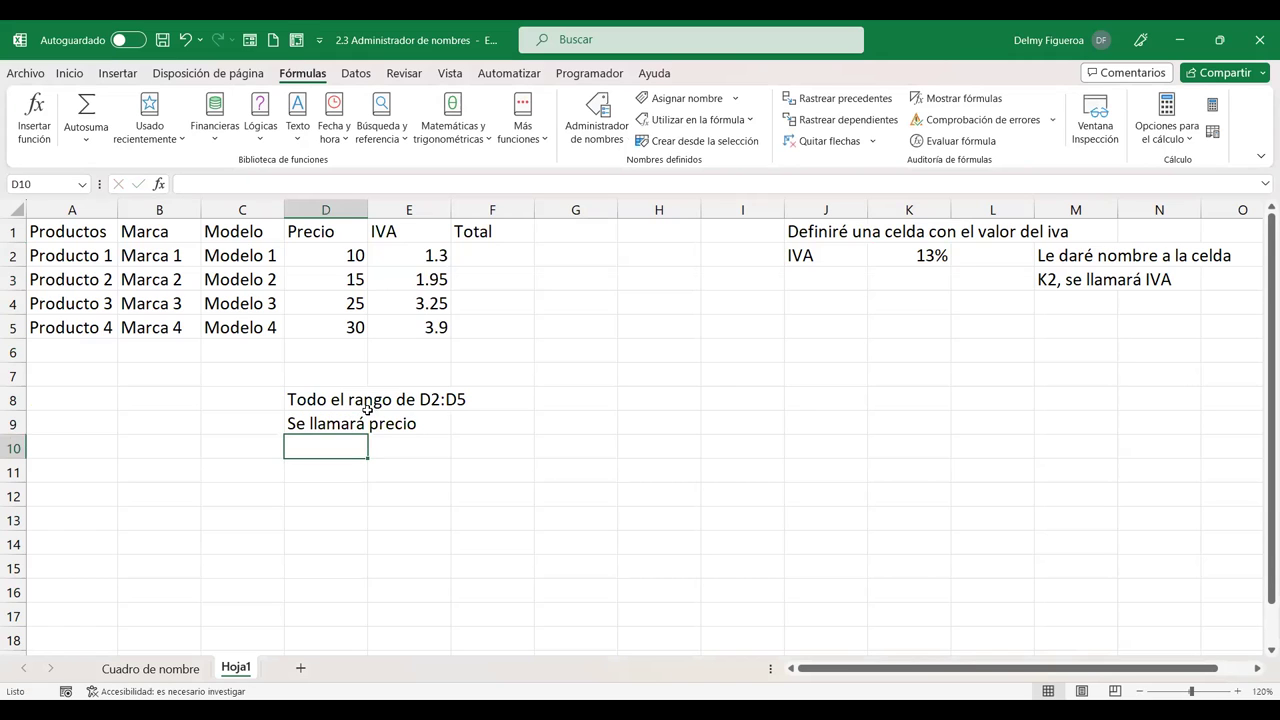
drag(340, 253, 342, 322)
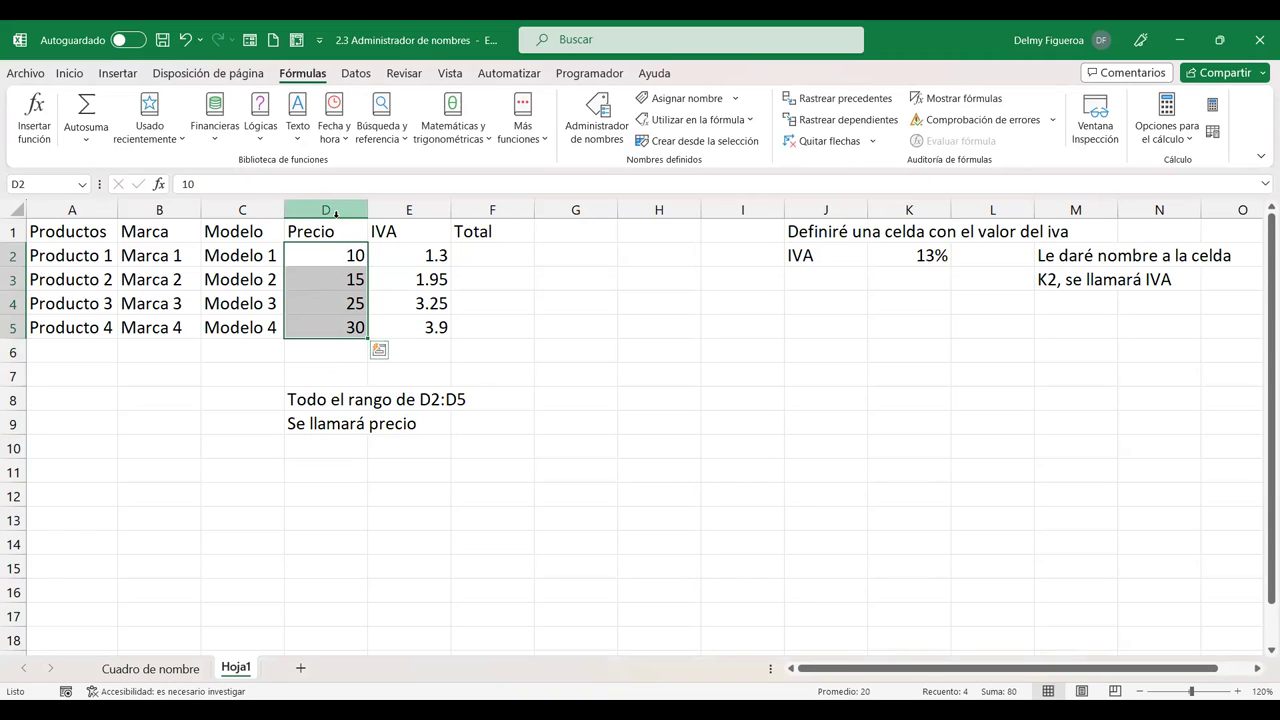
Step: Add notes in D10:D11 about including the column title, then select D1:D5
click(321, 450)
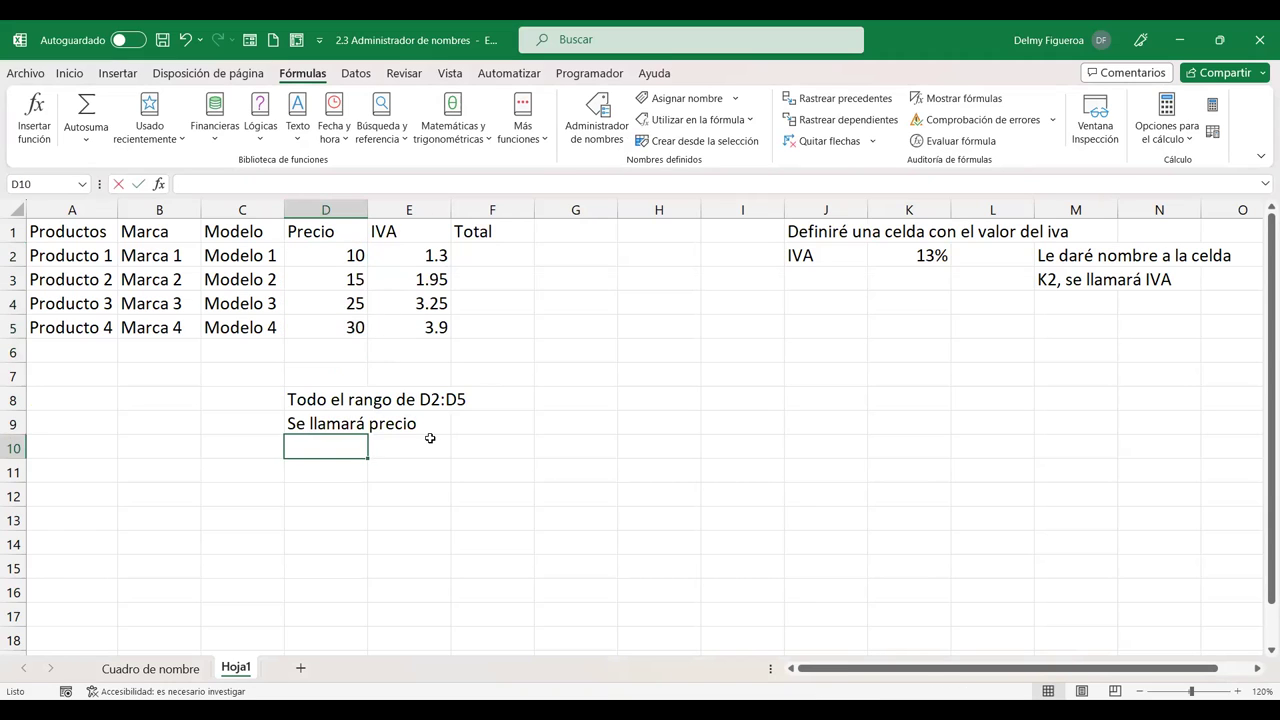
text(Si incluyo en la selección)
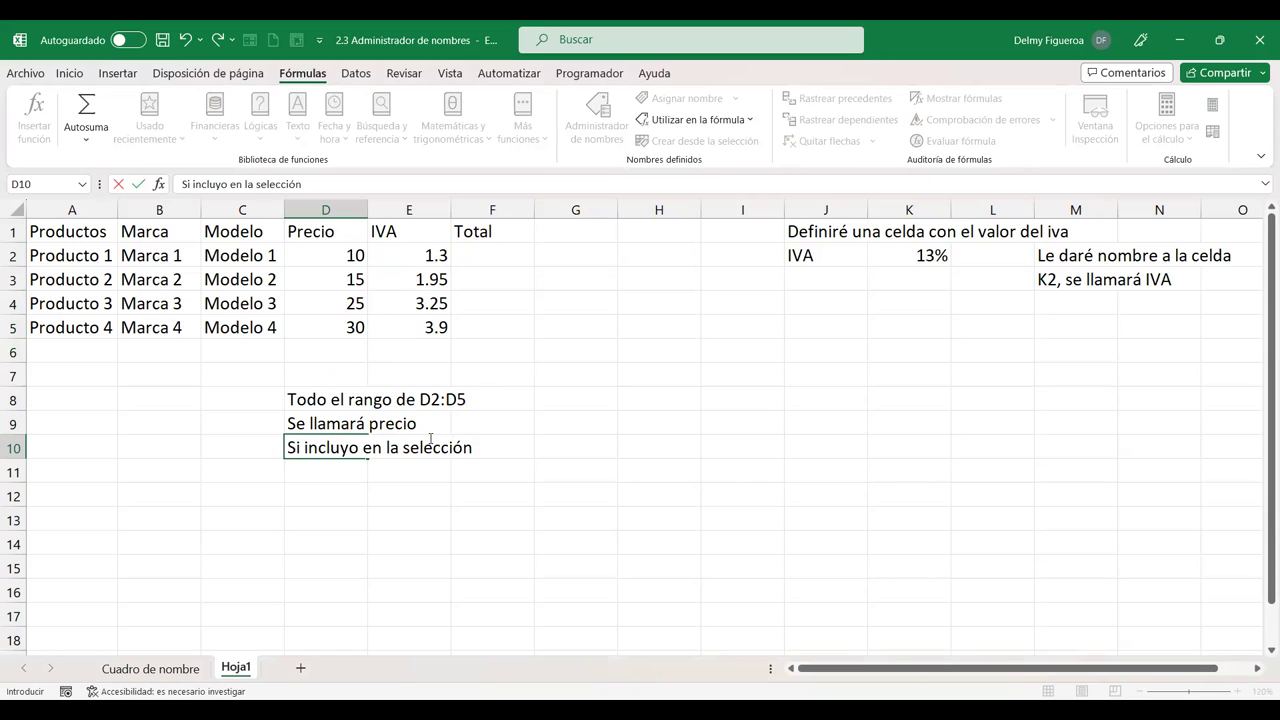
text( el t)
text(ítulo de la columna)
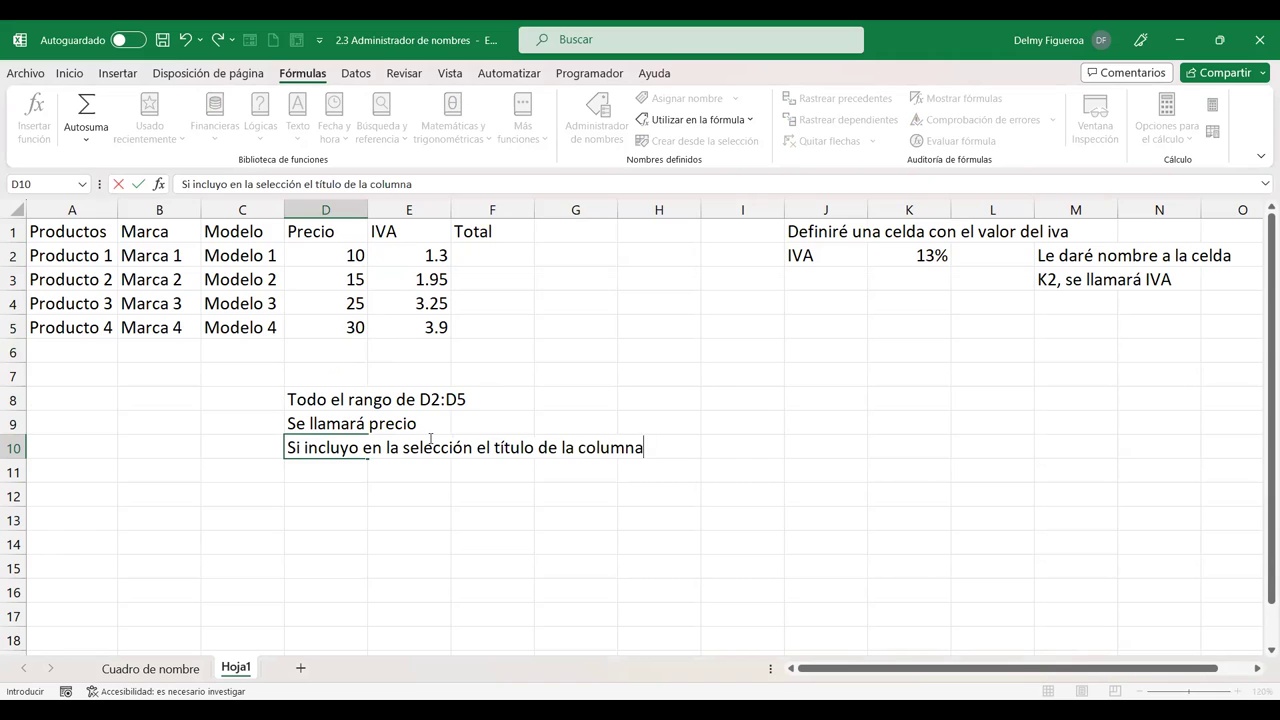
key(Return)
text(Seleccionaré desde D1 hasta )
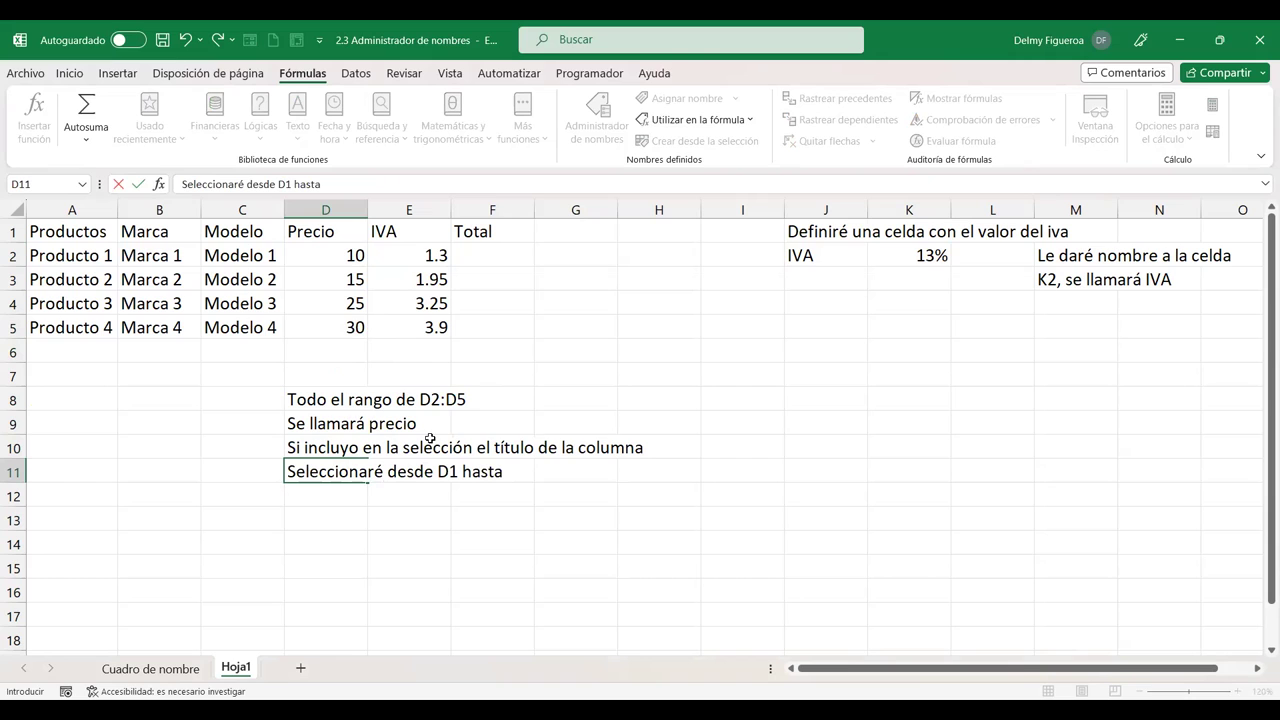
text(D5)
key(Return)
drag(332, 232, 334, 331)
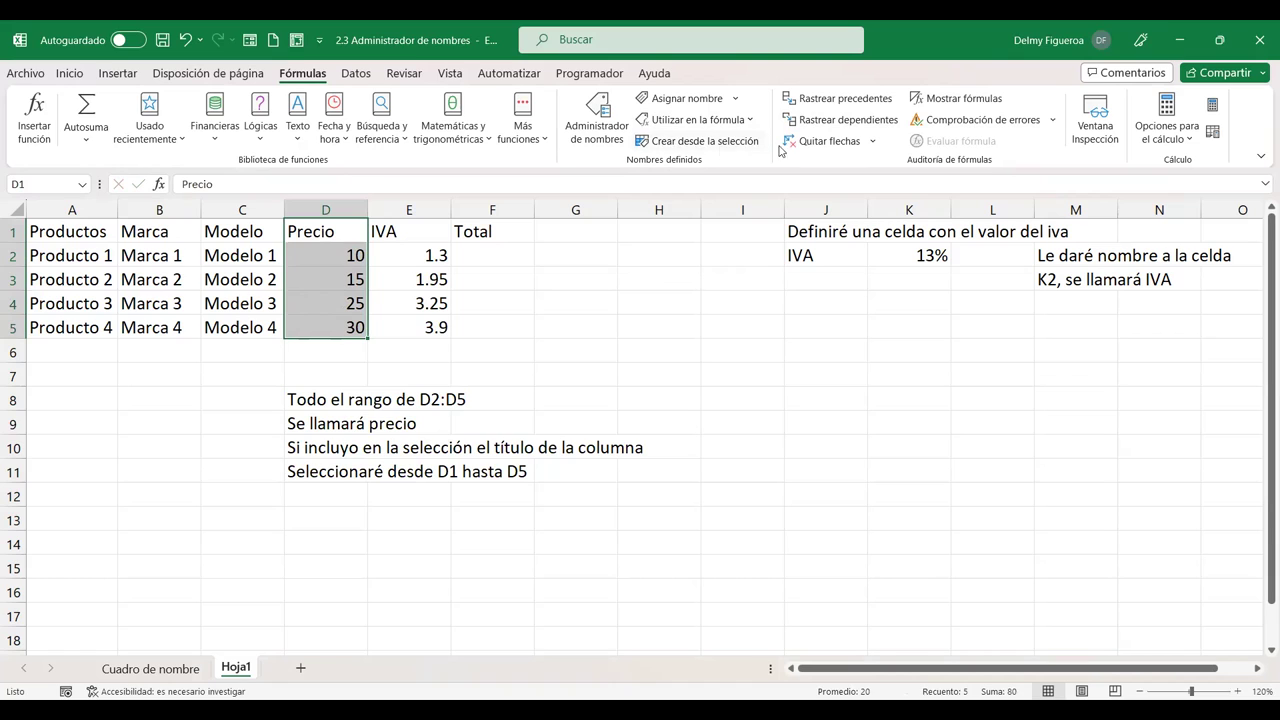
Step: Name D2:D5 'Precio' from its top-row heading, then select Precio in the Name Box to verify
click(718, 146)
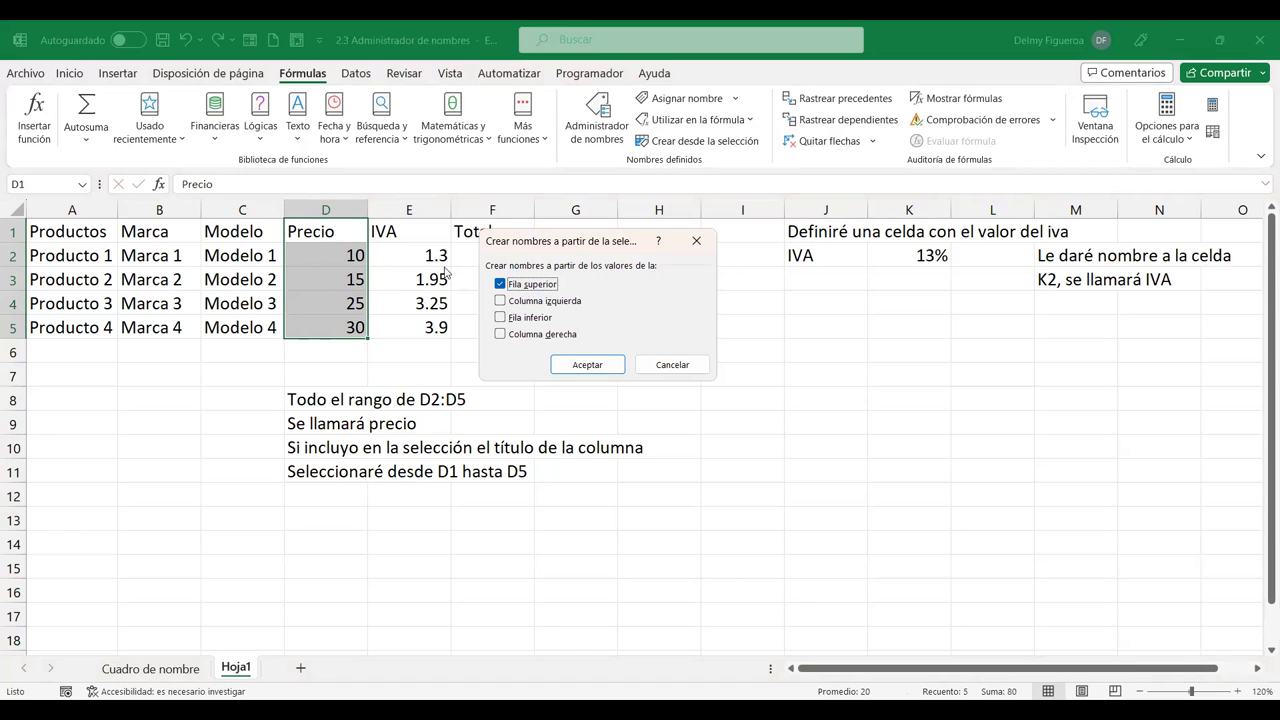
click(580, 367)
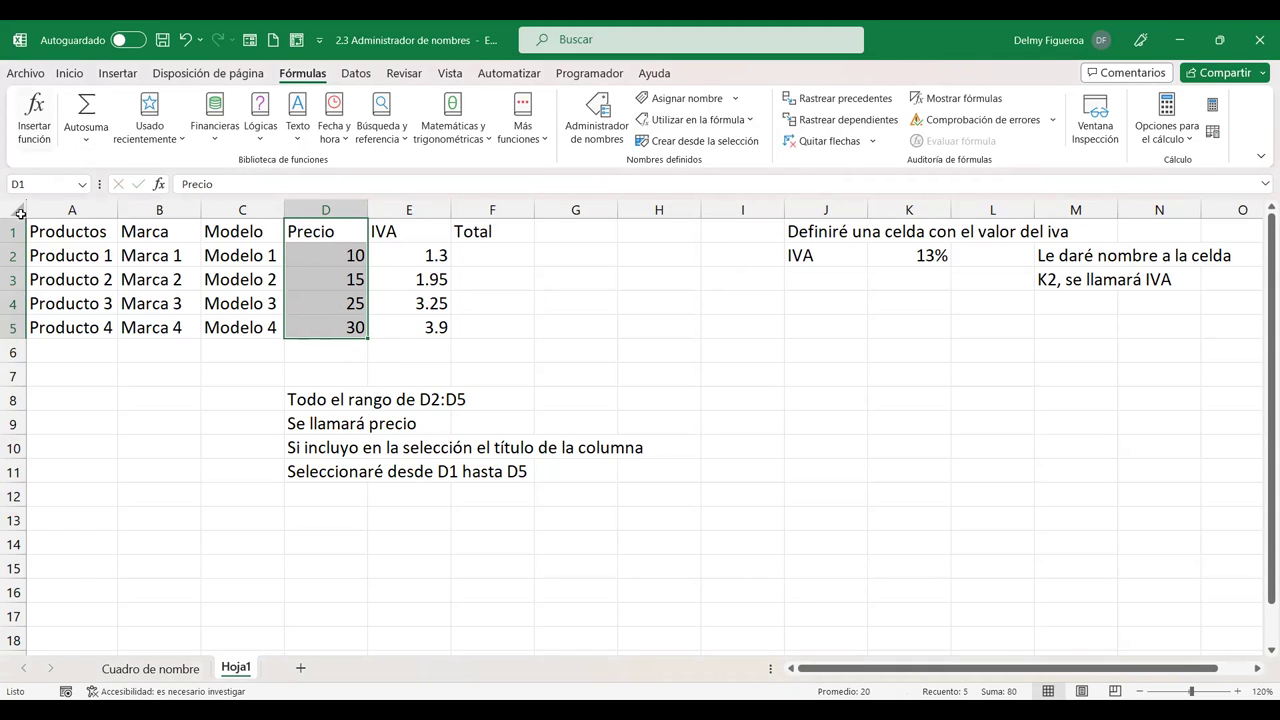
click(84, 185)
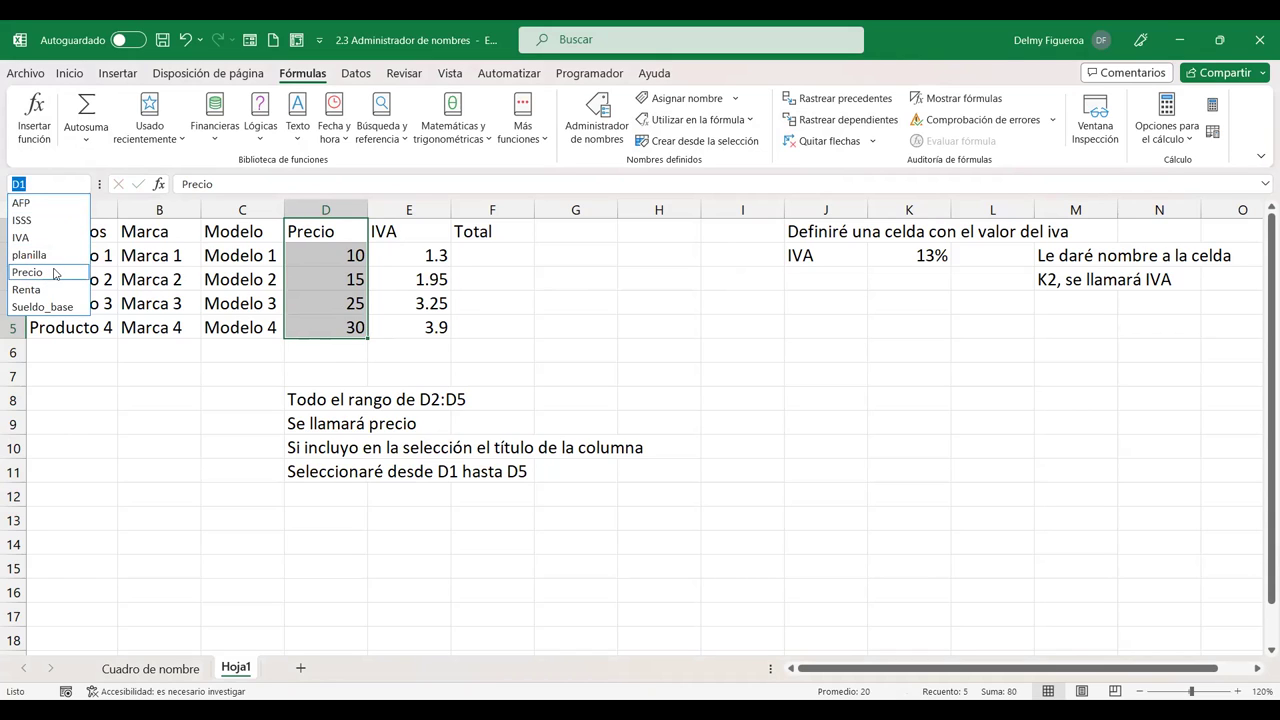
click(28, 272)
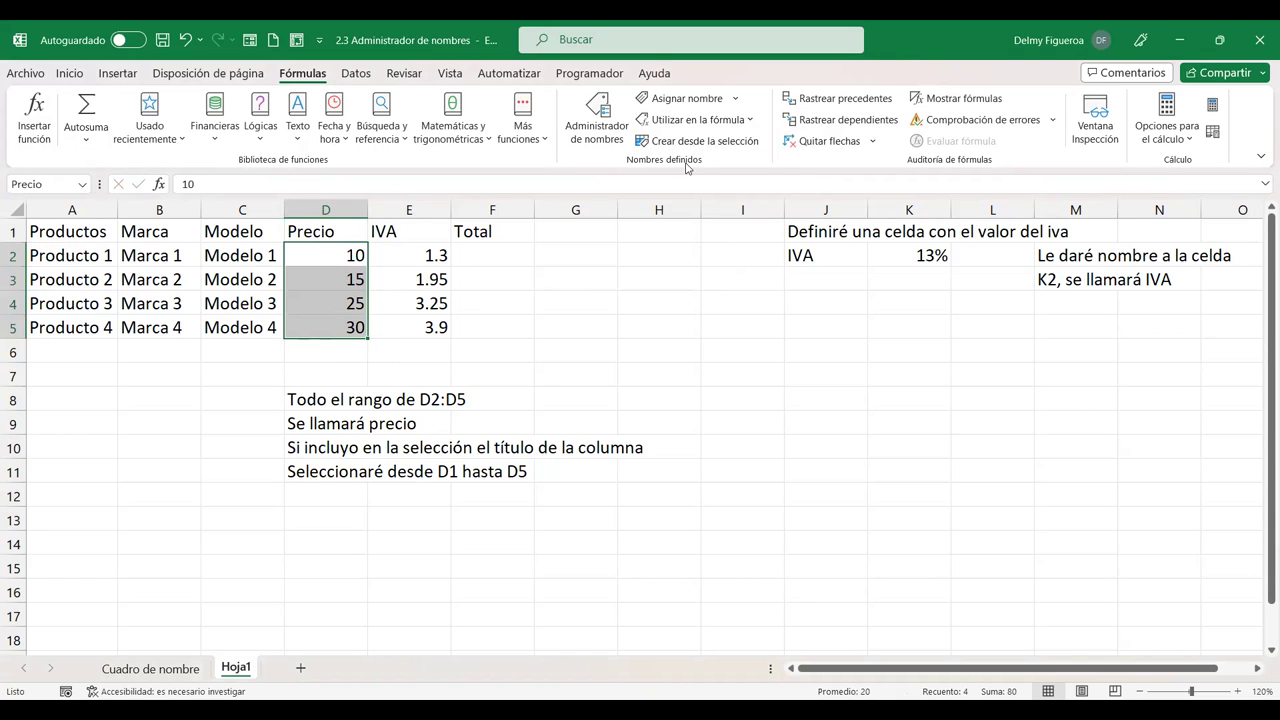
click(718, 136)
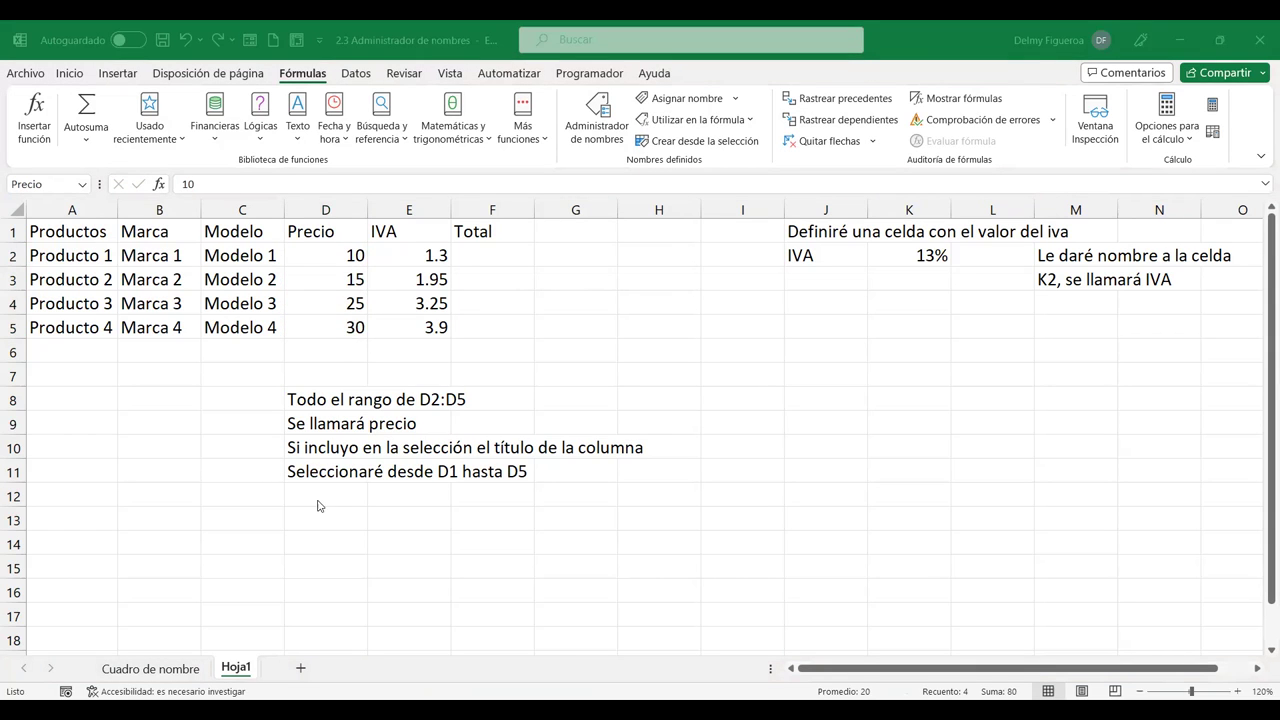
Step: Enter =+Precio+E2 in F2 so Totals read 11.3, 16.3, 26.3, 31.3, then select F2:F7
key(Return)
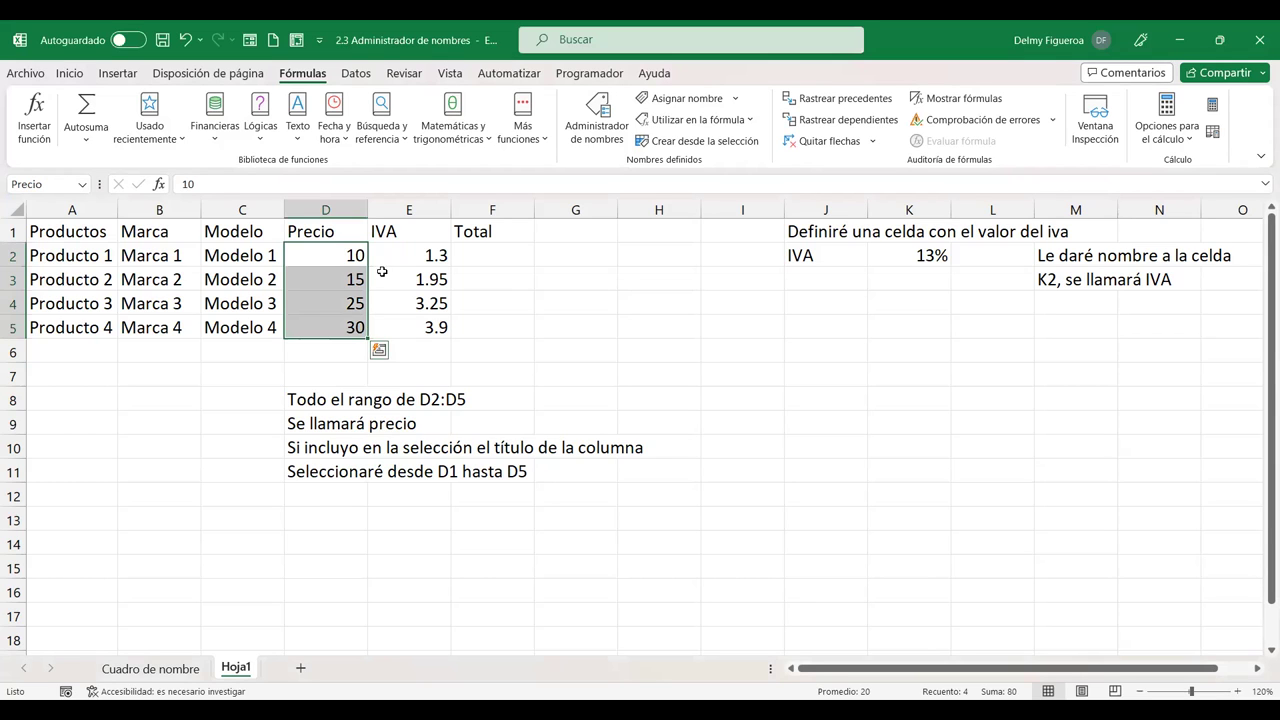
click(500, 249)
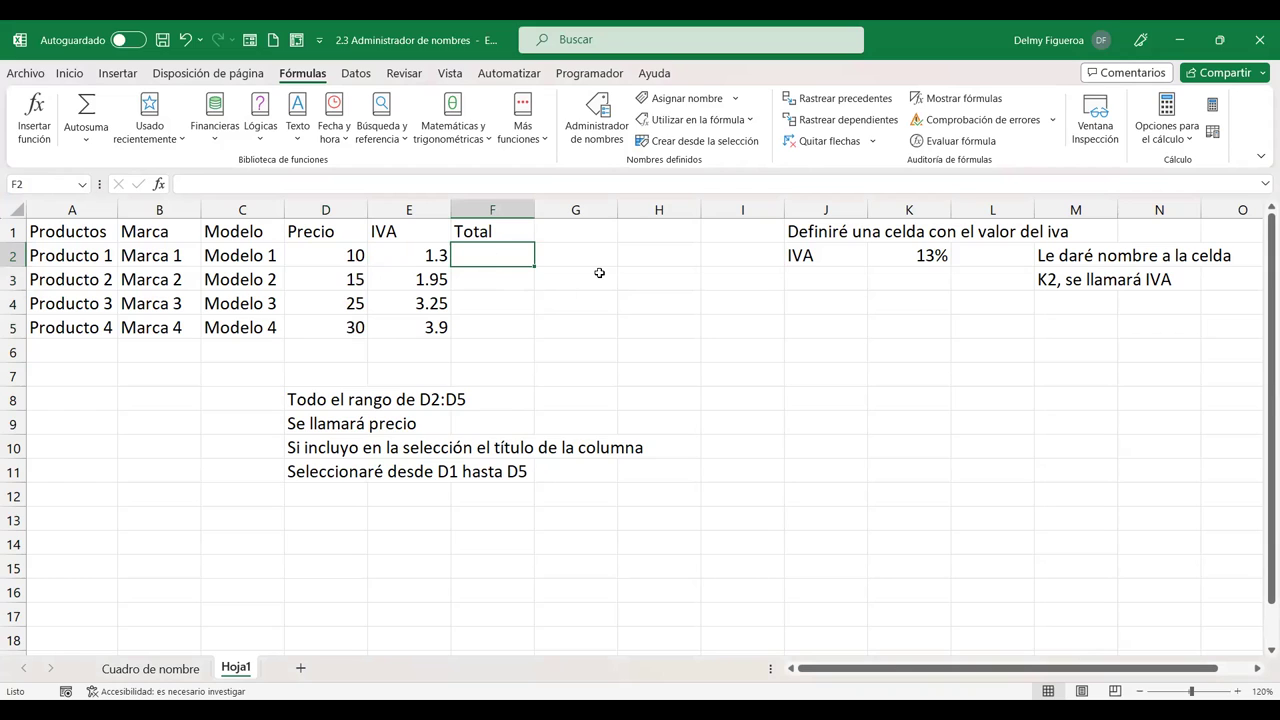
text(+)
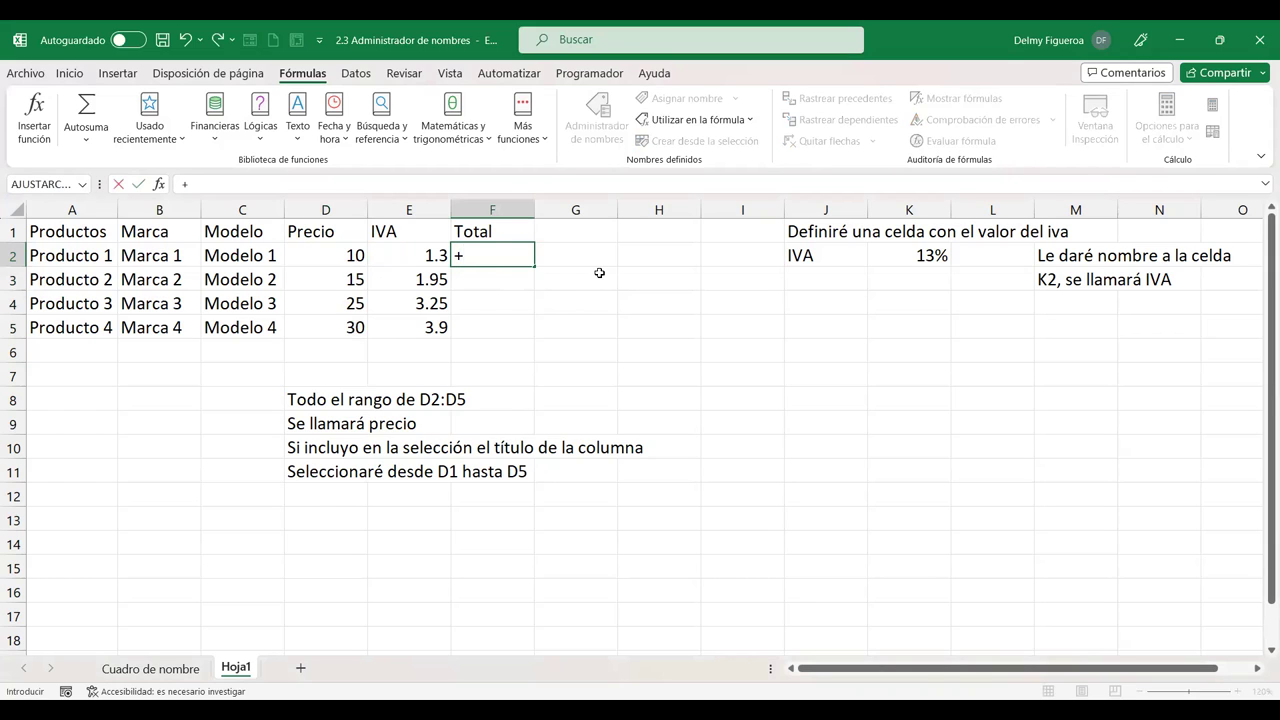
text(prec)
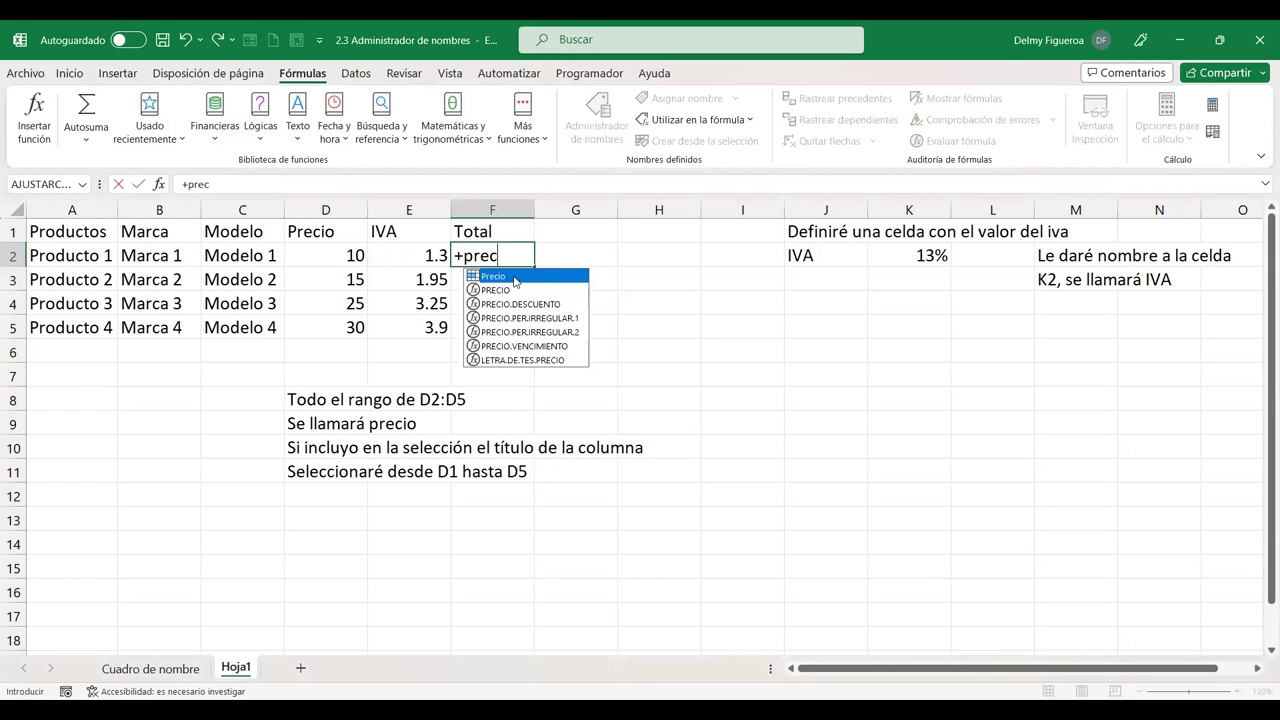
key(Tab)
text(*)
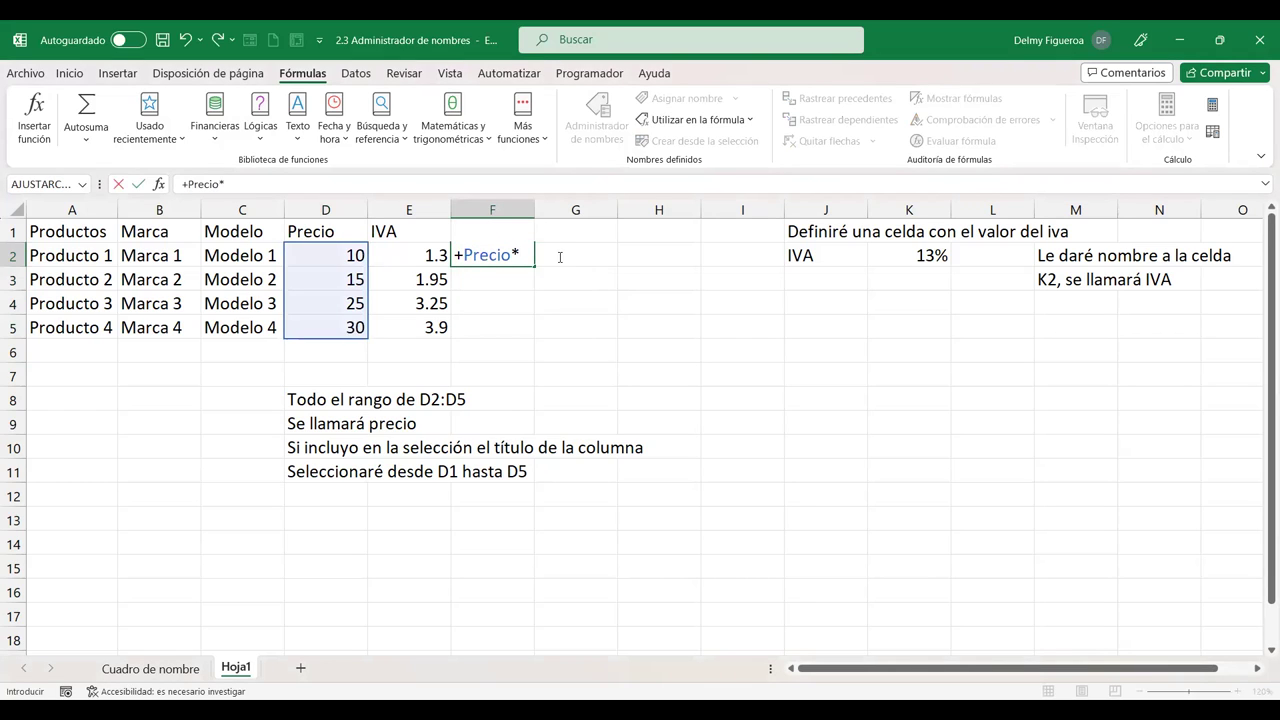
text(iva)
key(BackSpace)
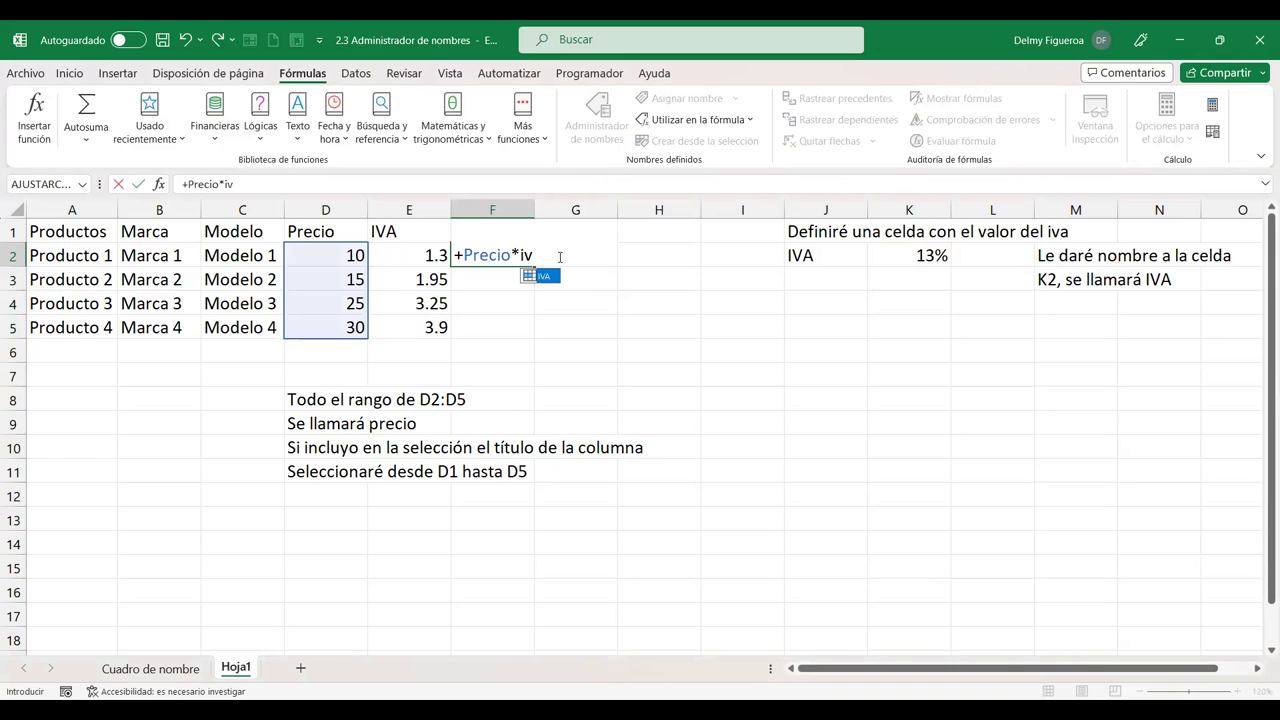
key(BackSpace)
key(BackSpace)
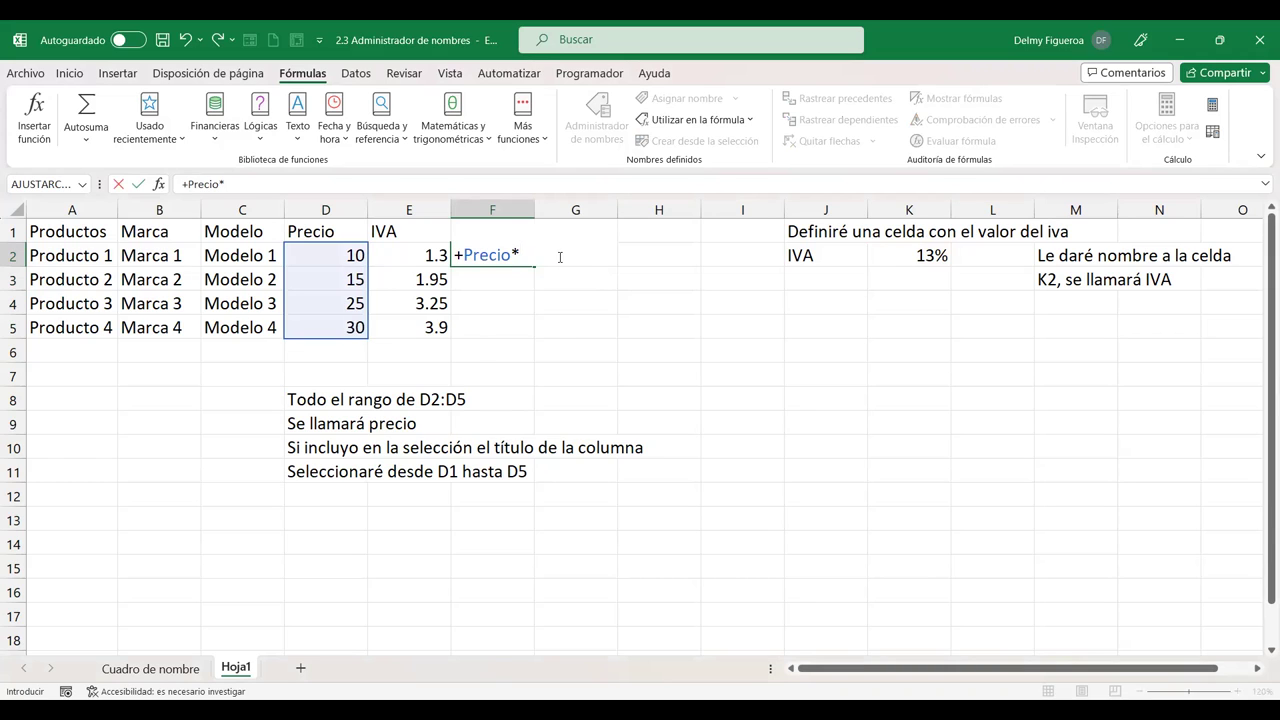
key(BackSpace)
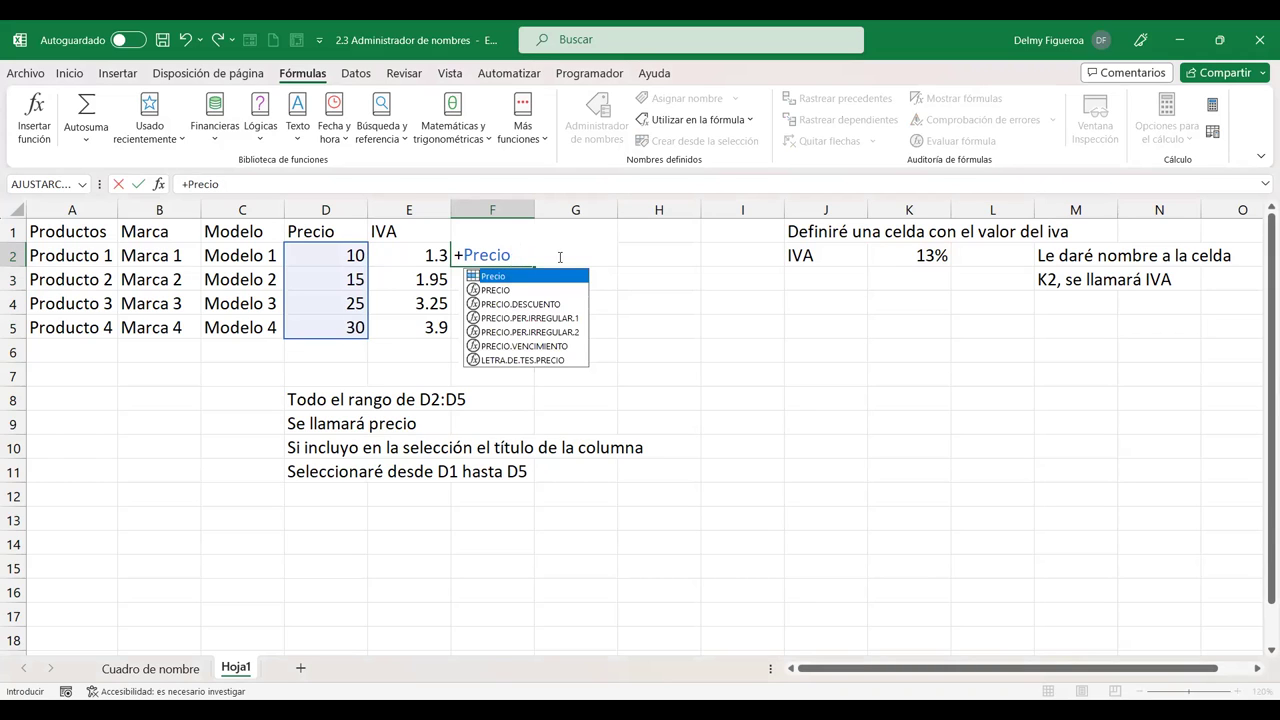
text(+)
click(437, 257)
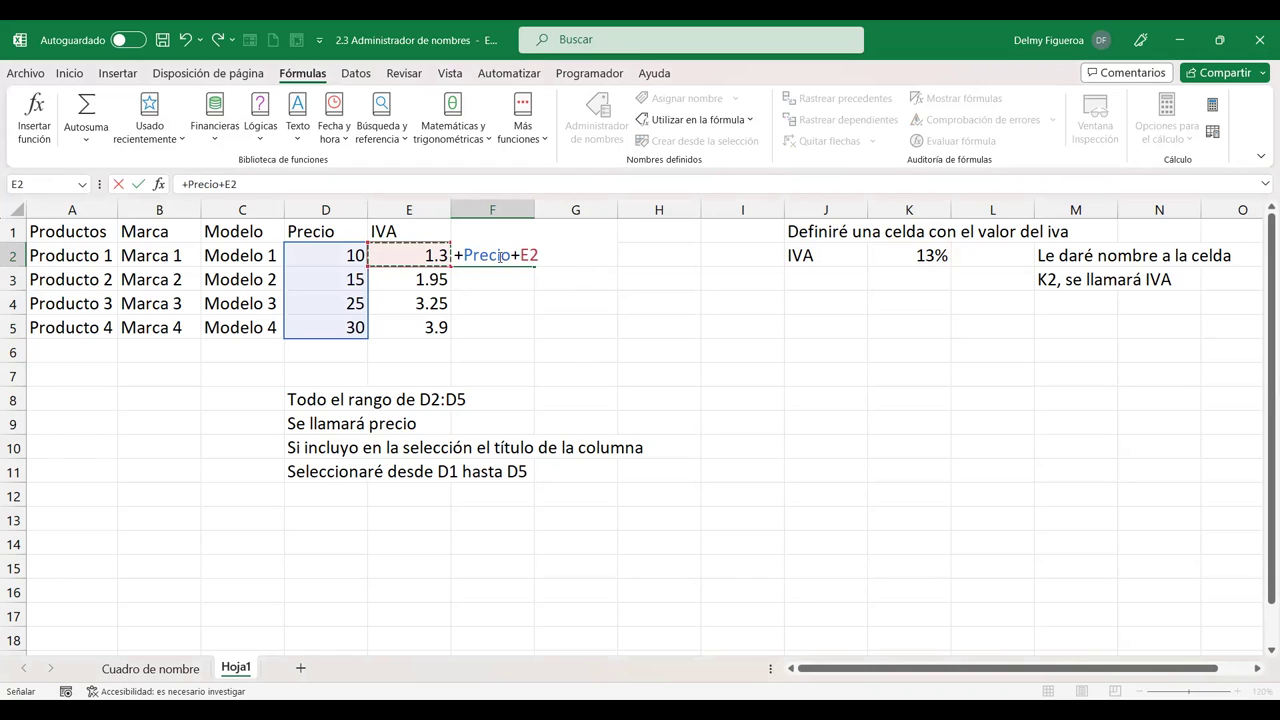
key(Return)
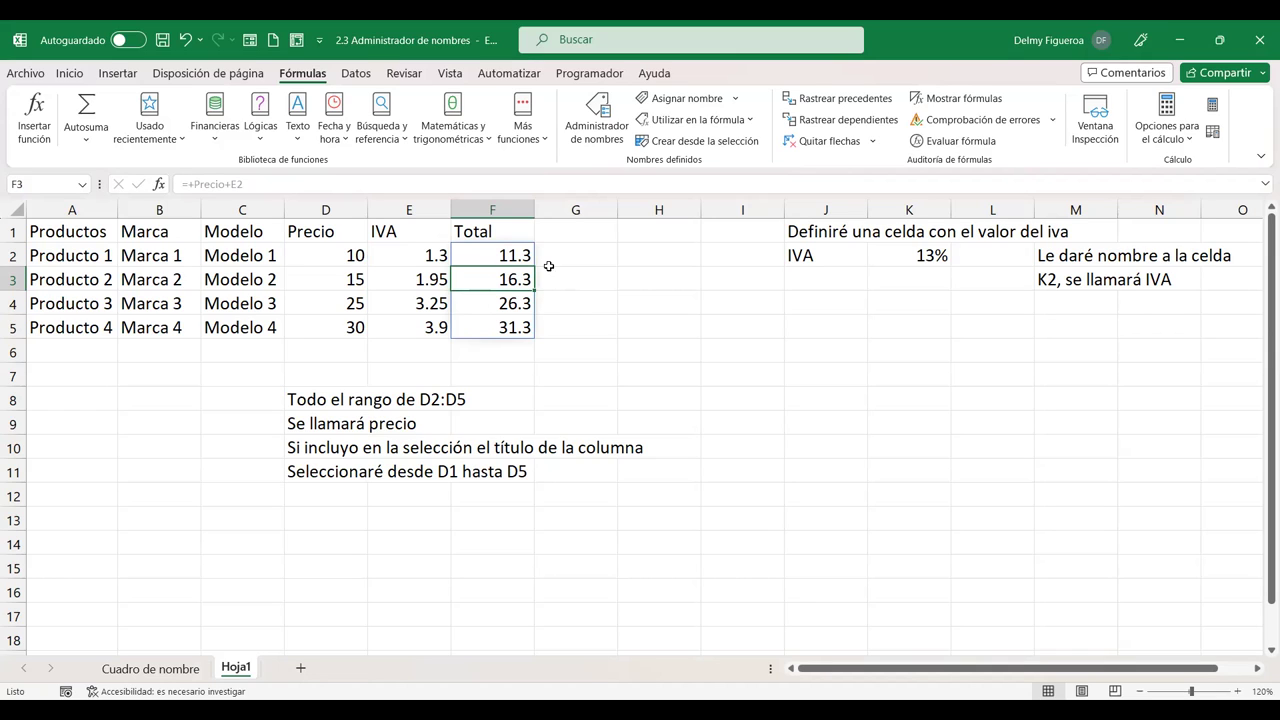
click(484, 254)
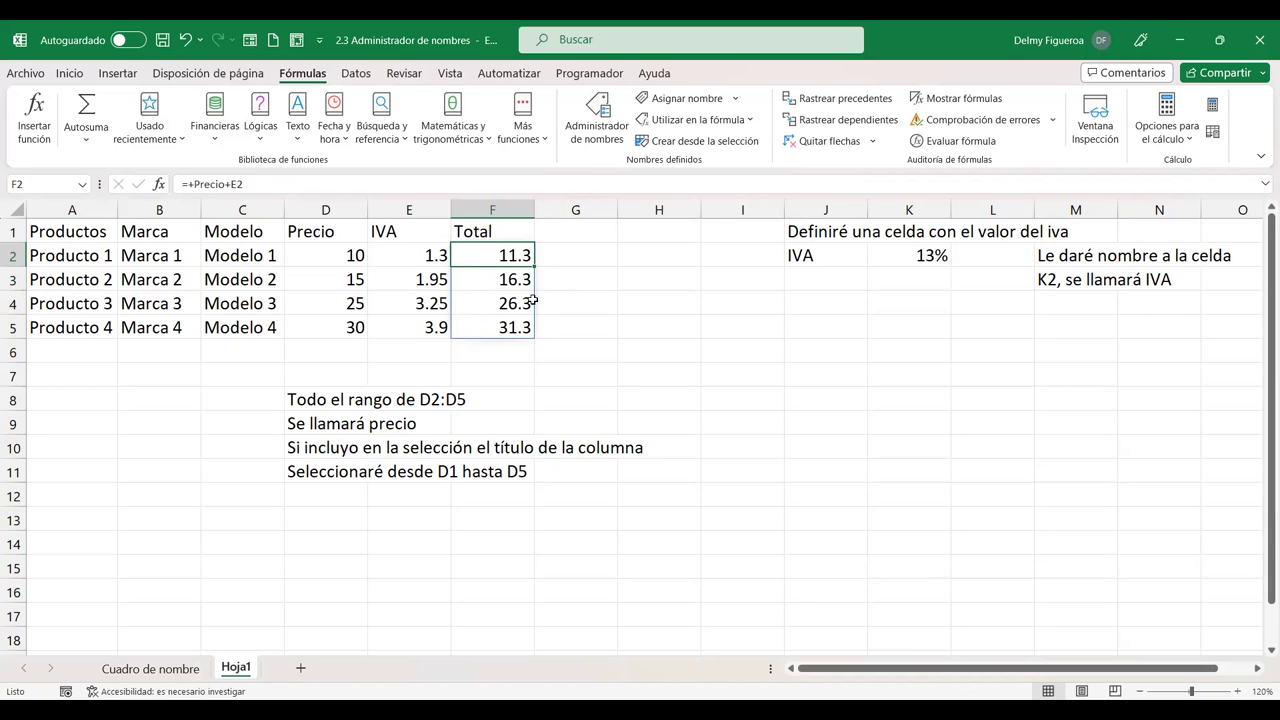
drag(510, 246, 510, 370)
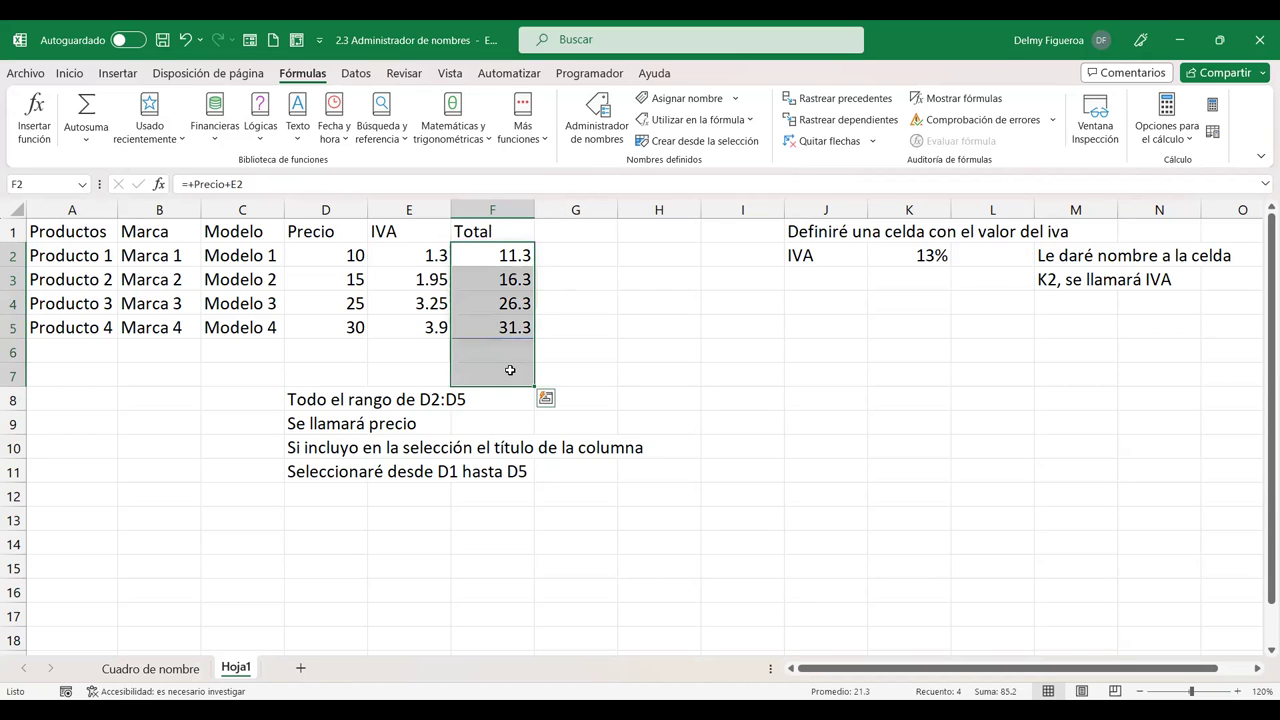
Step: Delete the Totals and re-enter =+Precio+E2 in F2, restoring 11.3 through 31.3
key(Delete)
click(493, 255)
text(+)
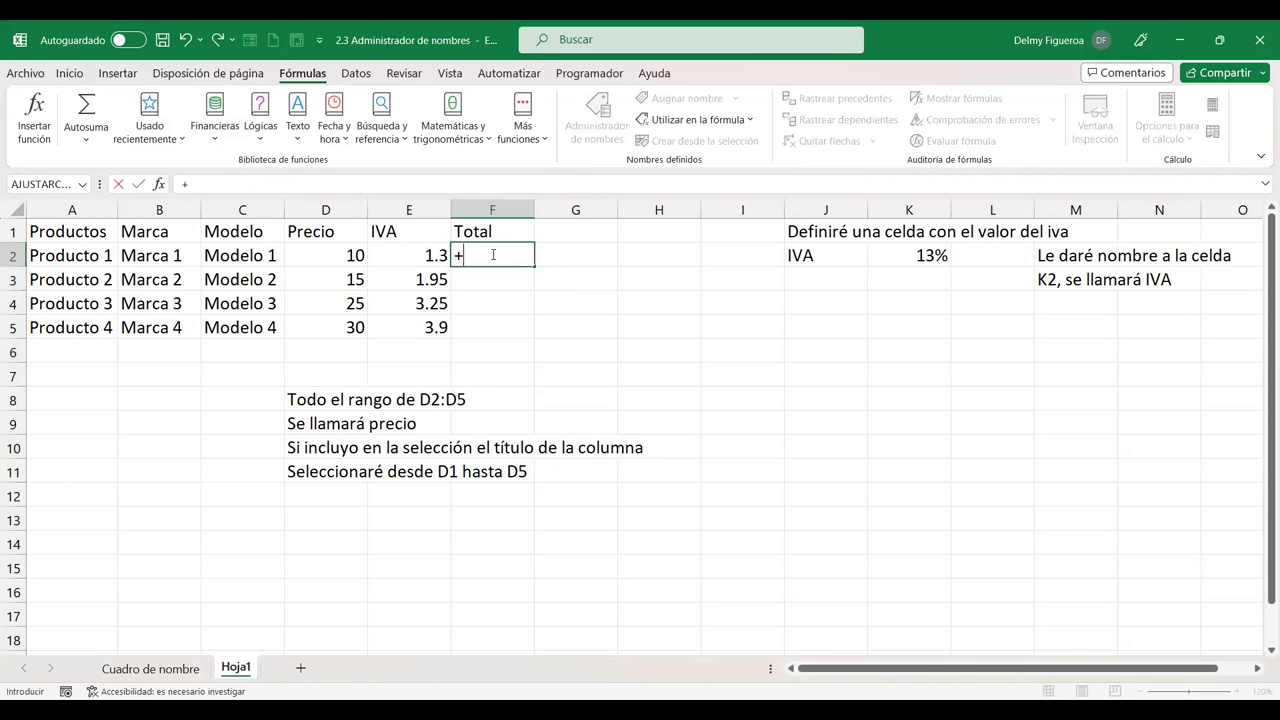
text(prec)
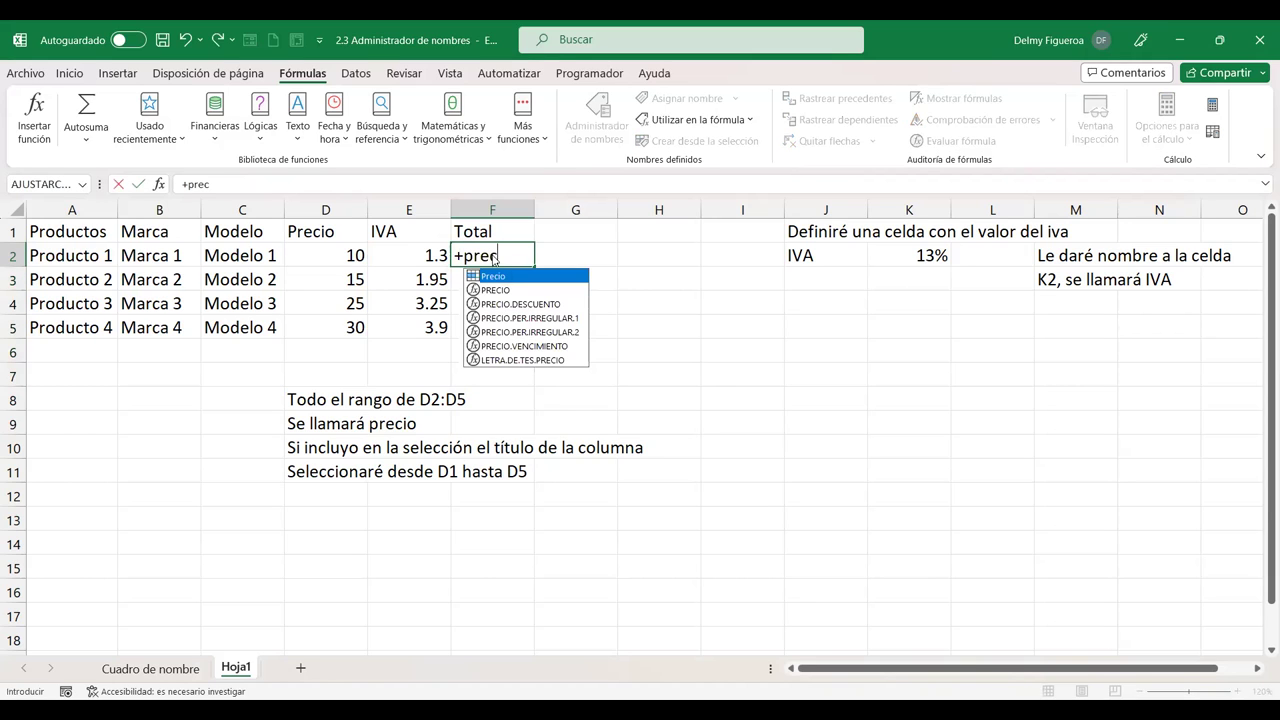
double_click(495, 276)
text(+)
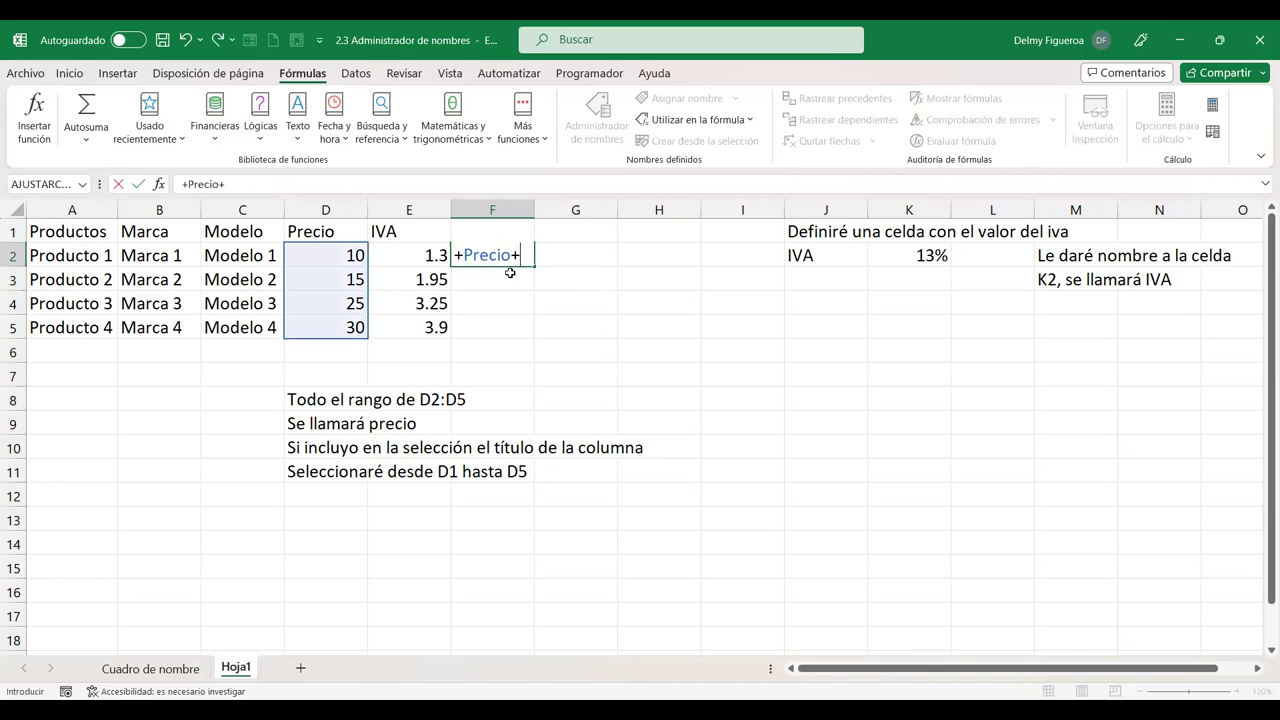
click(411, 257)
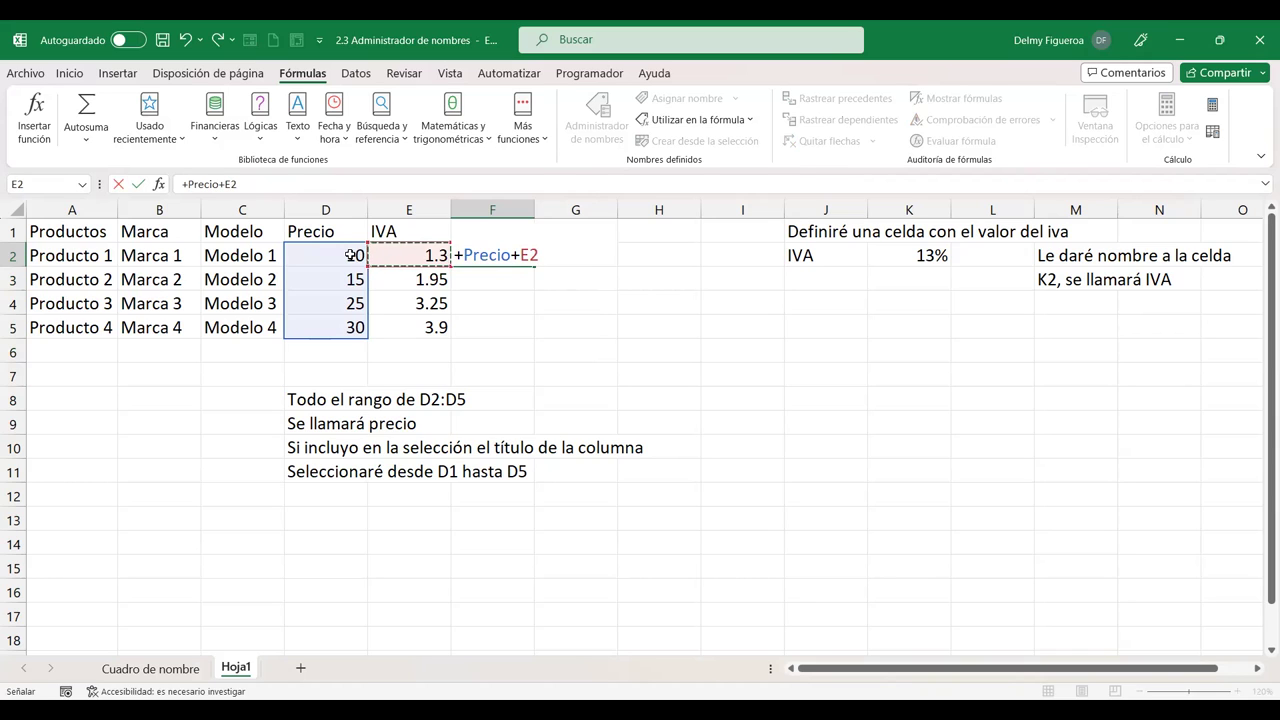
key(Return)
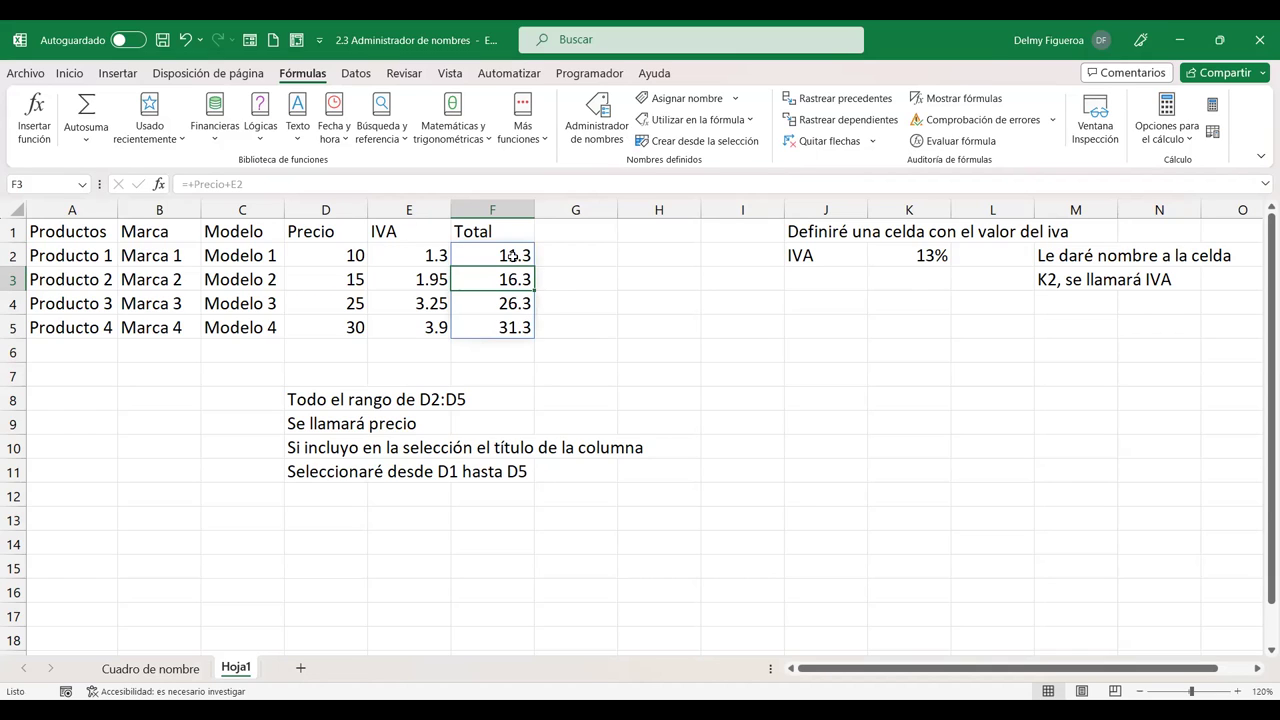
click(584, 225)
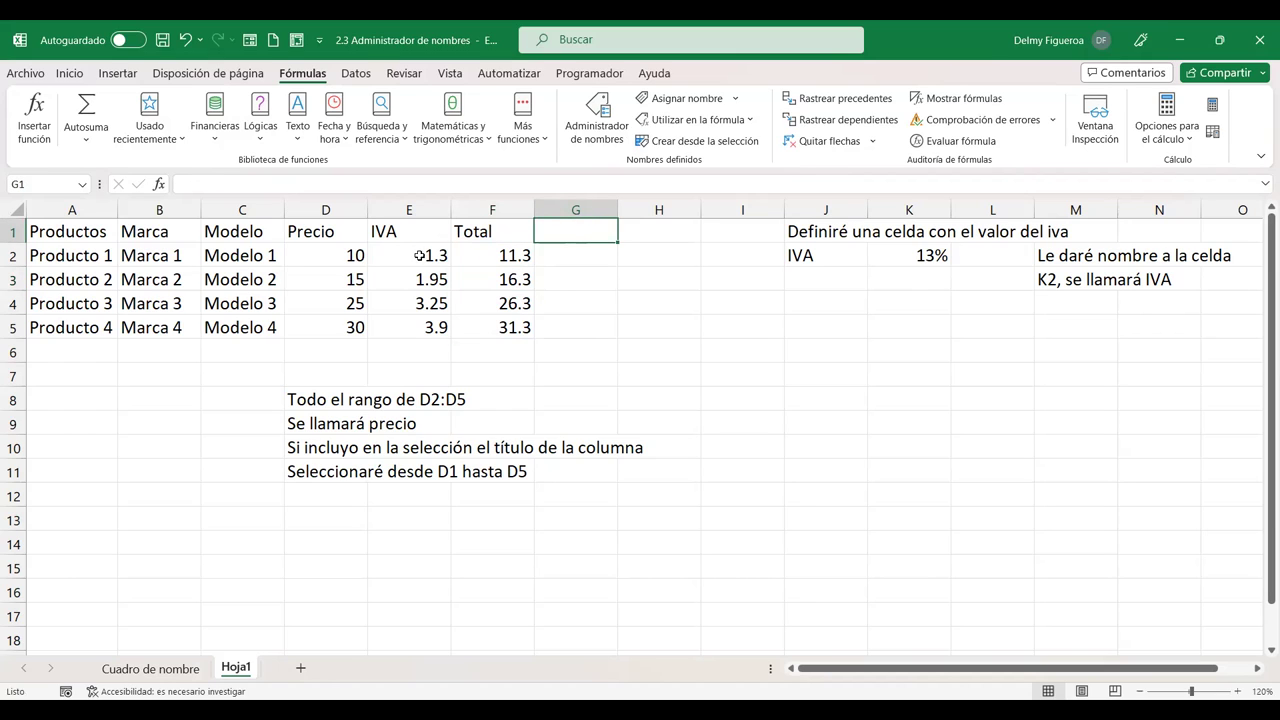
Step: Replace the IVA values in E2:E5 with the formula =Precio*IVA
drag(417, 255, 420, 328)
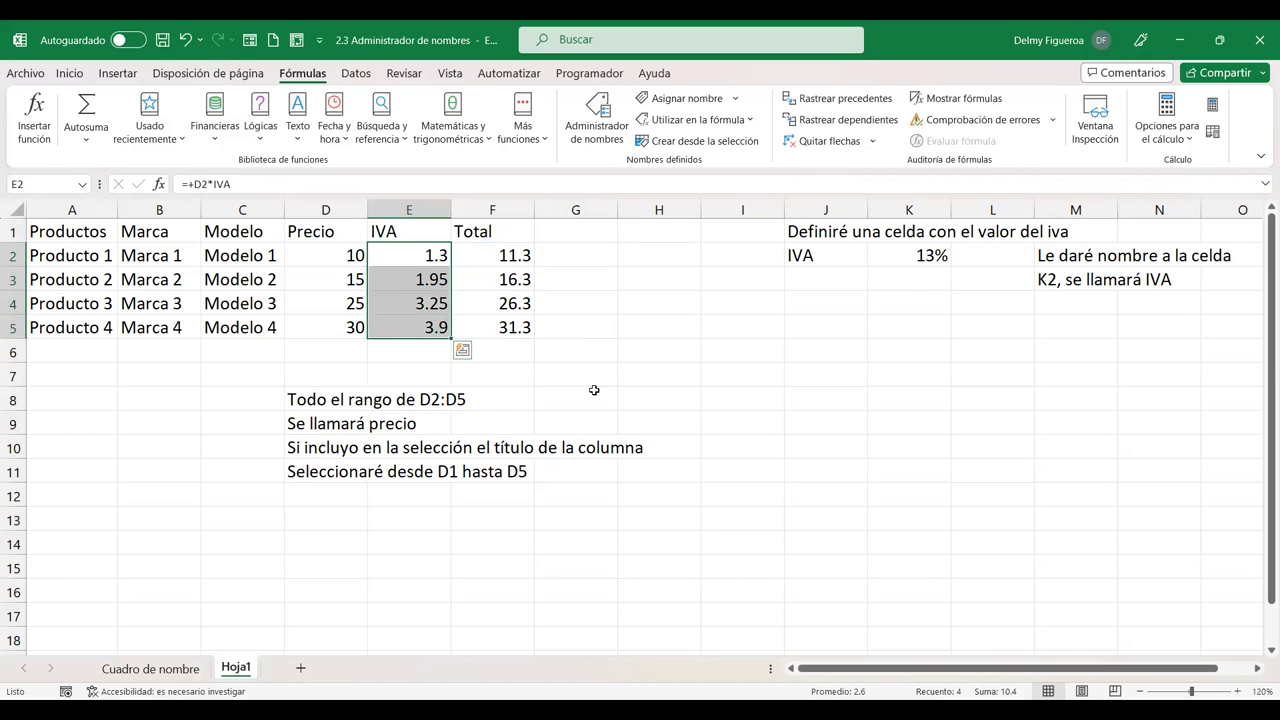
key(Delete)
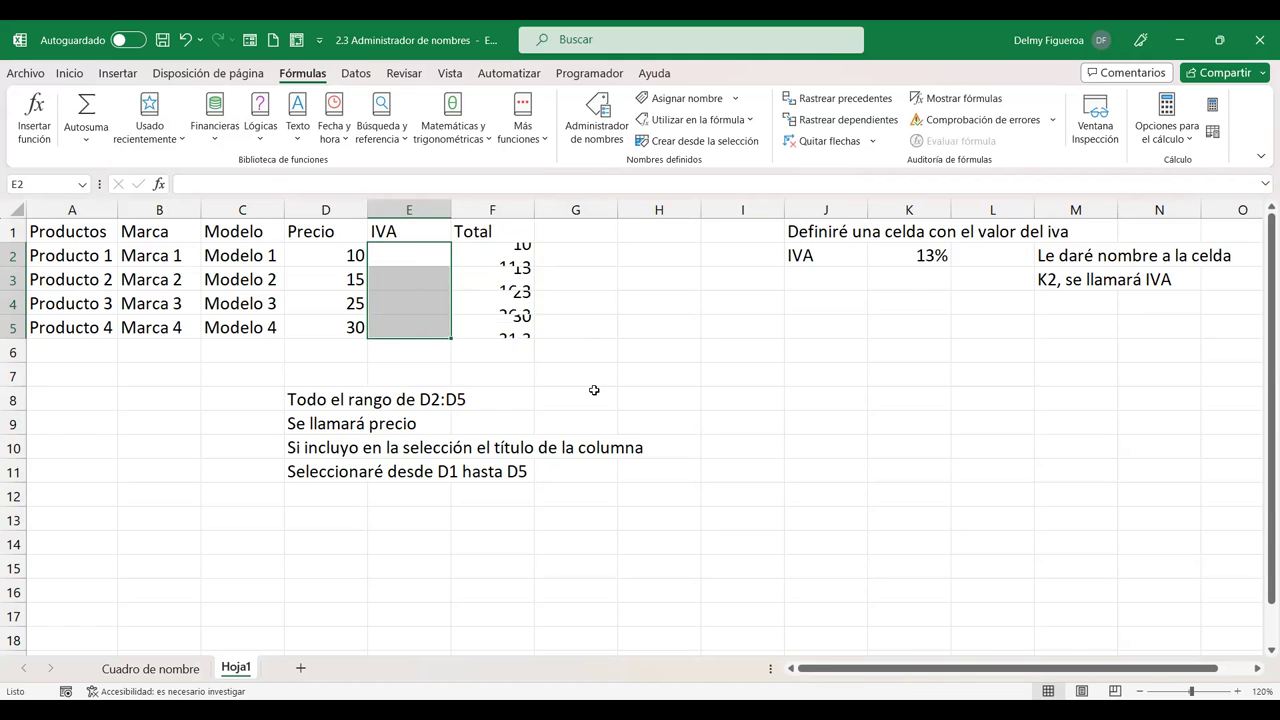
key(Up)
key(Down)
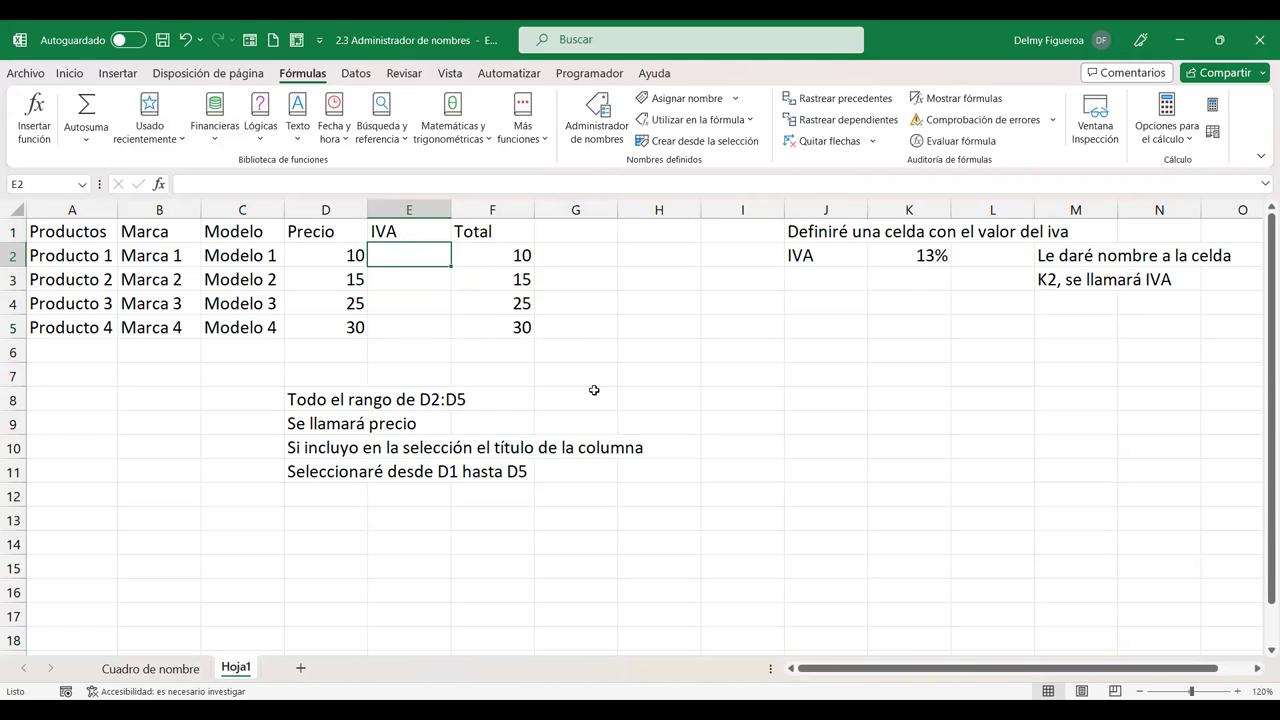
text(pre)
text(=)
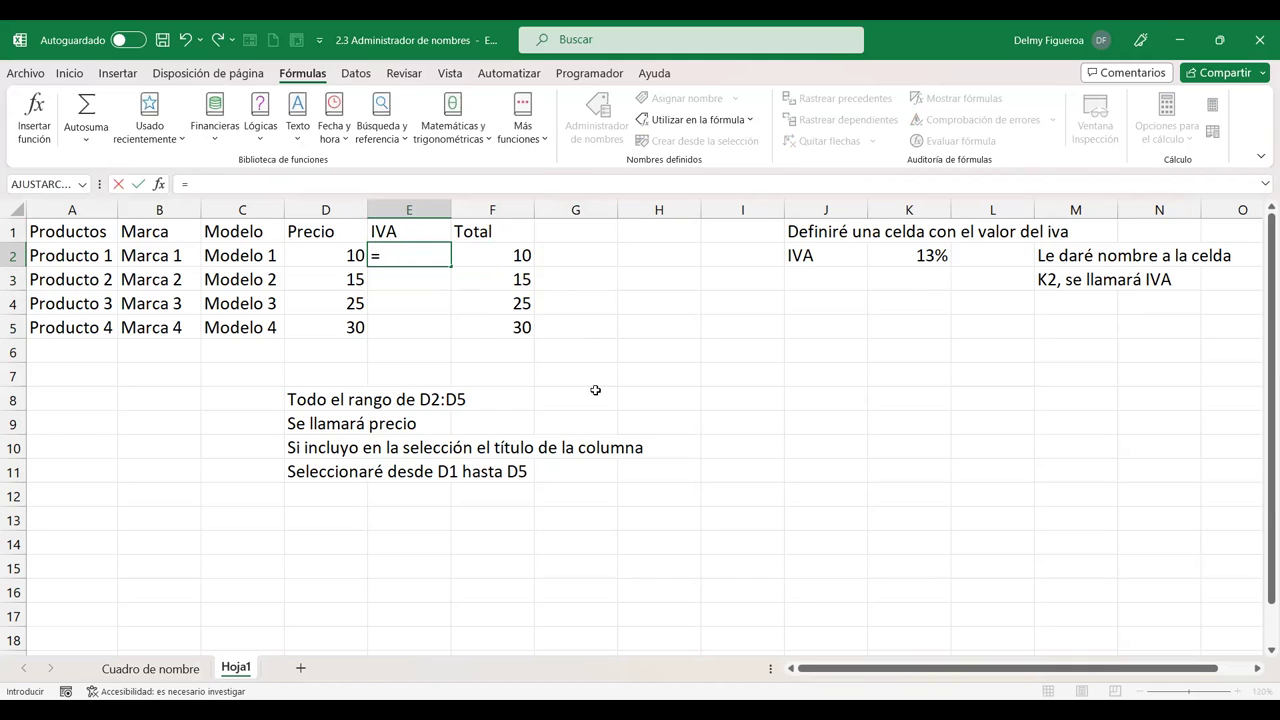
text(precio*)
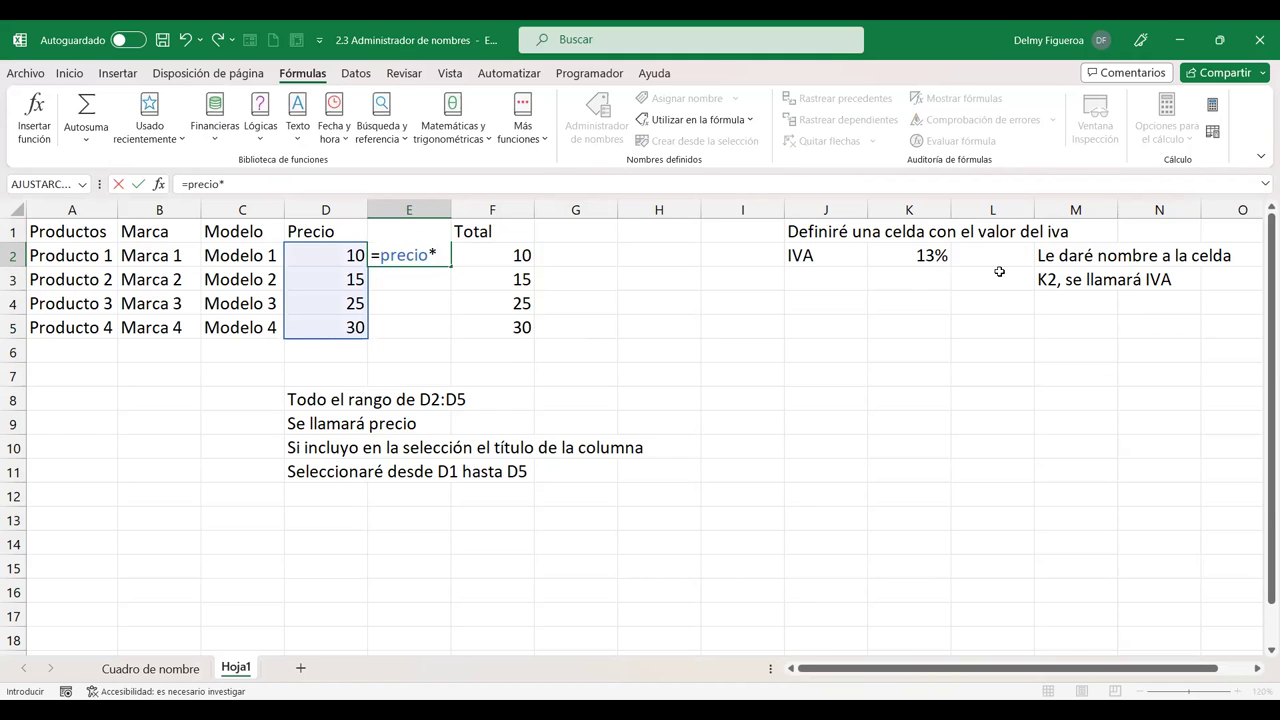
text(iva)
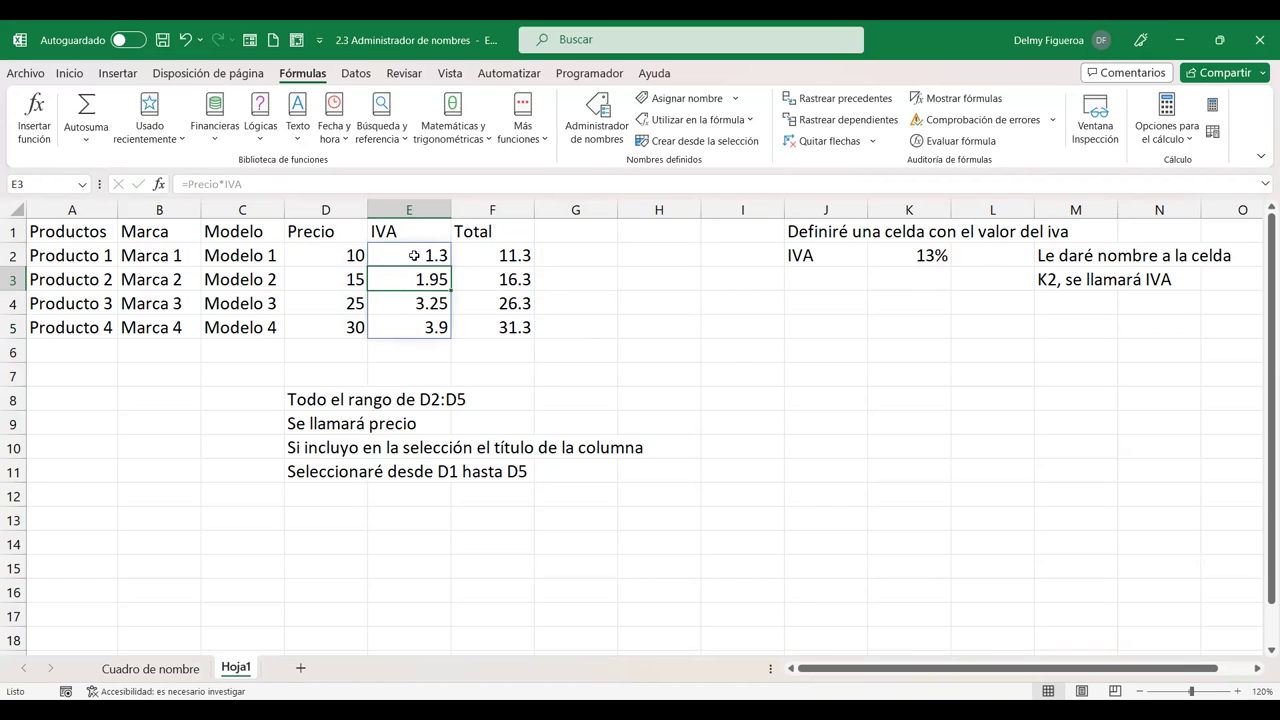
Step: Check the IVA formulas in E2 through E4, then select the Totals F2:F5
key(shift+Return)
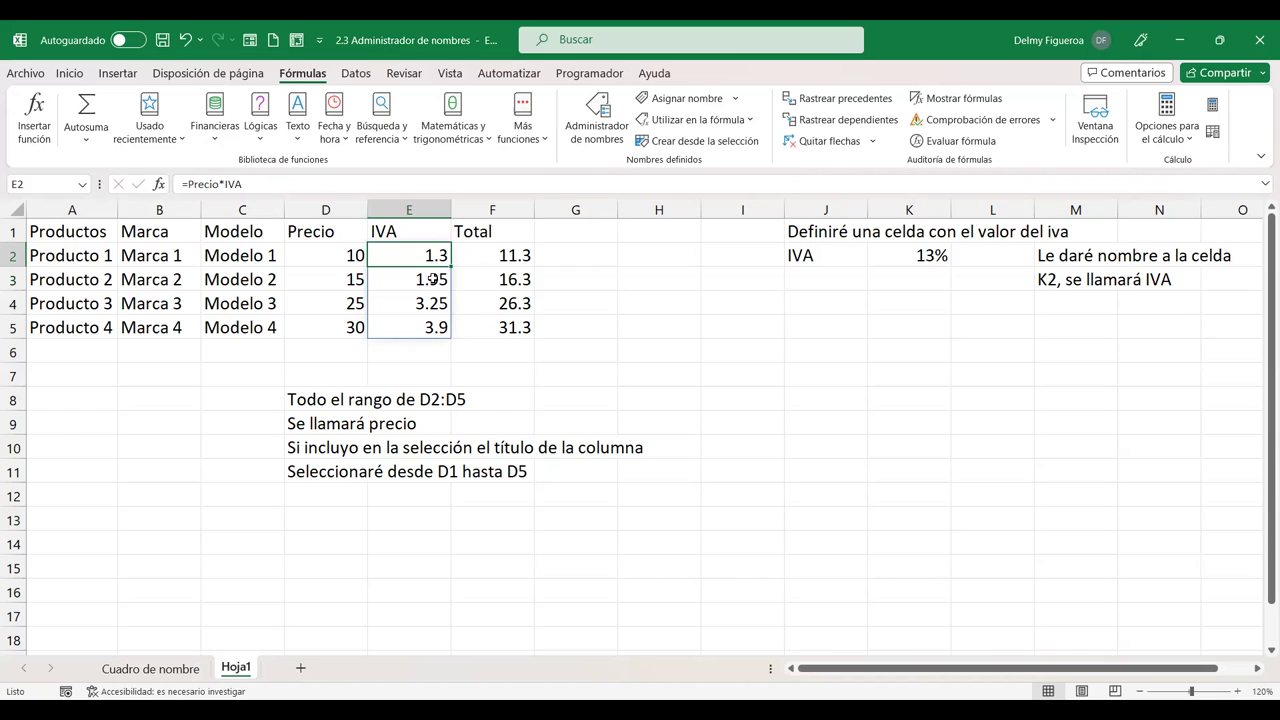
key(Down)
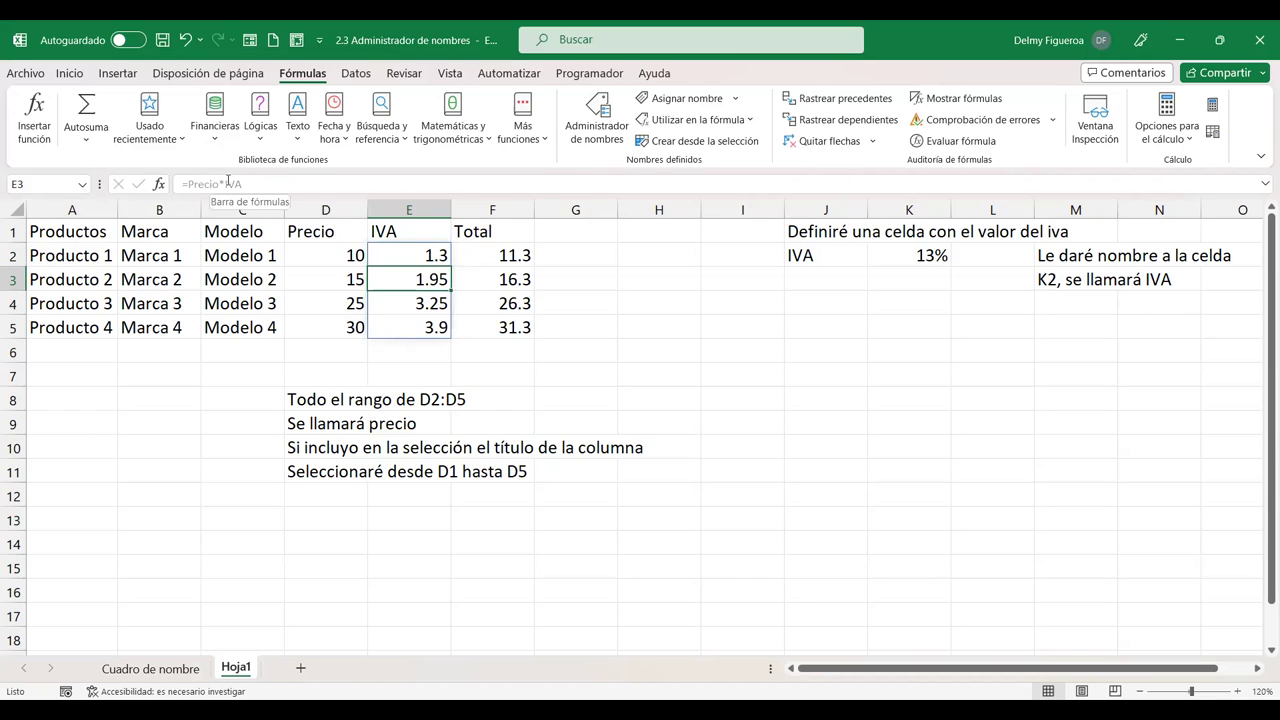
click(422, 300)
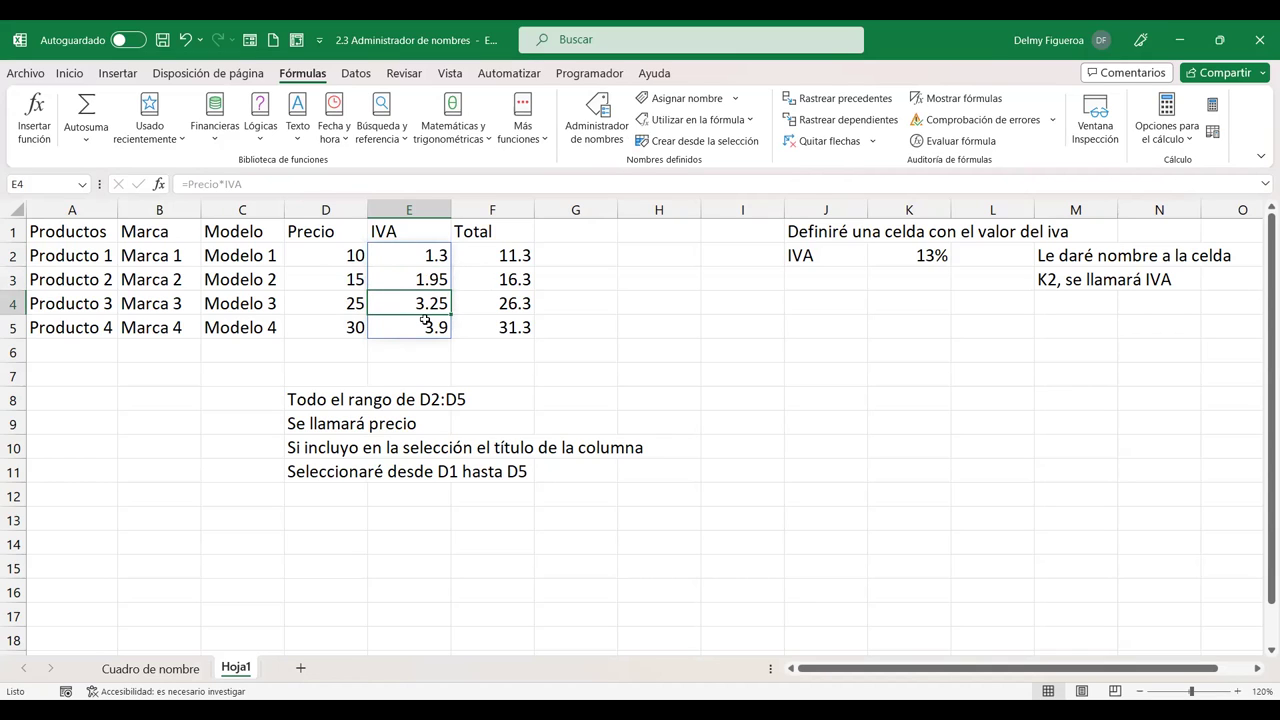
drag(492, 255, 492, 327)
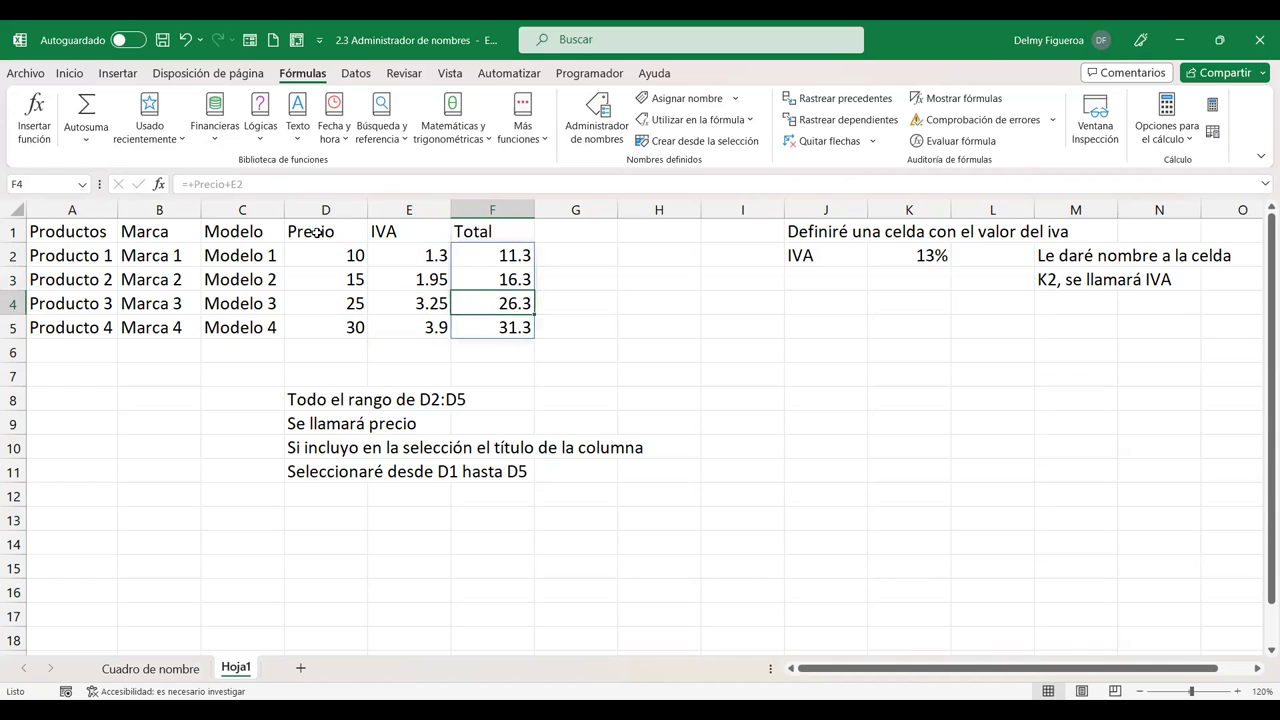
click(548, 256)
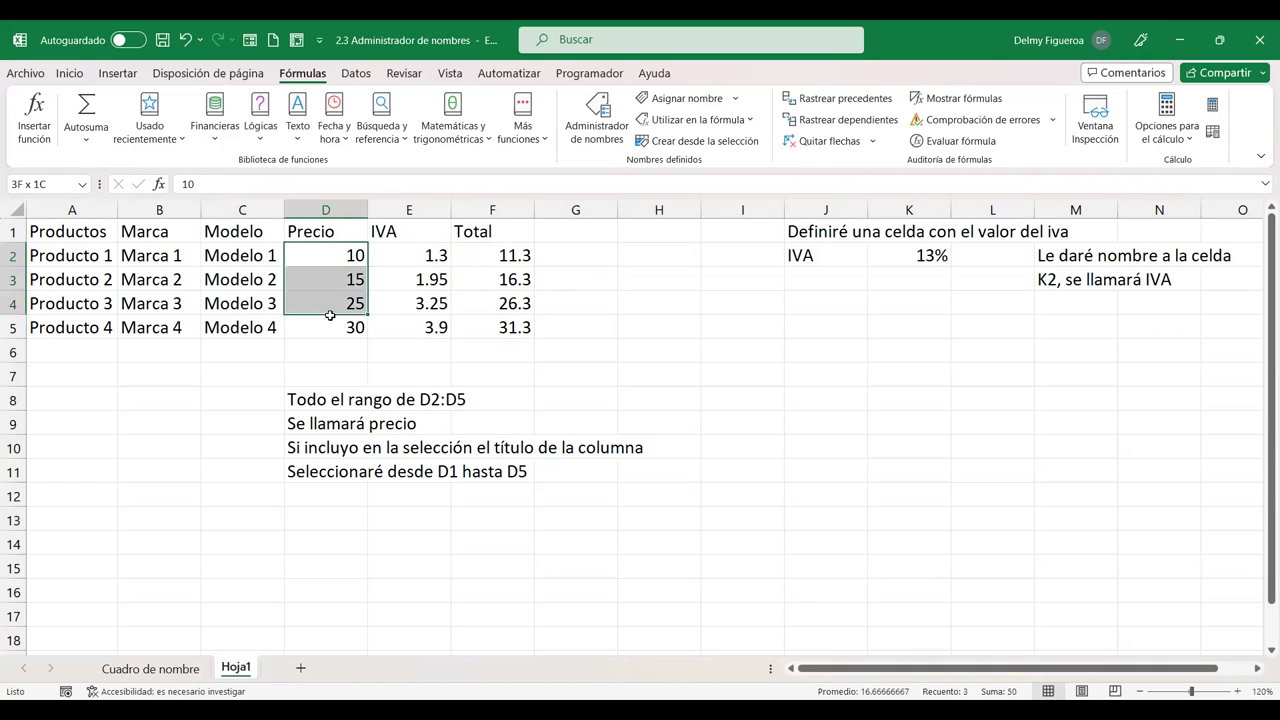
drag(325, 256, 331, 324)
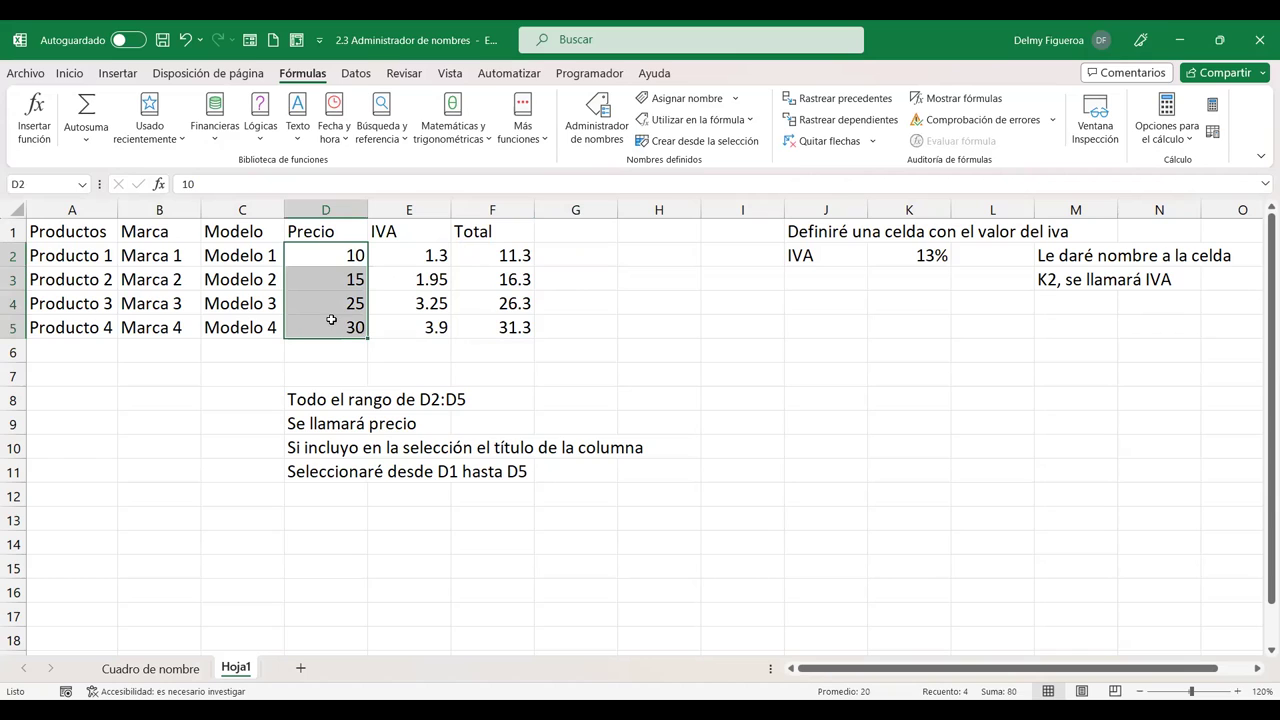
click(345, 225)
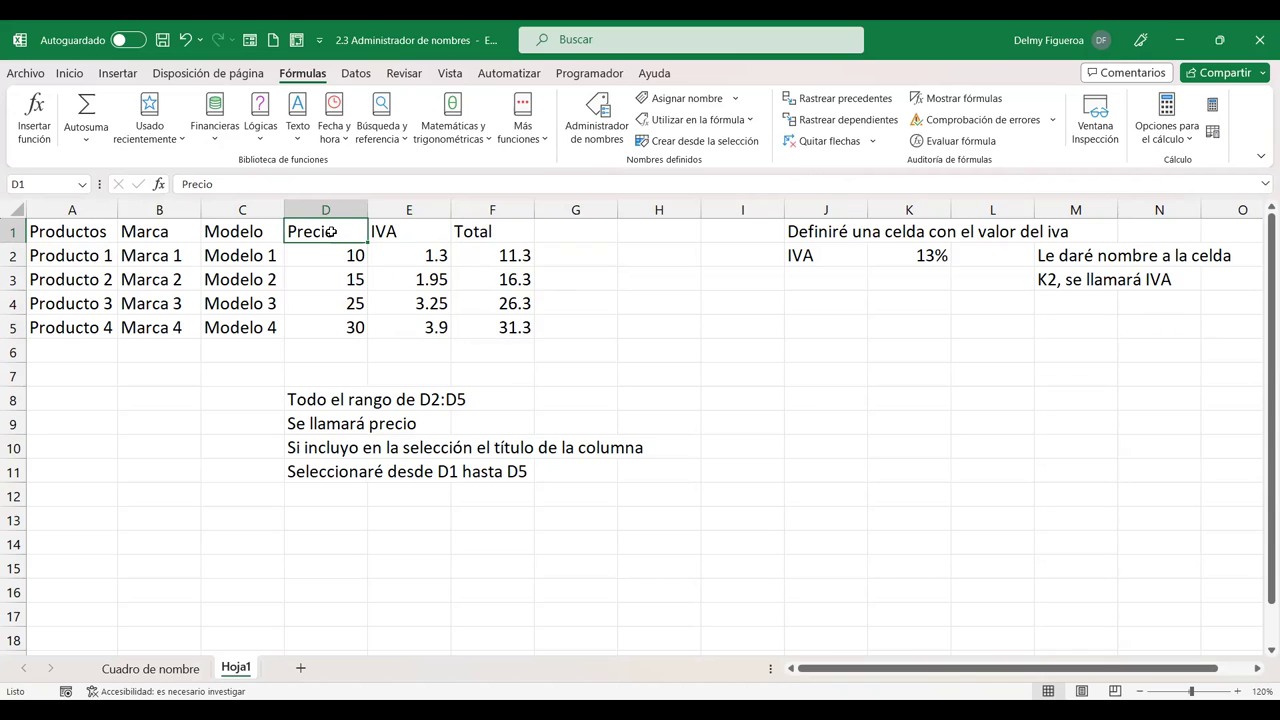
drag(326, 231, 327, 325)
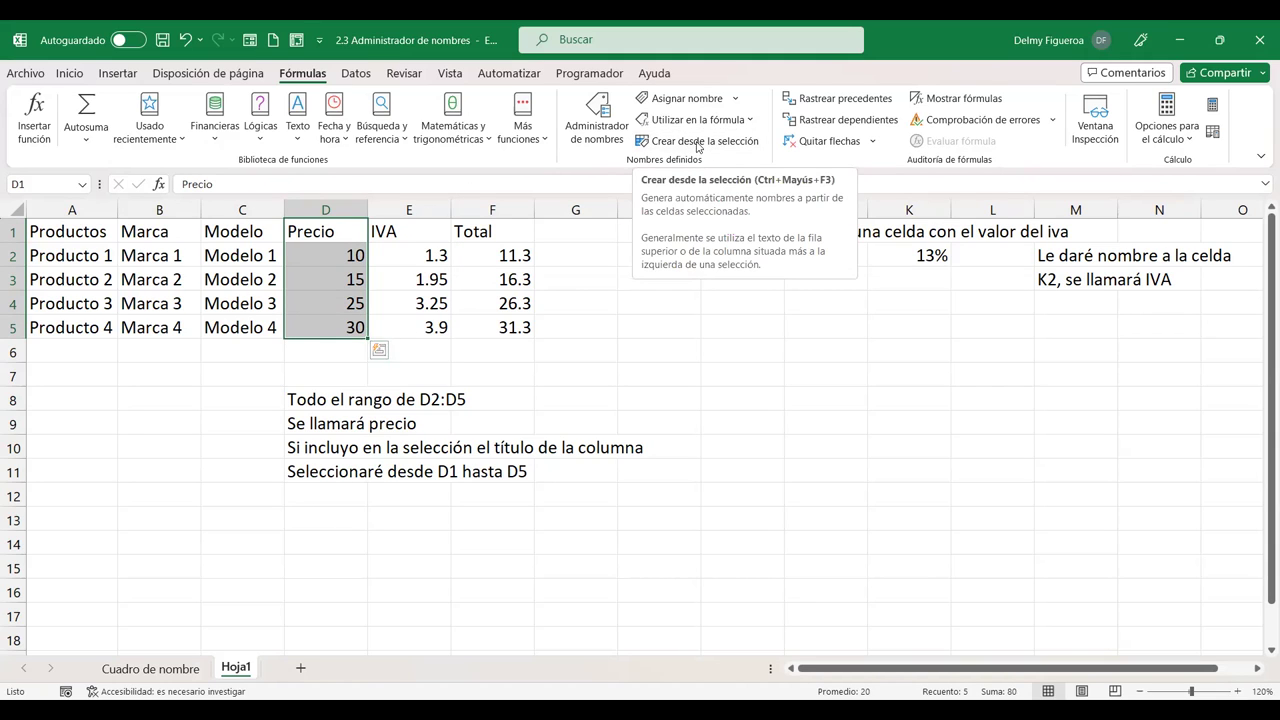
click(717, 144)
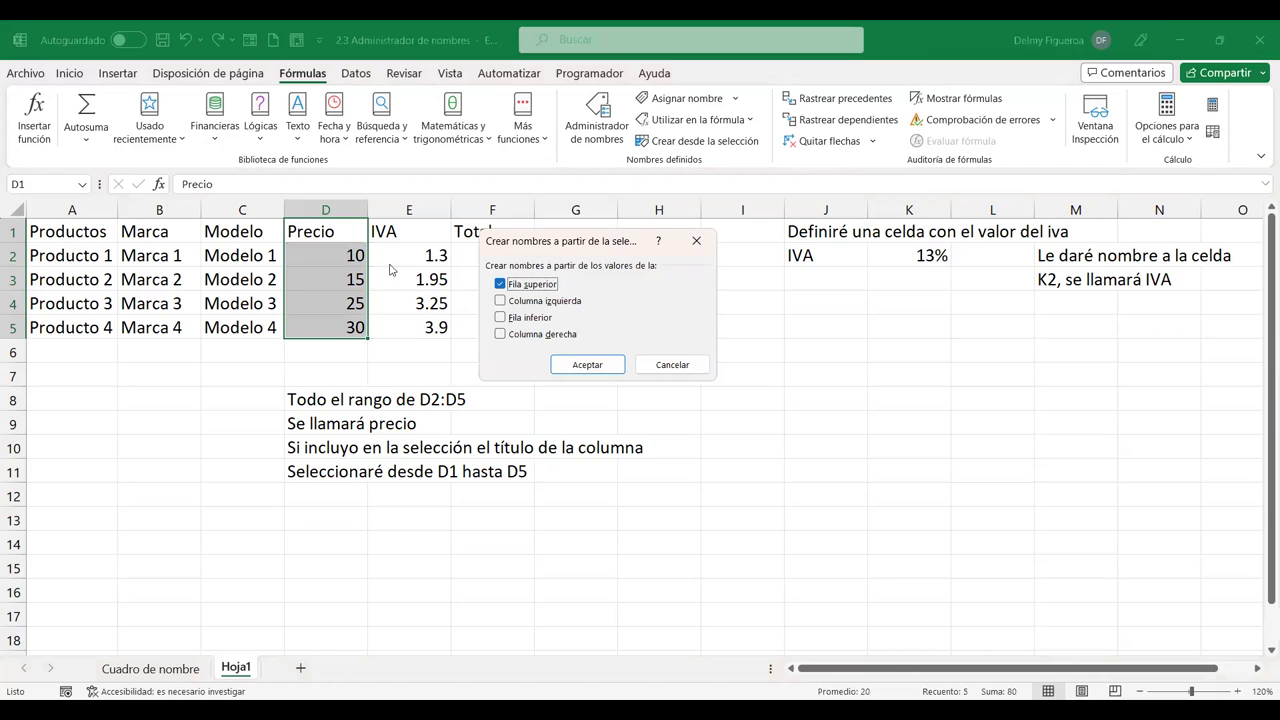
click(672, 364)
click(588, 252)
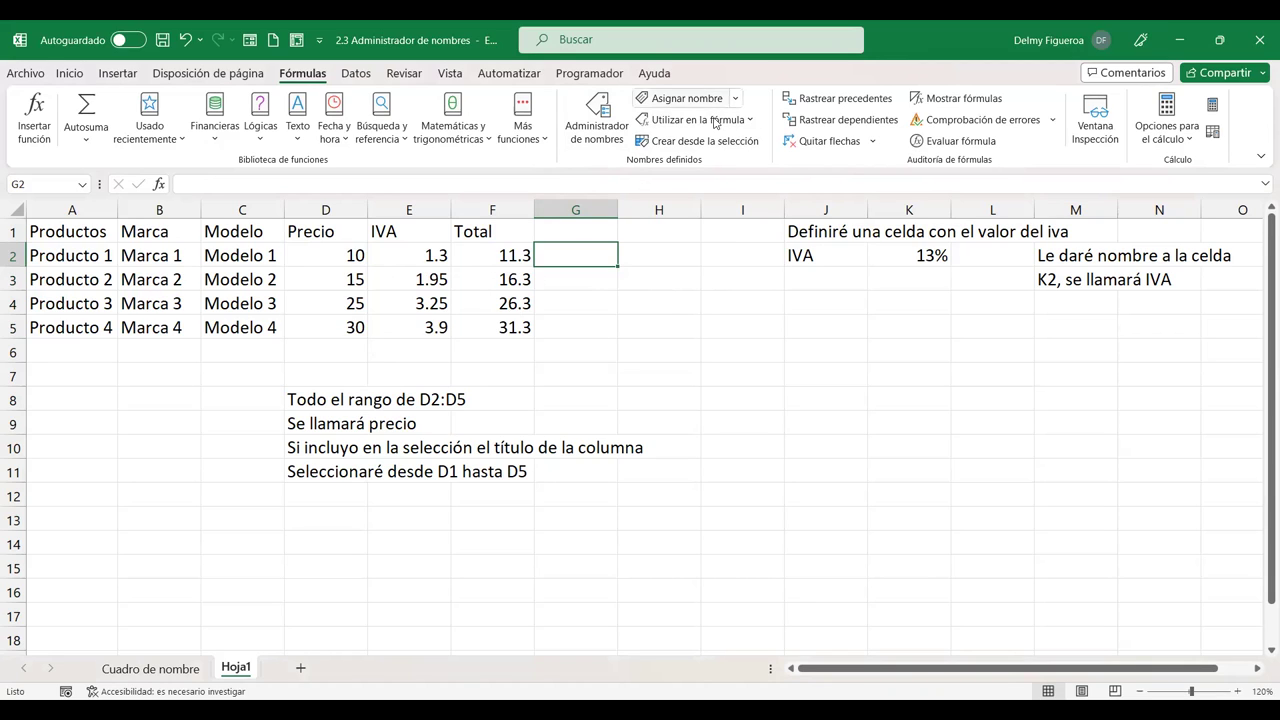
click(82, 187)
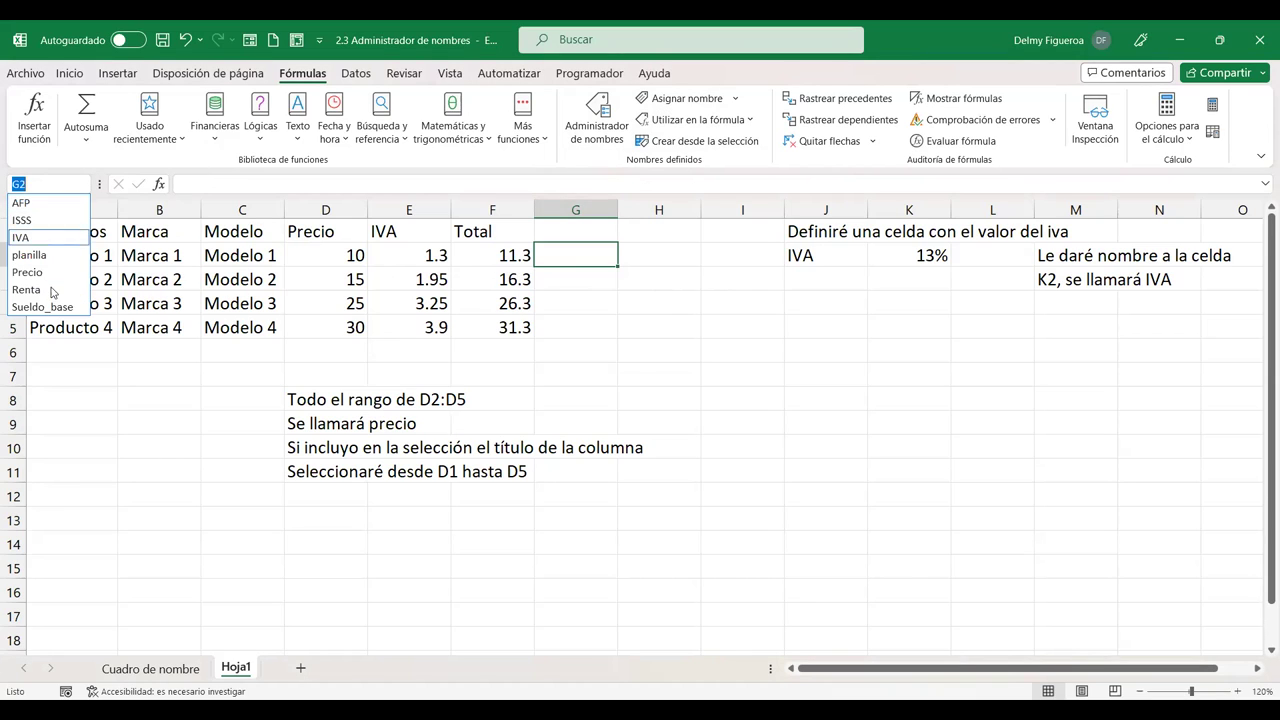
click(597, 118)
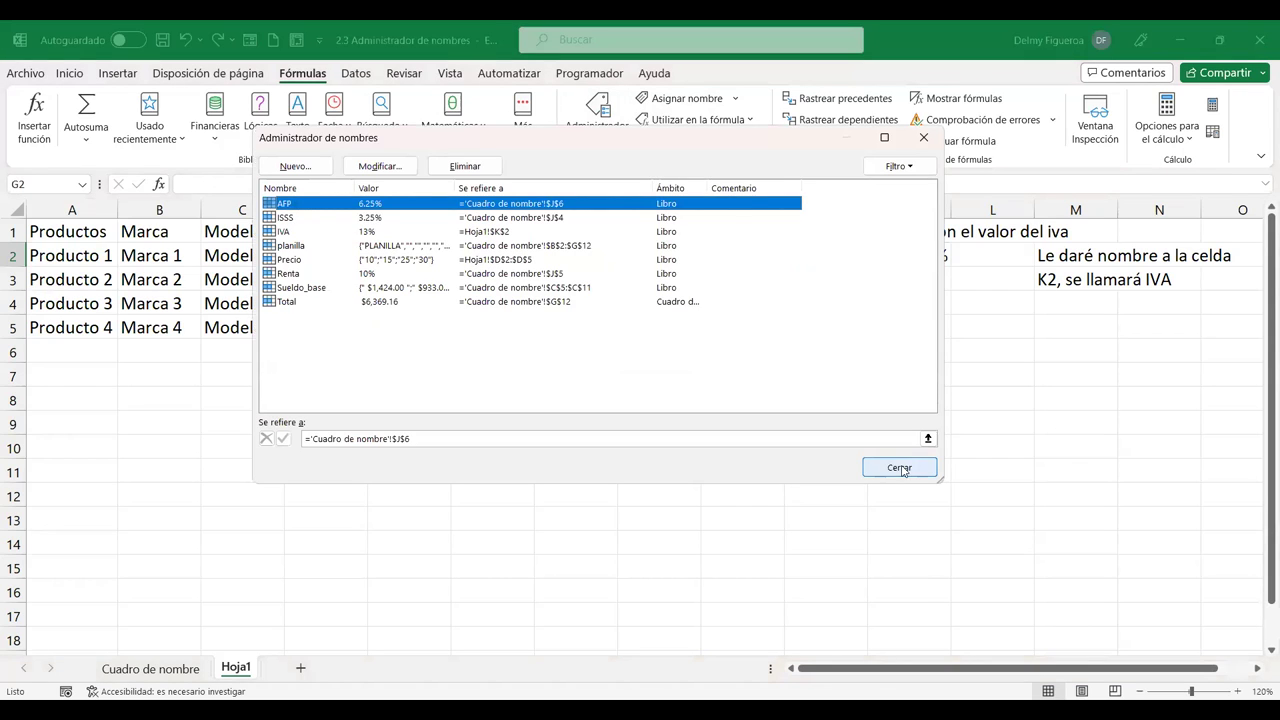
click(899, 467)
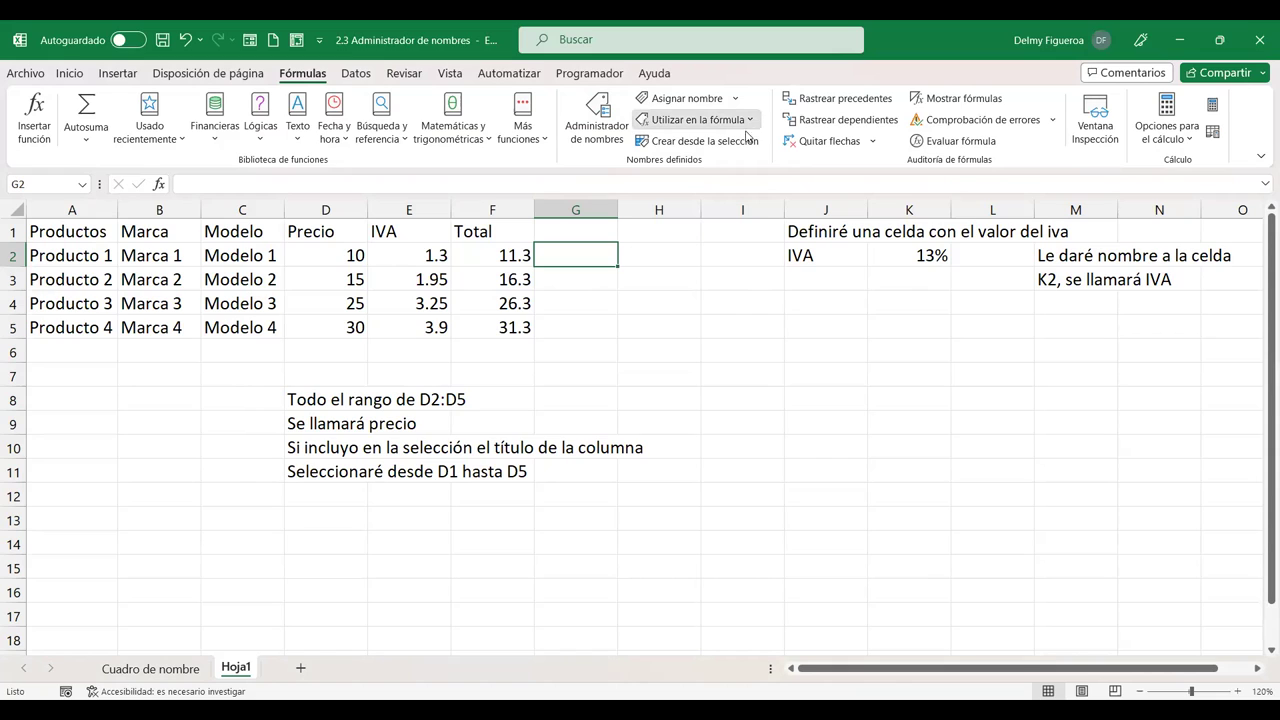
click(742, 120)
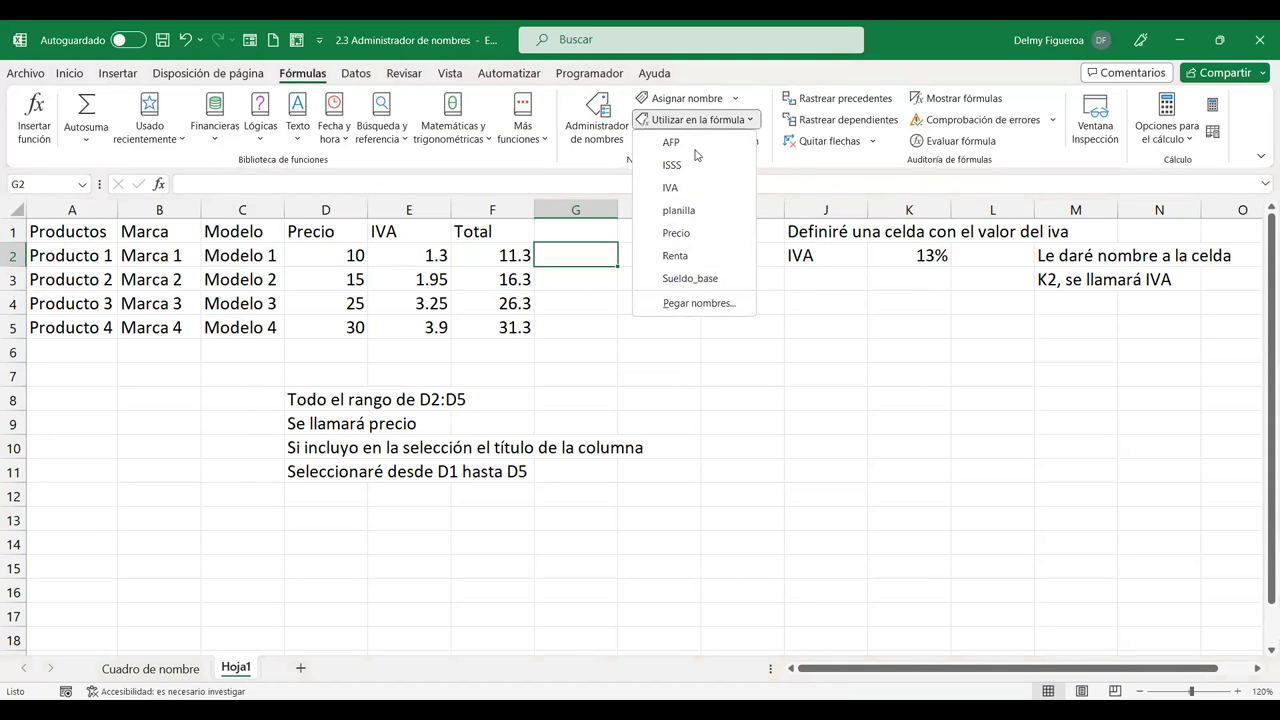
click(742, 120)
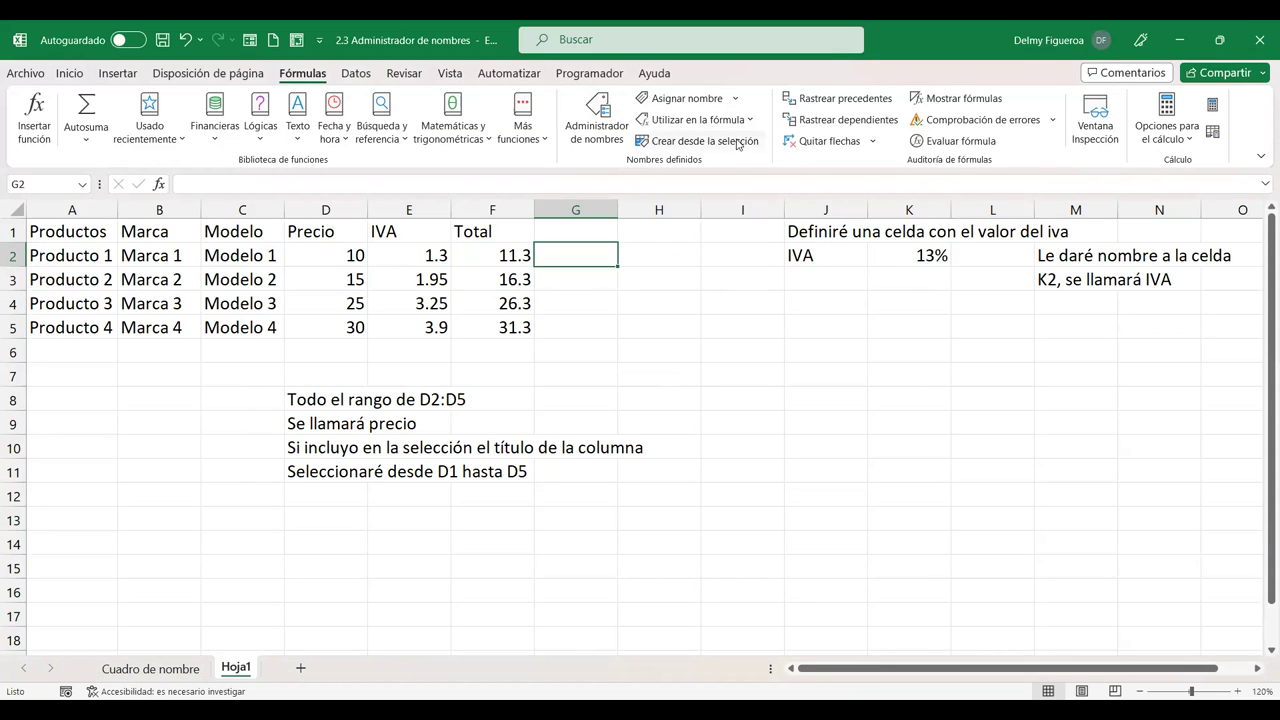
click(636, 332)
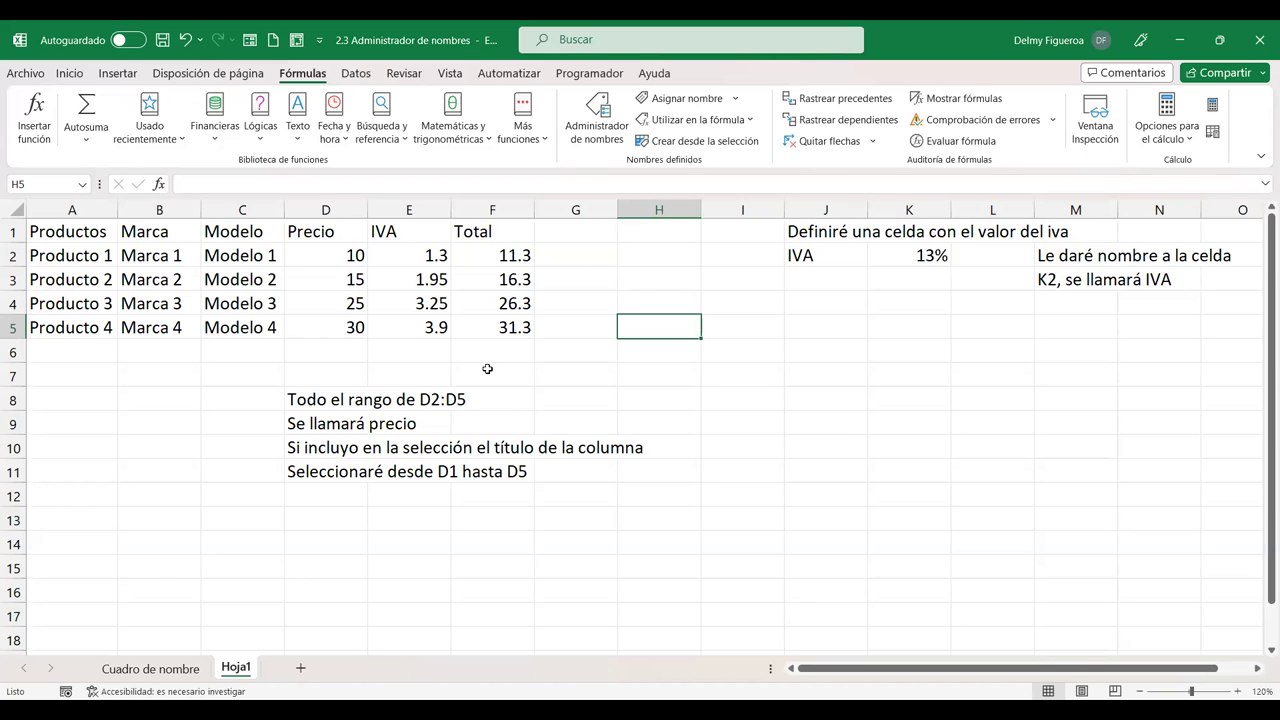
click(491, 377)
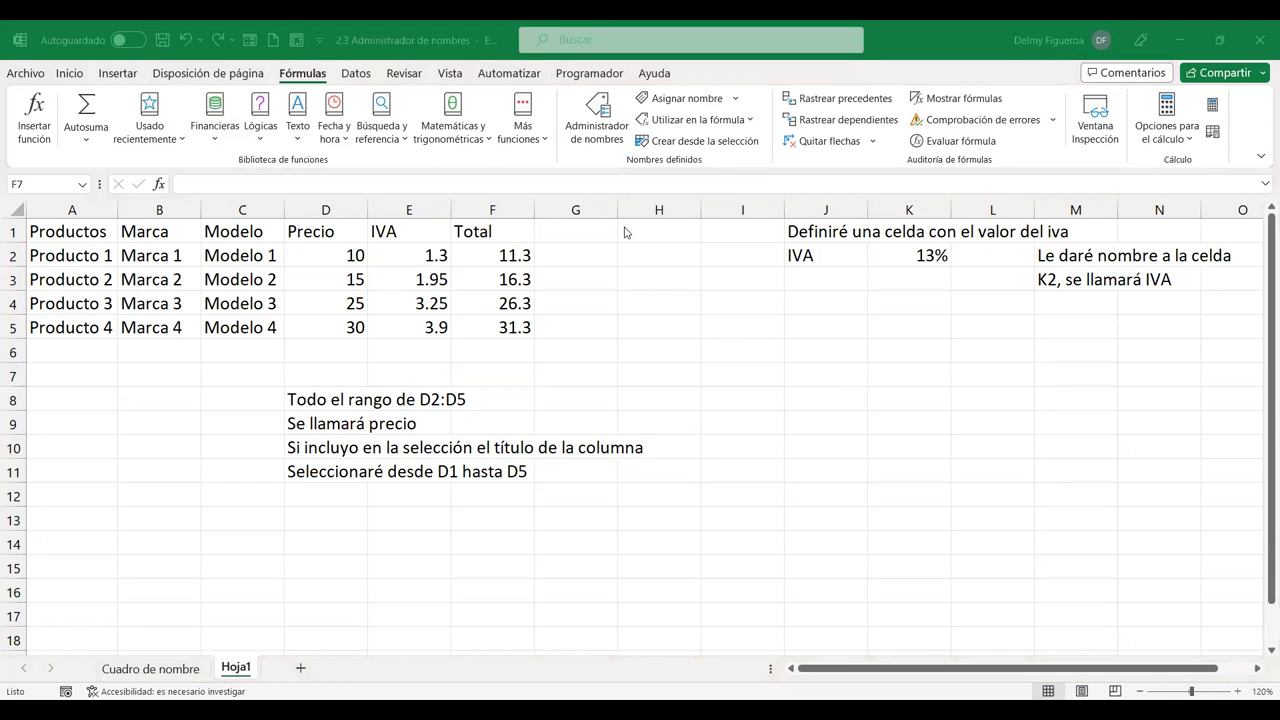
click(503, 281)
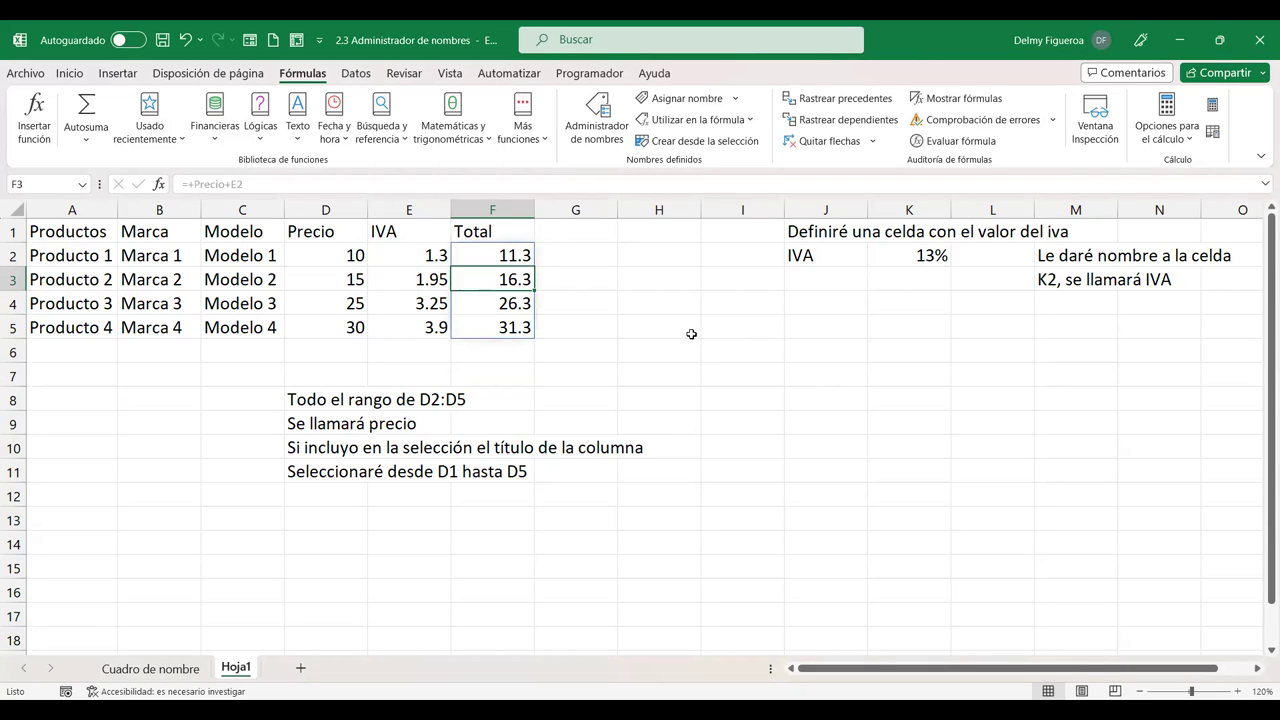
click(507, 303)
click(474, 248)
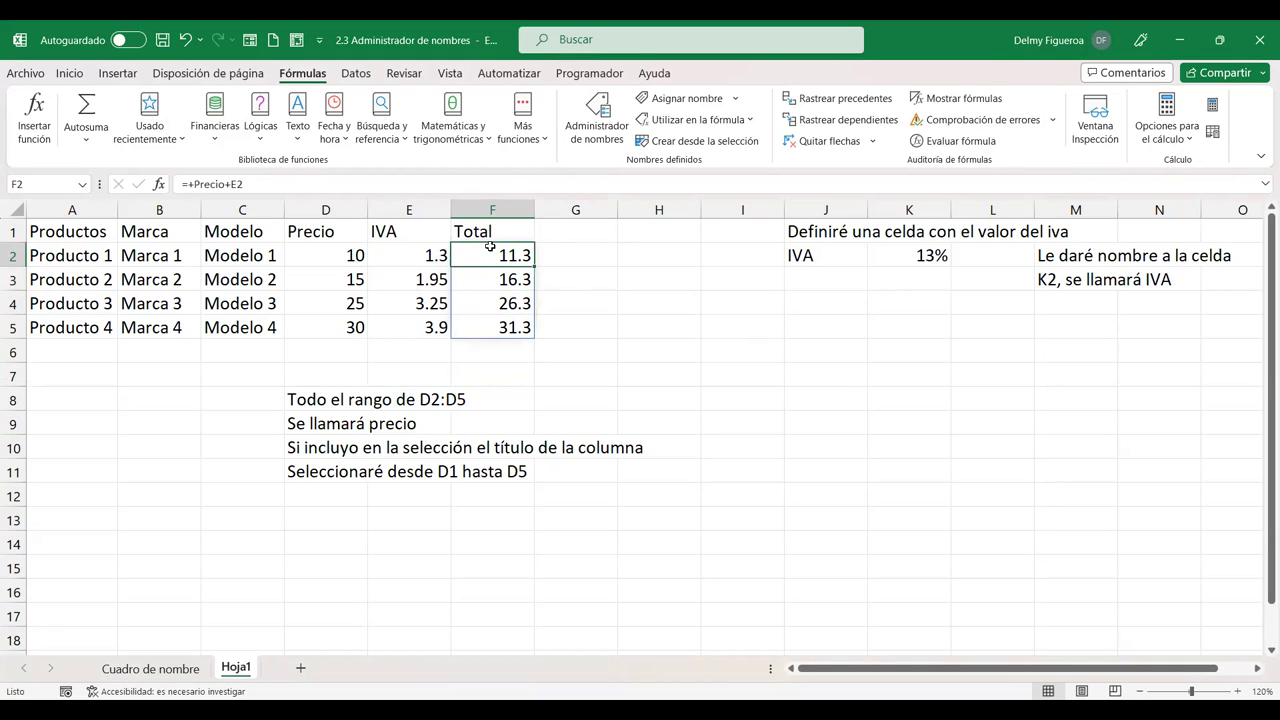
click(420, 248)
click(492, 247)
click(512, 274)
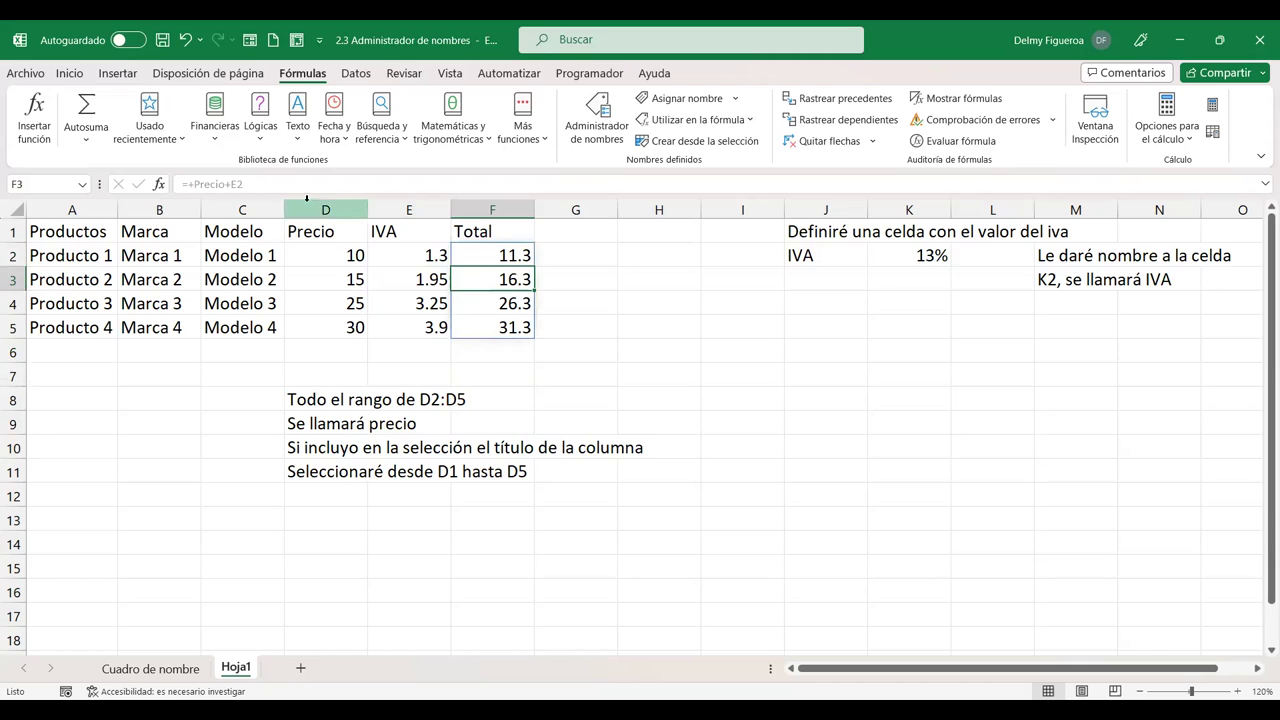
click(508, 303)
click(508, 325)
click(508, 303)
click(508, 258)
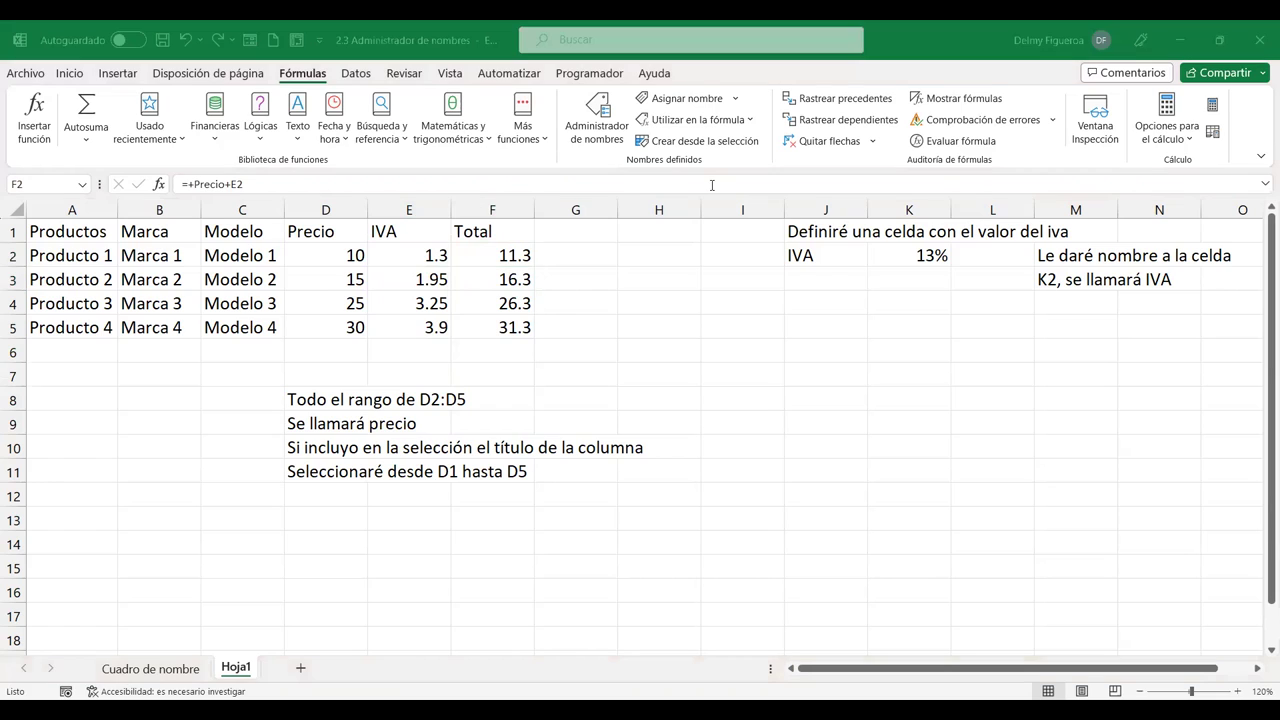
click(497, 256)
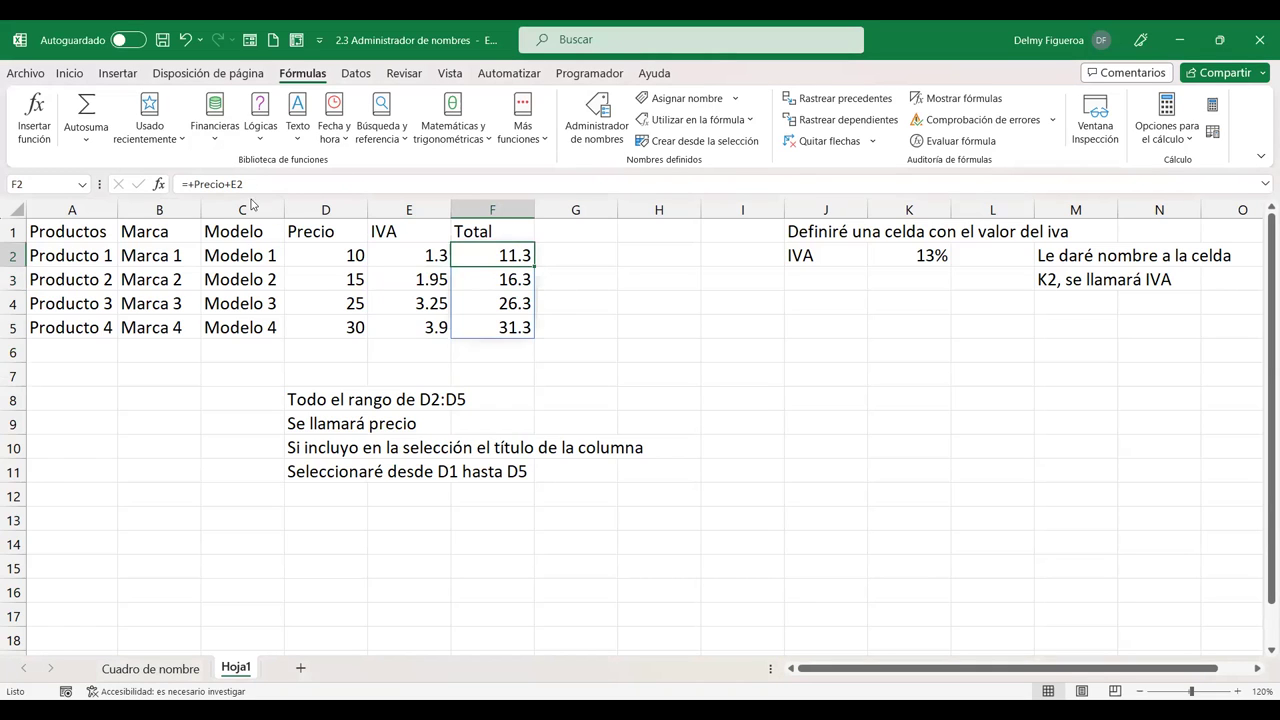
key(Return)
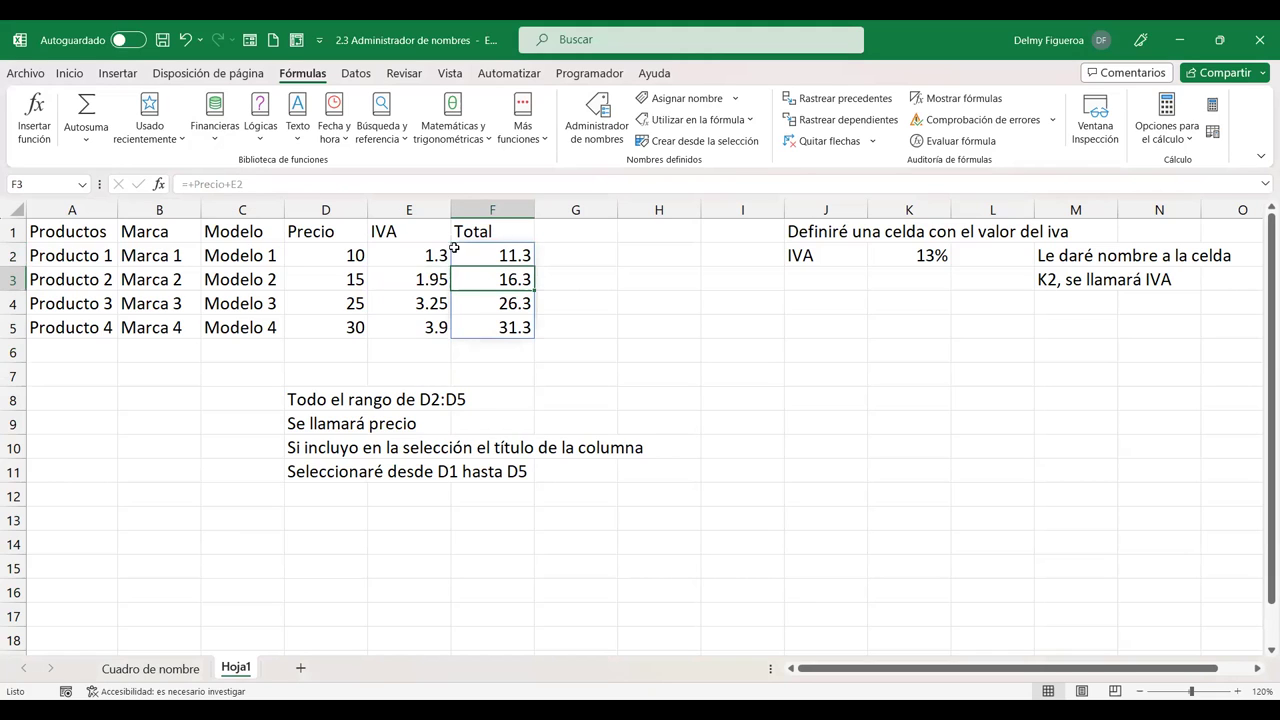
click(501, 252)
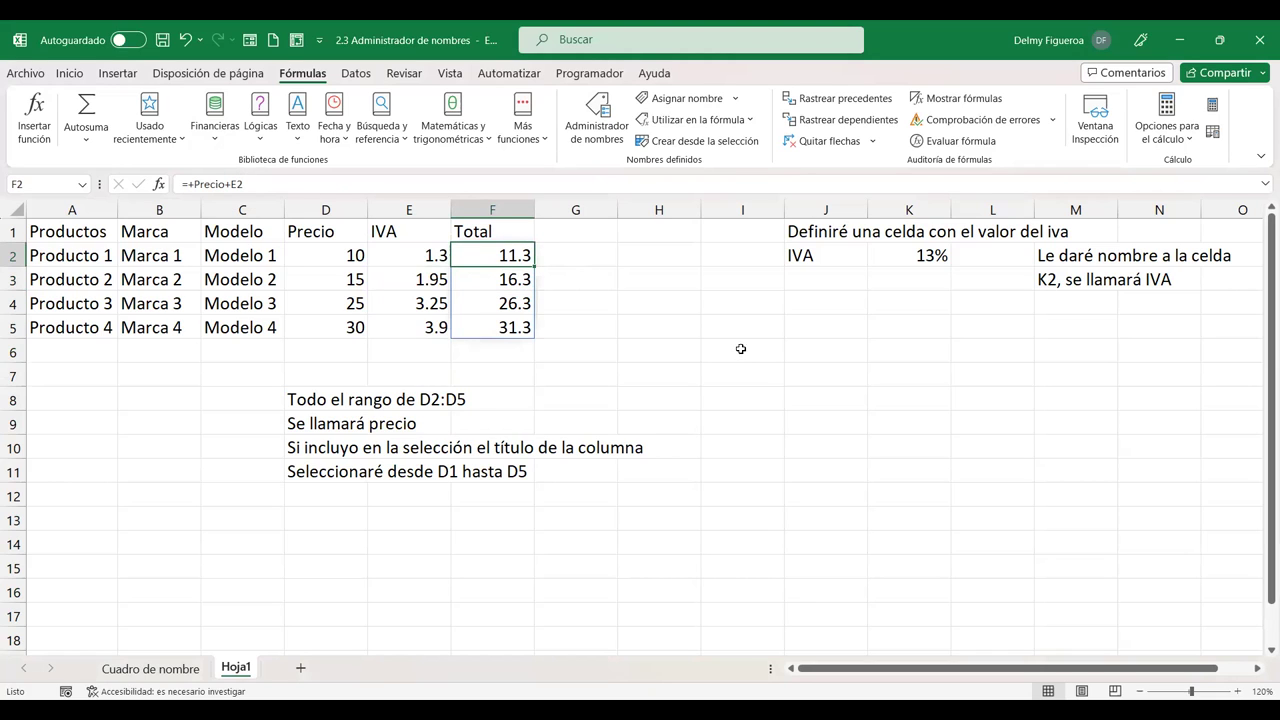
click(469, 180)
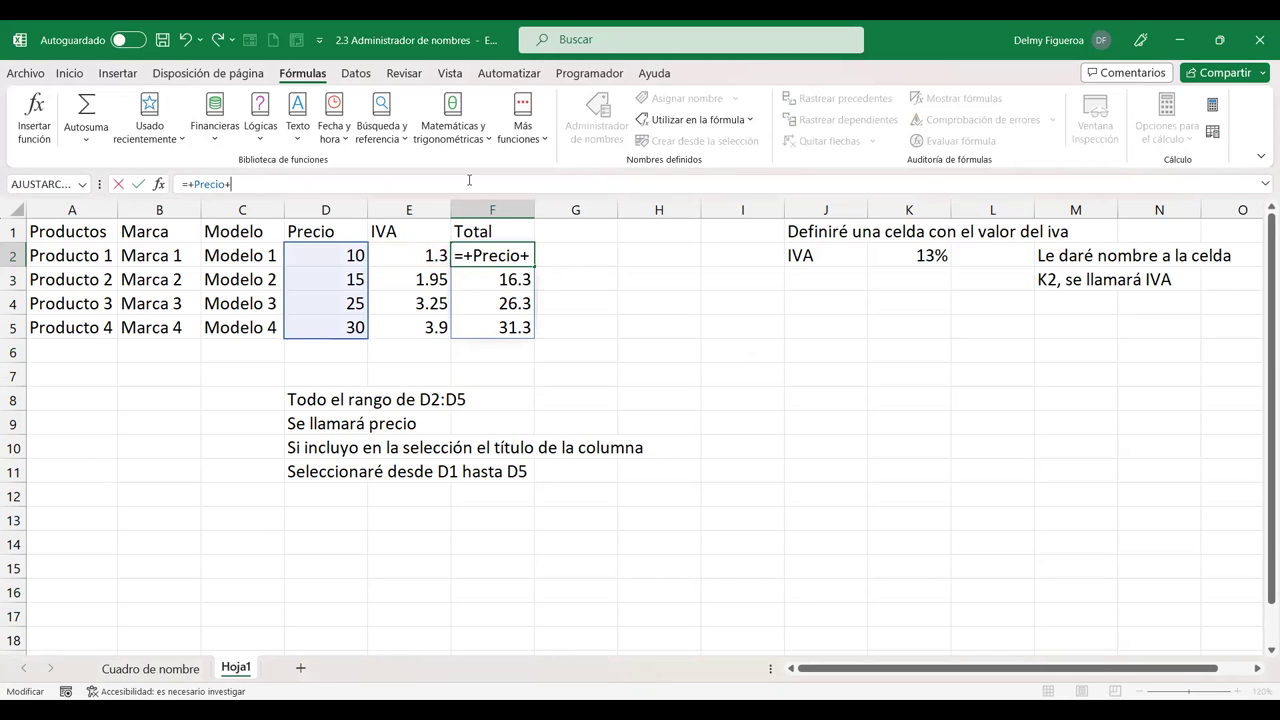
key(ctrl+Return)
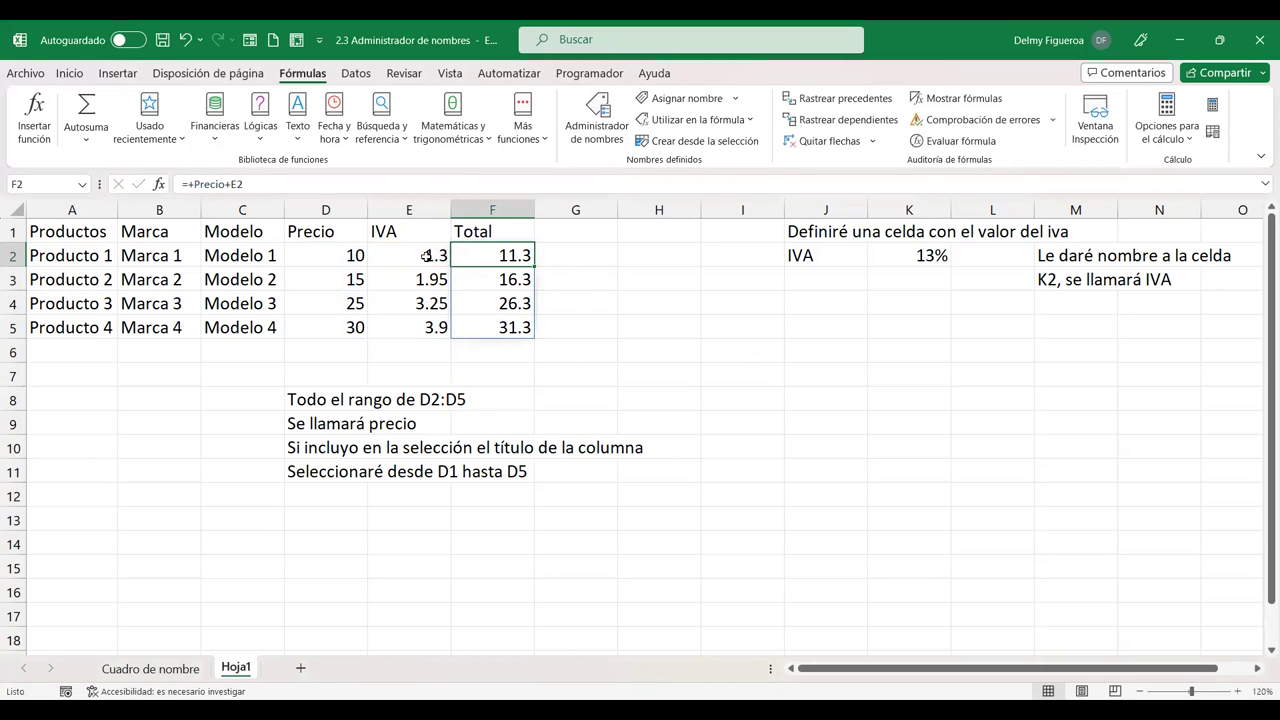
drag(426, 256, 424, 321)
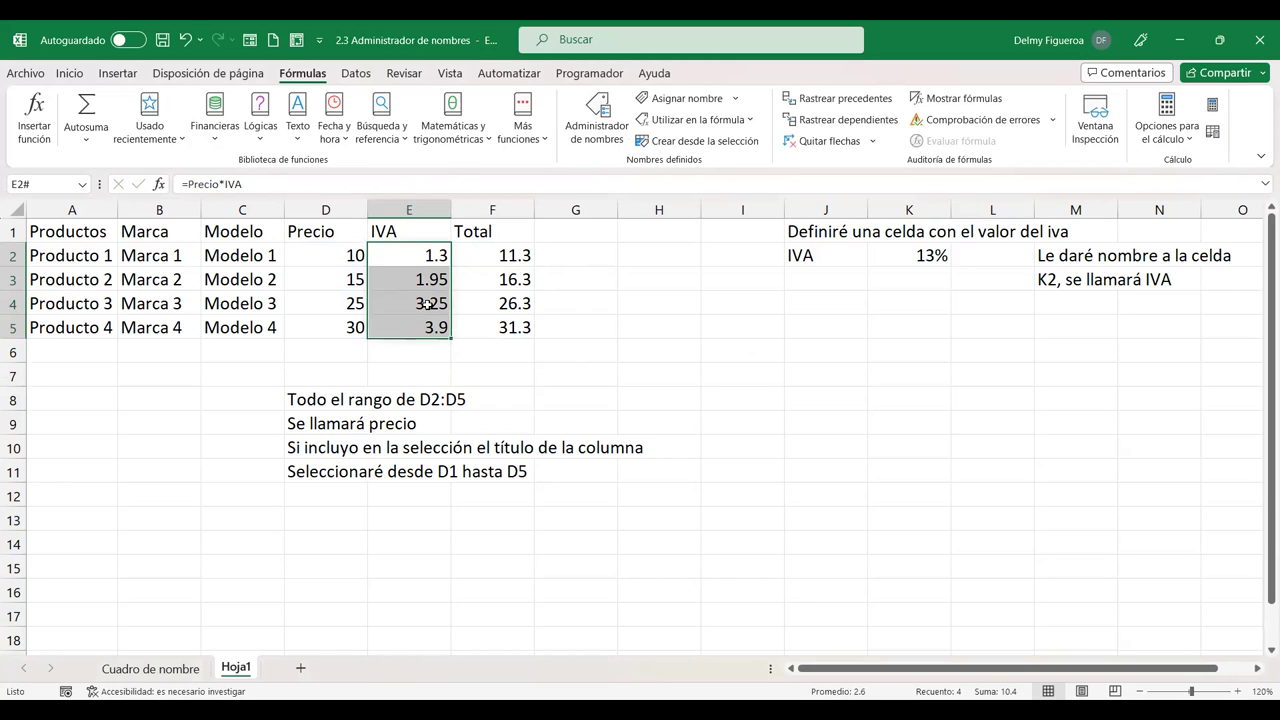
drag(504, 249, 505, 326)
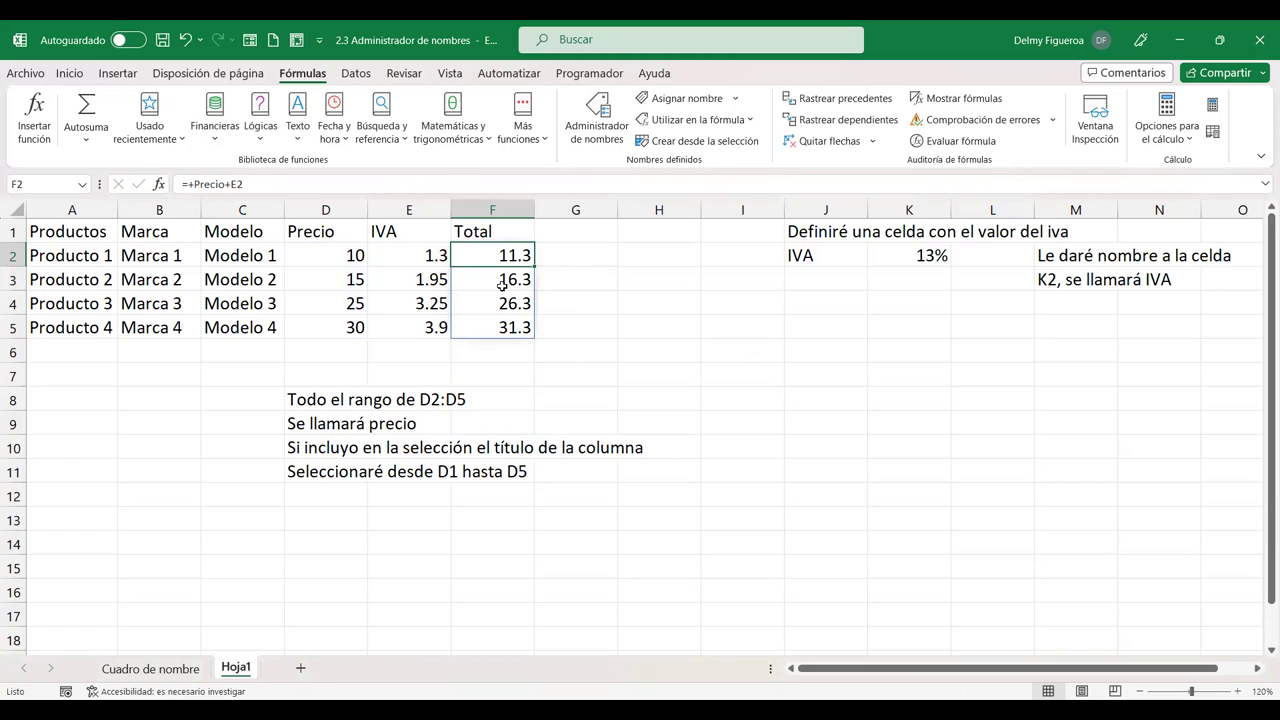
drag(535, 266, 535, 332)
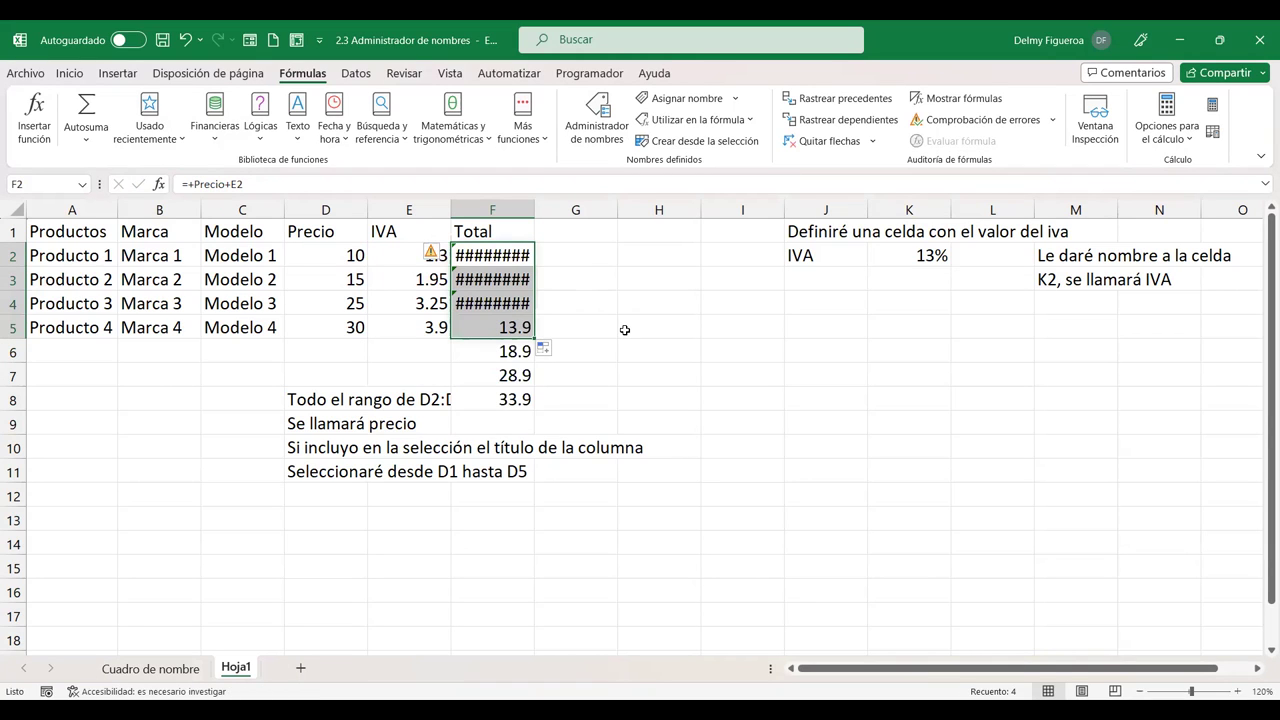
key(ctrl+z)
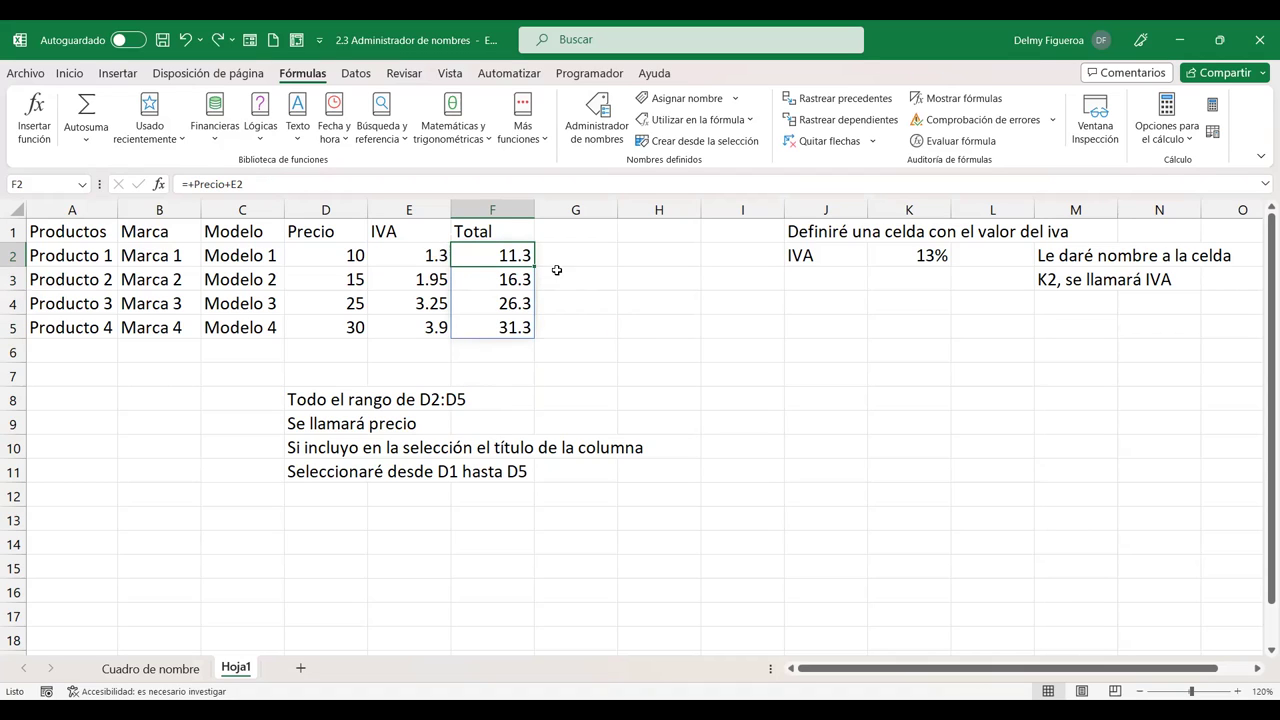
click(407, 250)
key(ctrl+shift+Down)
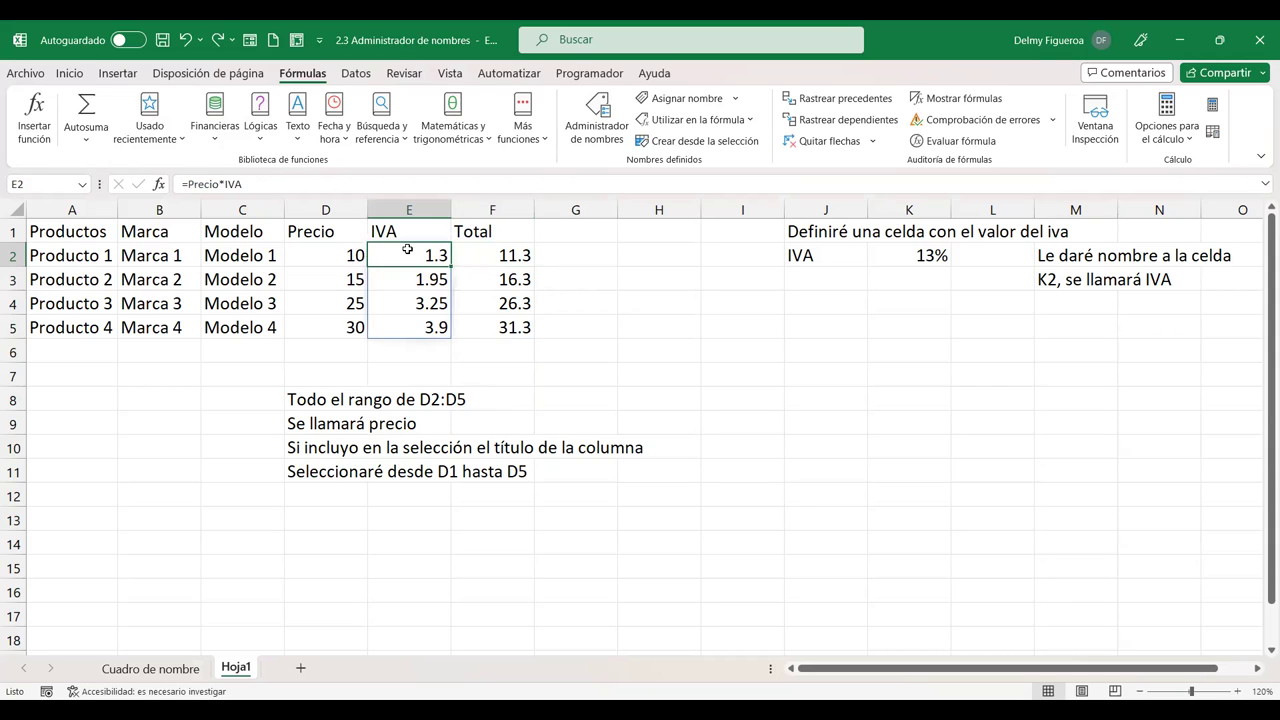
drag(407, 250, 412, 322)
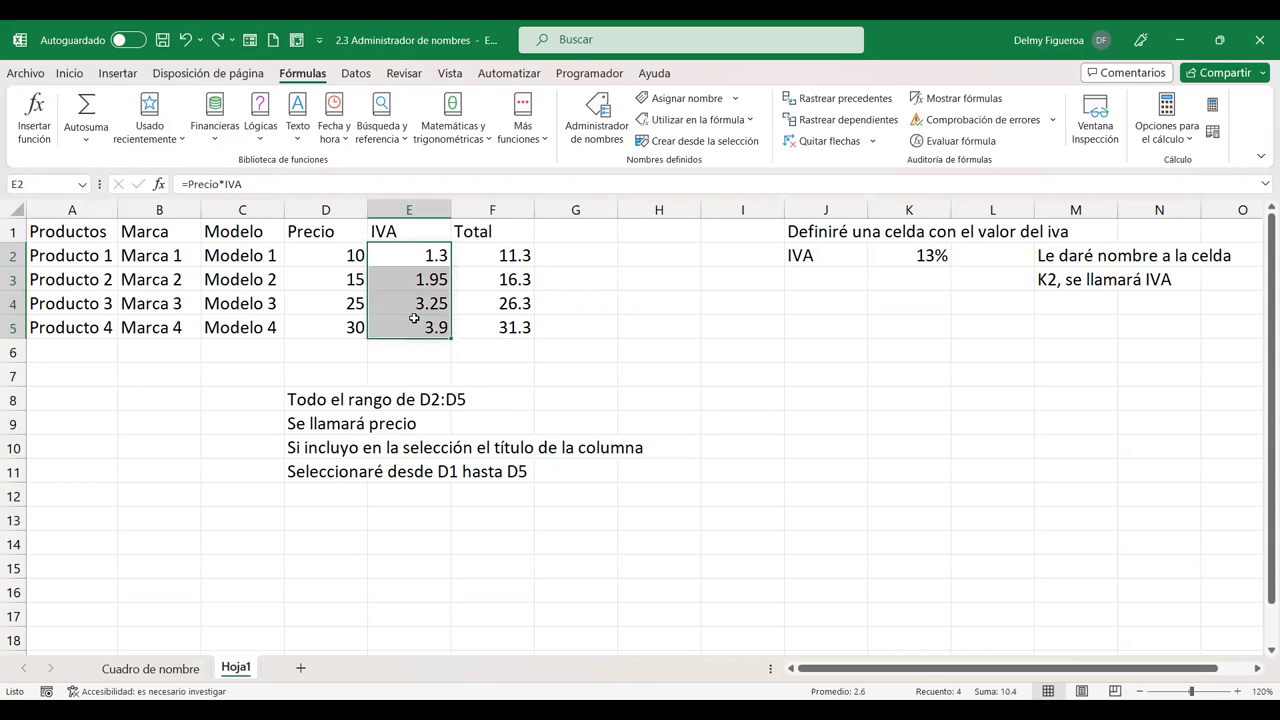
click(493, 256)
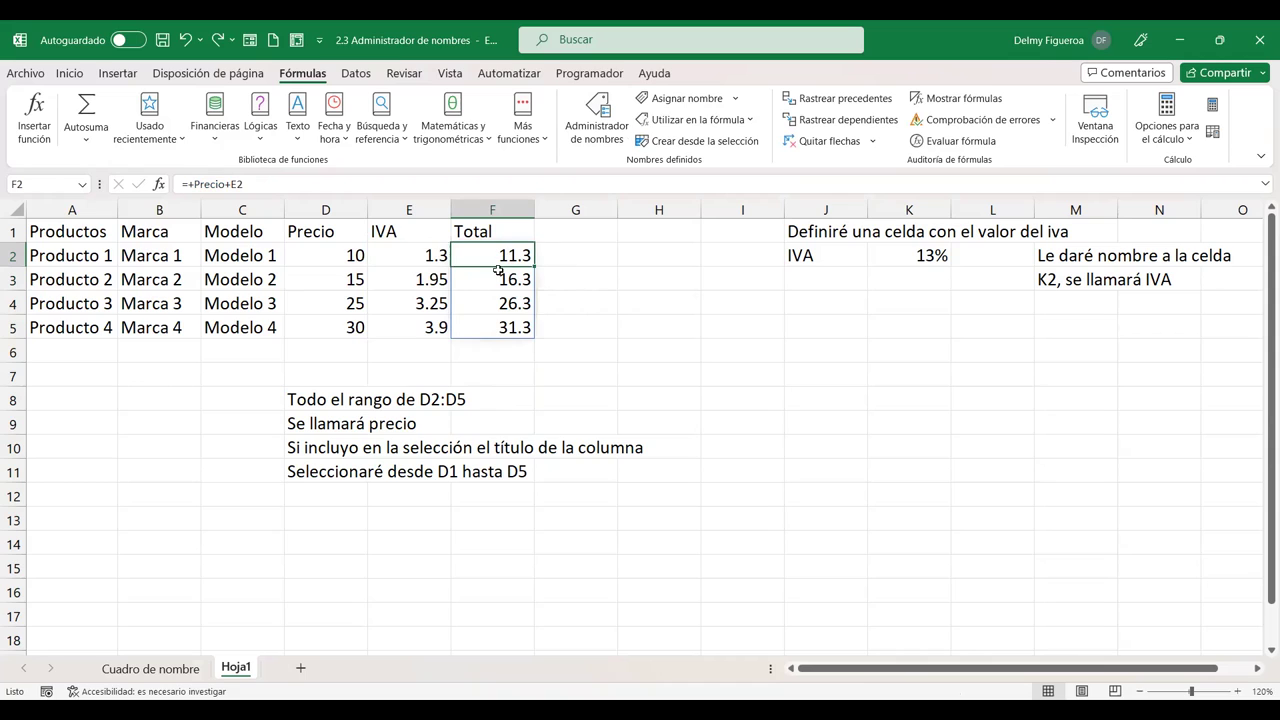
drag(428, 256, 416, 330)
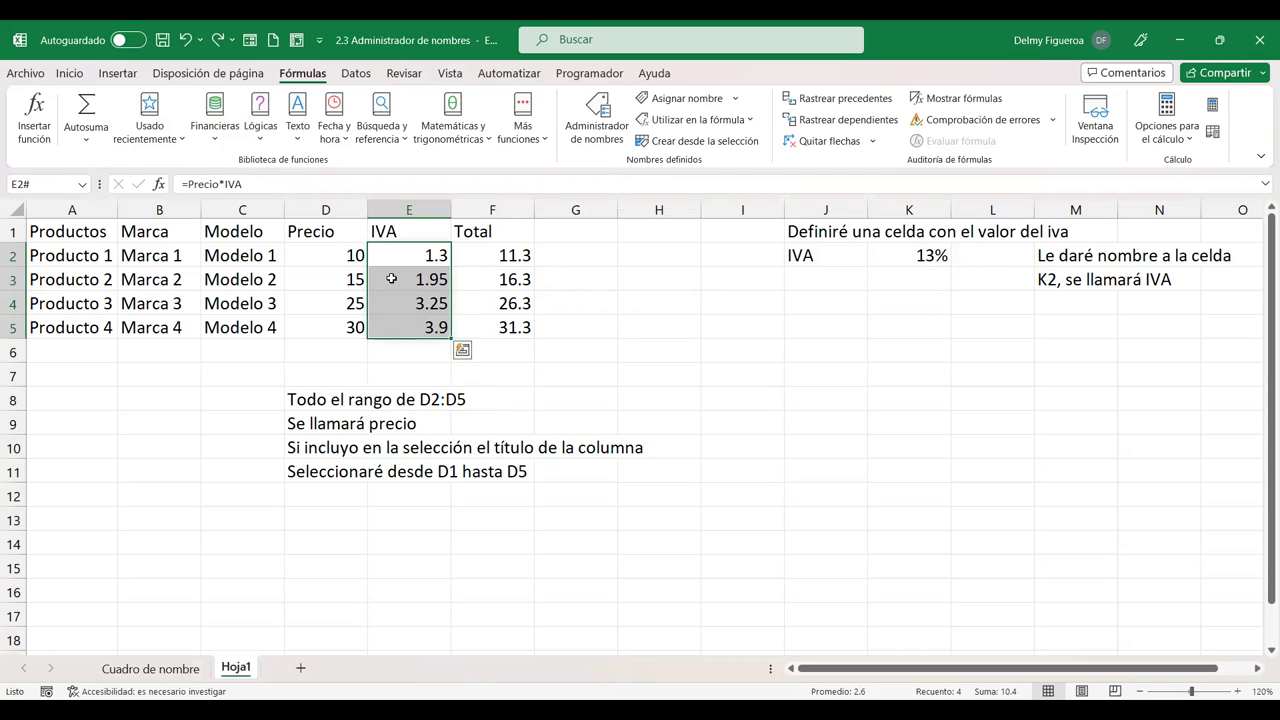
Step: Enter =D2+E2 in F2 and fill it to F5, giving 11.3, 16.95, 28.25, 33.9
drag(502, 252, 505, 328)
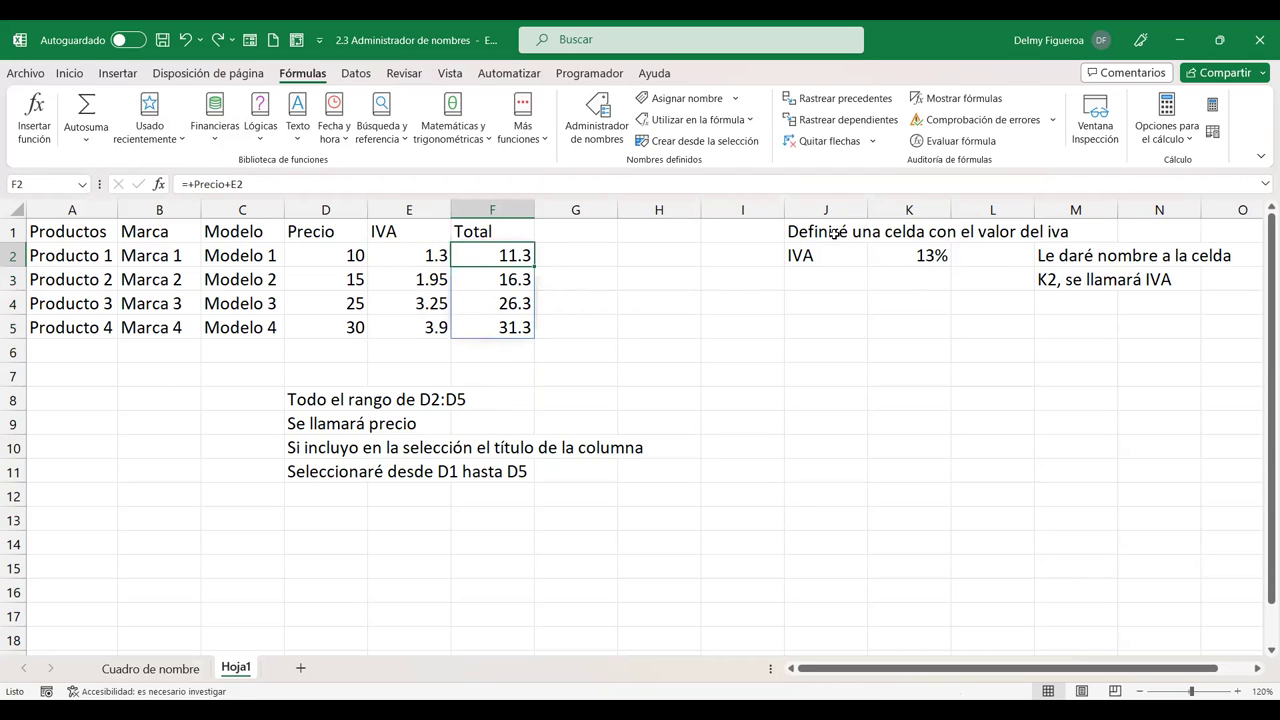
text(+)
click(341, 250)
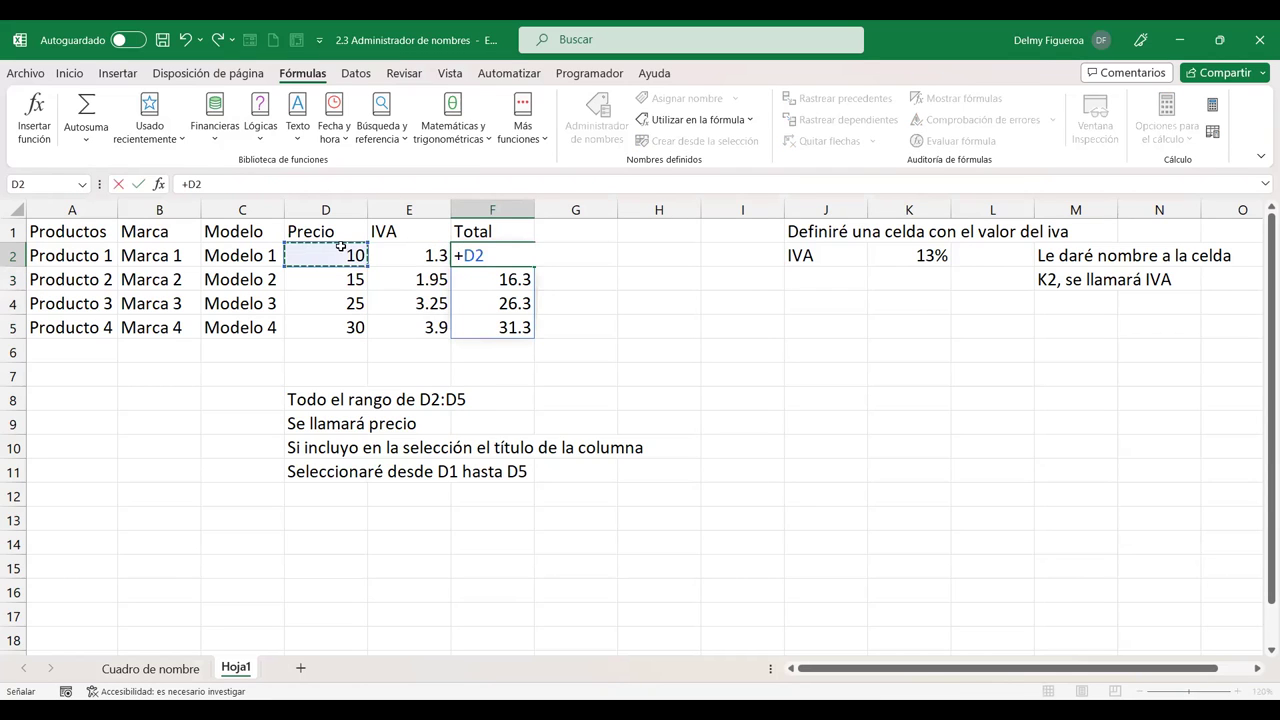
text(*)
click(399, 250)
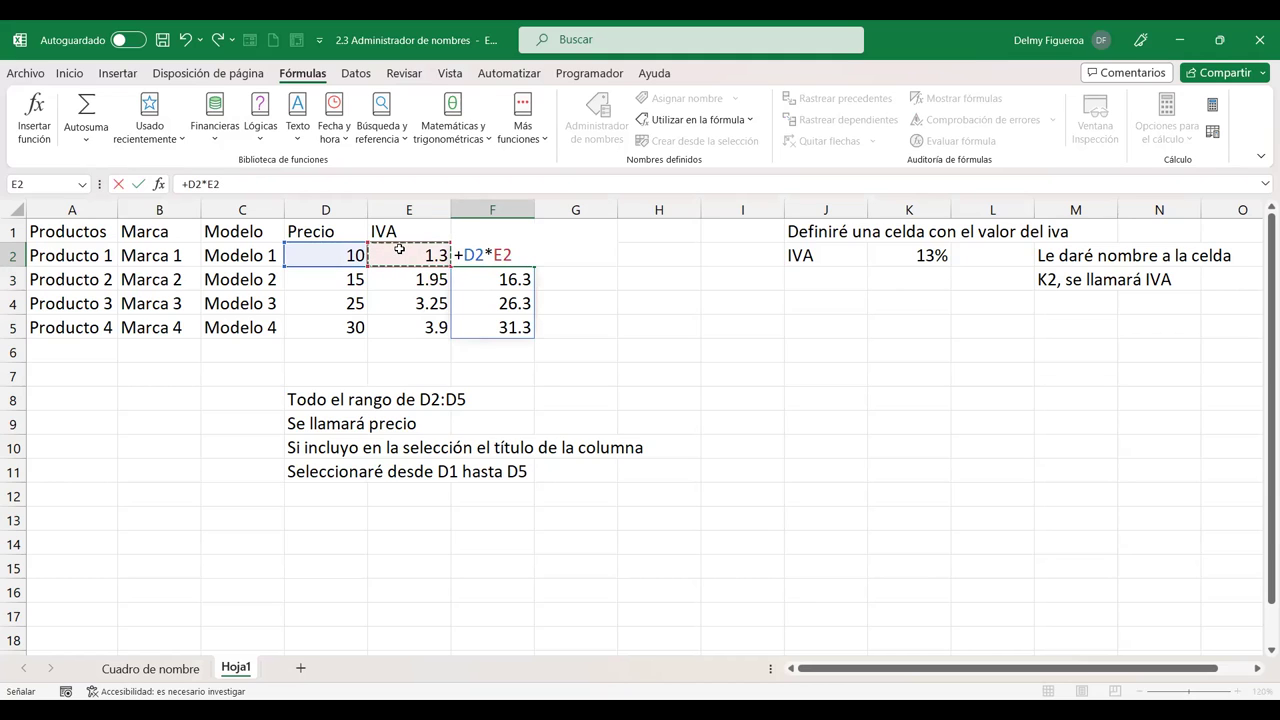
key(BackSpace)
key(BackSpace)
key(BackSpace)
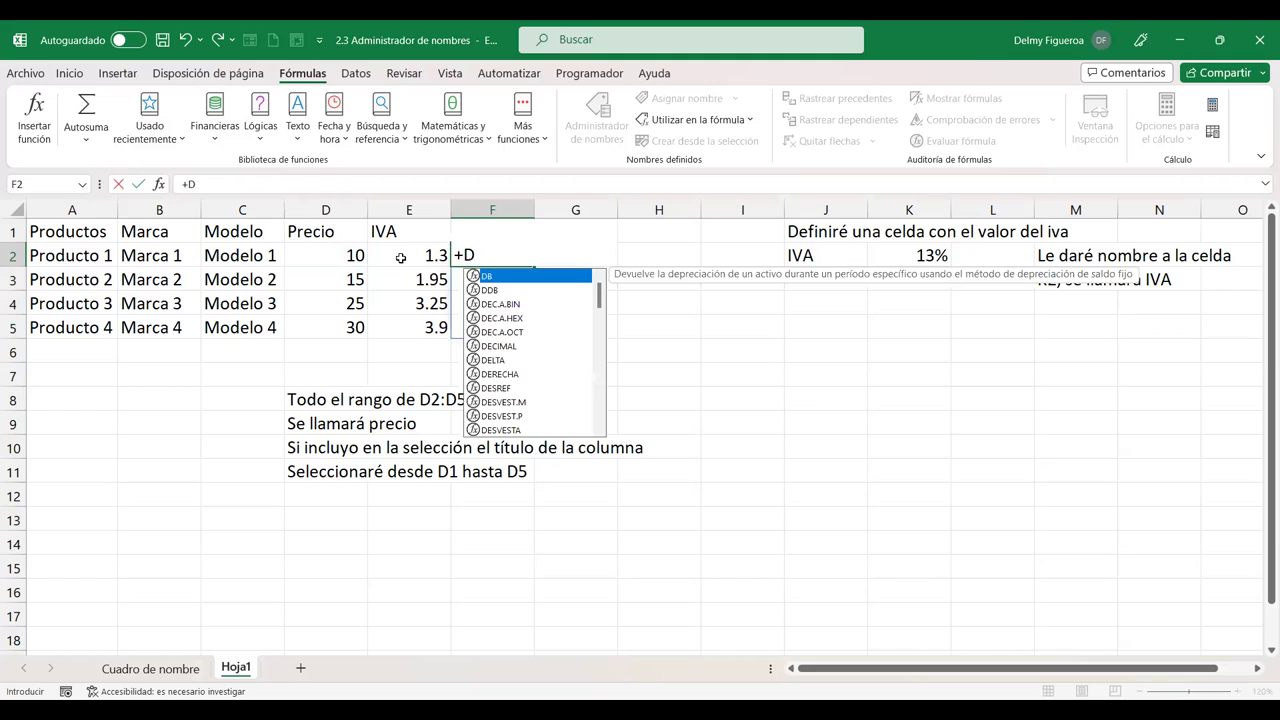
text(2)
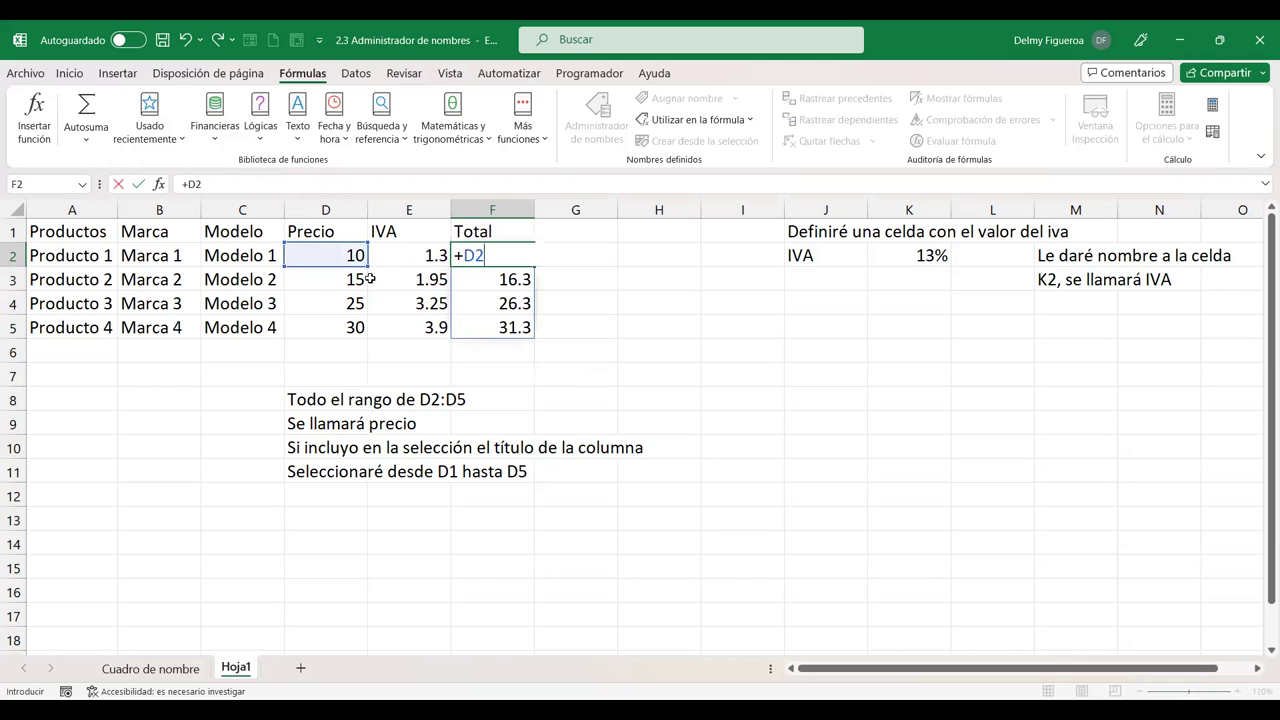
text(+)
click(400, 254)
key(Return)
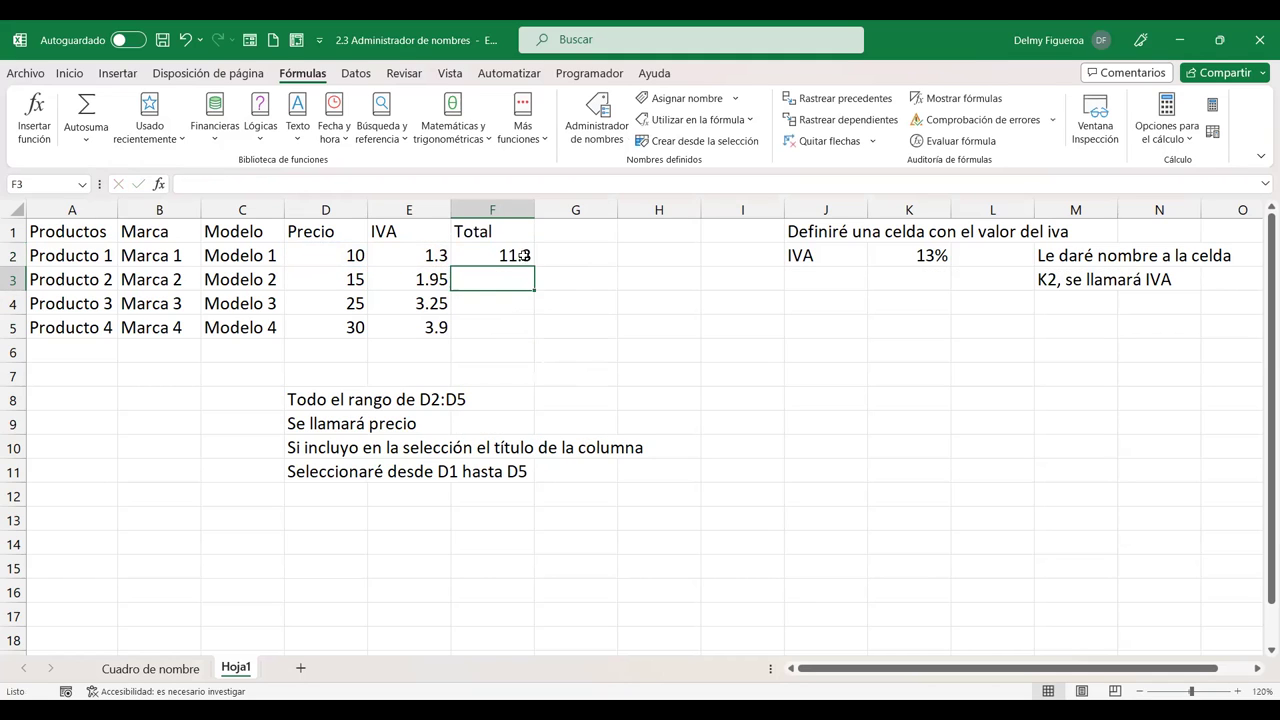
click(510, 255)
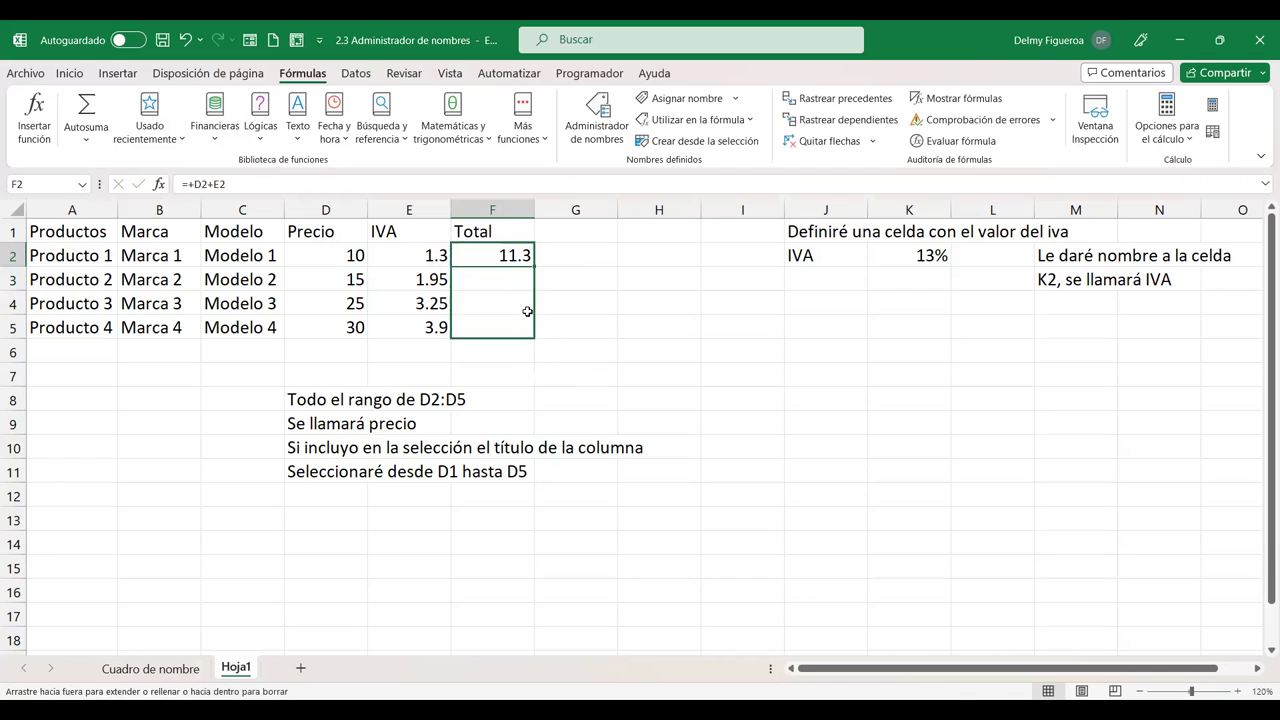
drag(534, 263, 528, 328)
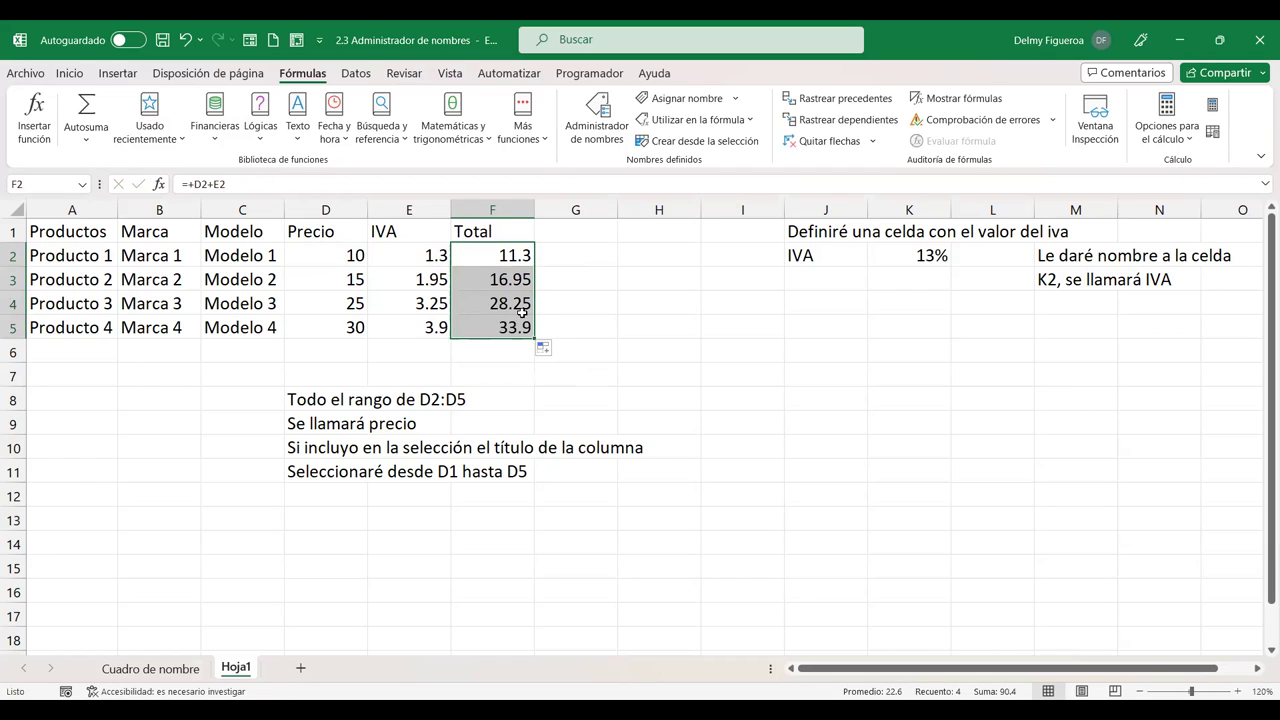
Step: Inspect the price in D2 and the Precio*IVA formulas down the IVA column
click(346, 253)
click(434, 255)
key(ctrl+shift+Down)
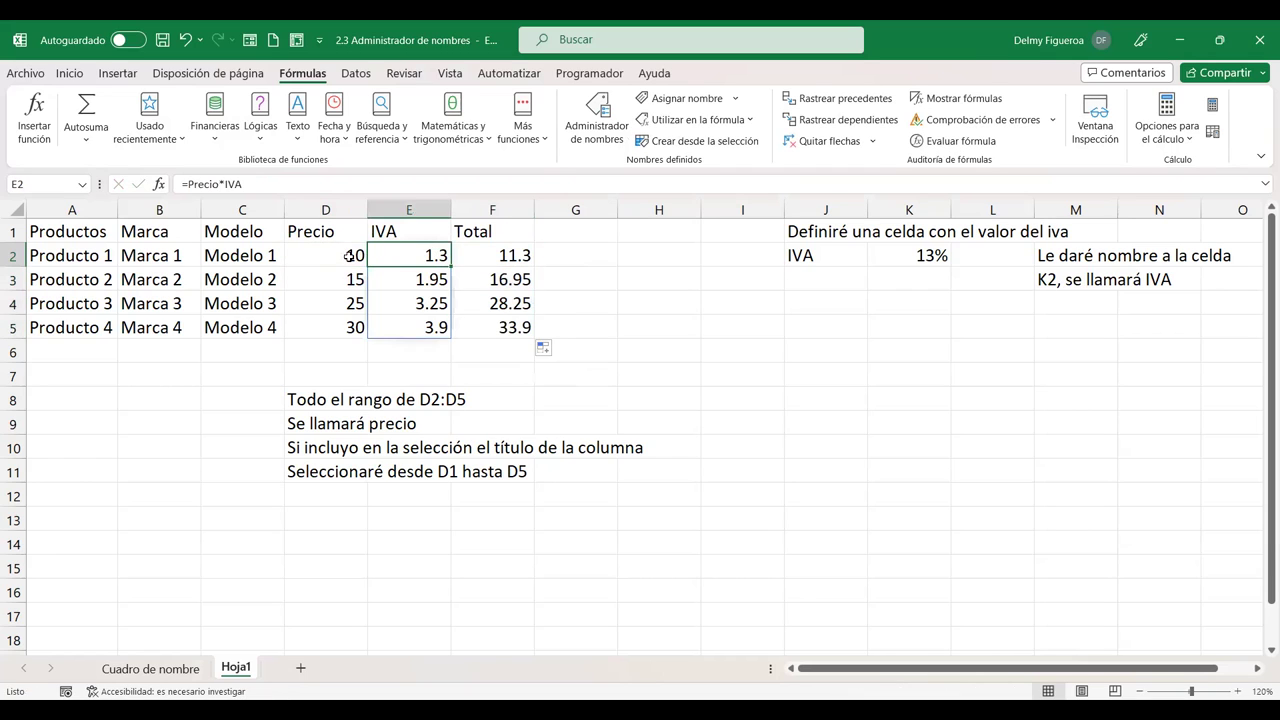
click(346, 259)
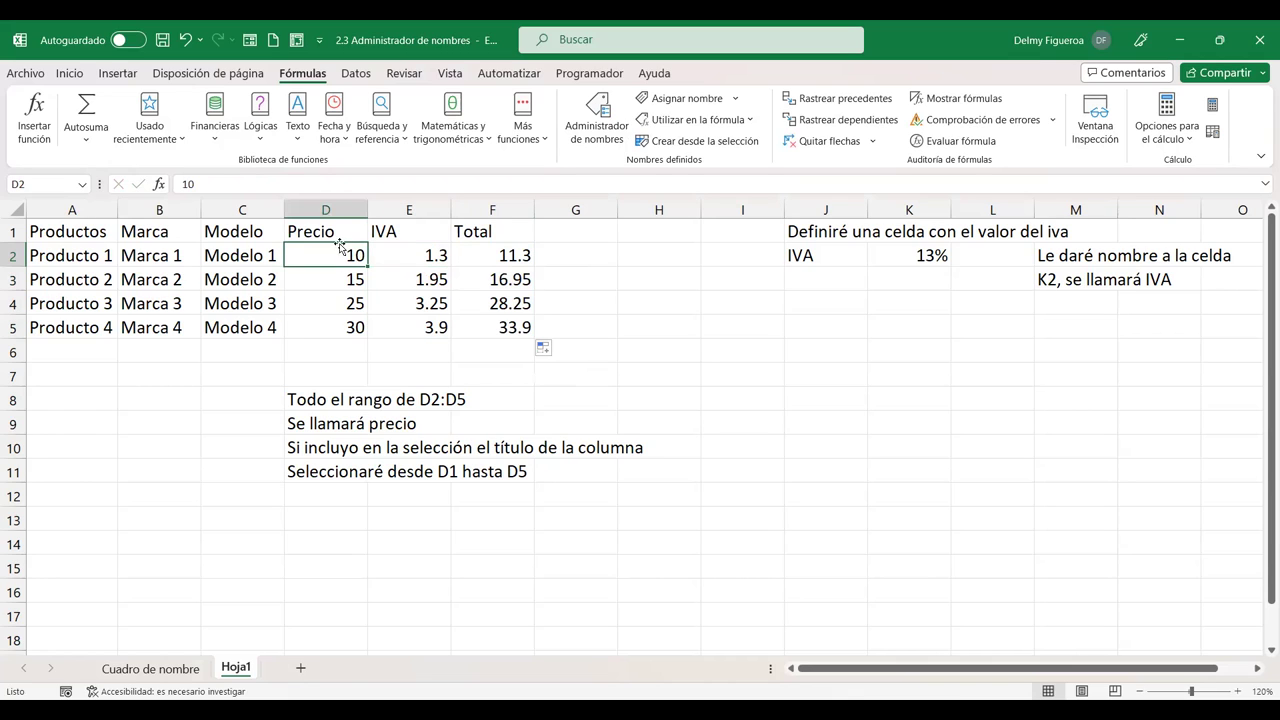
click(402, 255)
key(ctrl+shift+Down)
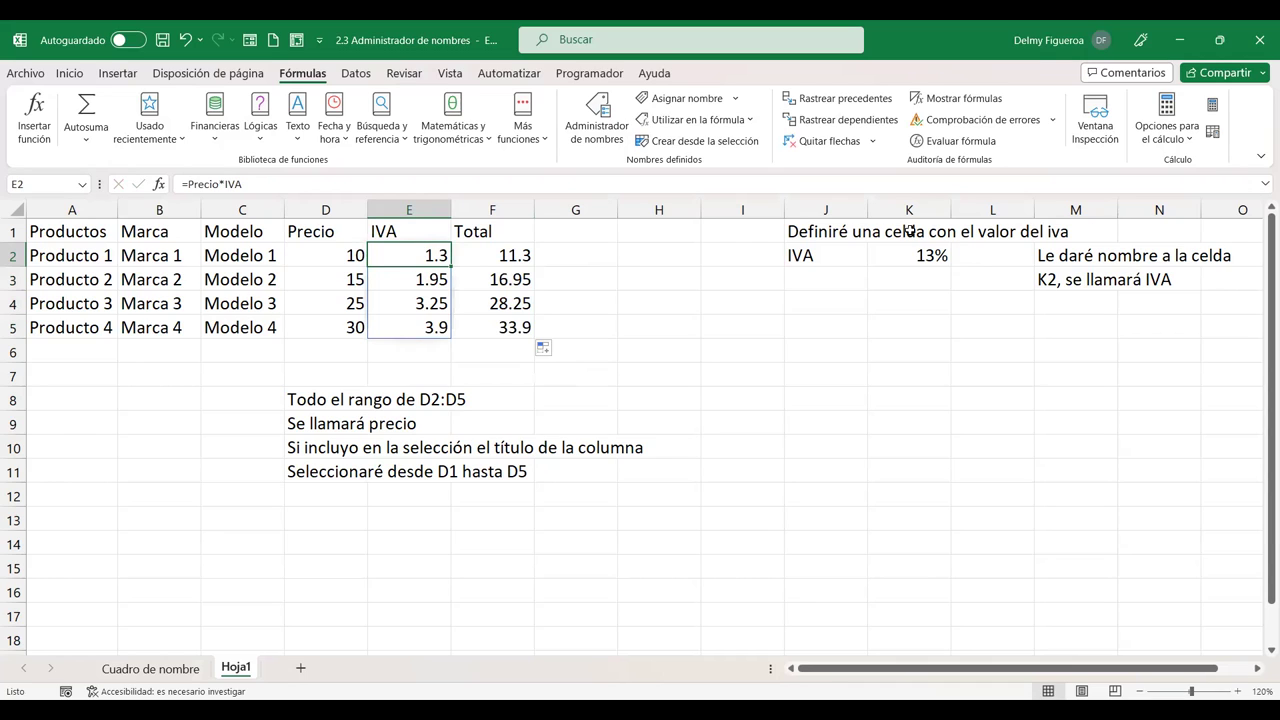
click(581, 252)
click(506, 250)
drag(506, 255, 514, 329)
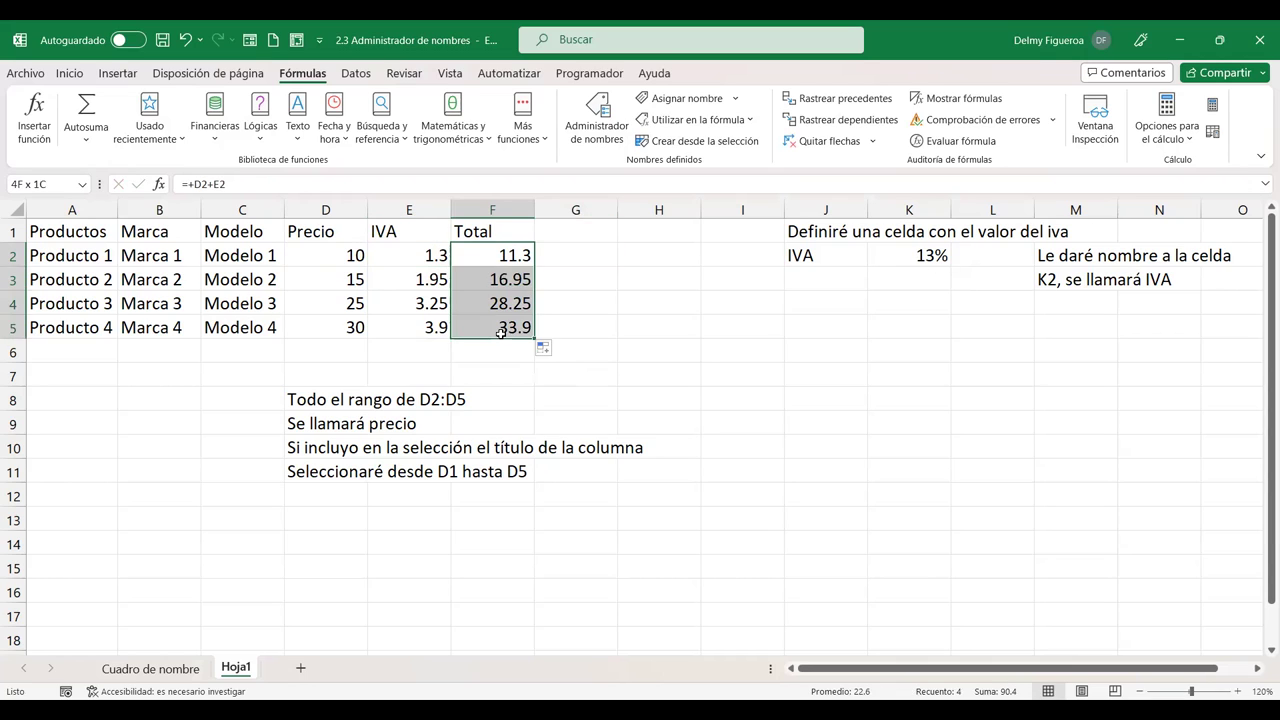
click(508, 254)
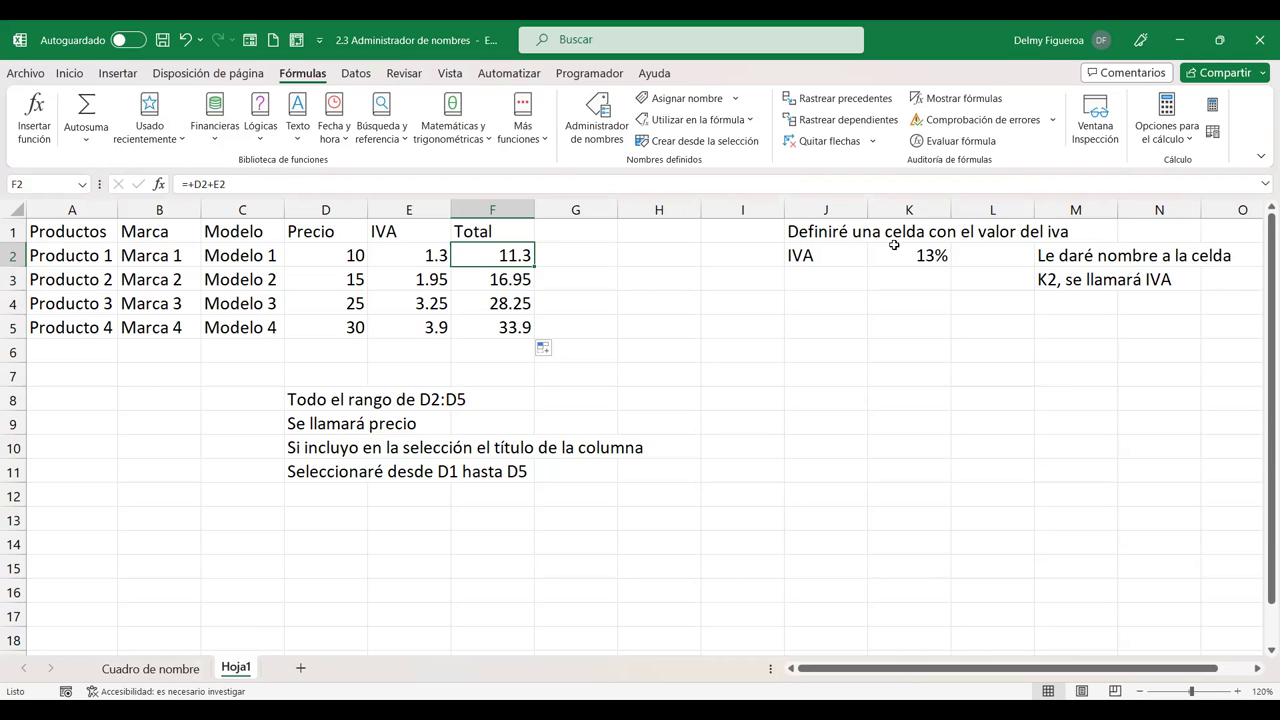
click(351, 254)
click(428, 253)
click(428, 278)
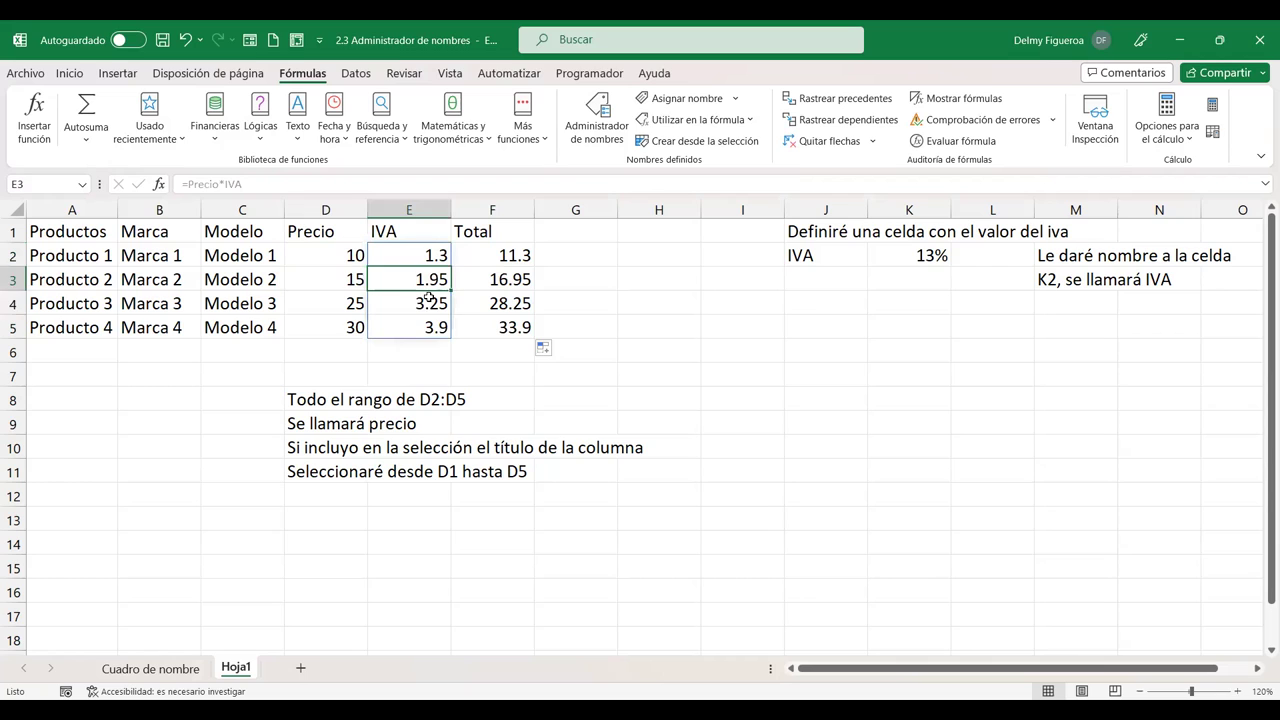
click(342, 283)
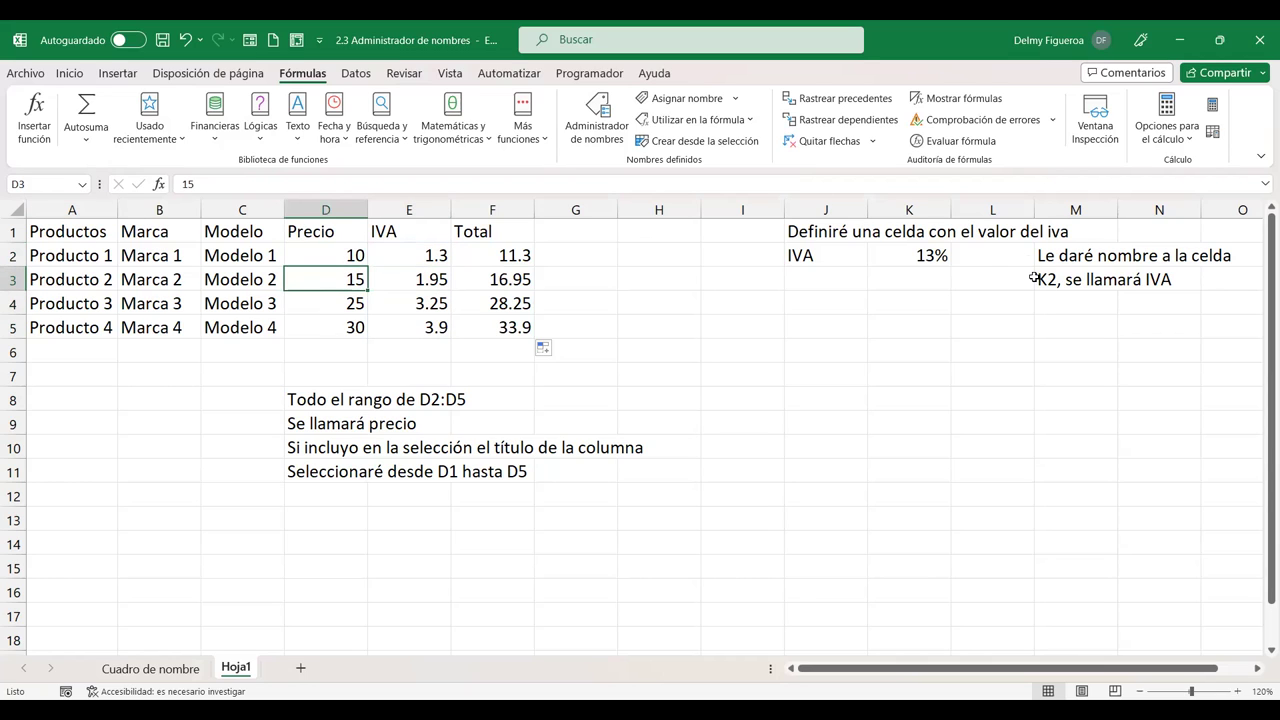
click(848, 294)
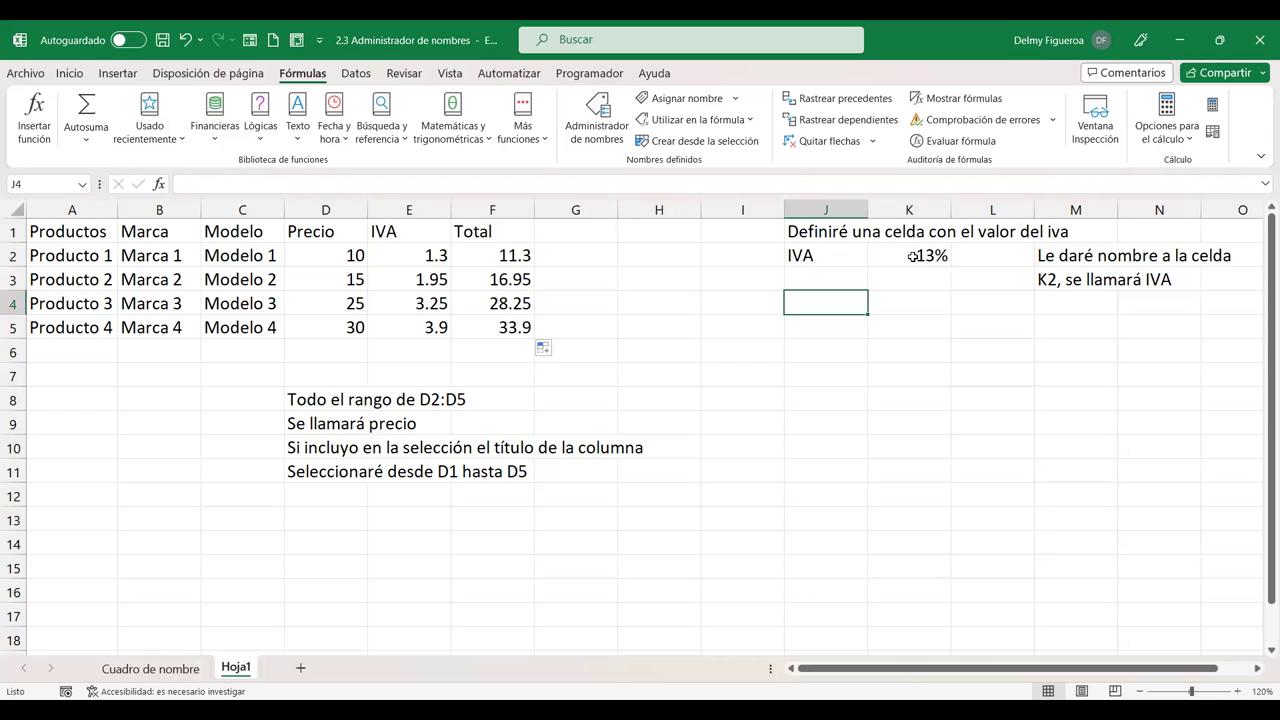
click(689, 319)
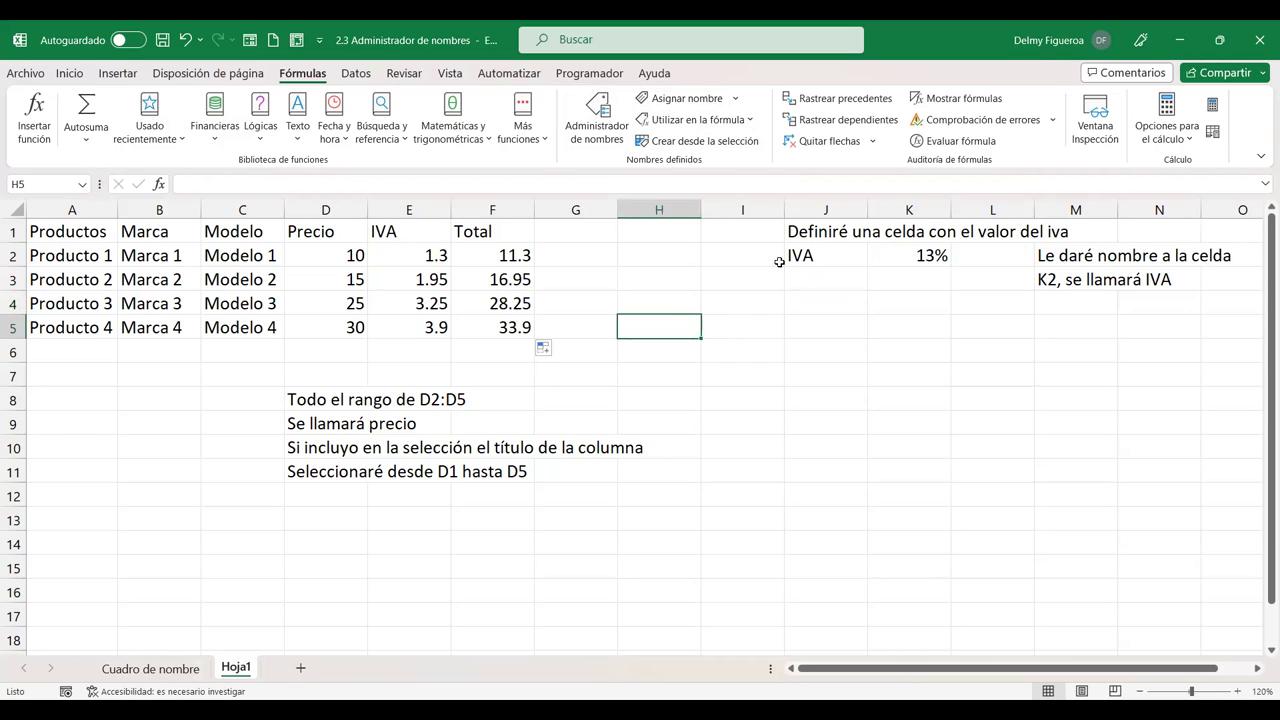